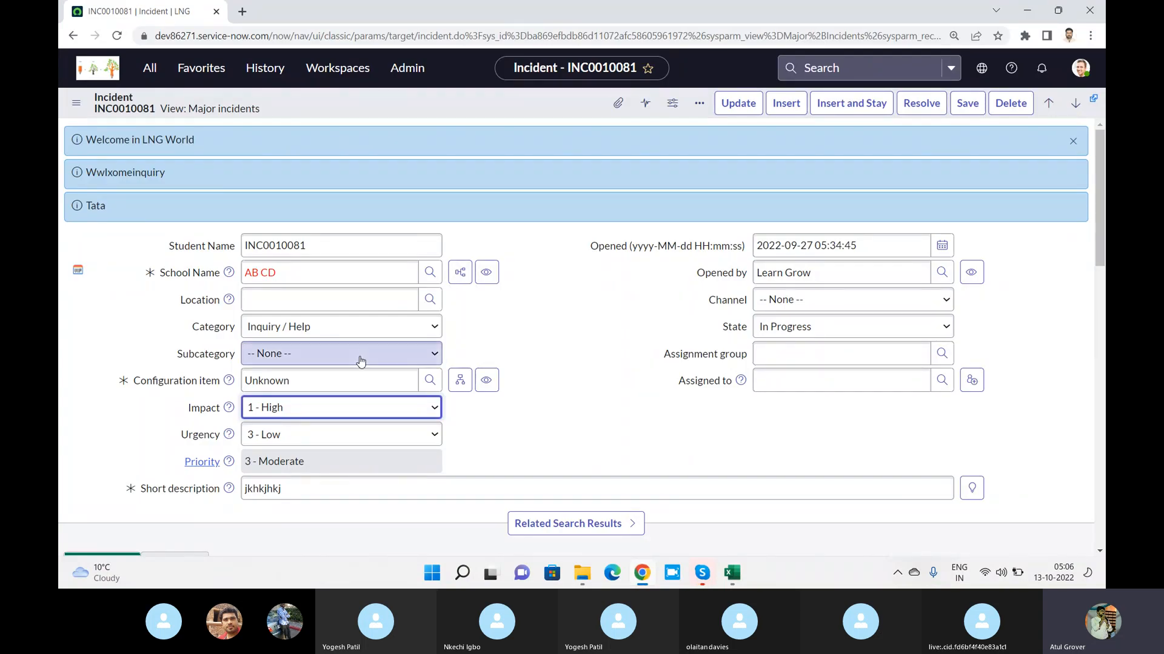
Set the incident's Impact to 2 - Medium and its Urgency to 2 - Medium
{"action": "left_click", "coordinate": [358, 409]}
{"action": "left_click", "coordinate": [332, 440]}
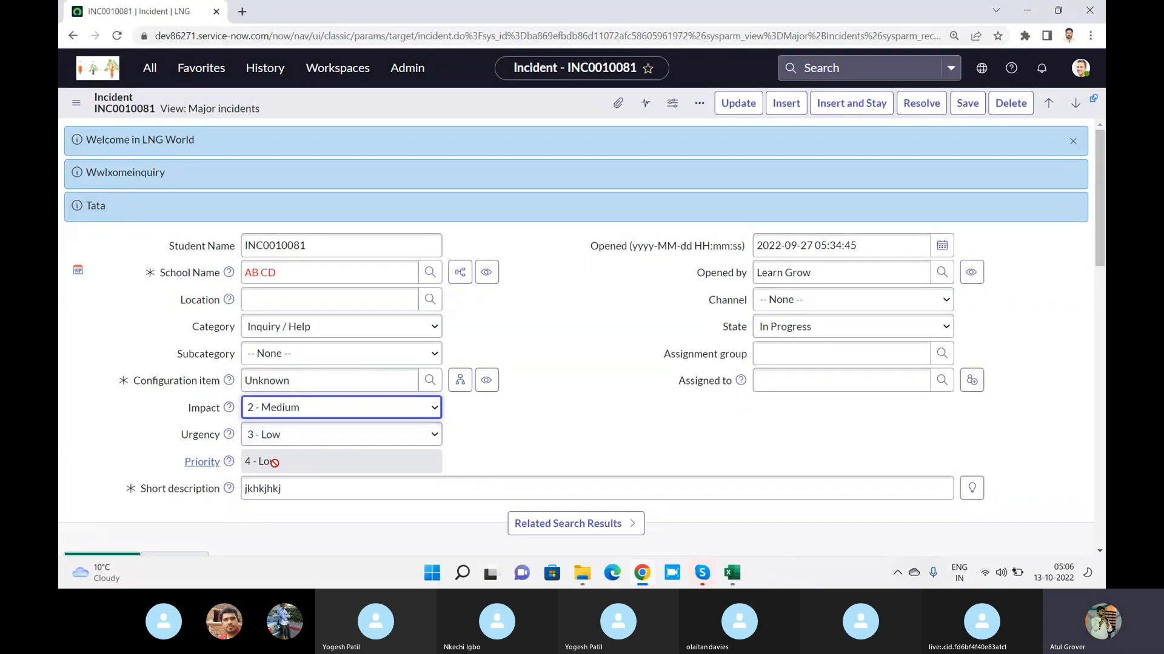
{"action": "left_click", "coordinate": [313, 441]}
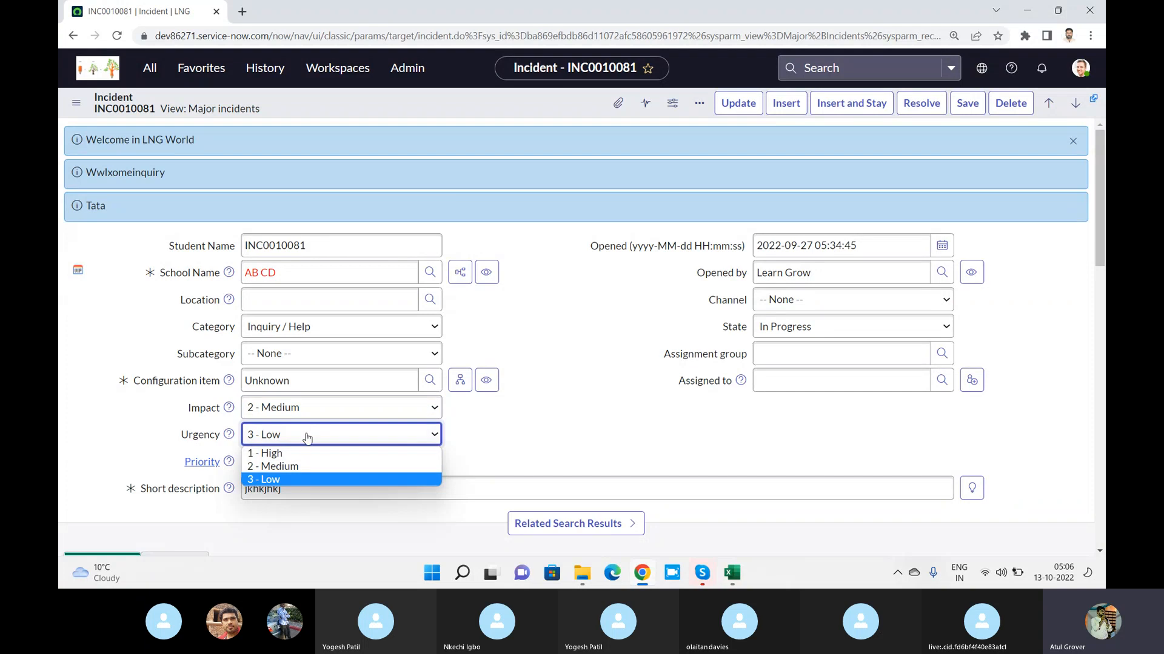
{"action": "left_click", "coordinate": [282, 465]}
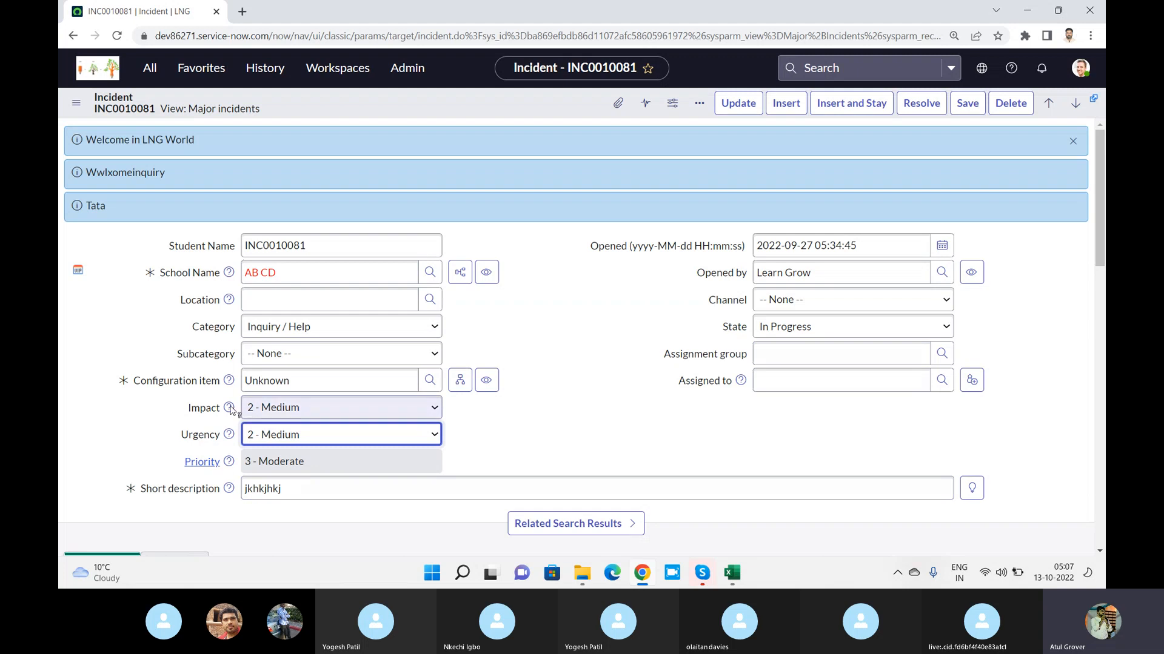
Find the Data Lookup Definitions module with the filter "data loo" and open it, leaving the incident without saving
{"action": "left_click", "coordinate": [149, 67]}
{"action": "left_click_drag", "start_coordinate": [172, 109], "coordinate": [59, 108]}
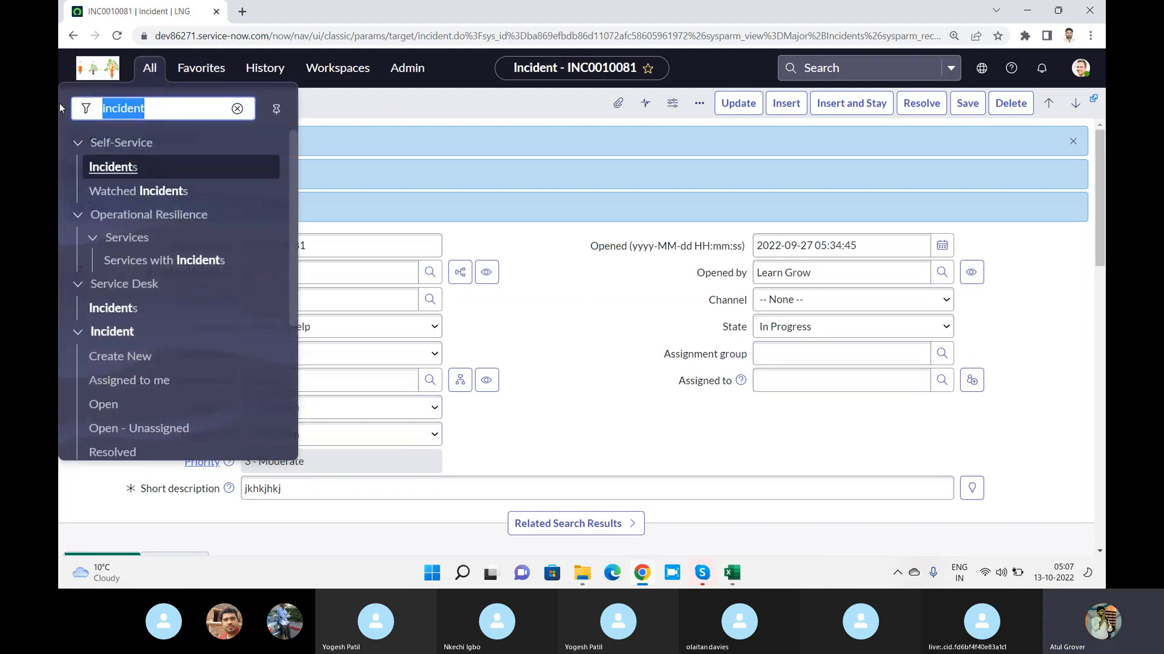
{"action": "type", "text": "data l"}
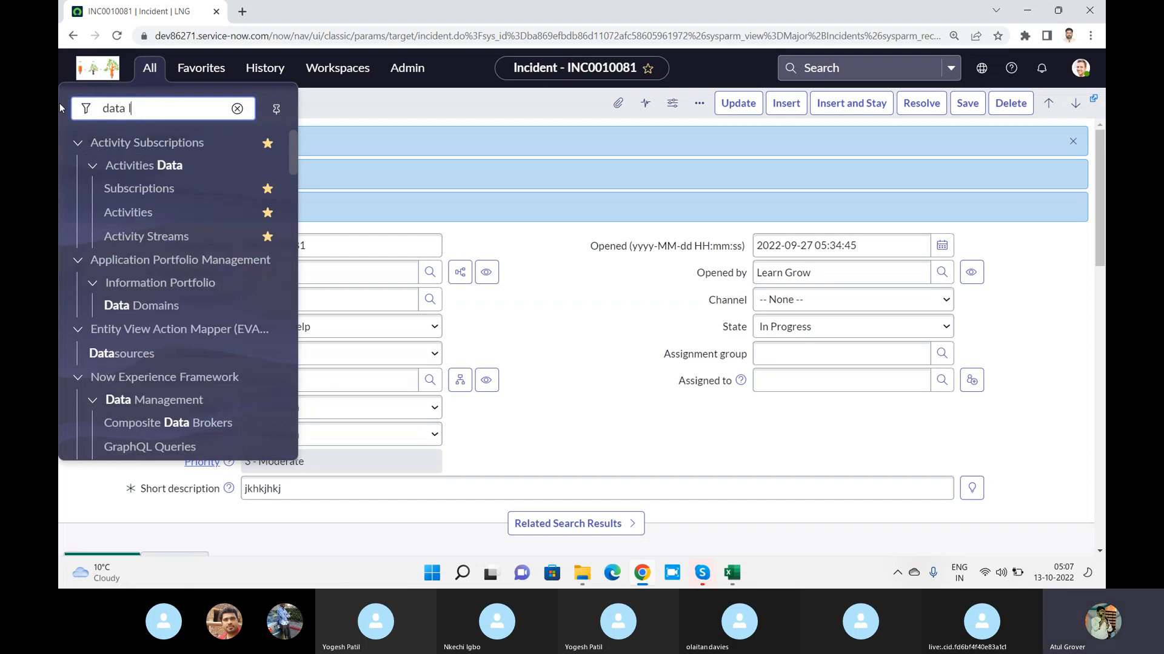
{"action": "type", "text": "oo"}
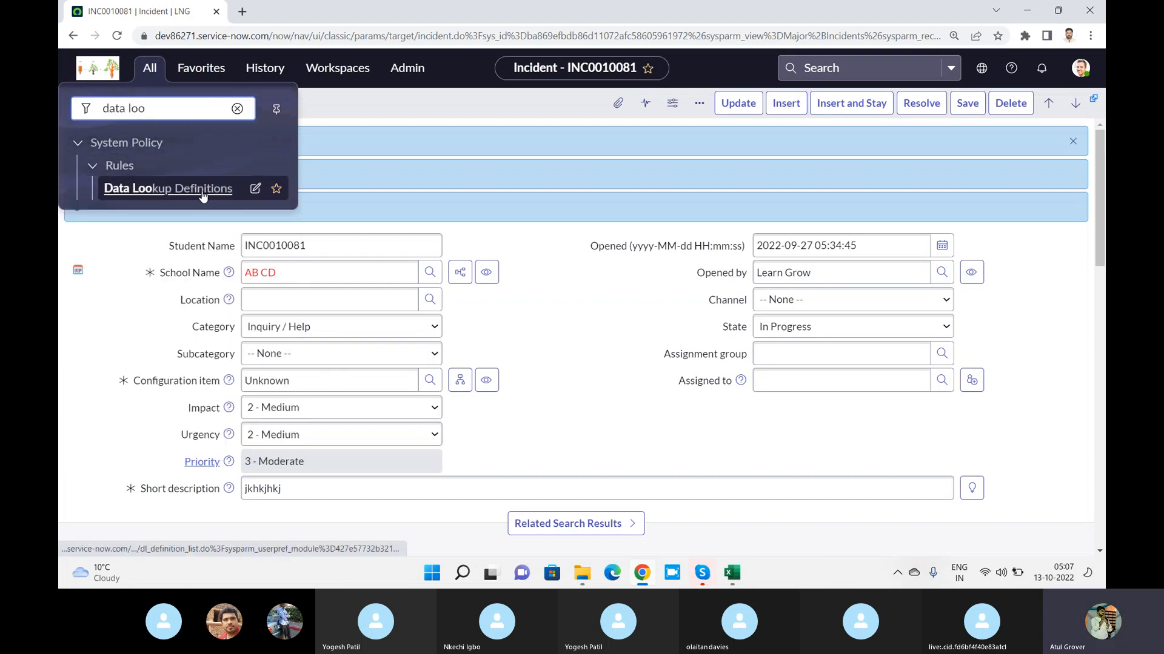
{"action": "left_click", "coordinate": [169, 191]}
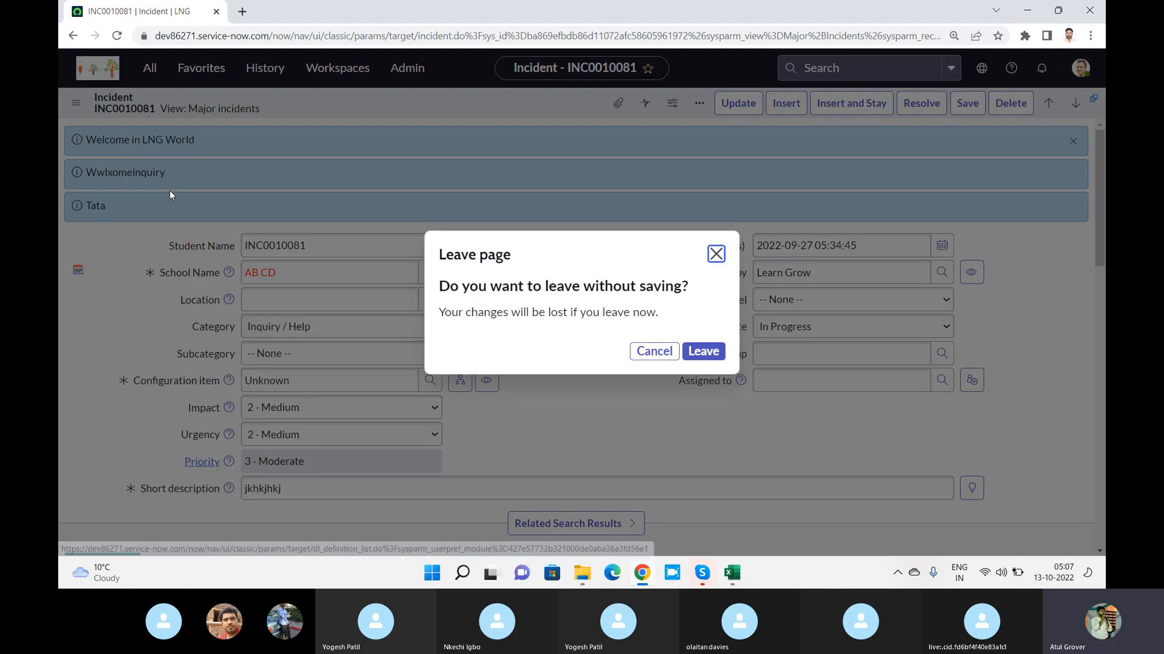
{"action": "left_click", "coordinate": [701, 353]}
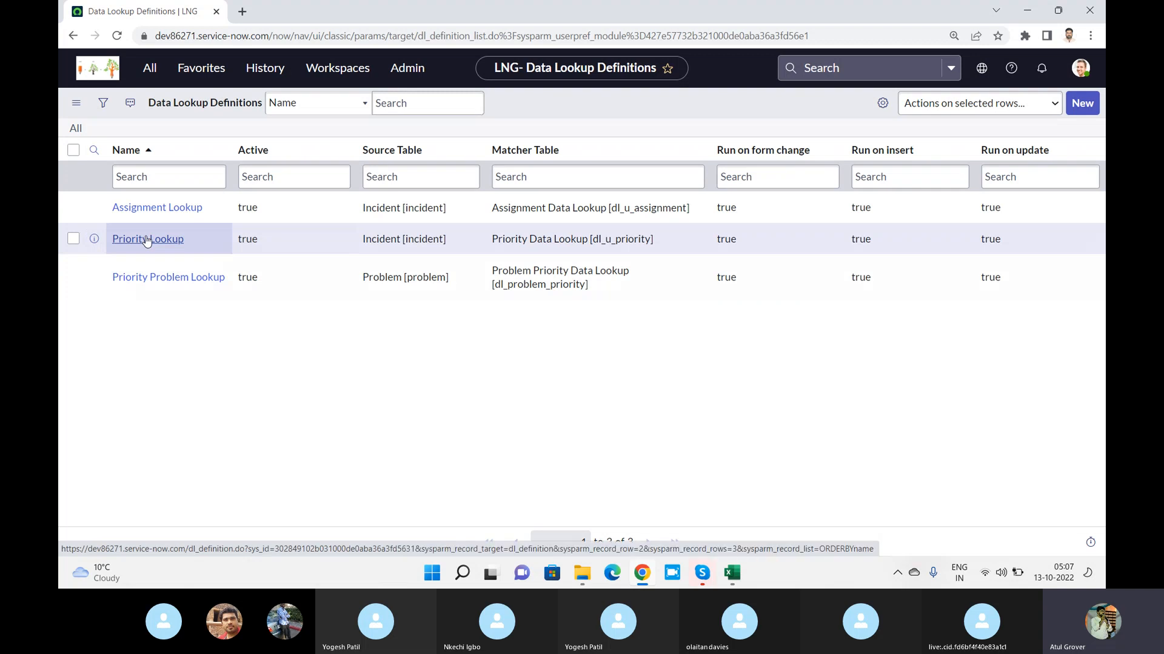
Open Notepad and write the heading "Mobile --- Laptop" in the blank note
{"action": "key", "text": "super"}
{"action": "type", "text": "note"}
{"action": "key", "text": "Return"}
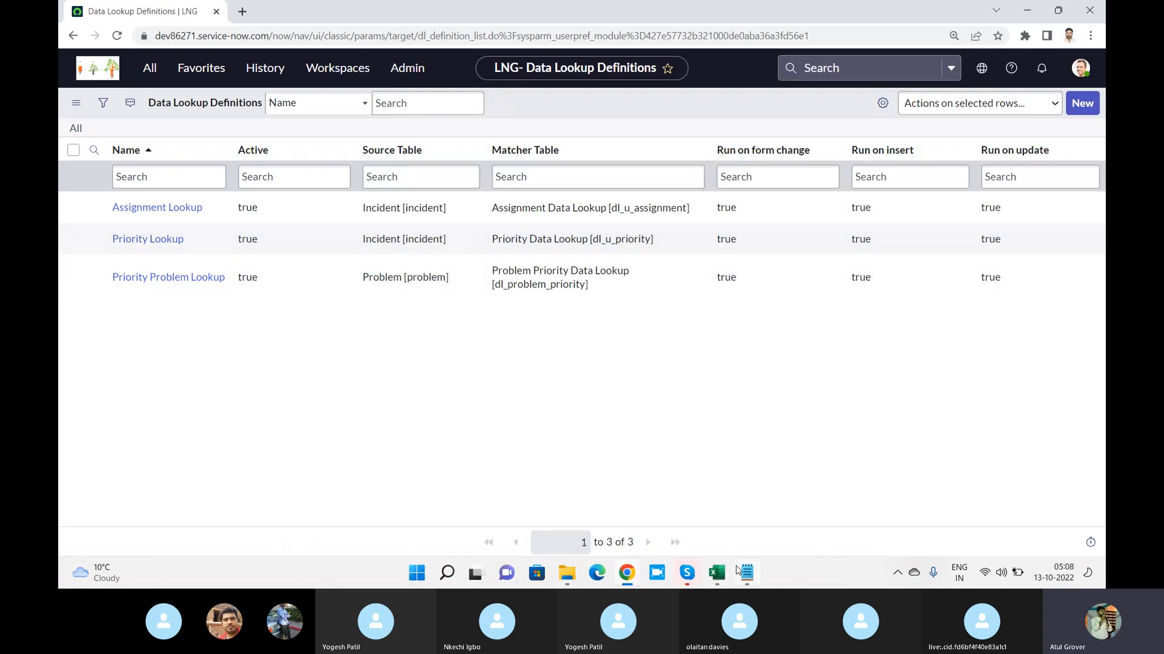
{"action": "left_click", "coordinate": [740, 571]}
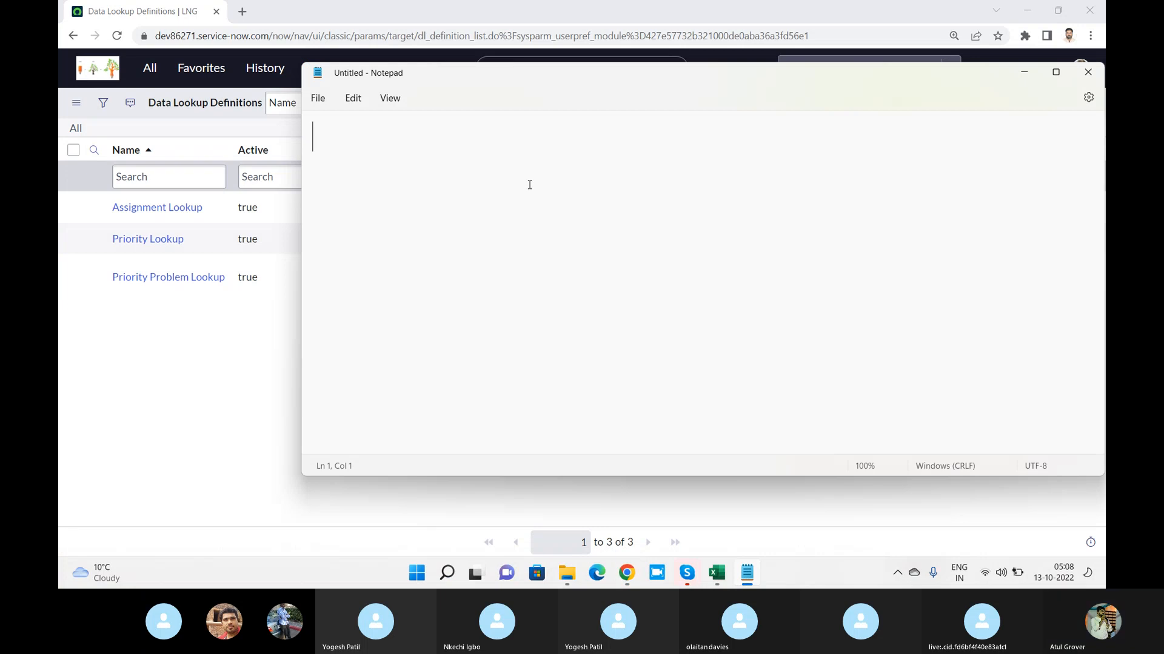
{"action": "type", "text": "Mobile --"}
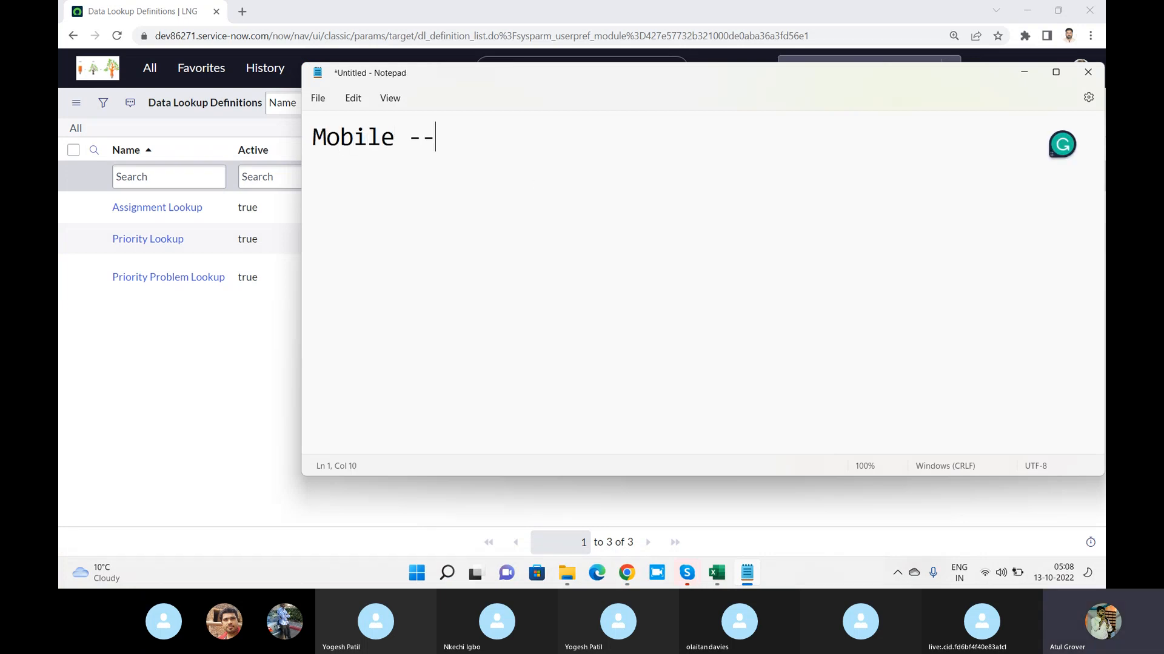
{"action": "type", "text": "- Laptop"}
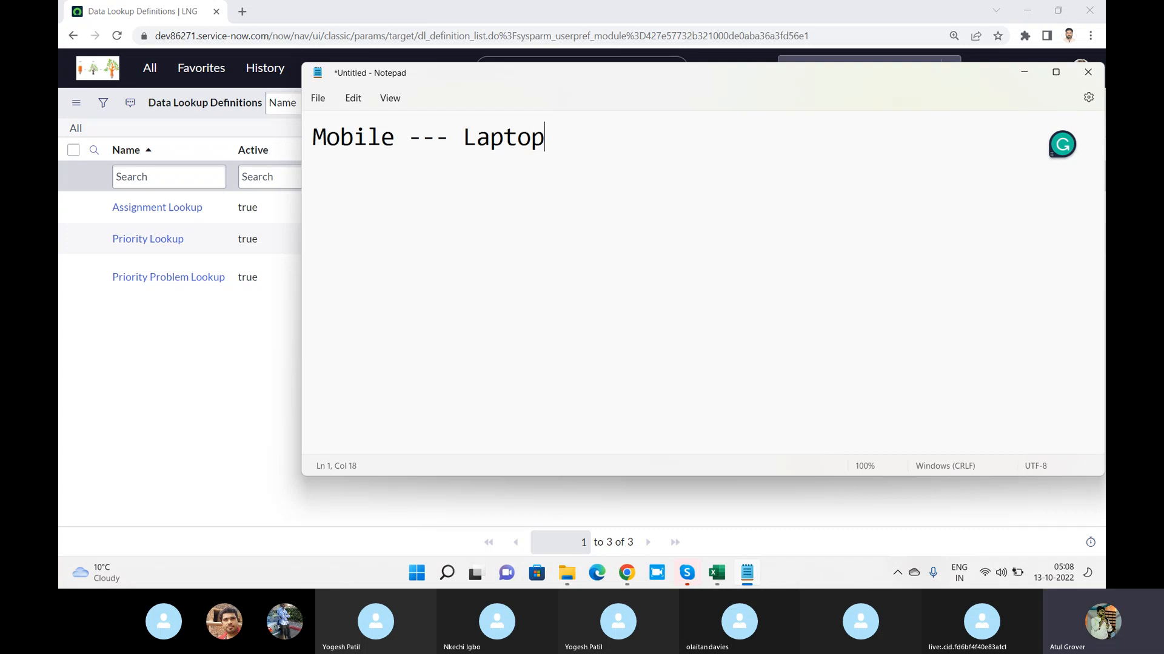
Add the first list item "1. collect songs mobile" under the heading
{"action": "key", "text": "Return"}
{"action": "type", "text": "1"}
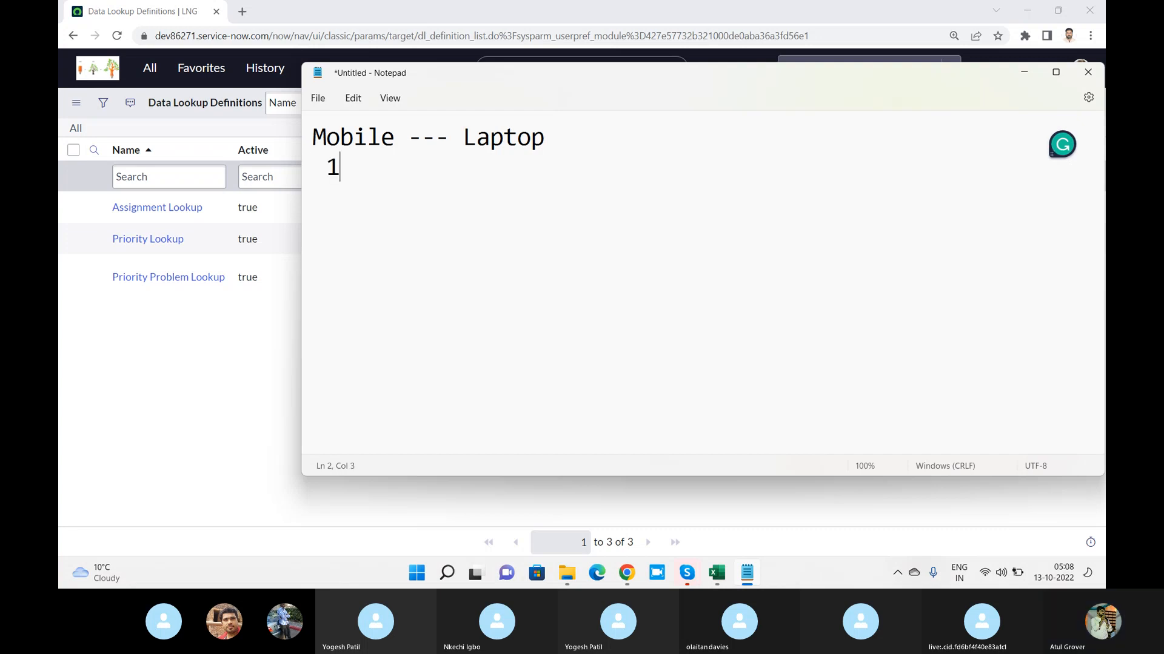
{"action": "type", "text": ". collect son"}
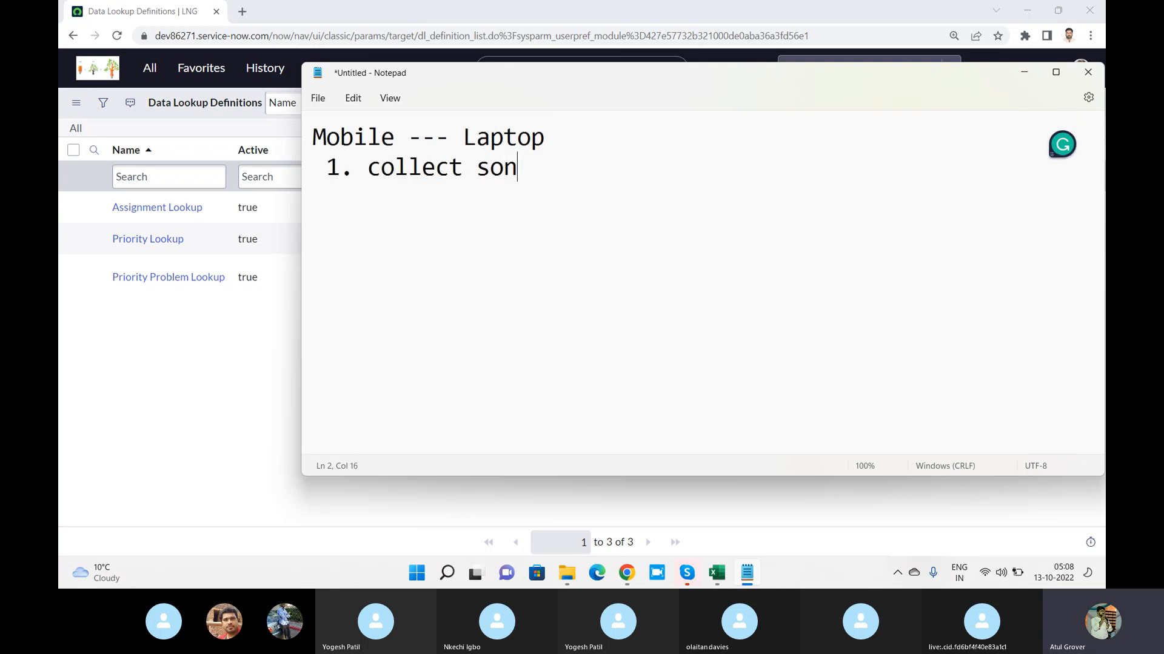
{"action": "type", "text": "gs mobile"}
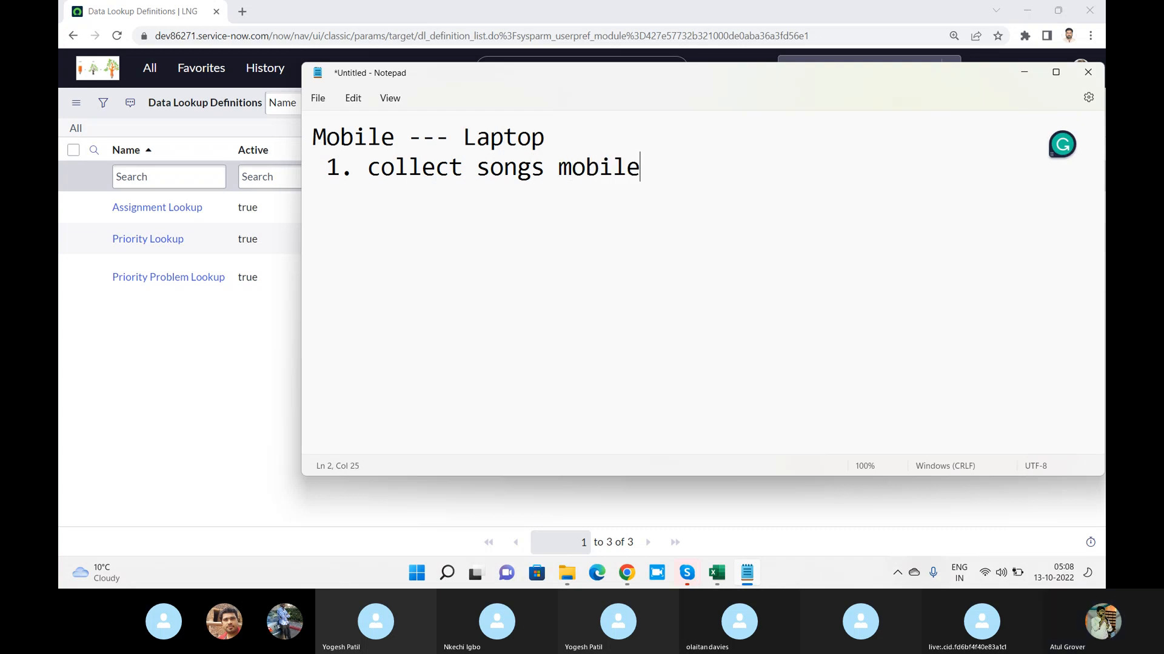
Add the second list item "2. Build conecion bw M - L" to the note
{"action": "key", "text": "Return"}
{"action": "type", "text": "2/"}
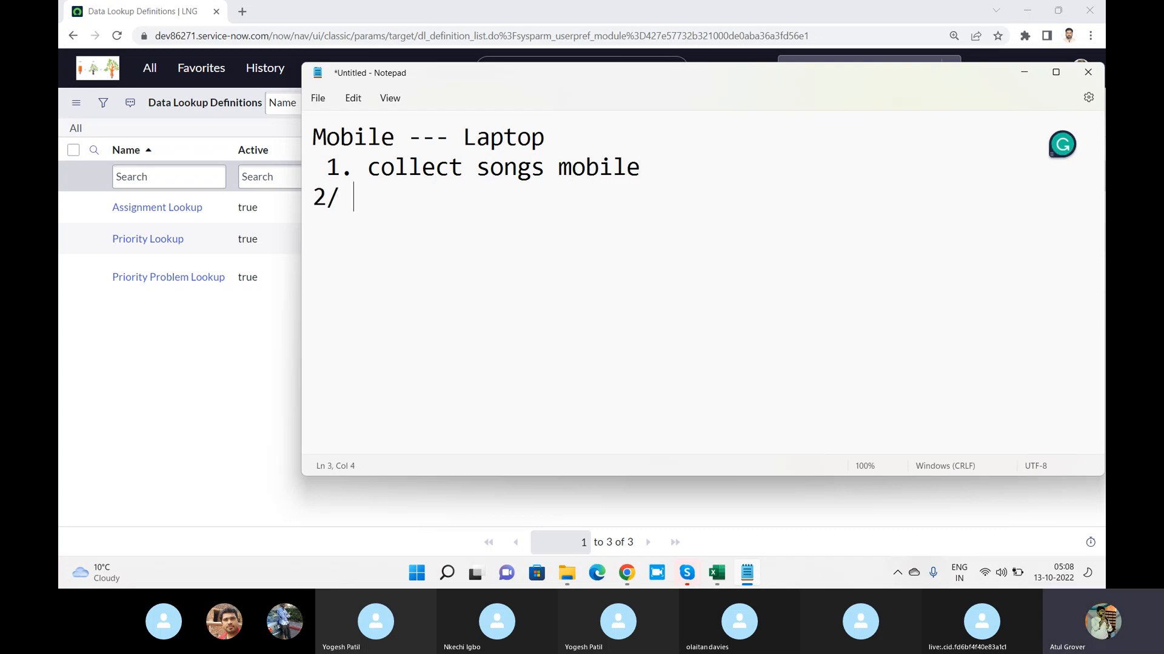
{"action": "key", "text": "BackSpace"}
{"action": "key", "text": "BackSpace"}
{"action": "type", "text": ". Build conecion be"}
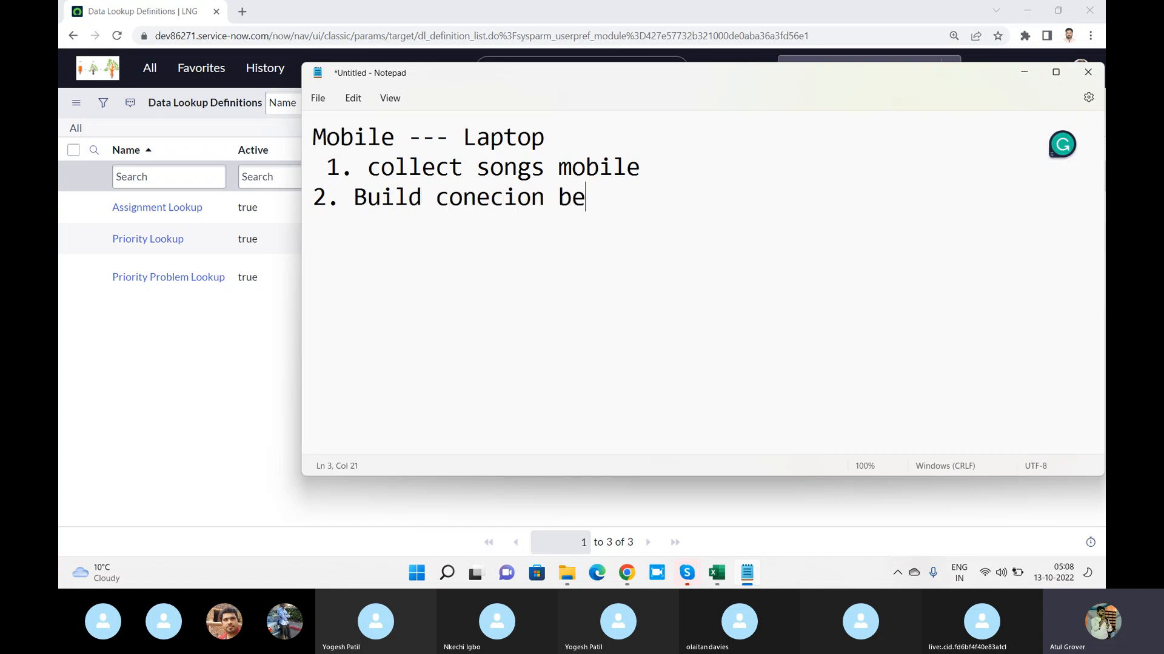
{"action": "key", "text": "BackSpace"}
{"action": "type", "text": "w M - L"}
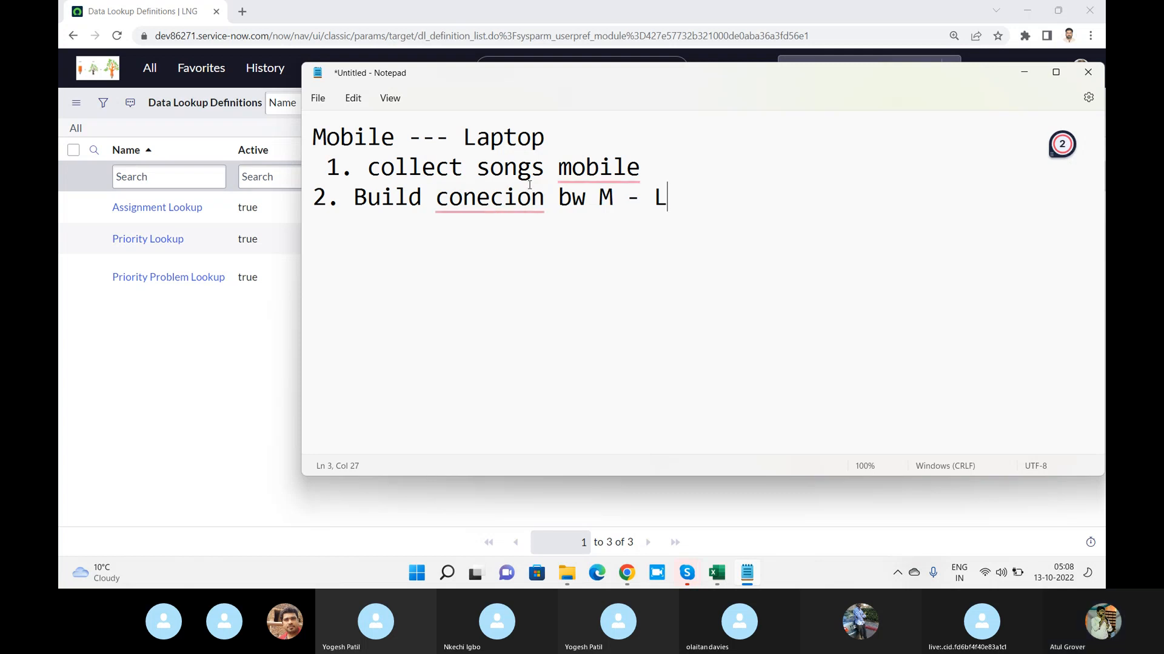
Add the third list item "3. Folder -Folder" to the note
{"action": "key", "text": "Return"}
{"action": "type", "text": "3. "}
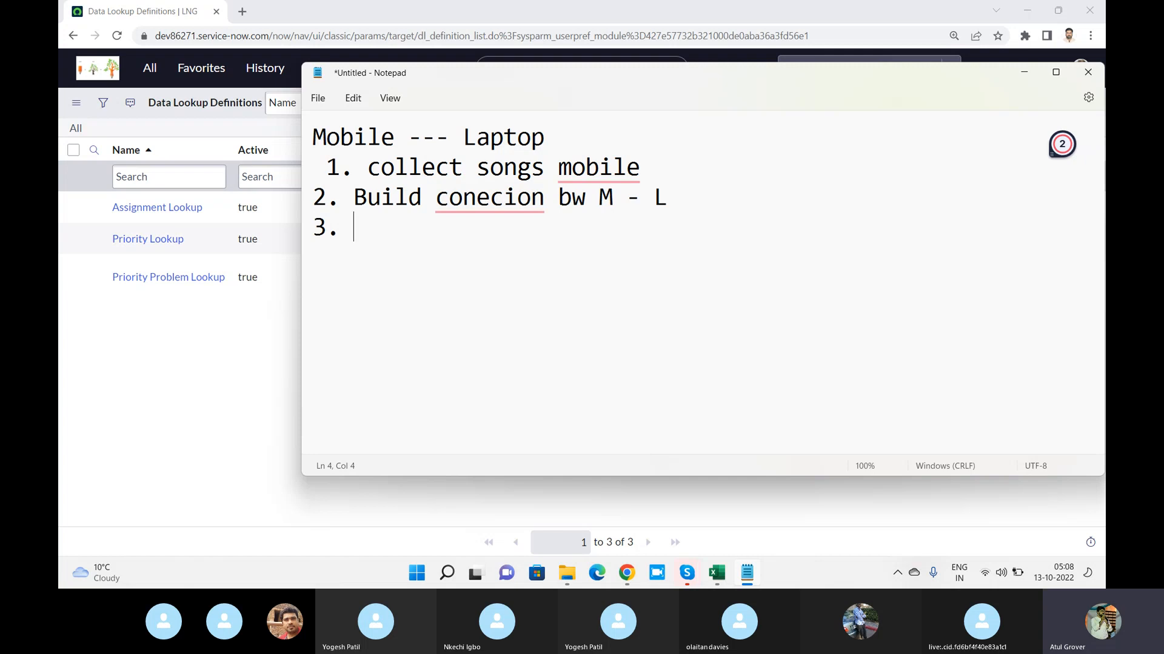
{"action": "type", "text": "Folder -"}
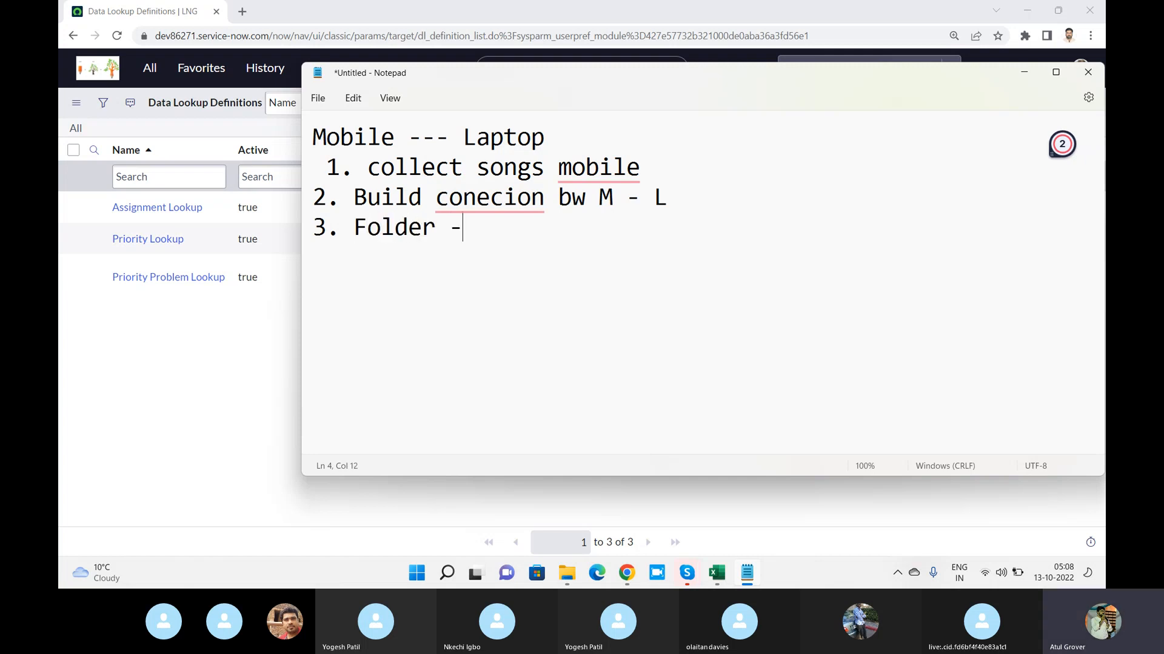
{"action": "type", "text": "Foldwr"}
{"action": "key", "text": "BackSpace"}
{"action": "key", "text": "BackSpace"}
{"action": "type", "text": "er"}
{"action": "key", "text": "Return"}
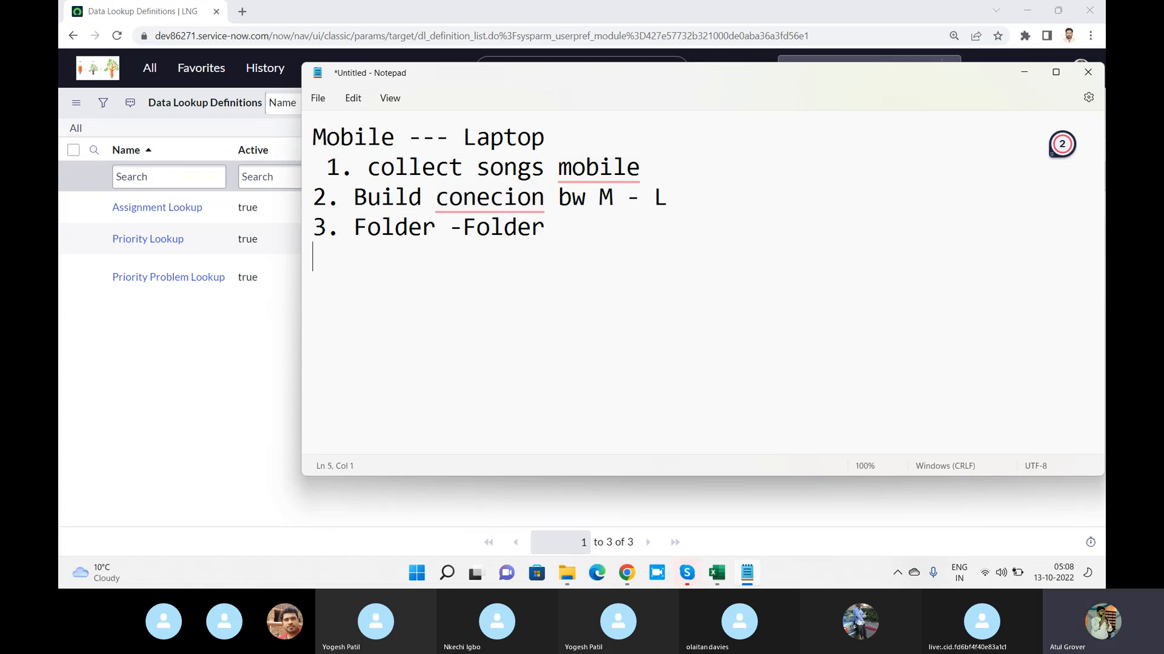
Add the fourth list item "4. The copy paste" and begin a new line after it
{"action": "type", "text": "4. T"}
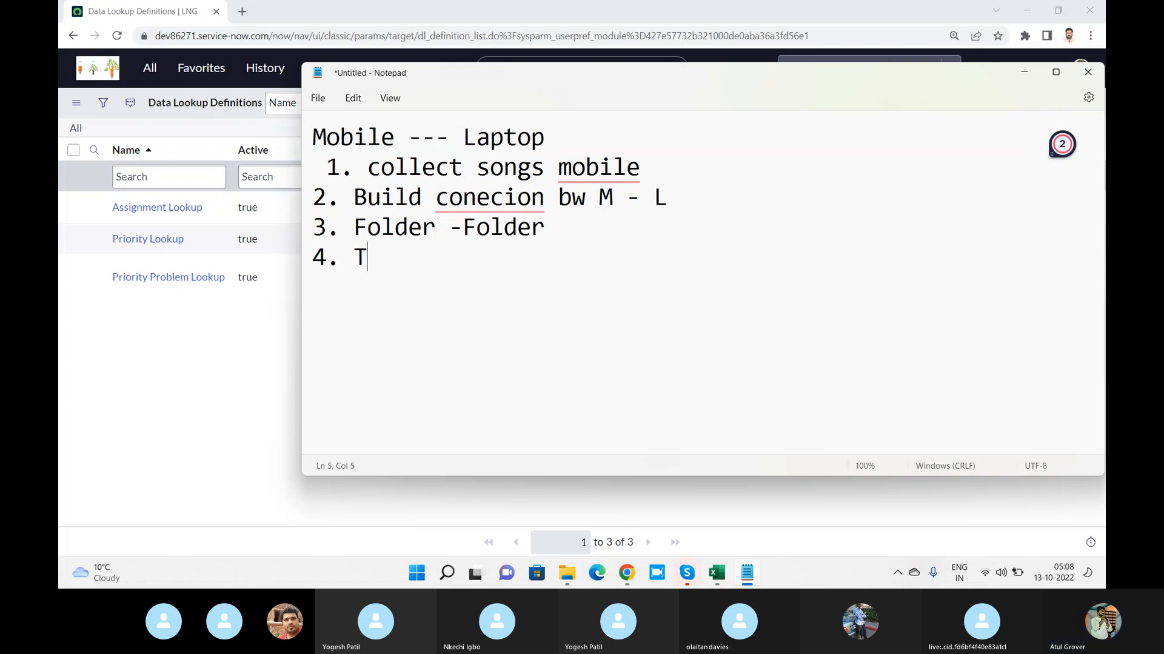
{"action": "type", "text": "he copy paste"}
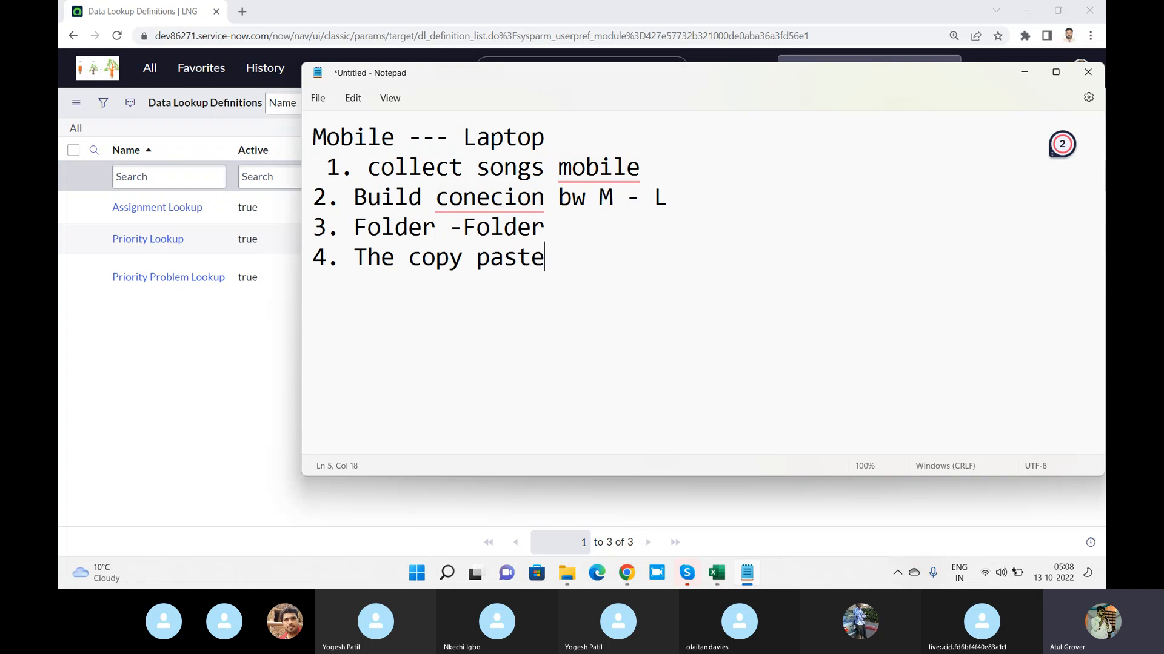
{"action": "key", "text": "Return"}
Below the list in the note, write the header line "Im --- Ur ---- Pr" with the values 1, 1 and 1 underneath
{"action": "left_click", "coordinate": [192, 368]}
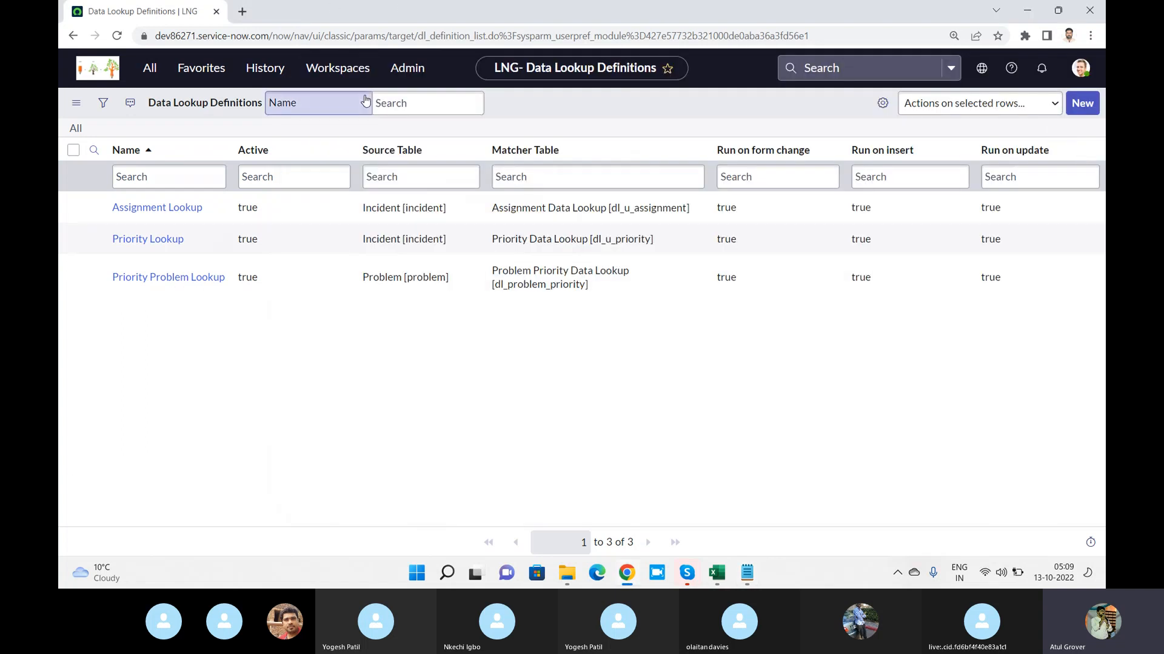
{"action": "key", "text": "alt+Tab"}
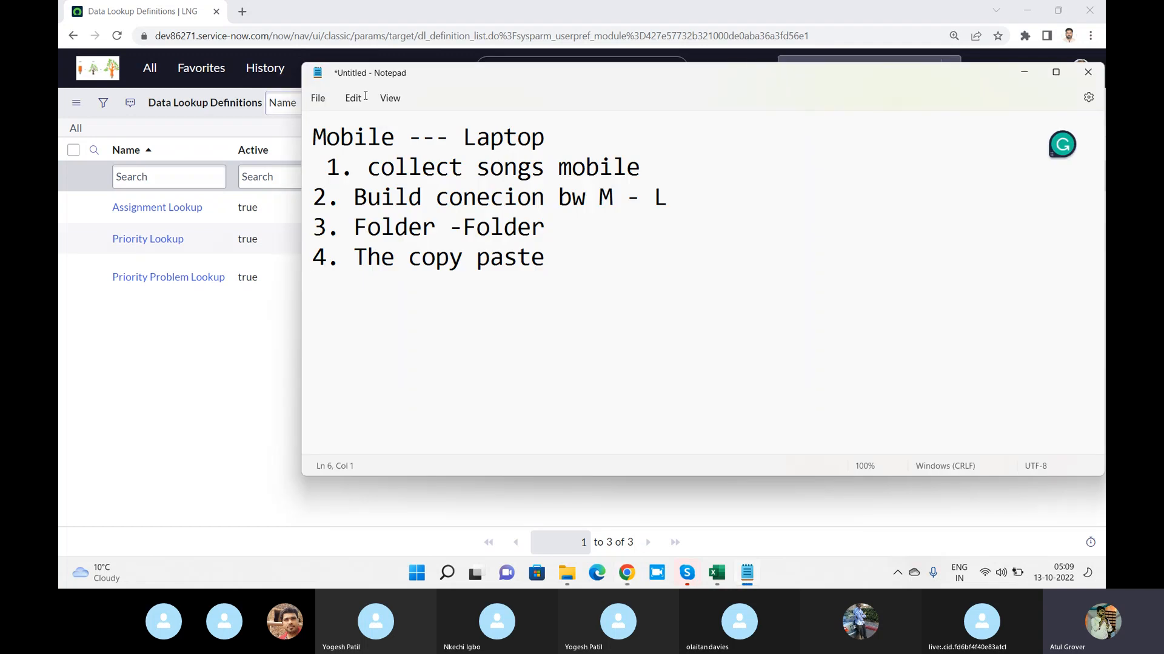
{"action": "type", "text": "I"}
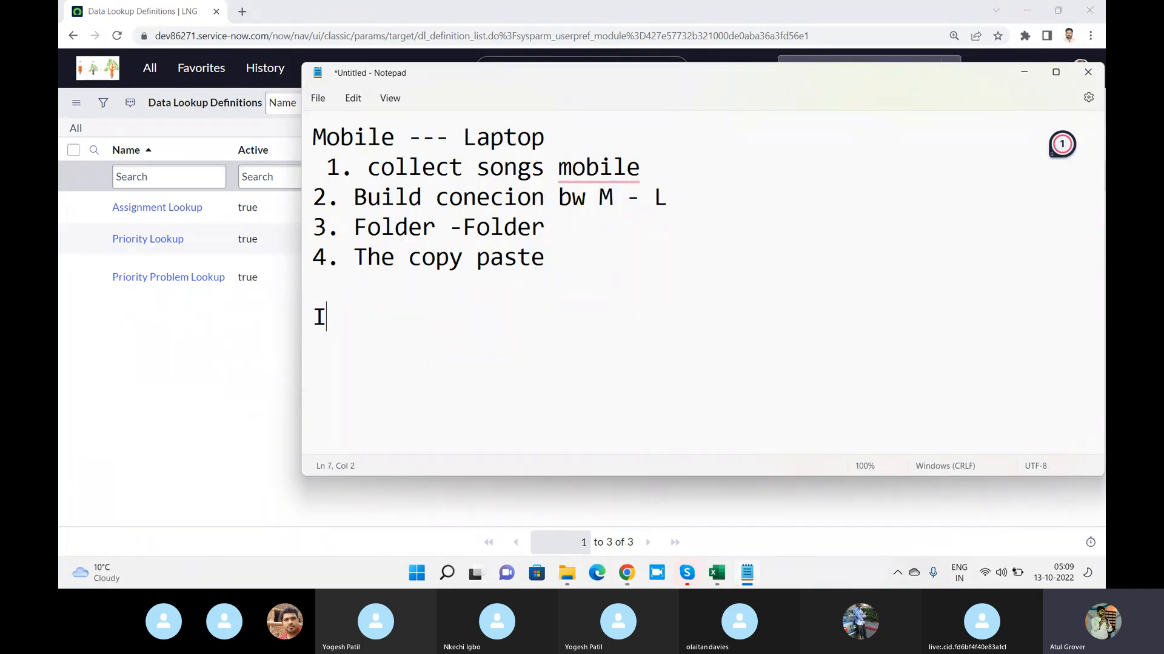
{"action": "type", "text": "m --- Ur "}
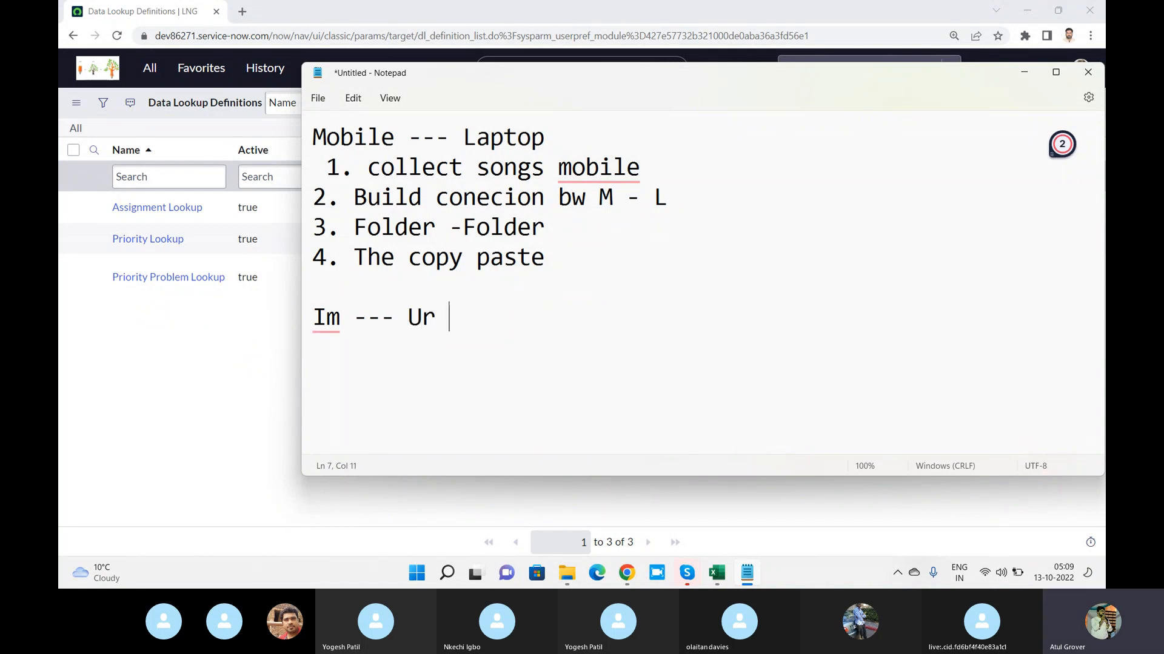
{"action": "type", "text": "---- Pr"}
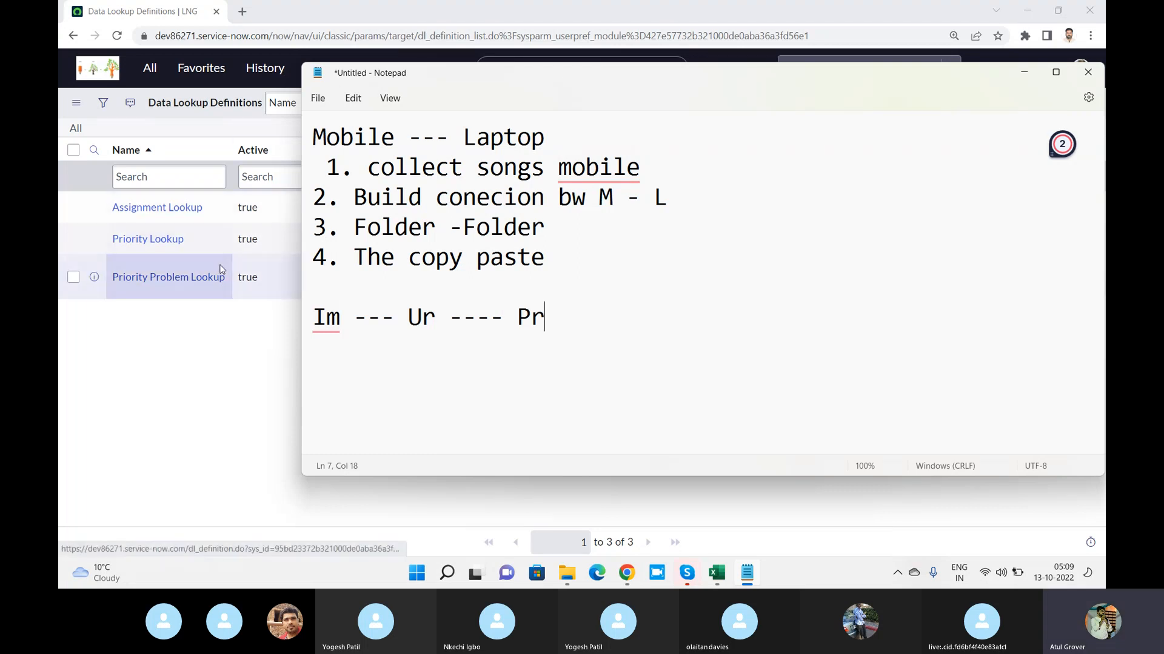
{"action": "key", "text": "Return"}
{"action": "type", "text": "1  "}
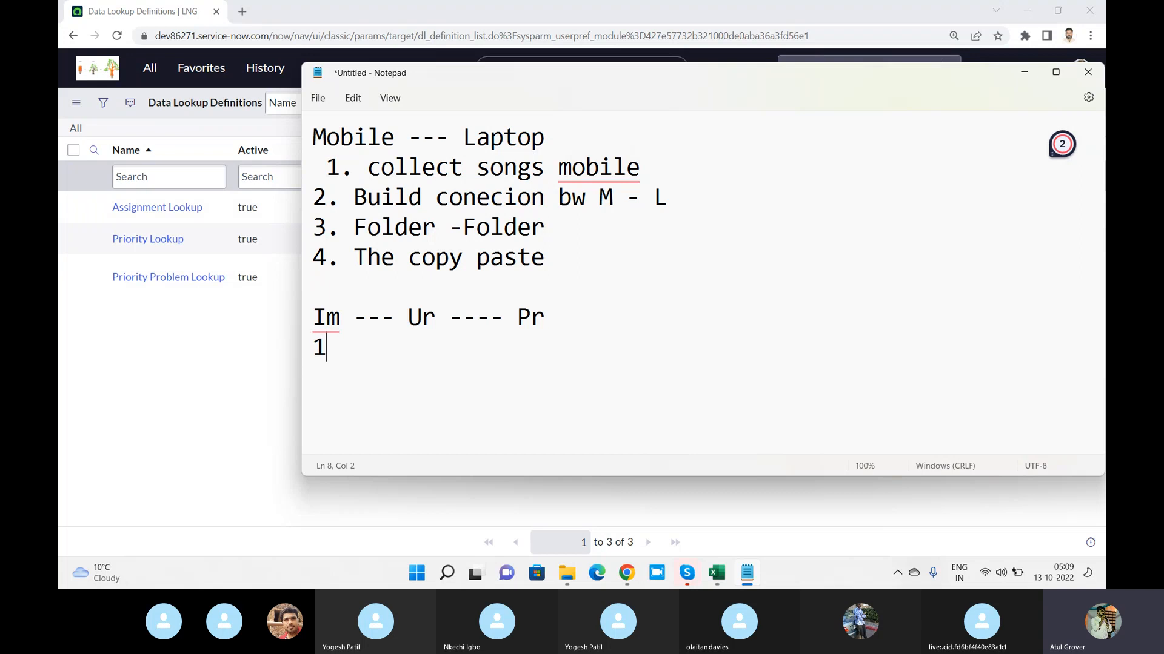
{"action": "type", "text": "   1        1"}
{"action": "left_click_drag", "start_coordinate": [312, 344], "coordinate": [412, 345]}
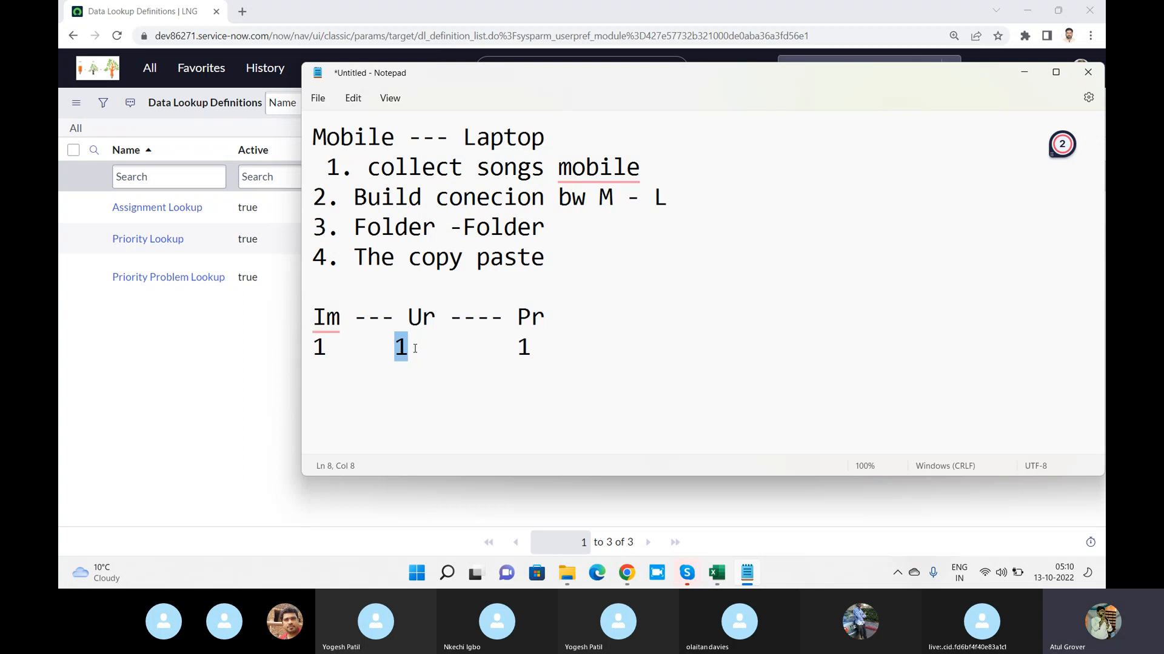
Switch from the note back to the Data Lookup Definitions list in Chrome
{"action": "key", "text": "alt+Tab"}
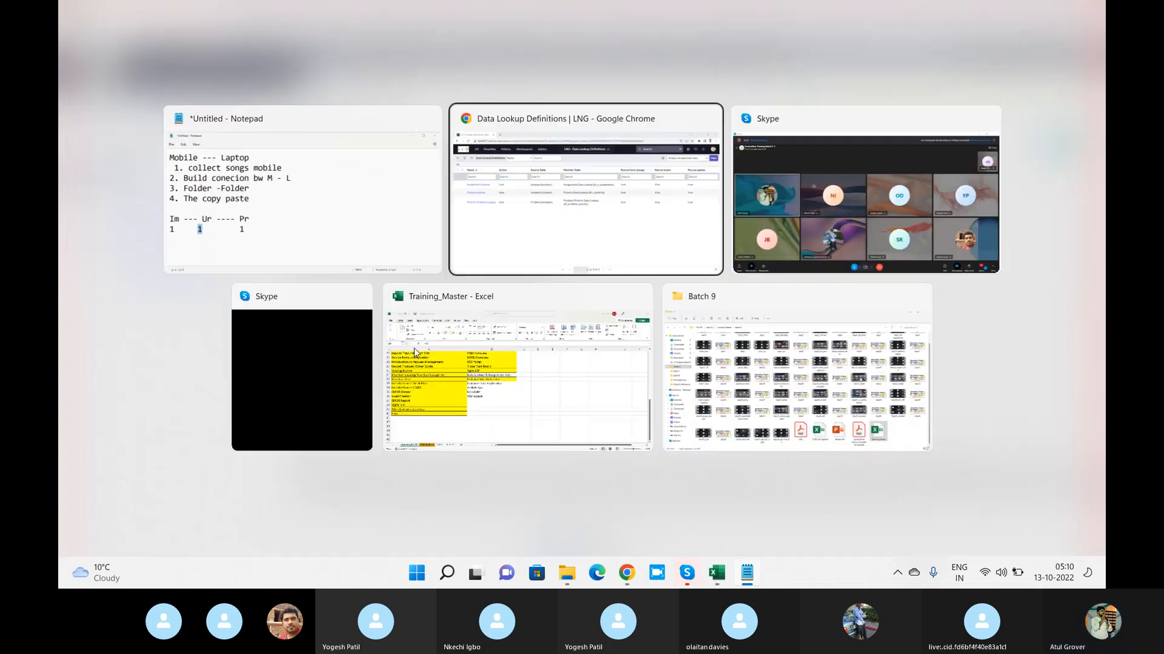
{"action": "key", "text": "alt+Tab"}
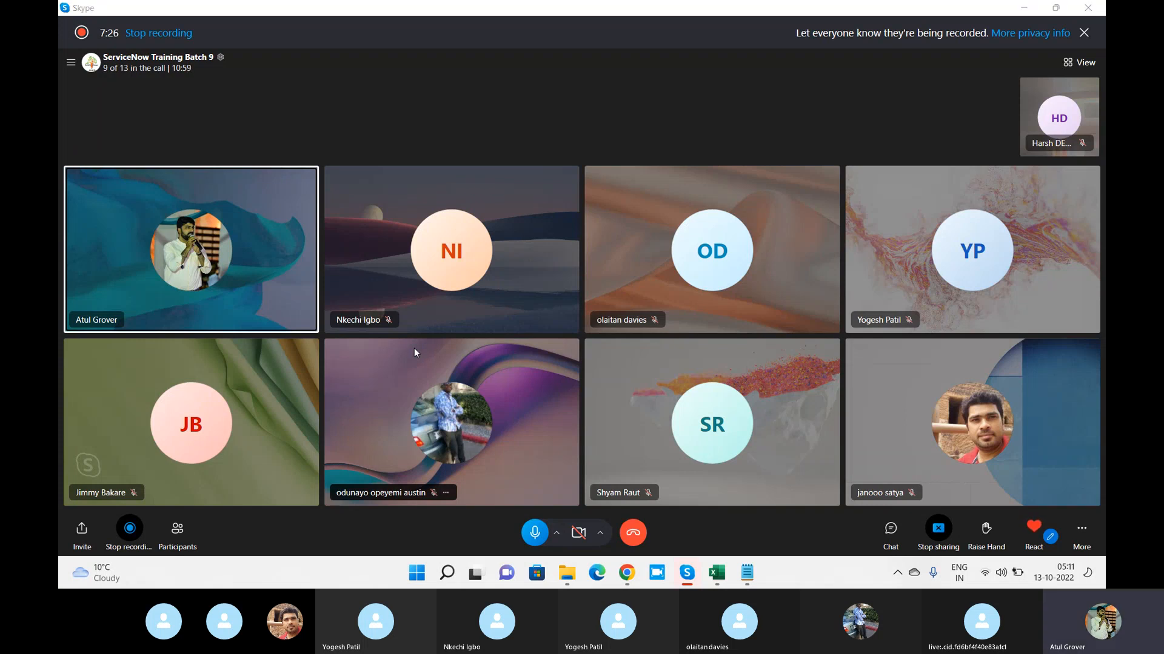
{"action": "key", "text": "alt+Tab"}
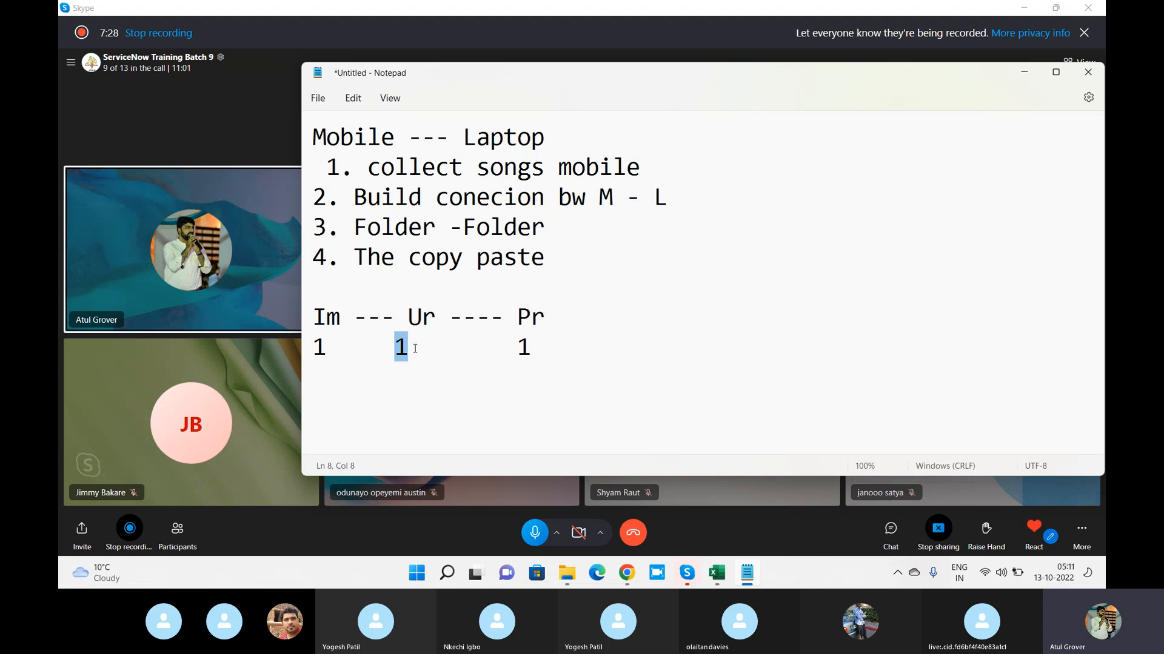
{"action": "left_click", "coordinate": [316, 317]}
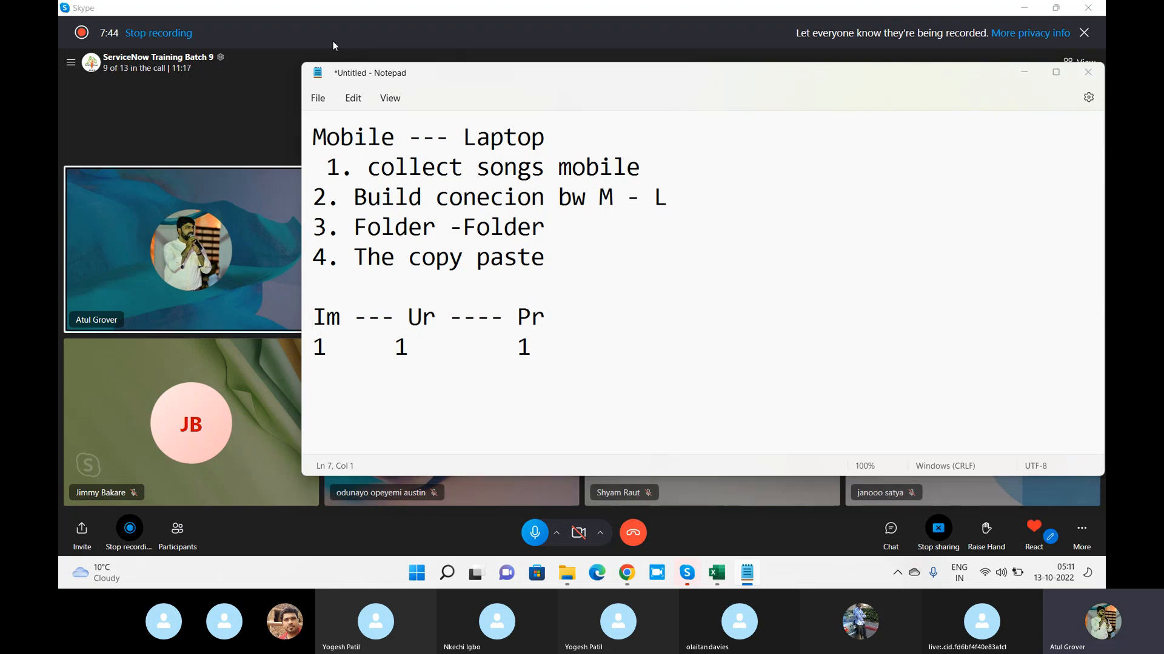
{"action": "key", "text": "alt+Tab"}
{"action": "key", "text": "Tab"}
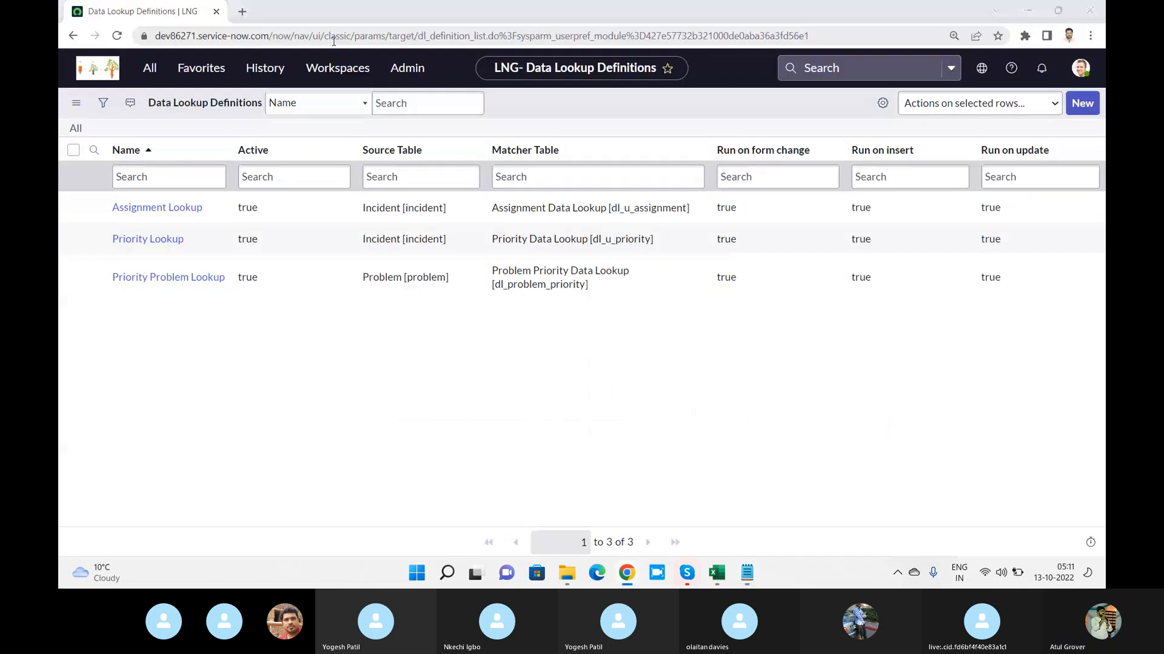
Return to the note in Notepad and add the line "Getter - Setter" directly above the "Im --- Ur ---- Pr" line
{"action": "key", "text": "alt+Tab"}
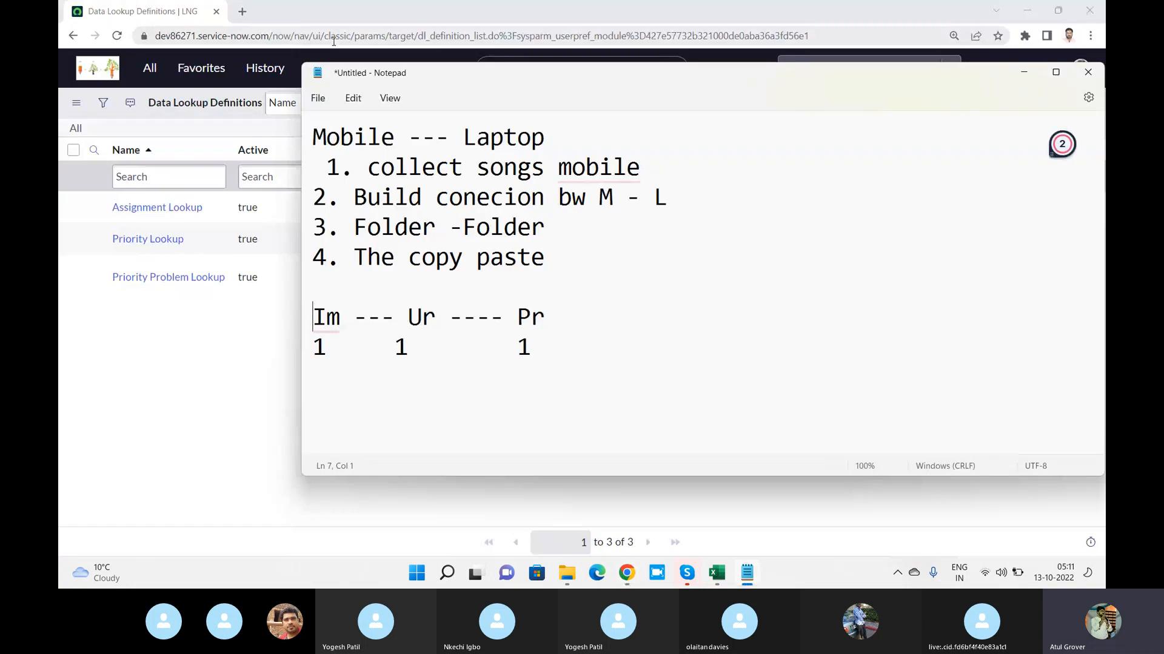
{"action": "key", "text": "Return"}
{"action": "key", "text": "Up"}
{"action": "type", "text": "Setter"}
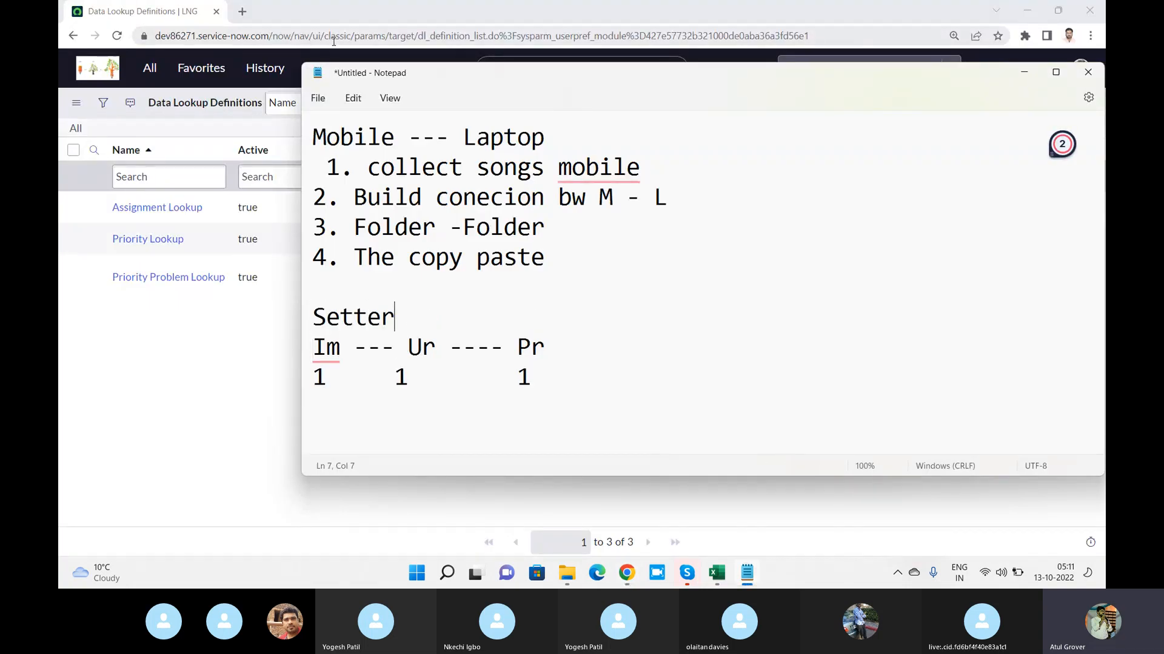
{"action": "key", "text": "BackSpace"}
{"action": "key", "text": "BackSpace"}
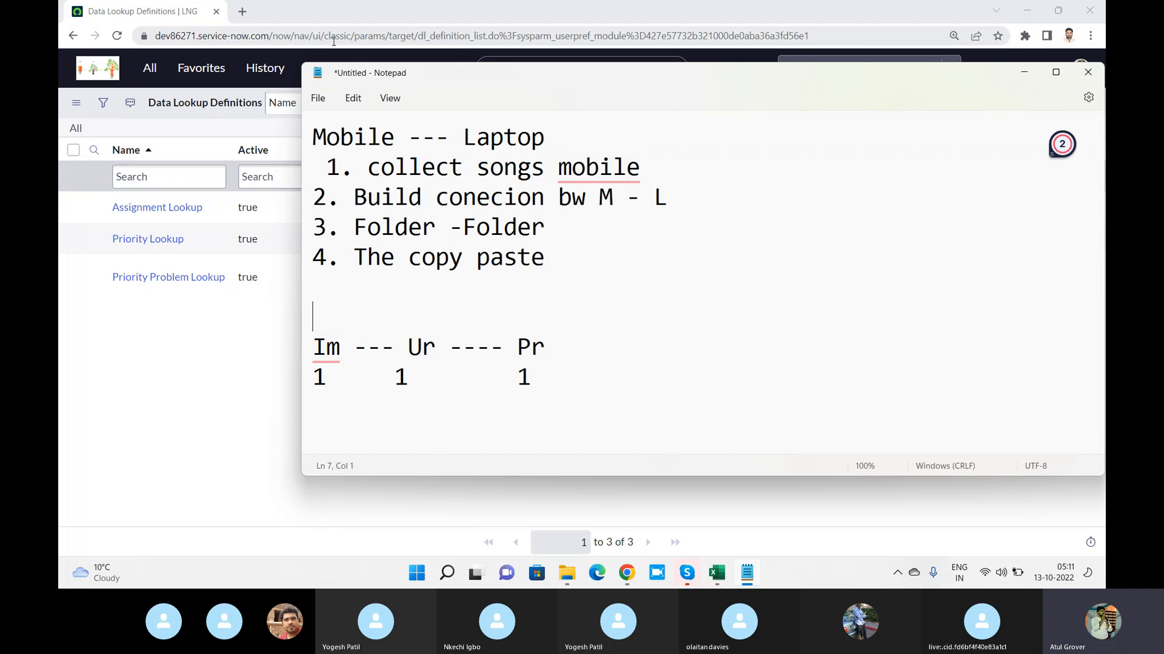
{"action": "type", "text": "Getter - "}
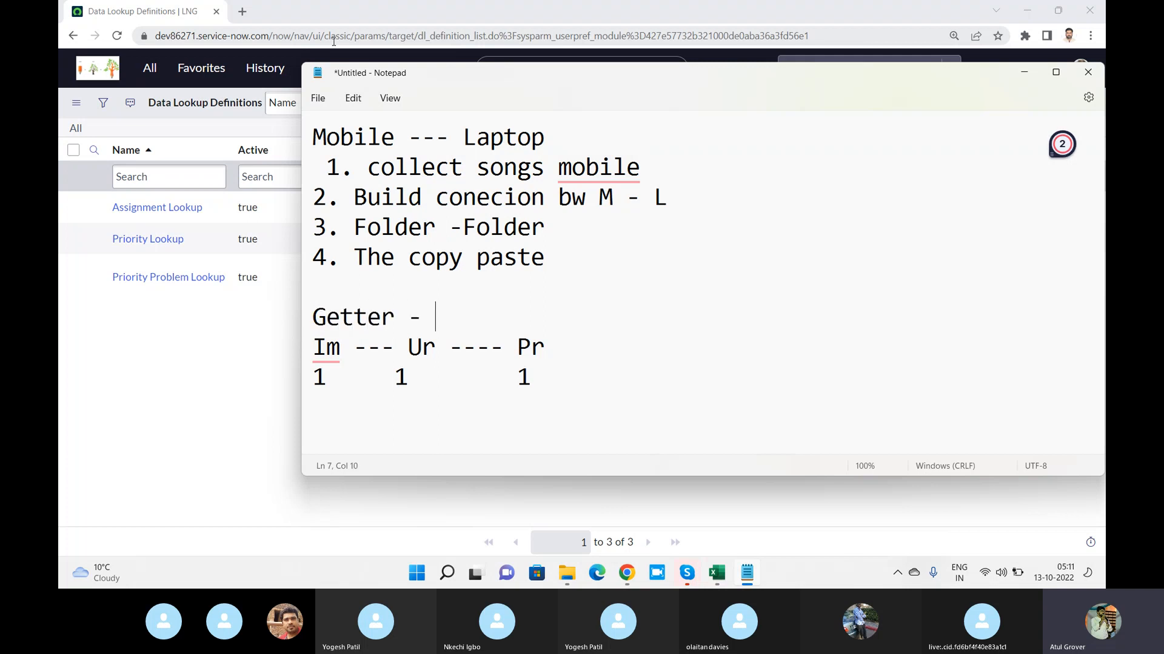
{"action": "type", "text": "Seete"}
{"action": "key", "text": "BackSpace"}
{"action": "key", "text": "BackSpace"}
{"action": "key", "text": "BackSpace"}
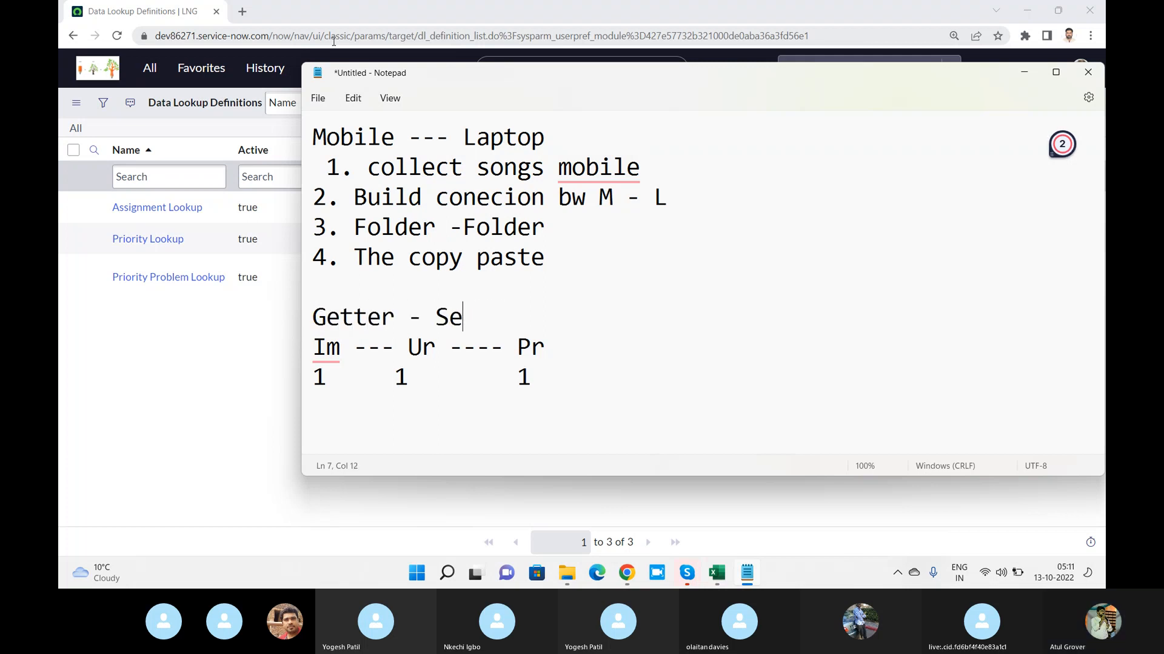
{"action": "type", "text": "tter"}
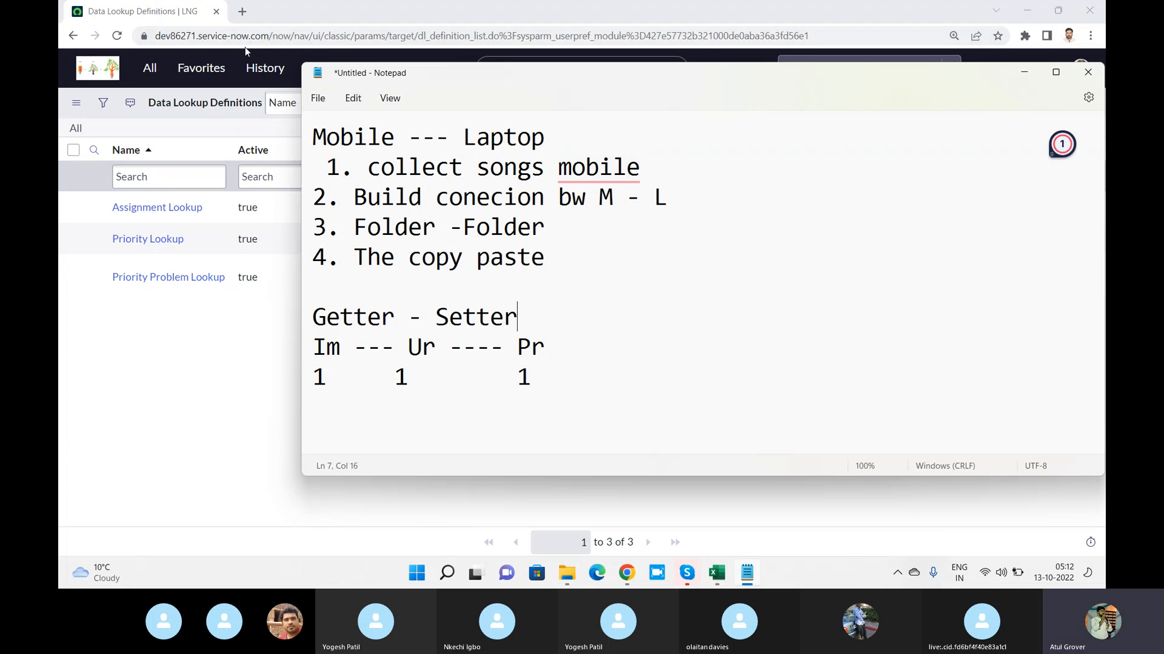
Switch back to the Data Lookup Definitions list in Chrome and copy the matcher table name dl_u_priority from the Priority Lookup row
{"action": "double_click", "coordinate": [319, 377]}
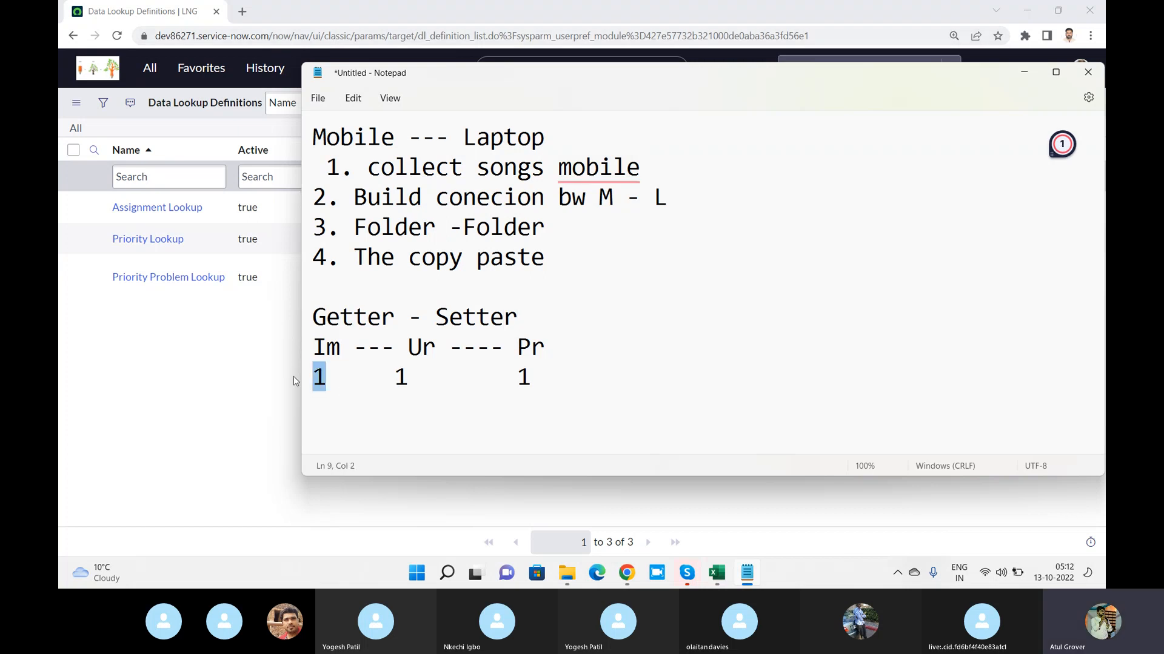
{"action": "left_click", "coordinate": [520, 368]}
{"action": "left_click", "coordinate": [221, 367]}
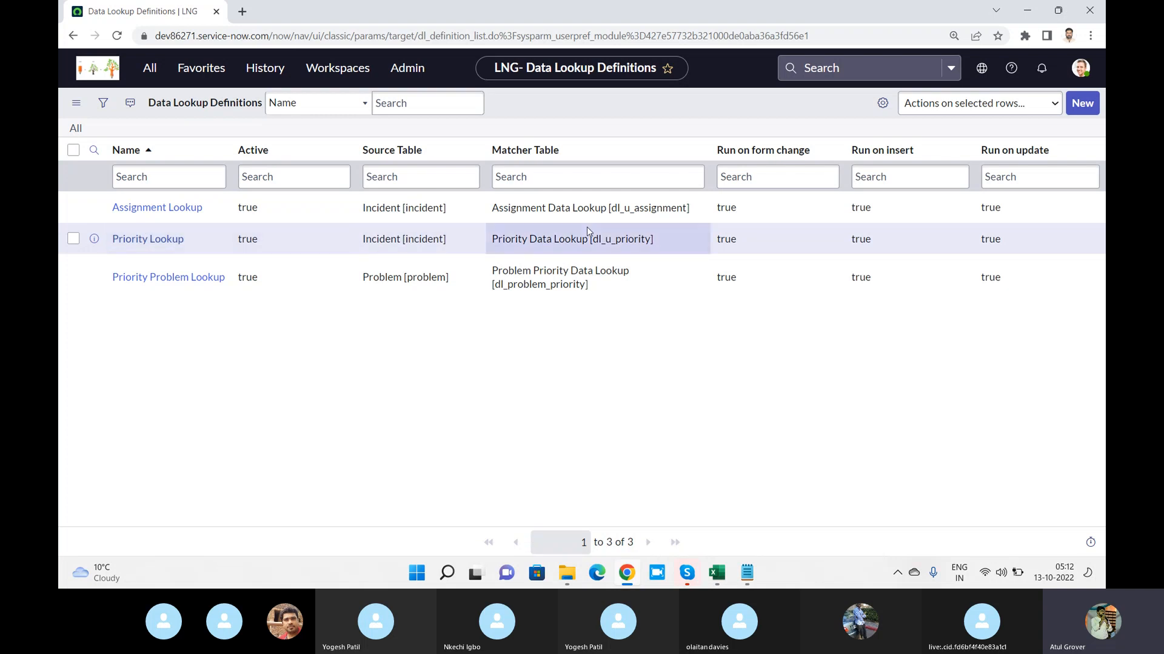
{"action": "left_click_drag", "start_coordinate": [634, 239], "coordinate": [594, 240]}
{"action": "key", "text": "ctrl+c"}
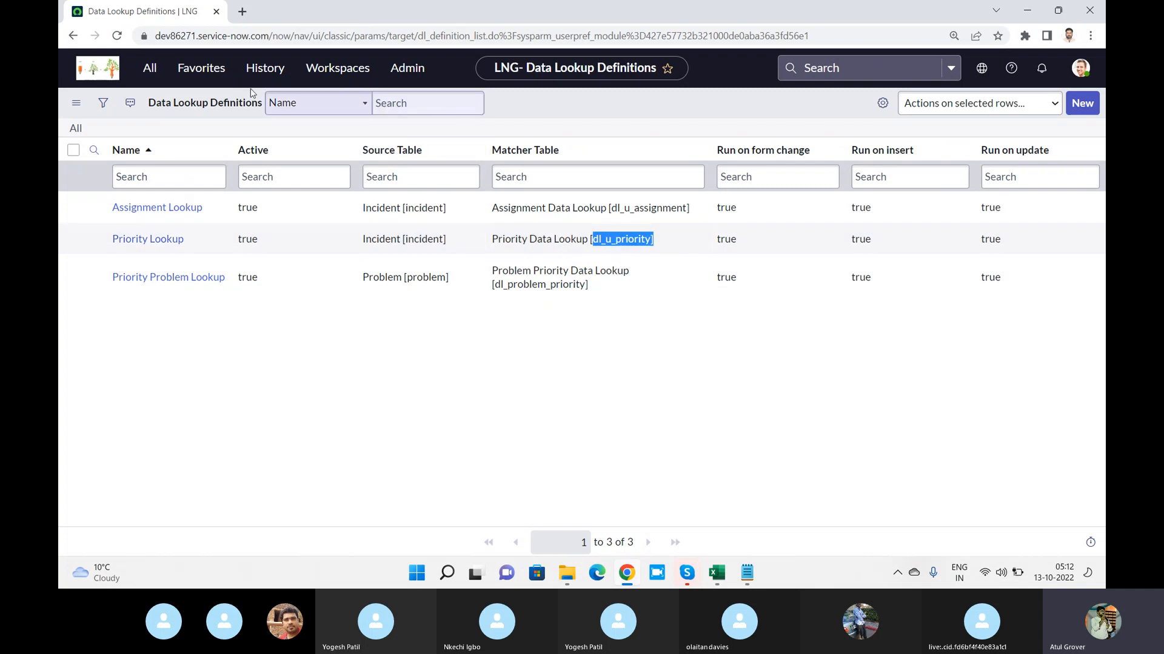
Open the dev86271.service-now.com instance home page in a new browser tab
{"action": "left_click", "coordinate": [242, 13]}
{"action": "type", "text": "dev"}
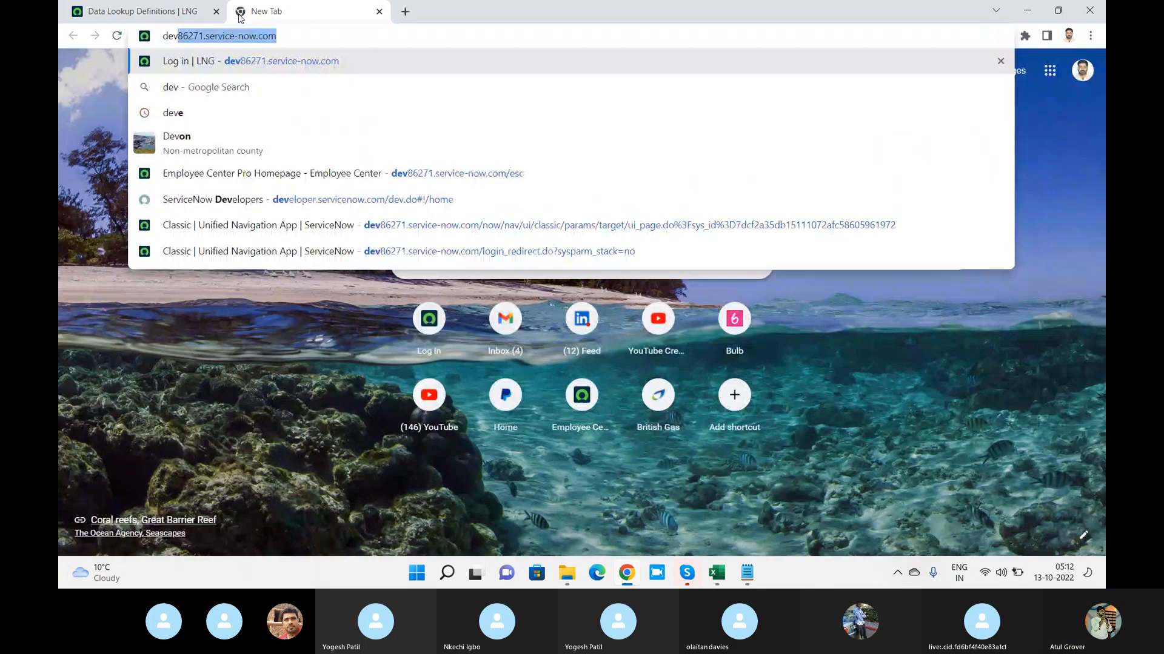
{"action": "key", "text": "Return"}
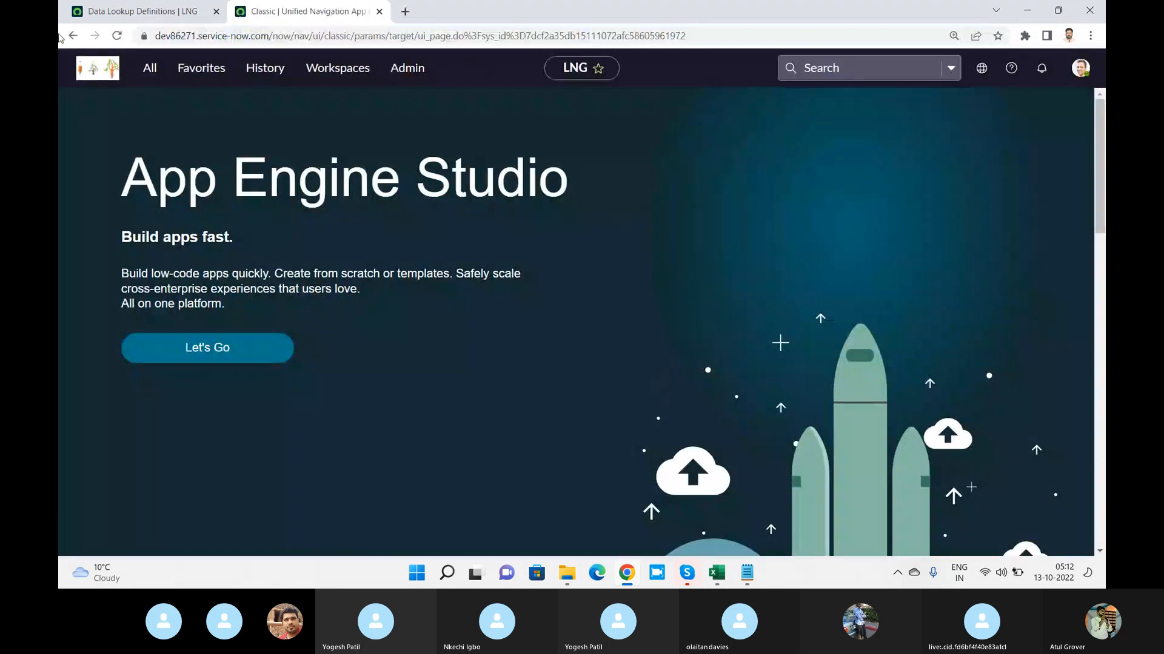
Open the Priority Data Lookup form by pasting the copied table name into the navigation filter and adding ".do"
{"action": "left_click", "coordinate": [148, 70]}
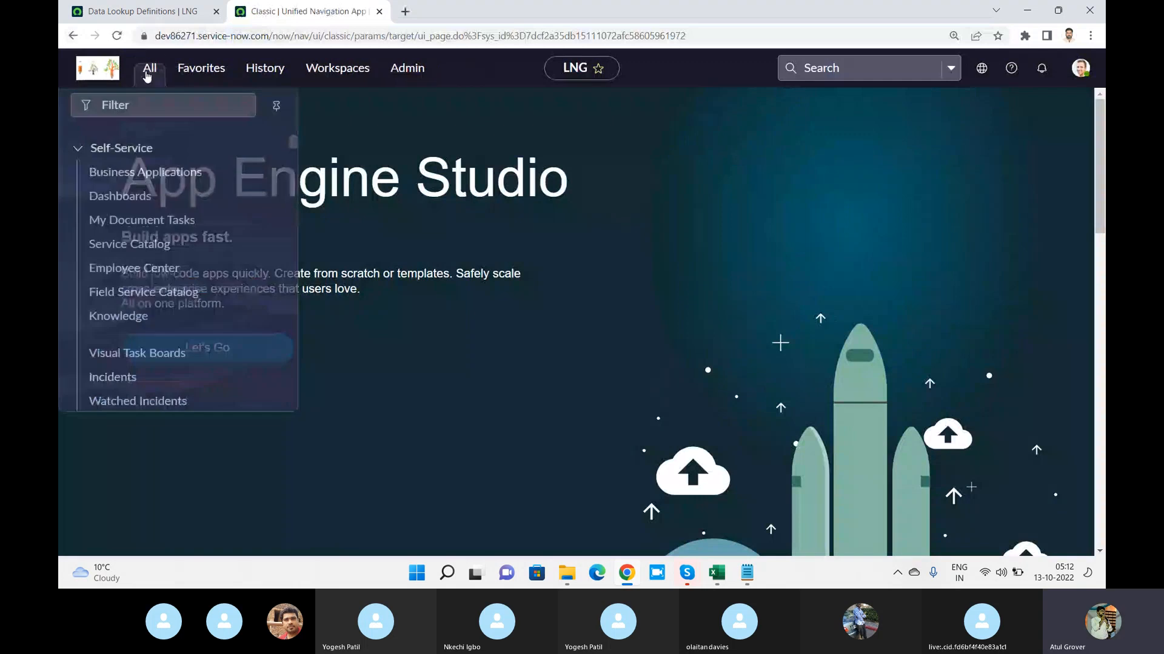
{"action": "left_click", "coordinate": [147, 110]}
{"action": "key", "text": "ctrl+v"}
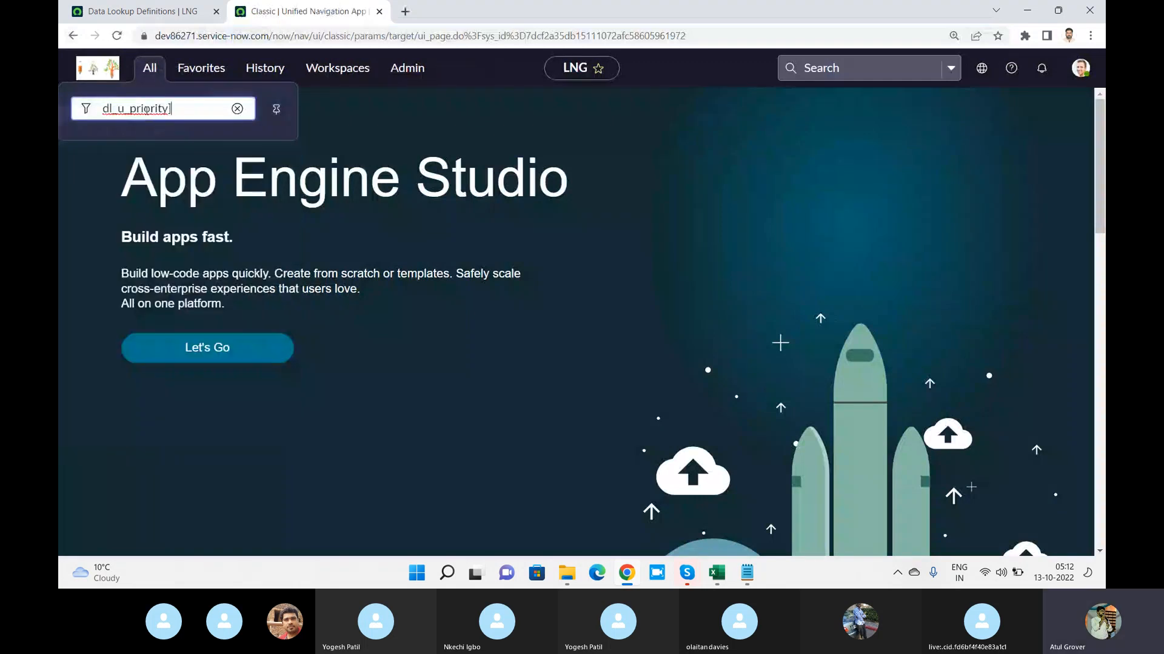
{"action": "type", "text": ".do"}
{"action": "key", "text": "Return"}
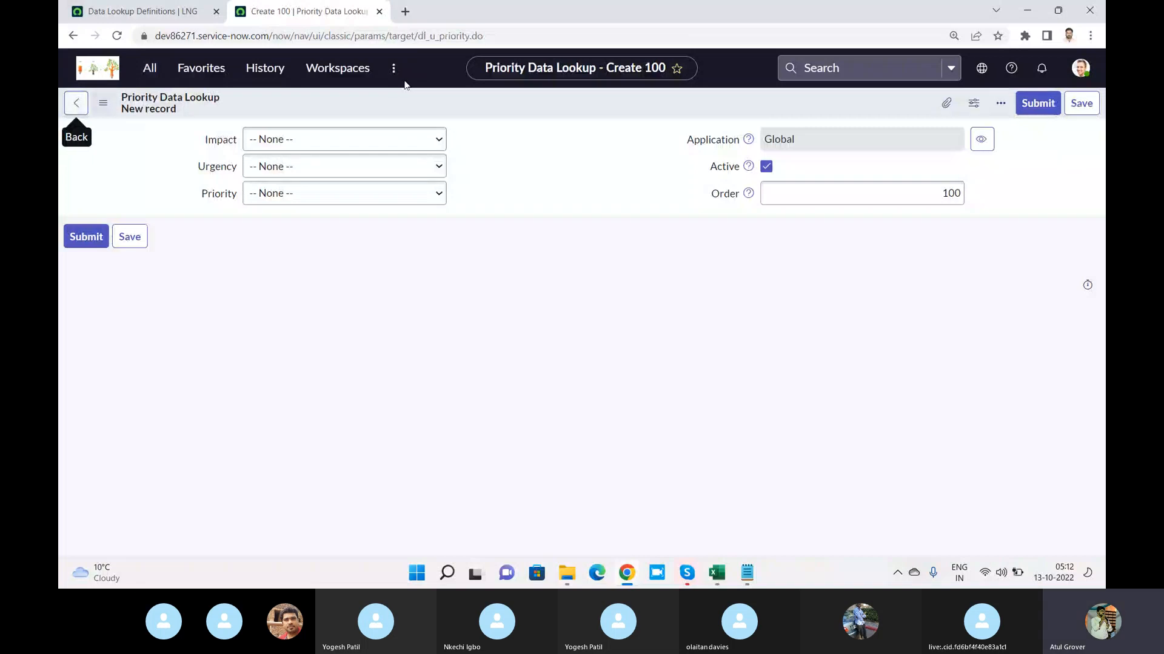
Change the page address to end in dl_u_priority_list.do to load the list of Priority Data Lookups
{"action": "left_click", "coordinate": [515, 30]}
{"action": "left_click", "coordinate": [514, 28]}
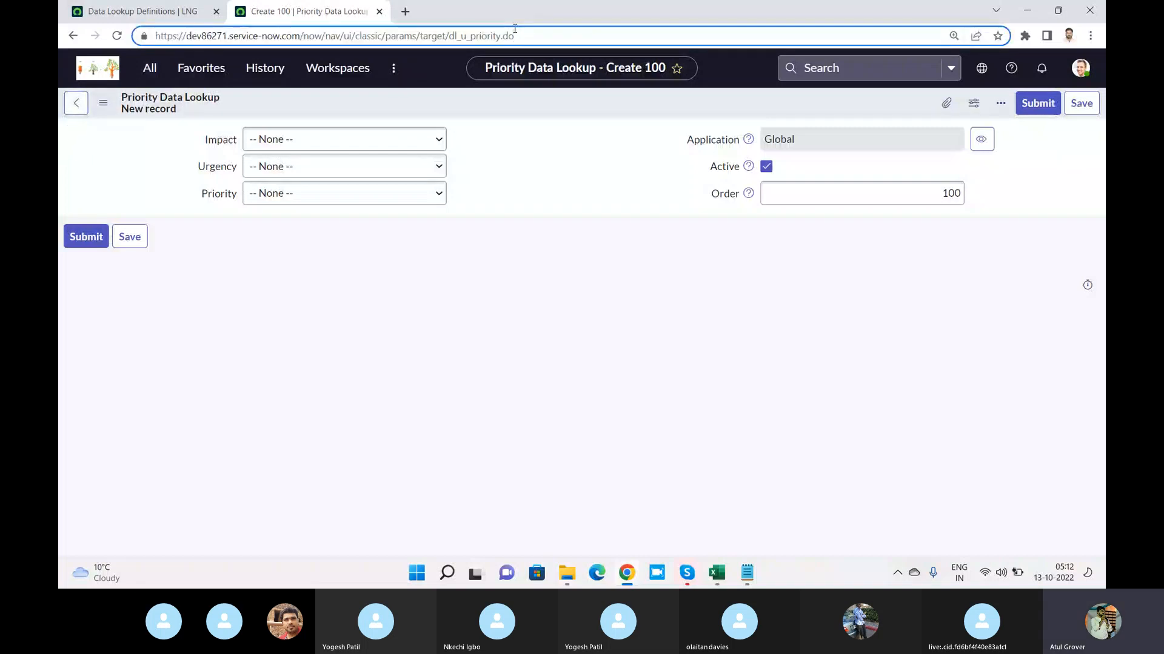
{"action": "key", "text": "Left"}
{"action": "key", "text": "Left"}
{"action": "key", "text": "Left"}
{"action": "type", "text": "_list"}
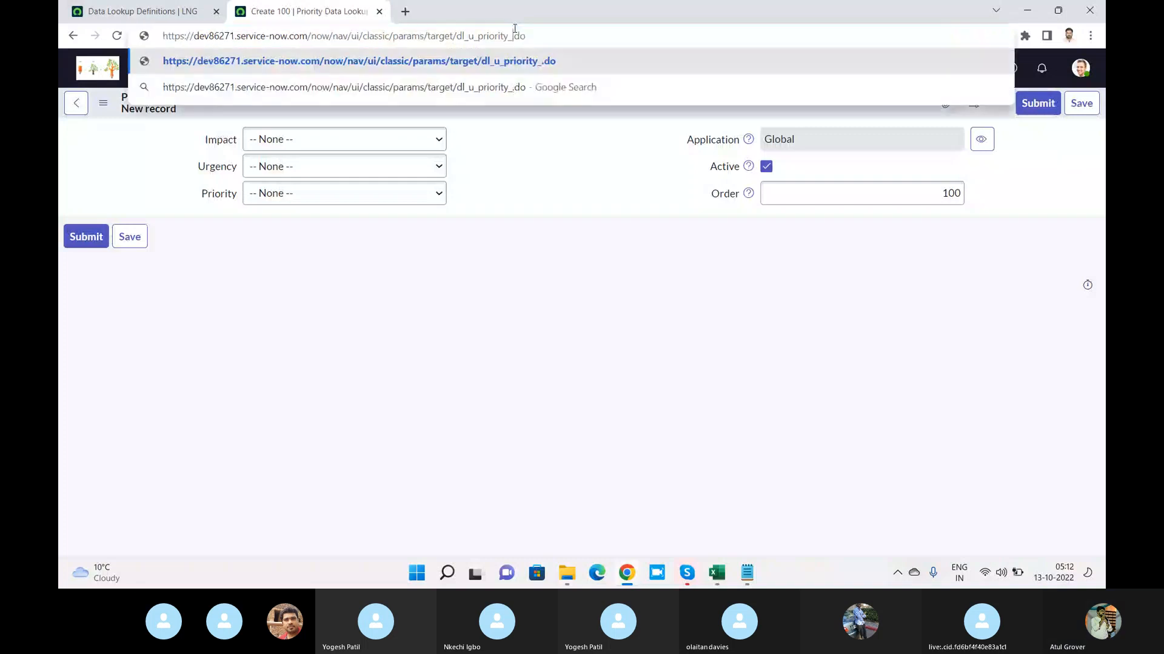
{"action": "key", "text": "Return"}
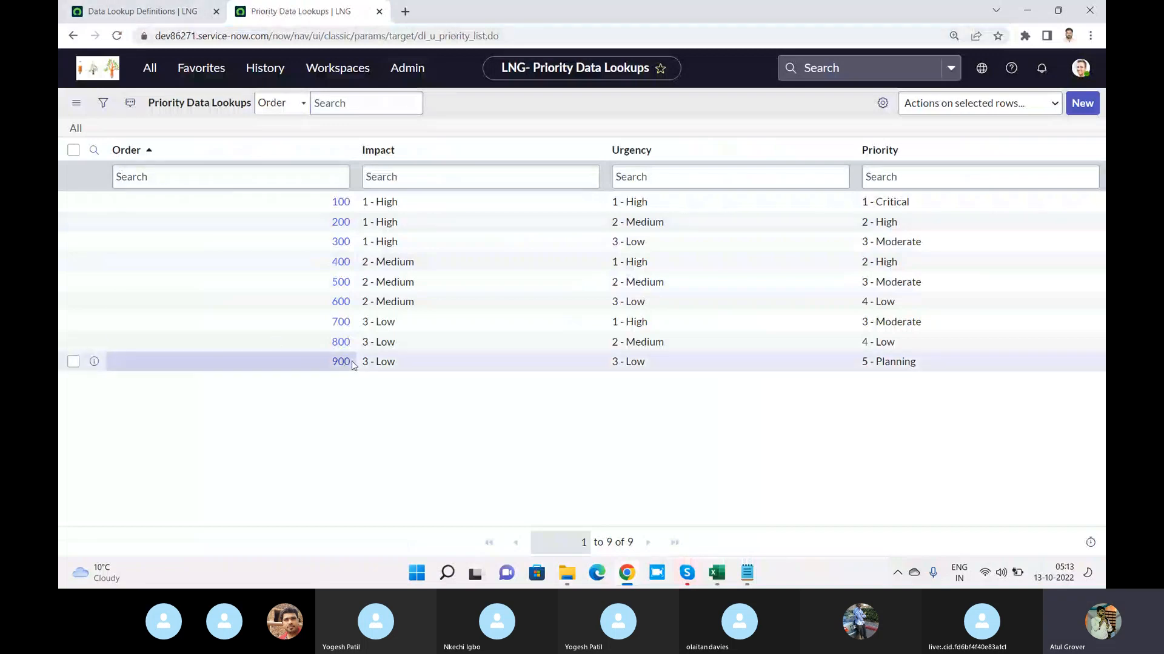
{"action": "left_click", "coordinate": [429, 172]}
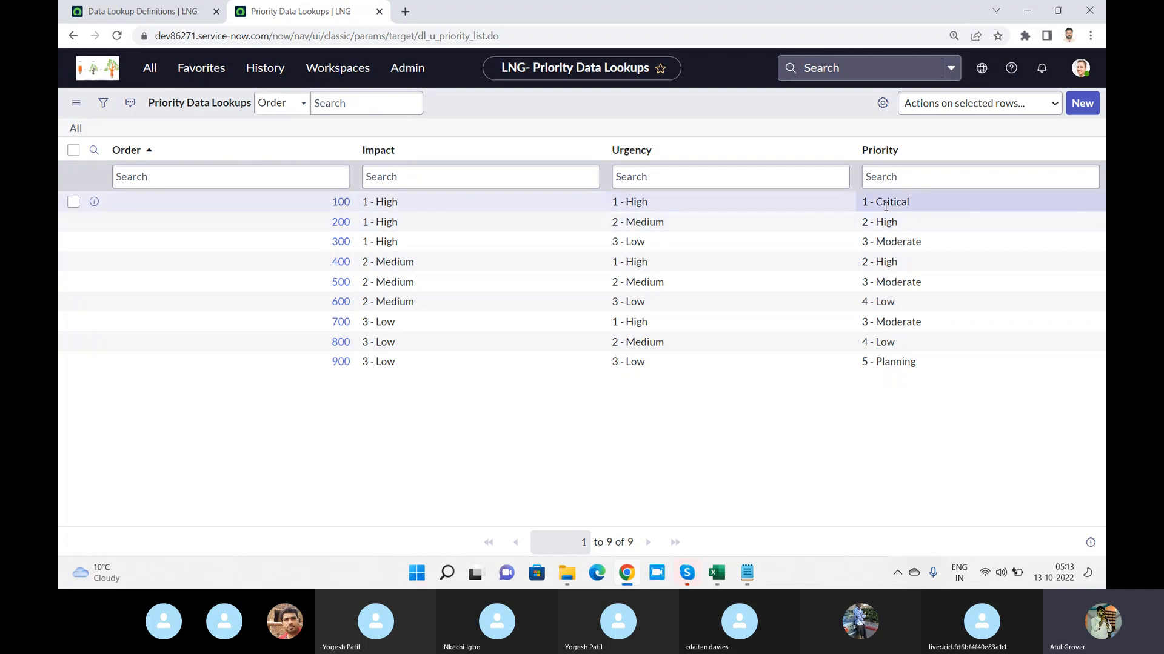
Try to open dev86271.service-now.com/incident_list,do in a new browser tab
{"action": "left_click", "coordinate": [404, 11]}
{"action": "type", "text": "dev86271.service-now.com"}
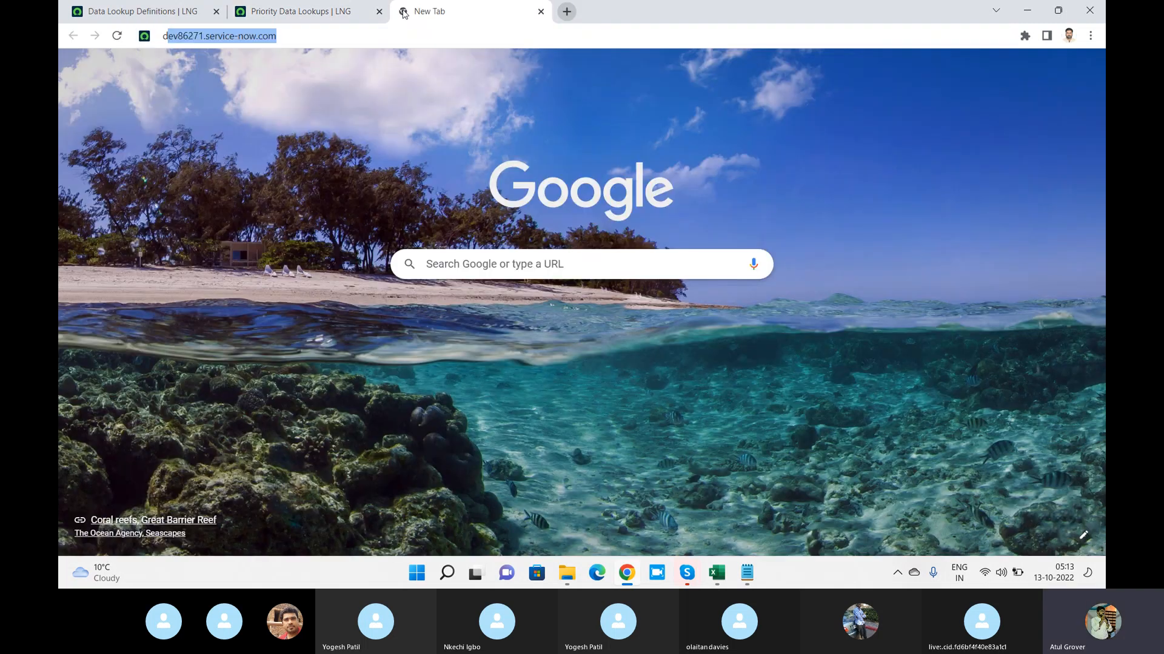
{"action": "key", "text": "Right"}
{"action": "type", "text": "/i"}
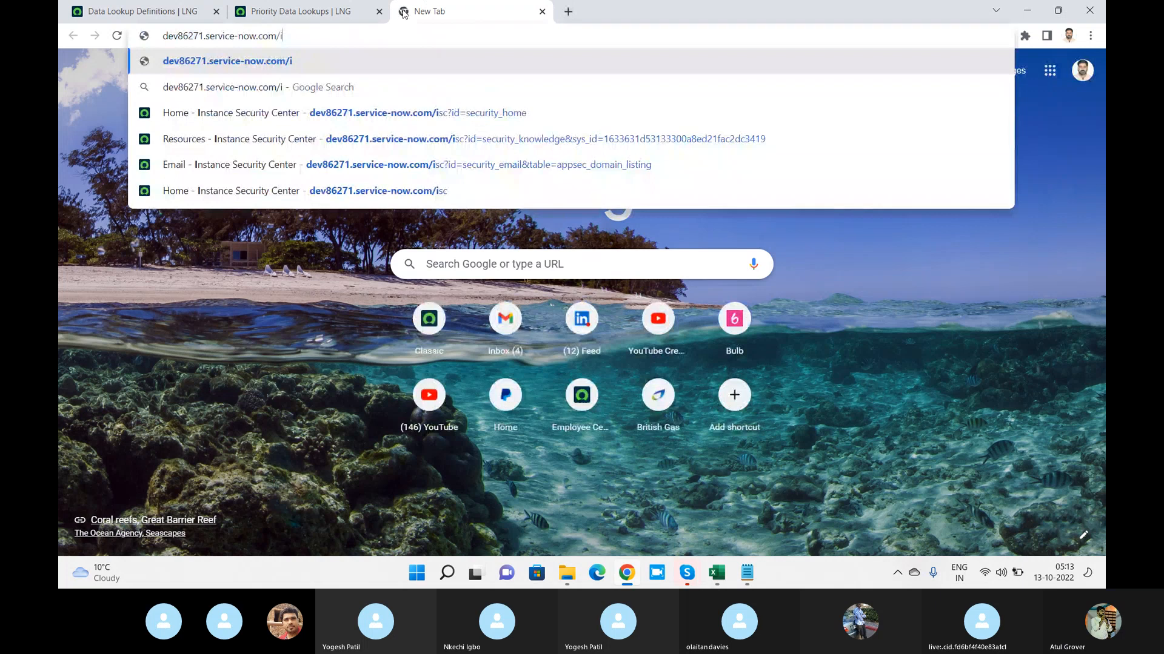
{"action": "type", "text": "ncice"}
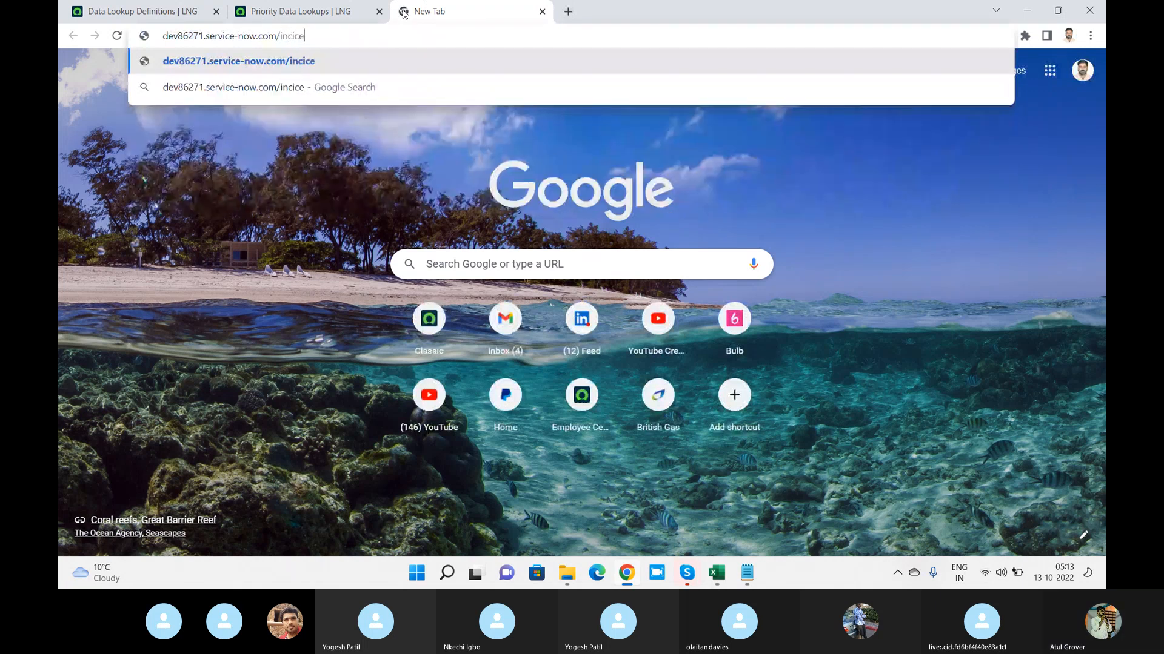
{"action": "key", "text": "BackSpace"}
{"action": "key", "text": "BackSpace"}
{"action": "key", "text": "BackSpace"}
{"action": "type", "text": "ident"}
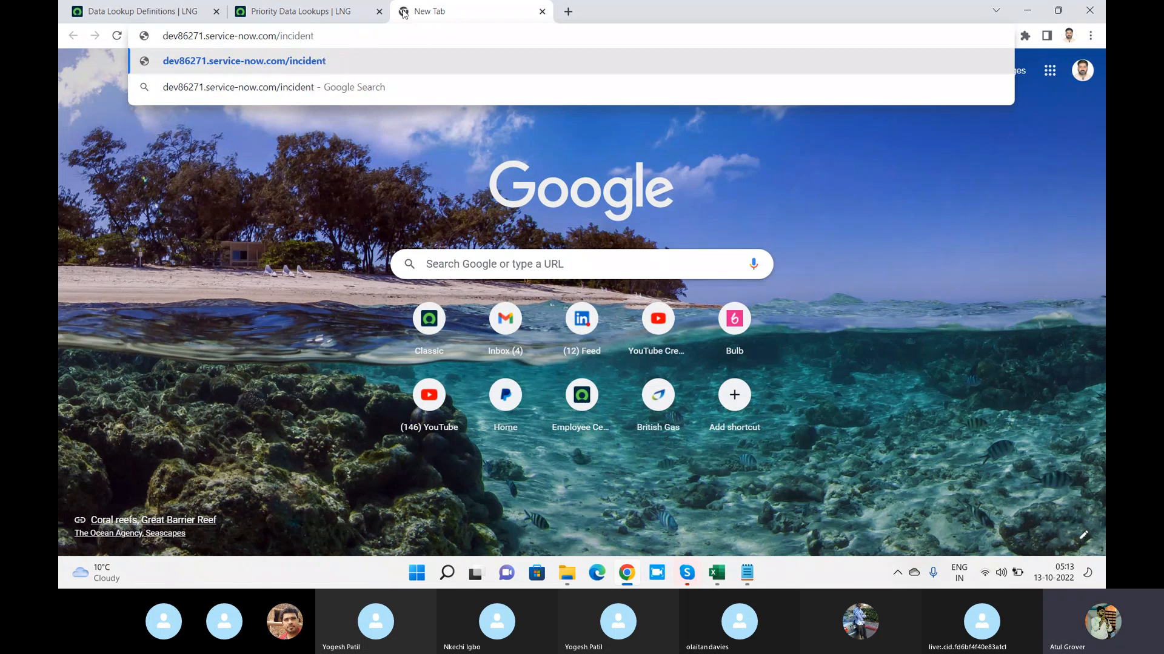
{"action": "type", "text": "_list,do"}
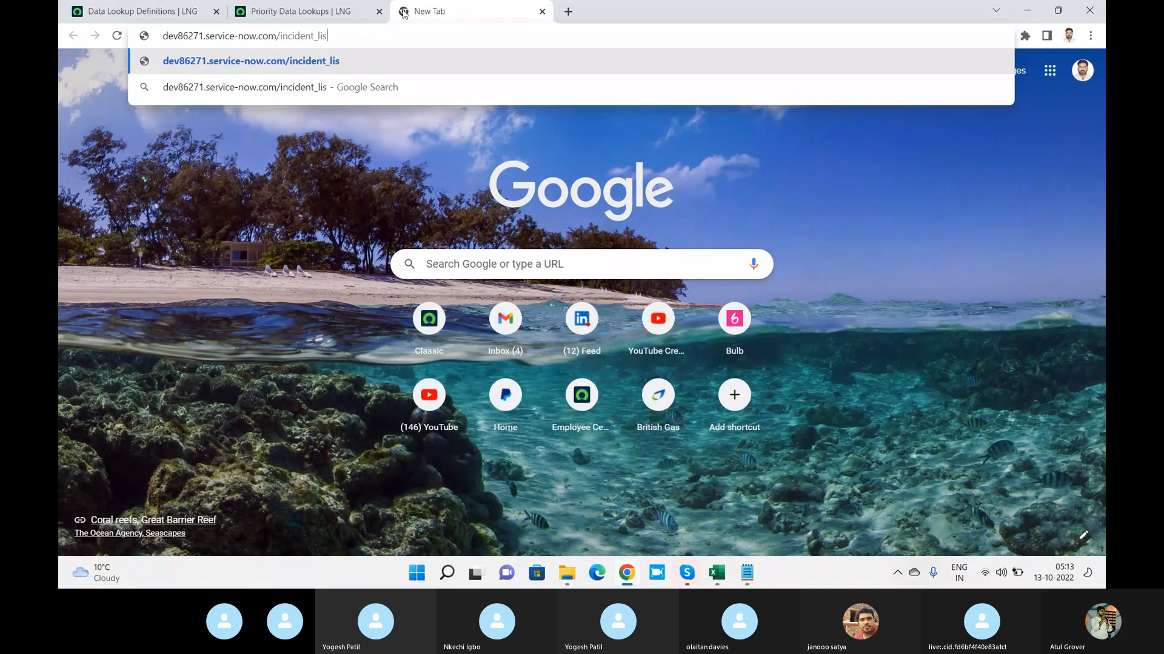
{"action": "key", "text": "Return"}
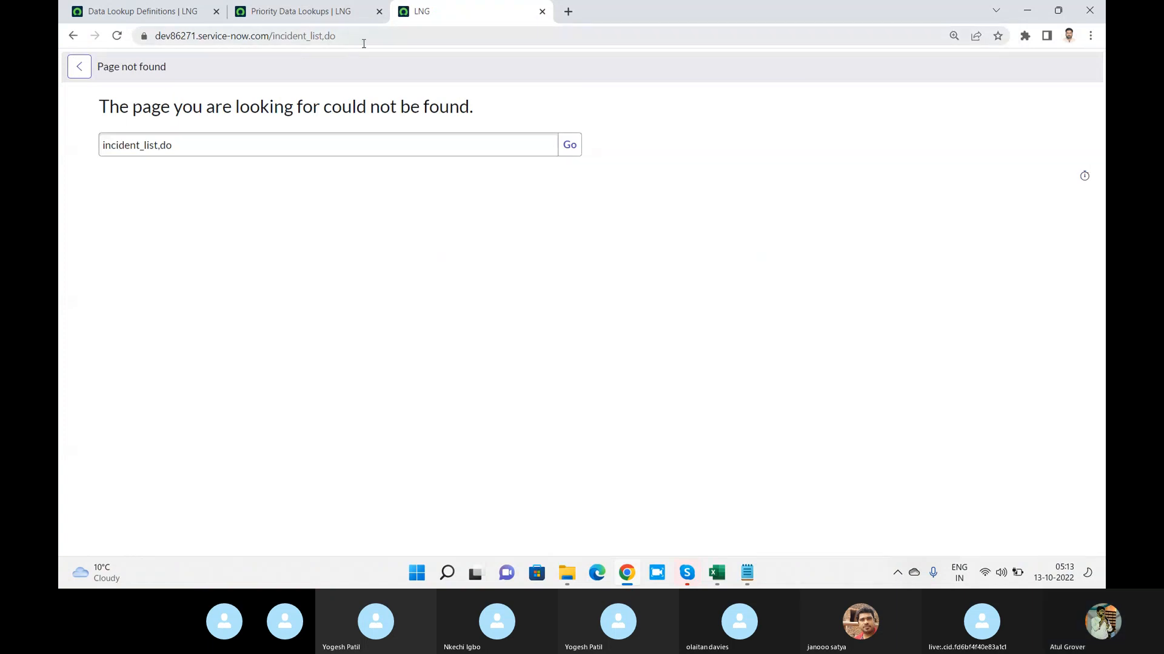
Replace the address in the third browser tab with the dev86271.service-now.com instance and load its home page
{"action": "left_click", "coordinate": [364, 43]}
{"action": "key", "text": "BackSpace"}
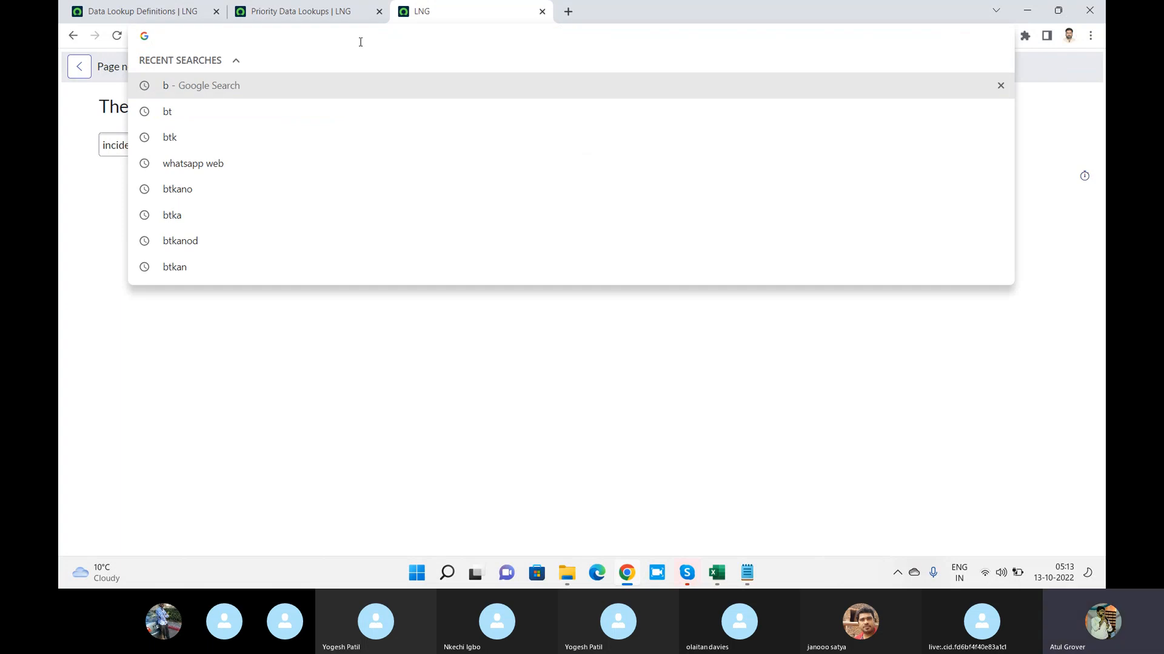
{"action": "type", "text": "dev"}
{"action": "key", "text": "Return"}
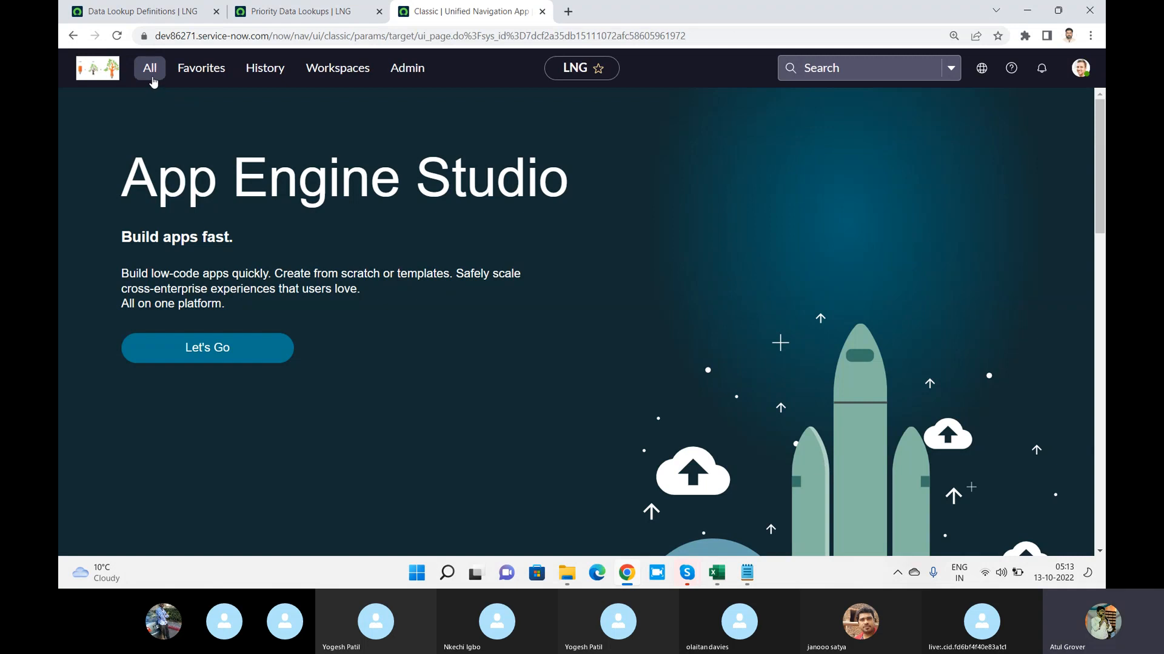
Filter the application navigator for "incide" and open a new incident record
{"action": "left_click", "coordinate": [151, 70]}
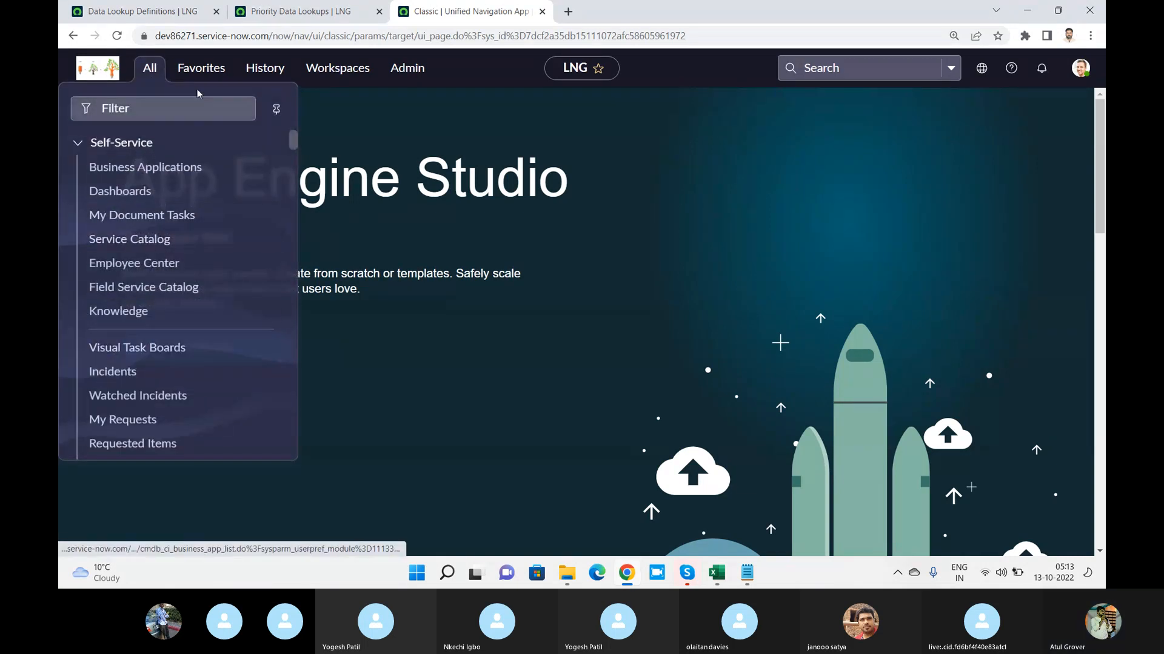
{"action": "left_click", "coordinate": [176, 106]}
{"action": "type", "text": "incide"}
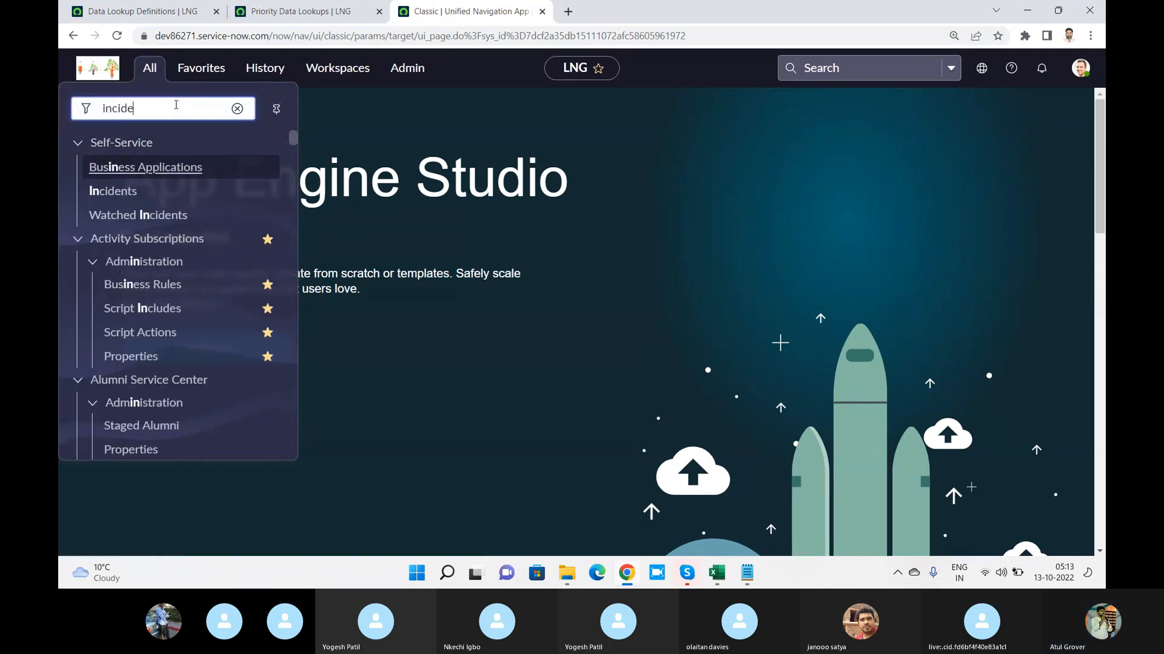
{"action": "left_click", "coordinate": [133, 358]}
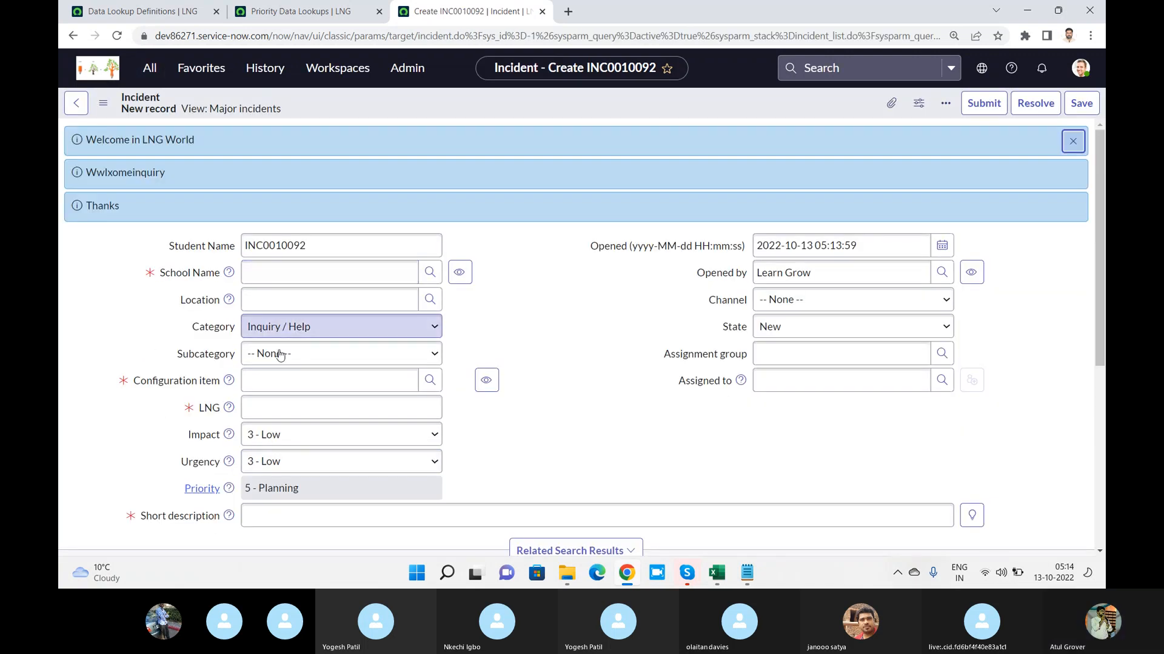
Set the new incident's Impact to 3 - Low and Urgency to 1 - High, checking its Priority against the Priority Data Lookups list
{"action": "left_click", "coordinate": [319, 11]}
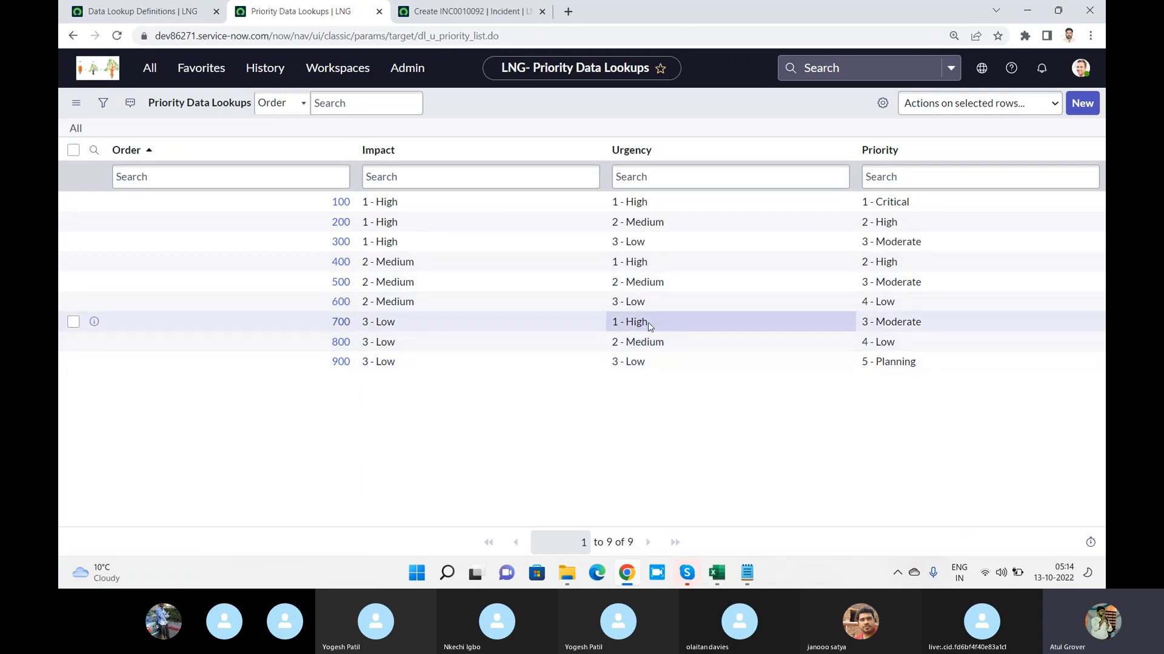
{"action": "left_click", "coordinate": [467, 12]}
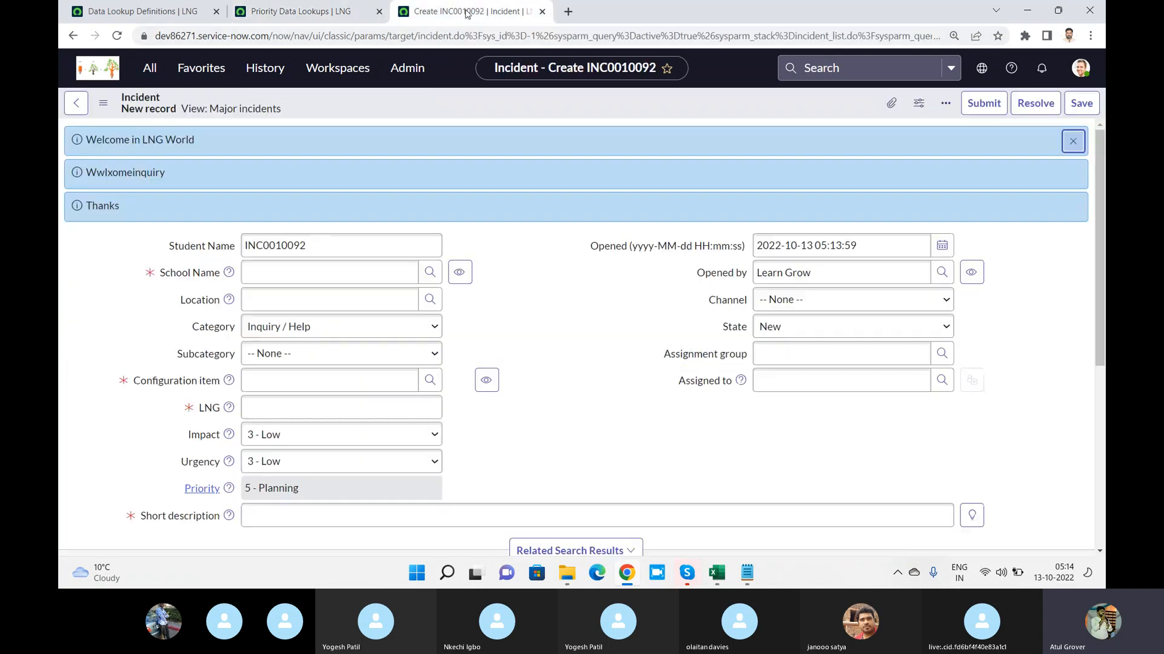
{"action": "left_click", "coordinate": [309, 432]}
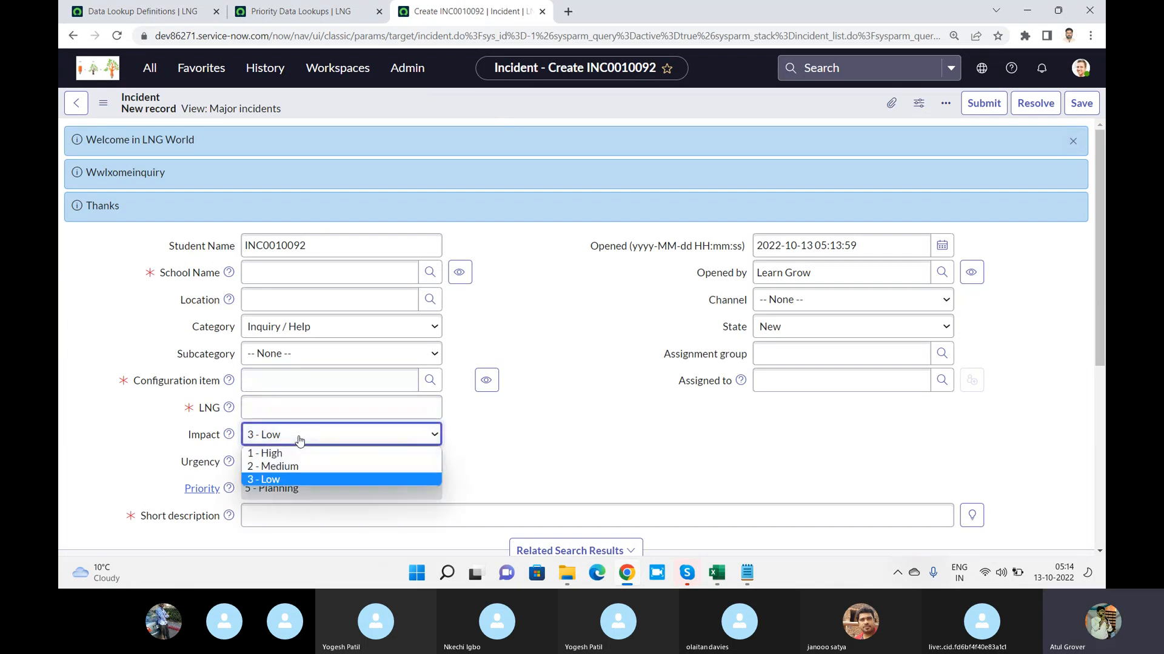
{"action": "left_click", "coordinate": [316, 478]}
{"action": "left_click", "coordinate": [309, 463]}
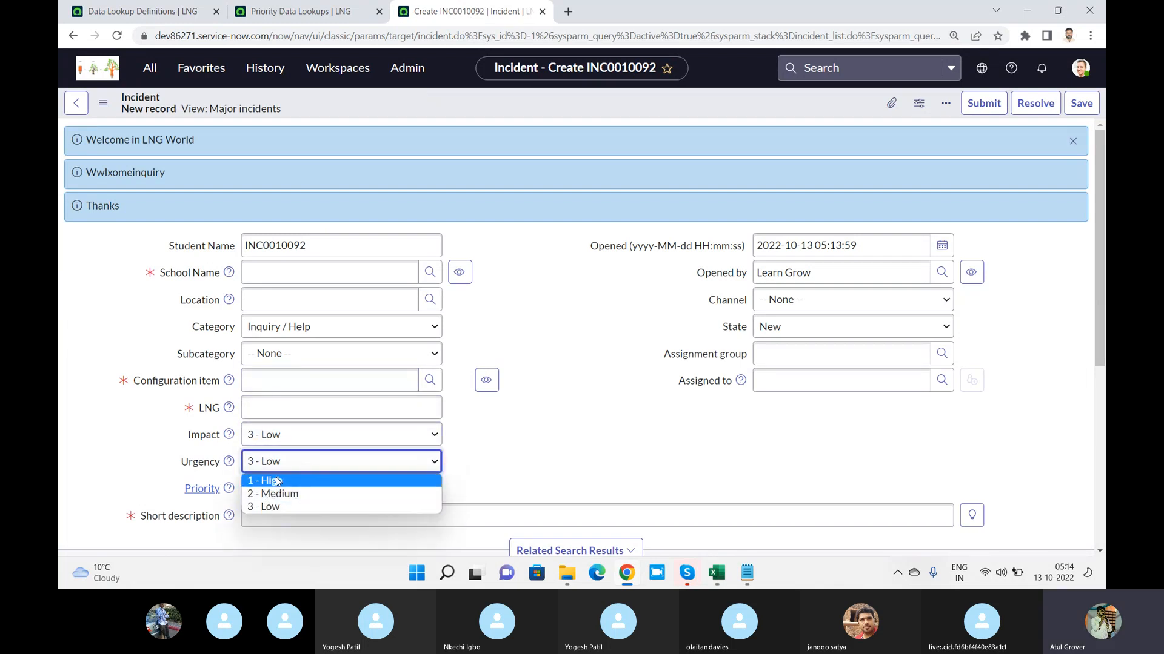
{"action": "left_click", "coordinate": [285, 474]}
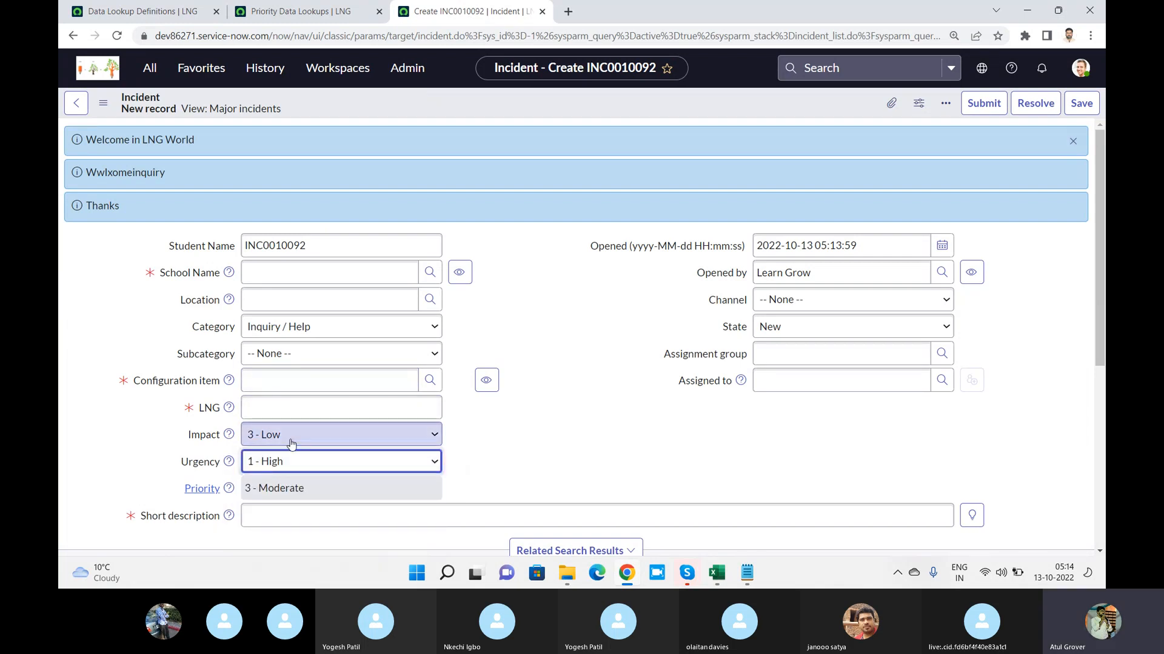
{"action": "left_click", "coordinate": [329, 485]}
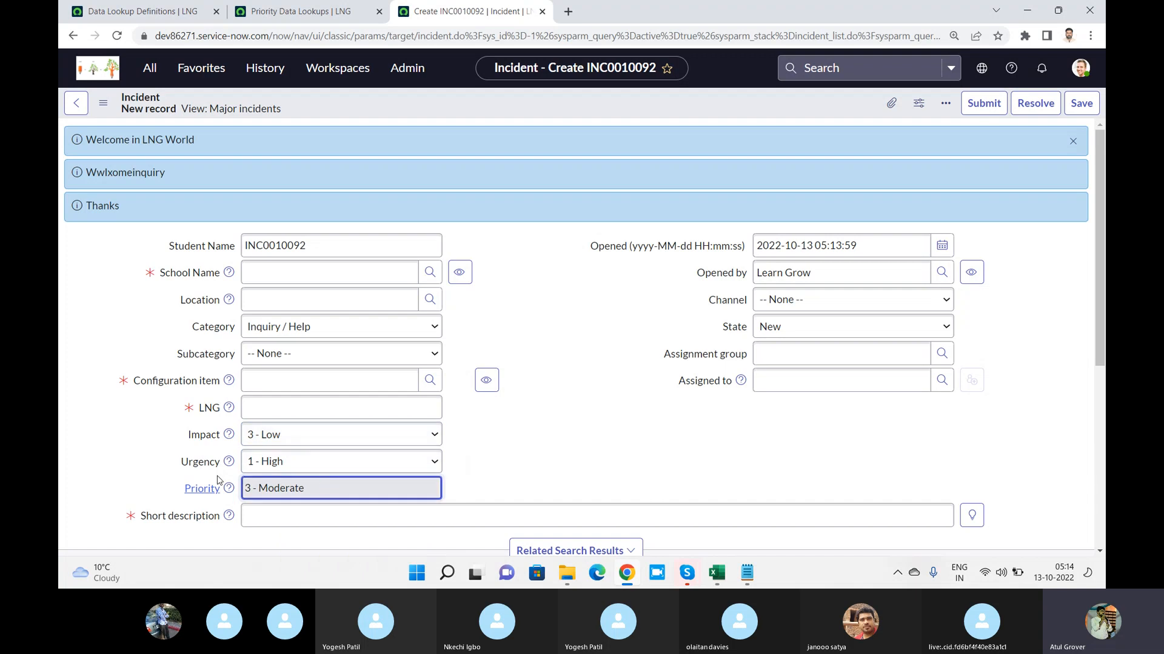
{"action": "left_click", "coordinate": [297, 12]}
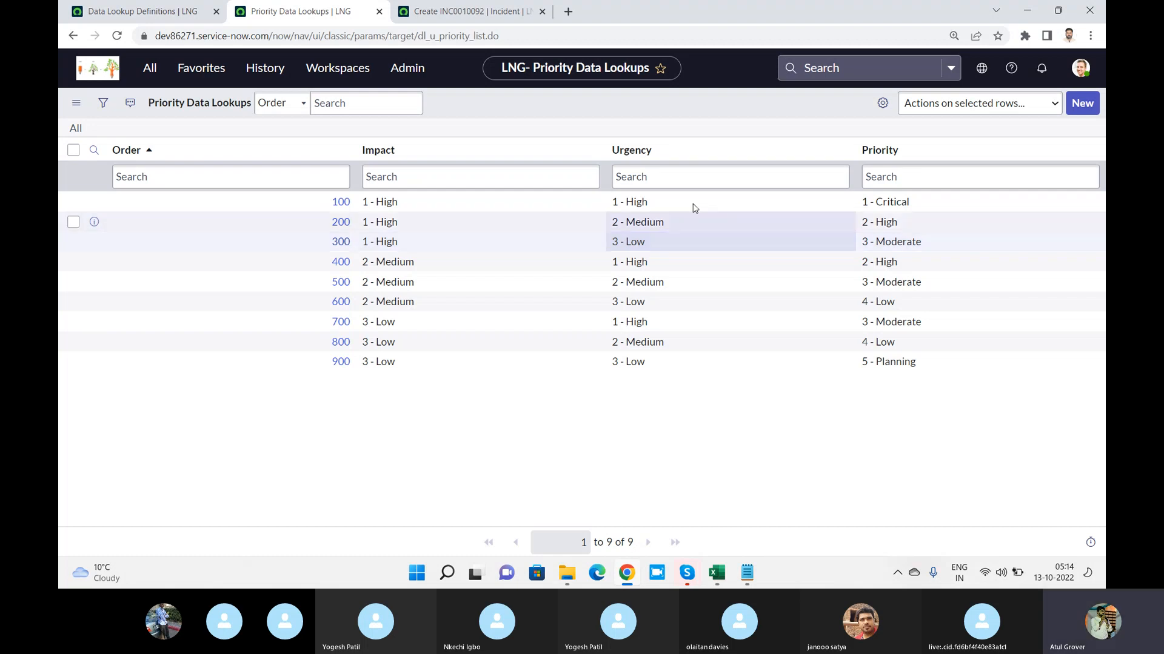
Open the Priority Lookup data lookup definition, and replace "Getter" with "Matcher" in the Notepad notes
{"action": "left_click", "coordinate": [113, 17]}
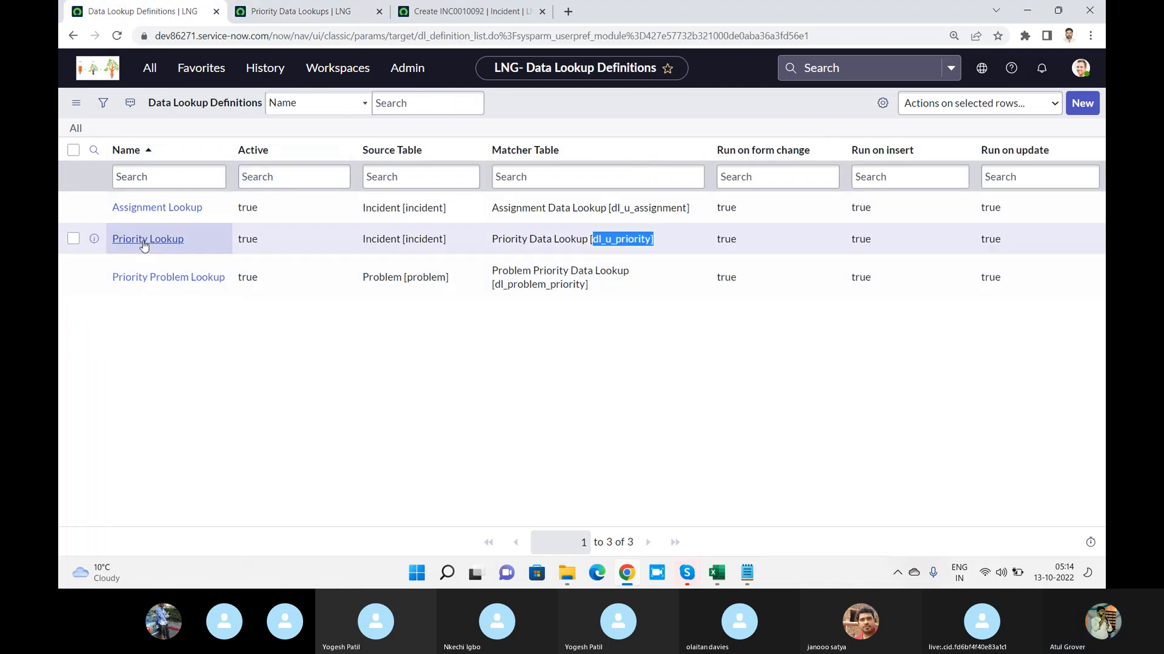
{"action": "left_click", "coordinate": [144, 242]}
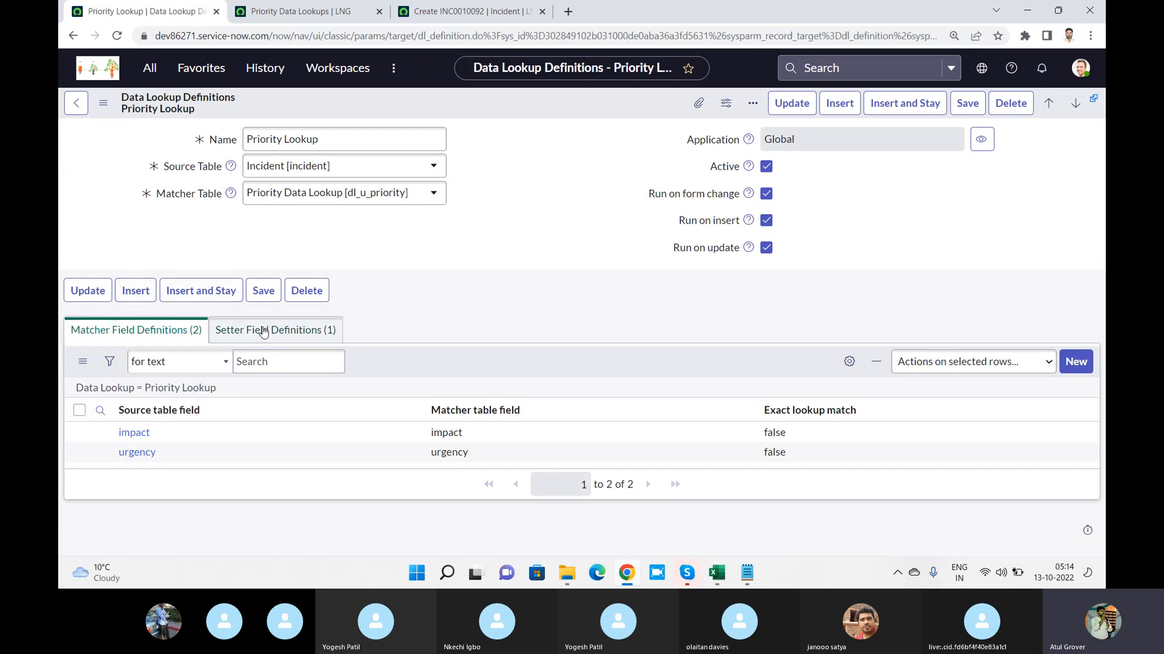
{"action": "left_click", "coordinate": [747, 573]}
{"action": "double_click", "coordinate": [360, 316]}
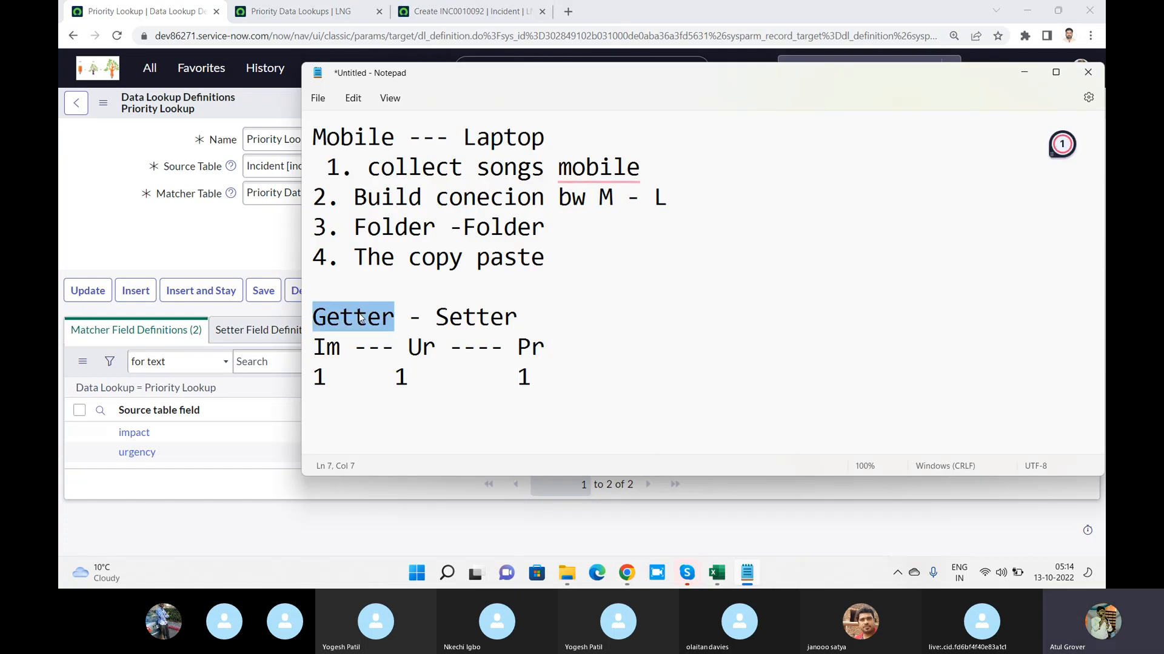
{"action": "type", "text": "Matcher"}
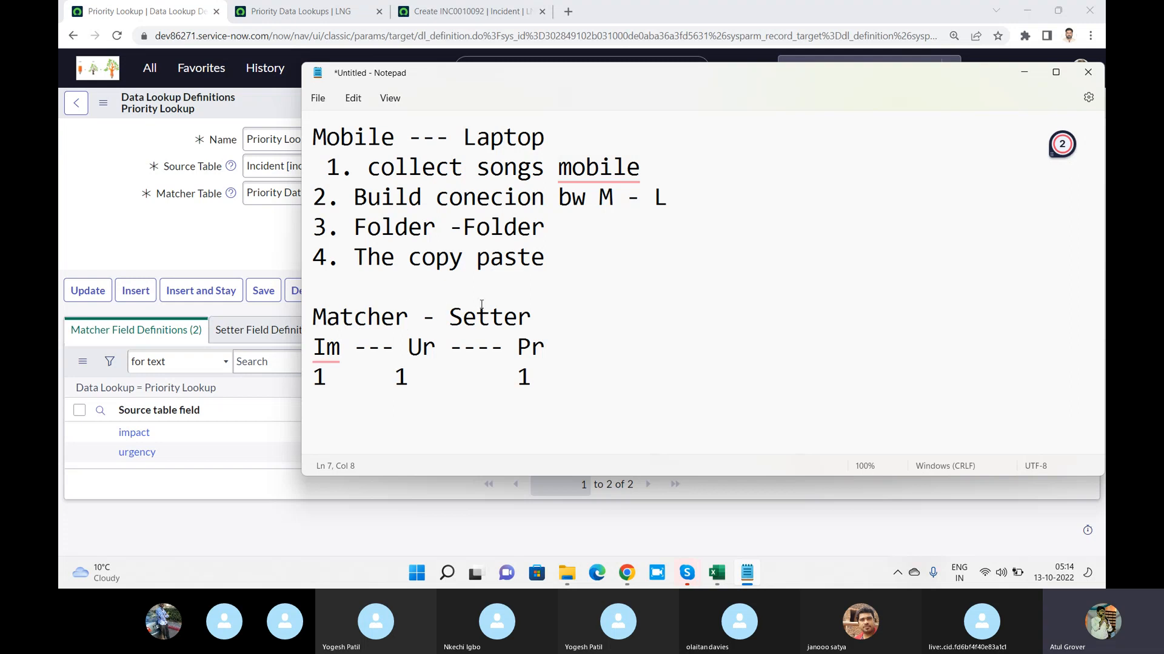
Back in the browser, examine the Priority Lookup definition's setter field definitions and its matcher field definitions
{"action": "left_click", "coordinate": [205, 228]}
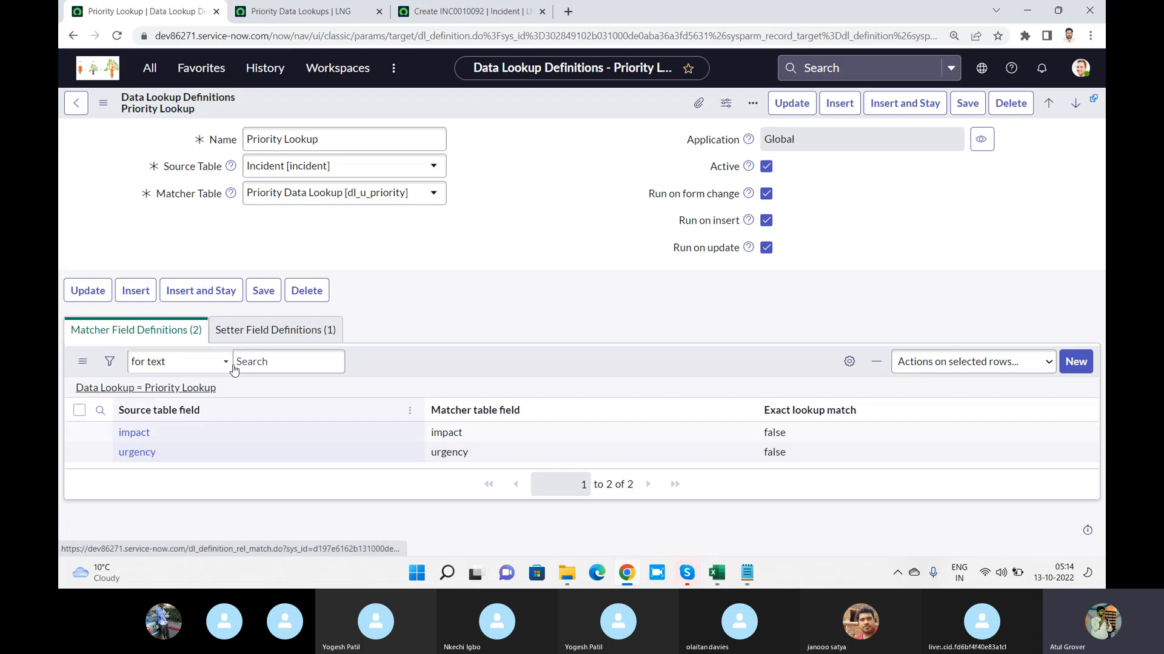
{"action": "left_click", "coordinate": [247, 337]}
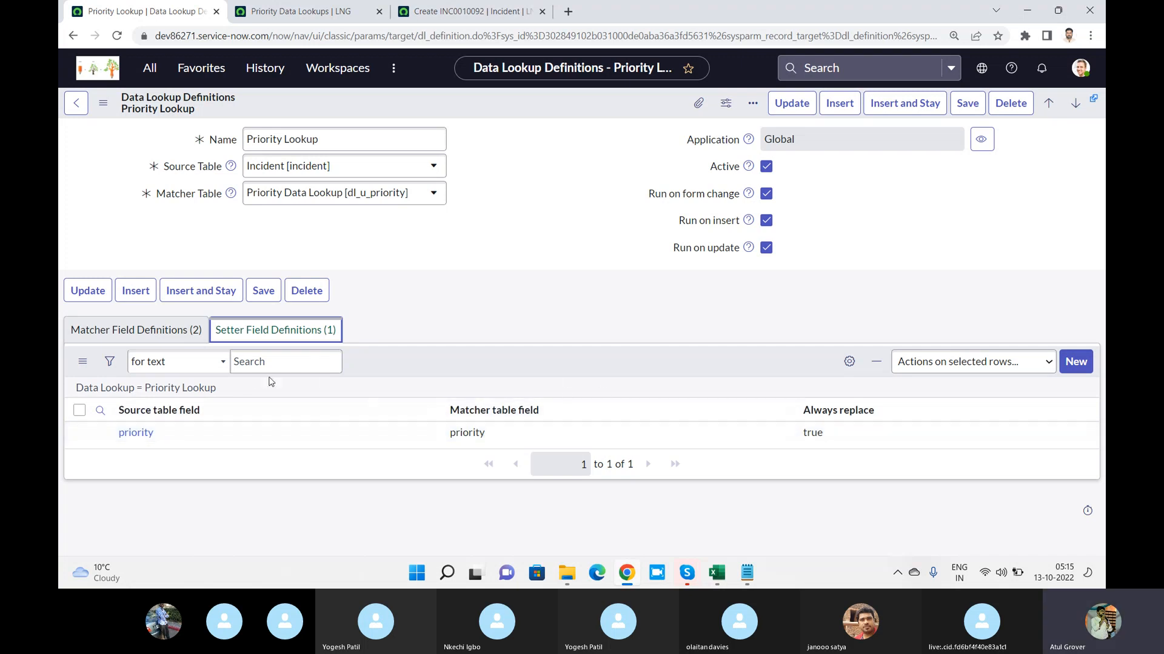
{"action": "left_click", "coordinate": [119, 337]}
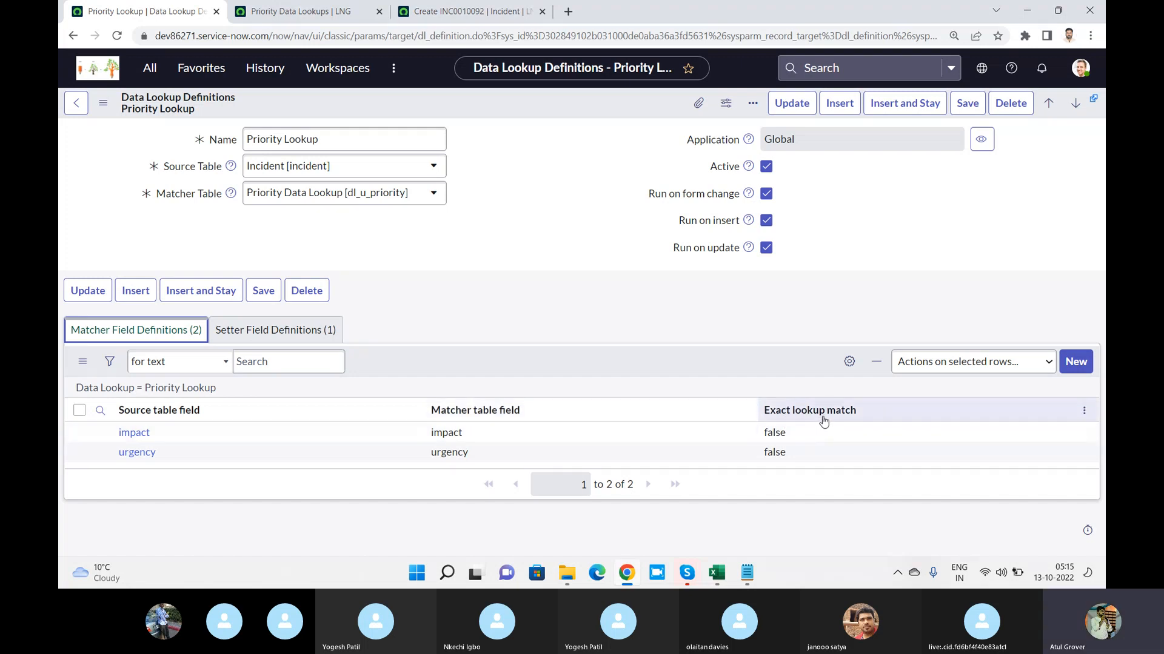
Fill the new incident's School Name with the user matching the entered first name, and display the recent Assignment group selections
{"action": "left_click", "coordinate": [452, 11]}
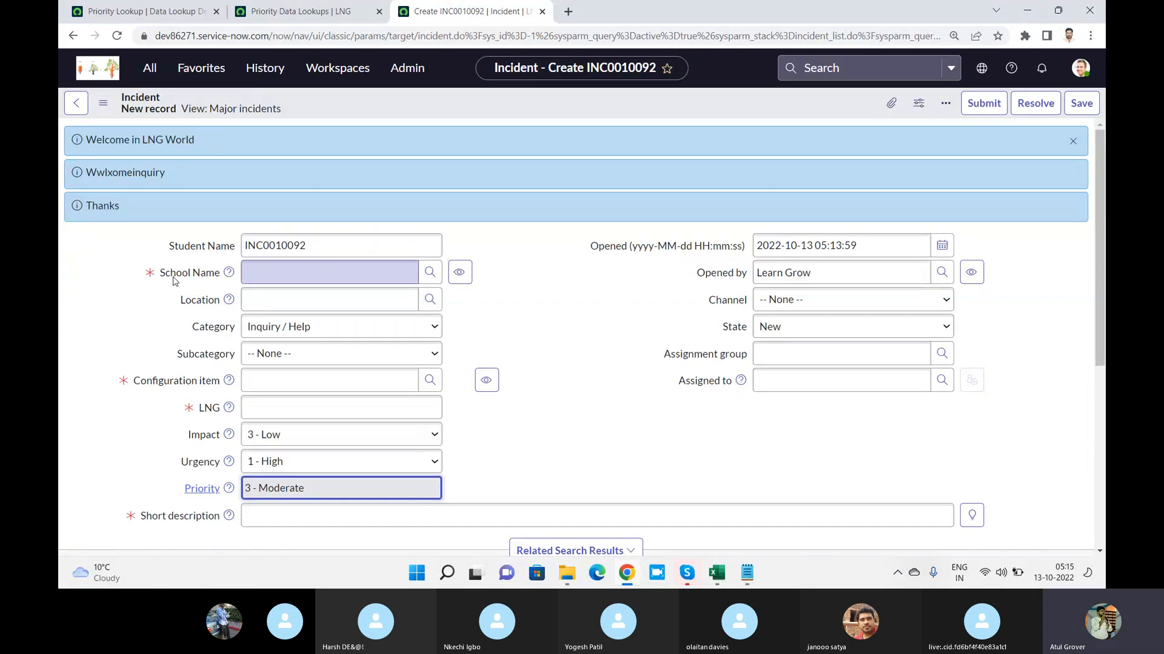
{"action": "left_click", "coordinate": [276, 274]}
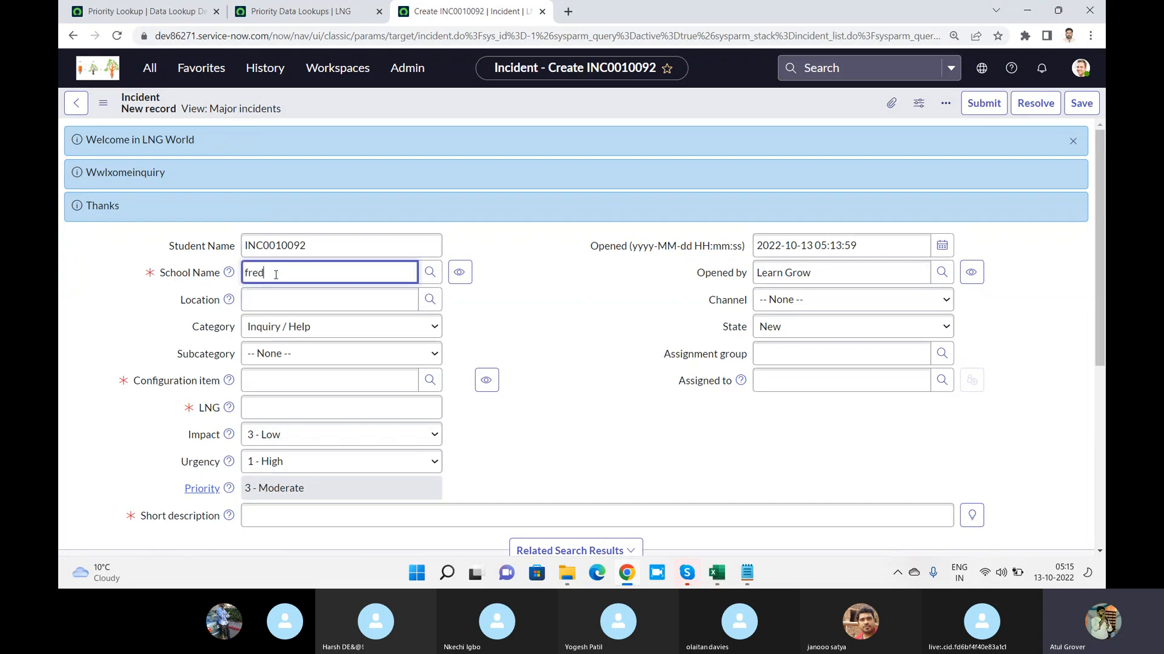
{"action": "type", "text": "fred"}
{"action": "left_click", "coordinate": [281, 333]}
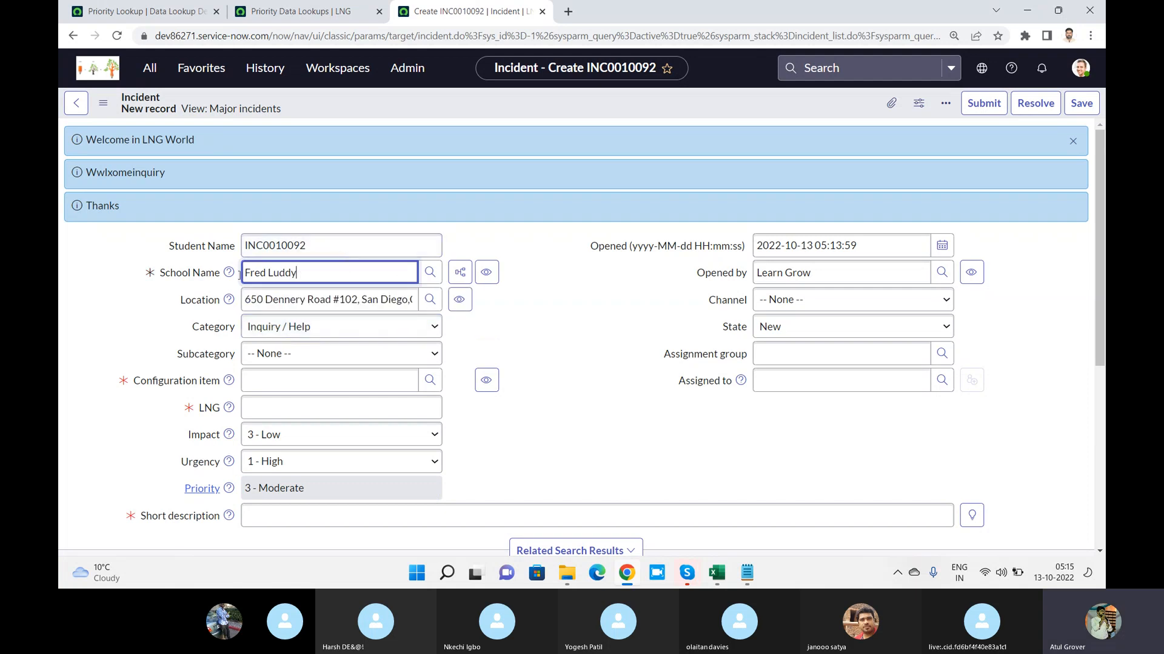
{"action": "left_click", "coordinate": [781, 355]}
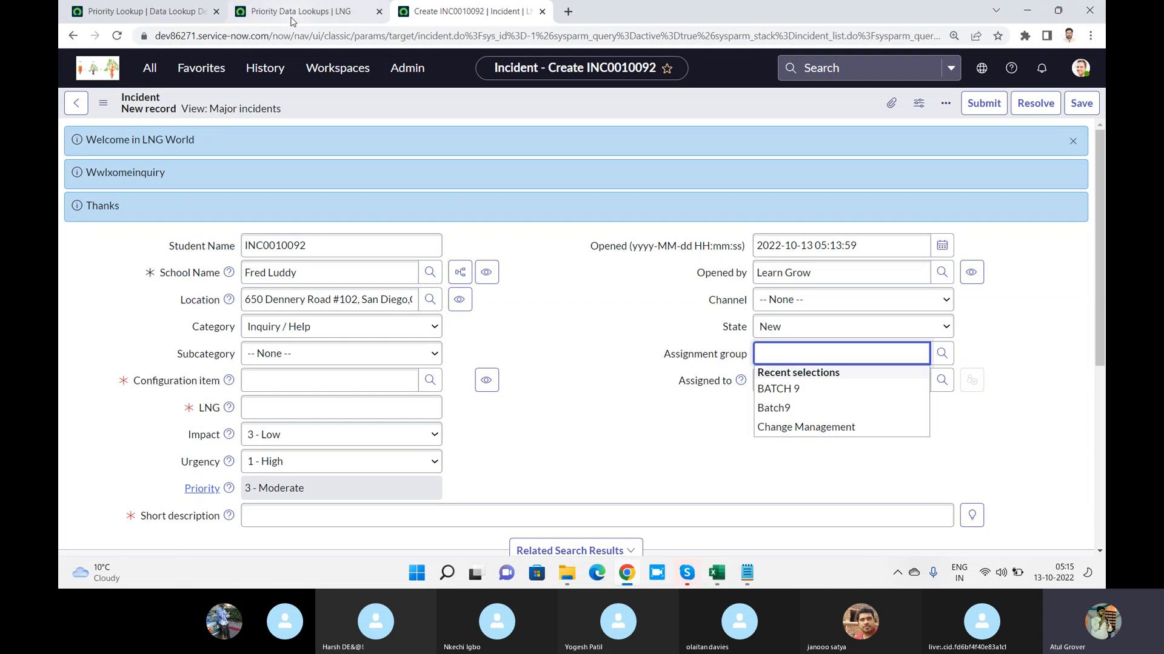
Highlight the table name dl_u_priority in the Priority Data Lookups address, and load the dev86271.service-now.com instance in a new browser tab
{"action": "left_click", "coordinate": [239, 11]}
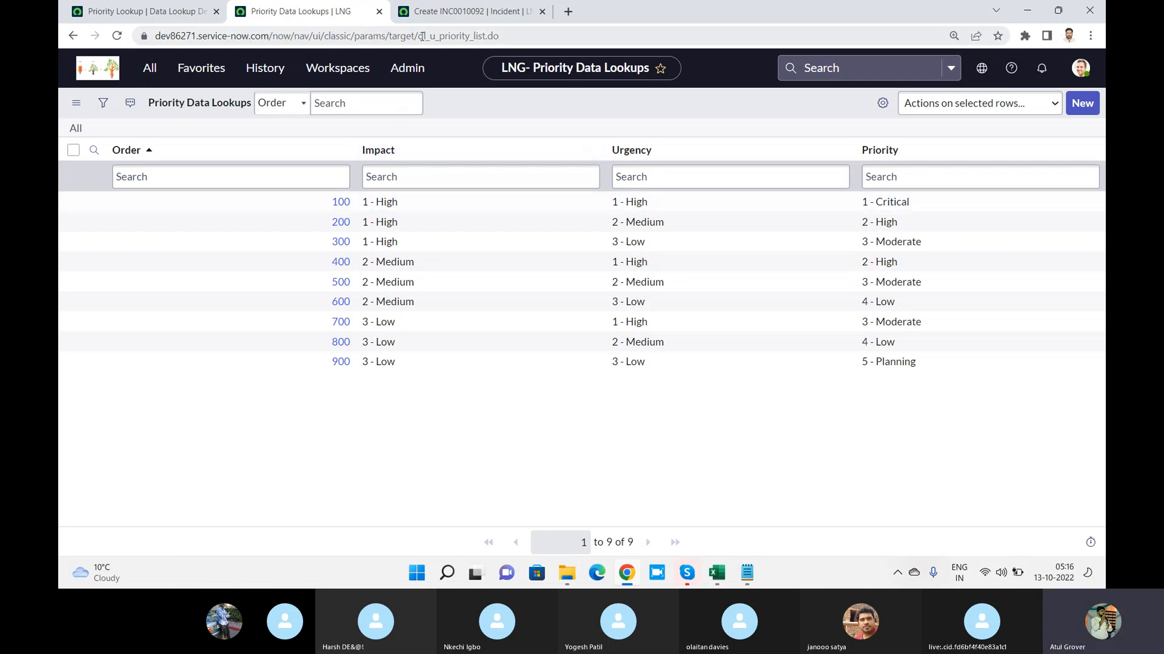
{"action": "left_click_drag", "start_coordinate": [418, 34], "coordinate": [507, 36]}
{"action": "key", "text": "ctrl+c"}
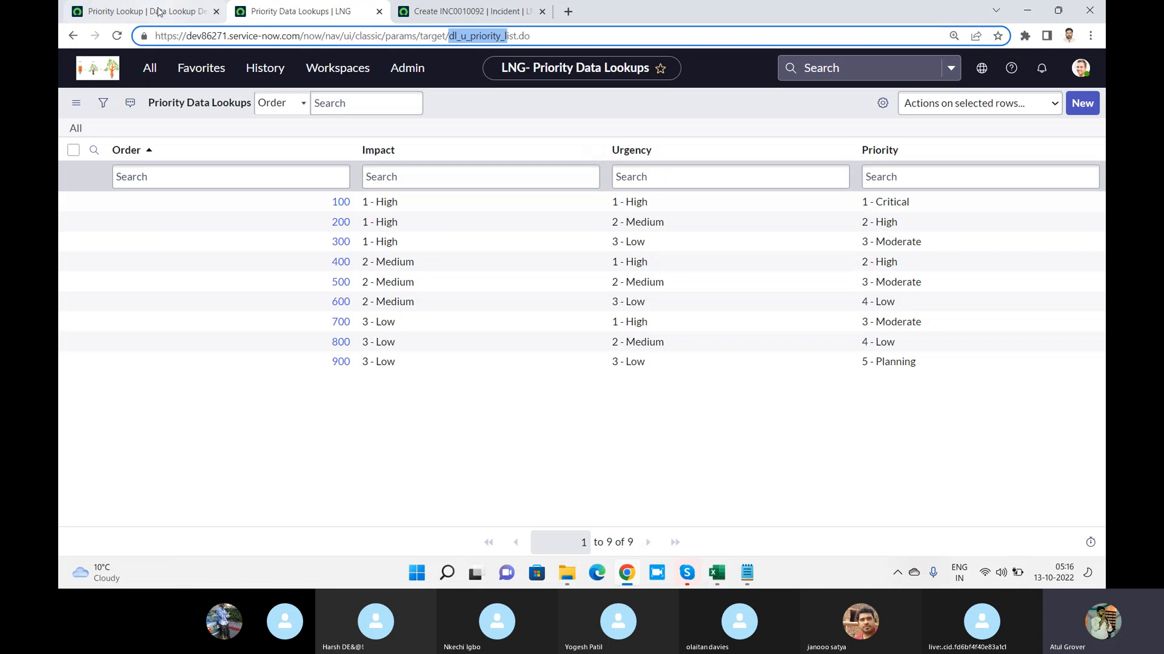
{"action": "left_click", "coordinate": [461, 7]}
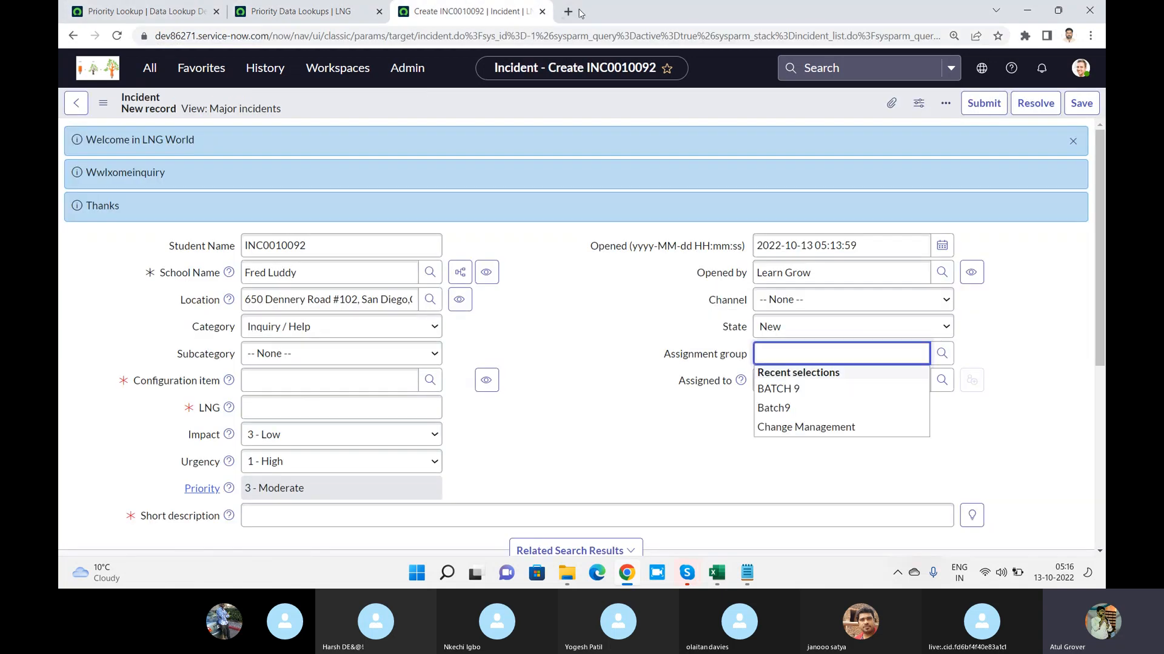
{"action": "left_click", "coordinate": [567, 11]}
{"action": "type", "text": "dev"}
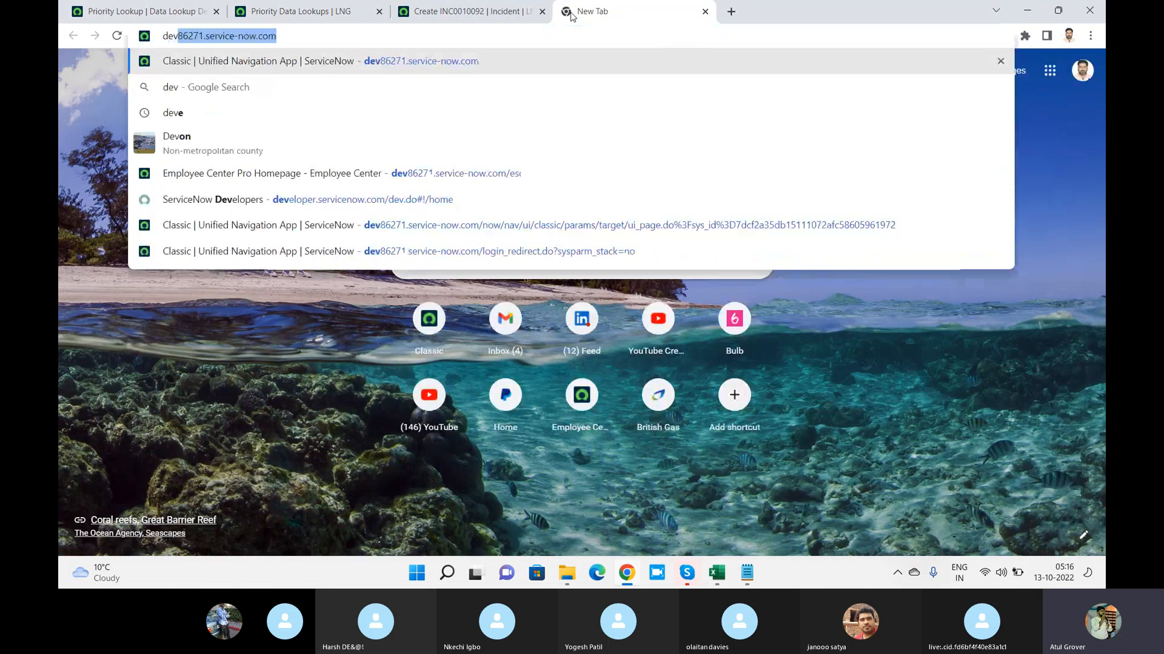
{"action": "key", "text": "Return"}
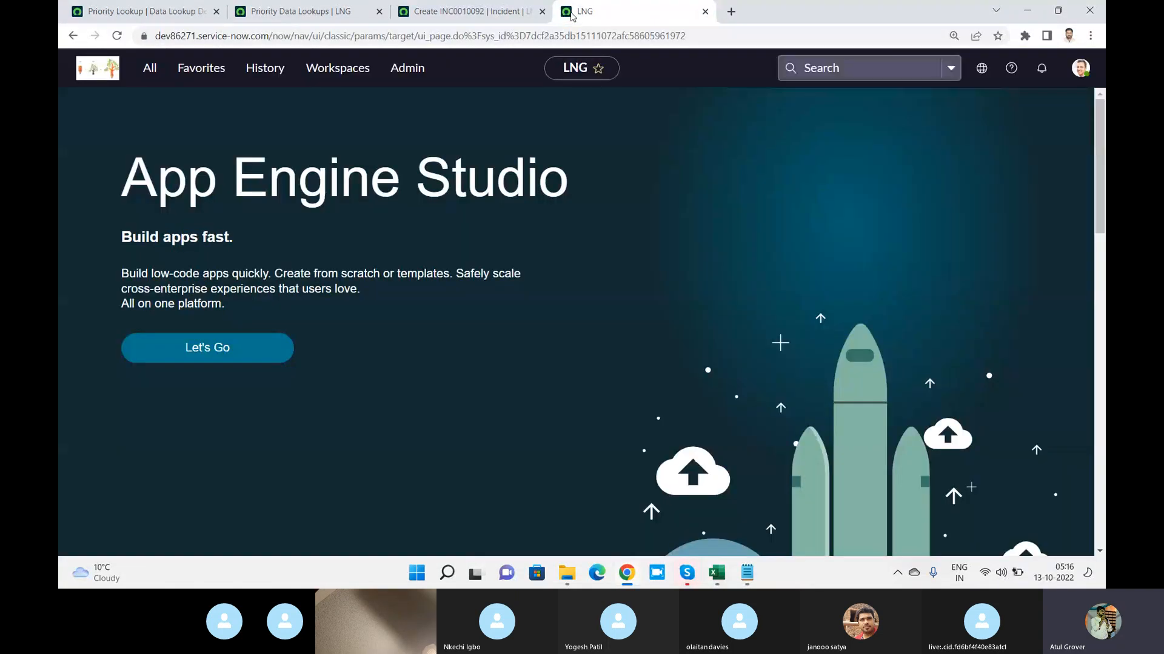
Filter the application navigator for "tables" and open the System Definition Tables list
{"action": "left_click", "coordinate": [151, 70]}
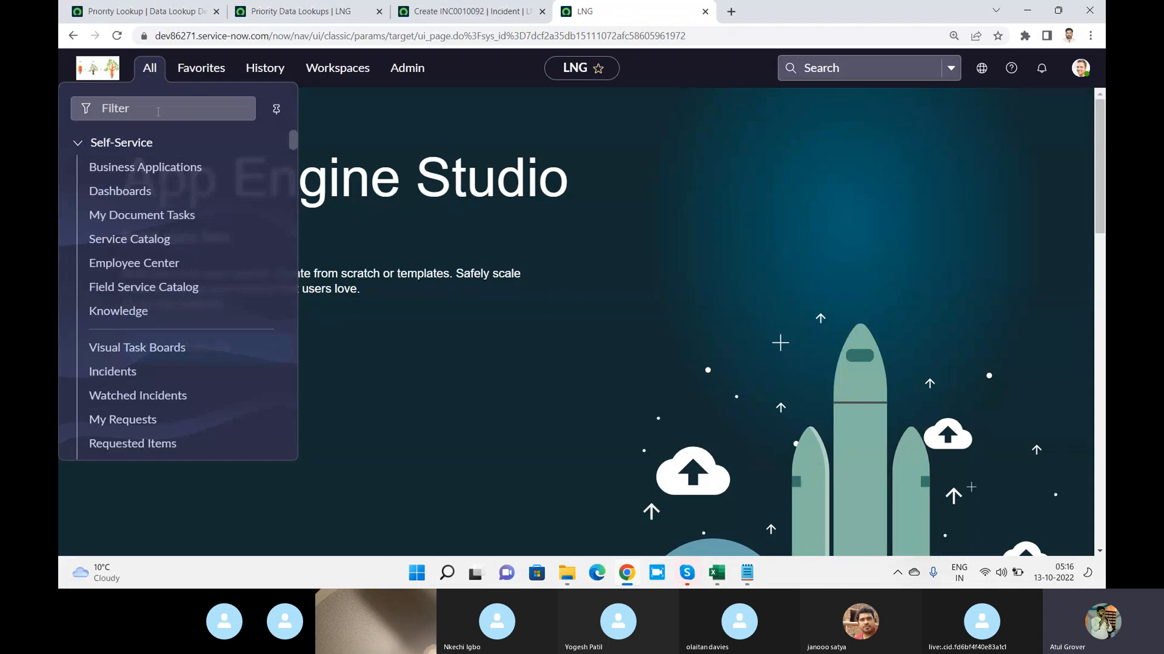
{"action": "left_click", "coordinate": [161, 109]}
{"action": "type", "text": "tables"}
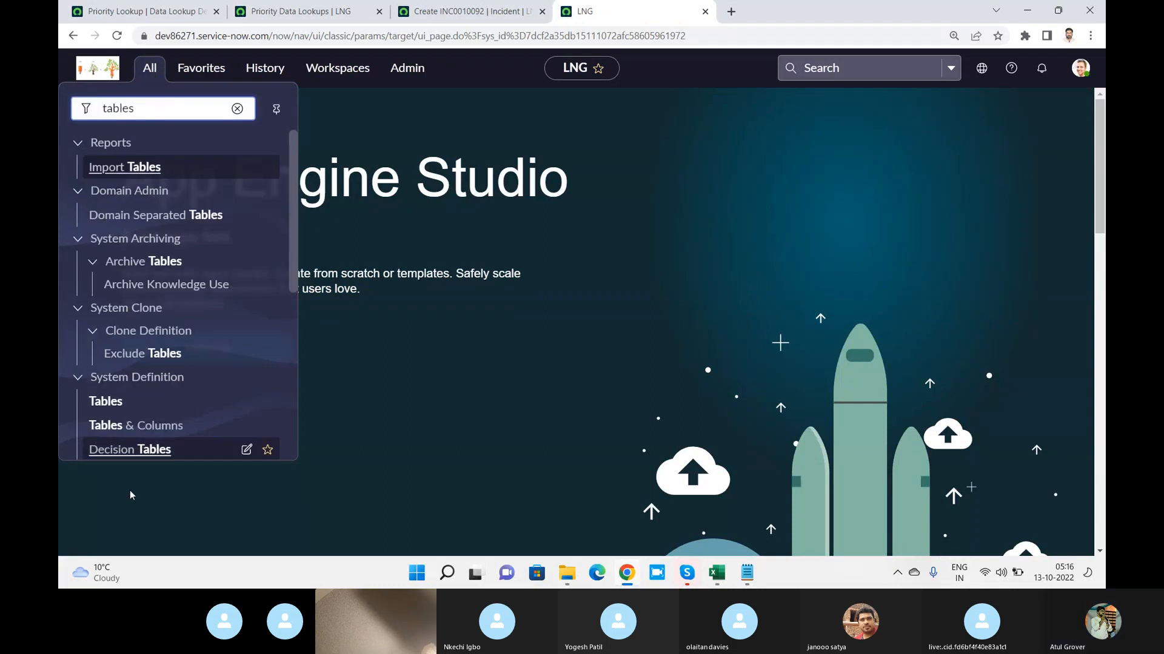
{"action": "left_click", "coordinate": [115, 402]}
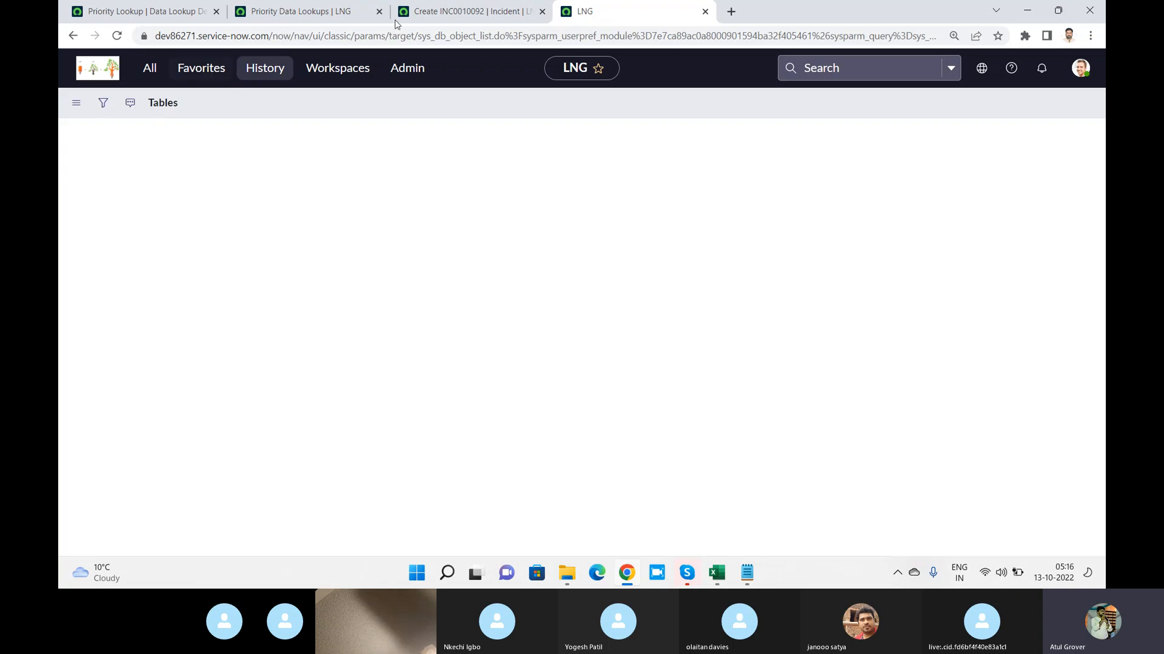
Filter the Tables list by the name dl_u_priority and open the Priority Data Lookup table record
{"action": "left_click", "coordinate": [428, 177]}
{"action": "key", "text": "ctrl+v"}
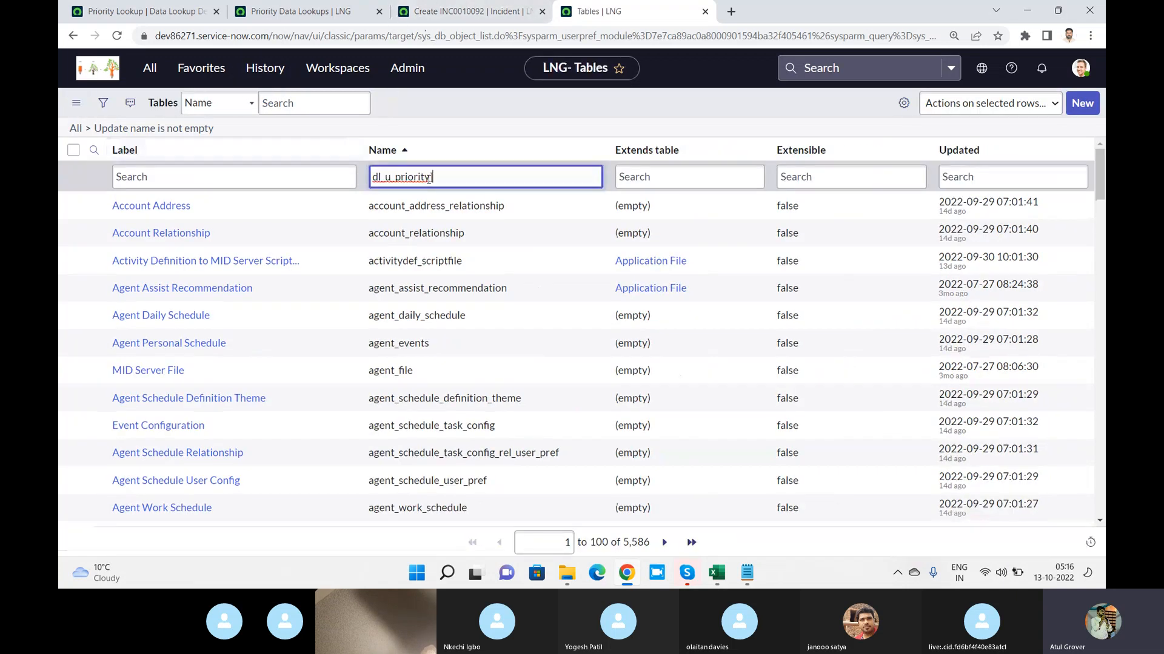
{"action": "key", "text": "Return"}
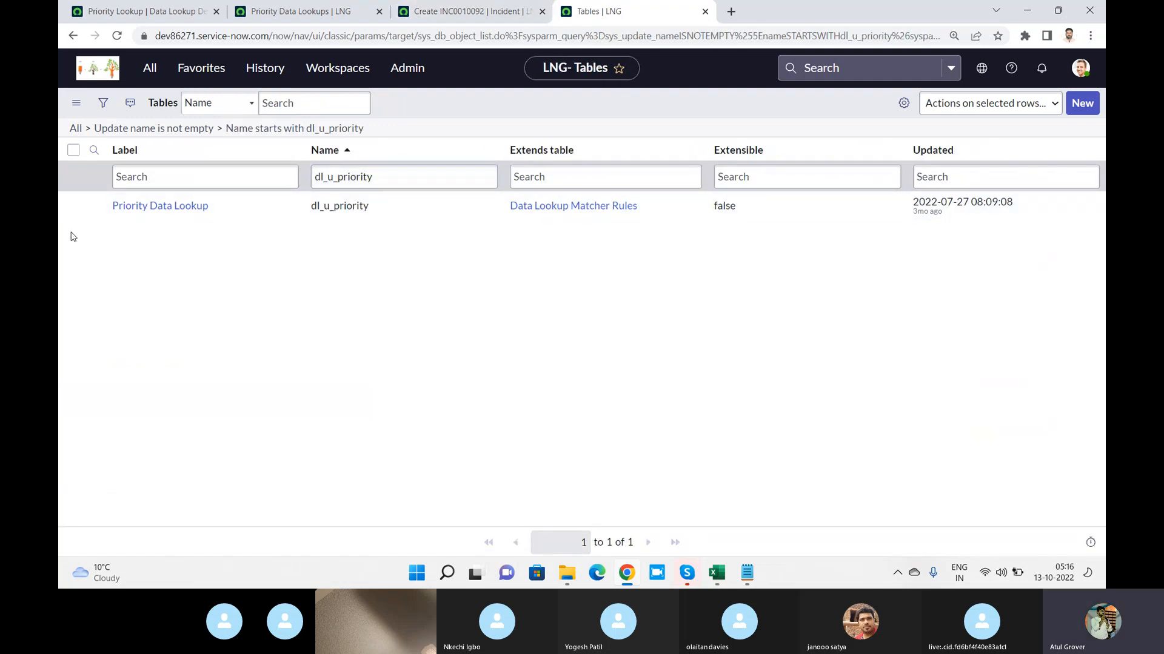
{"action": "left_click", "coordinate": [132, 209]}
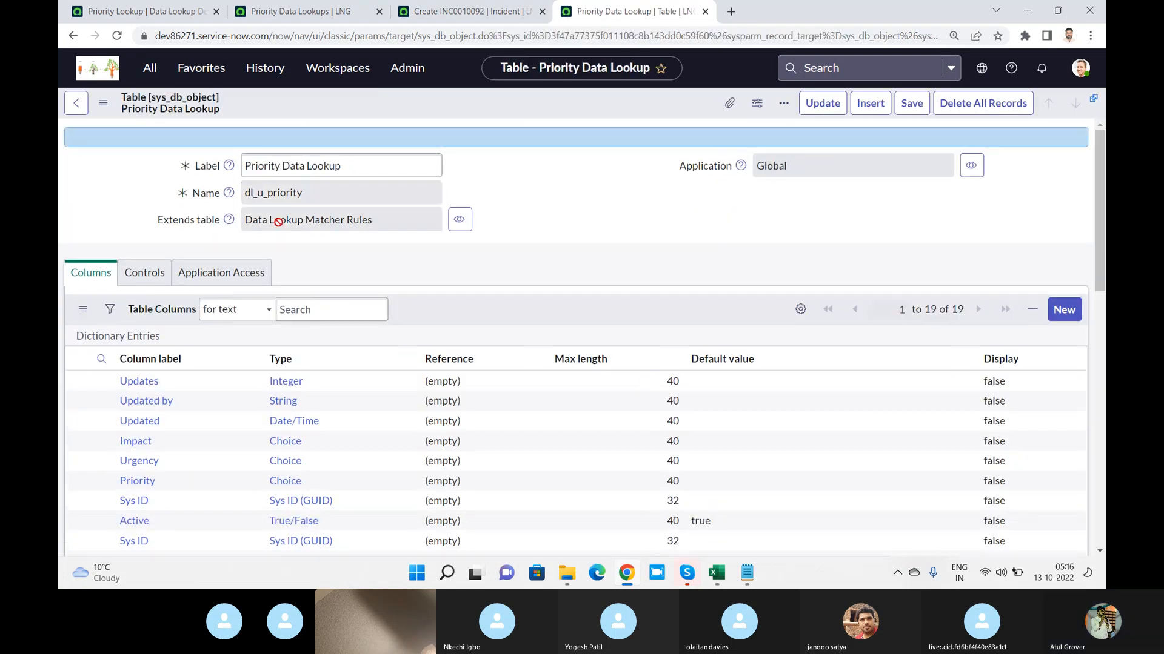
Inspect the Data Lookup Matcher Rules table that Priority Data Lookup extends, highlighting its name dl_matcher, and close its window
{"action": "left_click_drag", "start_coordinate": [388, 220], "coordinate": [222, 212]}
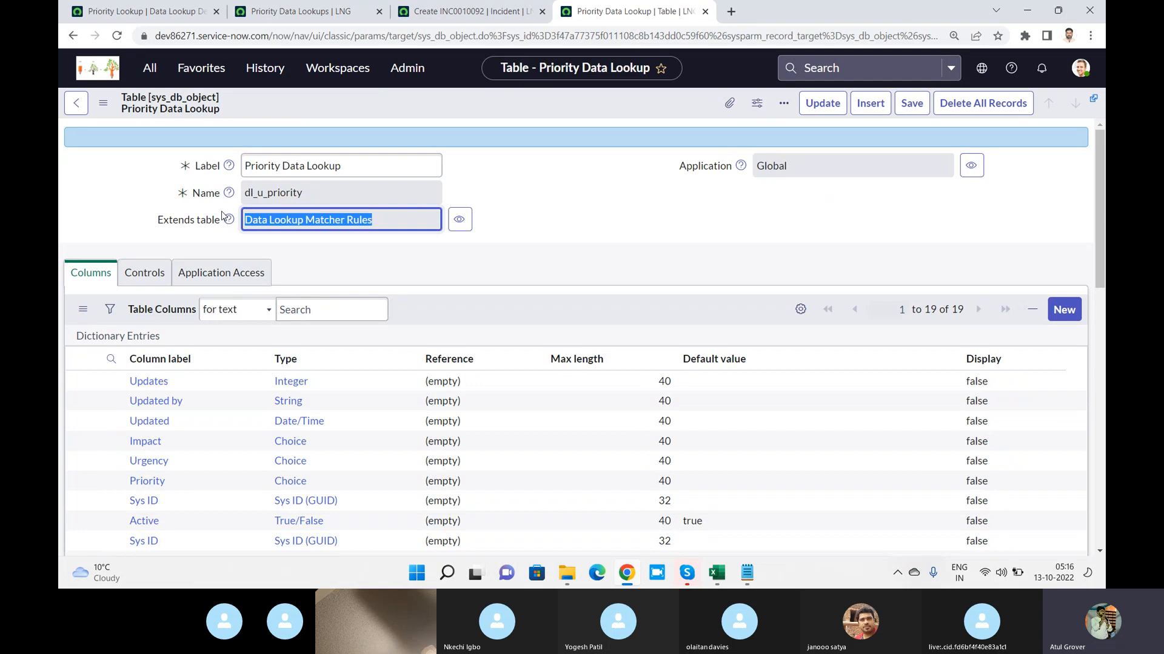
{"action": "left_click", "coordinate": [459, 228]}
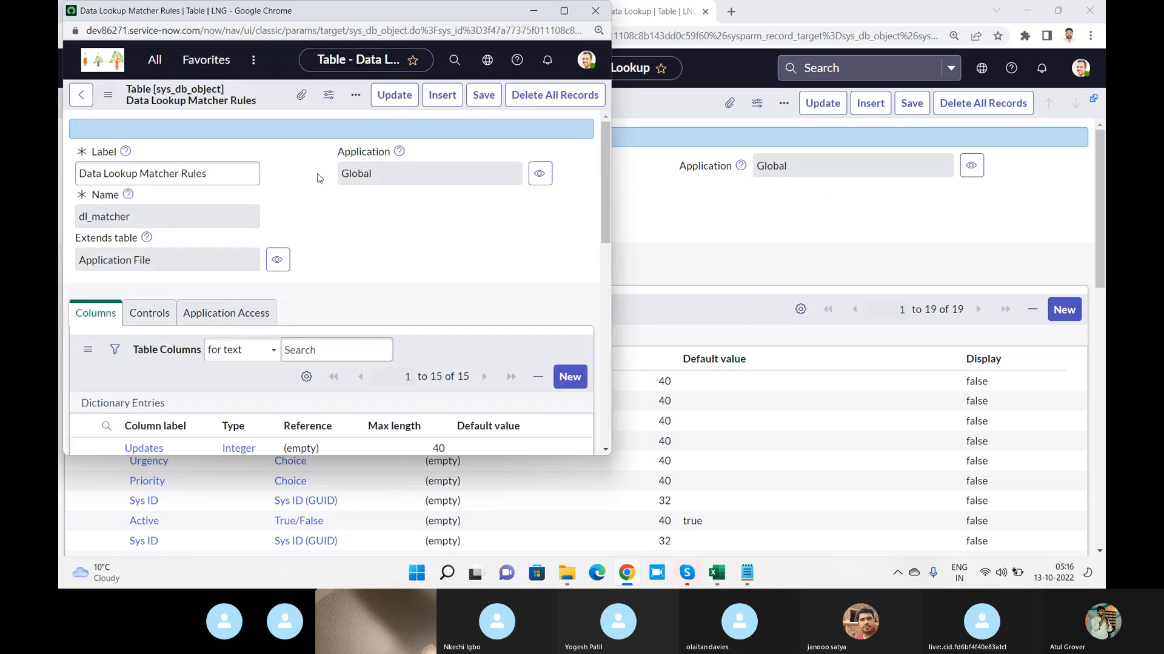
{"action": "left_click_drag", "start_coordinate": [162, 216], "coordinate": [61, 204]}
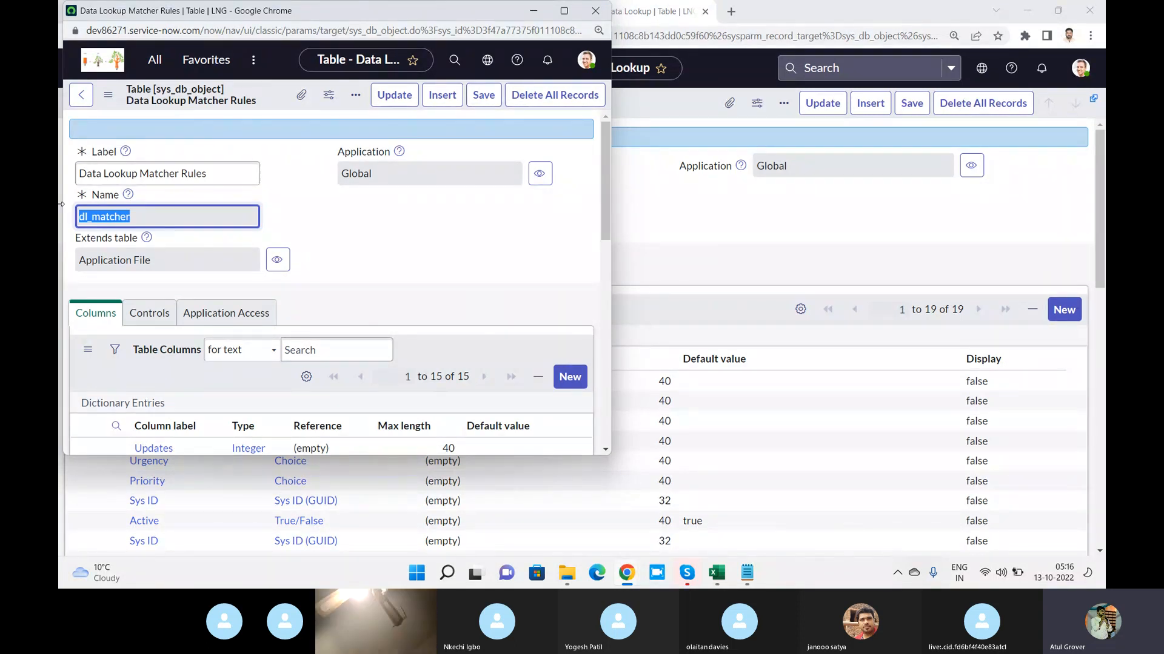
{"action": "left_click", "coordinate": [595, 11]}
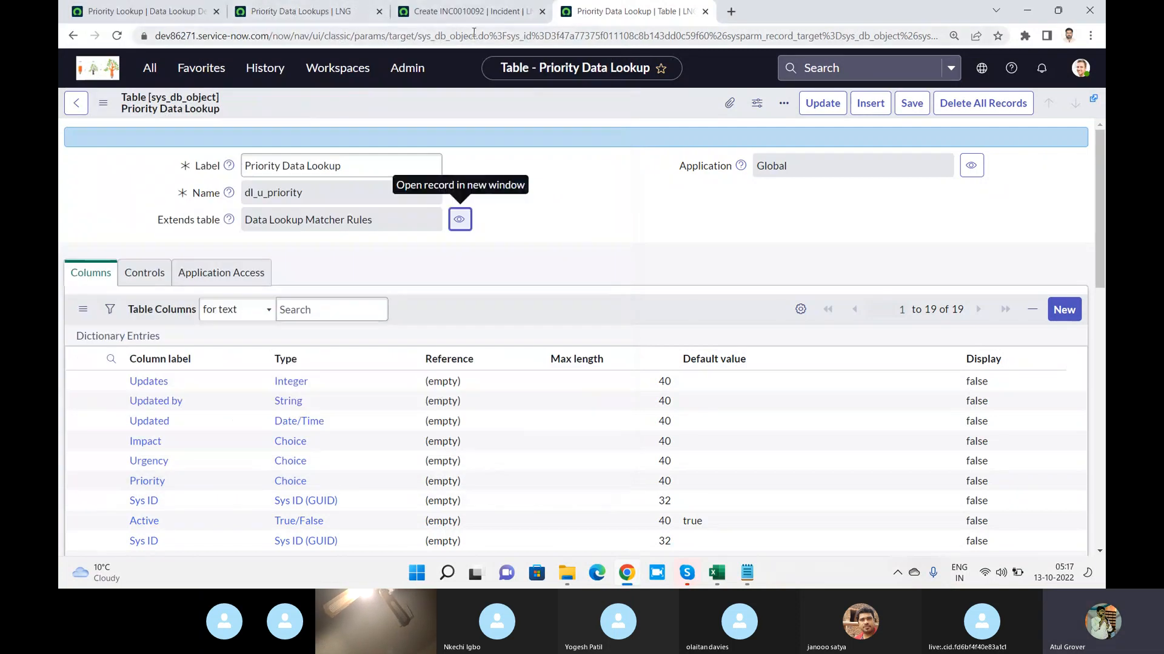
Reopen the unfiltered System Definition Tables list and start a new table record
{"action": "left_click", "coordinate": [76, 103]}
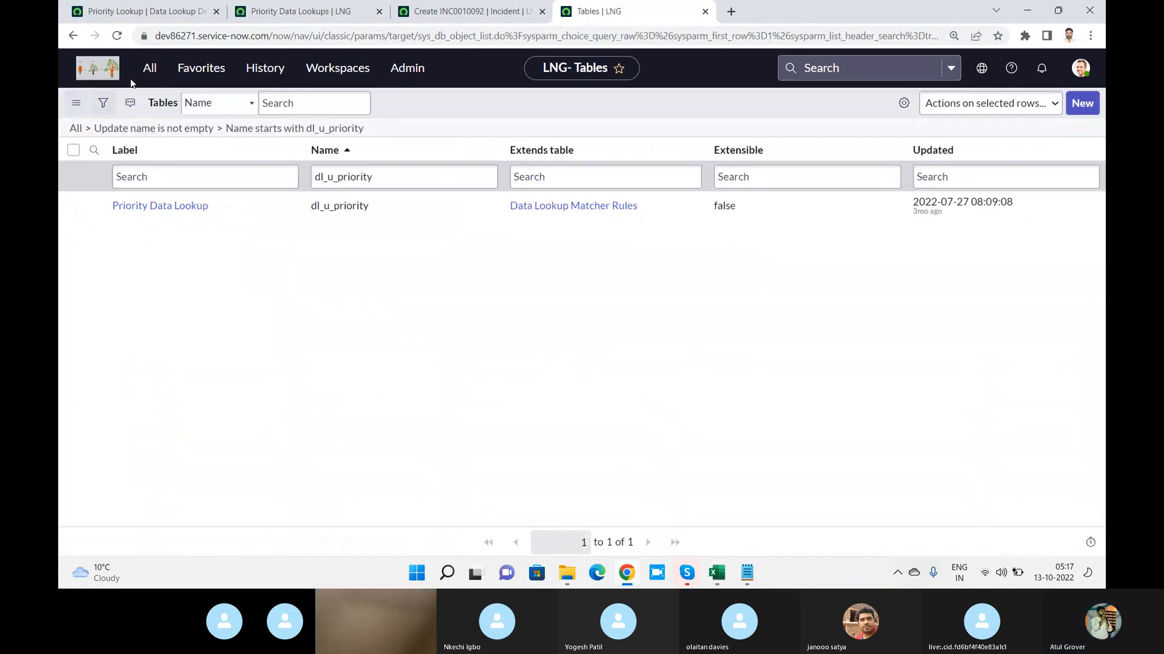
{"action": "left_click", "coordinate": [151, 74]}
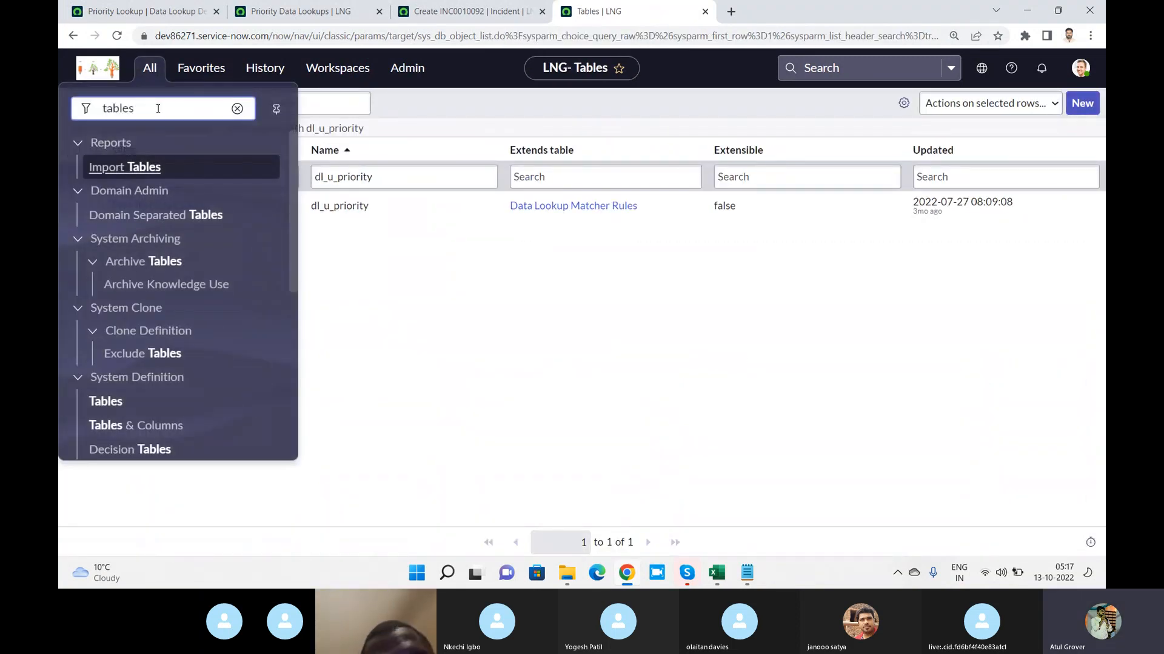
{"action": "left_click", "coordinate": [107, 401]}
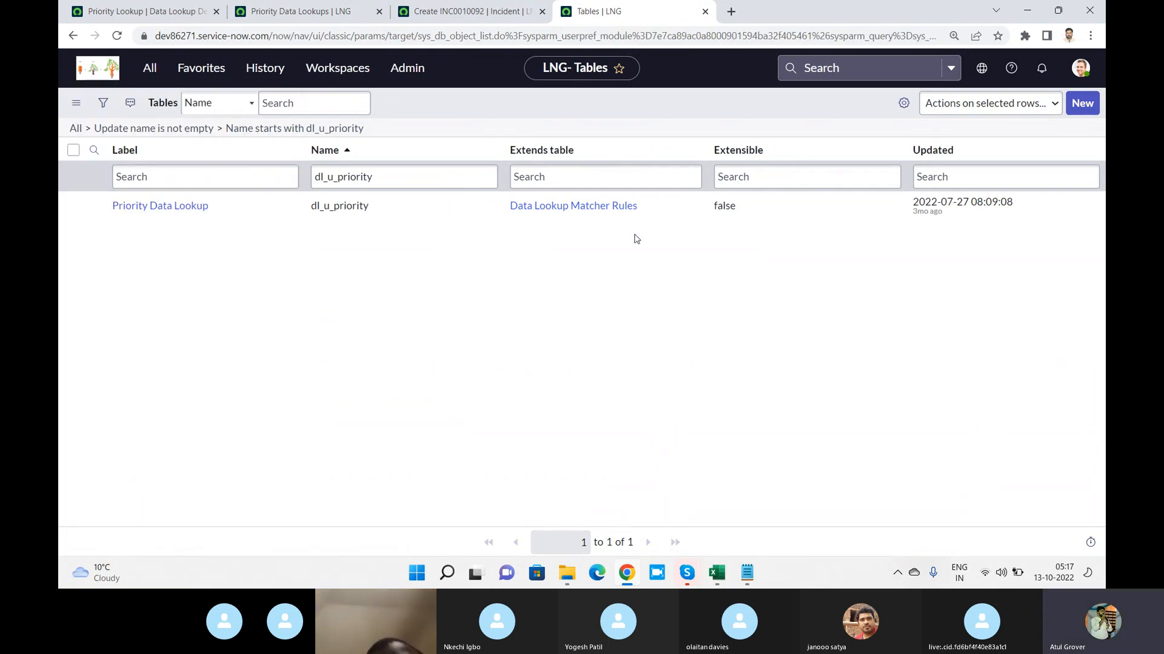
{"action": "left_click", "coordinate": [1082, 103]}
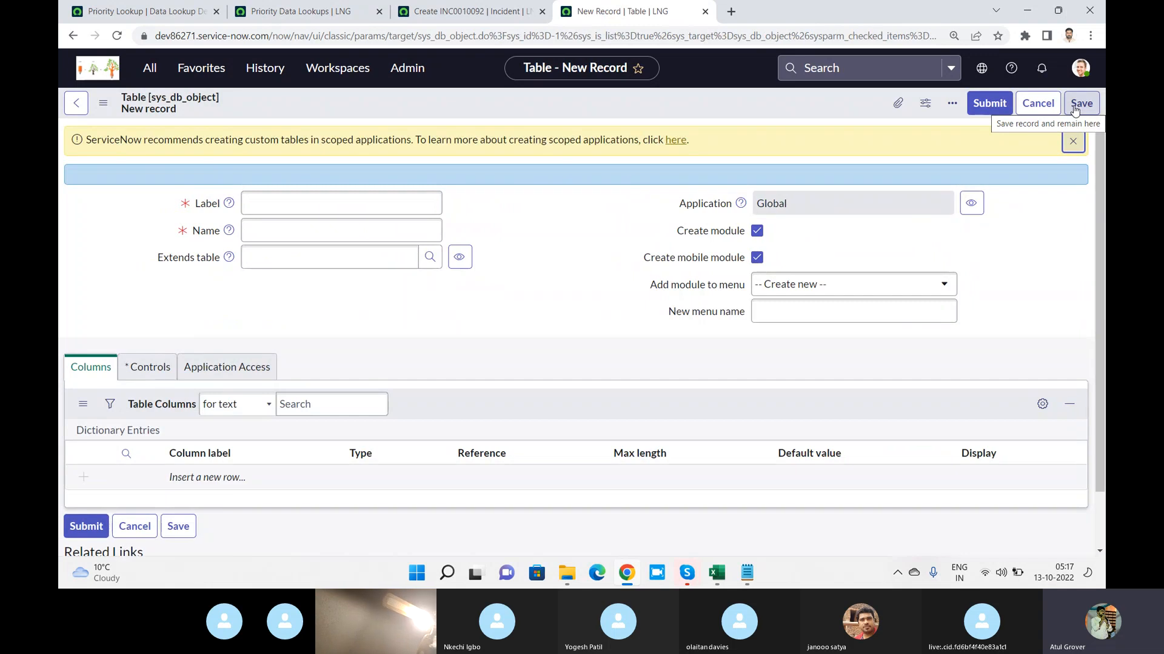
Label the new table "LNG Name Assignment" and bring up the choices for the table it extends
{"action": "left_click", "coordinate": [393, 199]}
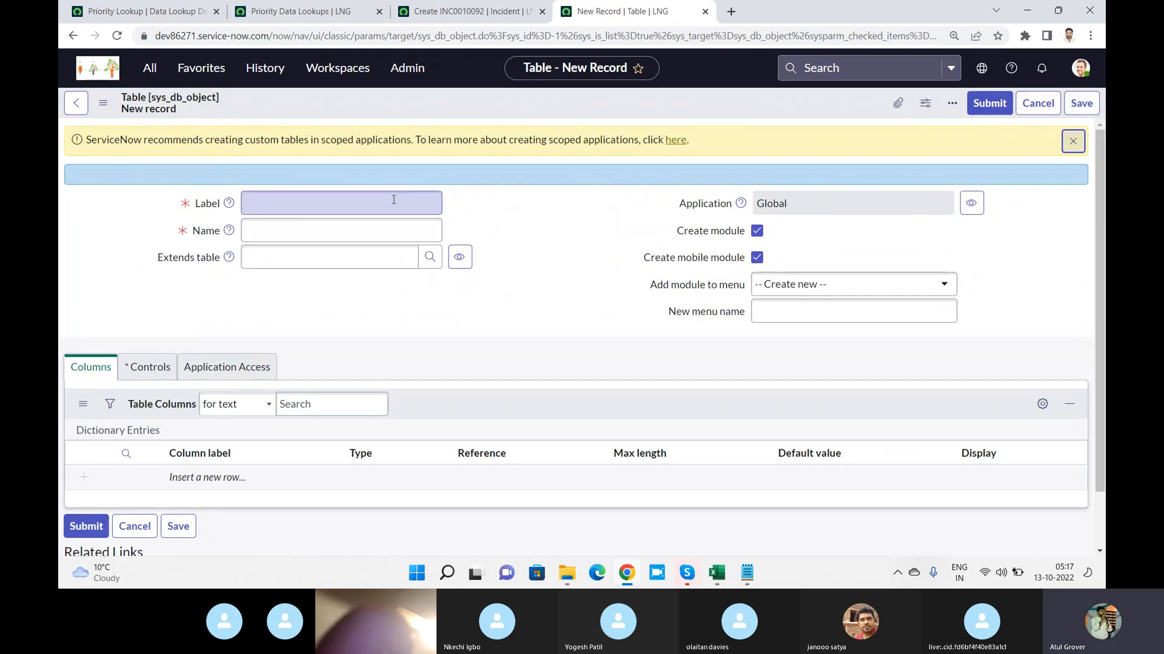
{"action": "type", "text": "LNG"}
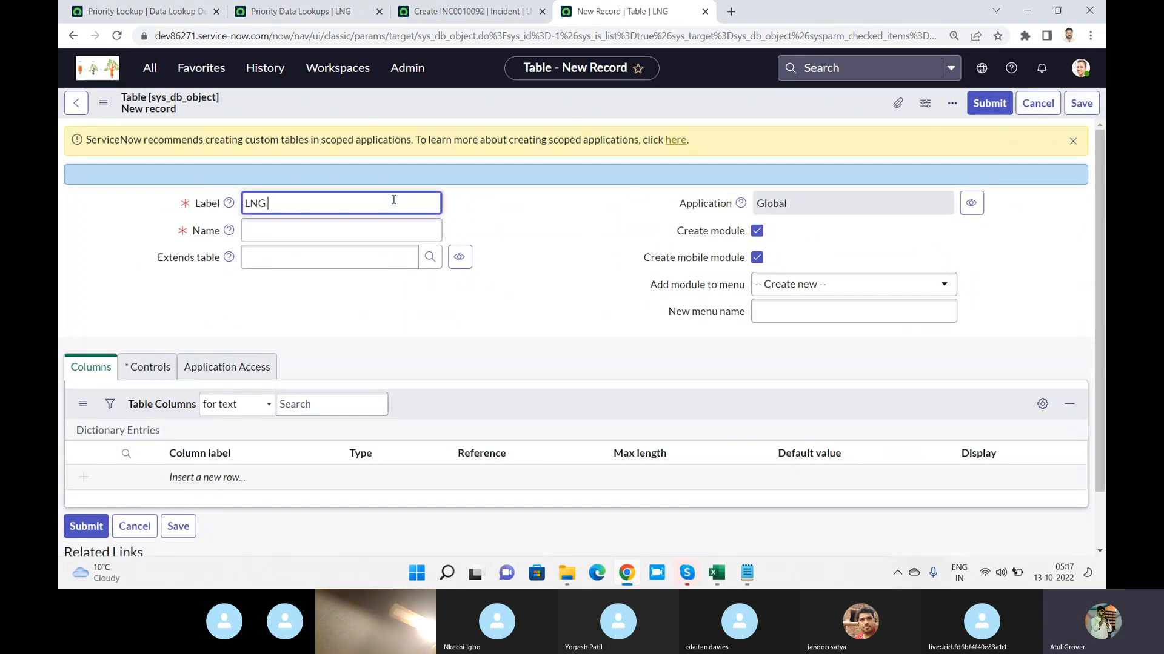
{"action": "type", "text": " NAme"}
{"action": "key", "text": "BackSpace"}
{"action": "type", "text": "ame Assign"}
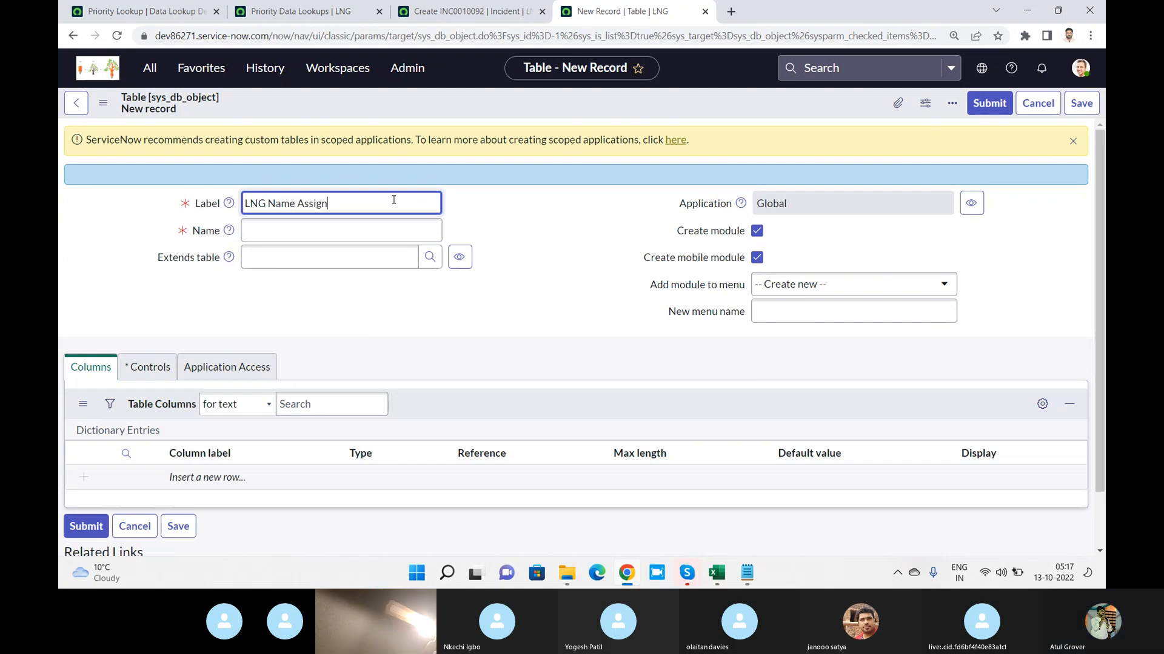
{"action": "type", "text": "ment"}
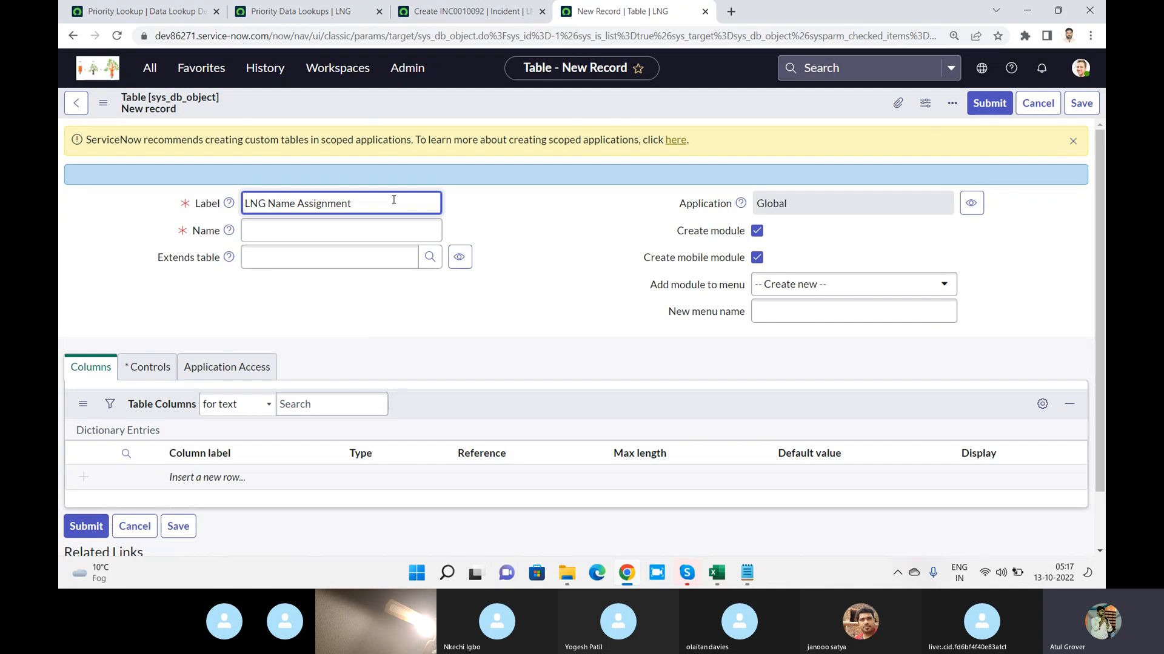
{"action": "left_click", "coordinate": [355, 248]}
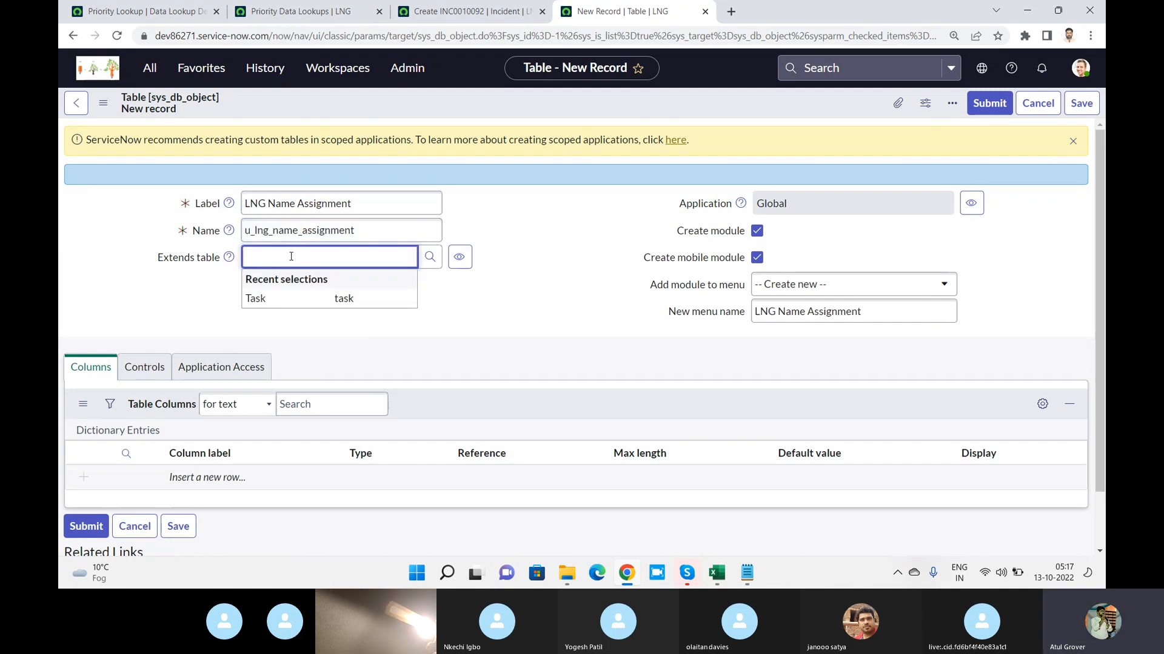
Set the new LNG Name Assignment table to extend Data Lookup Matcher Rules (dl_matcher)
{"action": "type", "text": "dl_matcher"}
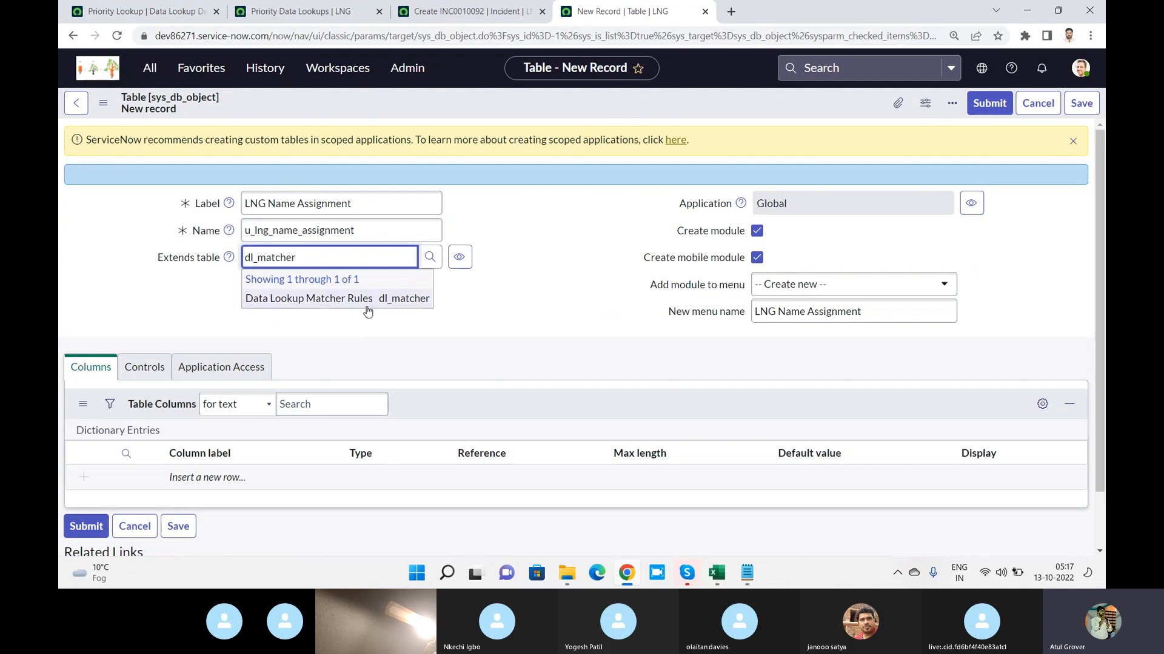
{"action": "left_click", "coordinate": [365, 308]}
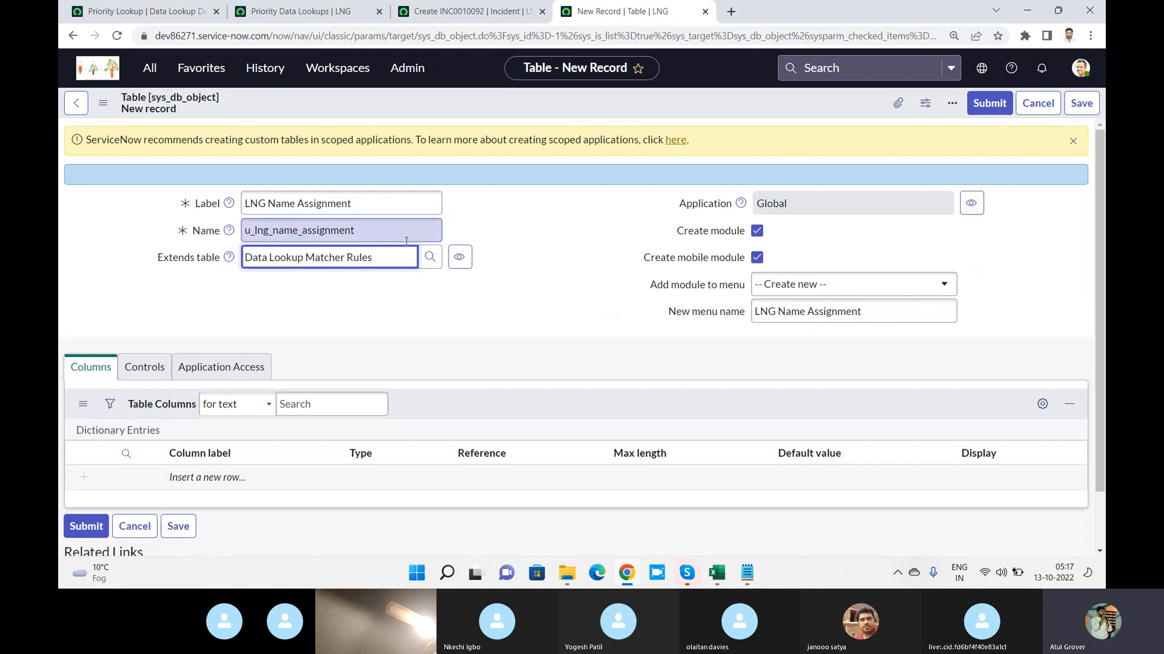
Switch to the Skype call and mute the unmuted participant whose camera is on
{"action": "key", "text": "alt+Tab"}
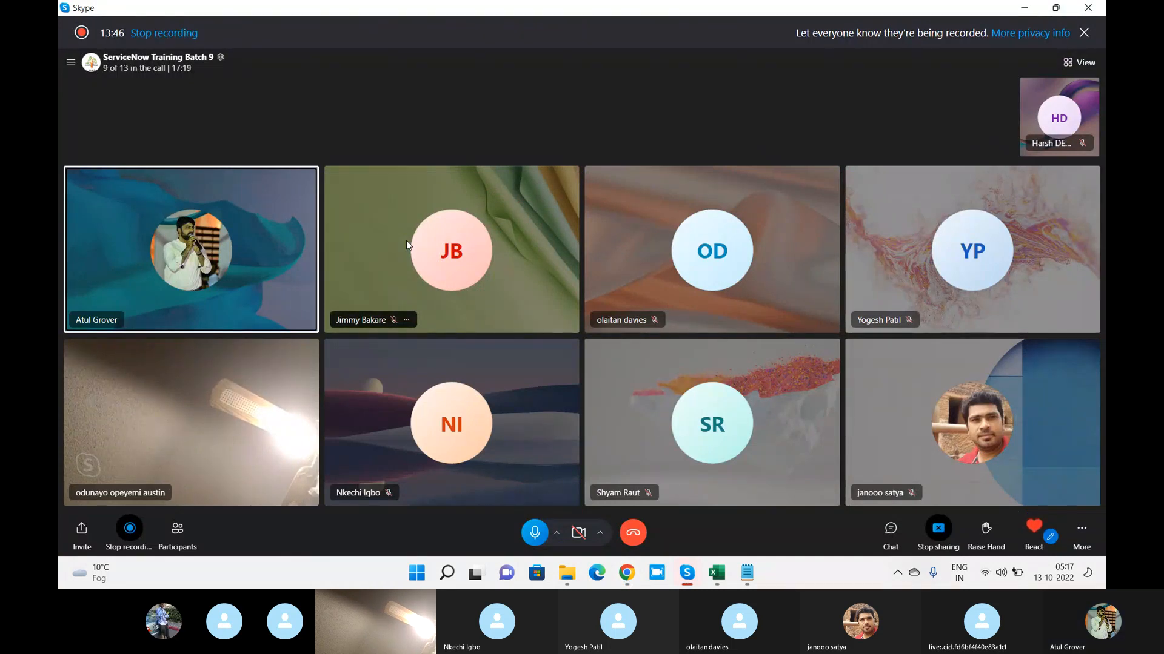
{"action": "right_click", "coordinate": [202, 419]}
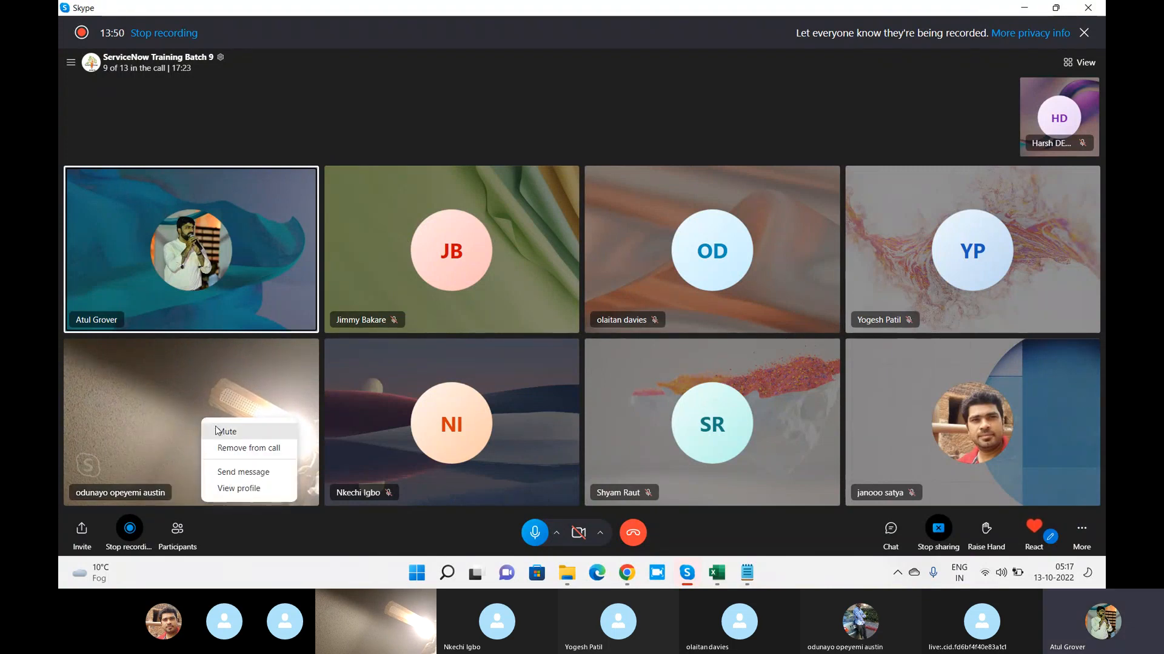
{"action": "left_click", "coordinate": [215, 430]}
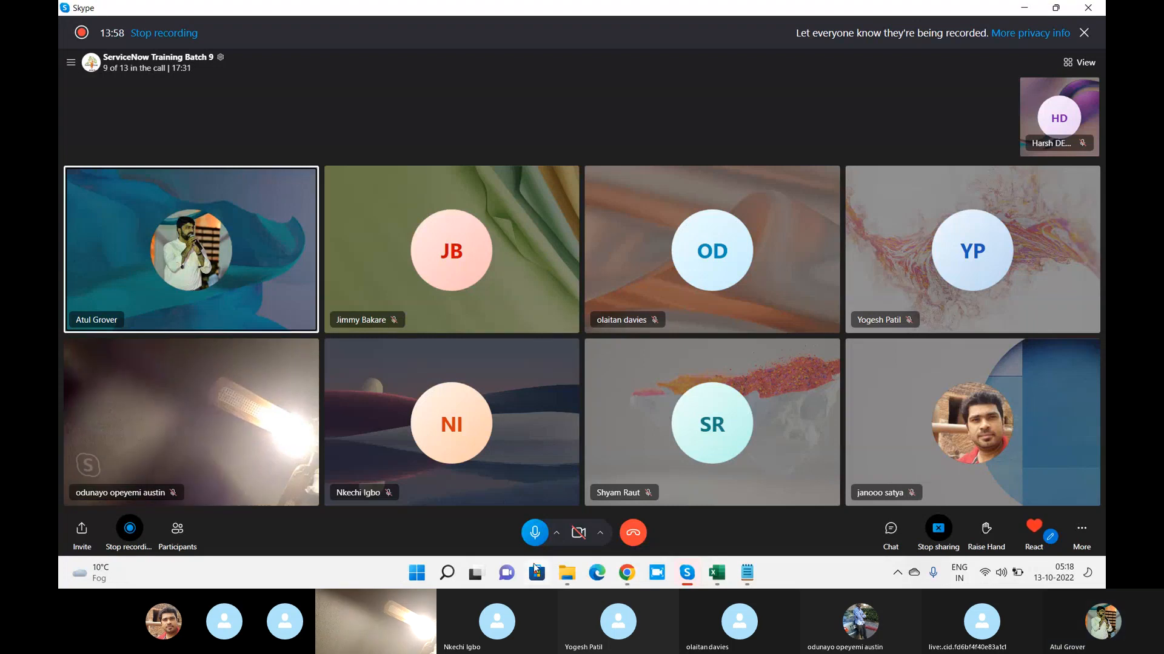
Bring up the Notepad notes over the call, narrow the window and reposition it
{"action": "left_click", "coordinate": [757, 573]}
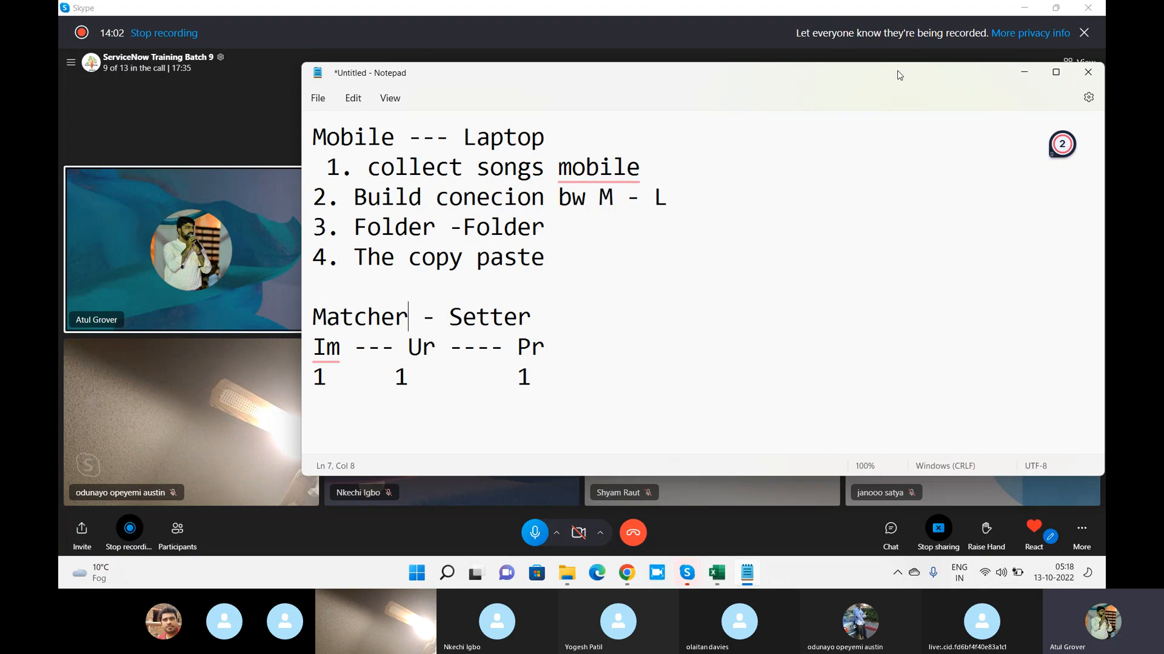
{"action": "left_click_drag", "start_coordinate": [891, 77], "coordinate": [726, 120]}
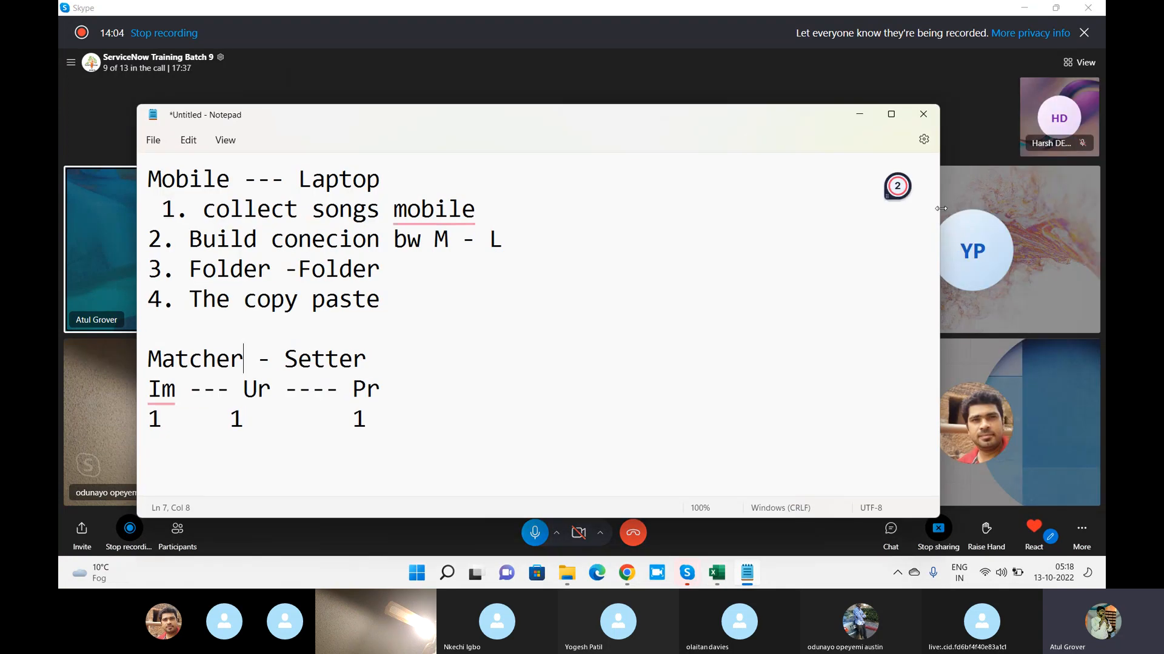
{"action": "left_click_drag", "start_coordinate": [940, 209], "coordinate": [673, 209]}
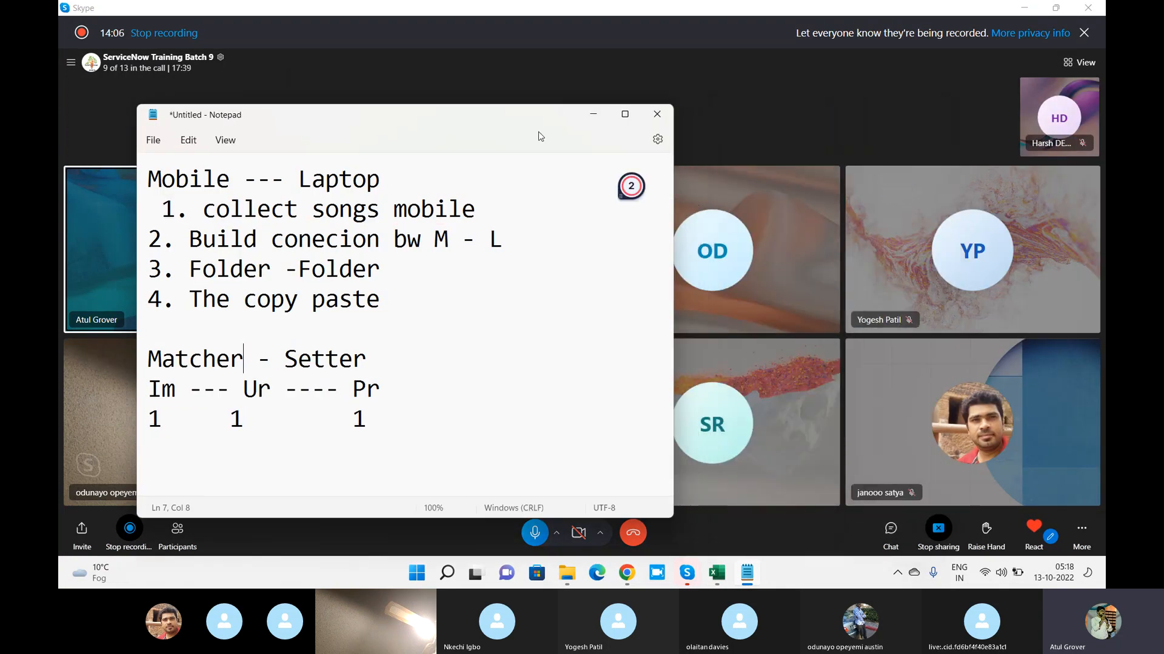
{"action": "left_click_drag", "start_coordinate": [485, 122], "coordinate": [410, 112]}
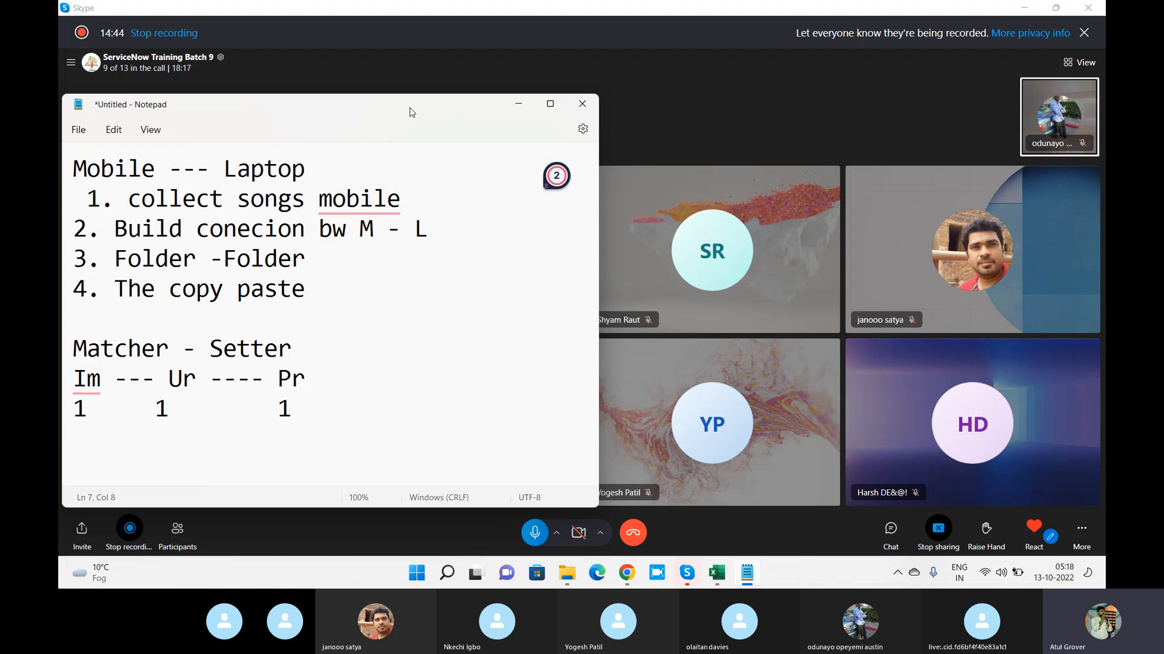
Mute the speaking participant again in the Skype call and return to the new table form in Chrome
{"action": "right_click", "coordinate": [1051, 110]}
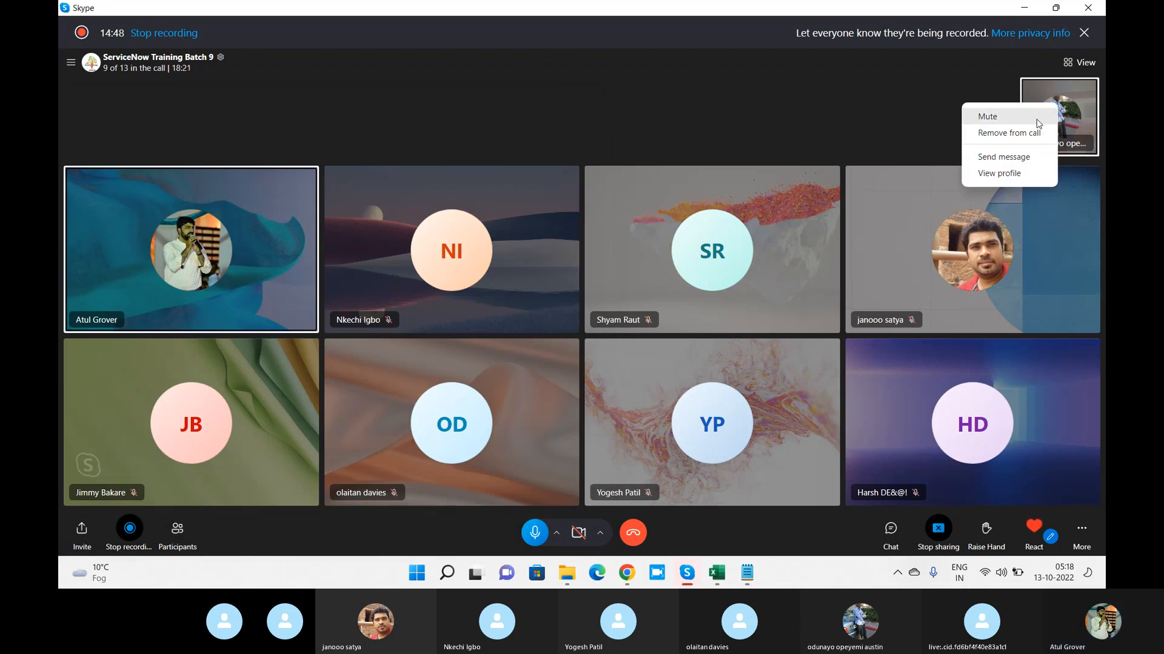
{"action": "left_click", "coordinate": [1037, 118]}
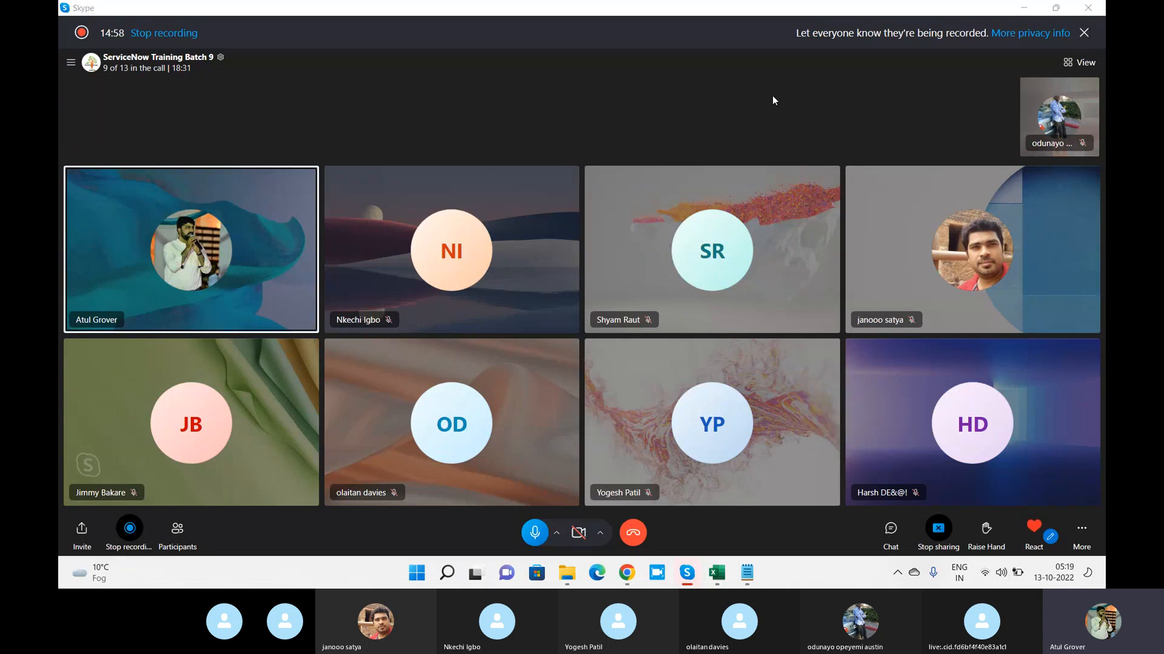
{"action": "key", "text": "alt+Tab"}
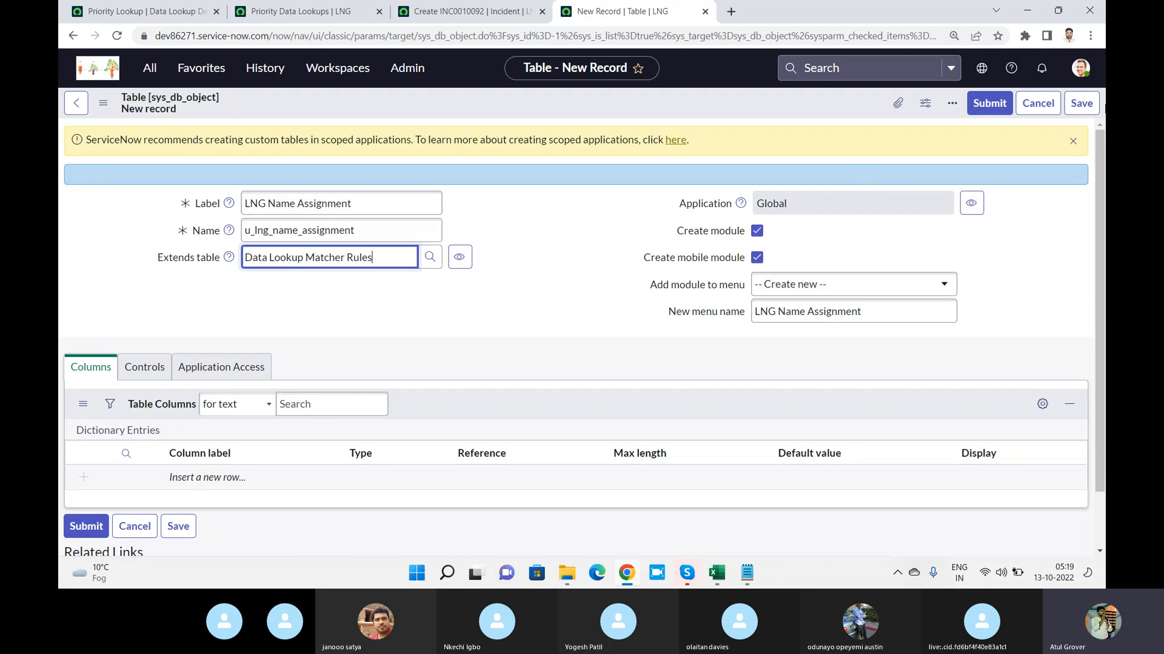
Save the LNG Name Assignment table, highlight the table it extends and review its column list
{"action": "left_click", "coordinate": [1076, 112]}
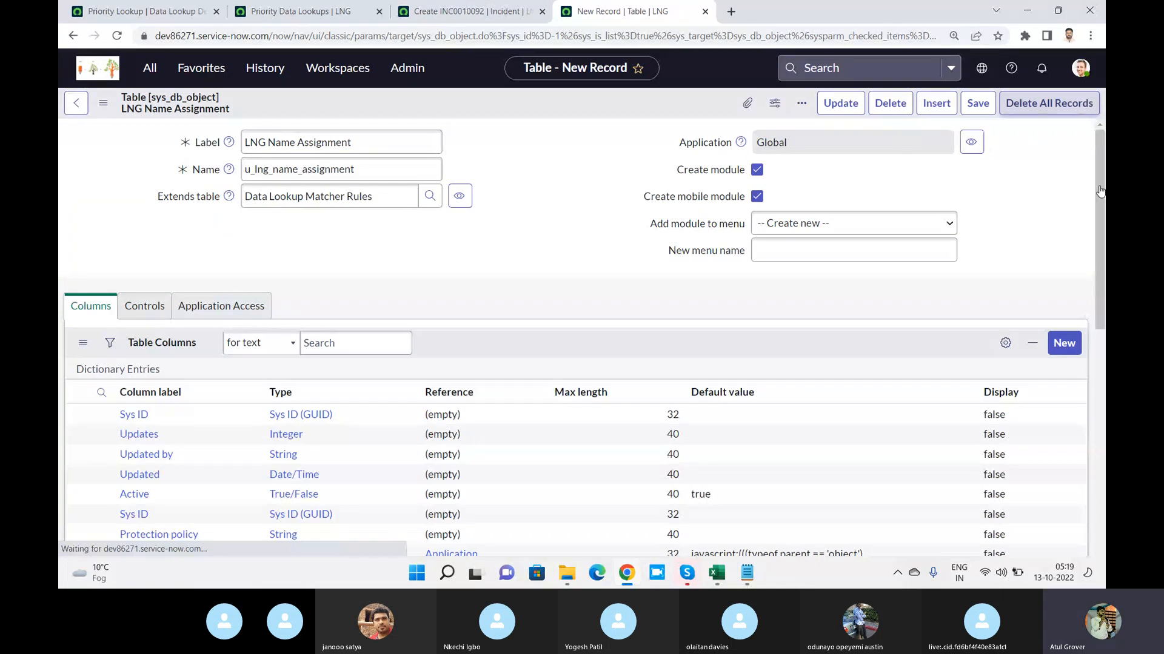
{"action": "left_click_drag", "start_coordinate": [1100, 189], "coordinate": [1103, 334]}
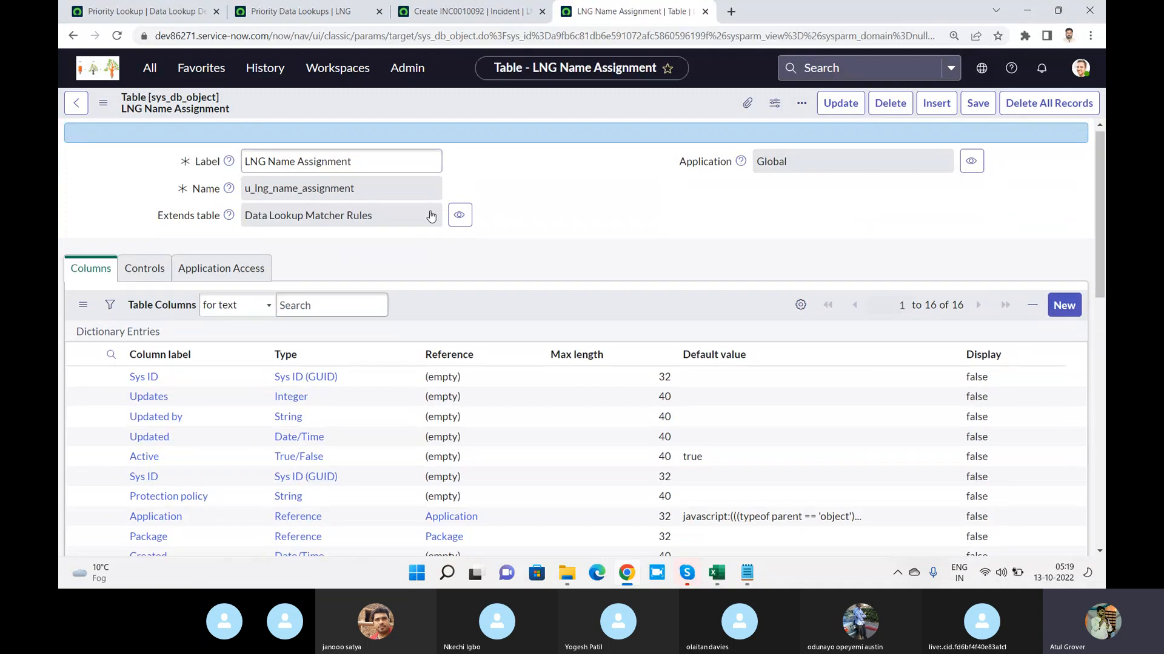
{"action": "left_click_drag", "start_coordinate": [381, 218], "coordinate": [237, 216]}
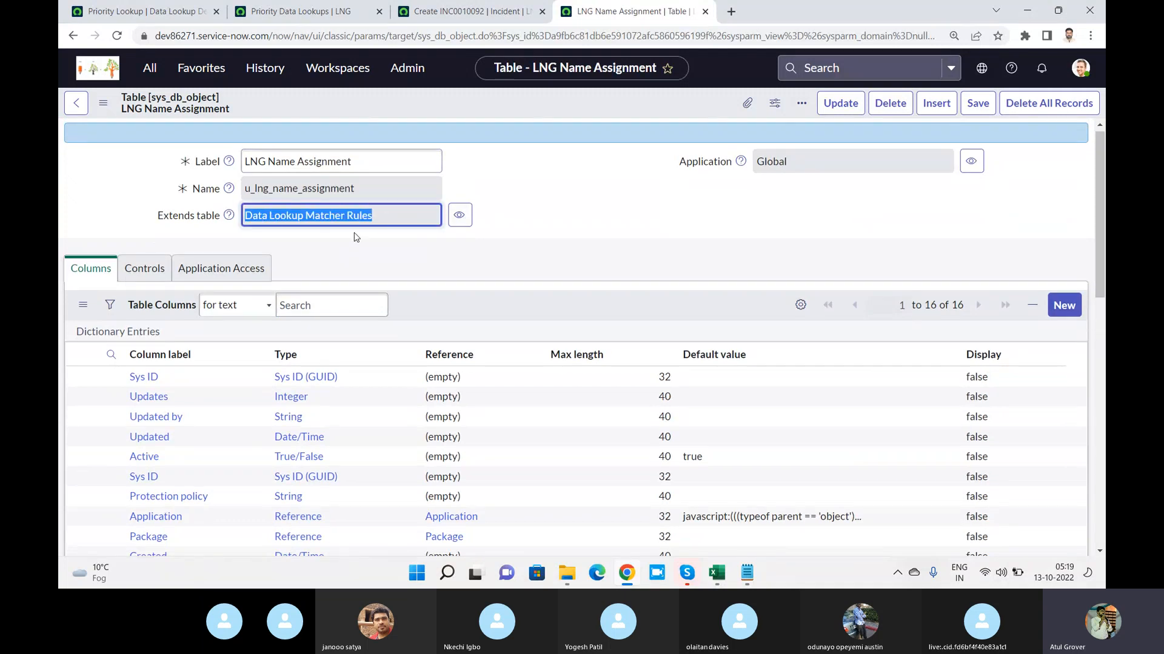
{"action": "left_click_drag", "start_coordinate": [1102, 200], "coordinate": [511, 333]}
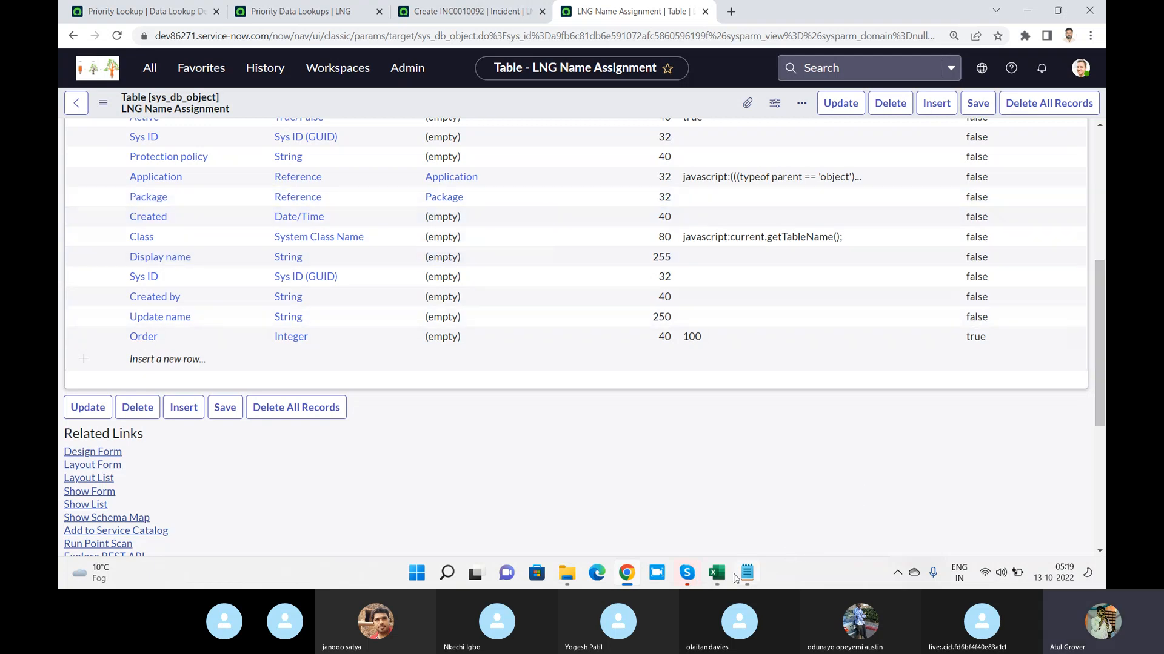
Switch to Notepad and add the line "Schlloname --- Assignem" below the Matcher - Setter example
{"action": "left_click", "coordinate": [764, 580]}
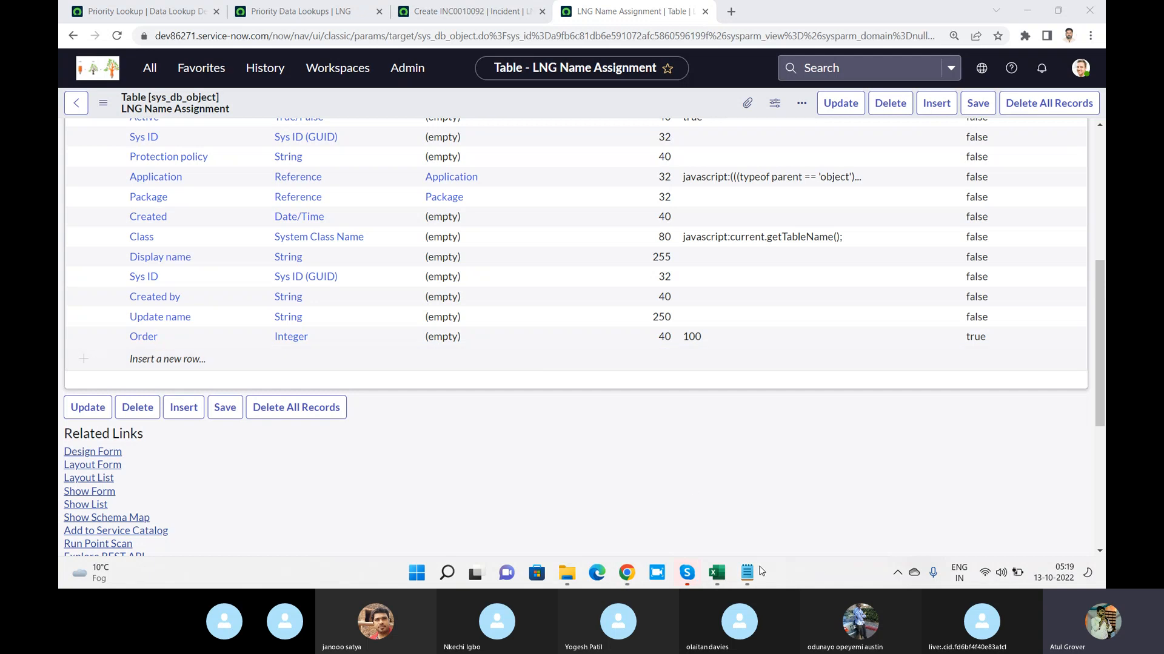
{"action": "left_click", "coordinate": [749, 572]}
{"action": "key", "text": "Return"}
{"action": "key", "text": "Return"}
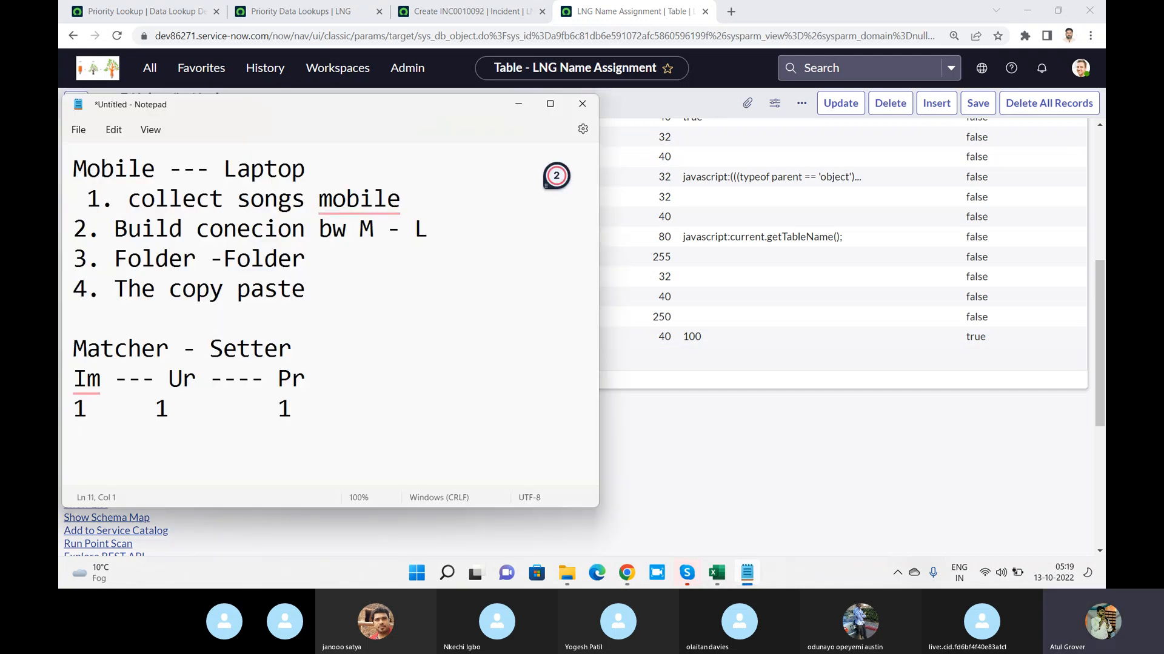
{"action": "type", "text": "Schllon"}
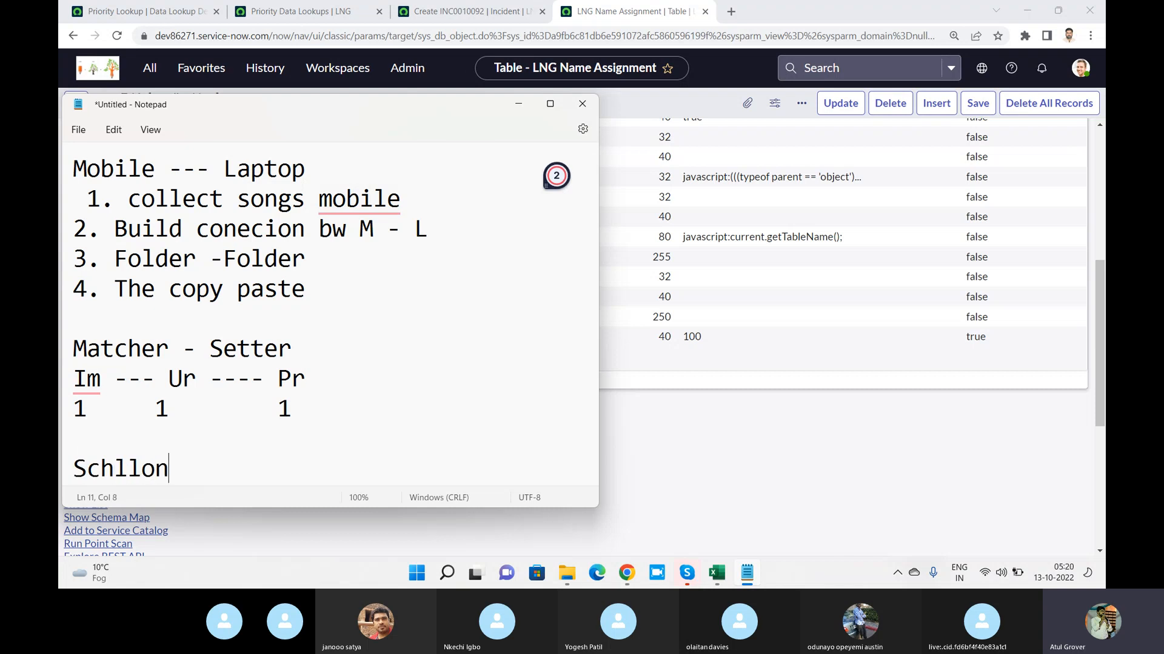
{"action": "type", "text": "ame --- Assi"}
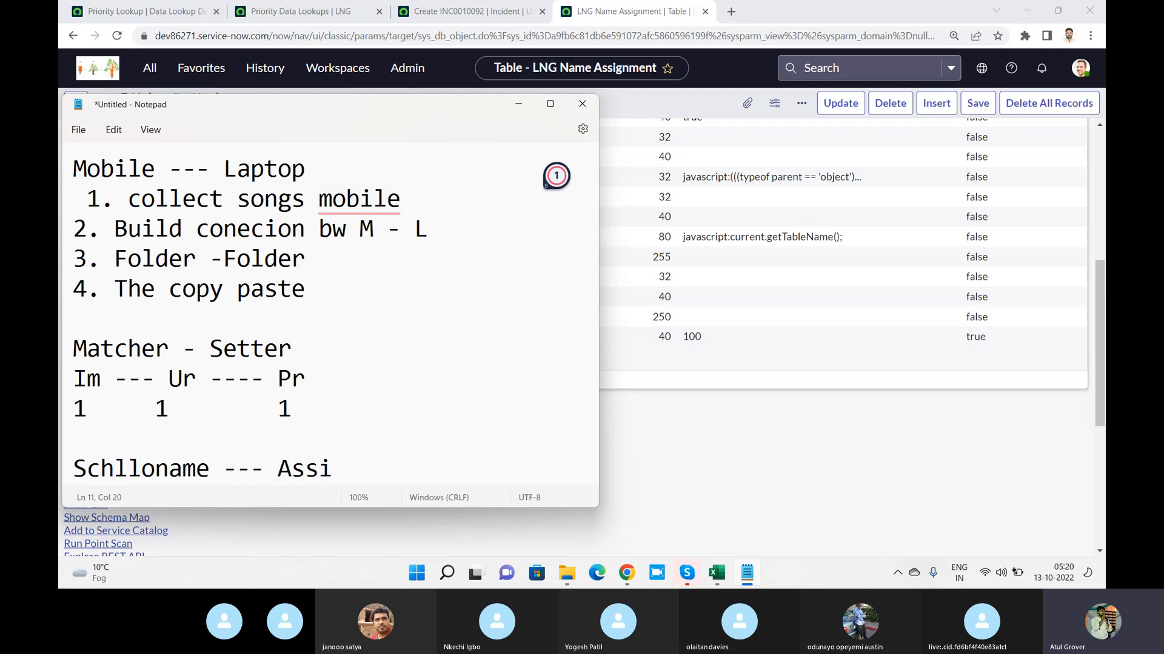
{"action": "type", "text": "gnem"}
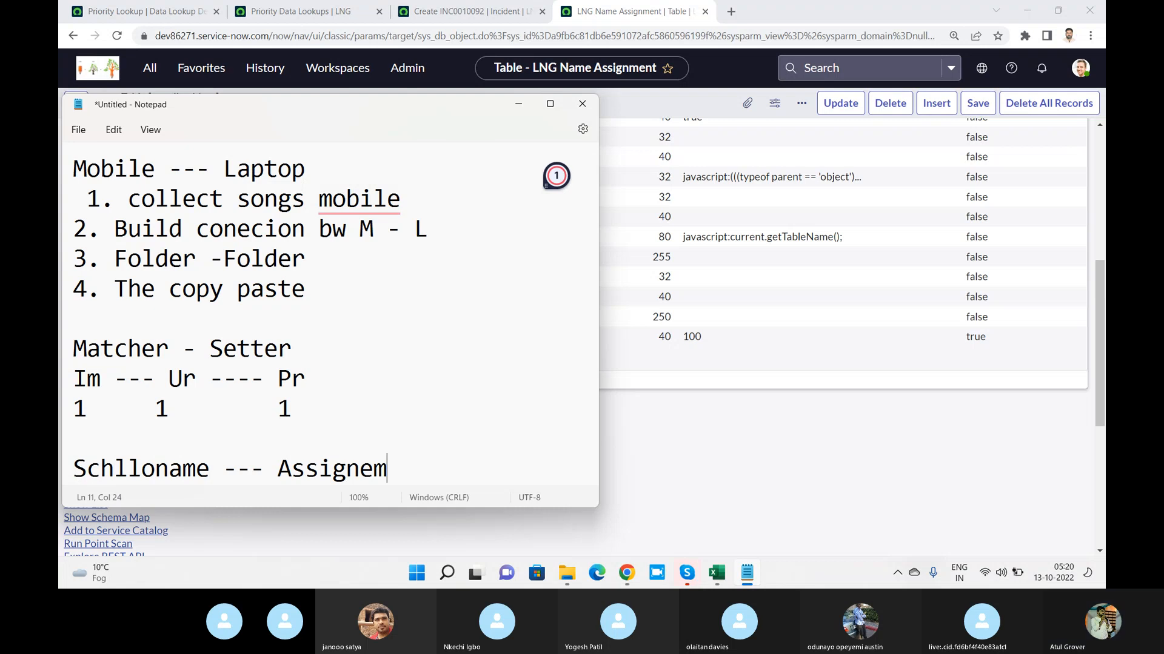
Return to the LNG Name Assignment record in Chrome and add a new column labelled caller_lng
{"action": "key", "text": "alt+Tab"}
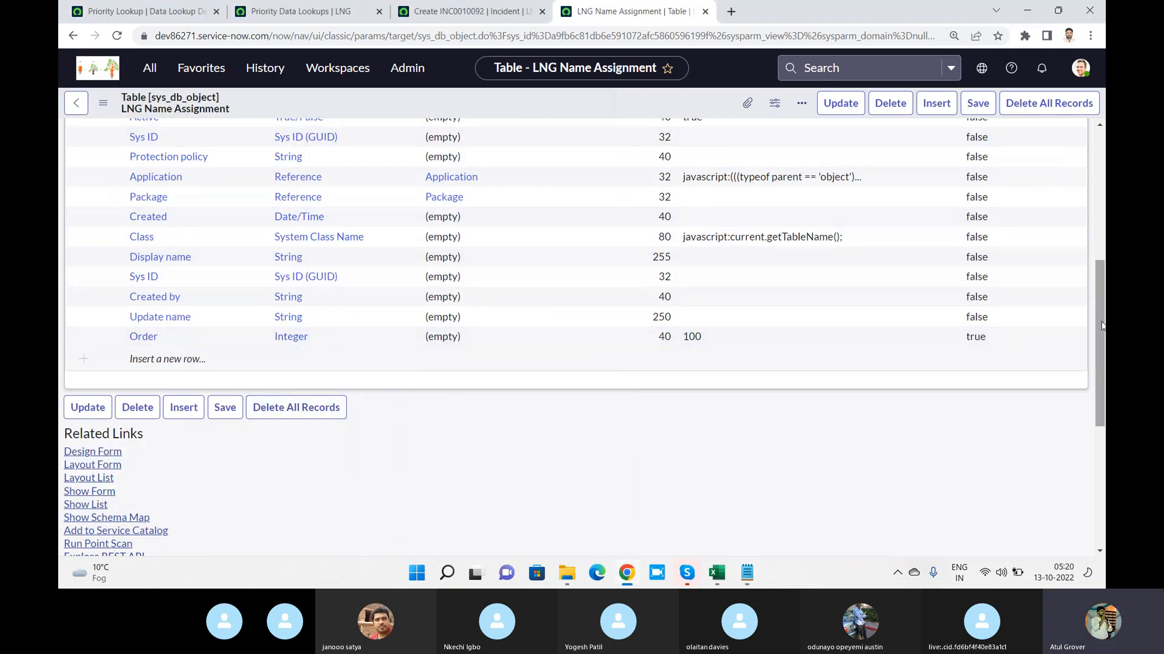
{"action": "left_click_drag", "start_coordinate": [1102, 325], "coordinate": [1104, 232]}
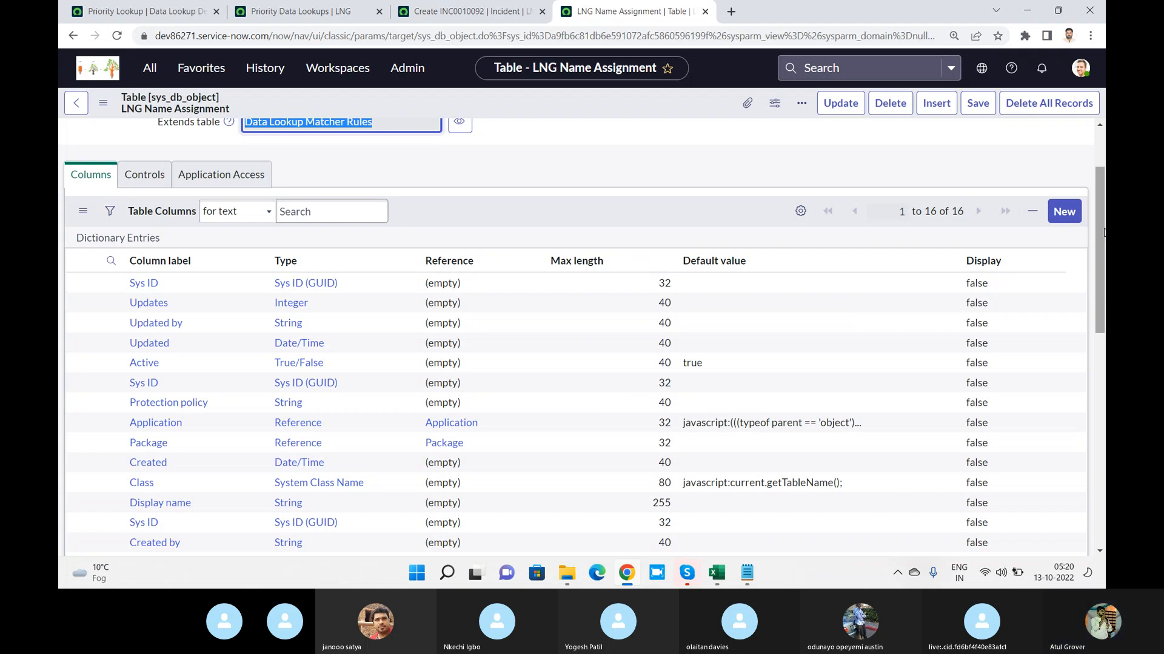
{"action": "left_click_drag", "start_coordinate": [1103, 232], "coordinate": [1098, 326]}
{"action": "double_click", "coordinate": [181, 358]}
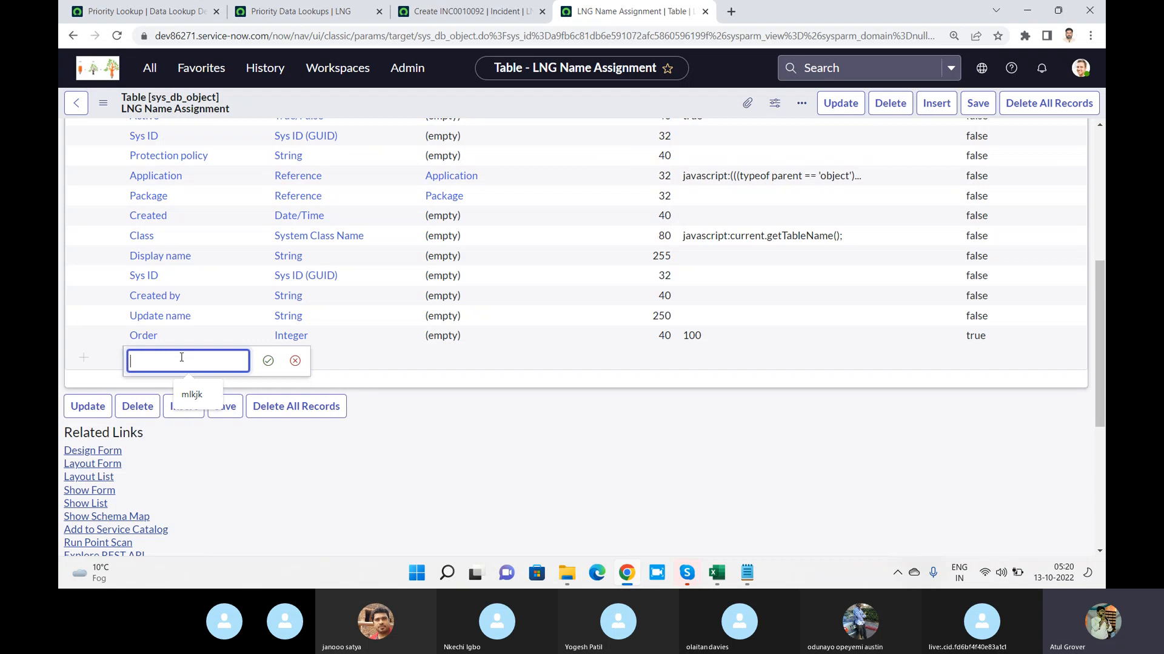
{"action": "type", "text": "caller"}
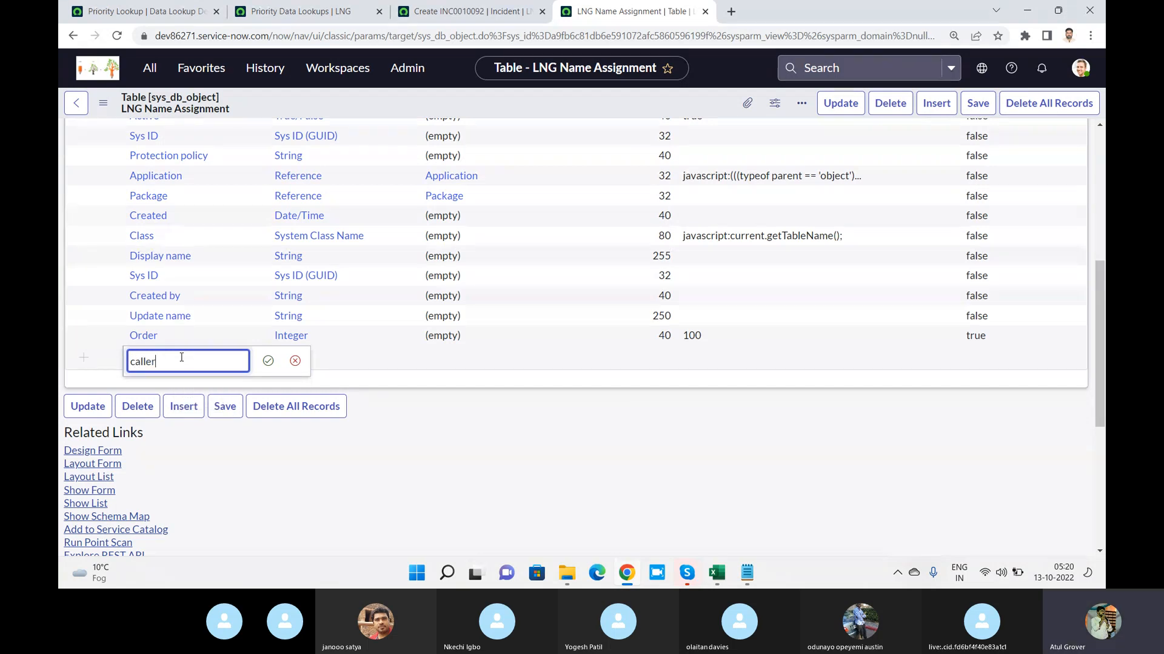
{"action": "type", "text": "_lng"}
{"action": "key", "text": "Tab"}
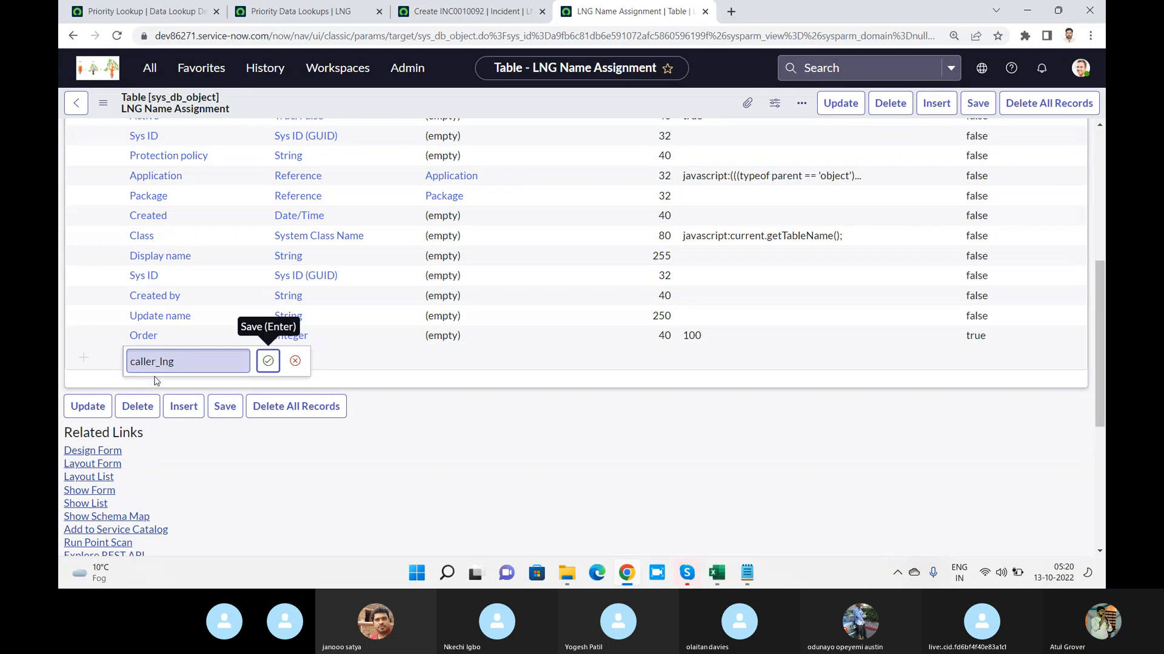
{"action": "left_click", "coordinate": [267, 361]}
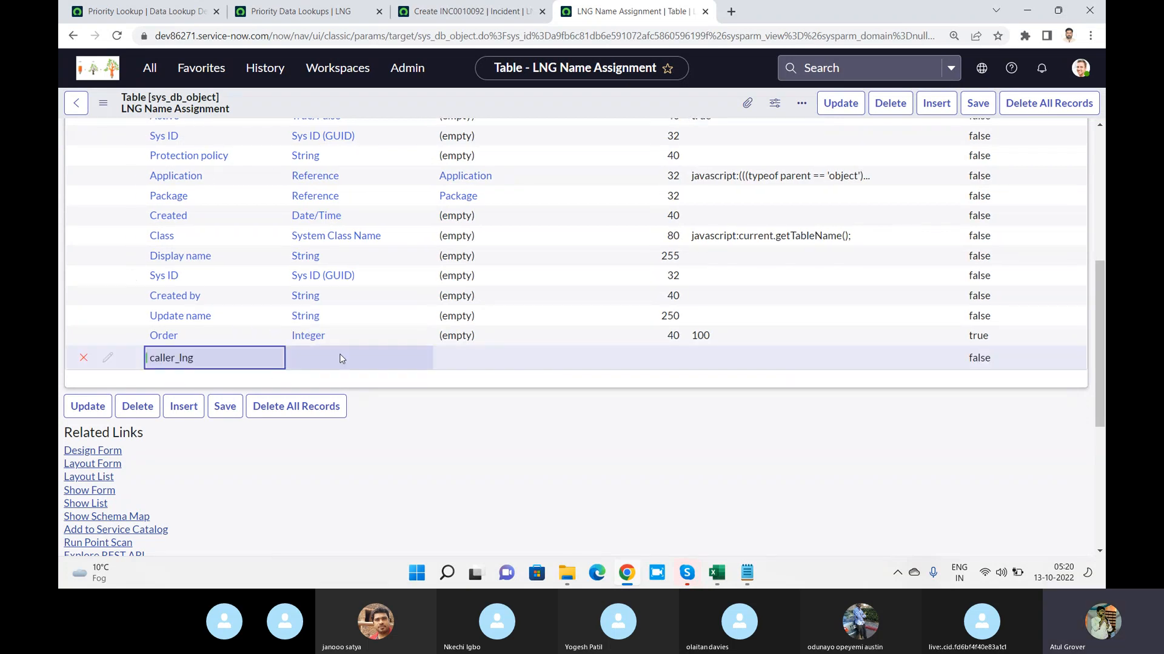
Set the caller_lng column's type to Reference and point it to the User (sys_user) table
{"action": "double_click", "coordinate": [340, 358]}
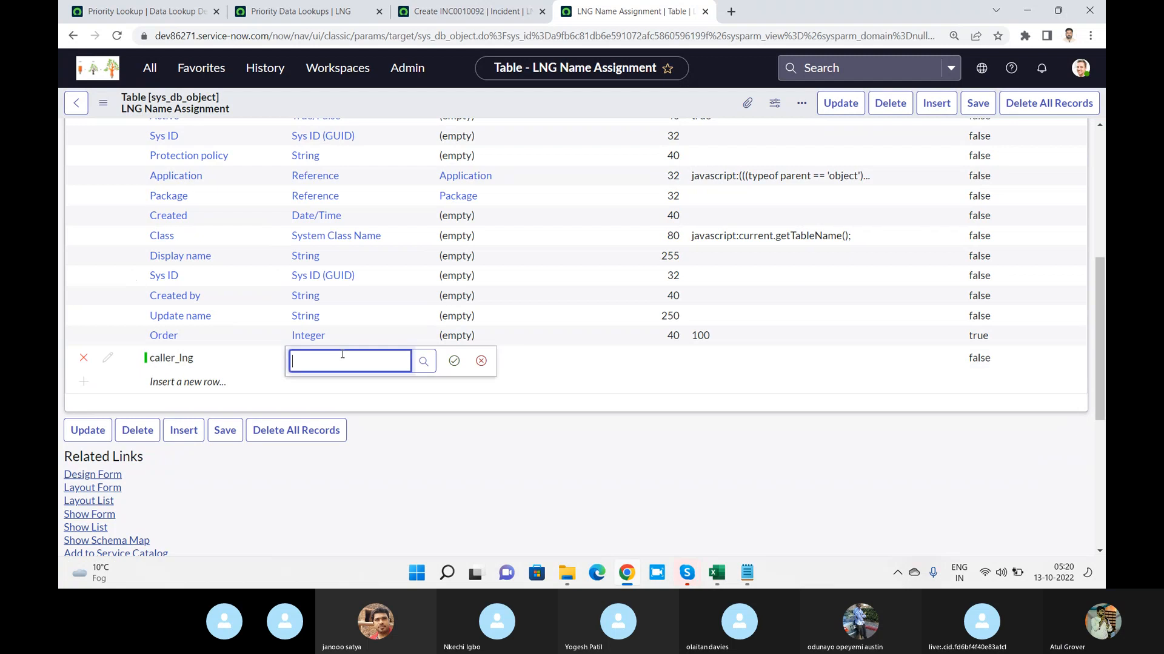
{"action": "type", "text": "Refe"}
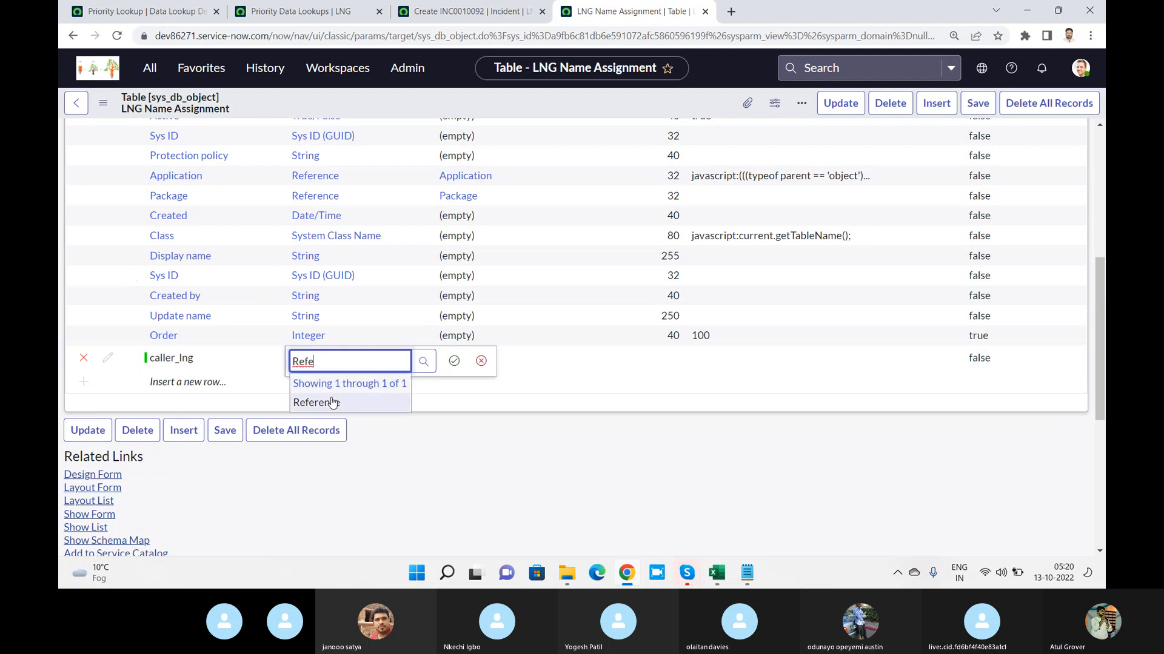
{"action": "left_click", "coordinate": [332, 402]}
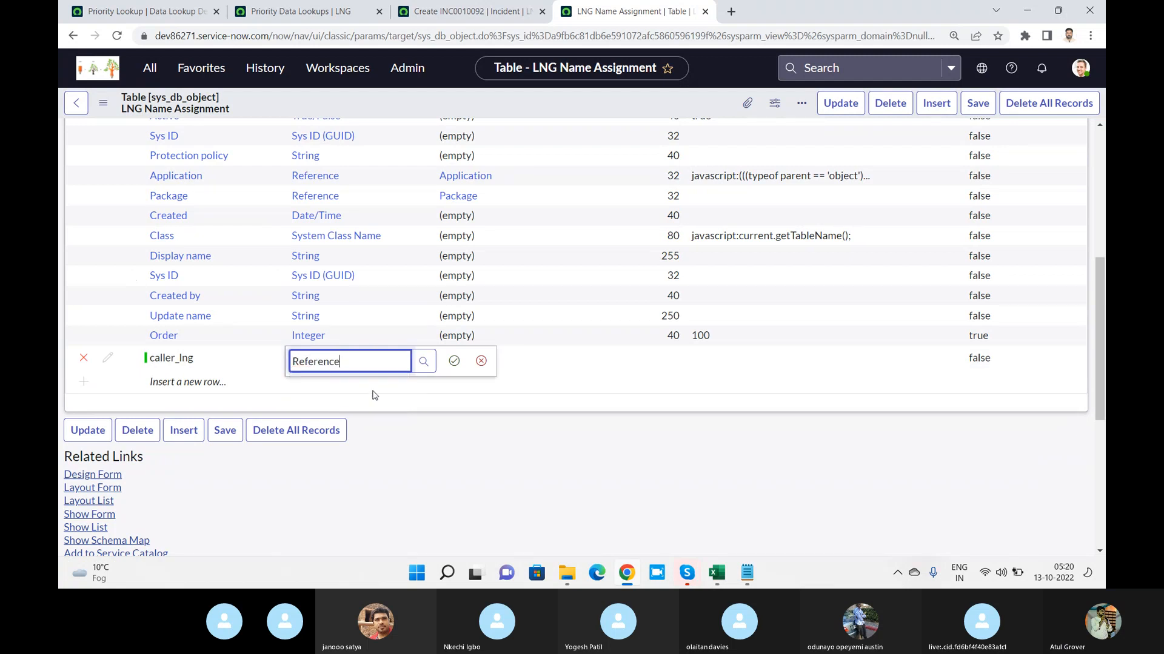
{"action": "left_click", "coordinate": [453, 361]}
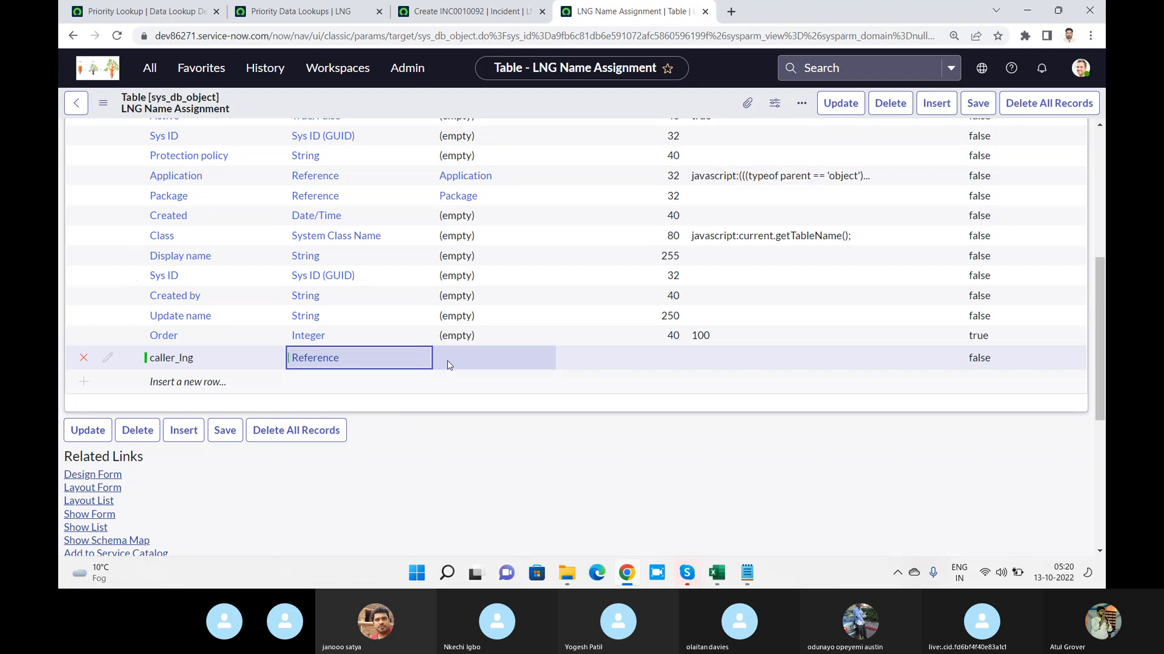
{"action": "double_click", "coordinate": [491, 363]}
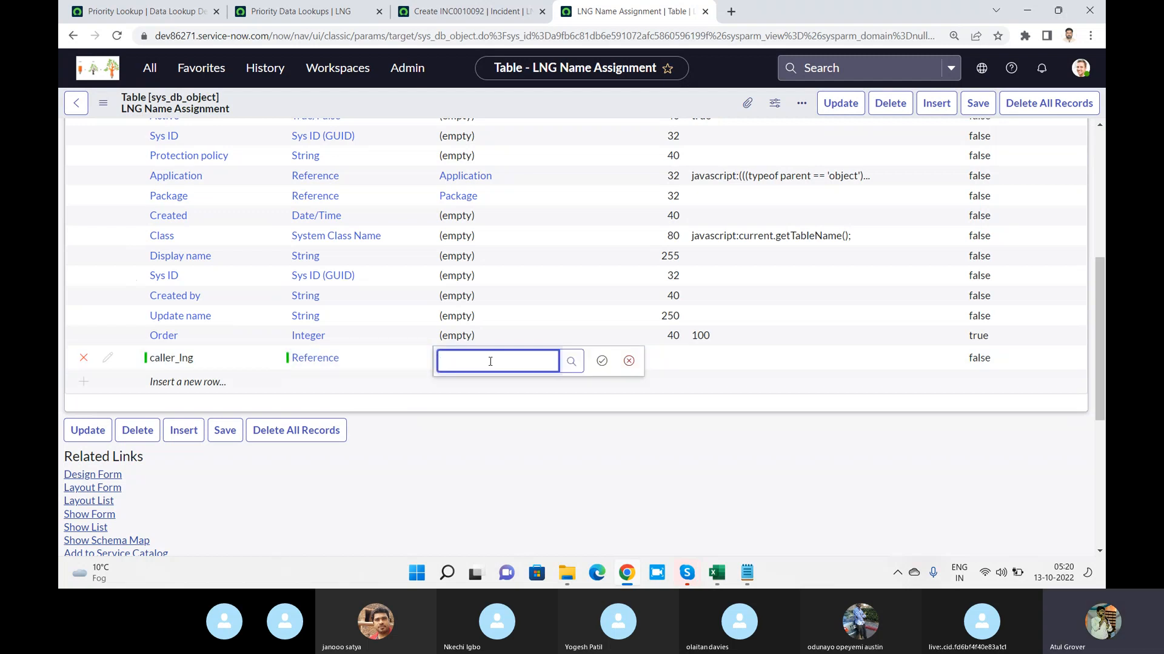
{"action": "type", "text": "user"}
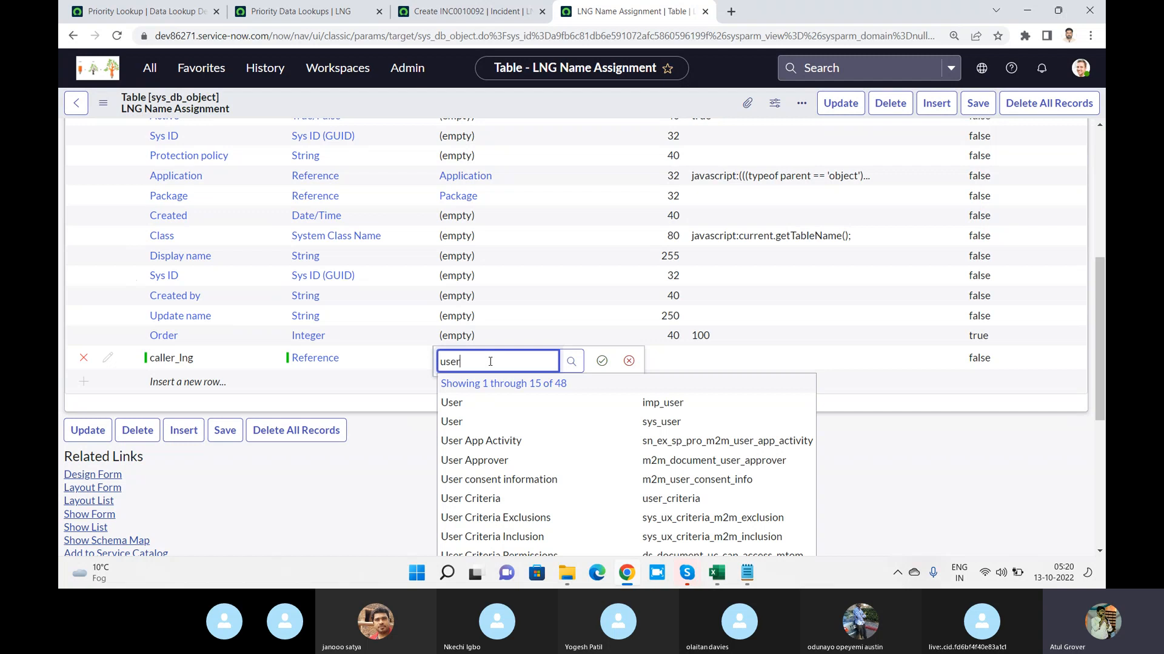
{"action": "left_click", "coordinate": [455, 421]}
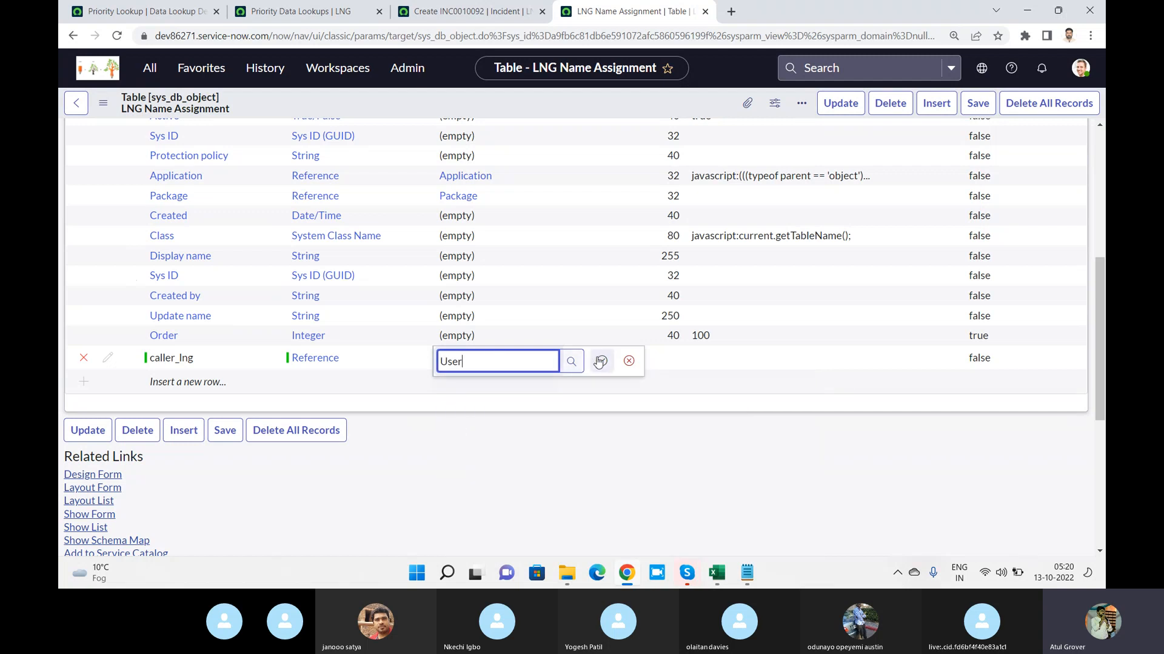
{"action": "left_click", "coordinate": [600, 361]}
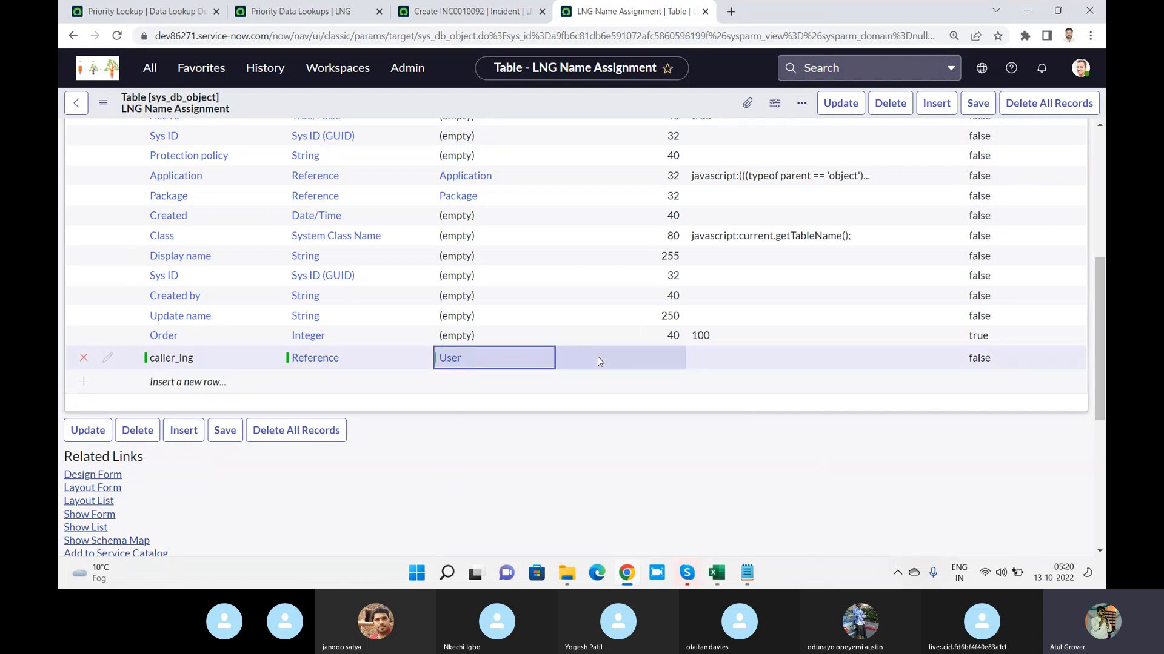
Add another new column labelled group_lng below caller_lng in the LNG Name Assignment table
{"action": "left_click", "coordinate": [178, 389]}
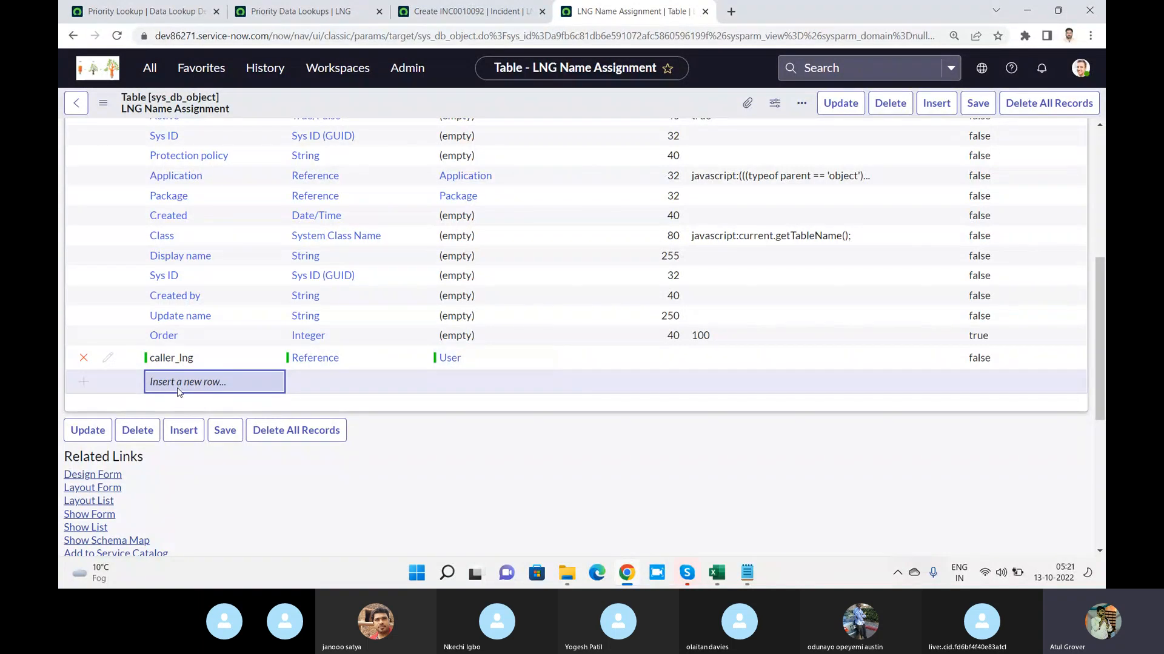
{"action": "left_click", "coordinate": [178, 389]}
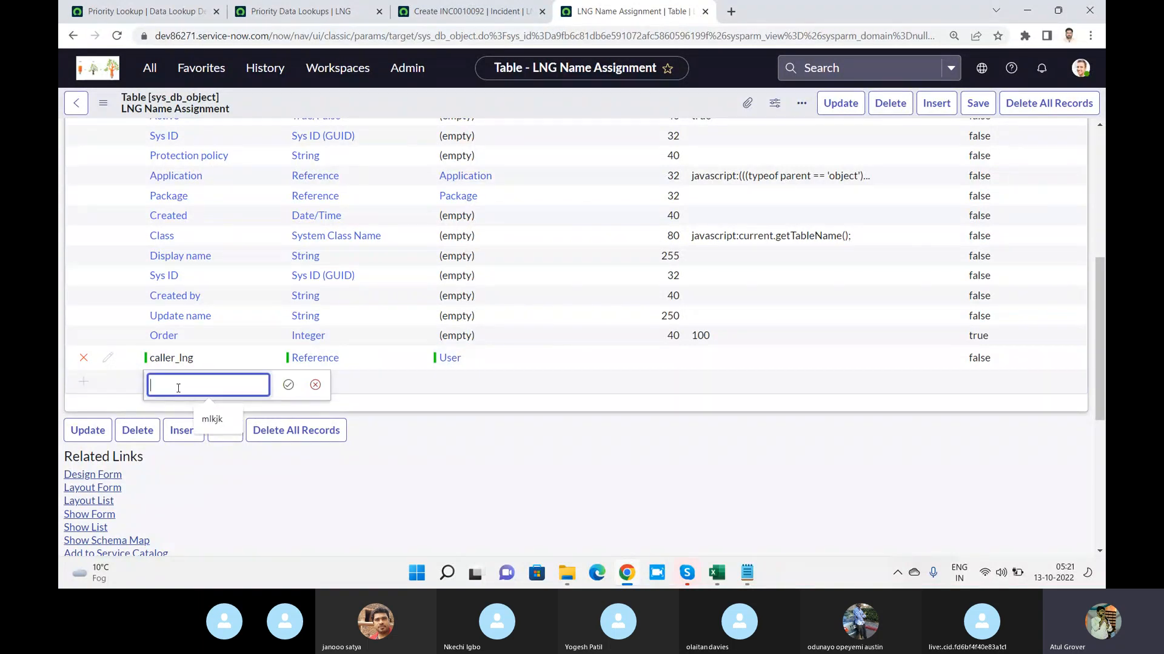
{"action": "type", "text": "Assignmen"}
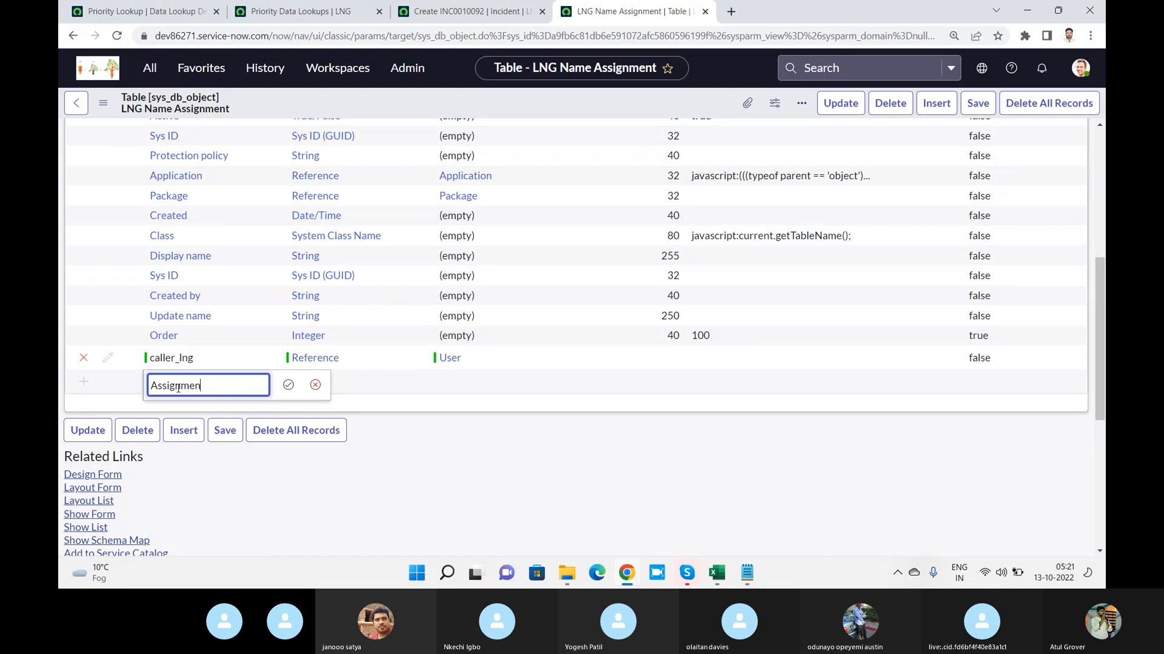
{"action": "key", "text": "BackSpace"}
{"action": "key", "text": "BackSpace"}
{"action": "key", "text": "BackSpace"}
{"action": "key", "text": "BackSpace"}
{"action": "key", "text": "BackSpace"}
{"action": "key", "text": "BackSpace"}
{"action": "key", "text": "BackSpace"}
{"action": "key", "text": "BackSpace"}
{"action": "key", "text": "BackSpace"}
{"action": "type", "text": "gr"}
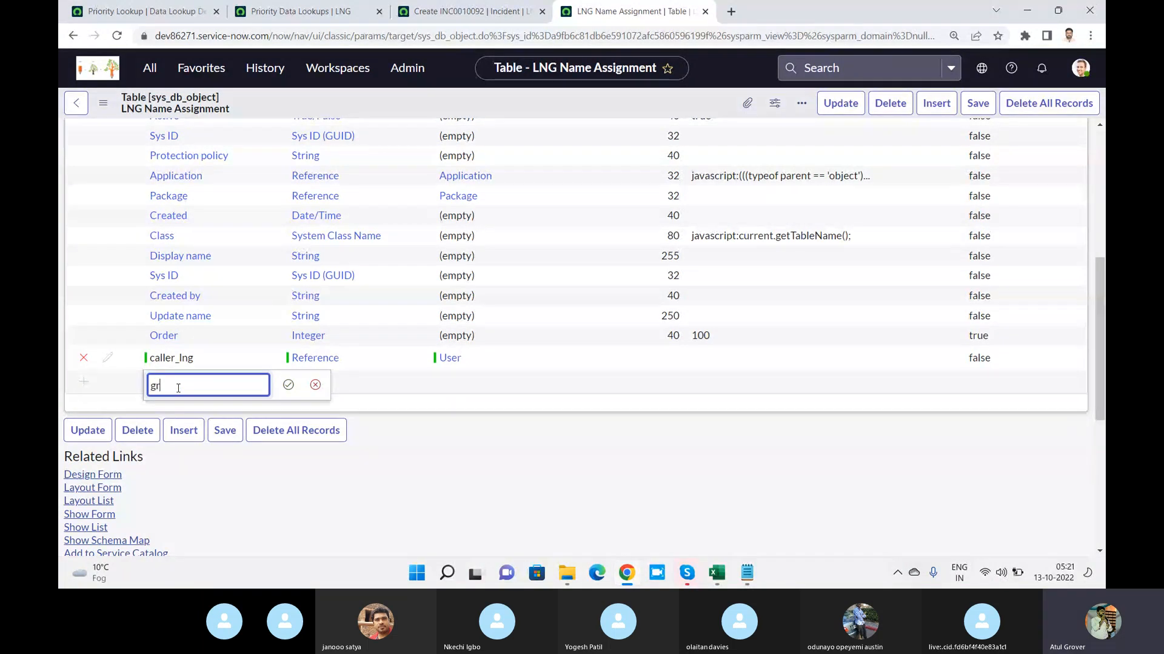
{"action": "type", "text": "oup_lng"}
{"action": "left_click", "coordinate": [288, 385]}
Set the group_lng column's type to Reference
{"action": "left_click", "coordinate": [331, 385]}
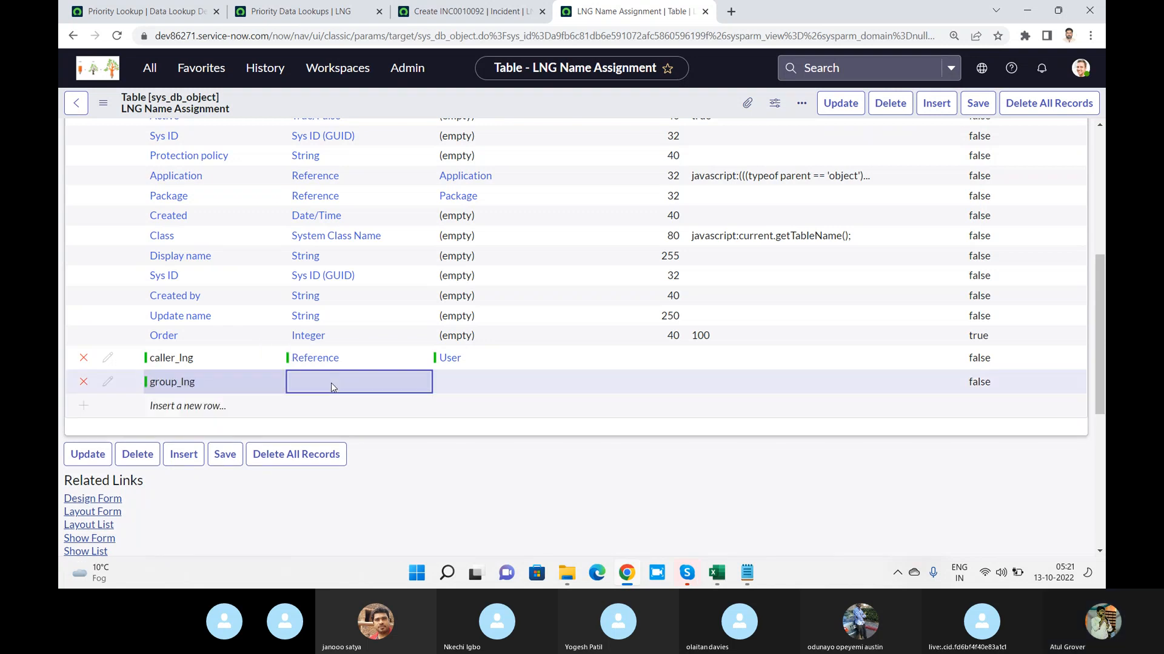
{"action": "left_click", "coordinate": [332, 384]}
{"action": "type", "text": "ref"}
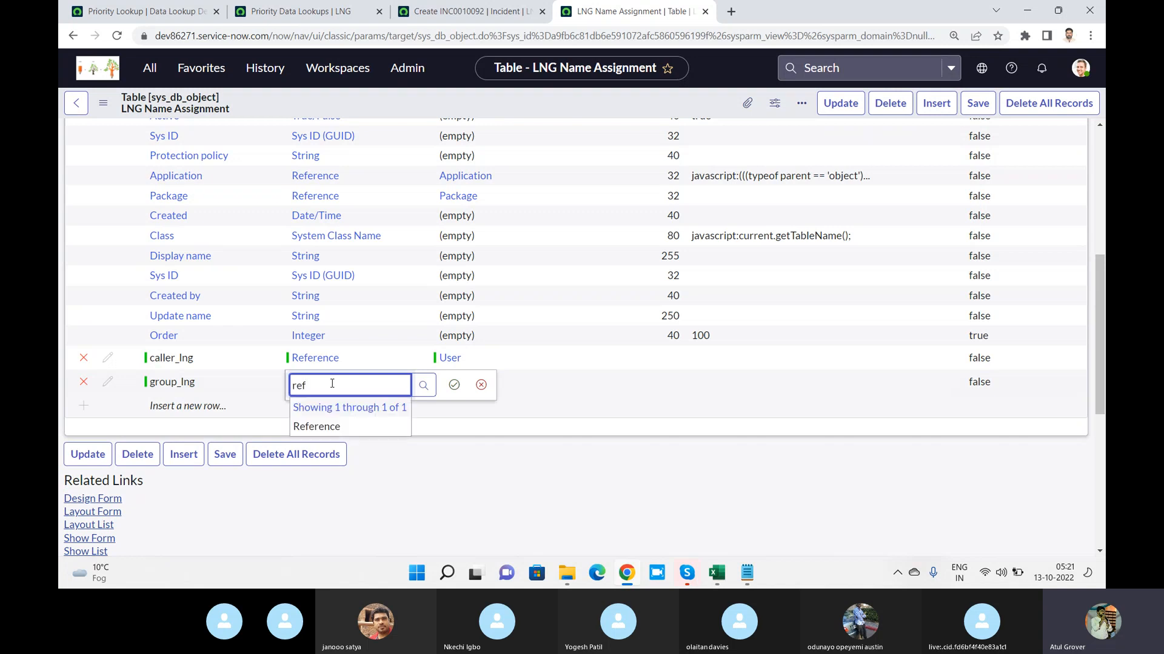
{"action": "left_click", "coordinate": [325, 428]}
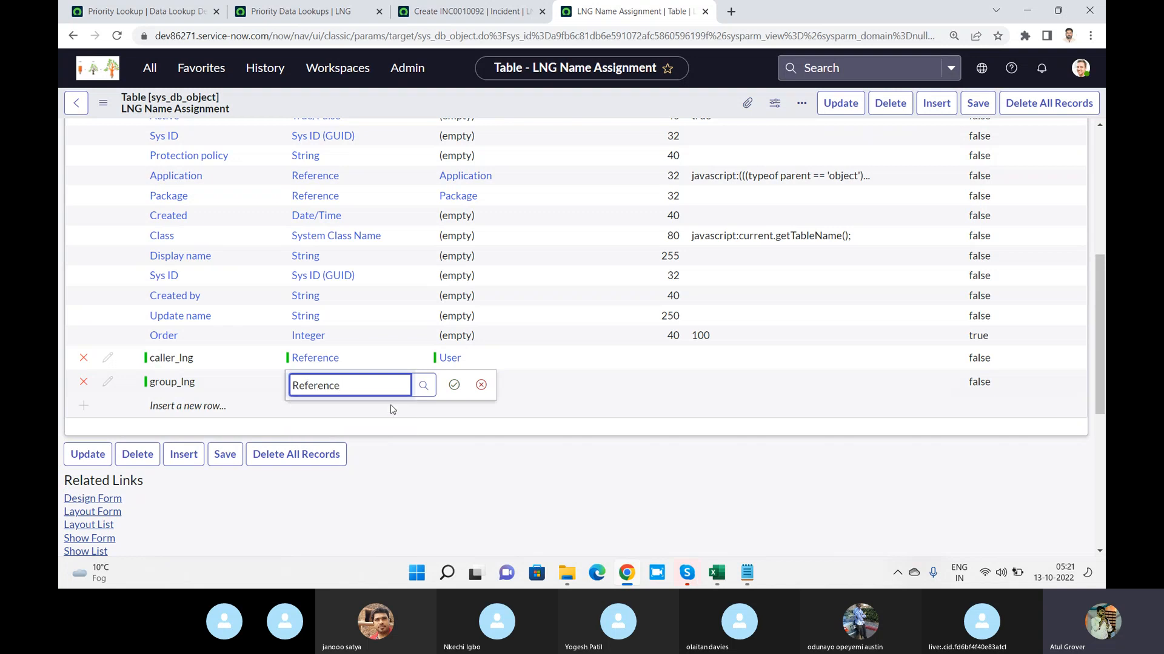
{"action": "left_click", "coordinate": [453, 383]}
Search the tables for group and point the group_lng column's reference to Group (sys_user_group)
{"action": "left_click", "coordinate": [484, 380]}
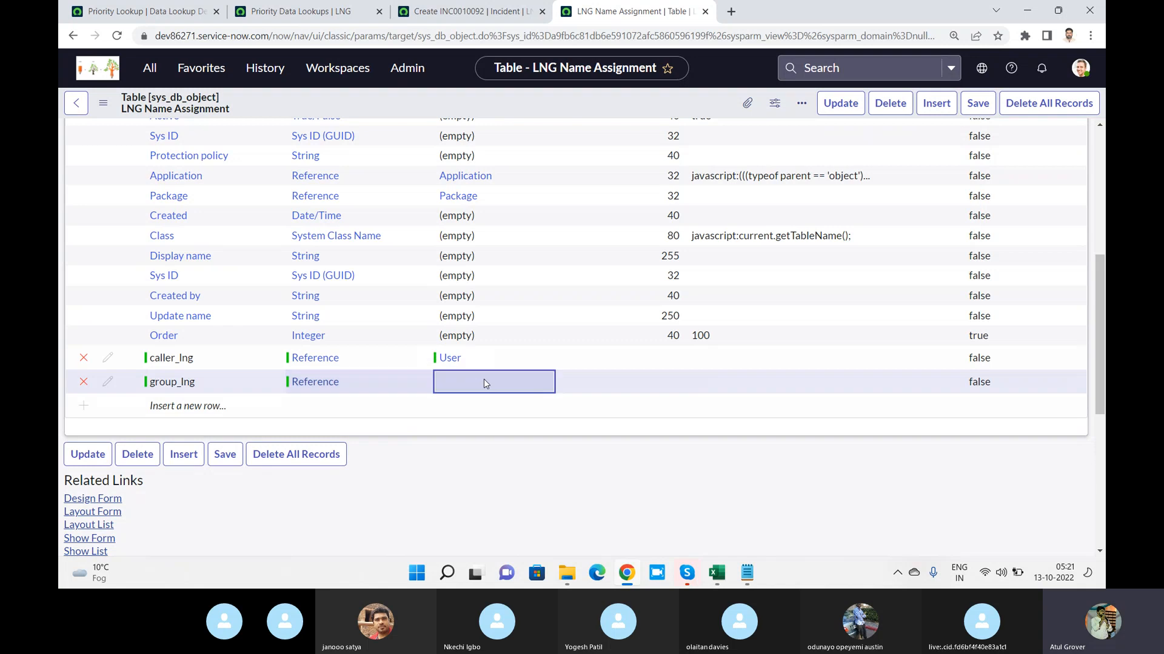
{"action": "left_click", "coordinate": [484, 380]}
{"action": "type", "text": "sys_gr"}
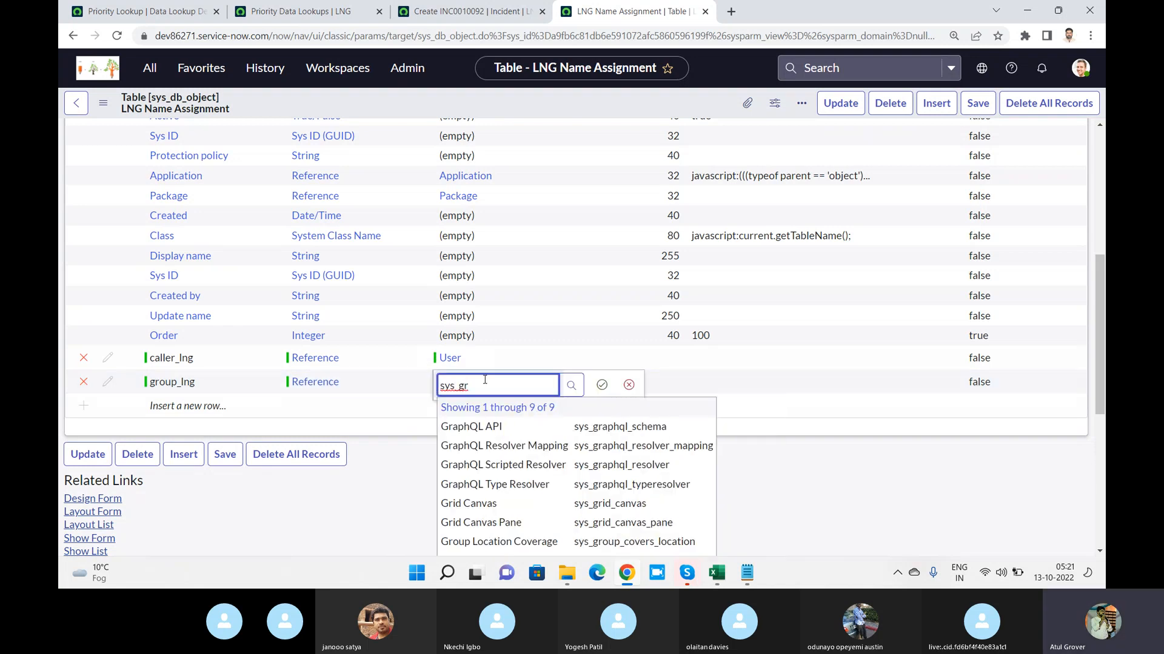
{"action": "type", "text": "oup"}
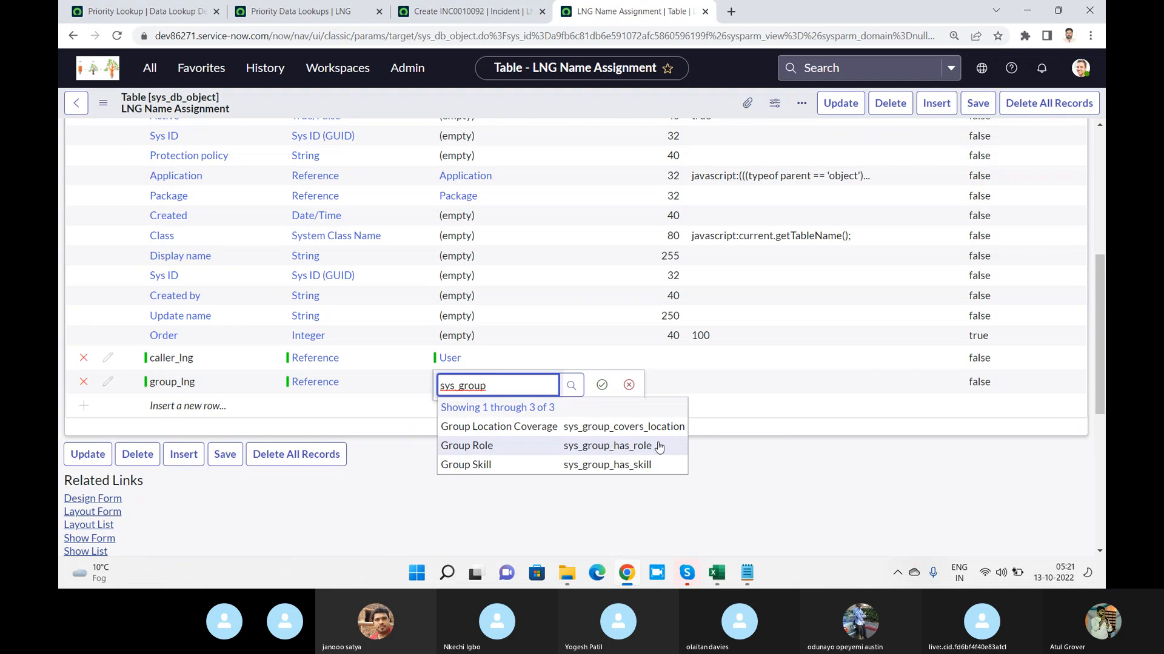
{"action": "key", "text": "BackSpace"}
{"action": "key", "text": "BackSpace"}
{"action": "key", "text": "BackSpace"}
{"action": "key", "text": "BackSpace"}
{"action": "key", "text": "BackSpace"}
{"action": "key", "text": "BackSpace"}
{"action": "type", "text": "group"}
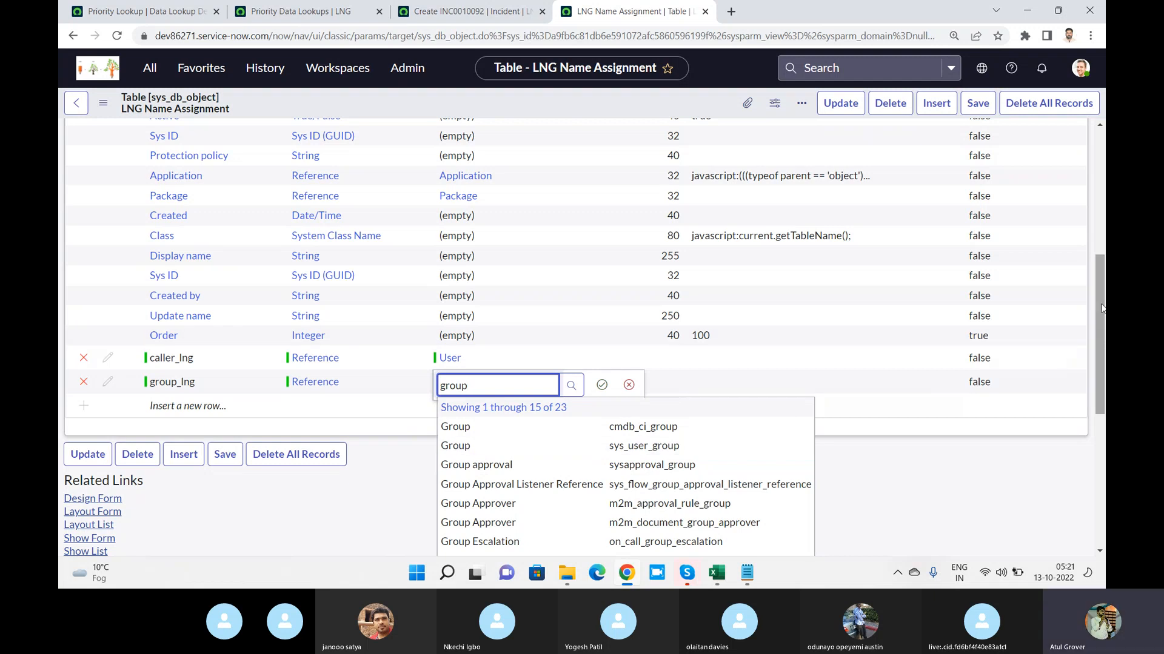
{"action": "scroll", "coordinate": [486, 156], "scroll_direction": "down", "scroll_amount": 4}
{"action": "double_click", "coordinate": [486, 152]}
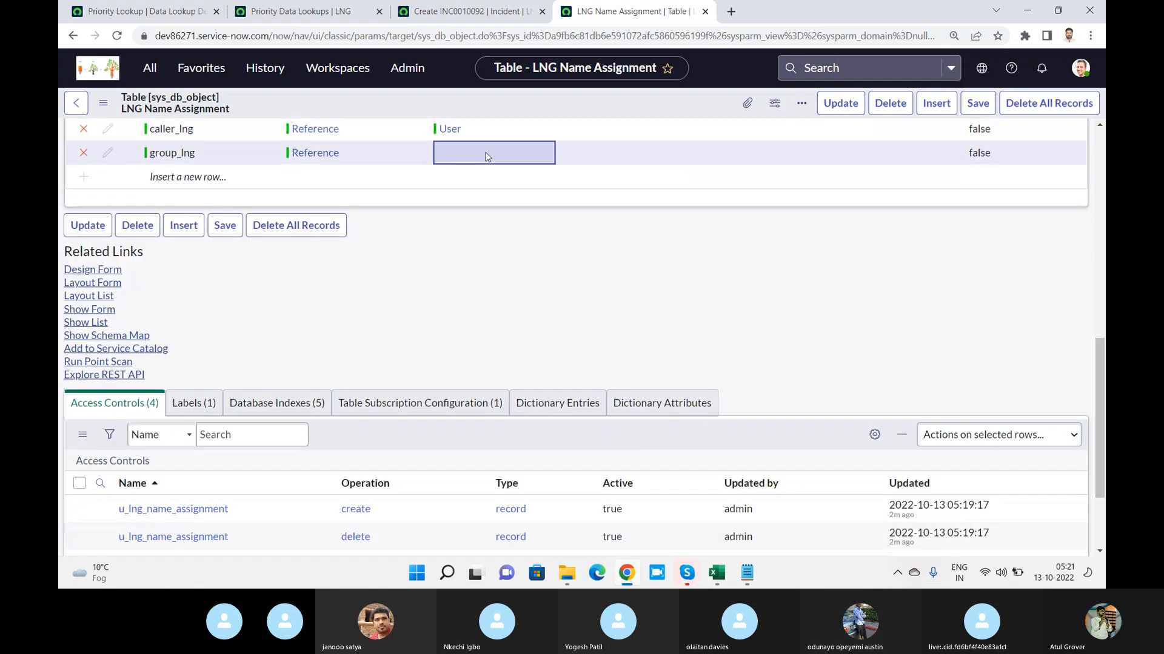
{"action": "type", "text": "group"}
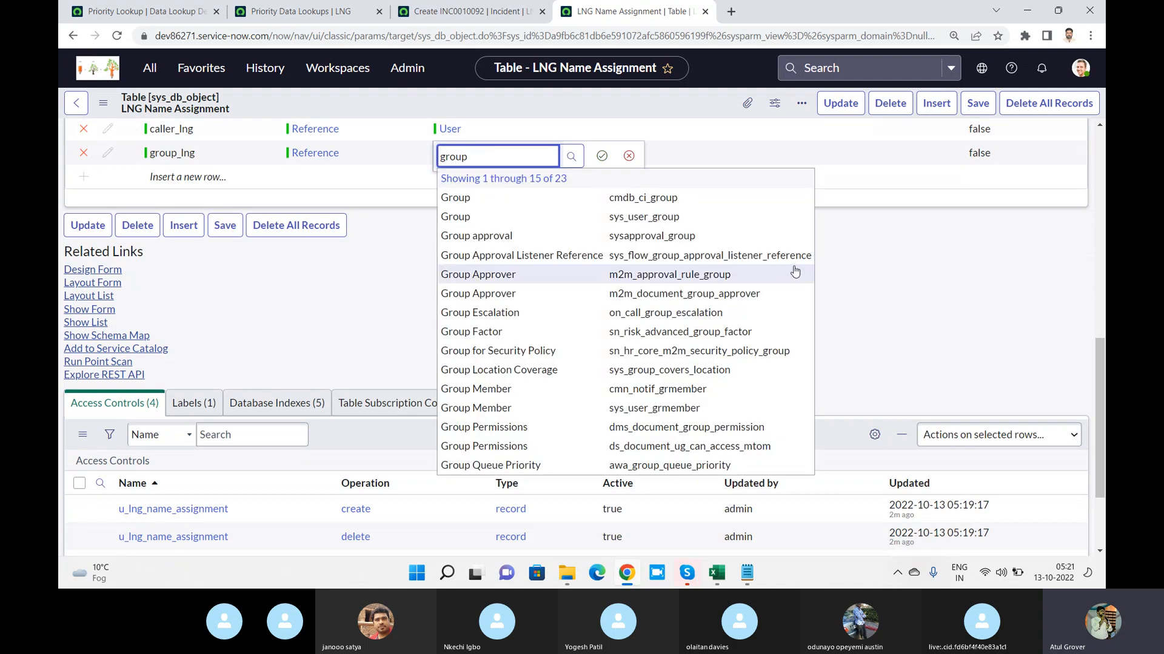
{"action": "left_click", "coordinate": [659, 217]}
{"action": "left_click", "coordinate": [603, 156]}
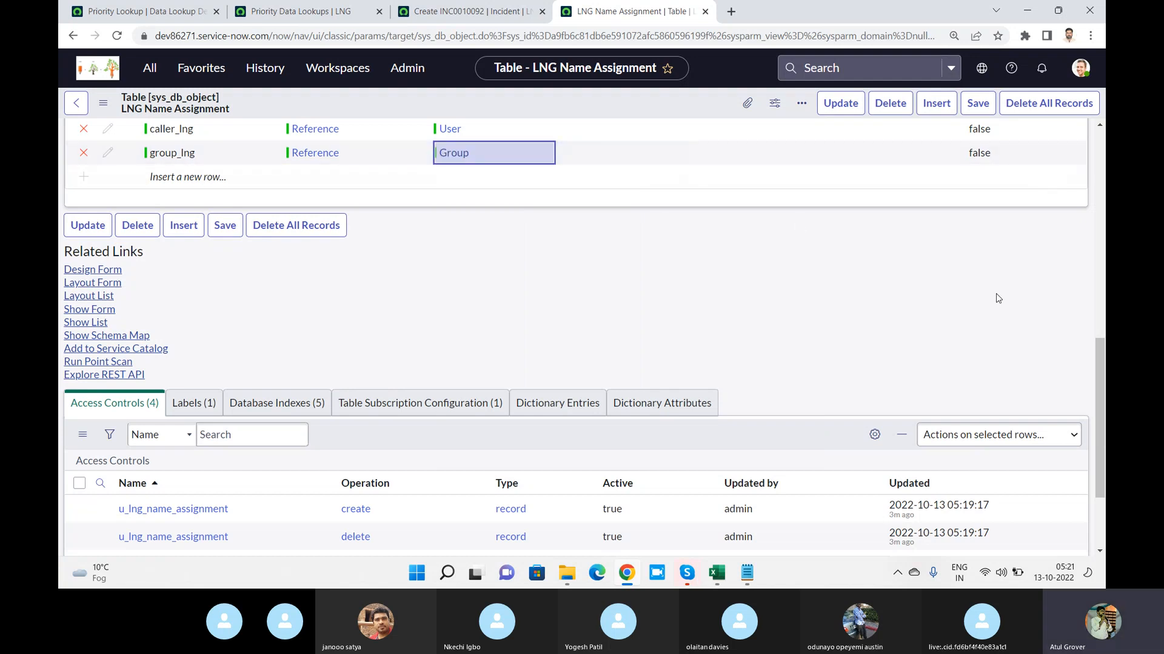
Save the LNG Name Assignment table with the new caller_lng and group_lng columns
{"action": "scroll", "coordinate": [1098, 364], "scroll_direction": "up", "scroll_amount": 2}
{"action": "scroll", "coordinate": [576, 333], "scroll_direction": "up", "scroll_amount": 3}
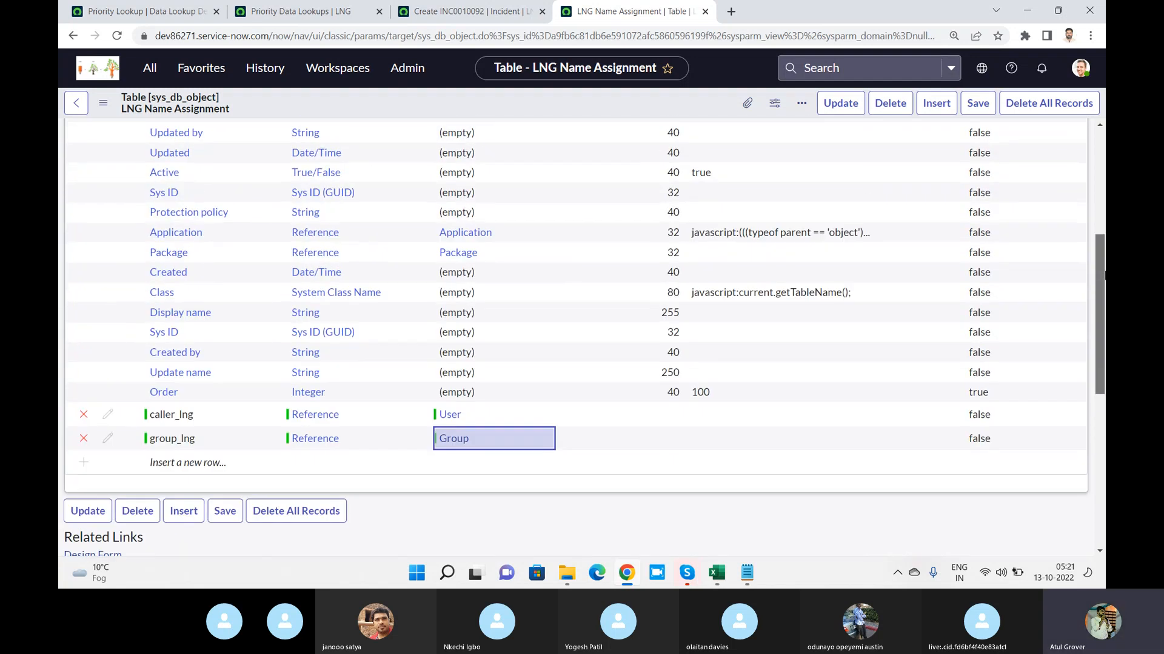
{"action": "left_click", "coordinate": [976, 106]}
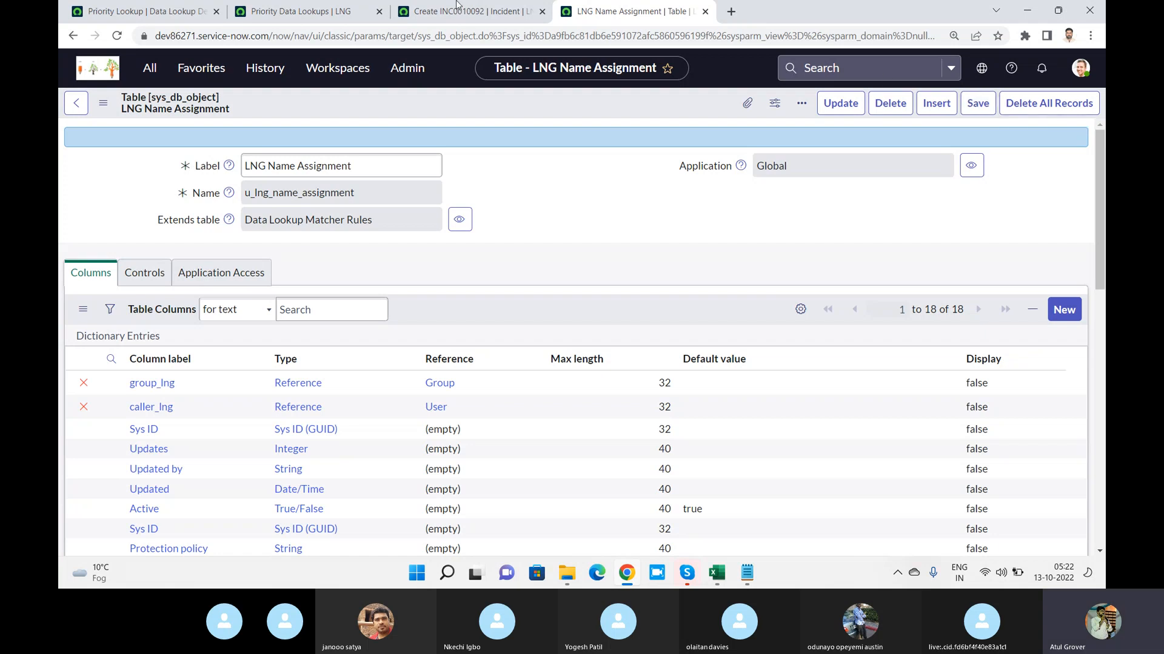
Glance at the Priority Data Lookups list for comparison, and open the LNG Name Assignments list from the navigator using the filter lng
{"action": "left_click", "coordinate": [285, 11]}
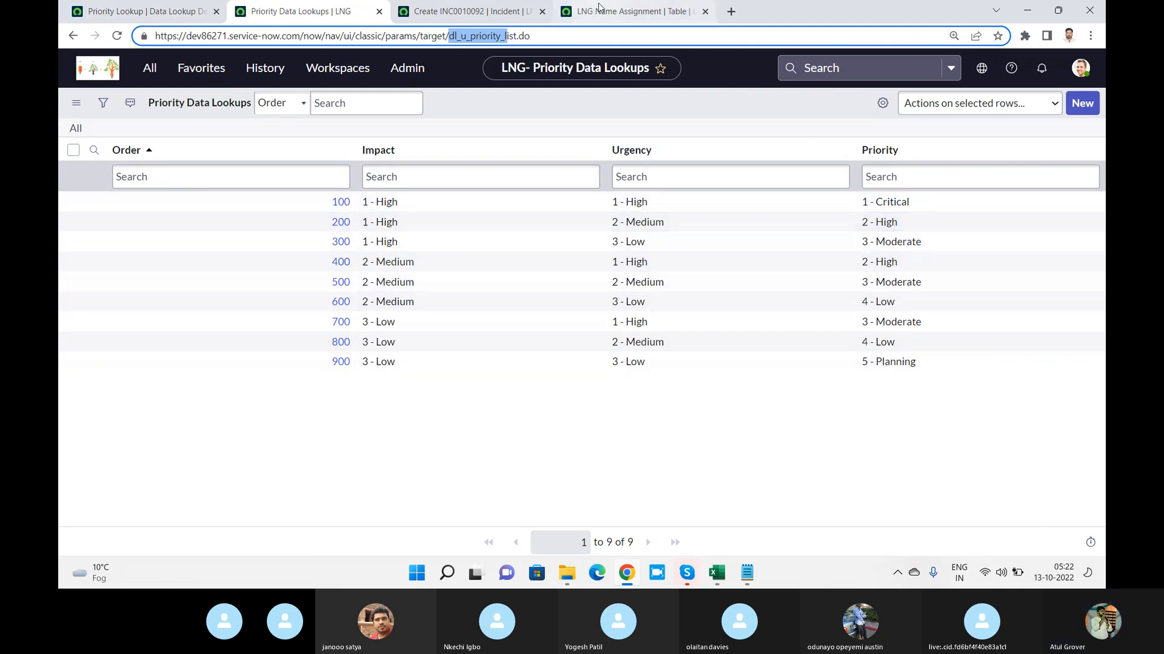
{"action": "left_click", "coordinate": [625, 13]}
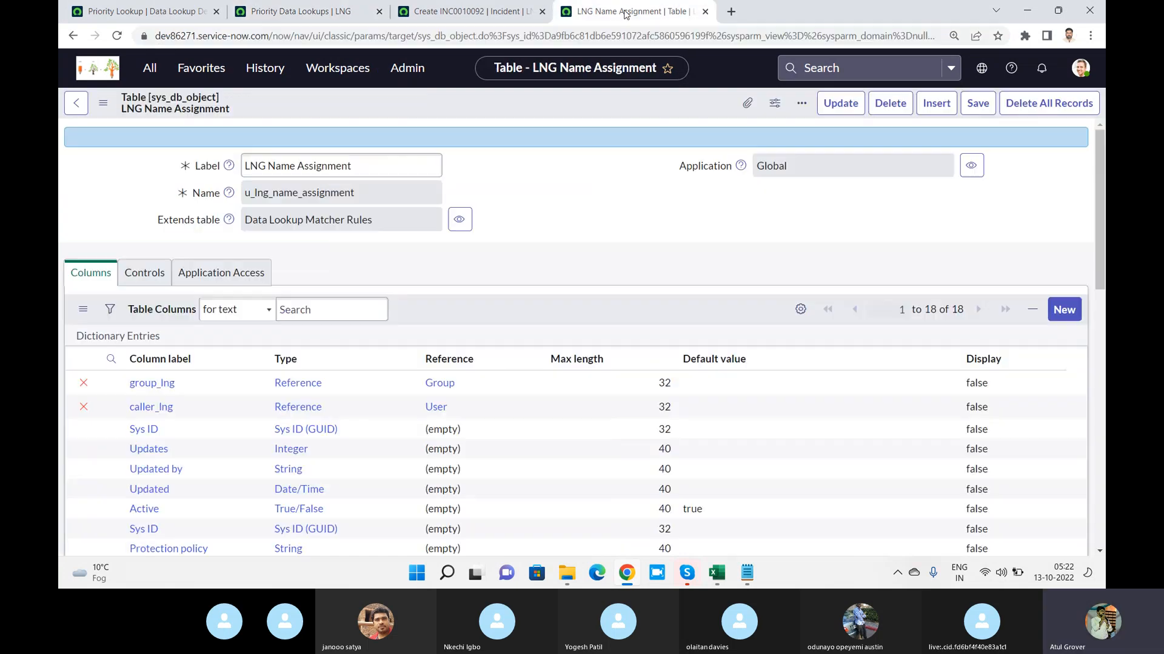
{"action": "left_click", "coordinate": [150, 68]}
{"action": "left_click", "coordinate": [161, 112]}
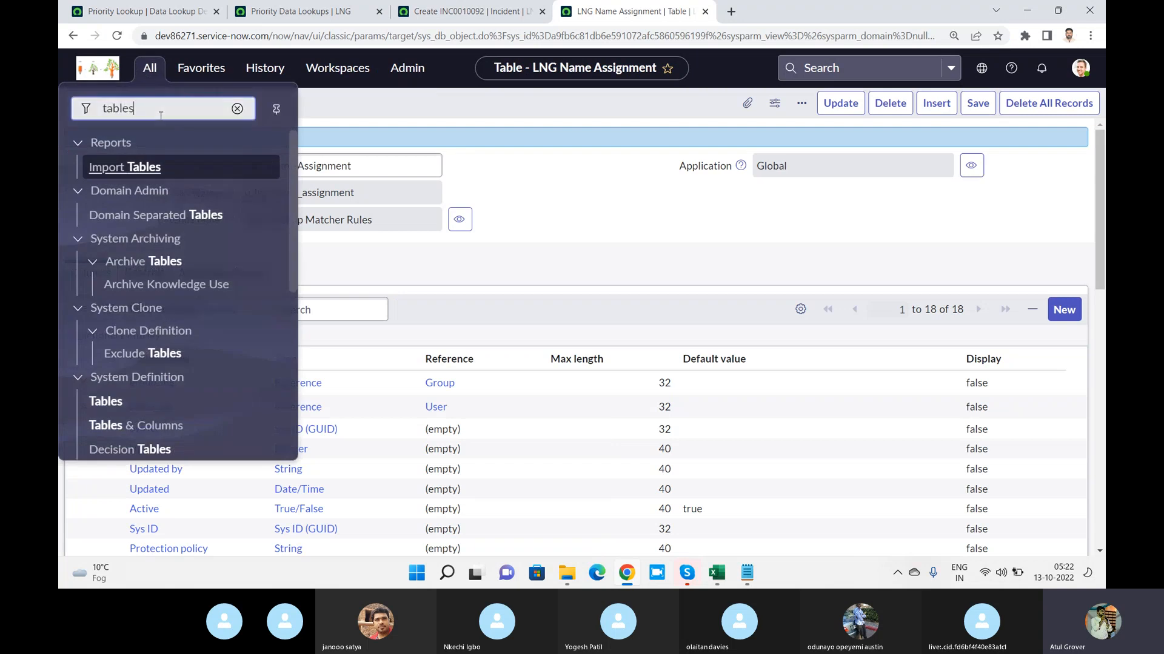
{"action": "key", "text": "ctrl+a"}
{"action": "type", "text": "lng"}
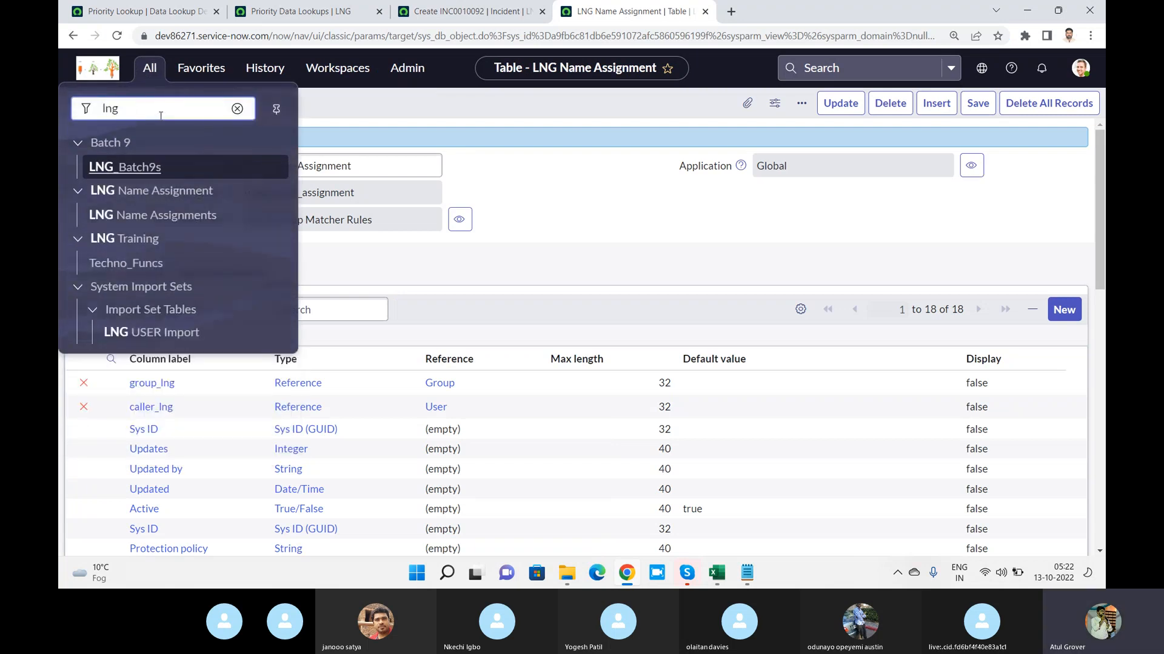
{"action": "left_click", "coordinate": [152, 218]}
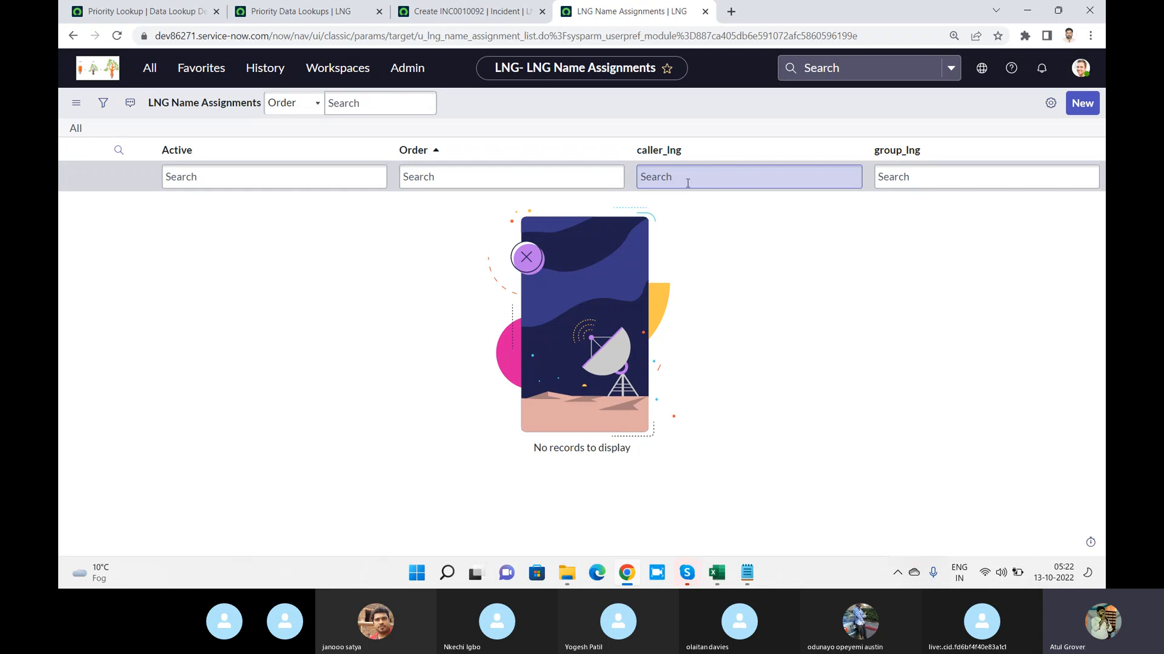
Create and submit an LNG Name Assignment record with the first user as caller_lng and Incident Management as group_lng
{"action": "left_click", "coordinate": [1076, 105]}
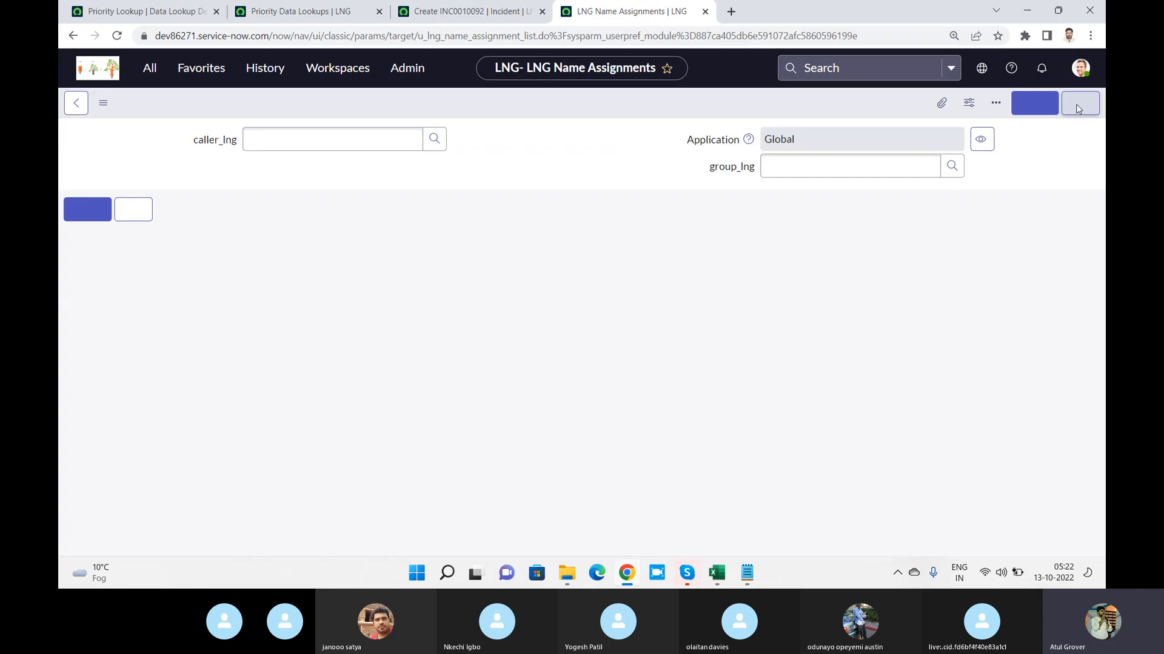
{"action": "left_click", "coordinate": [341, 139]}
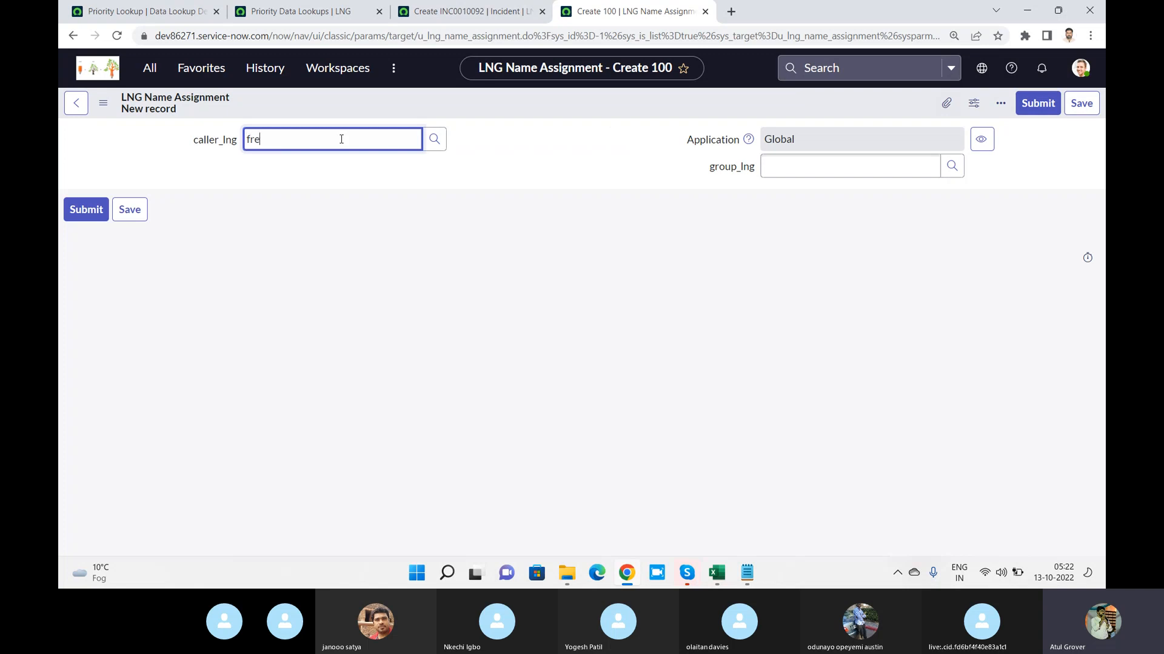
{"action": "left_click", "coordinate": [331, 201]}
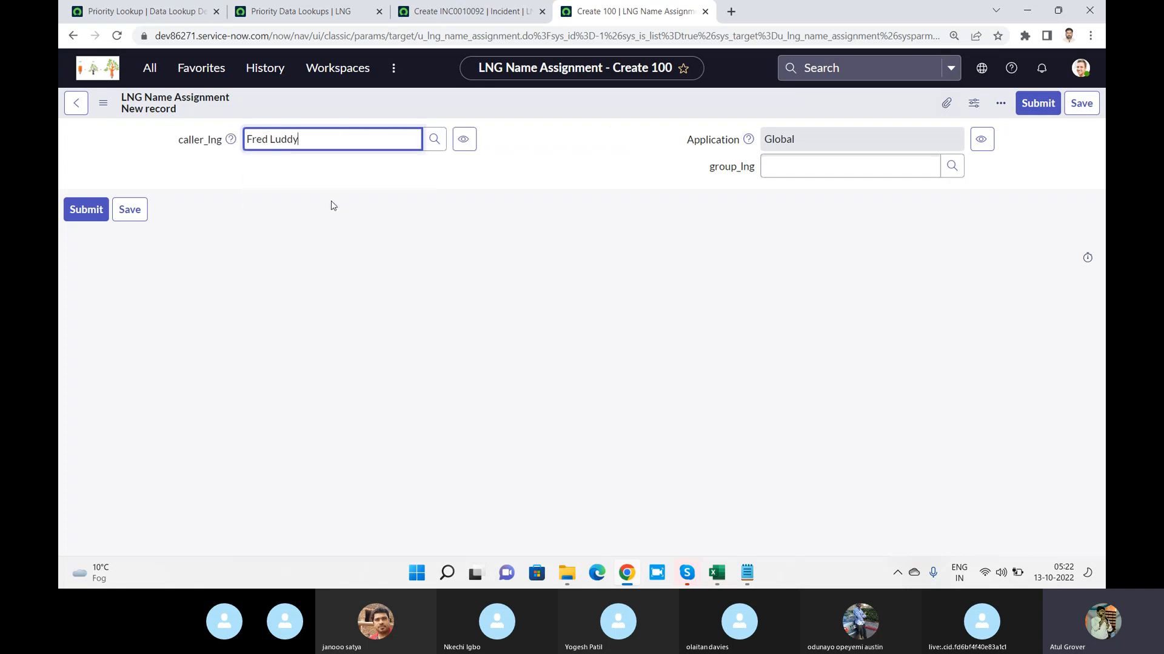
{"action": "left_click", "coordinate": [811, 169]}
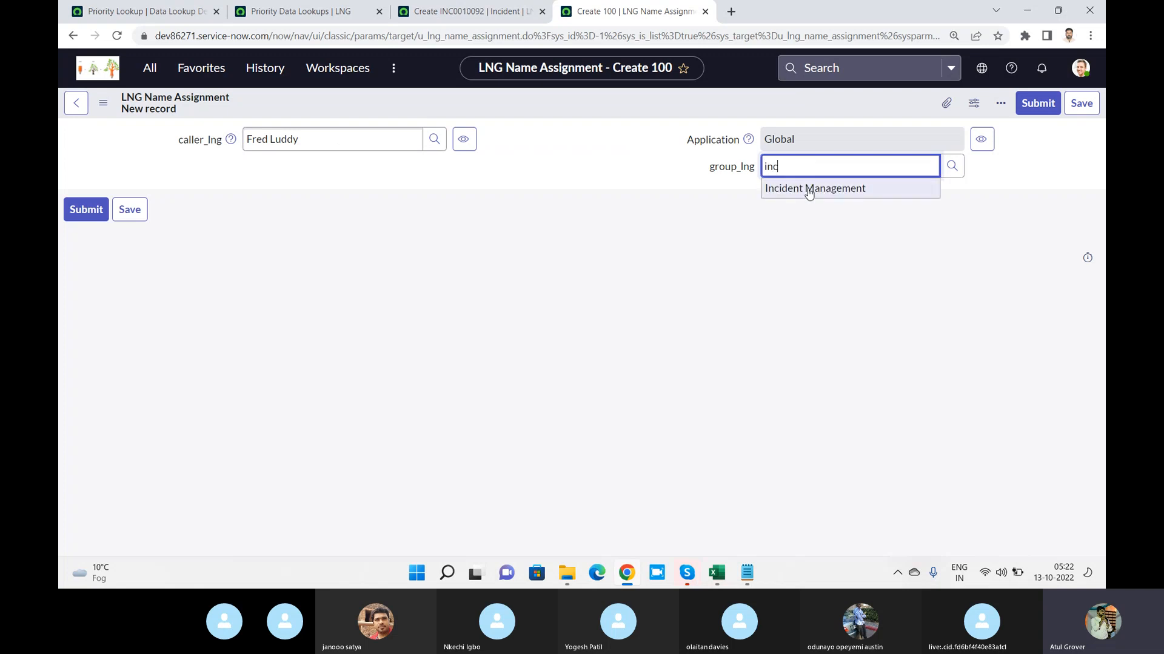
{"action": "left_click", "coordinate": [808, 187]}
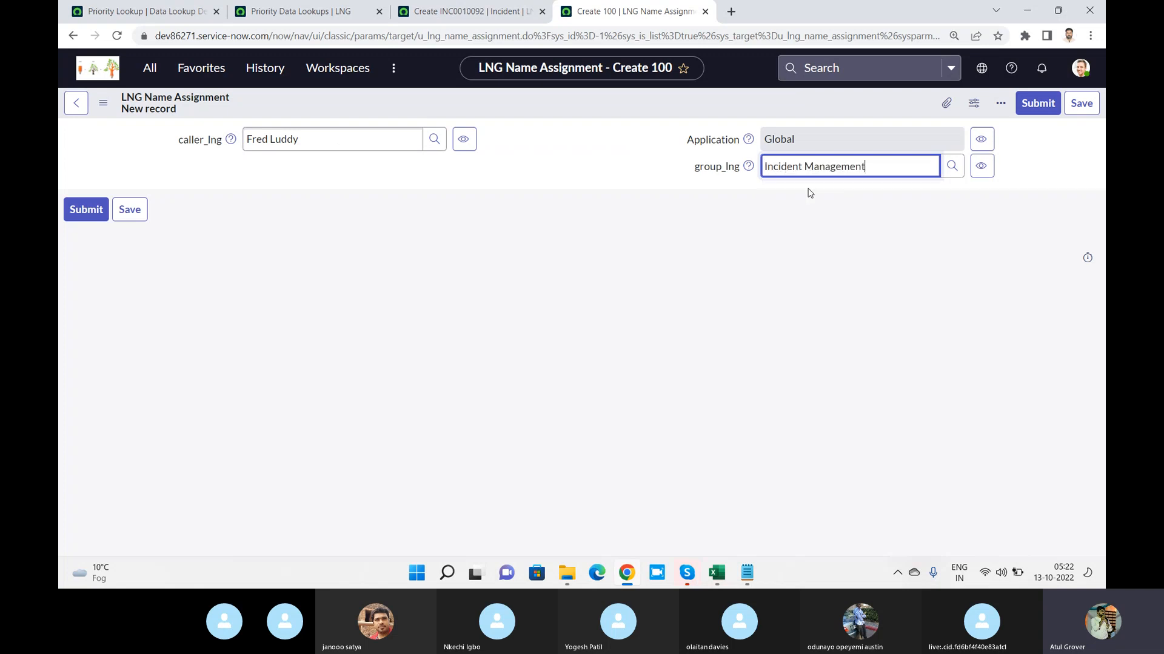
{"action": "left_click", "coordinate": [1050, 105]}
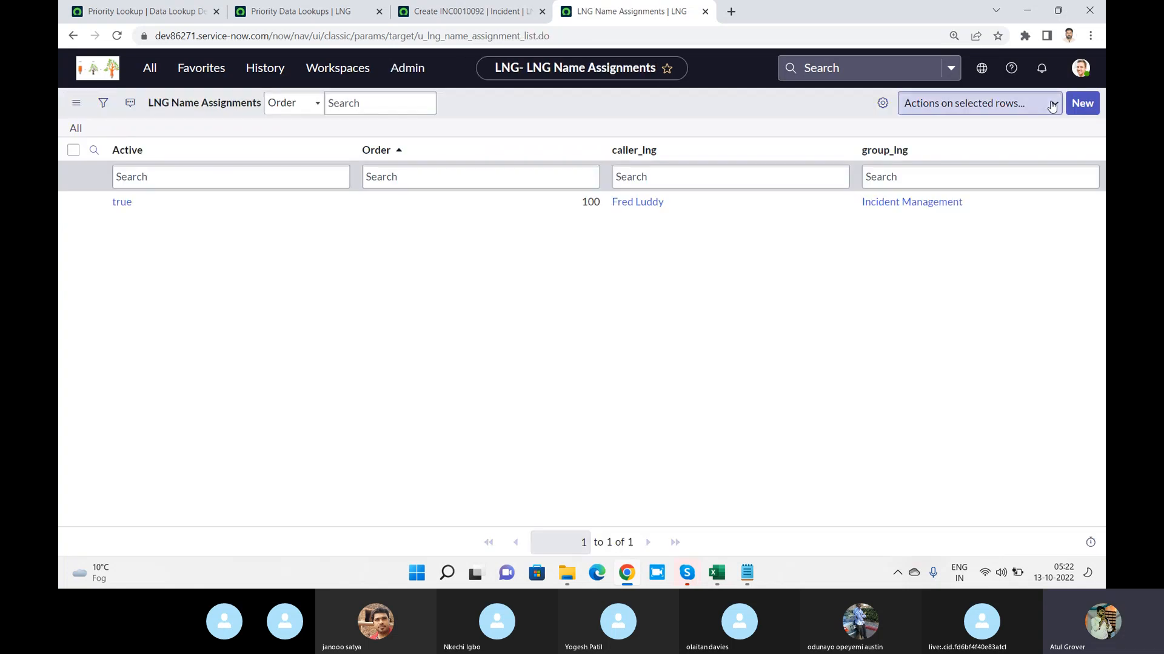
Start a second LNG Name Assignment record and fill caller_lng with the user found by a partial name search
{"action": "left_click", "coordinate": [1081, 103]}
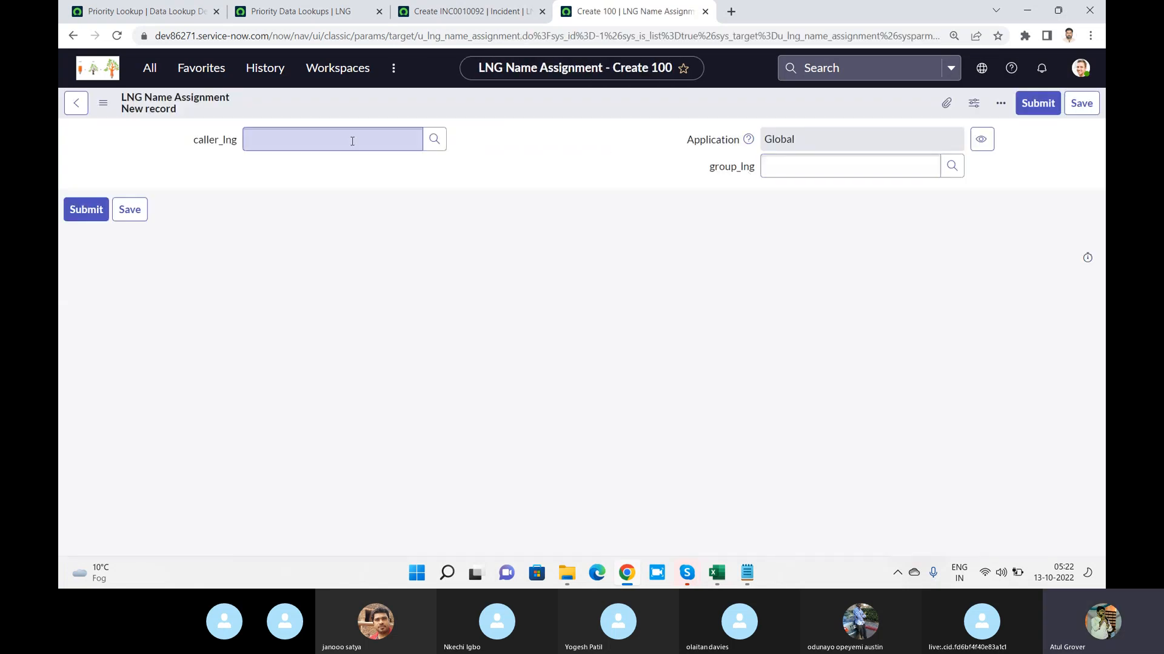
{"action": "left_click", "coordinate": [352, 141]}
{"action": "type", "text": "shy"}
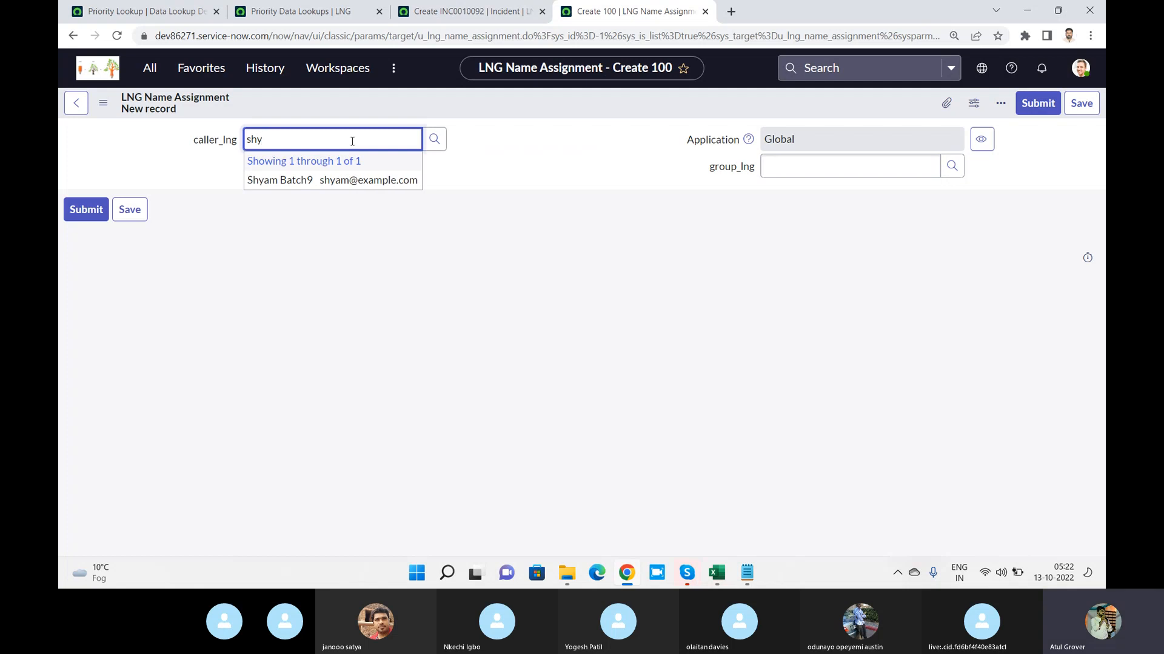
{"action": "left_click", "coordinate": [347, 180]}
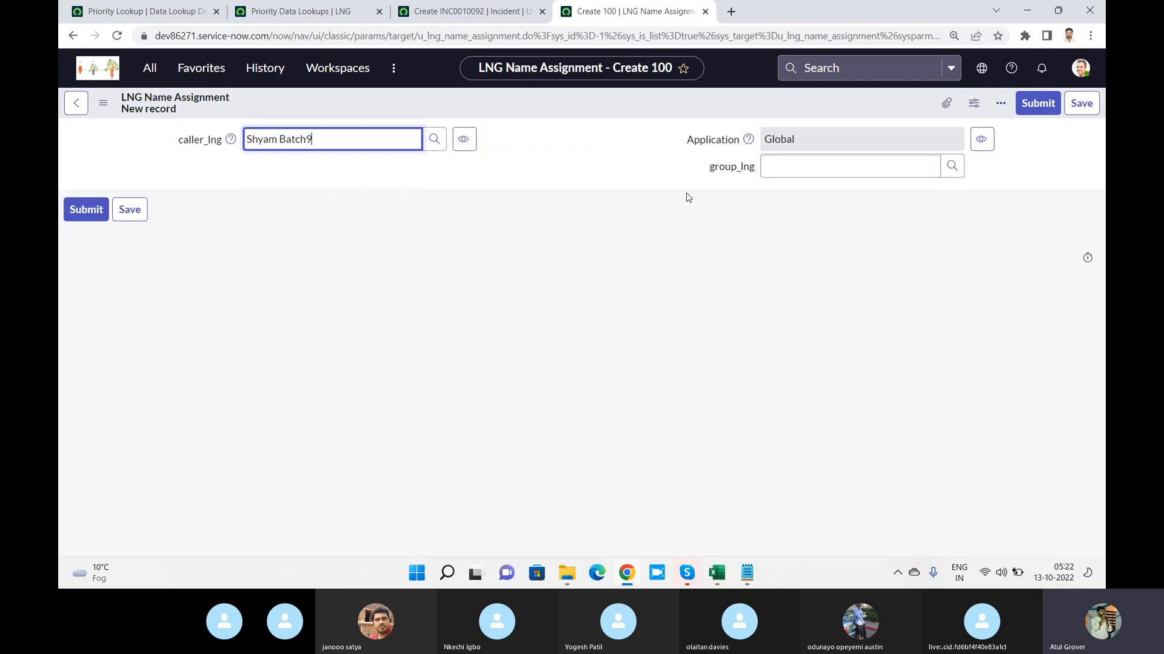
Set group_lng to Change Management on the second LNG Name Assignment record and submit it
{"action": "left_click", "coordinate": [783, 174]}
{"action": "type", "text": "Maj"}
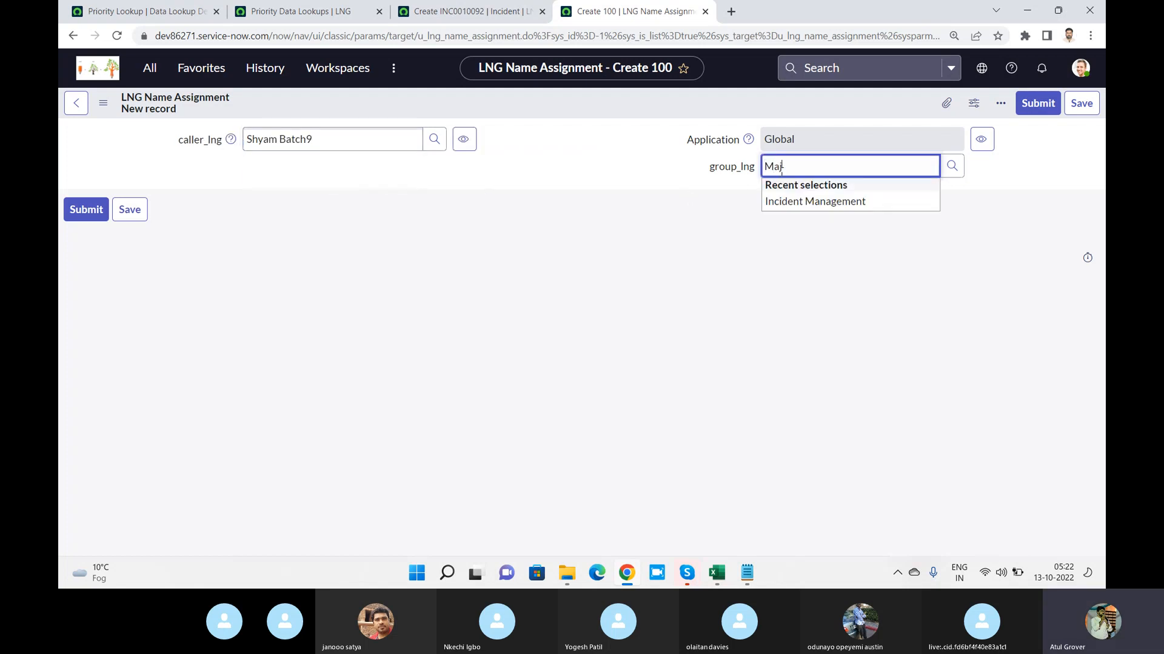
{"action": "key", "text": "BackSpace"}
{"action": "key", "text": "BackSpace"}
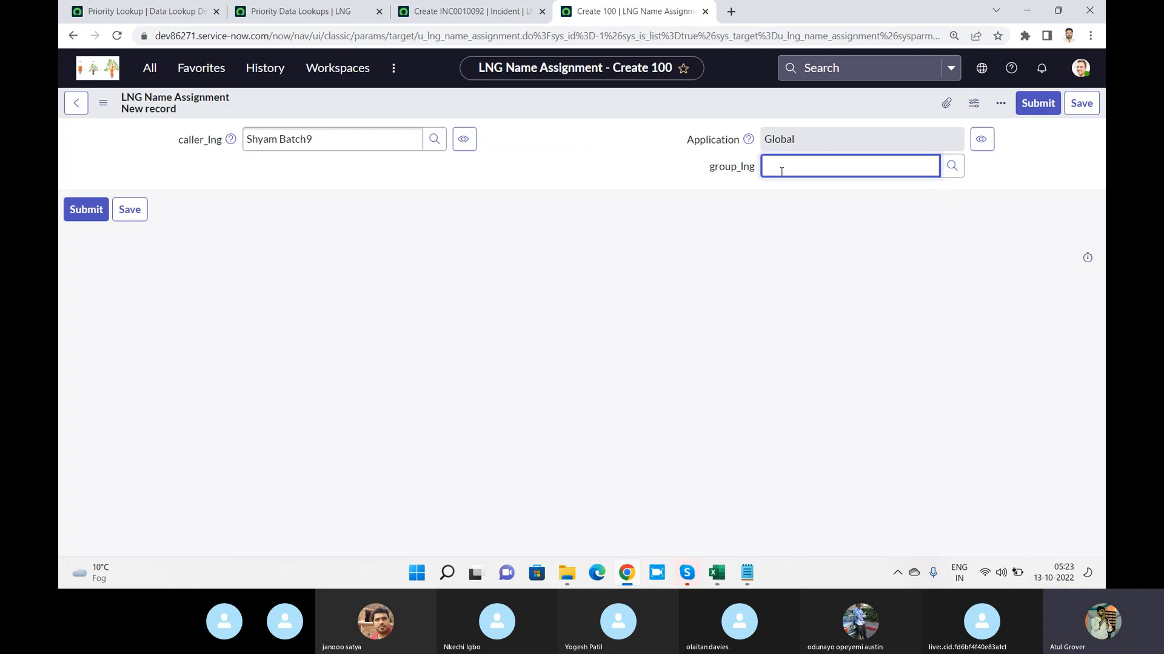
{"action": "type", "text": "*"}
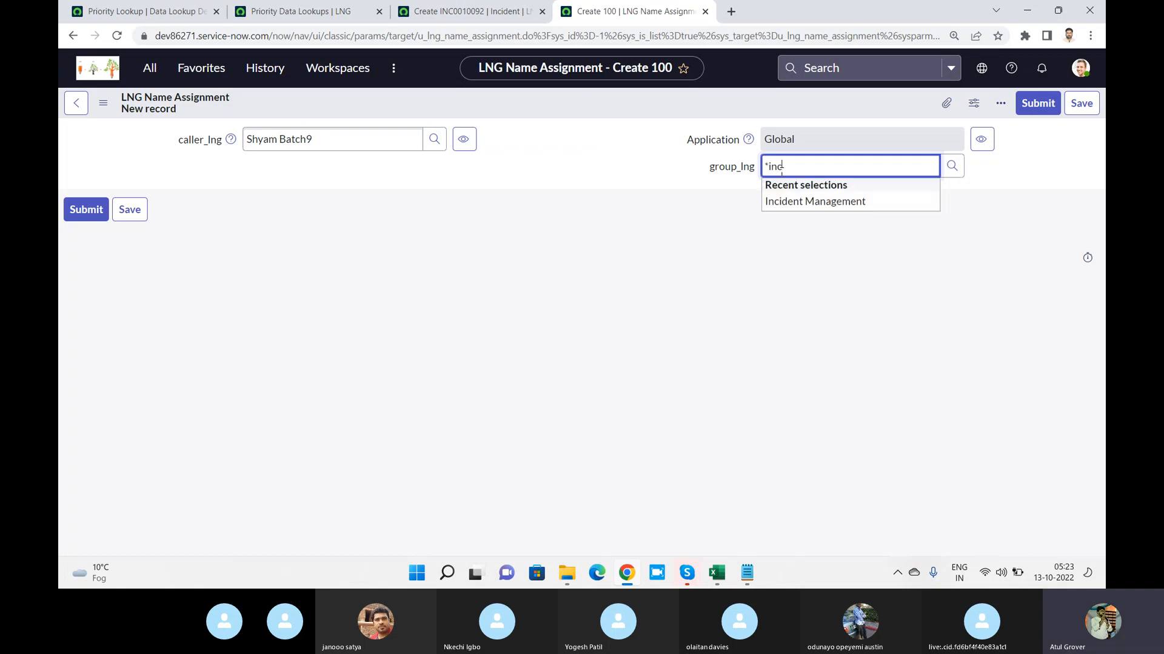
{"action": "key", "text": "BackSpace"}
{"action": "key", "text": "BackSpace"}
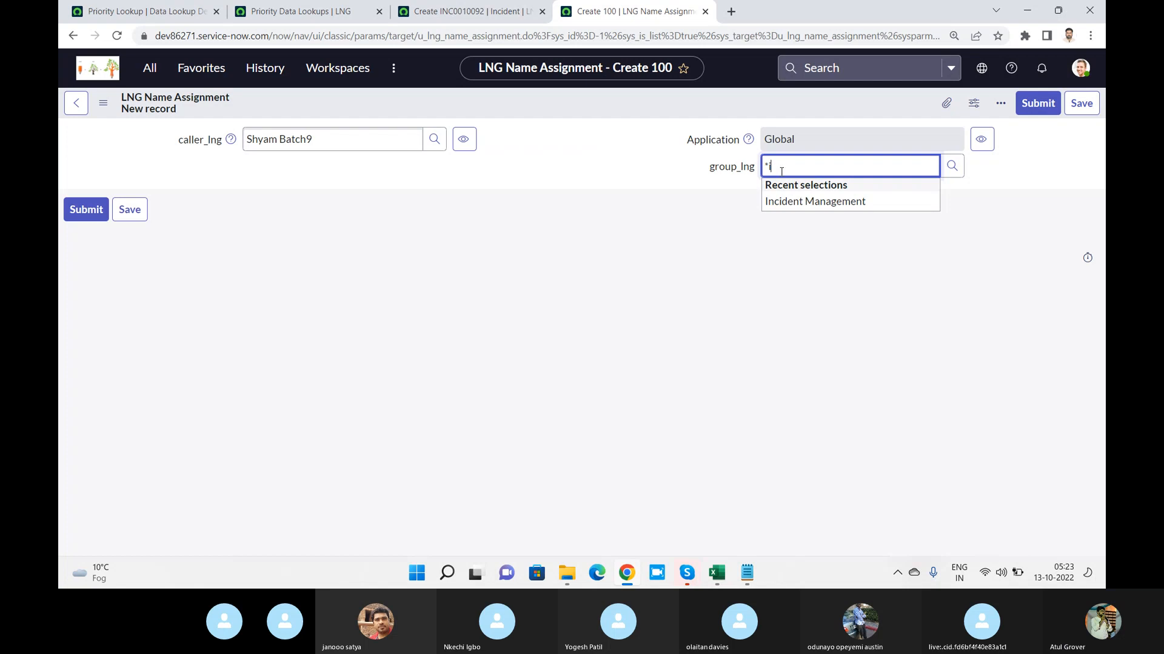
{"action": "key", "text": "BackSpace"}
{"action": "type", "text": "chang"}
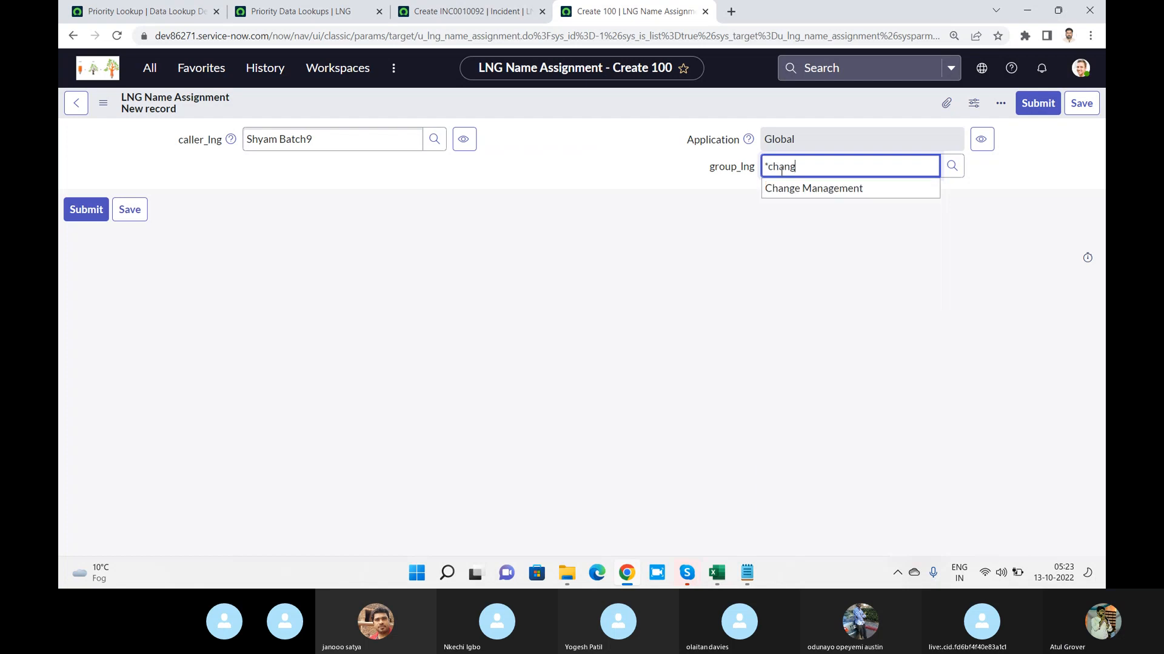
{"action": "left_click", "coordinate": [802, 191]}
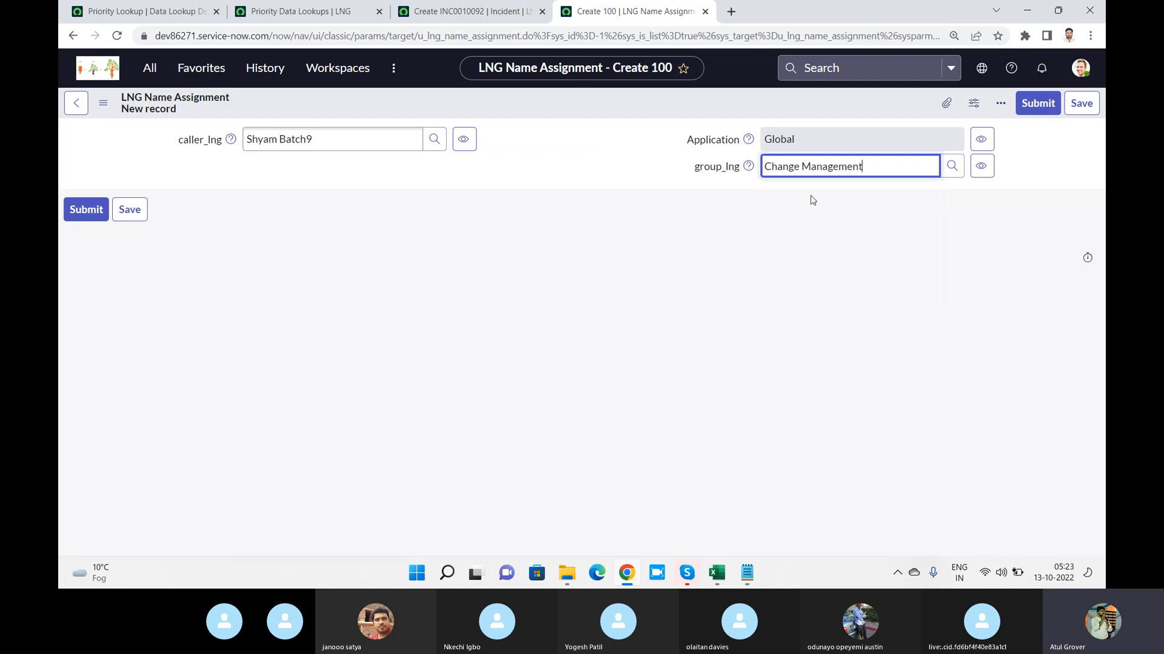
{"action": "left_click", "coordinate": [1039, 114]}
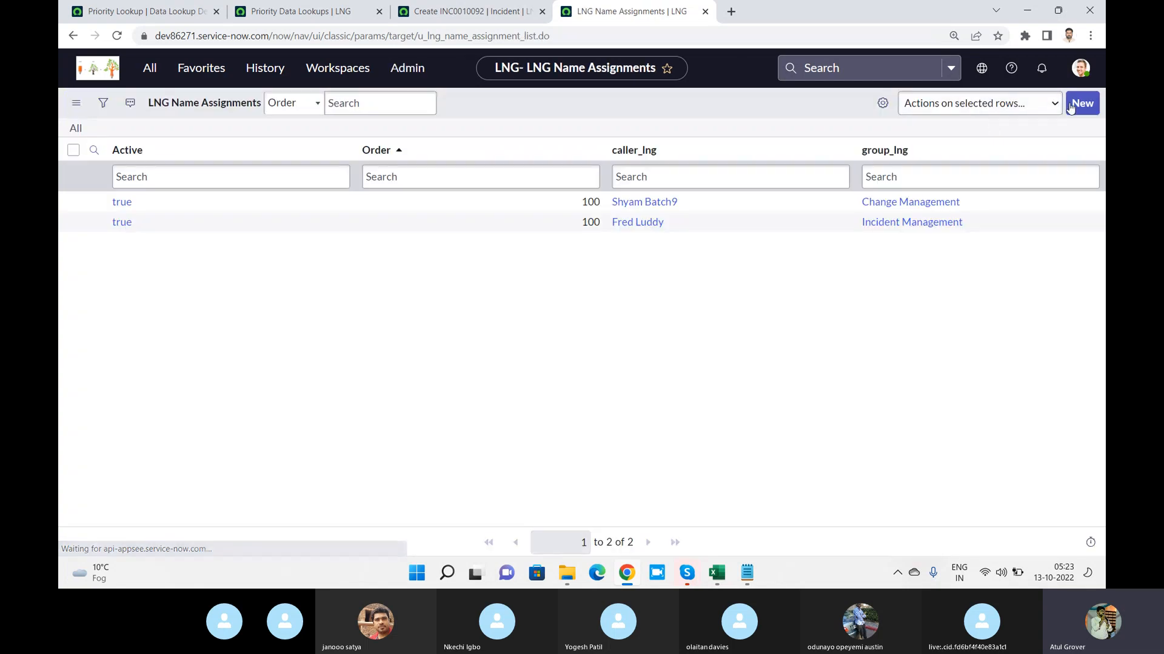
Create and submit a third LNG Name Assignment record with the Batch9 user found by first name as caller_lng and Application Development as group_lng
{"action": "left_click", "coordinate": [1090, 106]}
{"action": "left_click", "coordinate": [406, 140]}
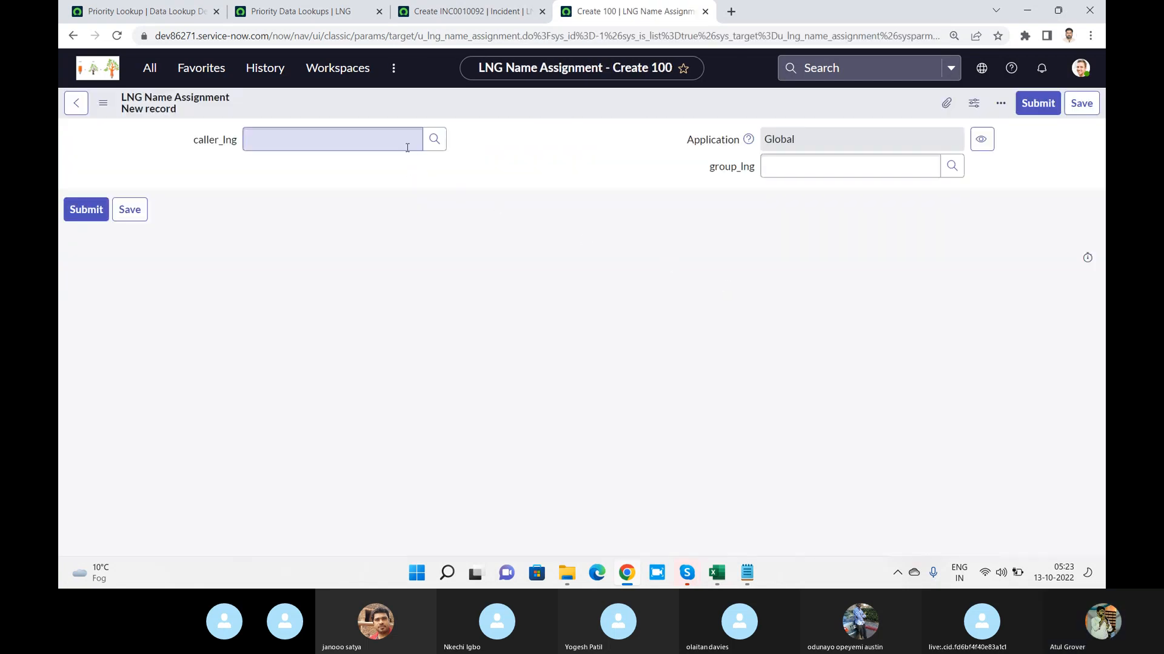
{"action": "type", "text": "jimmy"}
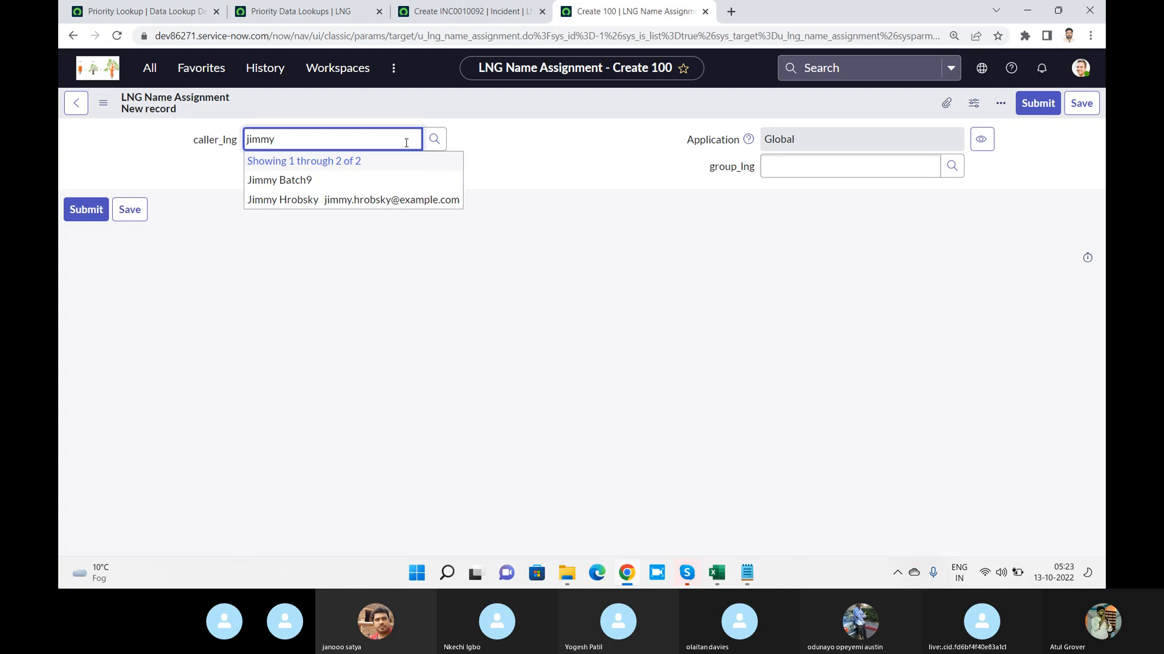
{"action": "left_click", "coordinate": [303, 185]}
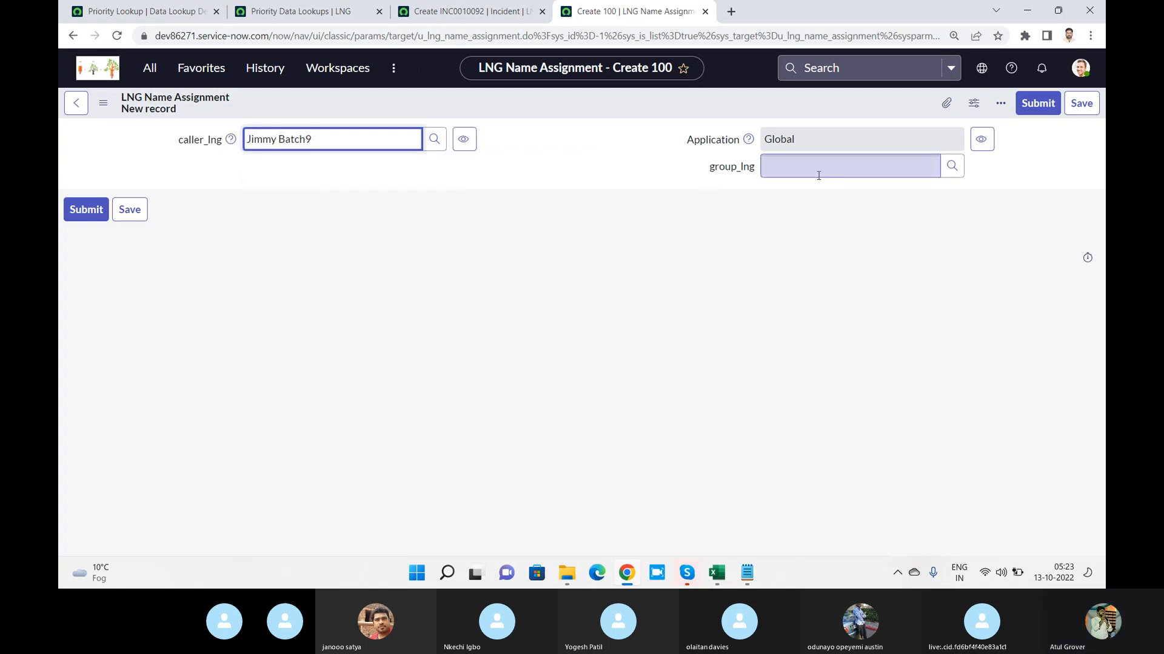
{"action": "left_click", "coordinate": [818, 172]}
{"action": "type", "text": "*"}
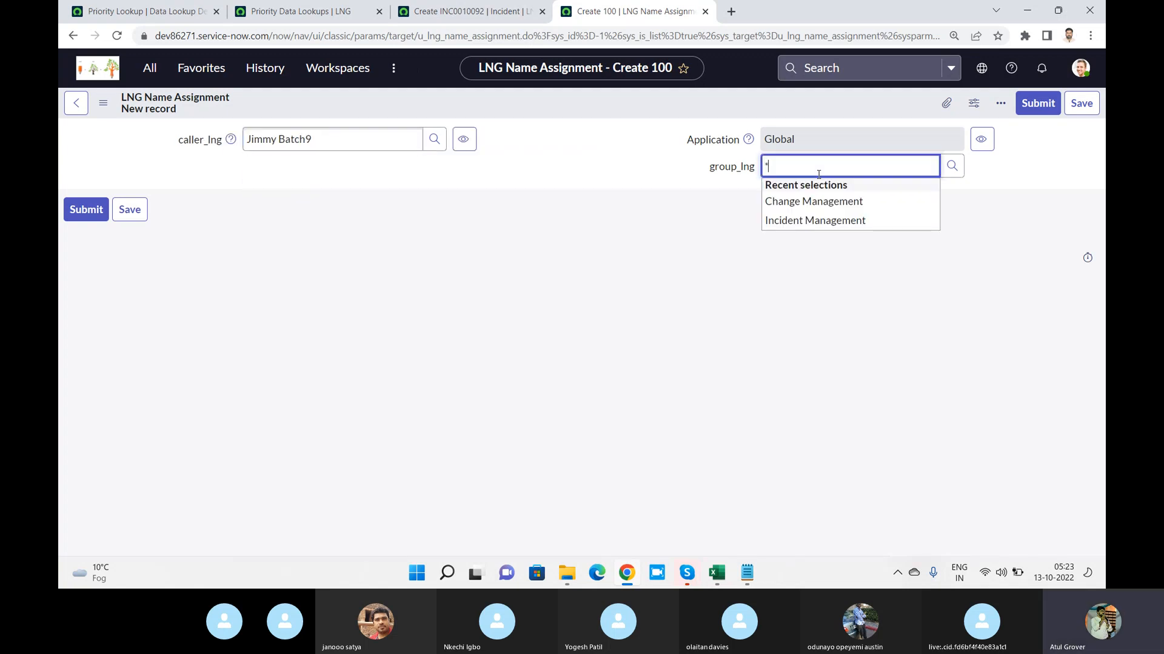
{"action": "type", "text": "Dev"}
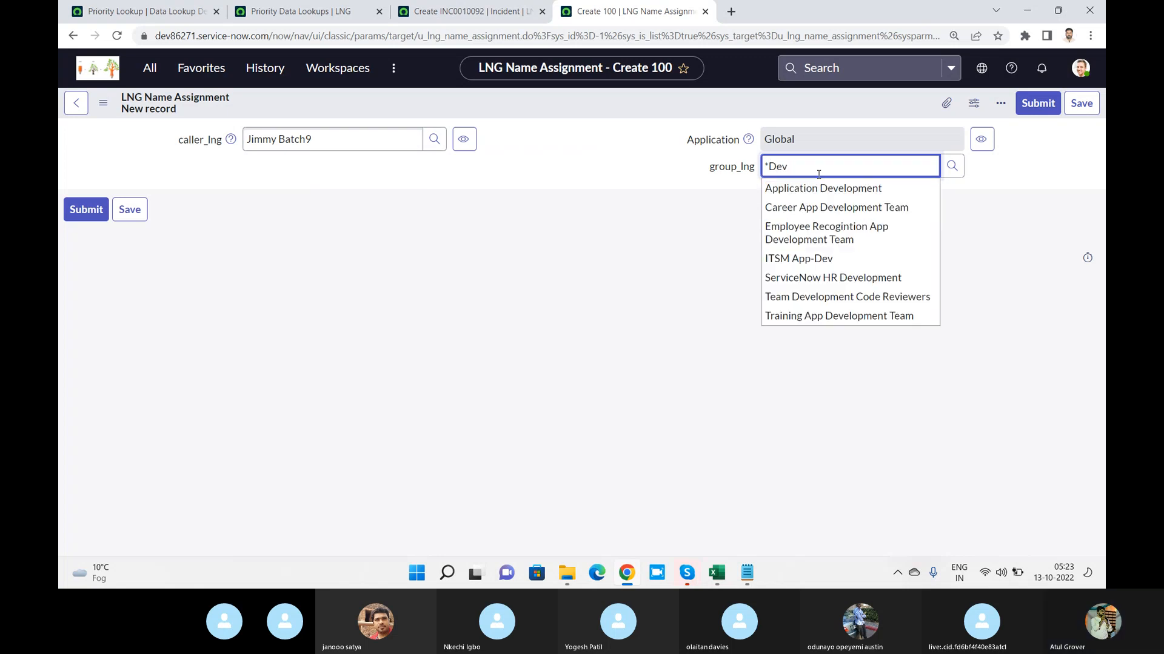
{"action": "left_click", "coordinate": [824, 189]}
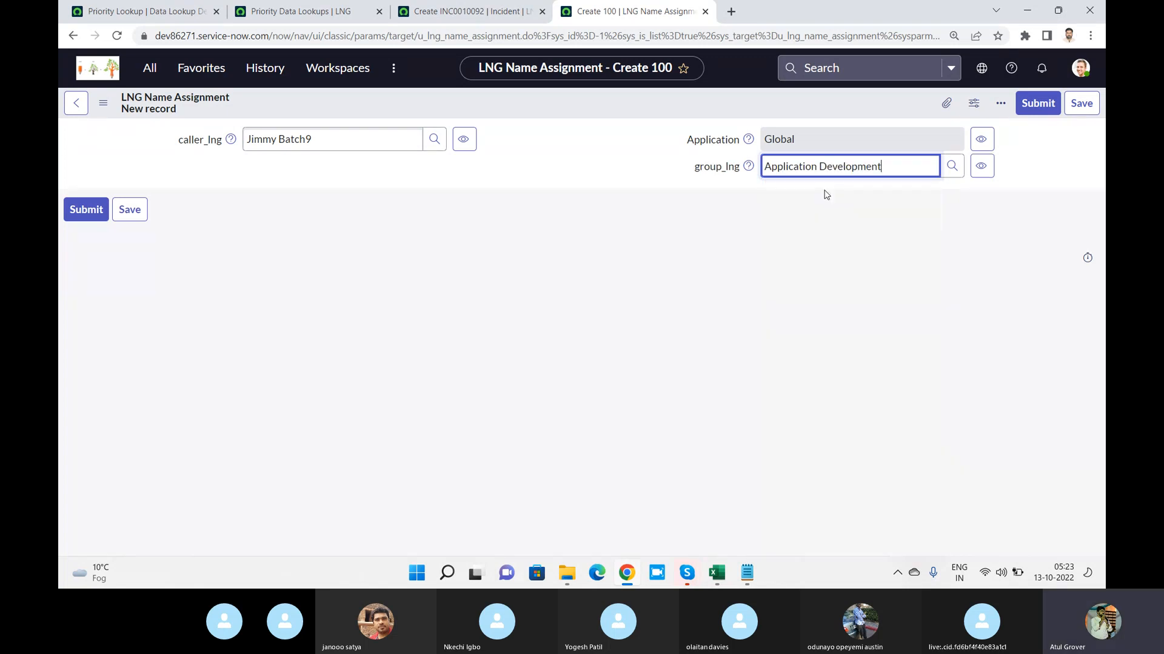
{"action": "left_click", "coordinate": [1037, 105]}
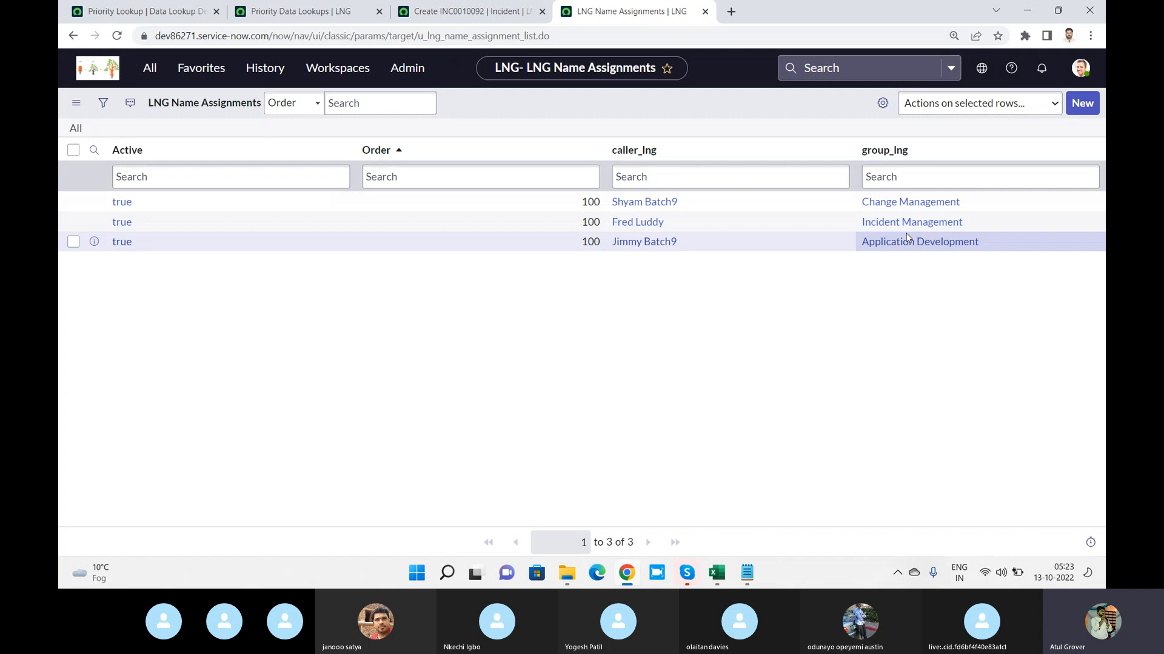
Compare the Priority Data Lookups list with the LNG Name Assignments list, and glance at the Skype call before returning to the browser
{"action": "left_click", "coordinate": [294, 12]}
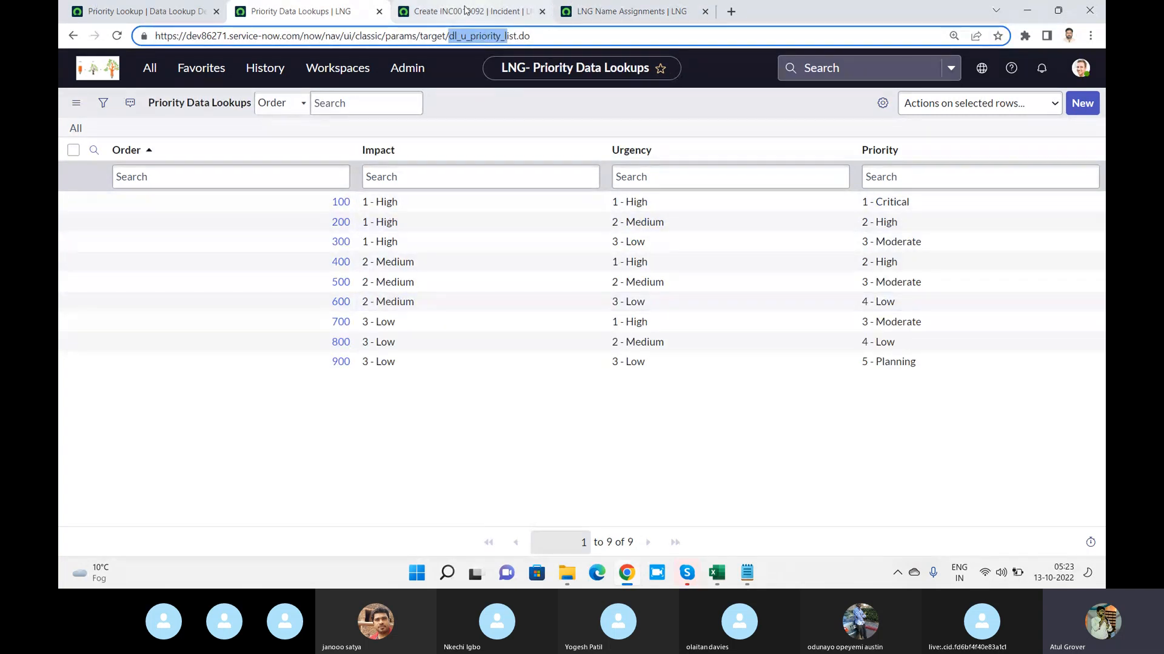
{"action": "left_click", "coordinate": [630, 12]}
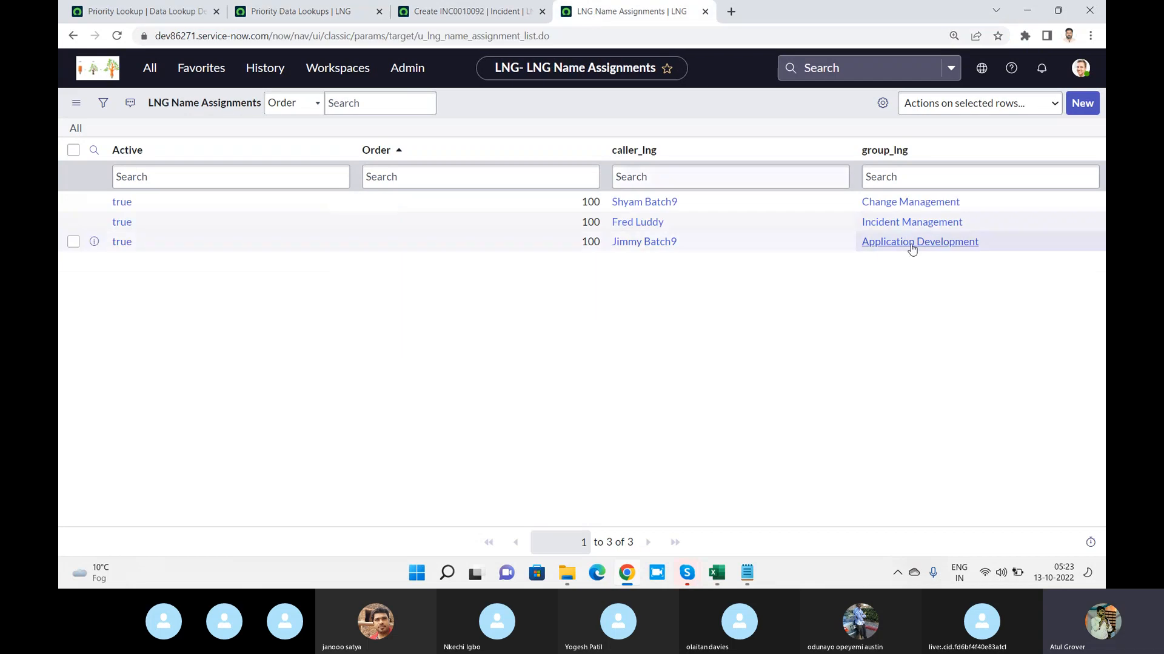
{"action": "key", "text": "alt+Tab"}
{"action": "left_click", "coordinate": [857, 230]}
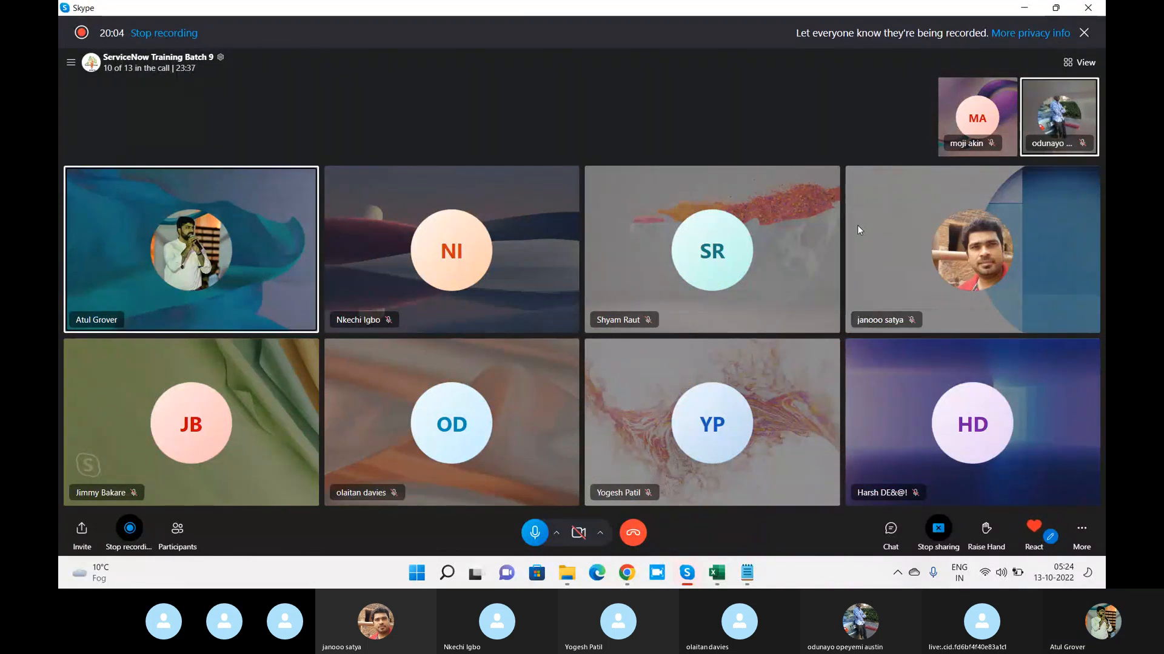
{"action": "key", "text": "alt+Tab"}
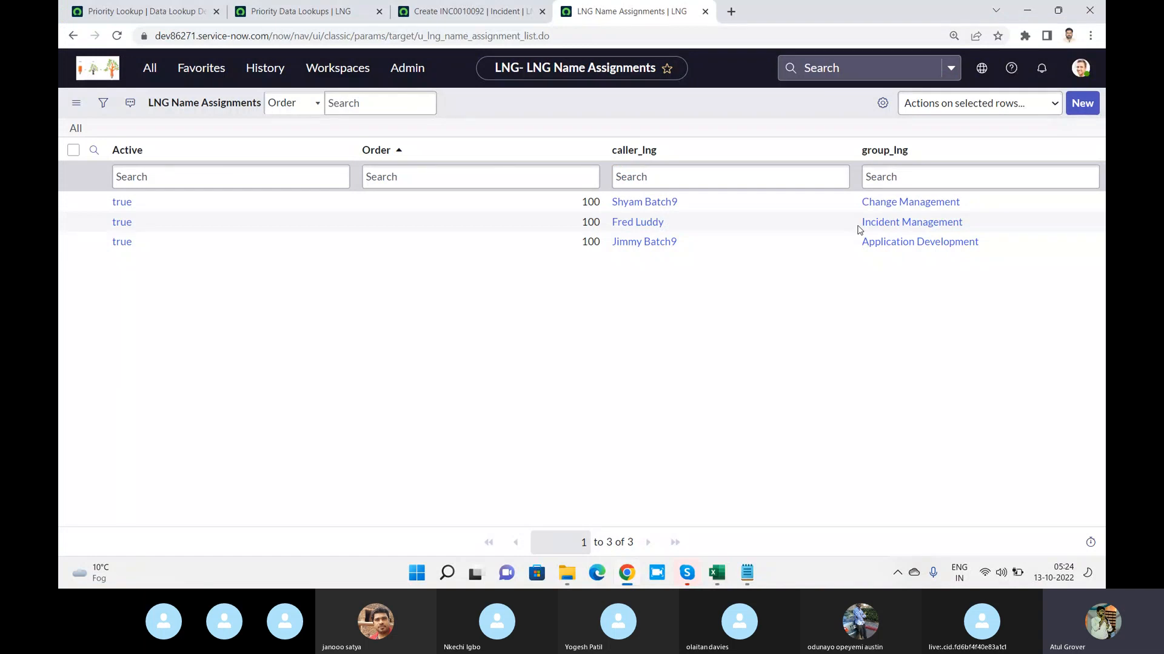
Review the Priority Lookup definition and highlight the Notepad lines on collecting songs and building the connection, returning to the browser
{"action": "left_click", "coordinate": [114, 13]}
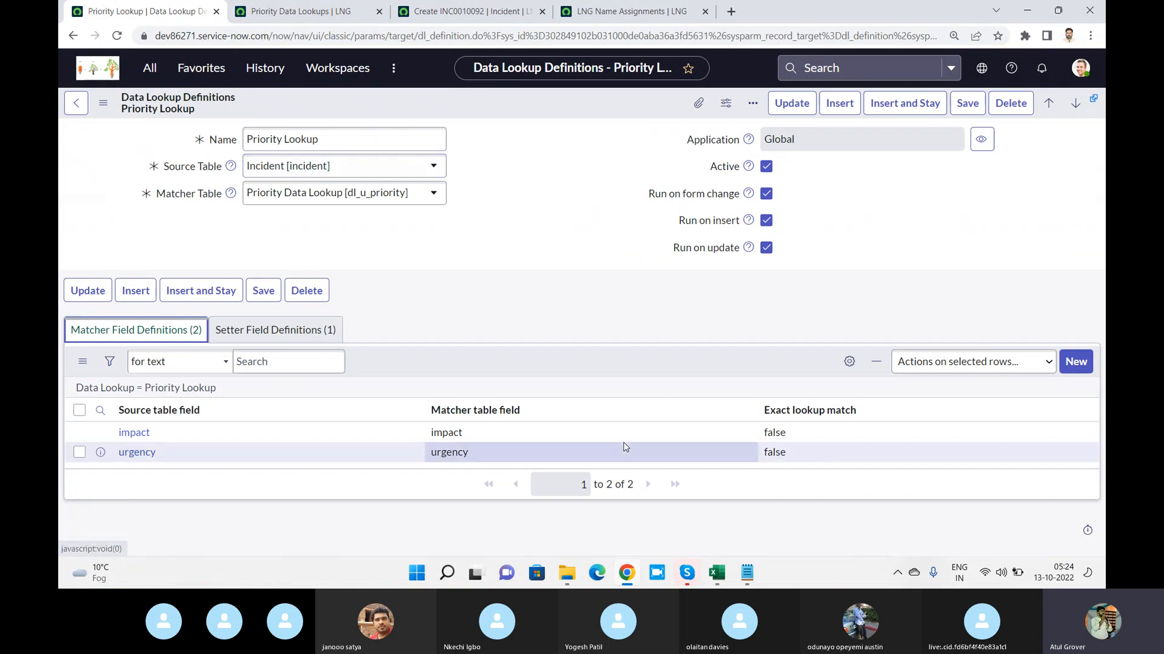
{"action": "left_click", "coordinate": [753, 577]}
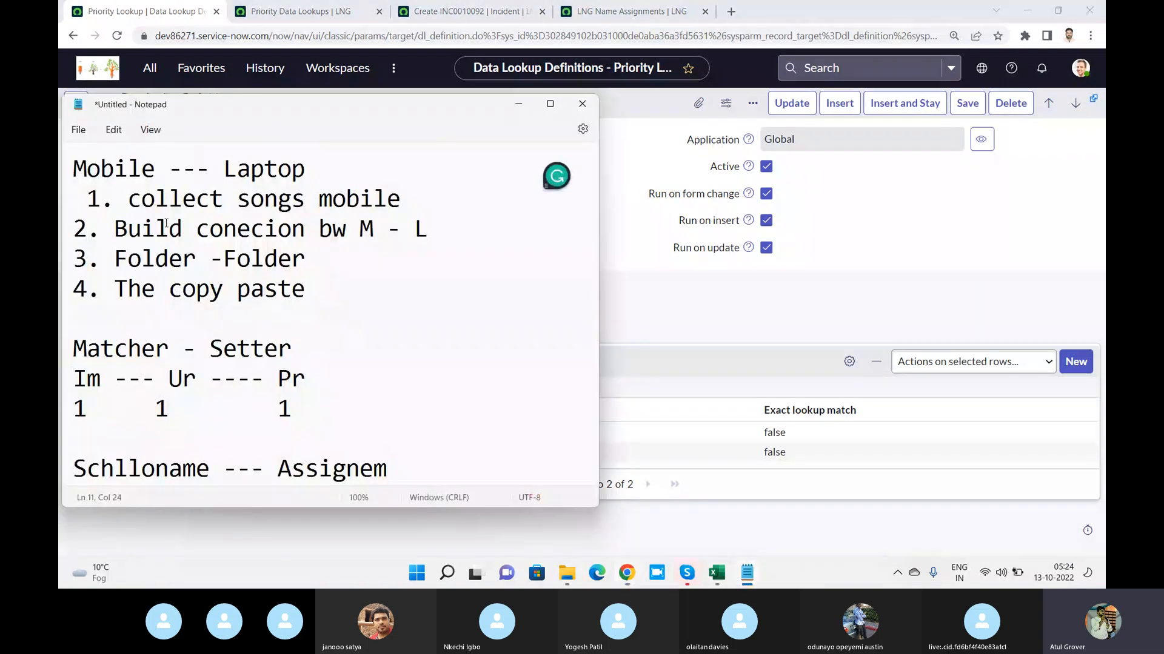
{"action": "left_click_drag", "start_coordinate": [127, 200], "coordinate": [398, 190]}
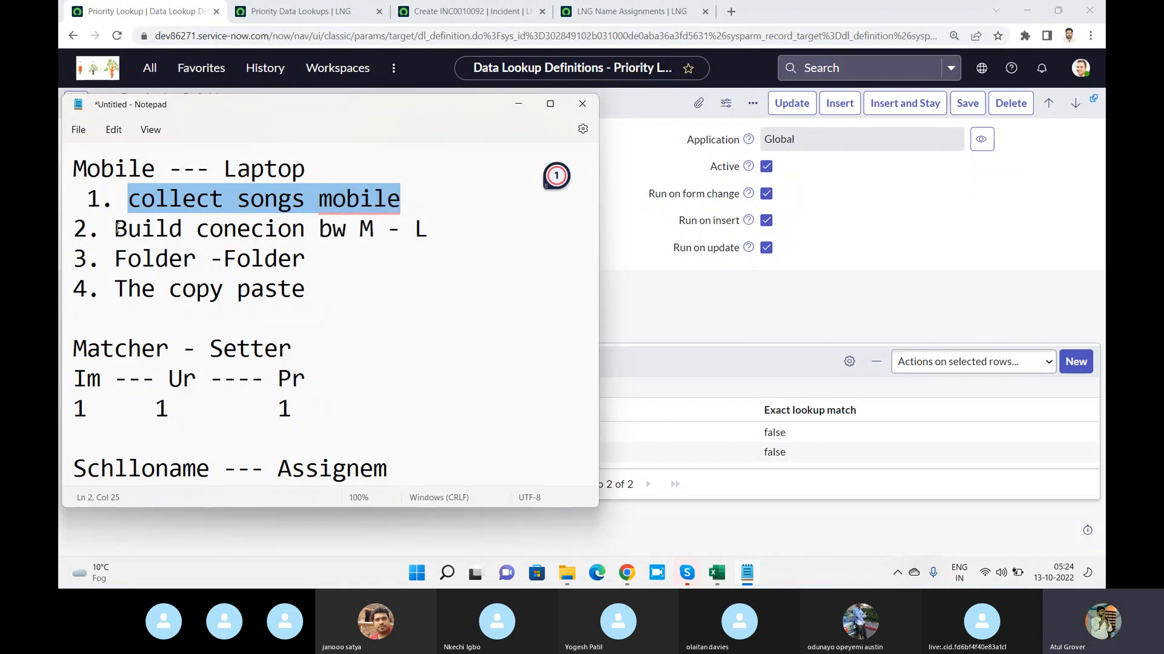
{"action": "left_click_drag", "start_coordinate": [117, 229], "coordinate": [423, 243]}
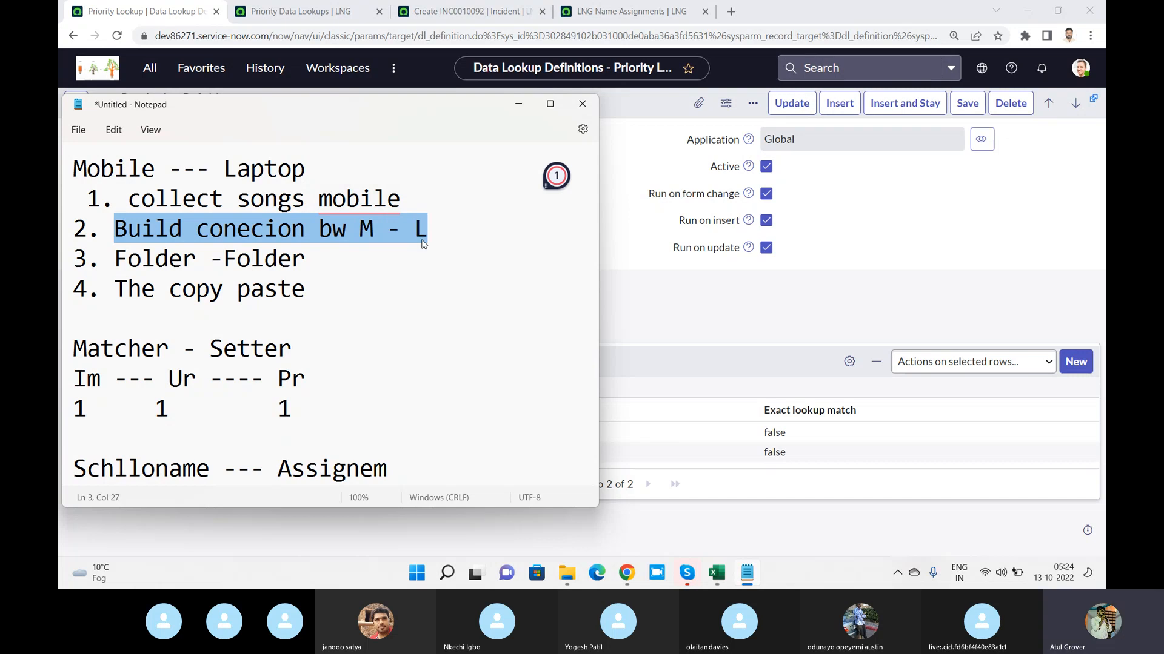
{"action": "left_click", "coordinate": [643, 275]}
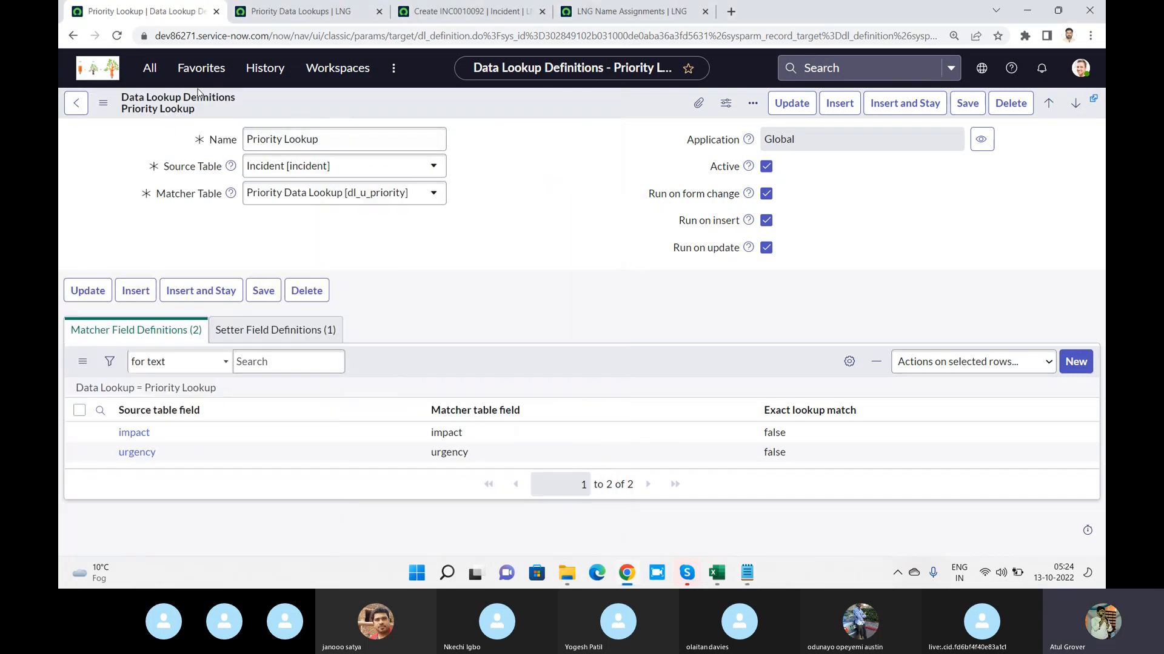
Open the Data Lookup Definitions list and start a new record of the type Data Lookup Rule
{"action": "left_click", "coordinate": [149, 67]}
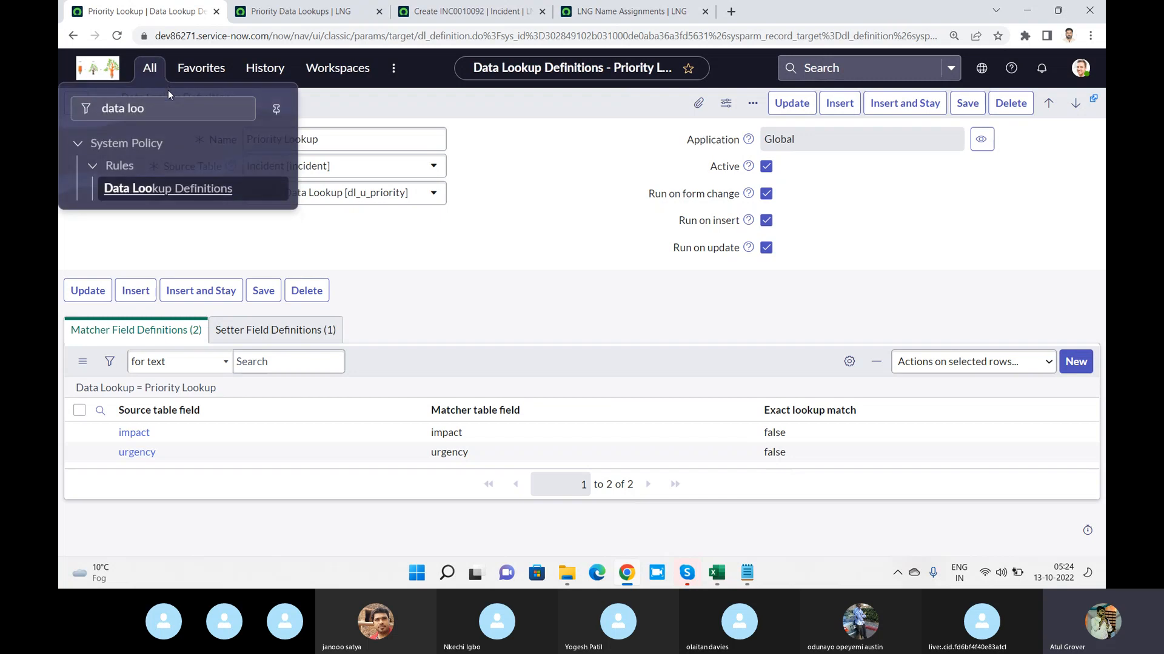
{"action": "left_click", "coordinate": [179, 190]}
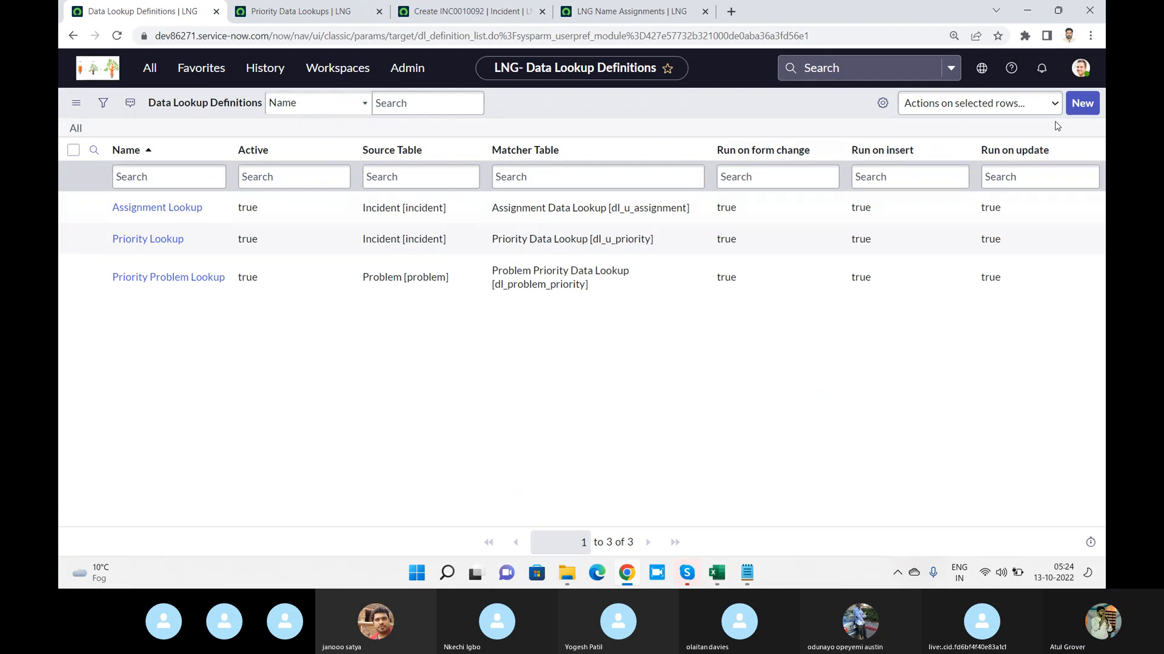
{"action": "left_click", "coordinate": [1075, 108]}
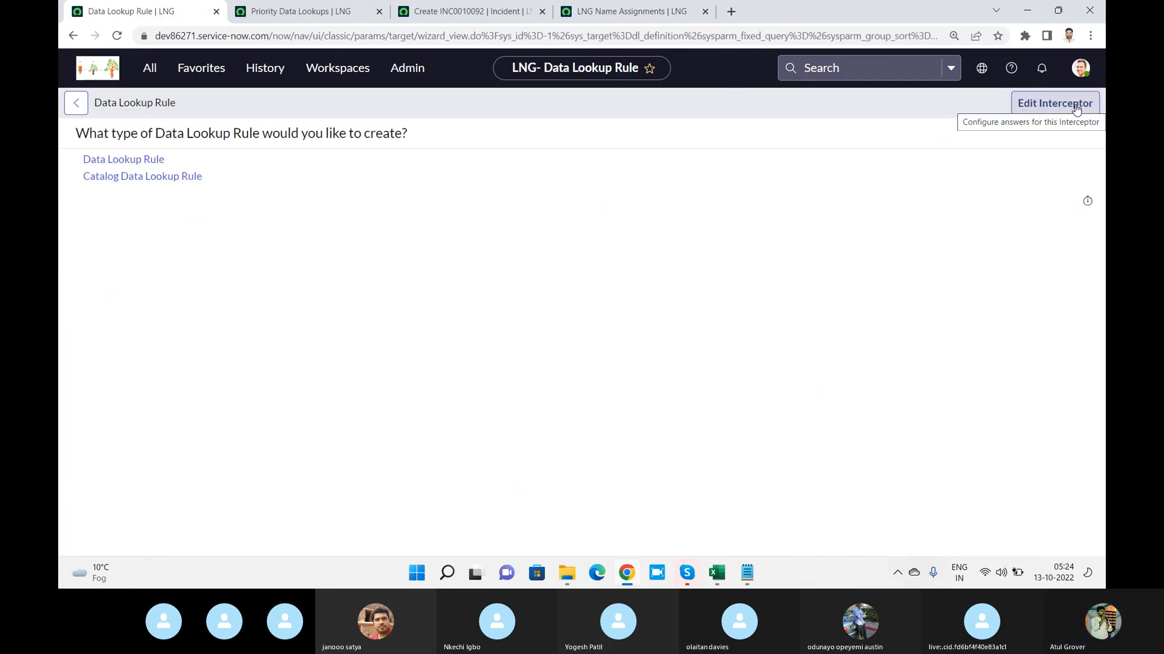
{"action": "left_click", "coordinate": [124, 163]}
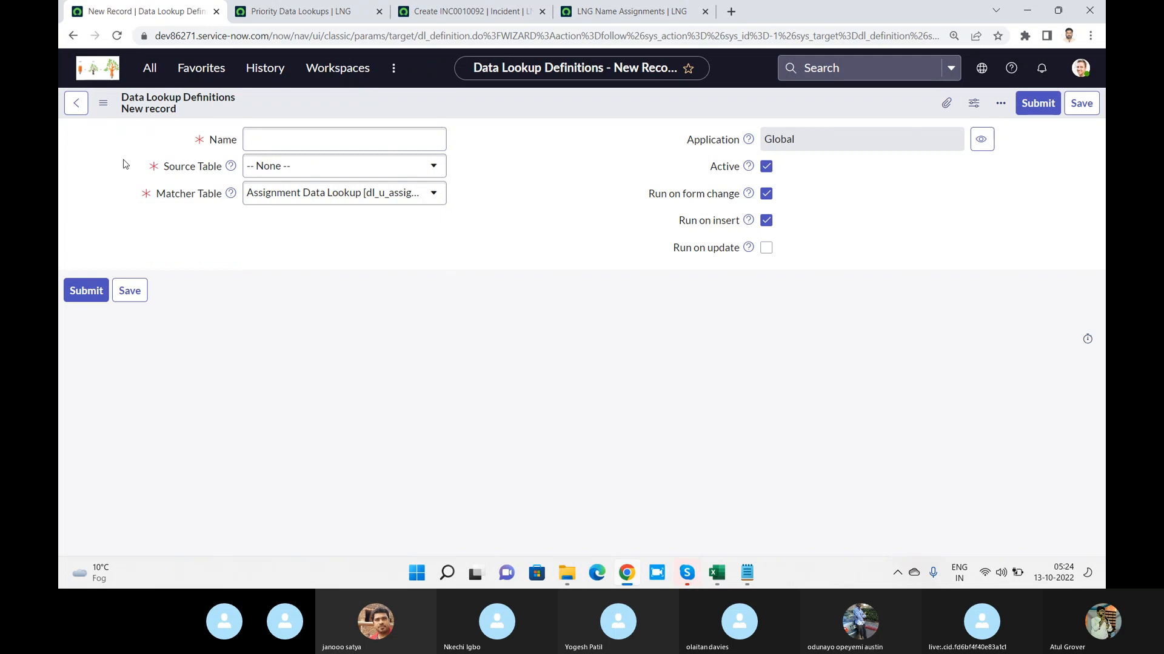
Name the new data lookup definition LNG_Assn_name and set its source table to Incident [incident]
{"action": "left_click", "coordinate": [336, 143]}
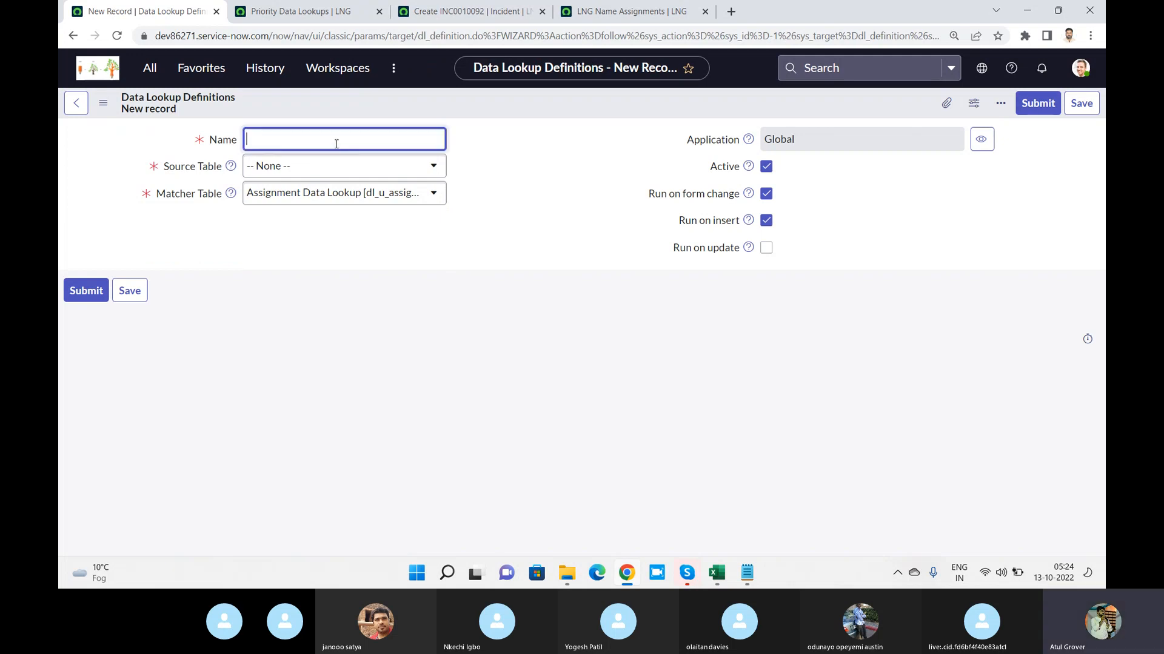
{"action": "type", "text": "LNG_Assn_name"}
{"action": "left_click", "coordinate": [310, 174]}
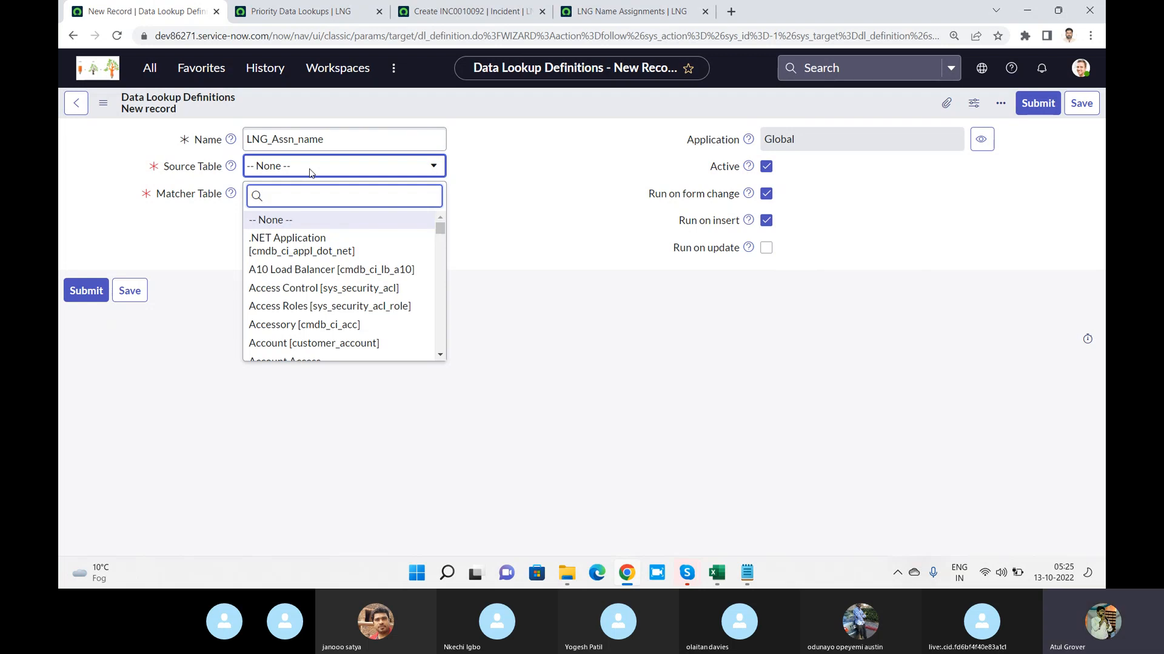
{"action": "type", "text": "incid"}
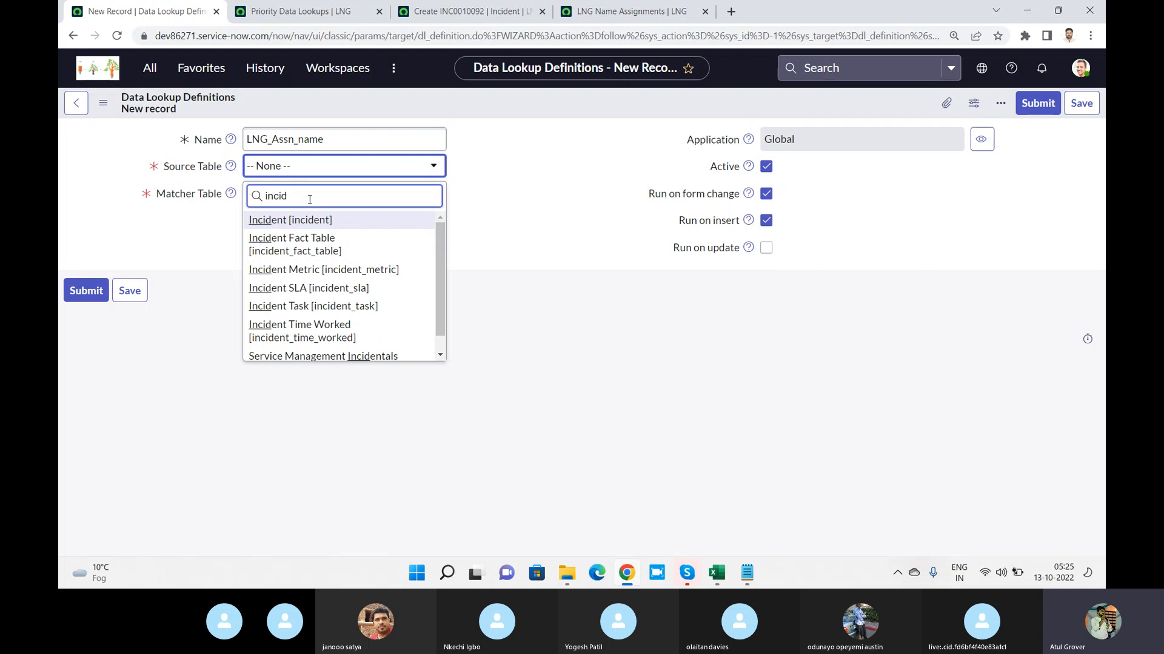
{"action": "left_click", "coordinate": [309, 223]}
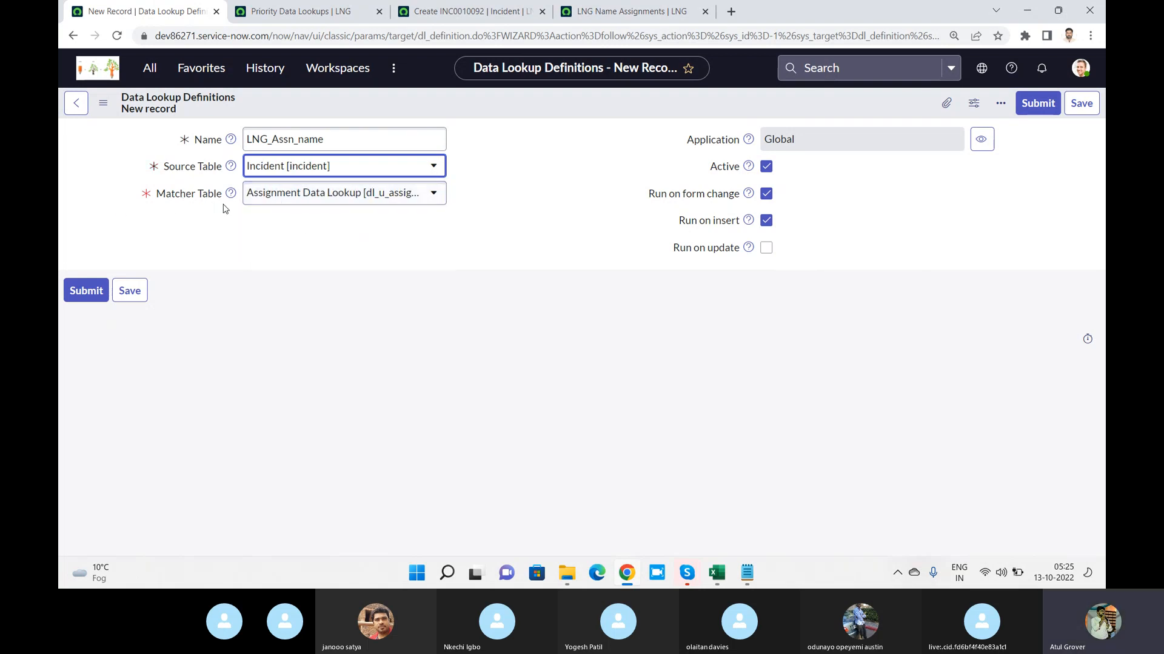
Check the LNG Name Assignments list, set the definition's matcher table to LNG Name Assignment [u_lng_name_assignment], and save the record
{"action": "left_click", "coordinate": [624, 11]}
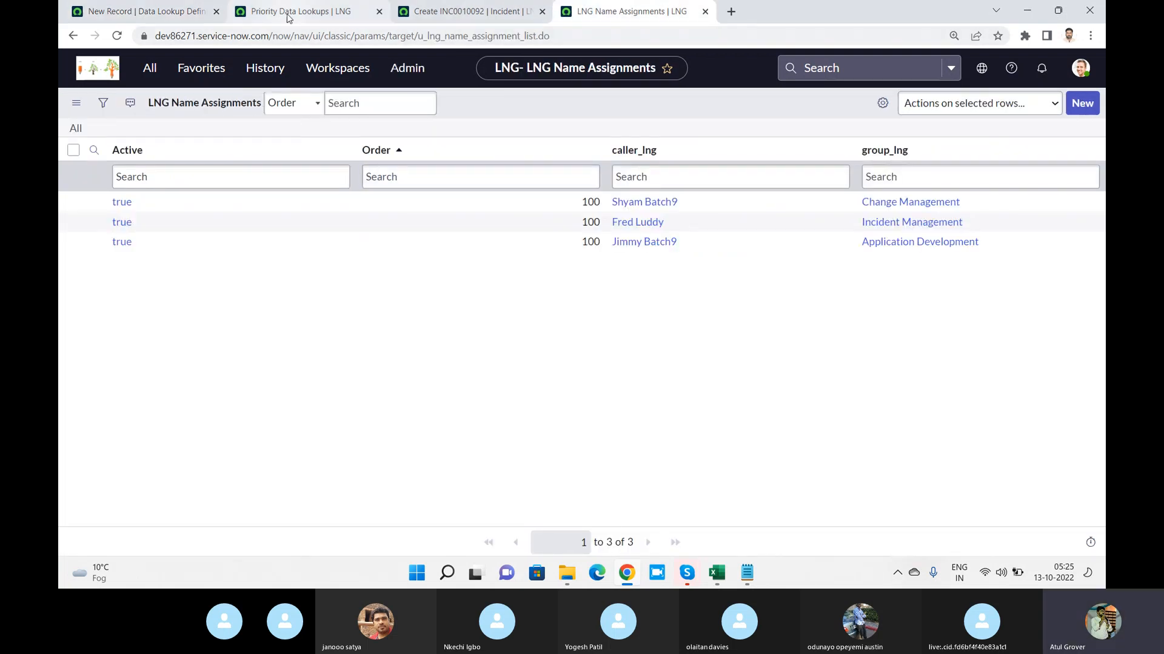
{"action": "left_click", "coordinate": [133, 15]}
{"action": "left_click", "coordinate": [385, 203]}
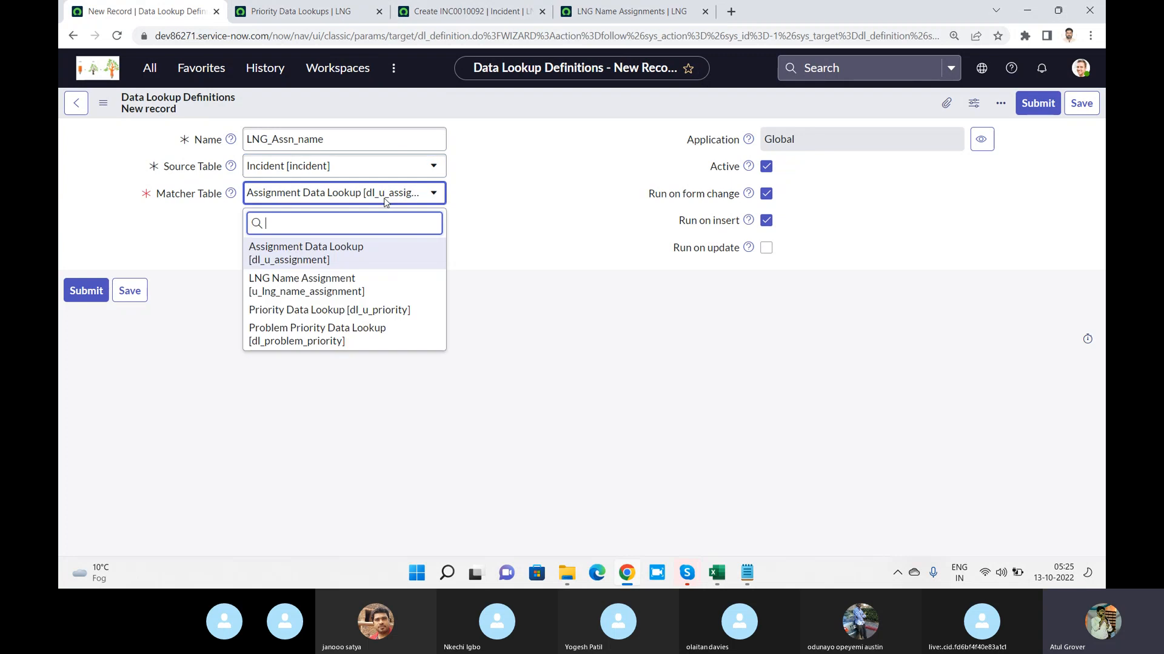
{"action": "left_click", "coordinate": [310, 284]}
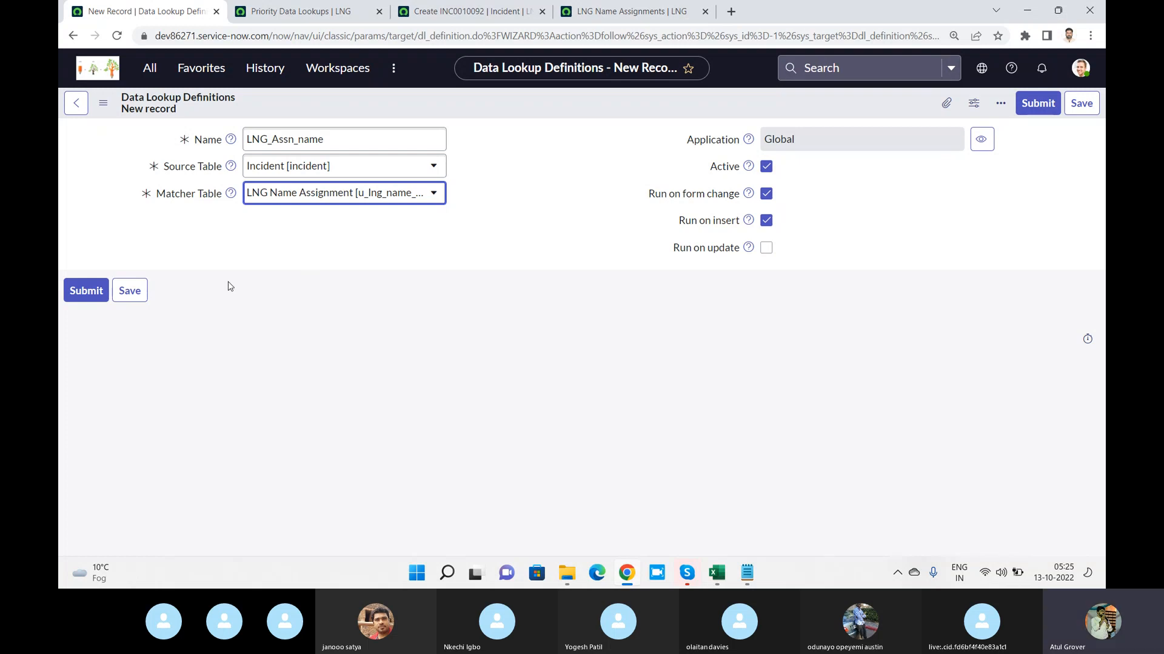
{"action": "left_click", "coordinate": [138, 292]}
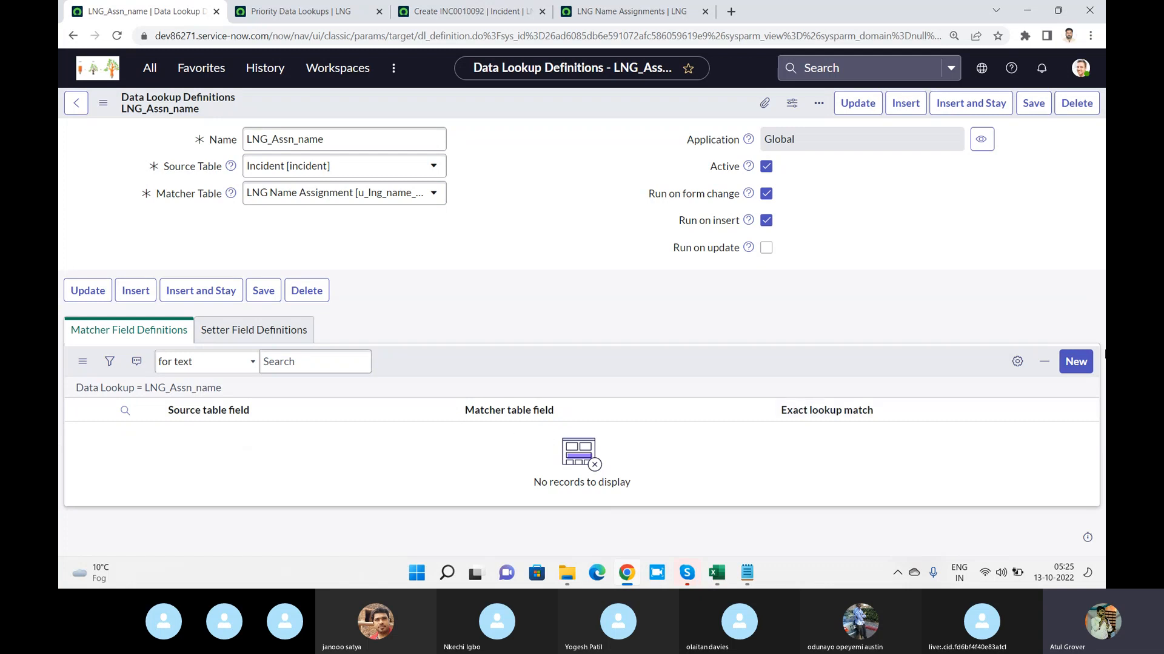
Start a new matcher field definition for LNG_Assn_name and set its source table field to School Name
{"action": "left_click", "coordinate": [1075, 362]}
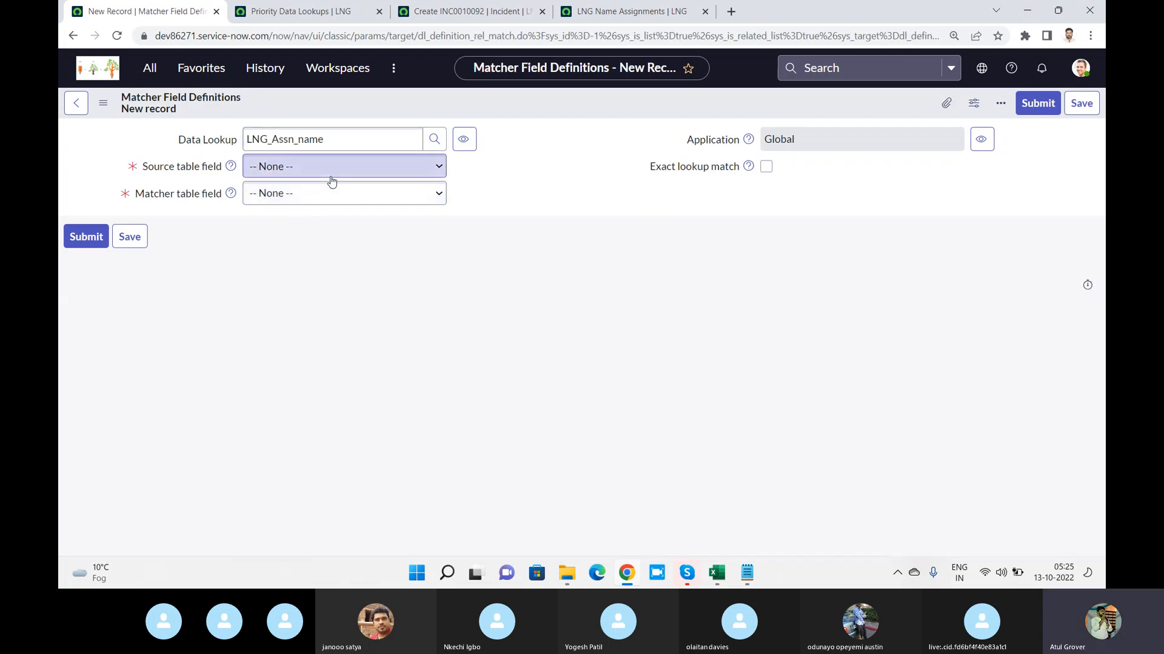
{"action": "left_click", "coordinate": [311, 175]}
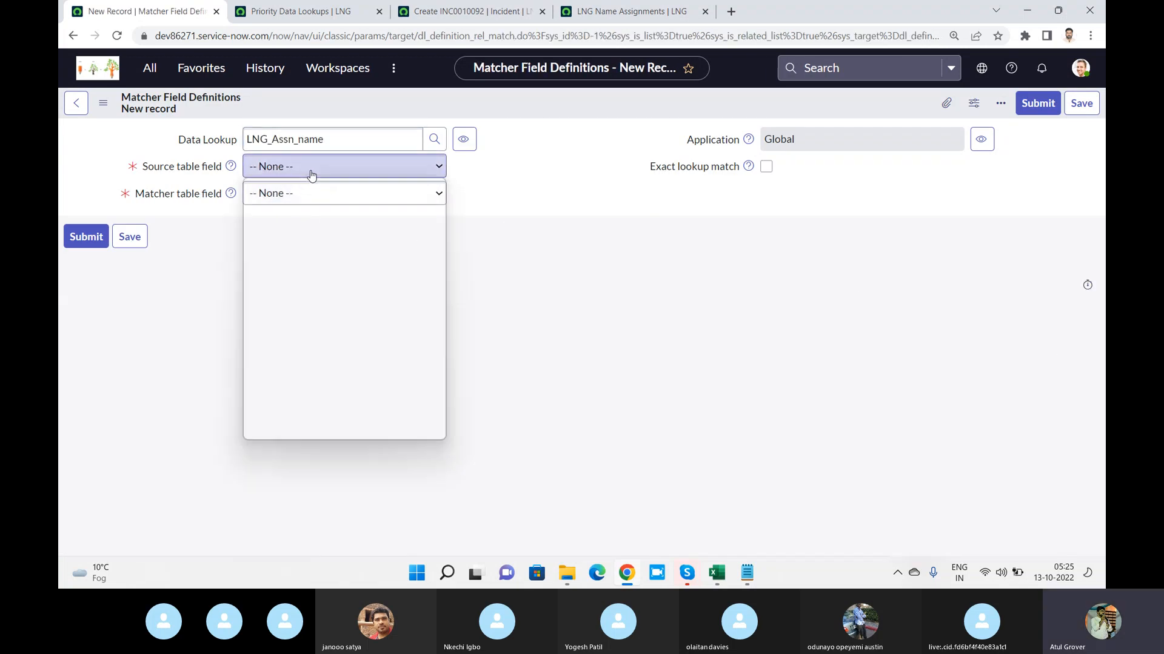
{"action": "type", "text": "sc"}
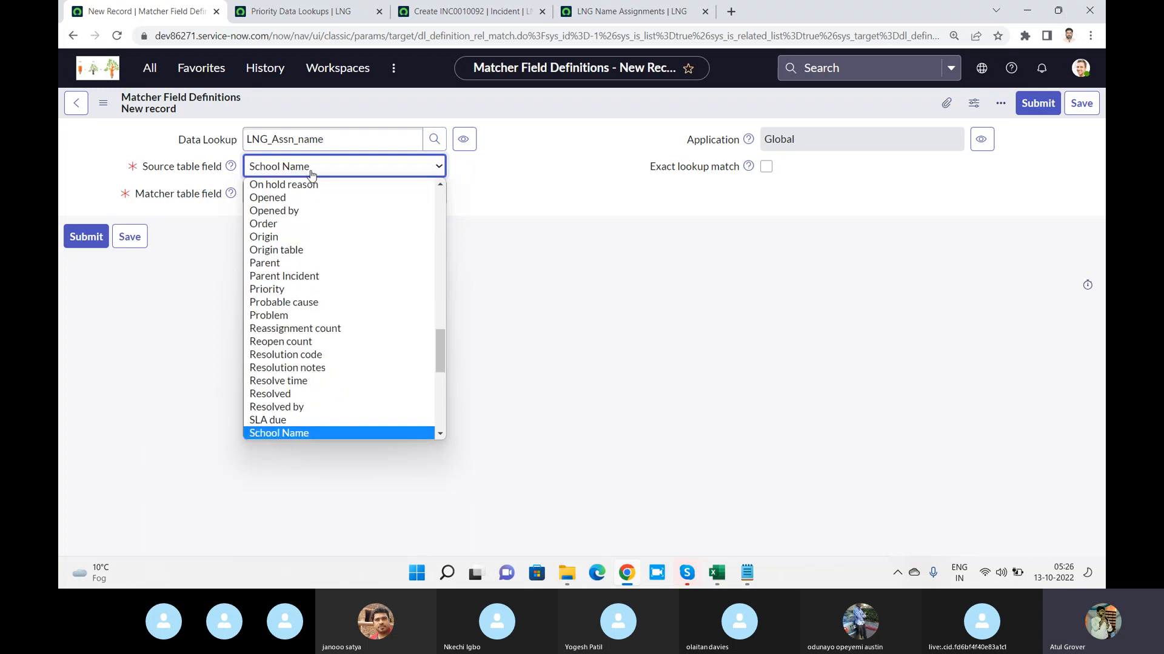
{"action": "key", "text": "Return"}
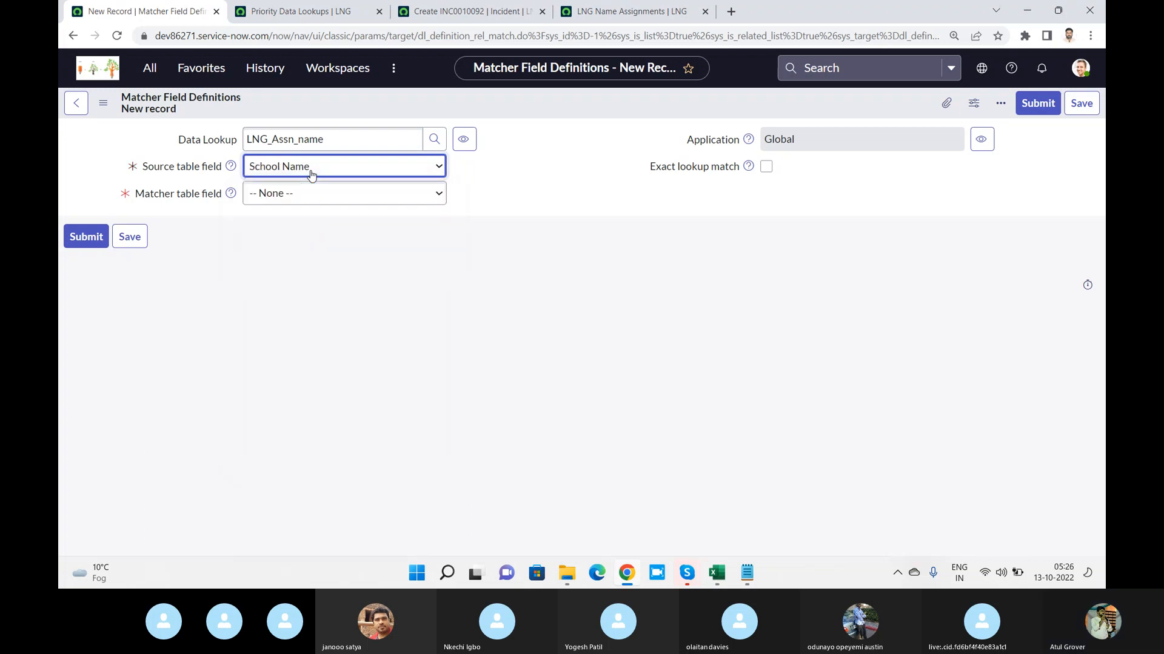
Set the matcher table field to caller_lng, enable Exact lookup match, and submit the matcher field definition
{"action": "left_click", "coordinate": [603, 13]}
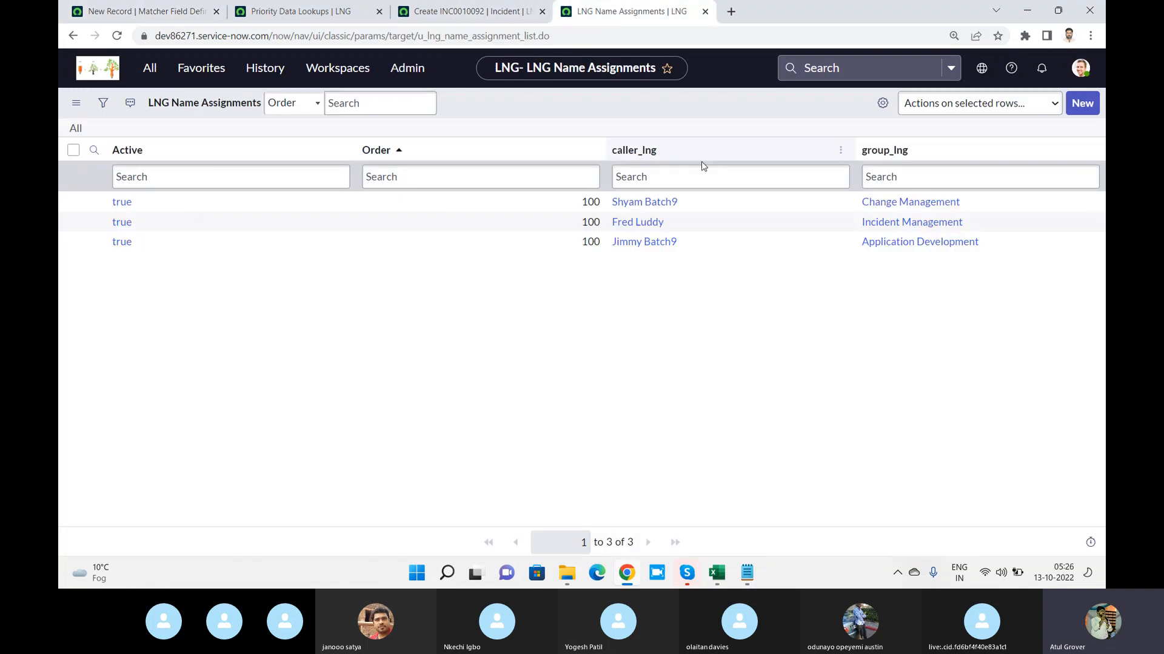
{"action": "left_click", "coordinate": [303, 11]}
{"action": "left_click", "coordinate": [170, 13]}
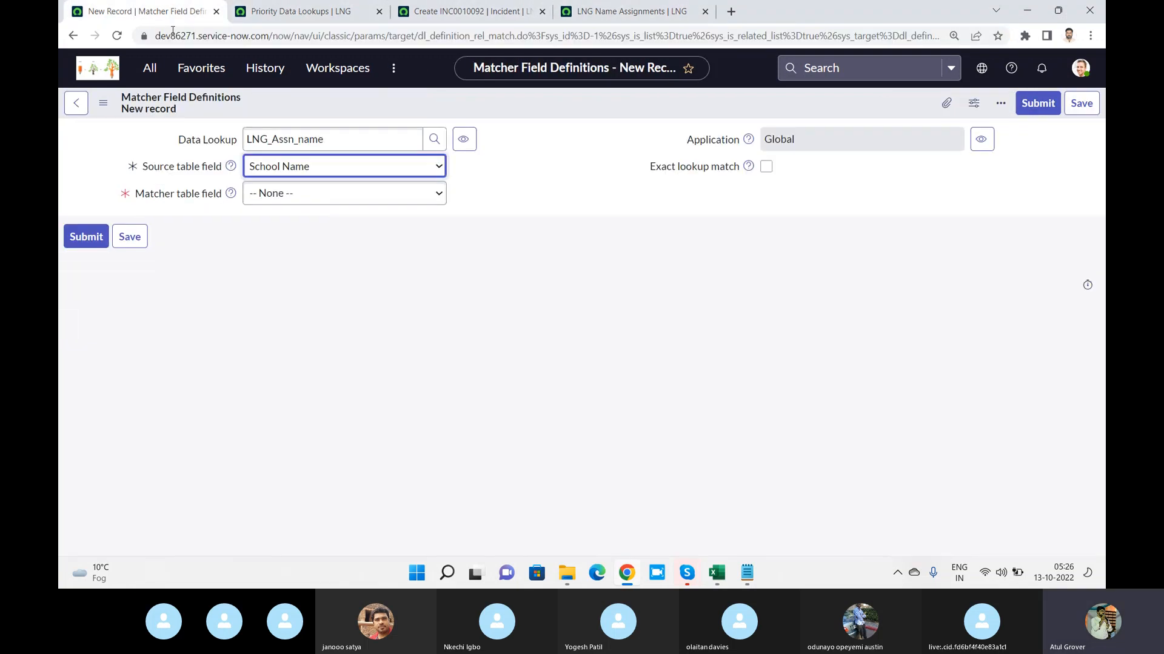
{"action": "left_click", "coordinate": [294, 198]}
{"action": "type", "text": "caller_lng"}
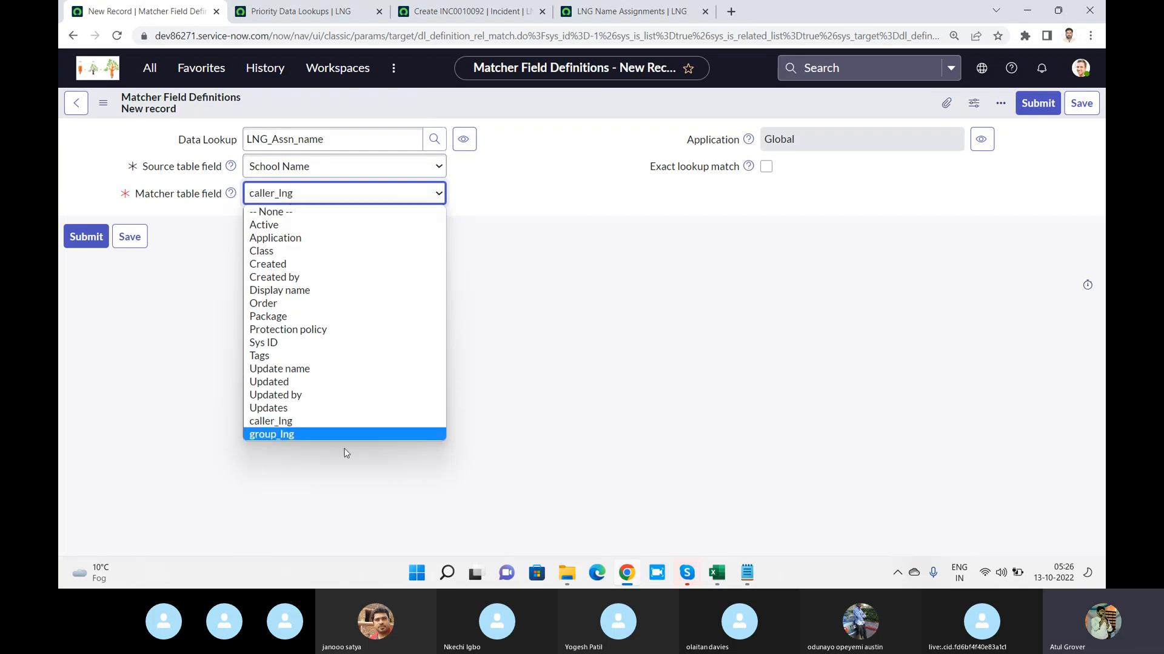
{"action": "left_click", "coordinate": [304, 421]}
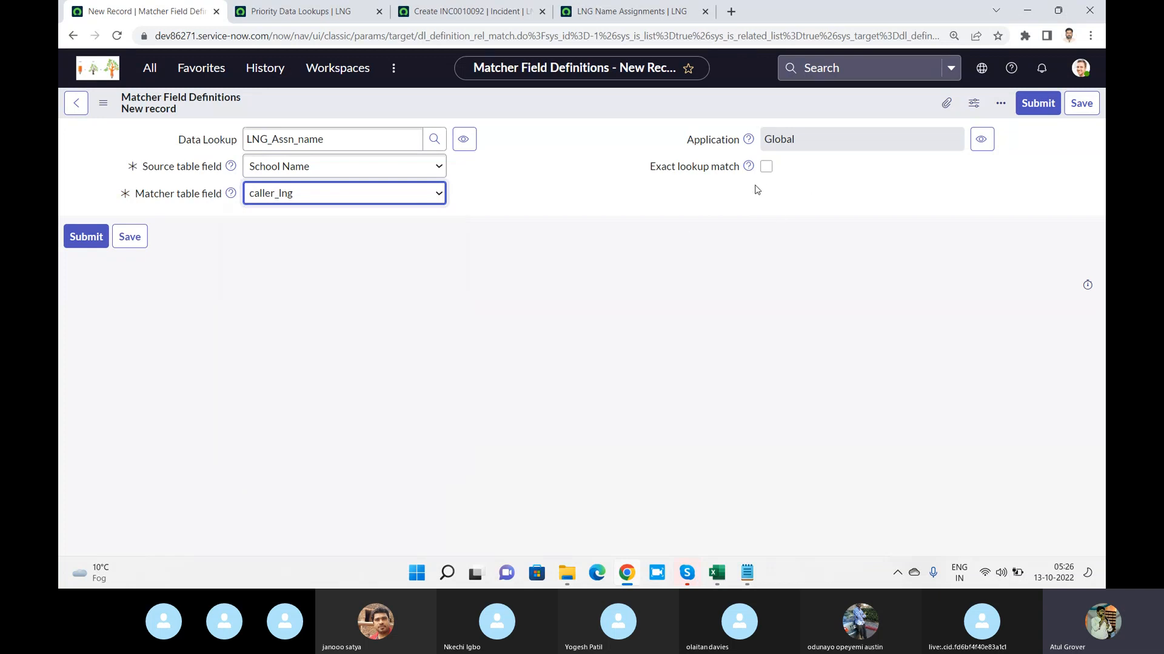
{"action": "left_click", "coordinate": [766, 167]}
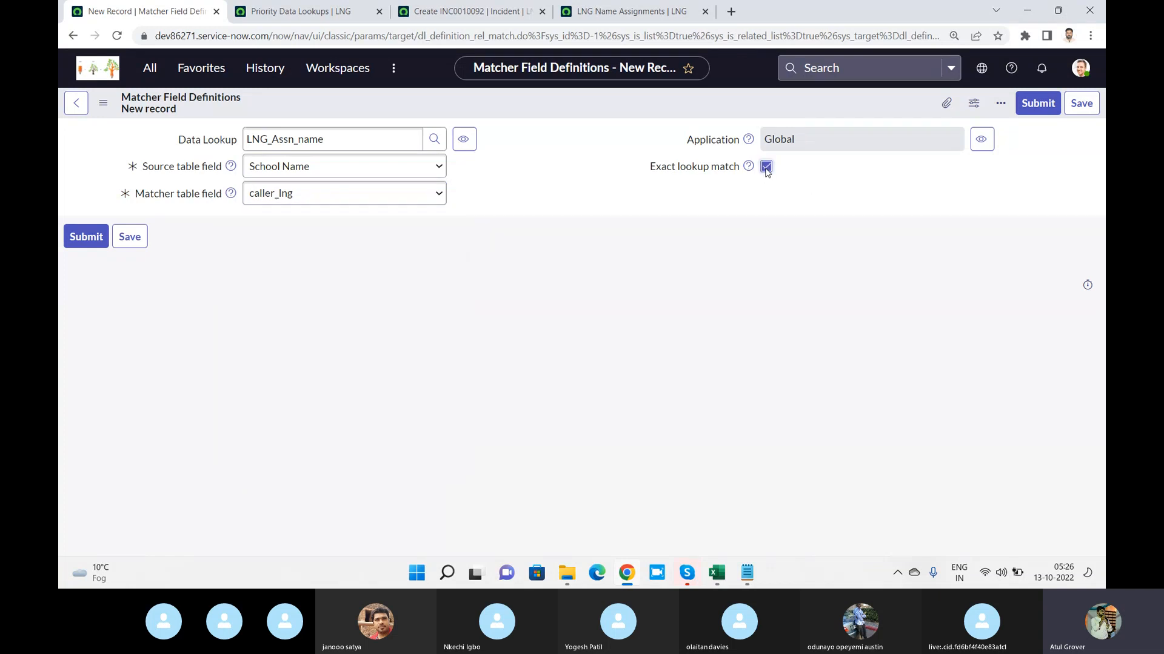
{"action": "left_click", "coordinate": [1035, 105]}
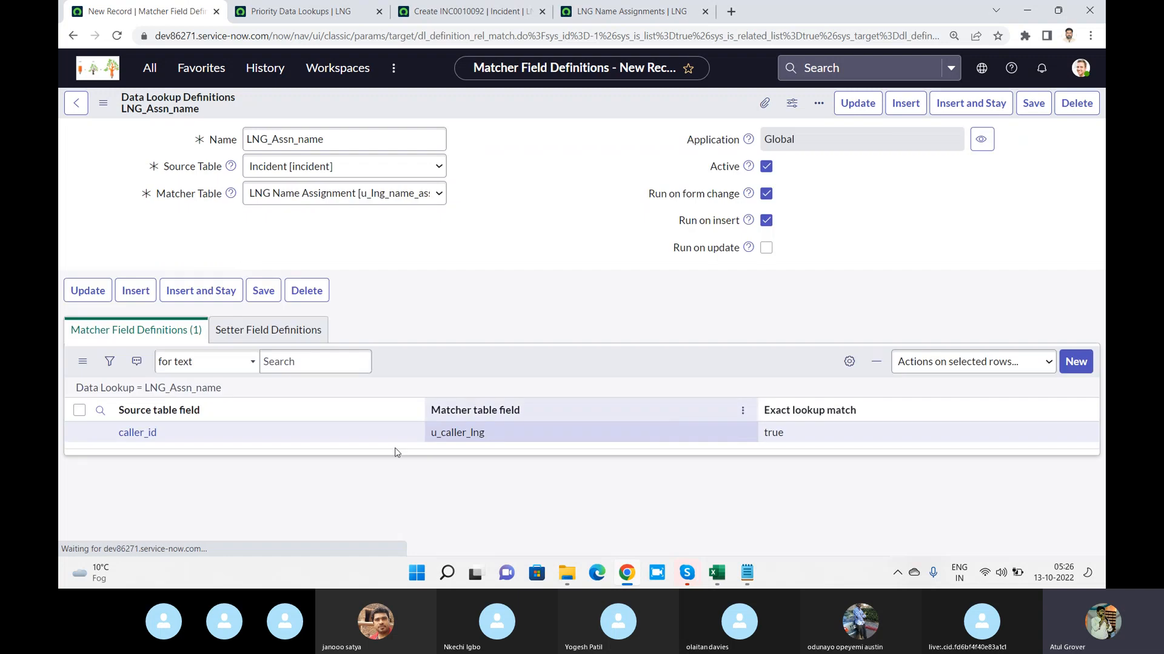
Add a setter field definition with source table field Assignment group and matcher table field group_lng, and submit it
{"action": "left_click", "coordinate": [264, 337]}
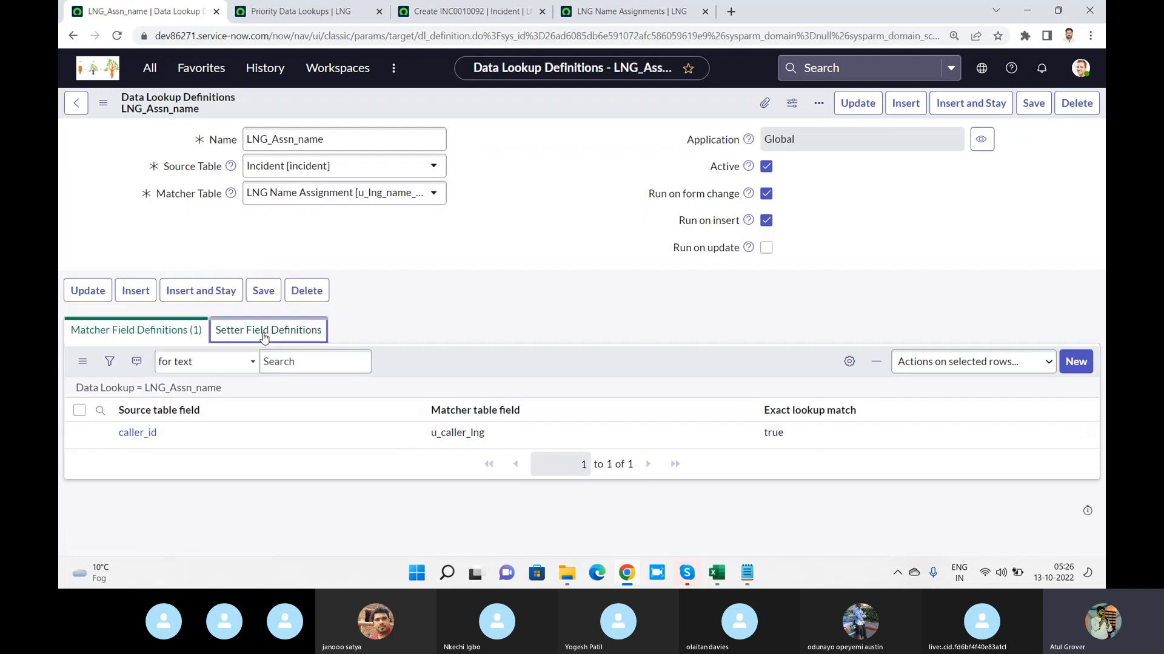
{"action": "left_click", "coordinate": [1067, 364]}
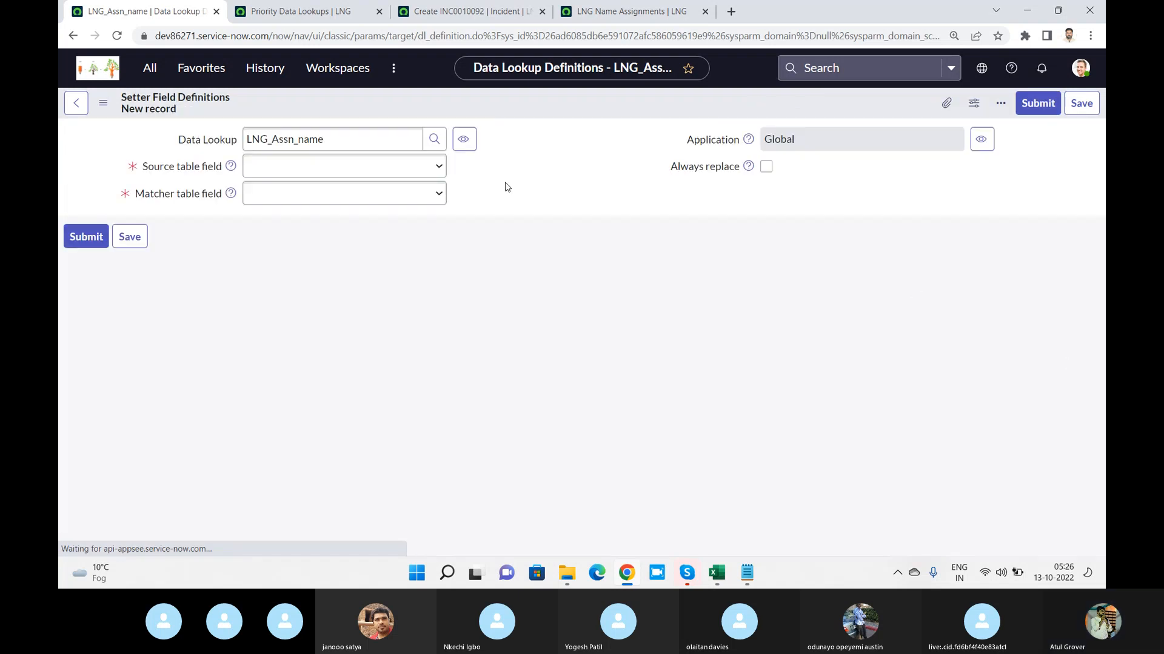
{"action": "left_click", "coordinate": [363, 170]}
{"action": "type", "text": "as"}
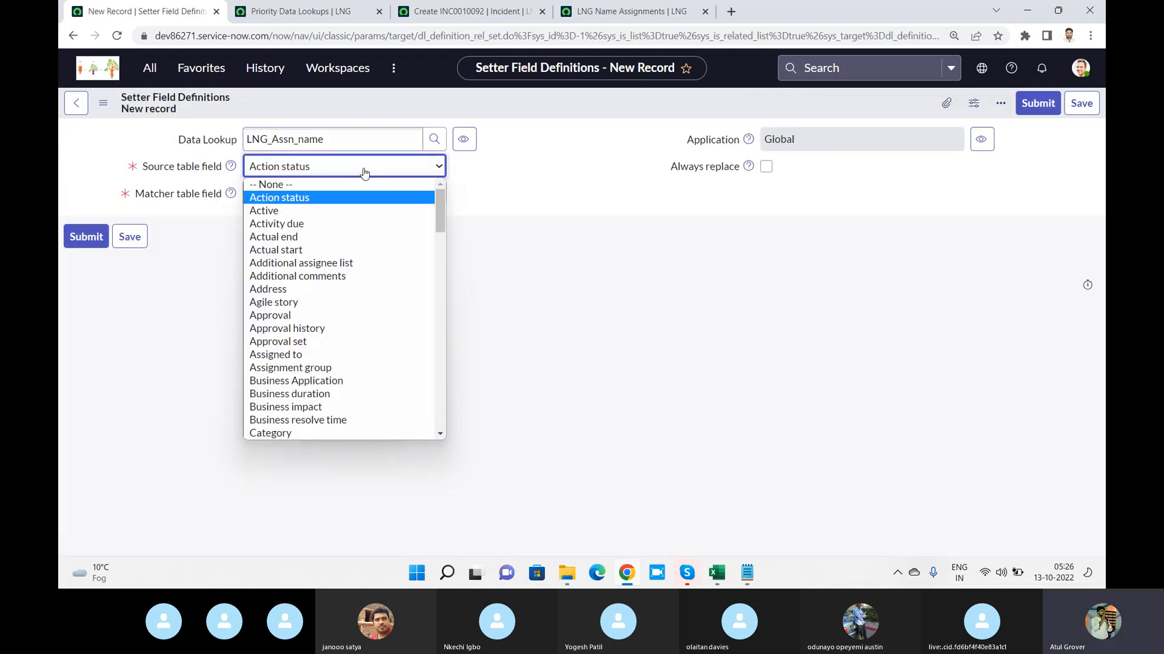
{"action": "key", "text": "Down"}
{"action": "key", "text": "Return"}
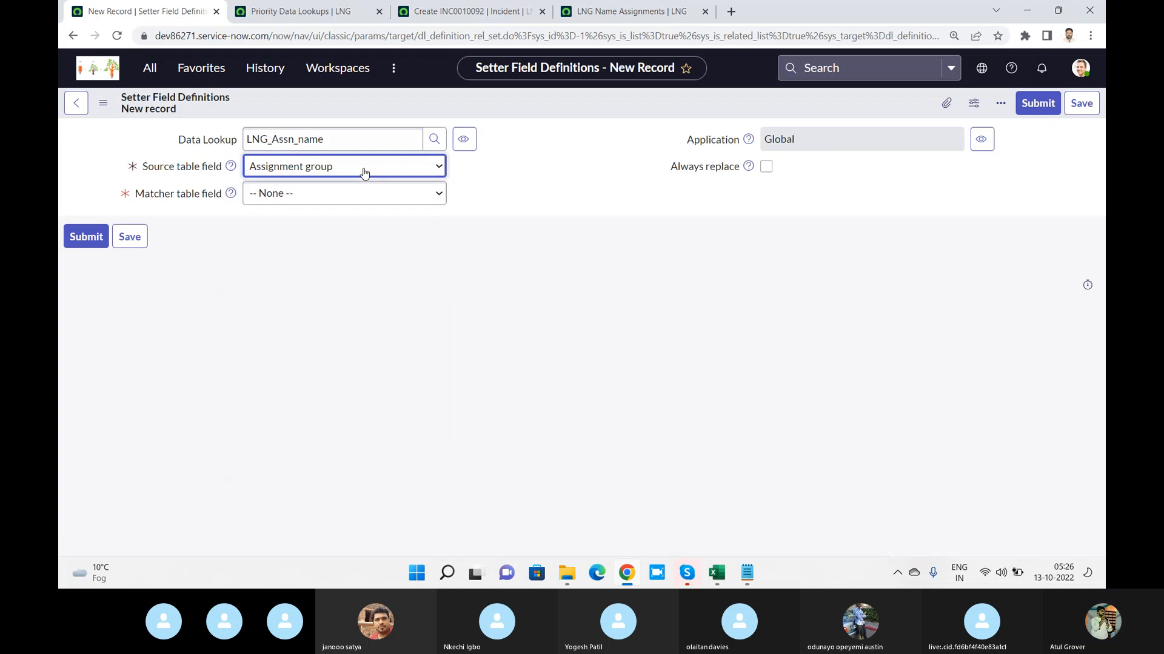
{"action": "left_click", "coordinate": [350, 202]}
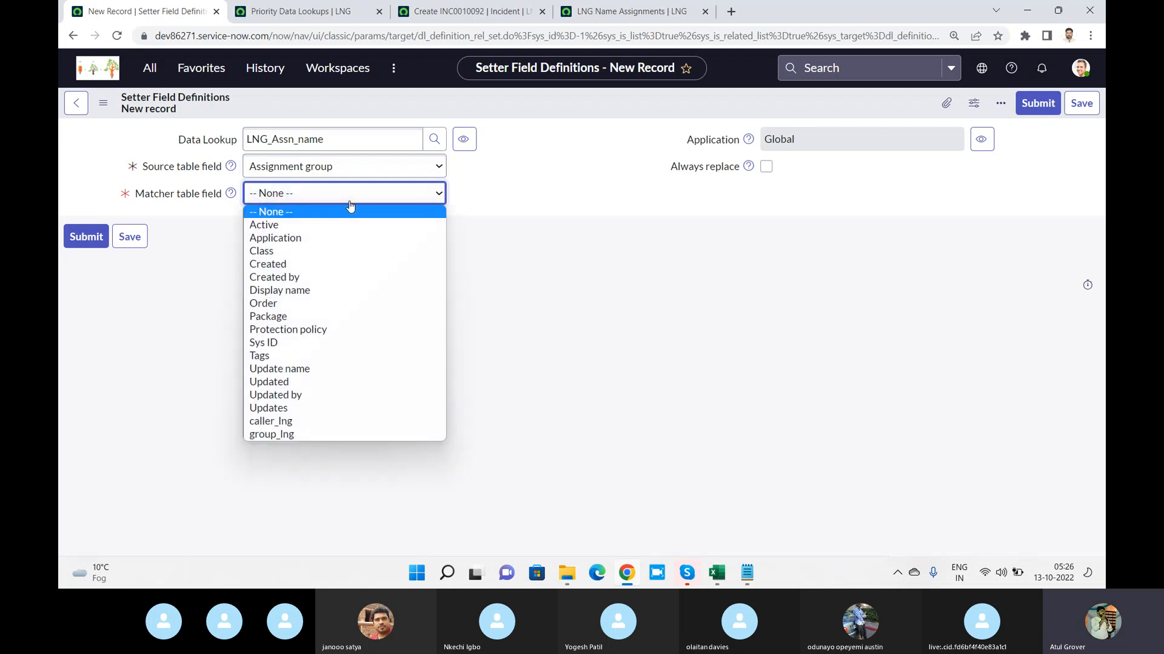
{"action": "left_click", "coordinate": [314, 435]}
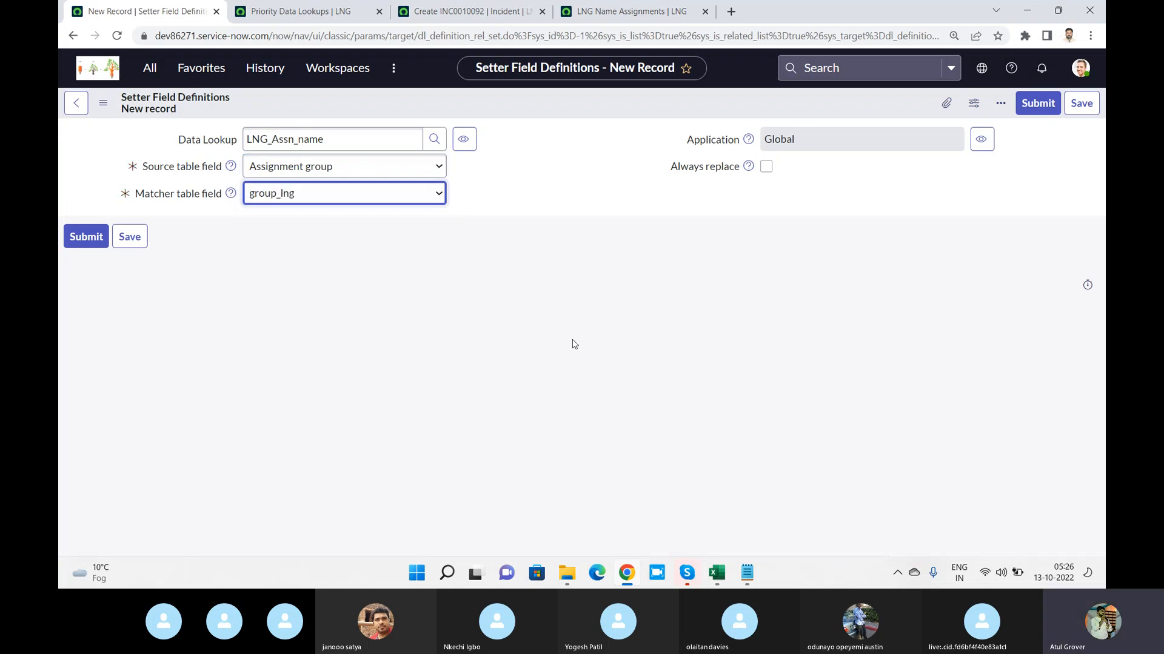
{"action": "left_click", "coordinate": [1039, 104]}
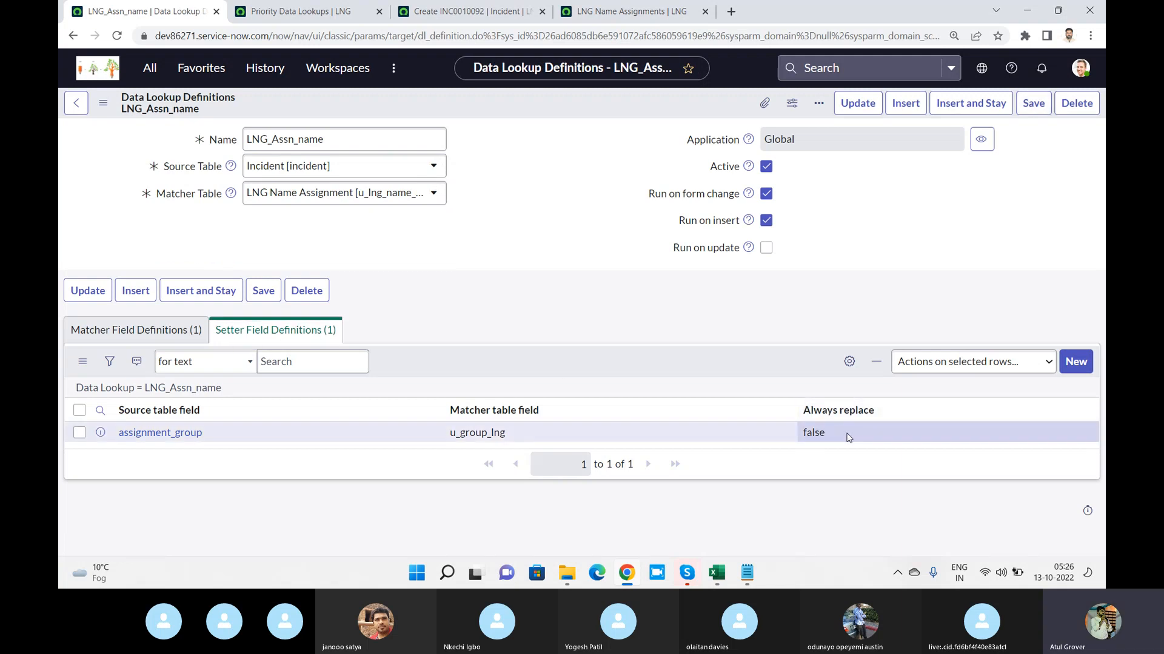
Switch to Notepad and highlight the lines on the folder mapping and the copy paste in turn
{"action": "key", "text": "alt+Tab"}
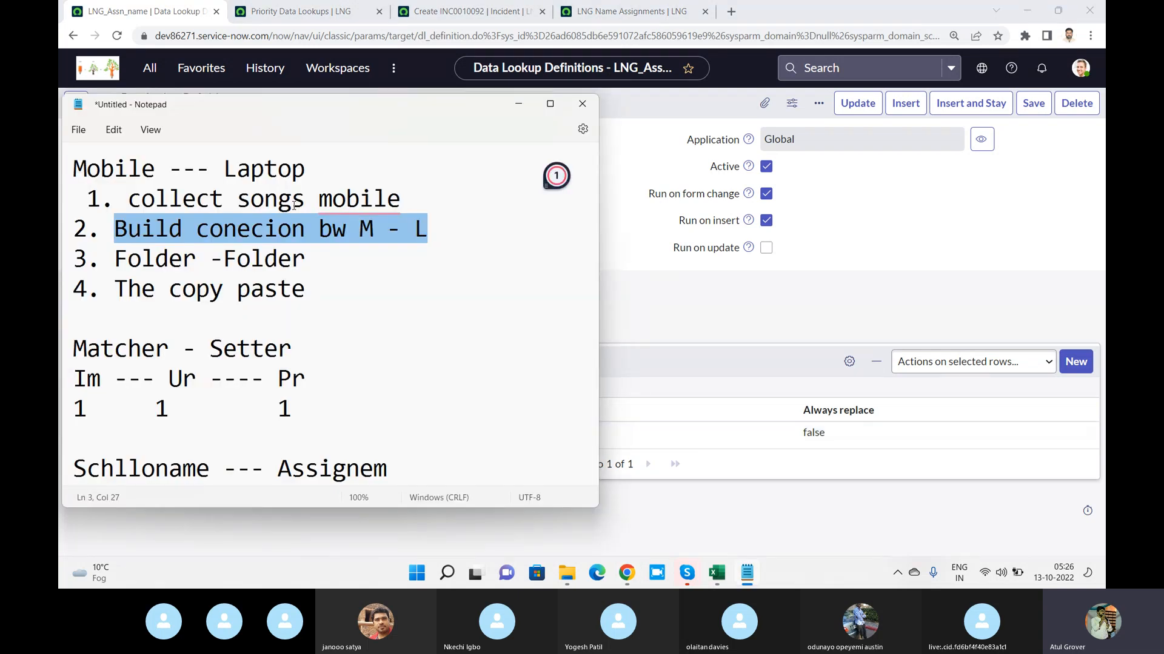
{"action": "left_click_drag", "start_coordinate": [309, 249], "coordinate": [114, 250]}
{"action": "left_click_drag", "start_coordinate": [308, 291], "coordinate": [105, 280]}
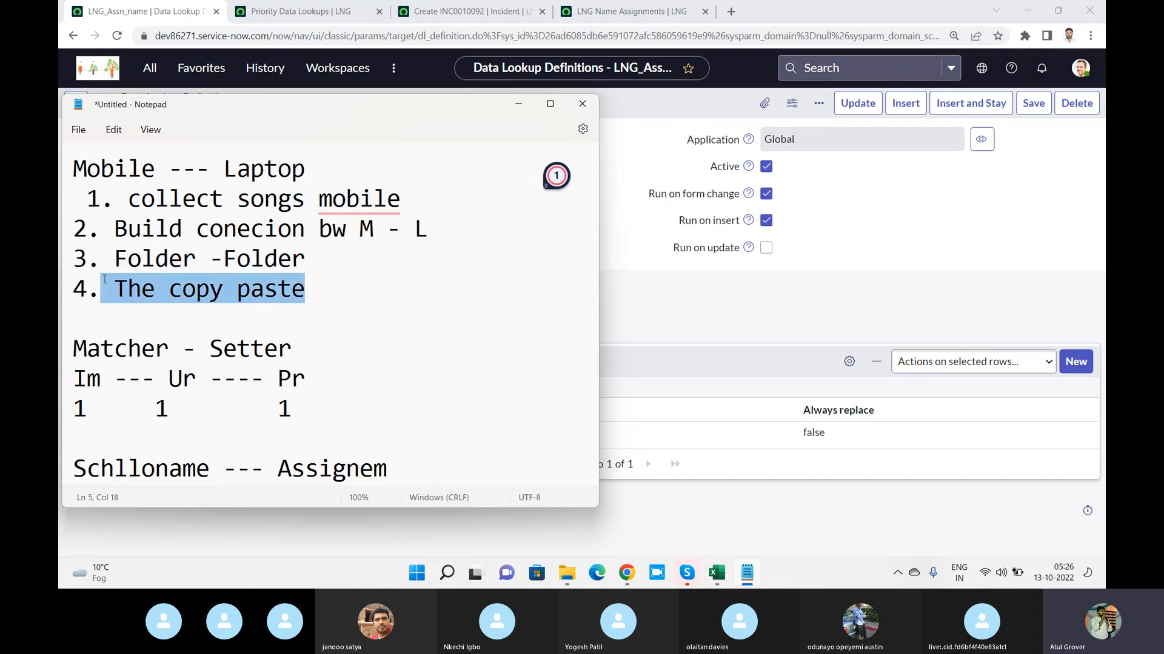
Return to the browser and reload the new Incident form, leaving without saving the changes
{"action": "left_click", "coordinate": [630, 11]}
{"action": "left_click", "coordinate": [479, 11]}
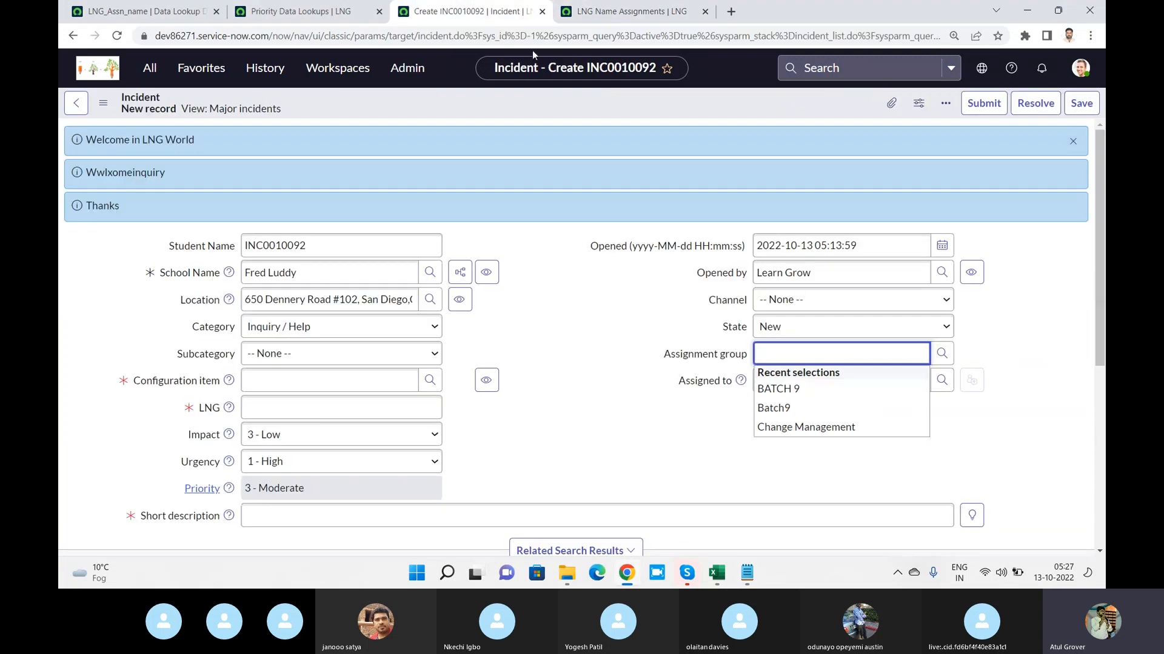
{"action": "right_click", "coordinate": [491, 104]}
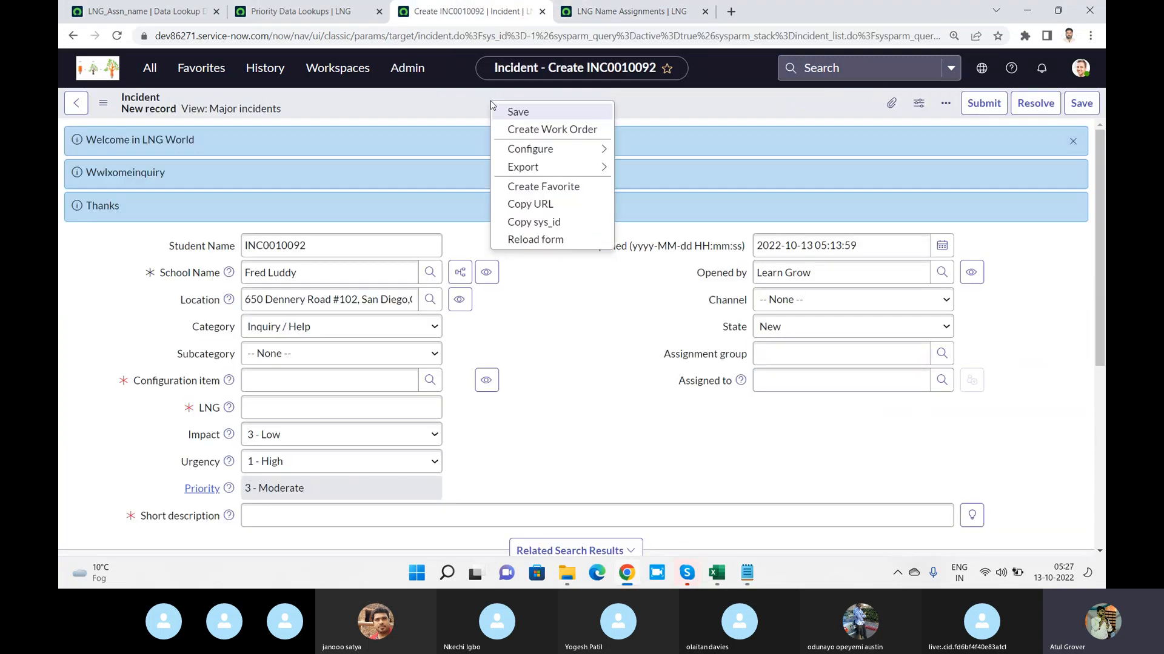
{"action": "left_click", "coordinate": [537, 240]}
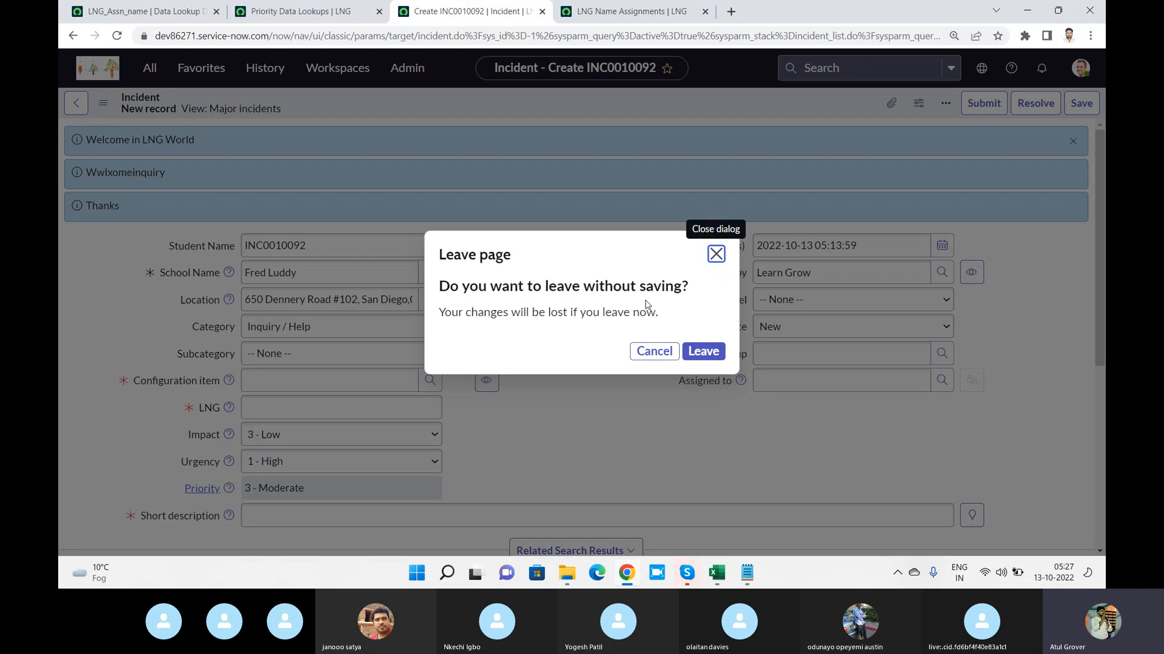
{"action": "left_click", "coordinate": [704, 352]}
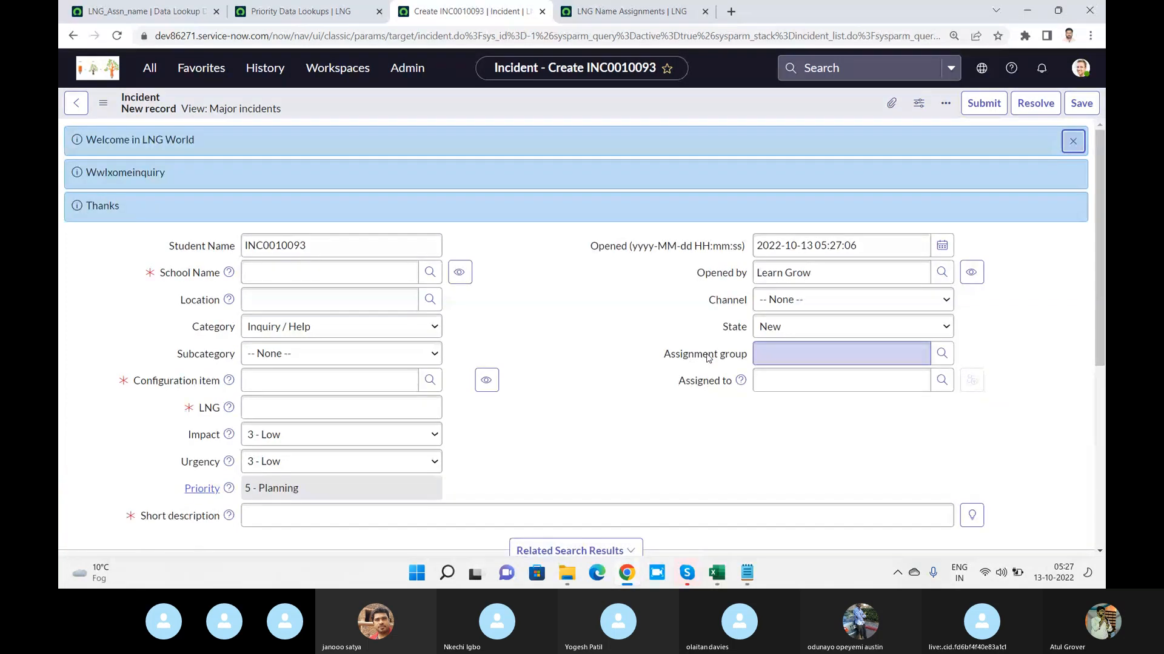
Set the incident's School Name to the caller mapped to Incident Management and examine the Assignment group
{"action": "left_click", "coordinate": [356, 274]}
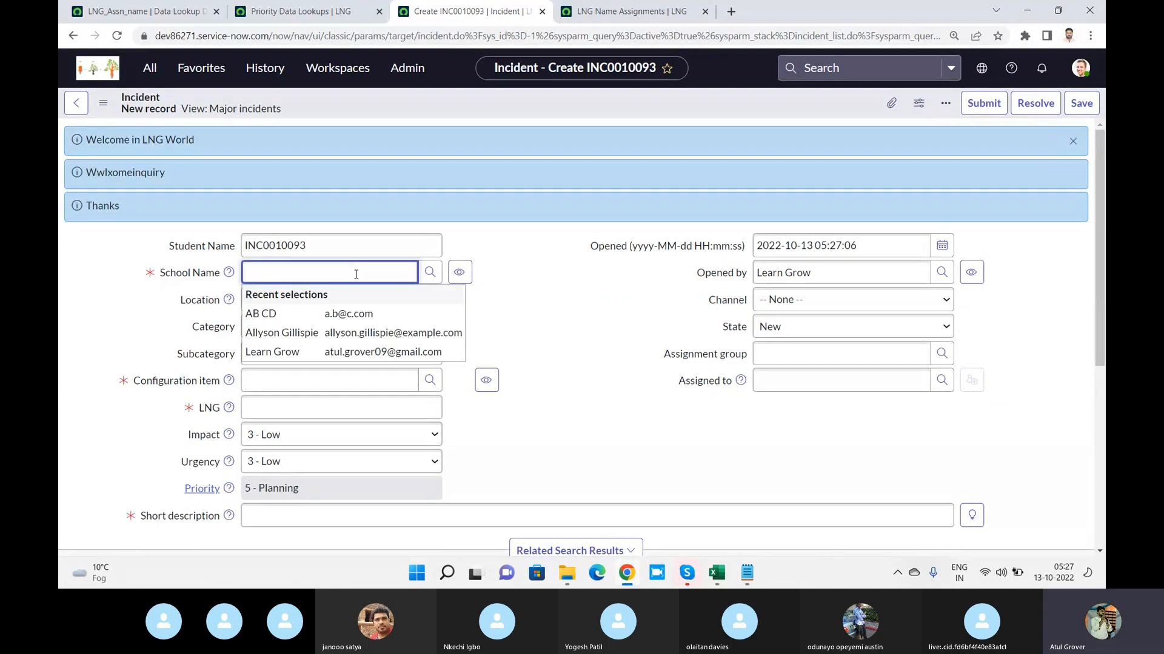
{"action": "type", "text": "fre"}
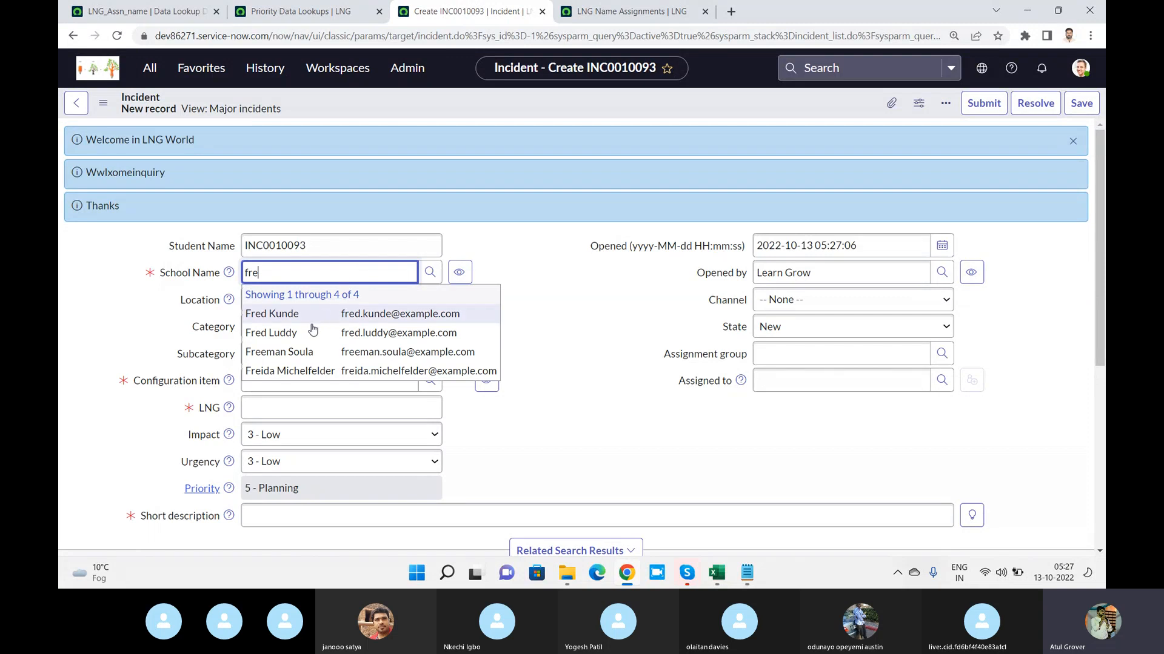
{"action": "left_click", "coordinate": [313, 332]}
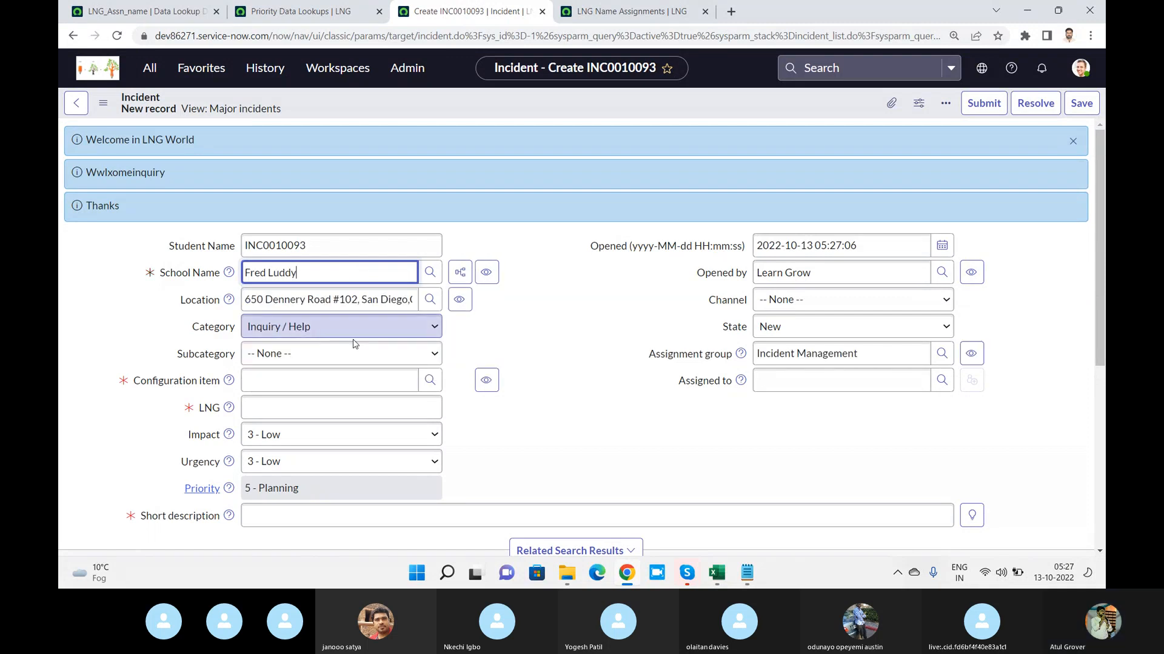
{"action": "triple_click", "coordinate": [863, 351]}
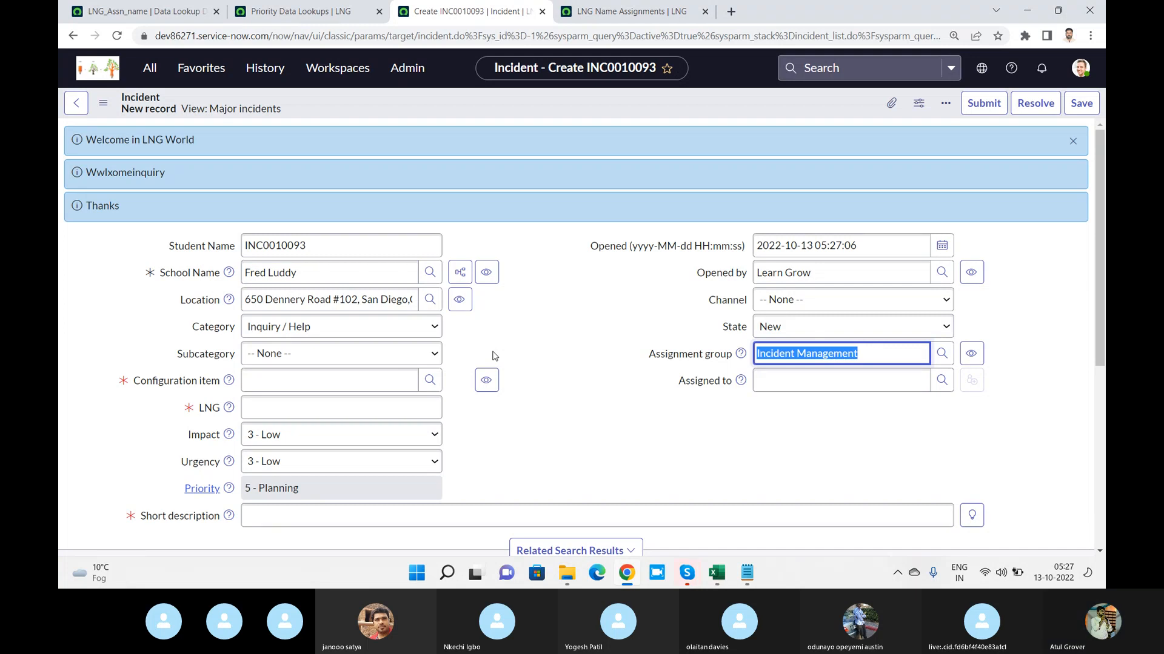
Change the School Name to the caller mapped to Change Management and check the Assignment group
{"action": "triple_click", "coordinate": [357, 273]}
{"action": "type", "text": "shya"}
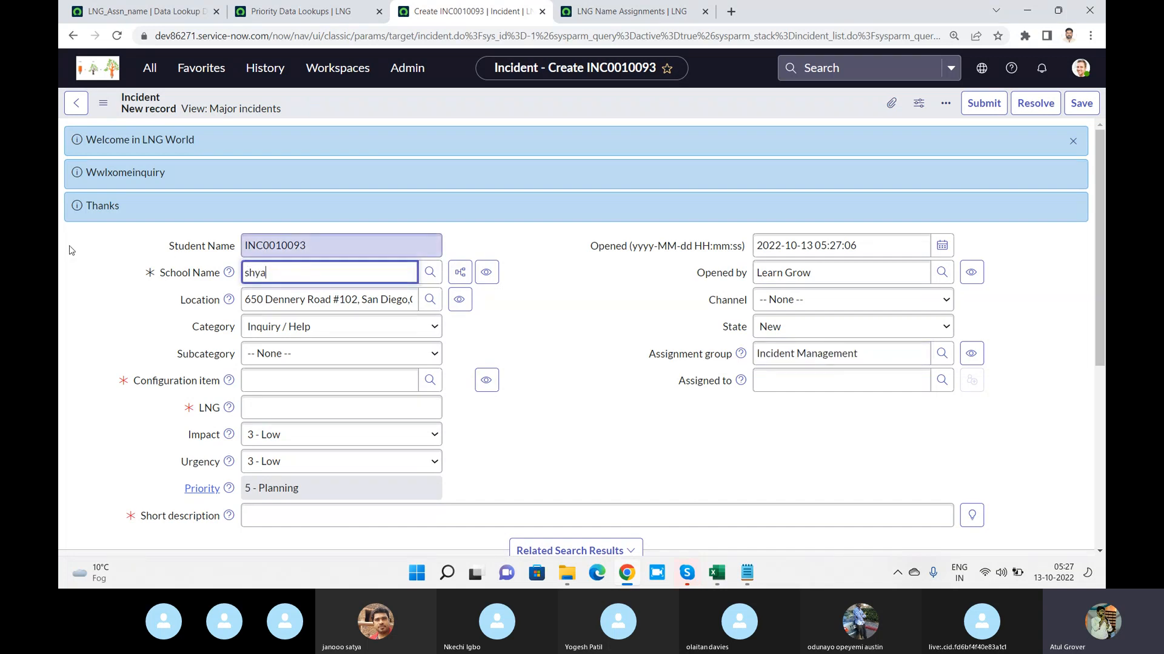
{"action": "left_click", "coordinate": [283, 313]}
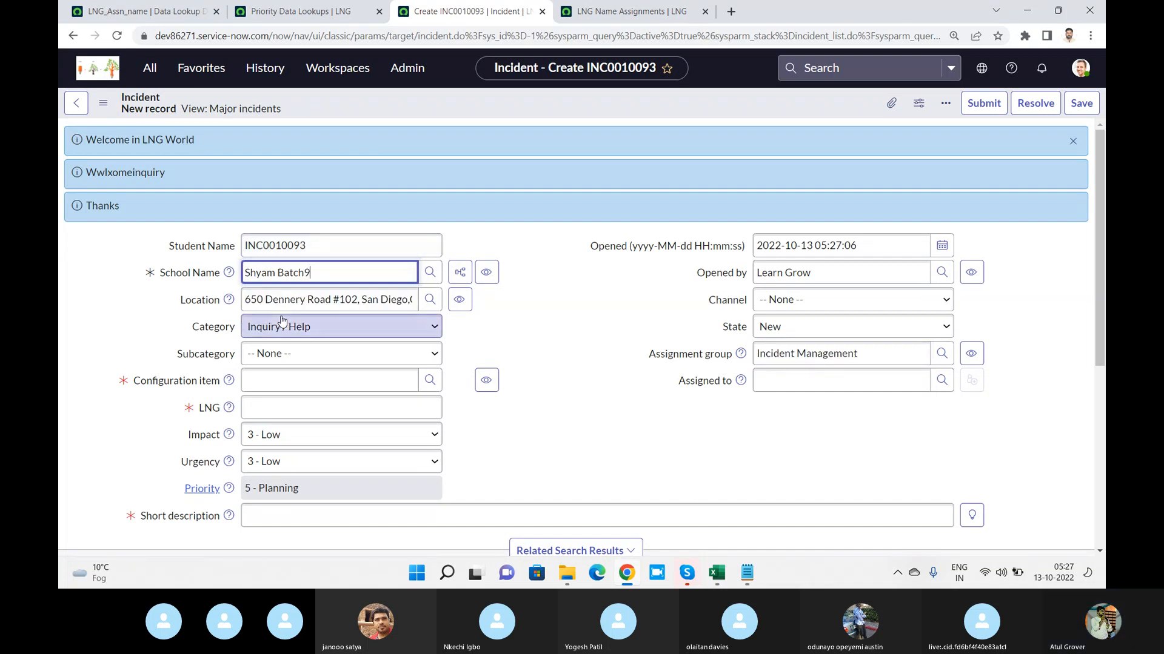
{"action": "key", "text": "Tab"}
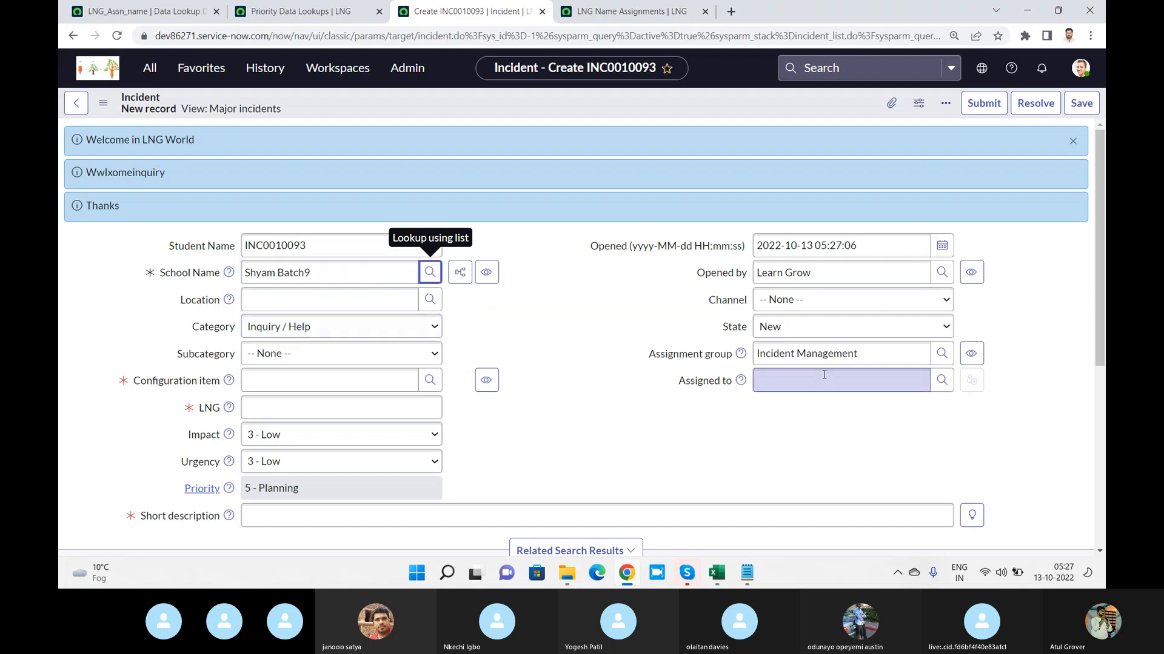
{"action": "left_click", "coordinate": [885, 359]}
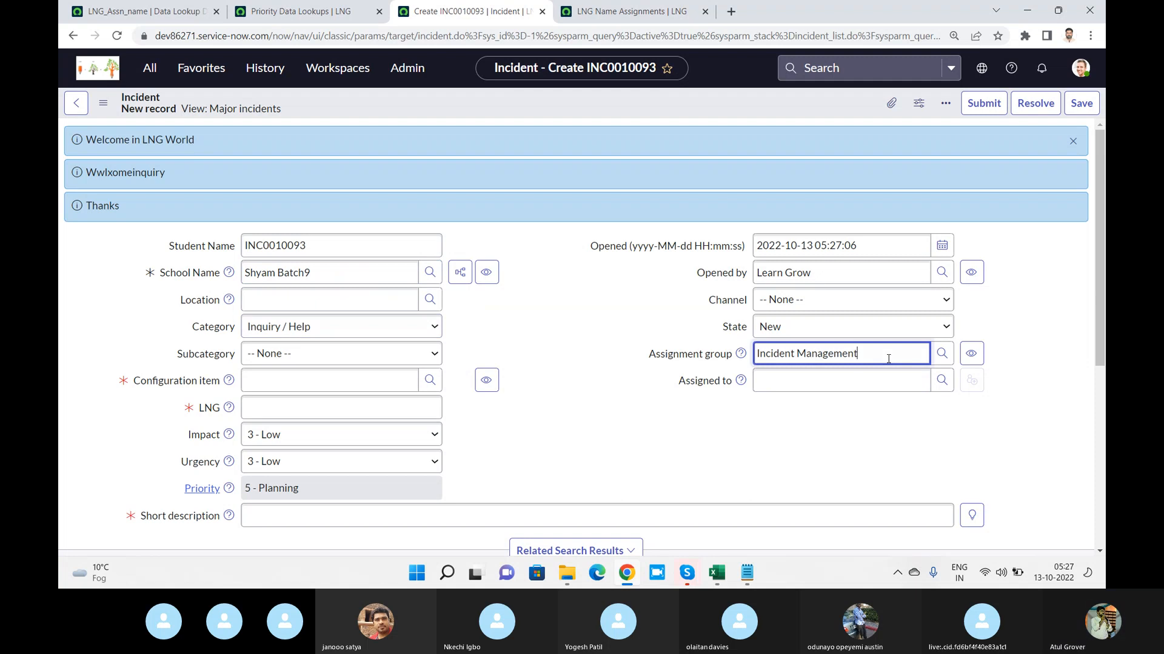
Change the School Name to the caller mapped to Application Development to test the lookup again
{"action": "left_click", "coordinate": [366, 278]}
{"action": "key", "text": "ctrl+a"}
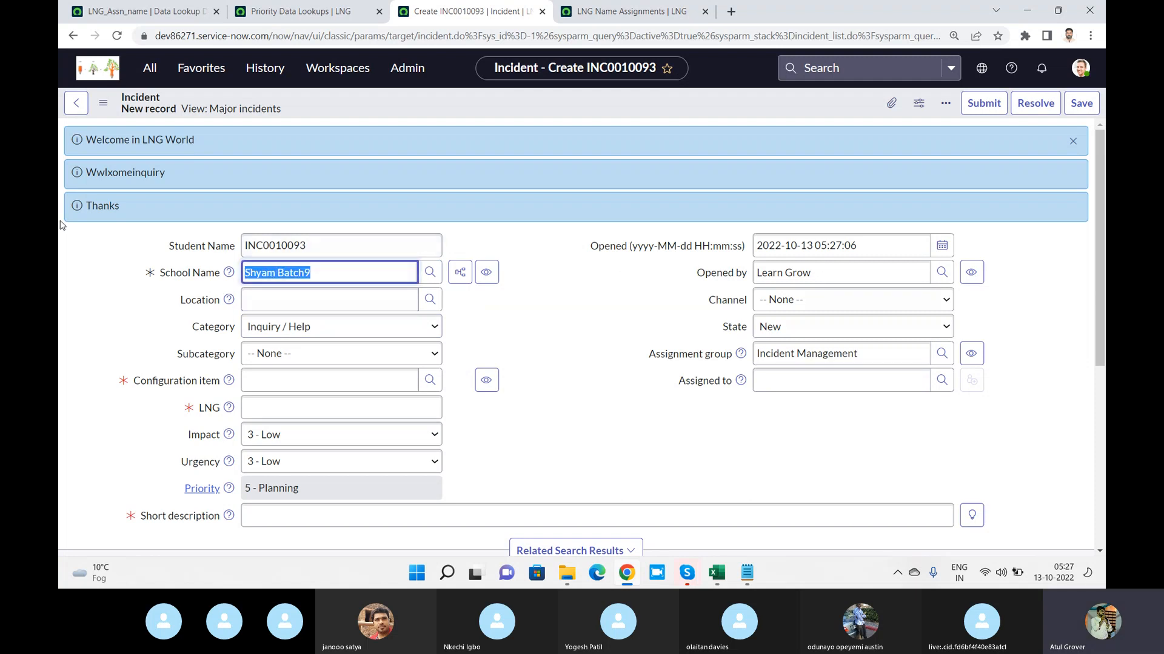
{"action": "type", "text": "k"}
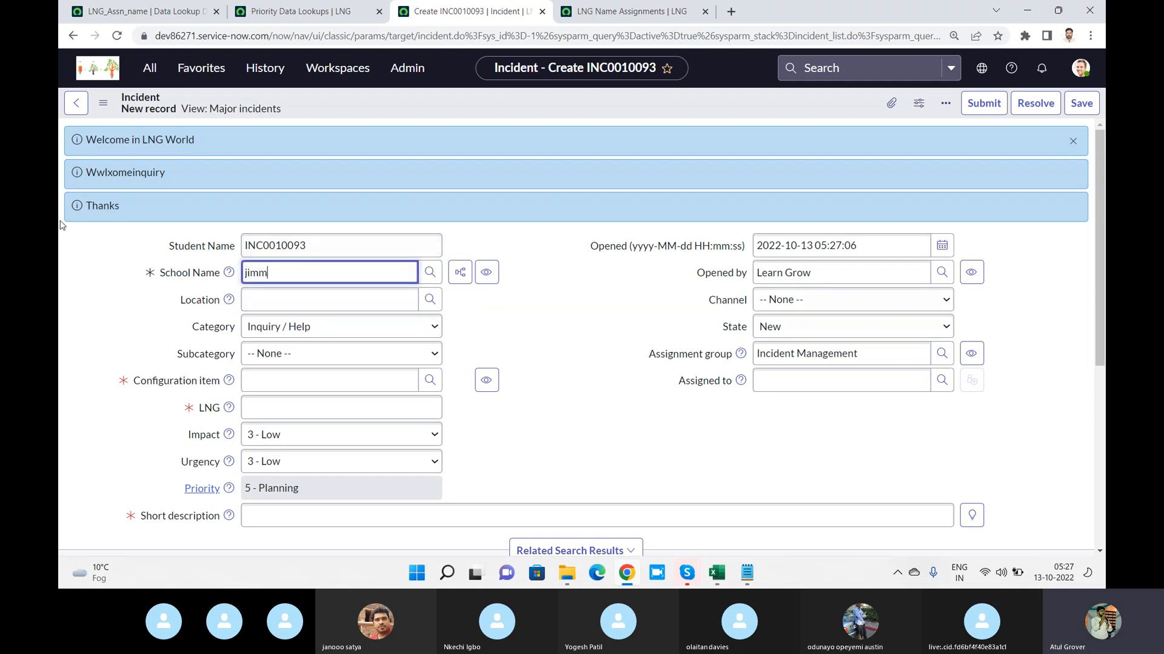
{"action": "type", "text": "immy"}
{"action": "left_click", "coordinate": [254, 312]}
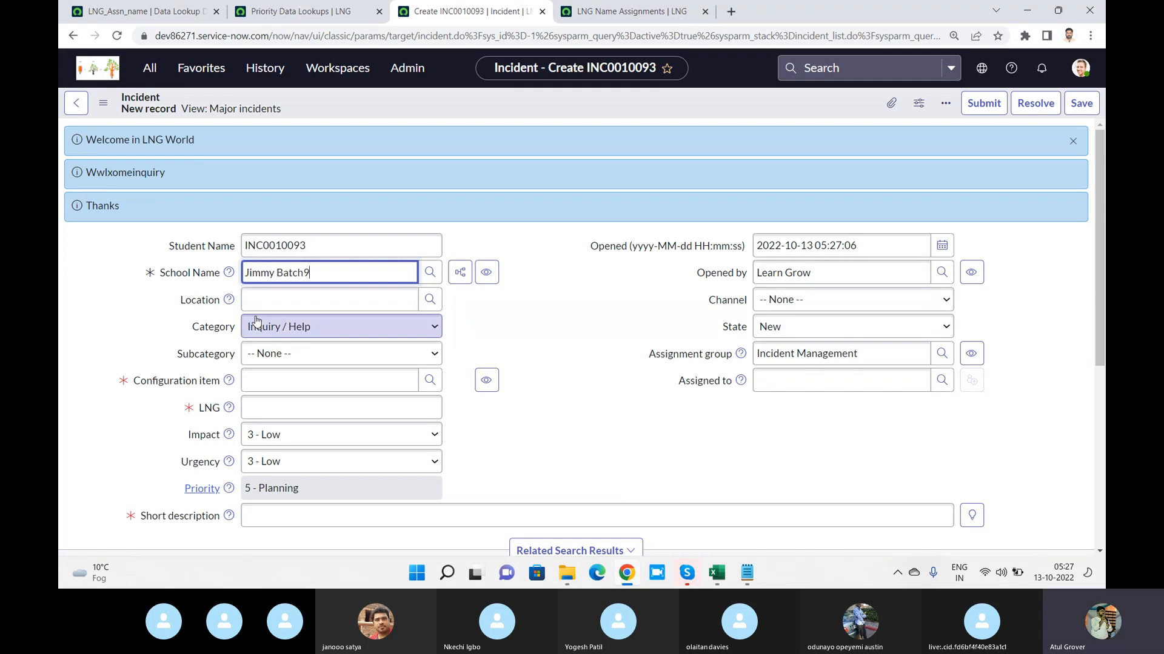
{"action": "left_click", "coordinate": [620, 341]}
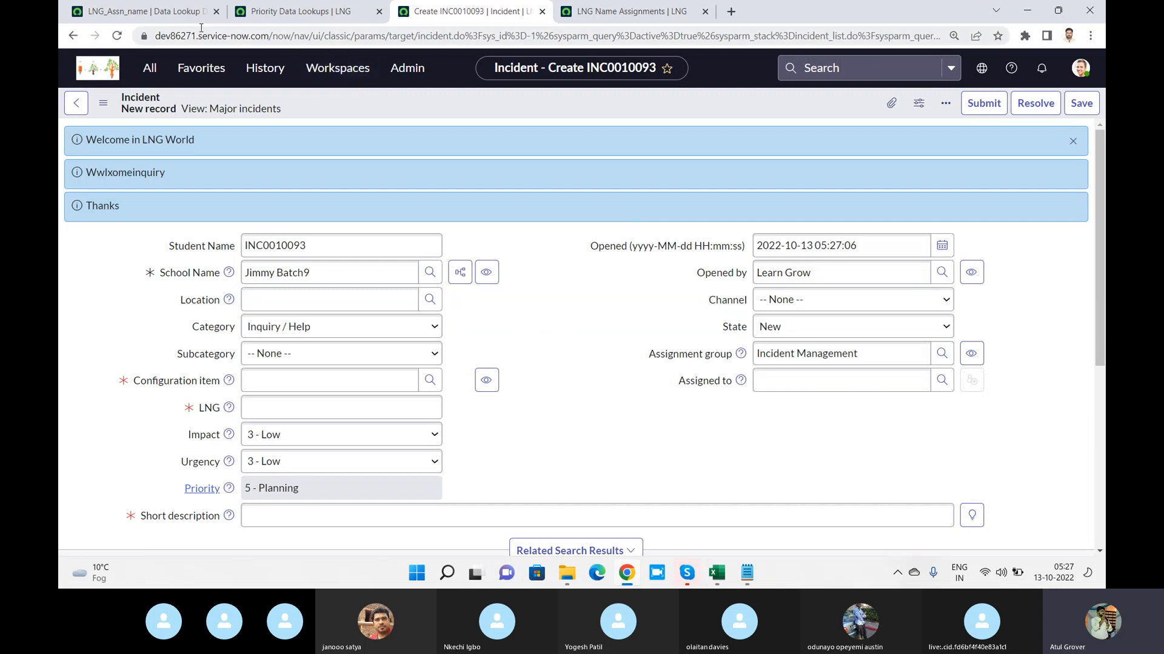
In the LNG_Assn_name data lookup definition, set Always replace to true for the assignment_group setter field
{"action": "left_click", "coordinate": [143, 11]}
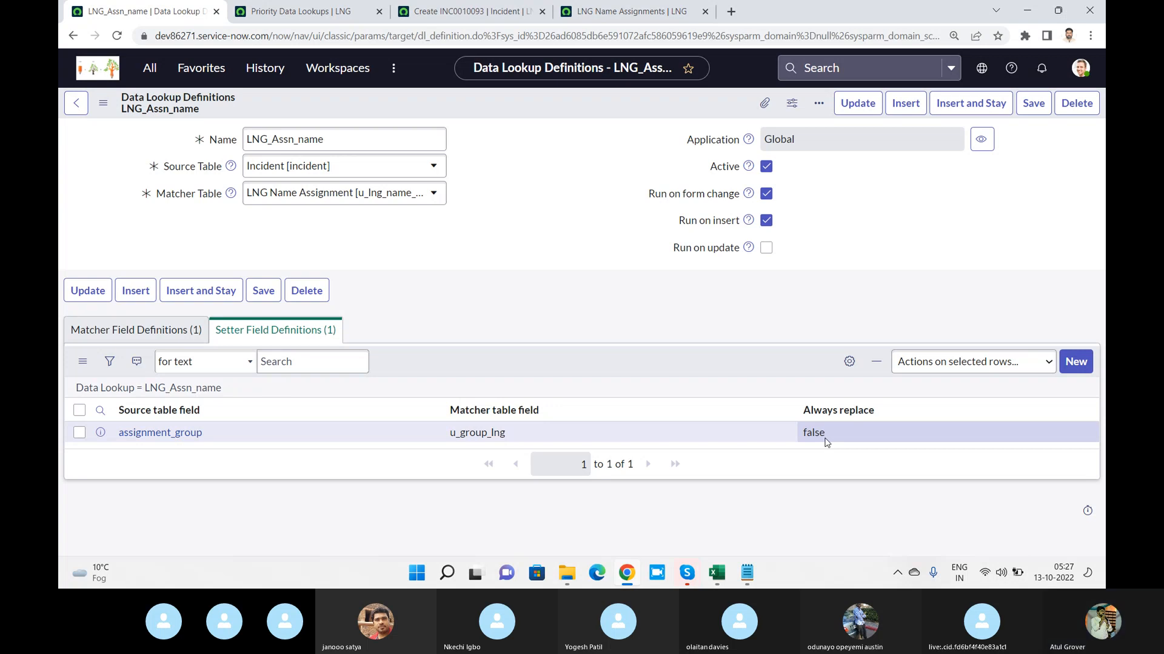
{"action": "left_click", "coordinate": [834, 441]}
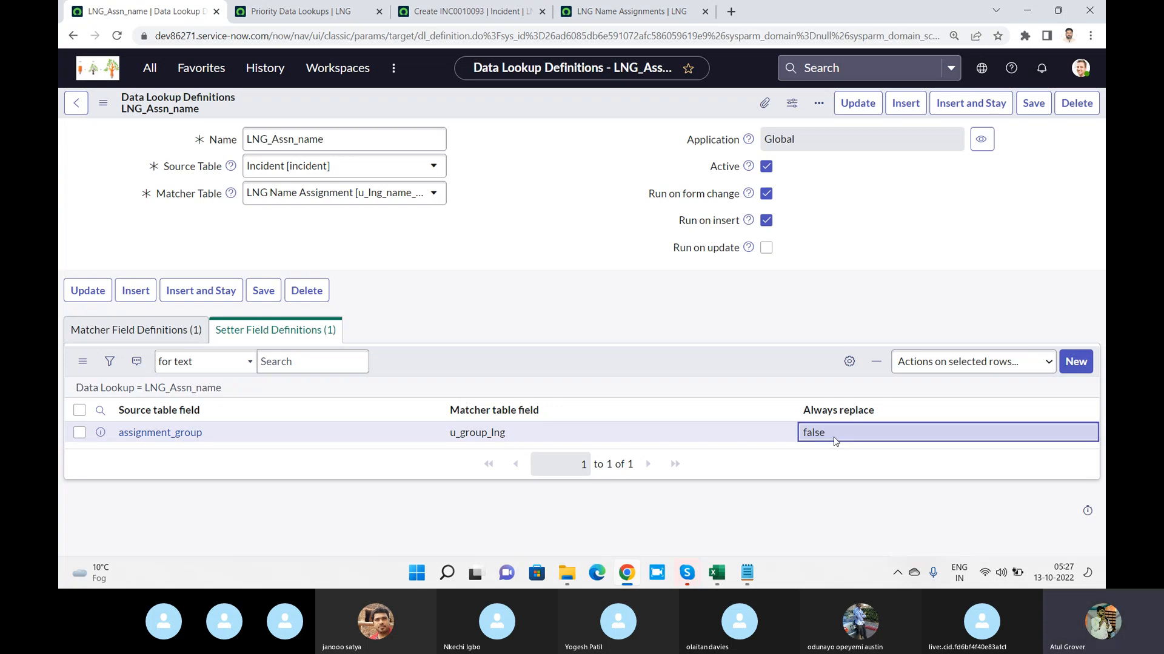
{"action": "left_click", "coordinate": [835, 440]}
{"action": "left_click", "coordinate": [831, 441]}
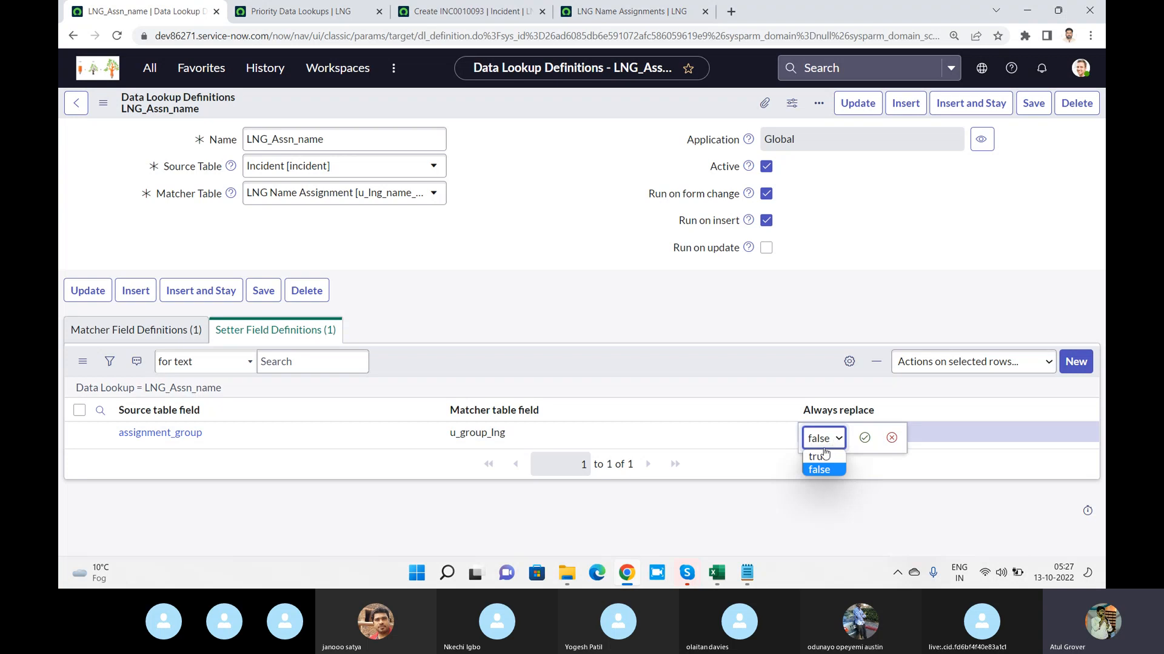
{"action": "left_click", "coordinate": [819, 457]}
{"action": "left_click", "coordinate": [865, 437]}
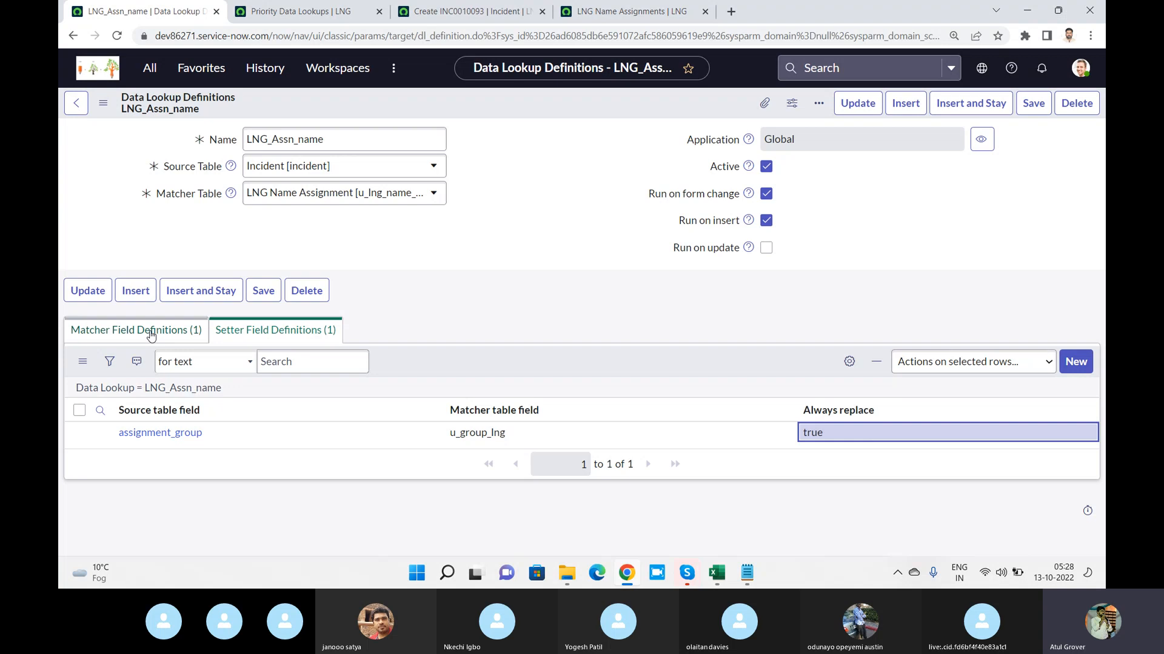
Reload the new Incident form and leave without saving the changes
{"action": "left_click", "coordinate": [486, 13]}
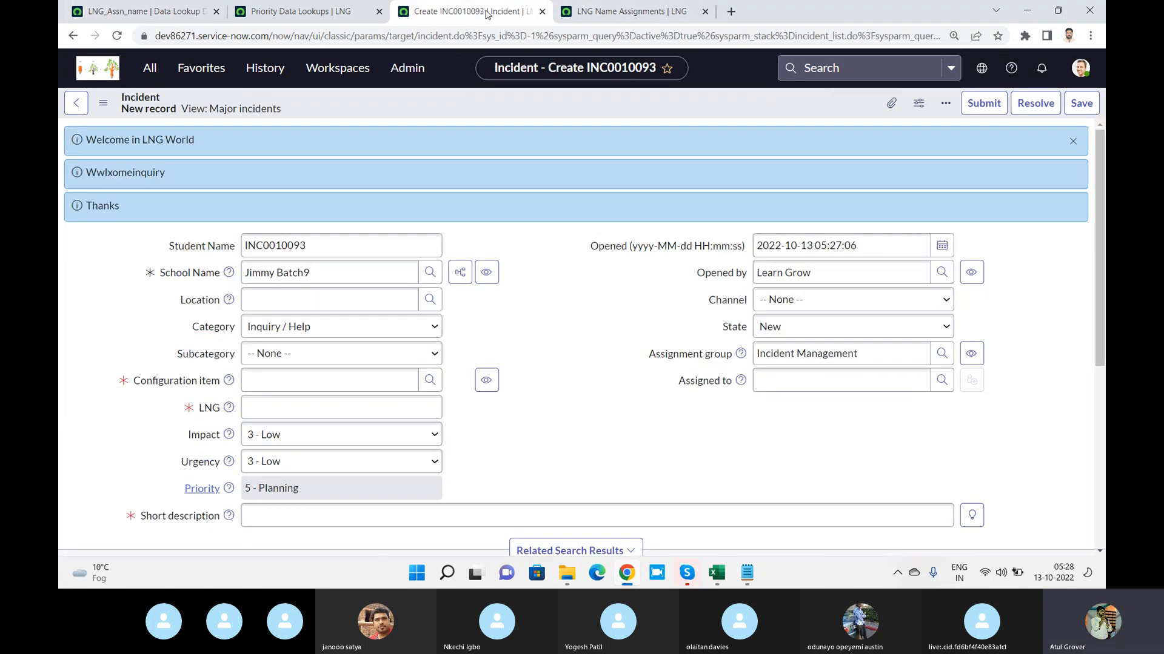
{"action": "right_click", "coordinate": [490, 105]}
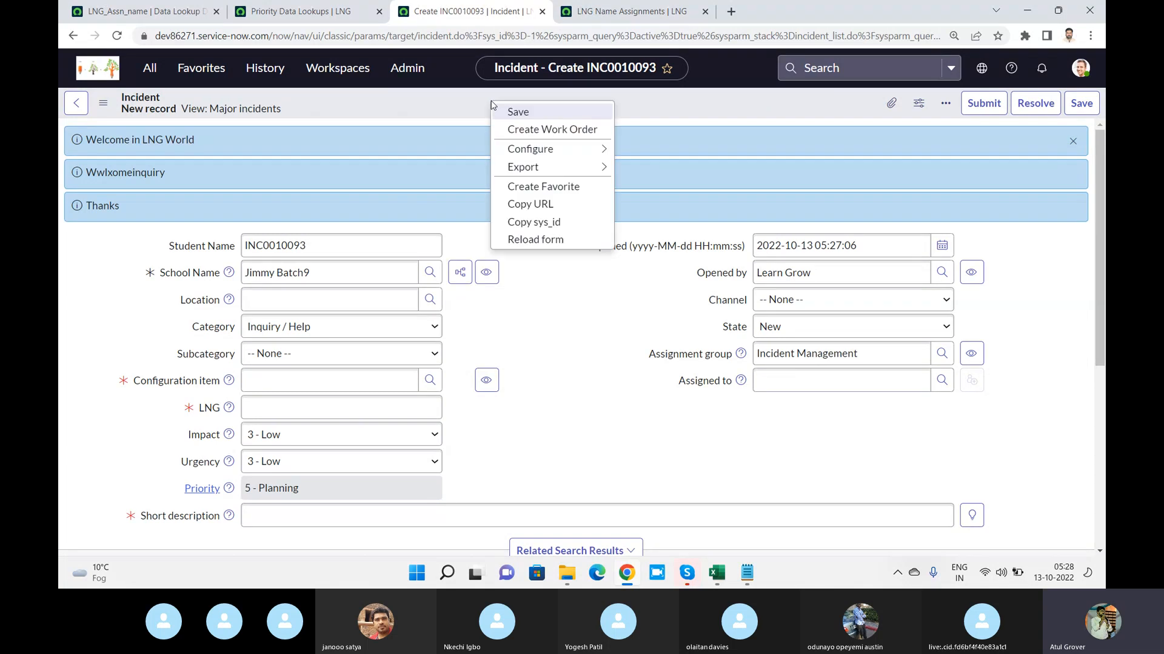
{"action": "left_click", "coordinate": [532, 240]}
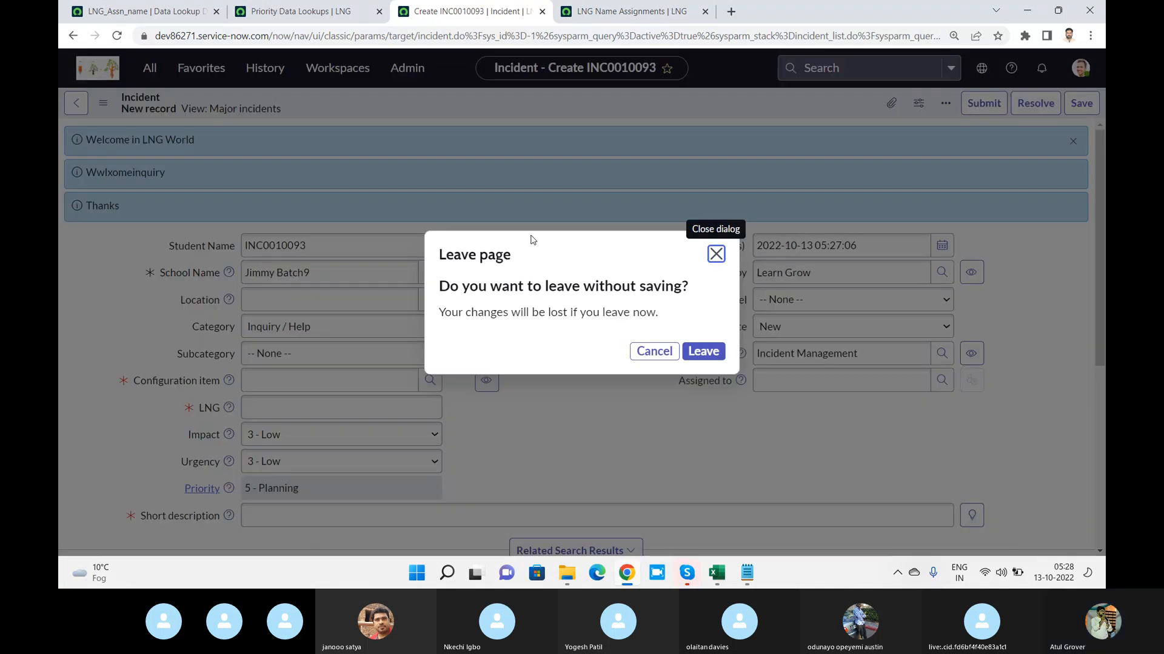
{"action": "left_click", "coordinate": [703, 353]}
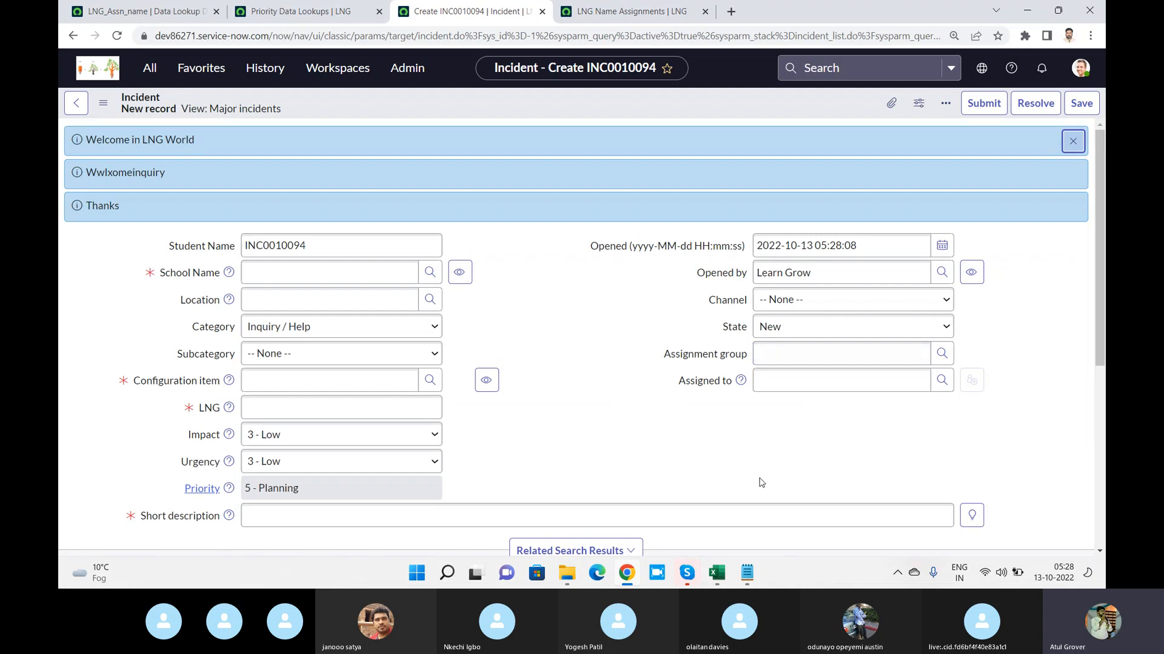
Set the incident's School Name to the caller mapped to Change Management and check the Assignment group
{"action": "left_click", "coordinate": [338, 272]}
{"action": "type", "text": "sh"}
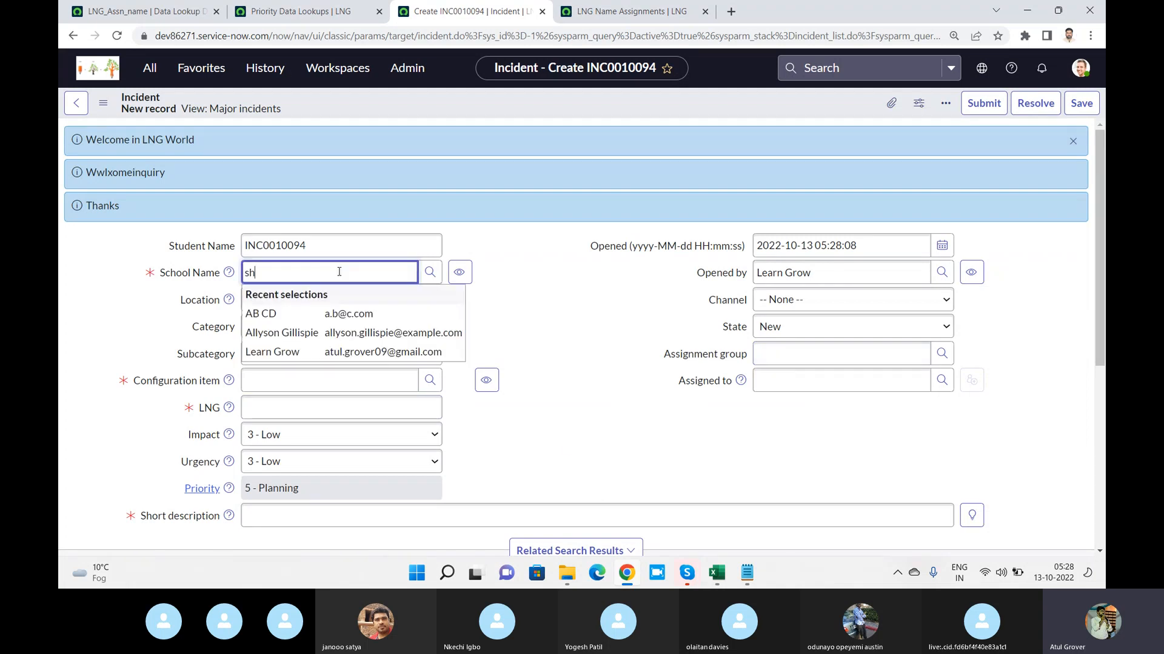
{"action": "type", "text": "ya"}
{"action": "left_click", "coordinate": [343, 324]}
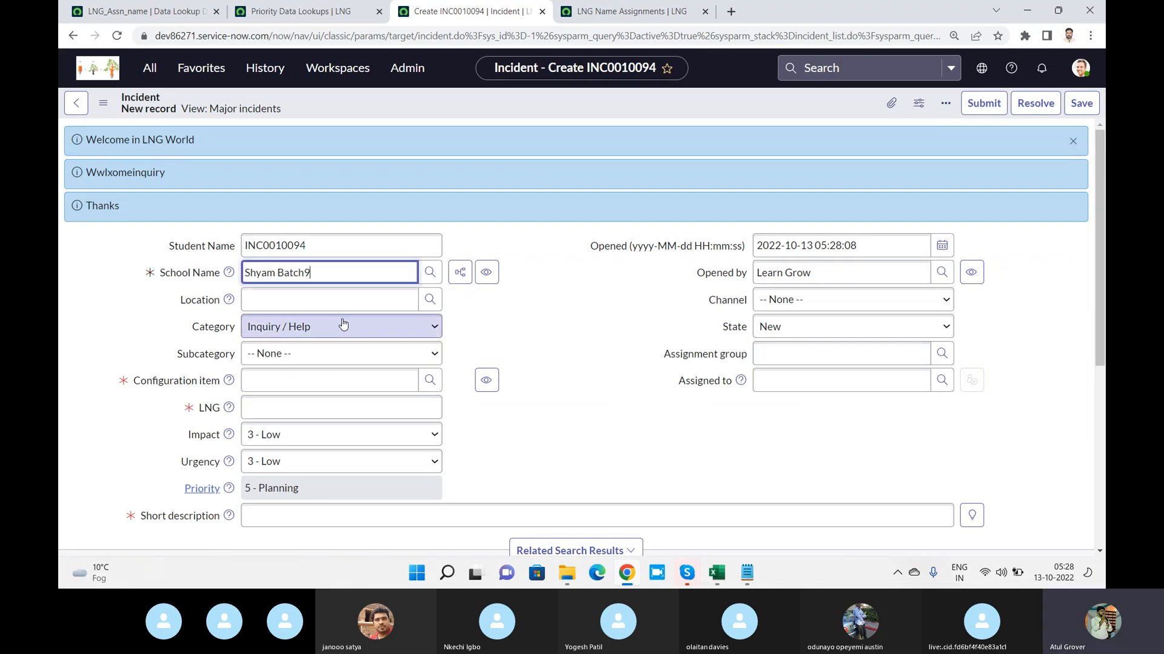
{"action": "left_click_drag", "start_coordinate": [867, 356], "coordinate": [749, 360]}
Change the School Name to the caller mapped to Incident Management to test replacement of the Assignment group
{"action": "left_click_drag", "start_coordinate": [364, 273], "coordinate": [59, 262]}
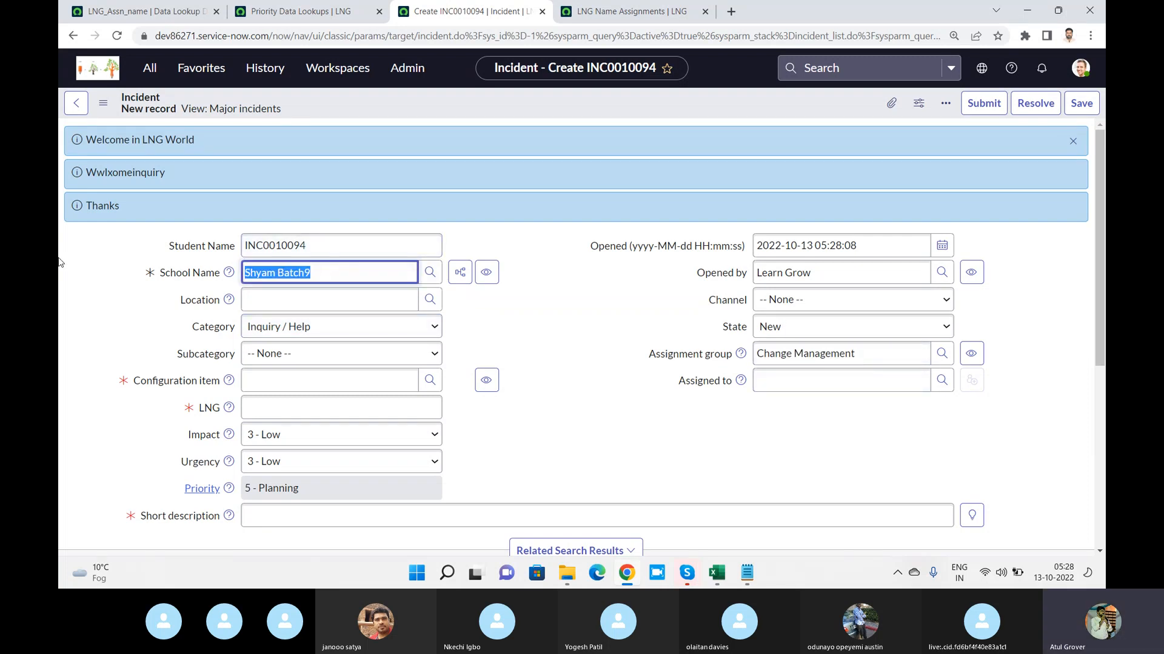
{"action": "type", "text": "fred"}
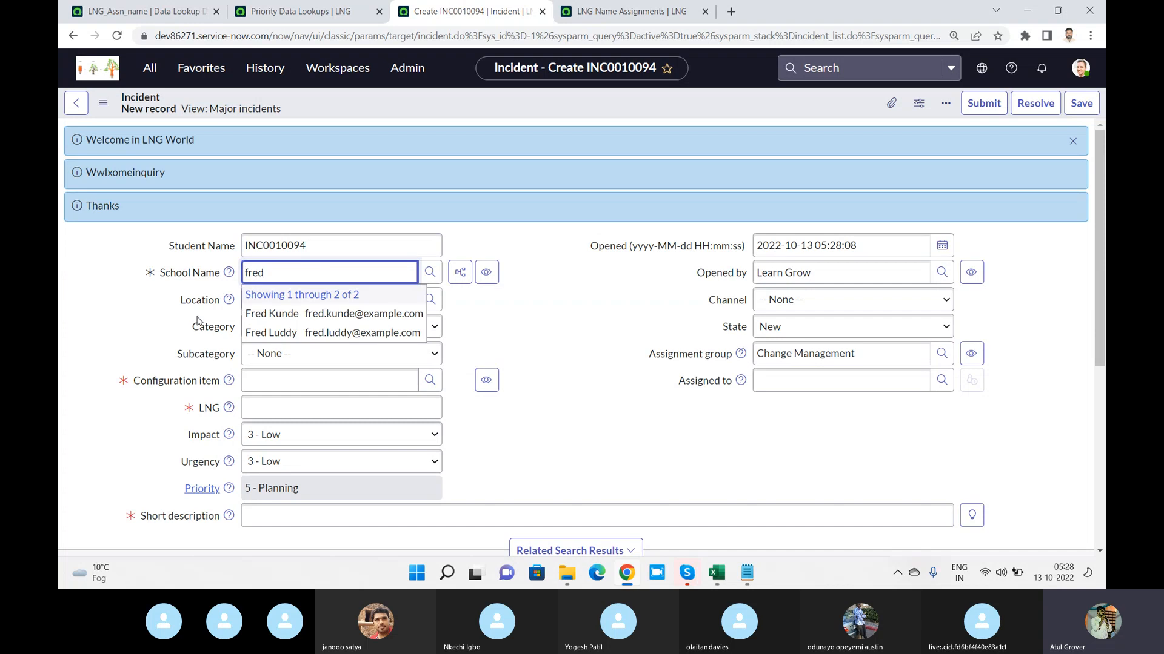
{"action": "left_click", "coordinate": [259, 334]}
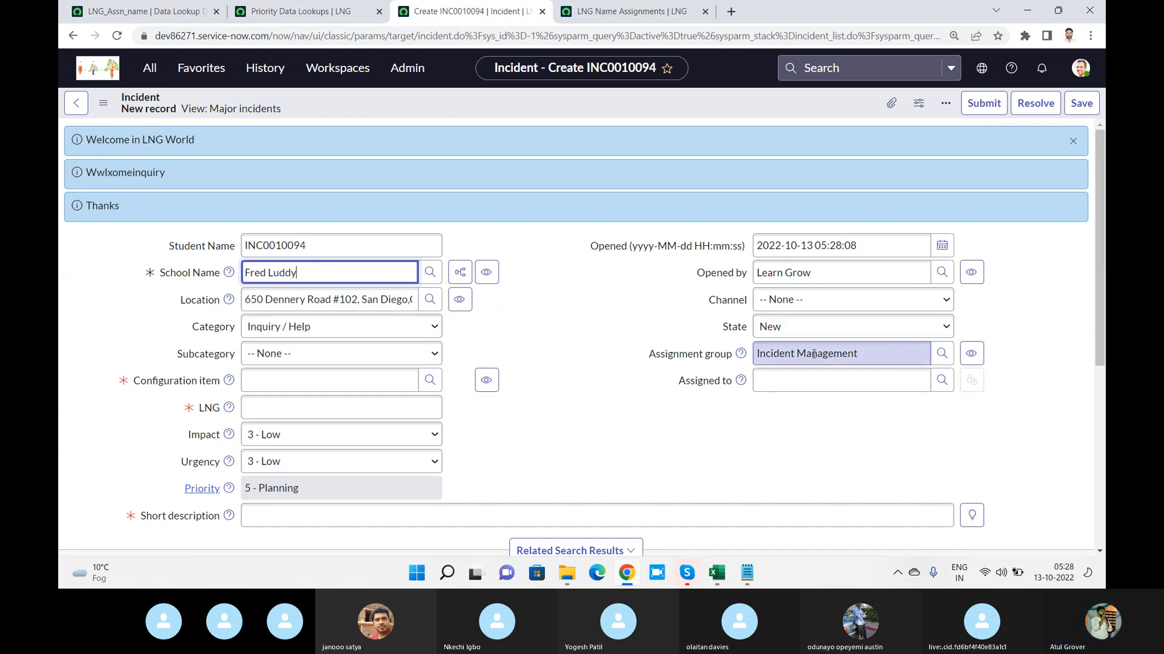
Return to the LNG_Assn_name data lookup definition and enable Run on update
{"action": "left_click", "coordinate": [144, 11]}
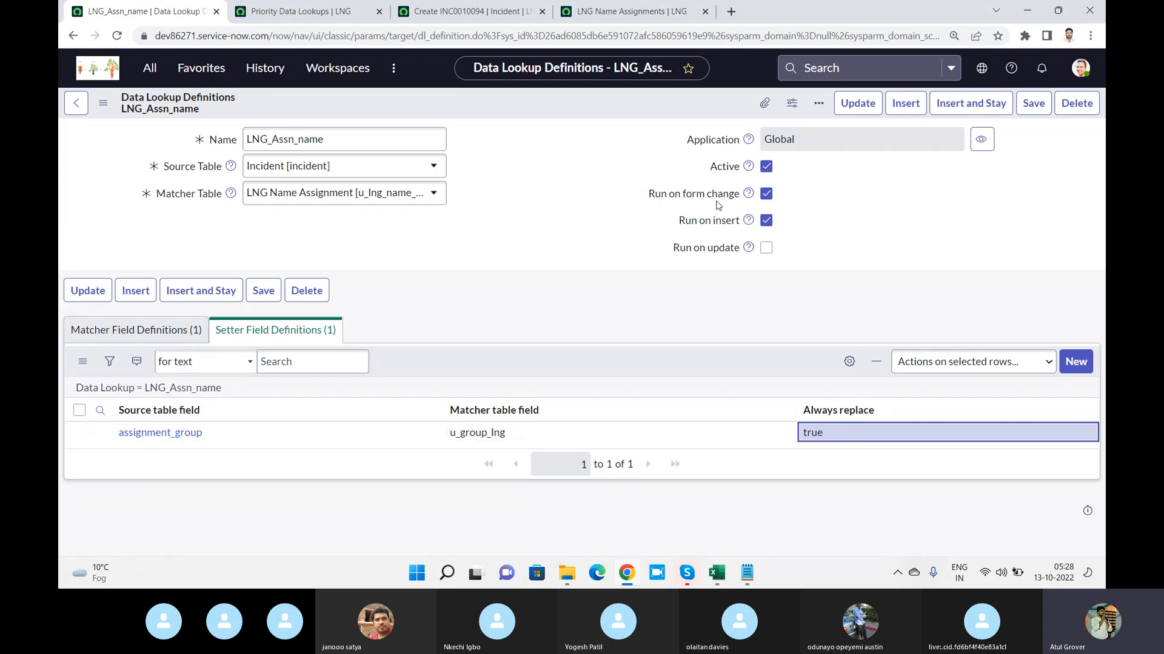
{"action": "left_click", "coordinate": [299, 11]}
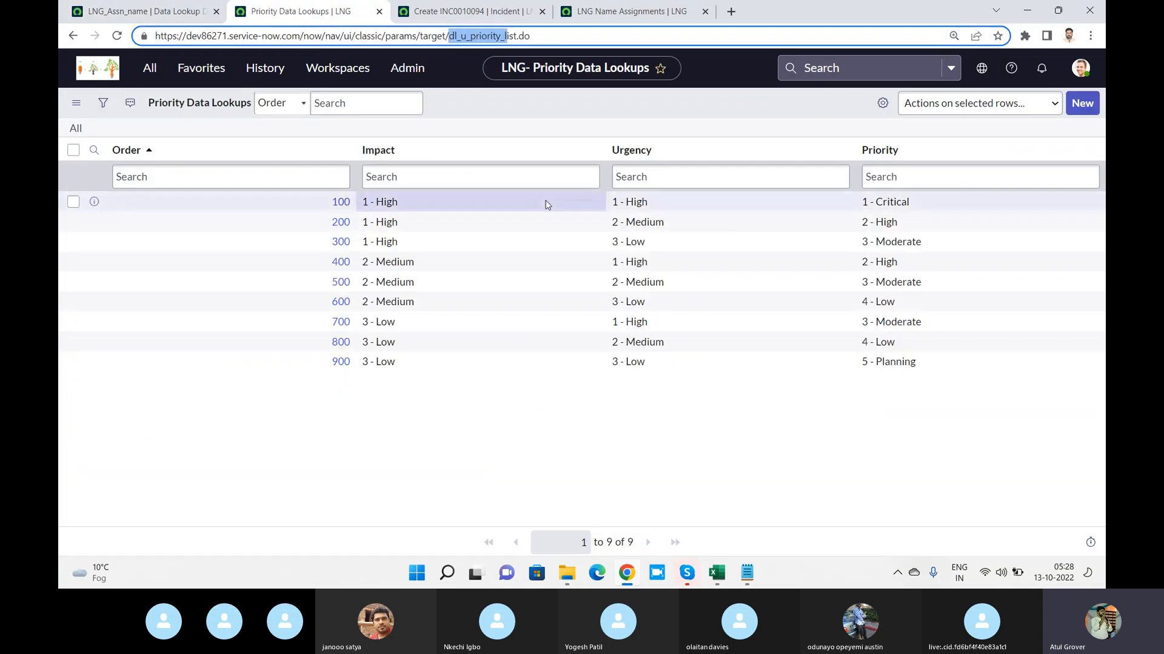
{"action": "left_click", "coordinate": [124, 18]}
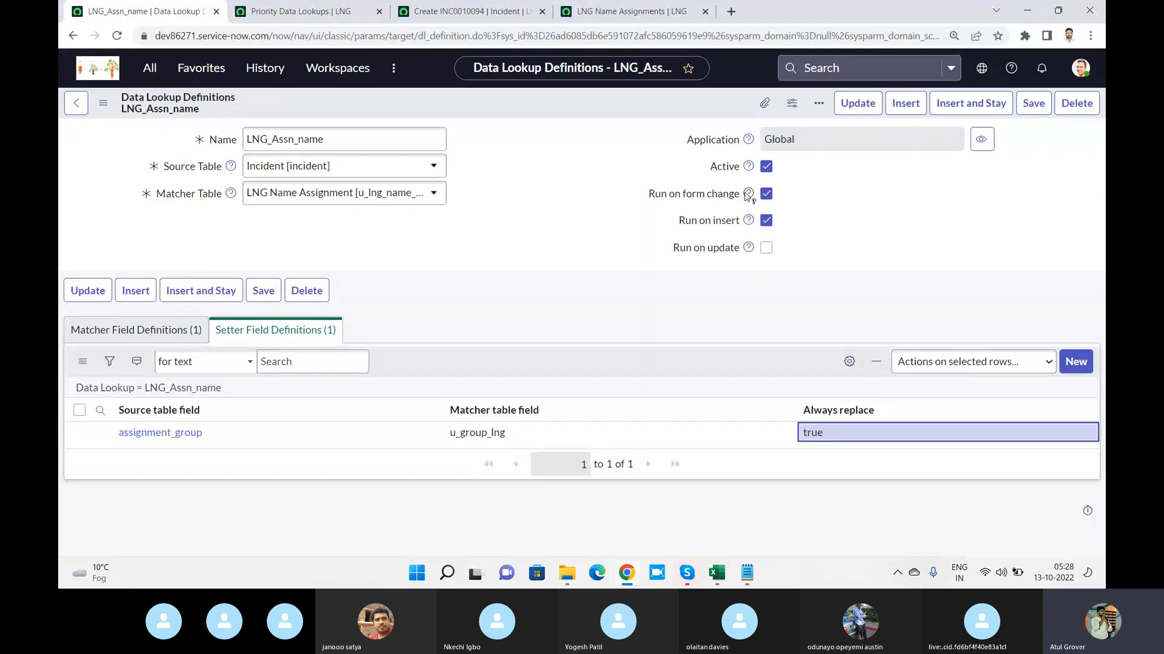
{"action": "mouse_move", "coordinate": [750, 195]}
{"action": "left_click", "coordinate": [767, 249]}
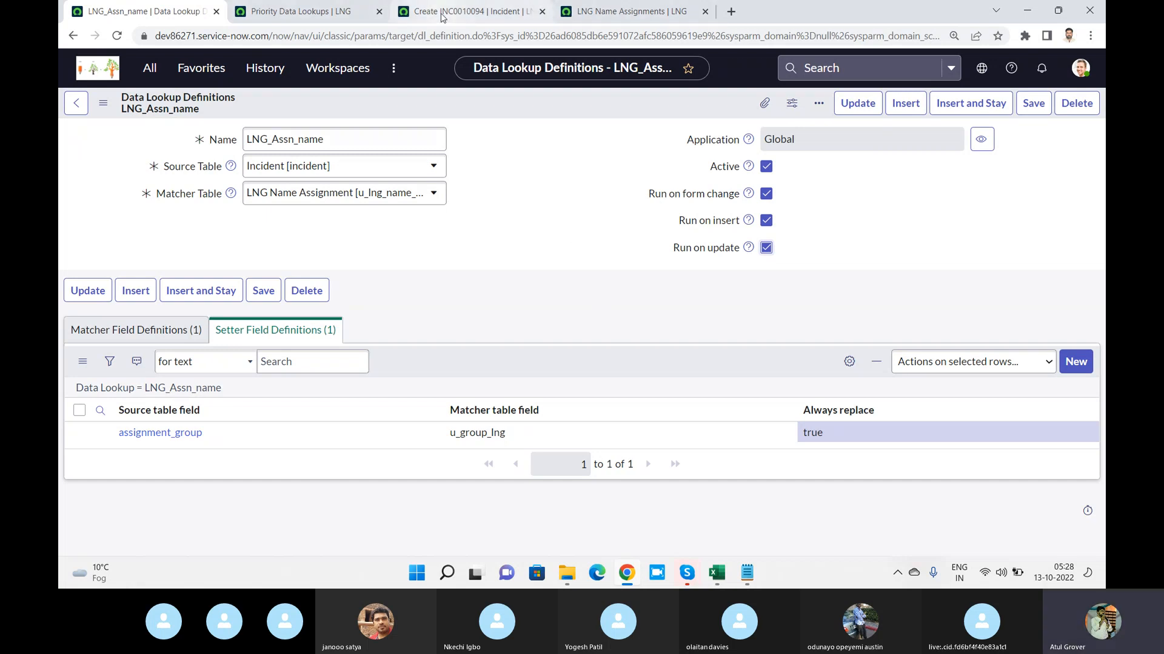
Review the caller-to-group mappings in the LNG Name Assignments list, and switch to the Skype call with the volume raised
{"action": "left_click", "coordinate": [533, 13]}
{"action": "left_click", "coordinate": [605, 16]}
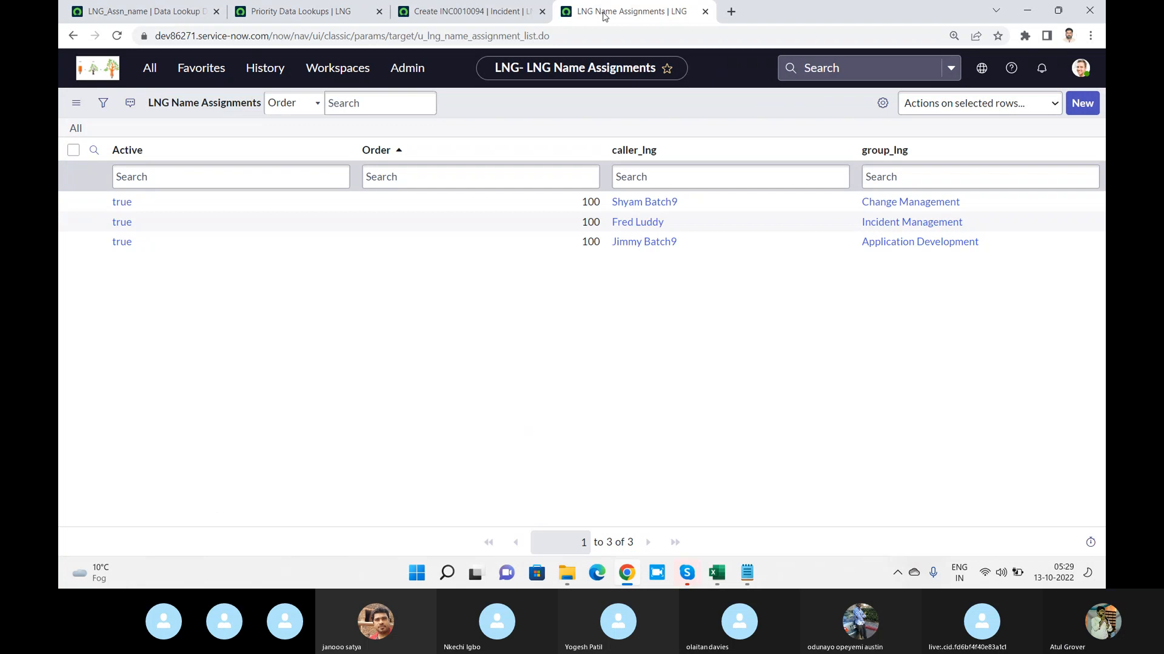
{"action": "key", "text": "alt+Tab"}
{"action": "key", "text": "alt+Tab"}
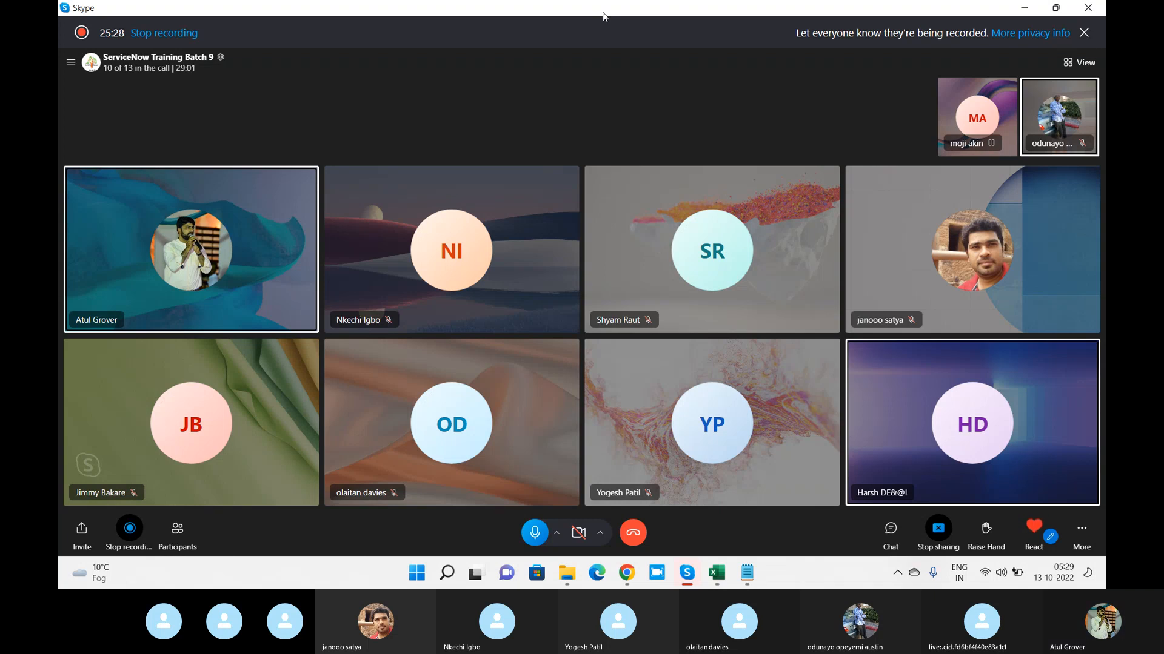
{"action": "key", "text": "XF86AudioRaiseVolume"}
{"action": "key", "text": "XF86AudioRaiseVolume"}
{"action": "key", "text": "XF86AudioRaiseVolume"}
{"action": "key", "text": "XF86AudioRaiseVolume"}
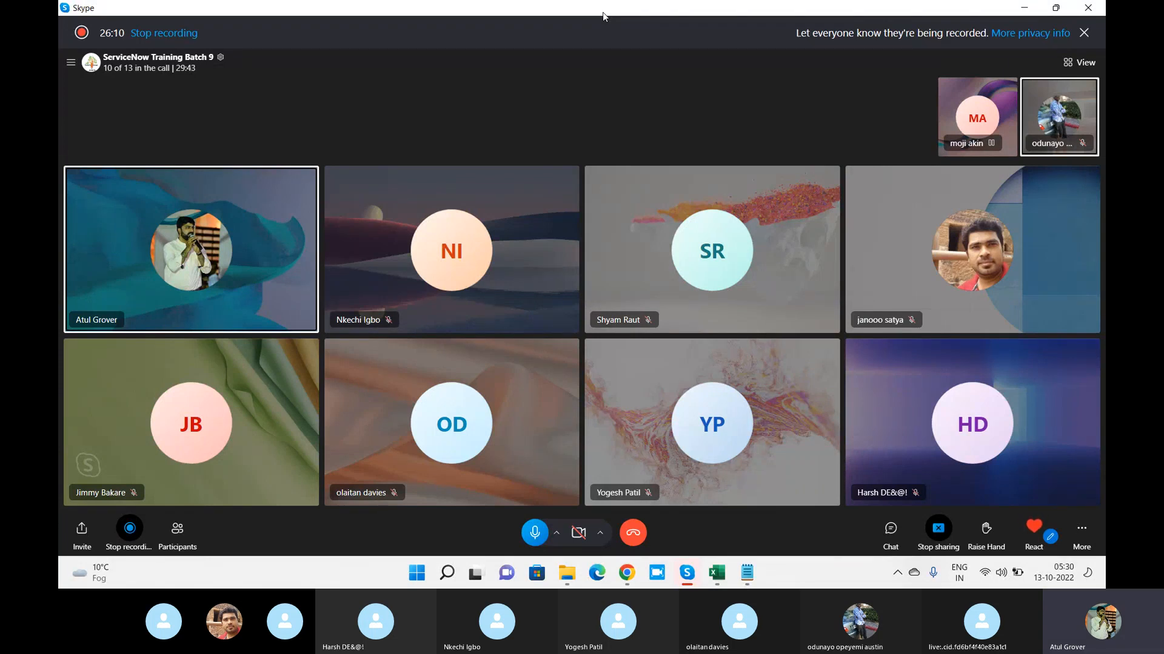
Switch to the Training_Master workbook in Excel and highlight the Data Lookup & Assignment Rule agenda cell in yellow
{"action": "left_click", "coordinate": [717, 573]}
{"action": "left_click", "coordinate": [425, 257]}
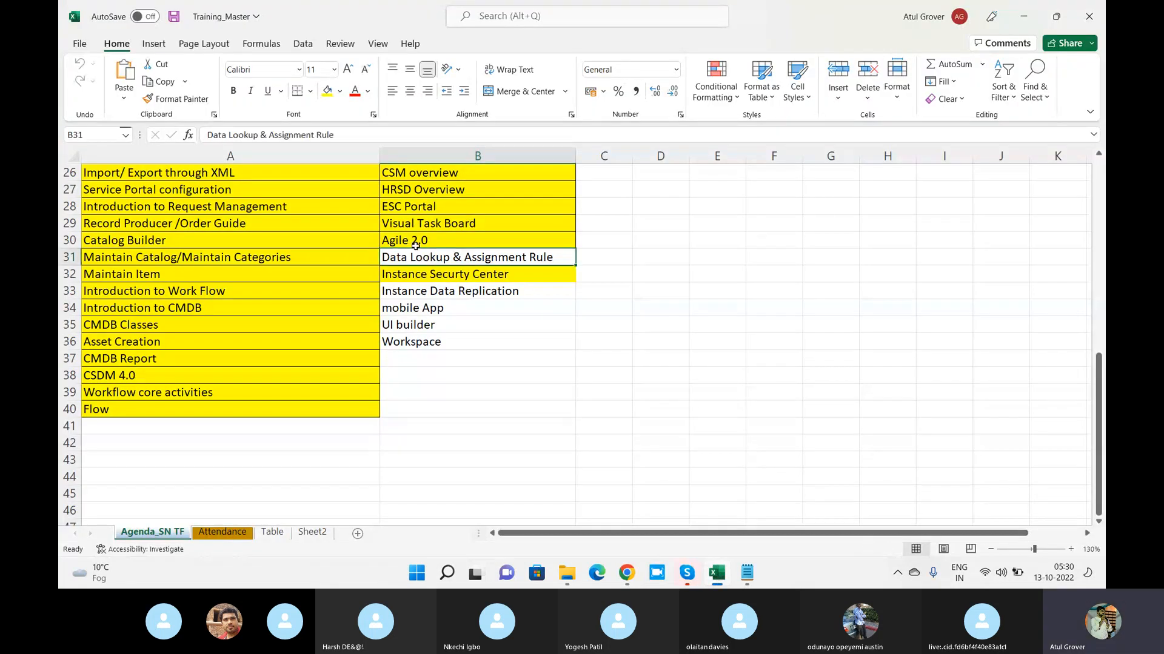
{"action": "left_click", "coordinate": [328, 91]}
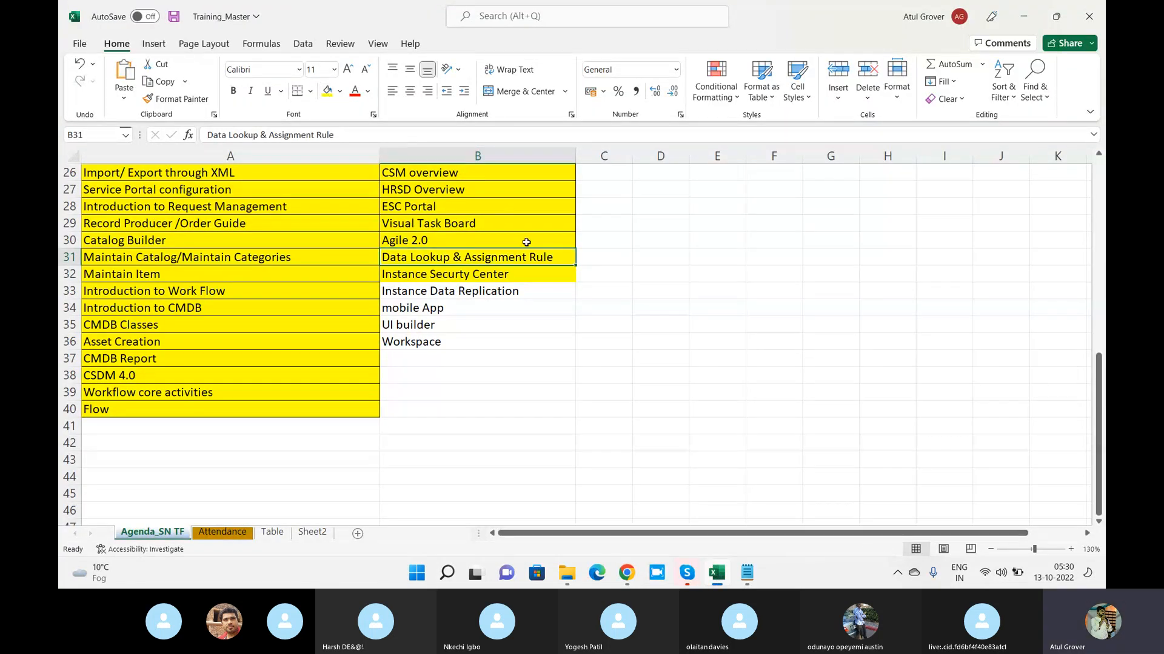
Go through the agenda topics from Instance Security Center down to UI builder
{"action": "left_click", "coordinate": [453, 277]}
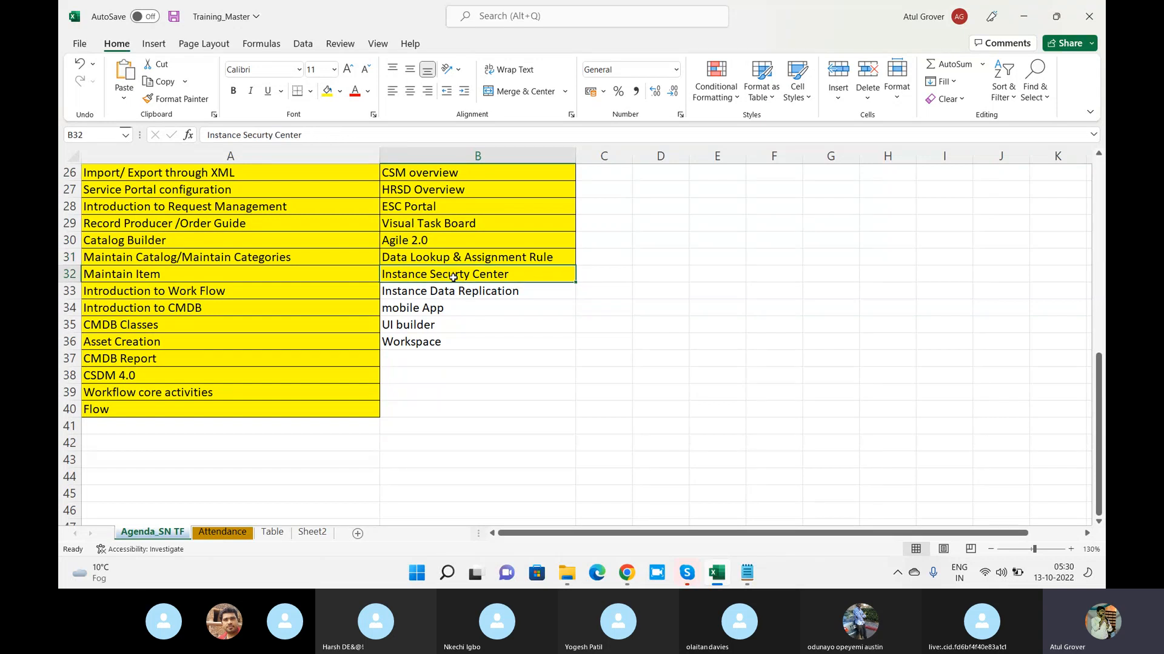
{"action": "key", "text": "Up"}
{"action": "key", "text": "Down"}
{"action": "key", "text": "Down"}
{"action": "key", "text": "Down"}
{"action": "key", "text": "Down"}
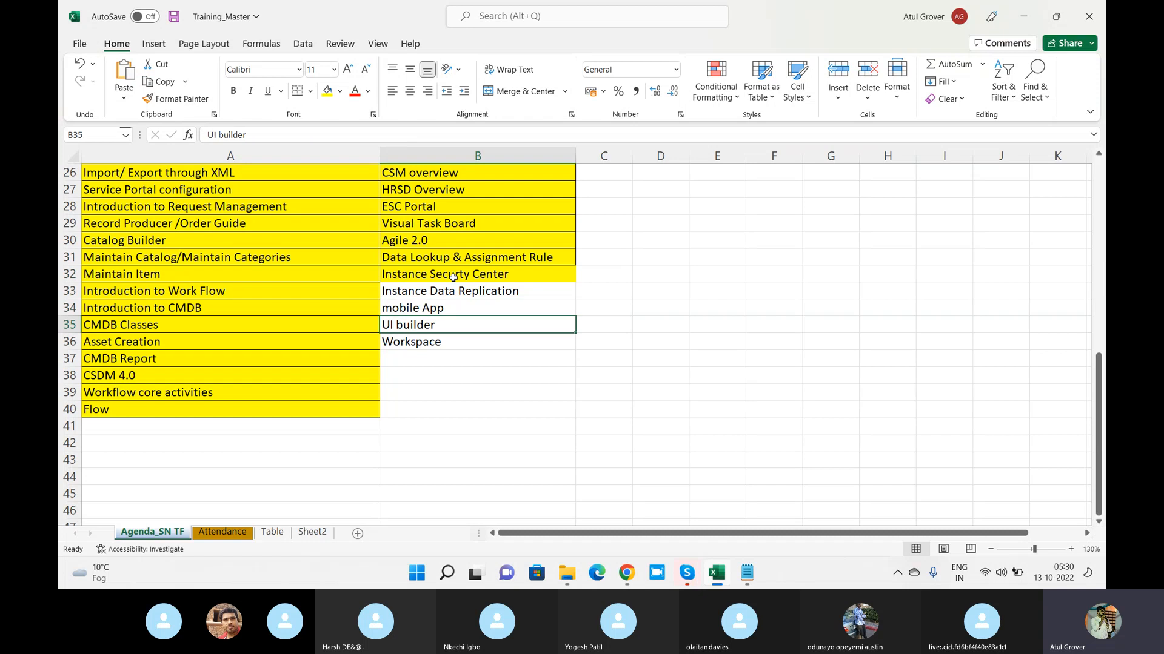
Return to ServiceNow in Chrome and examine the list of available workspaces alongside the Excel training agenda
{"action": "key", "text": "alt+Tab"}
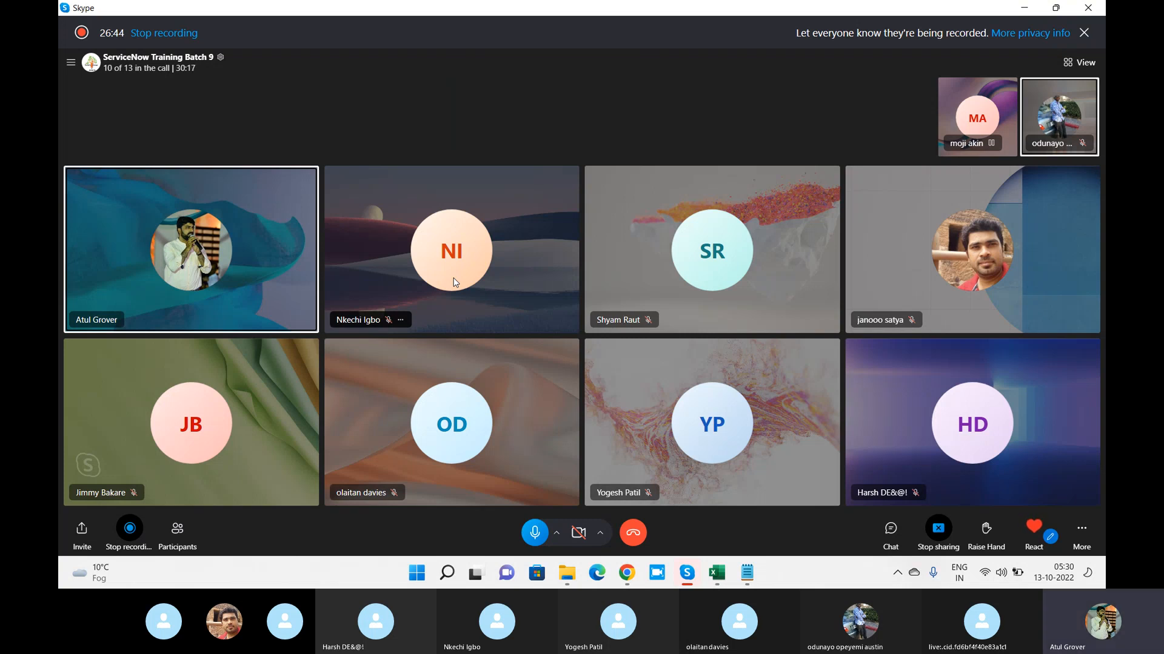
{"action": "key", "text": "alt+Tab"}
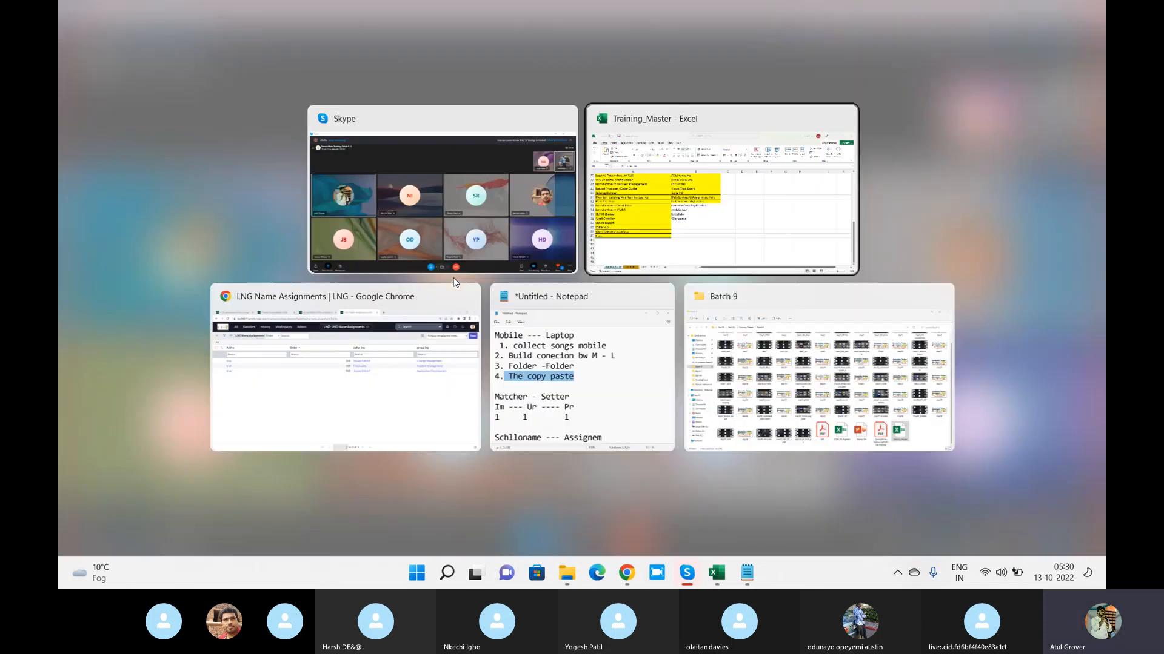
{"action": "key", "text": "alt+Tab"}
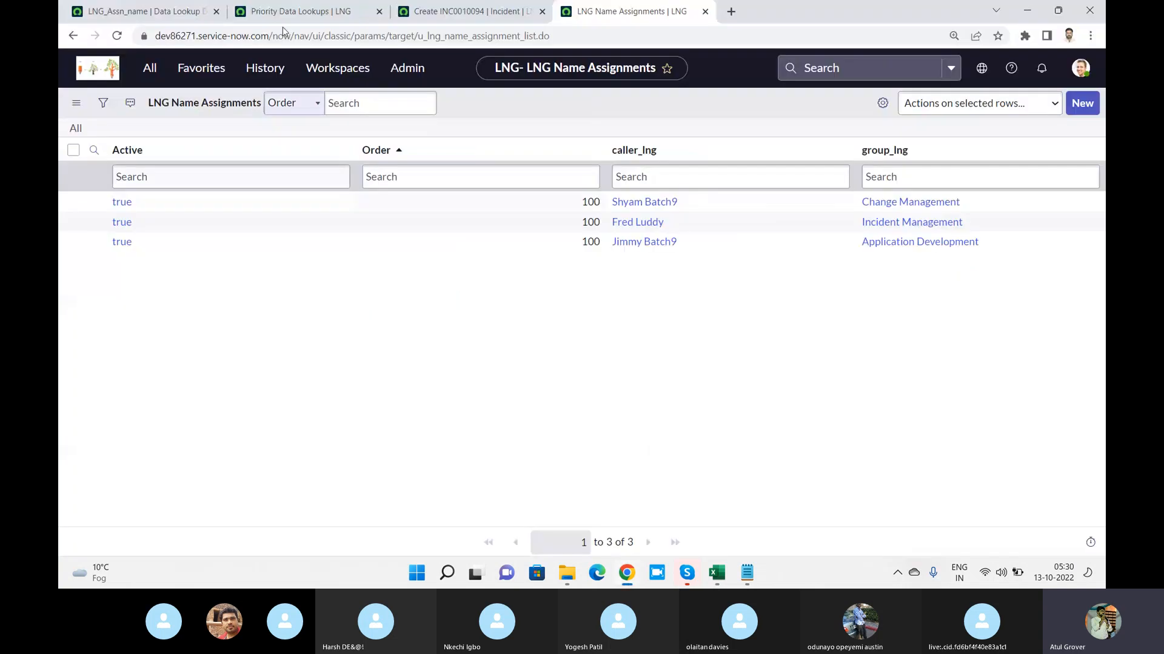
{"action": "left_click", "coordinate": [351, 70]}
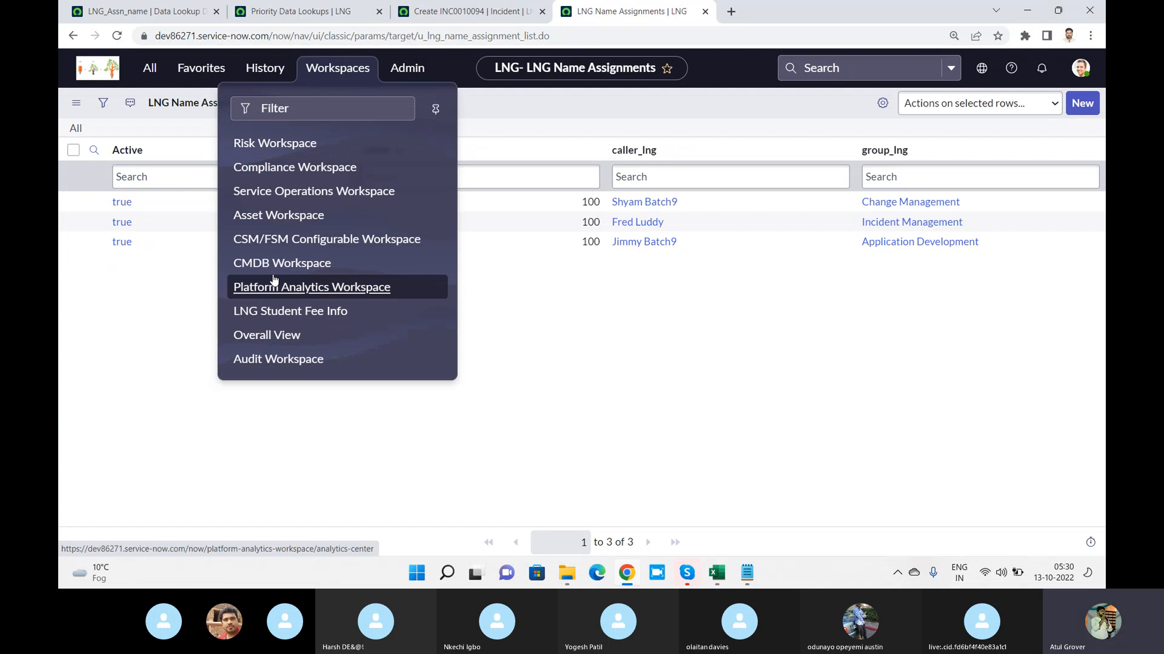
{"action": "key", "text": "alt+Tab"}
{"action": "key", "text": "Tab"}
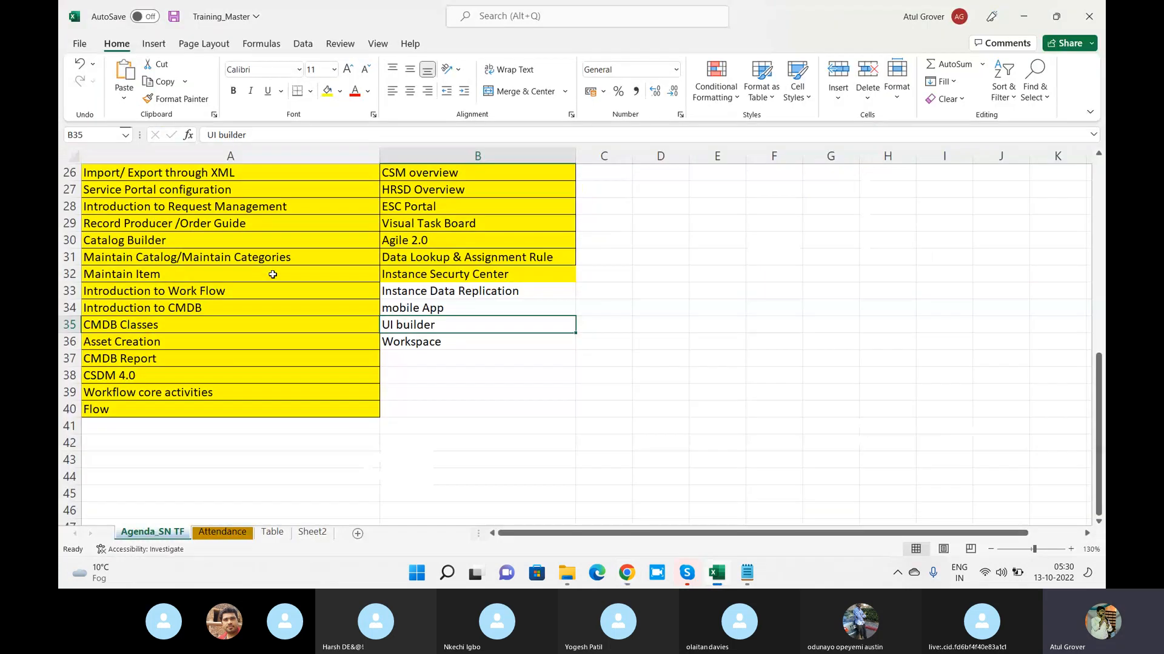
{"action": "key", "text": "alt+Tab"}
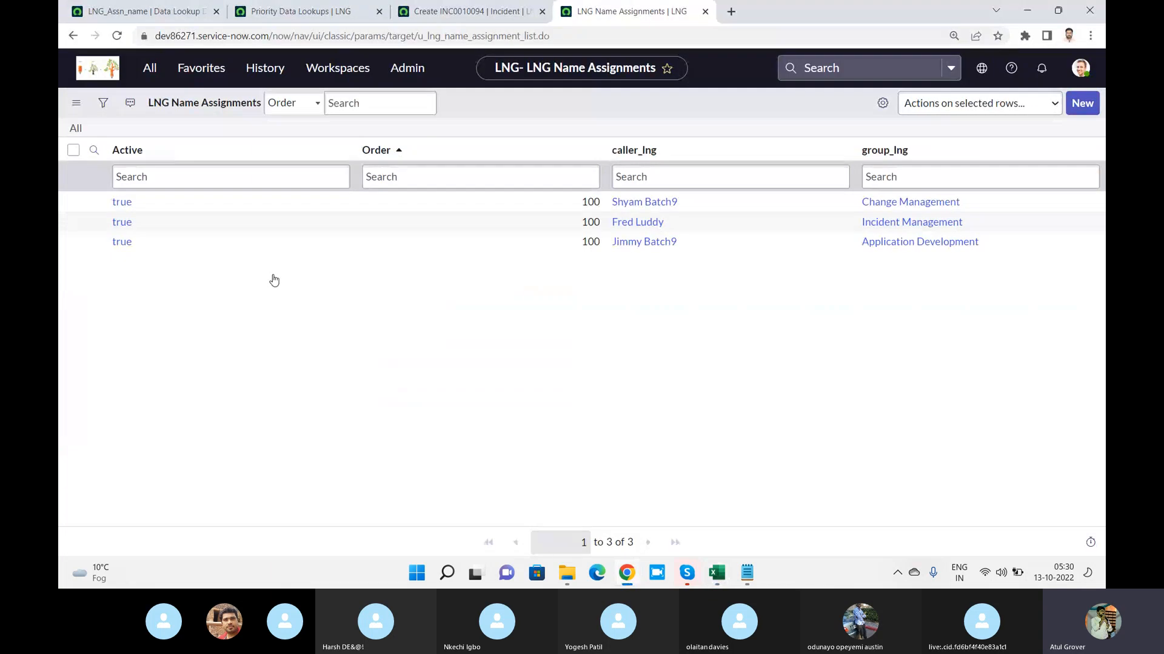
{"action": "left_click", "coordinate": [337, 68]}
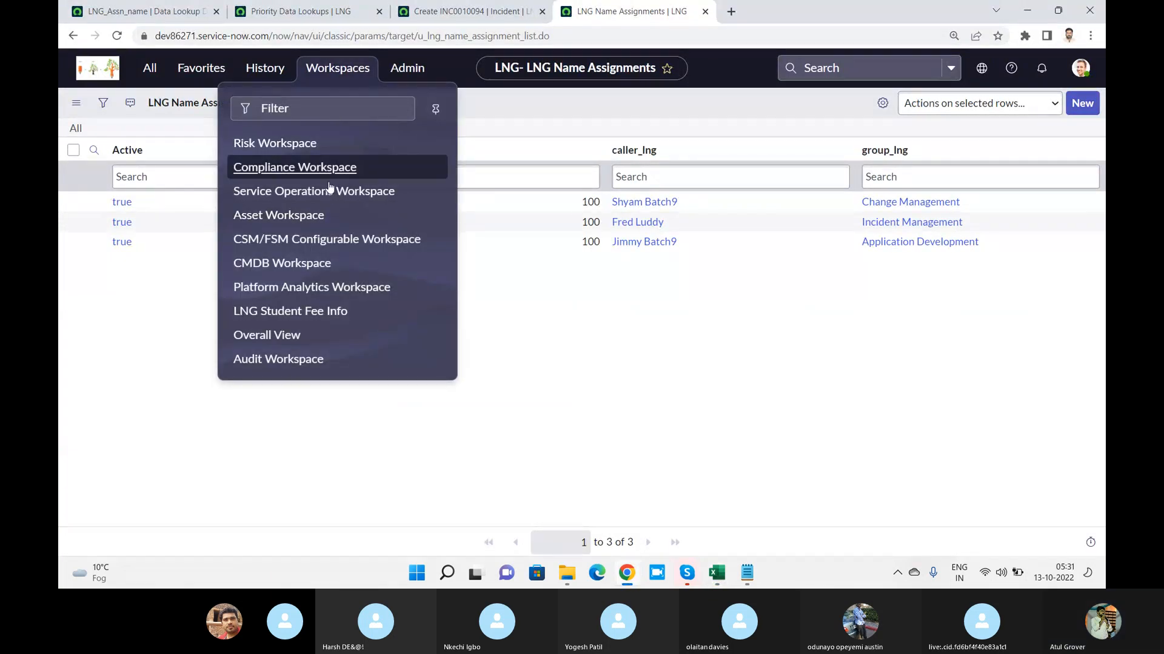
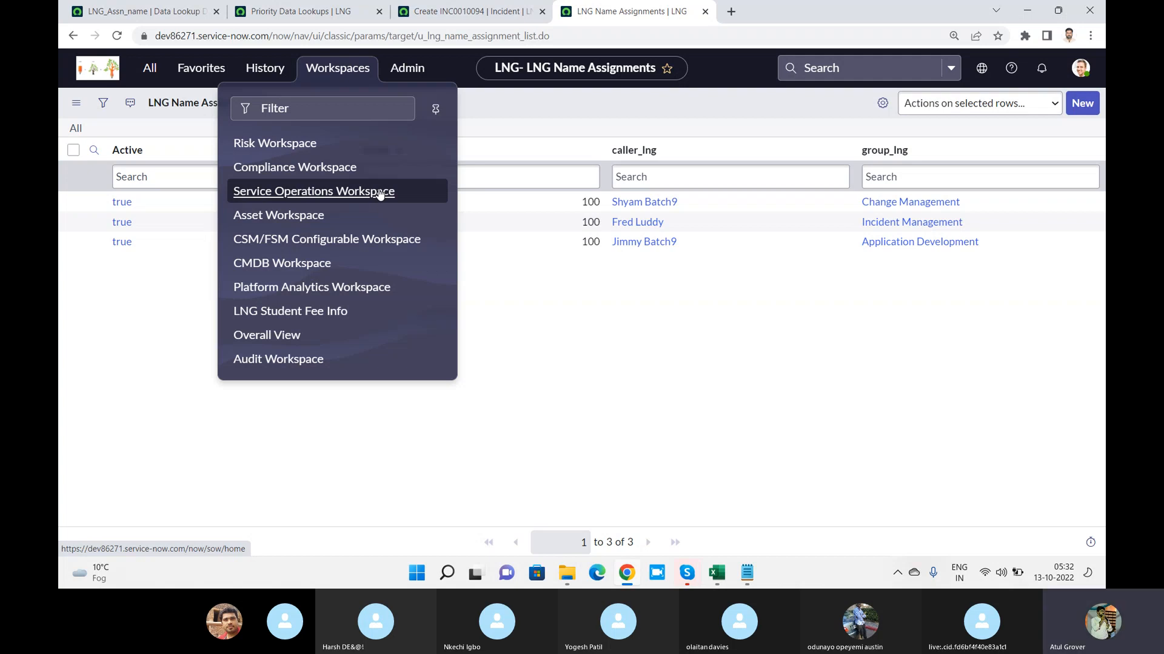
Find the Incident modules with the filter "incide" and open a new Incident form
{"action": "left_click", "coordinate": [540, 112]}
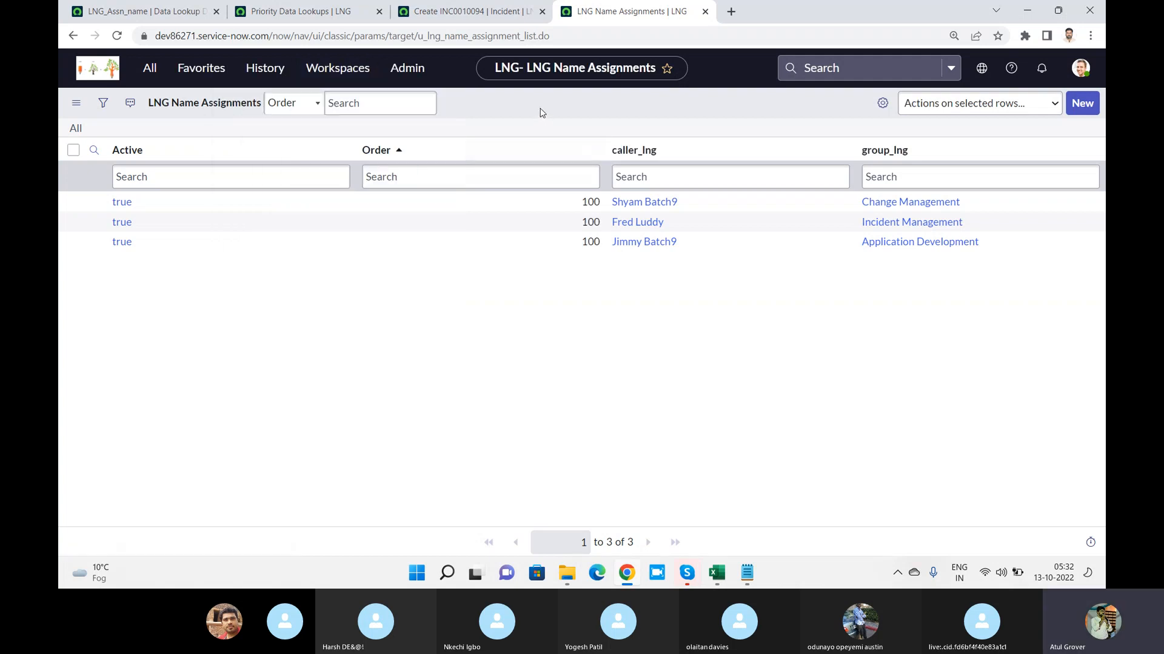
{"action": "left_click", "coordinate": [150, 69]}
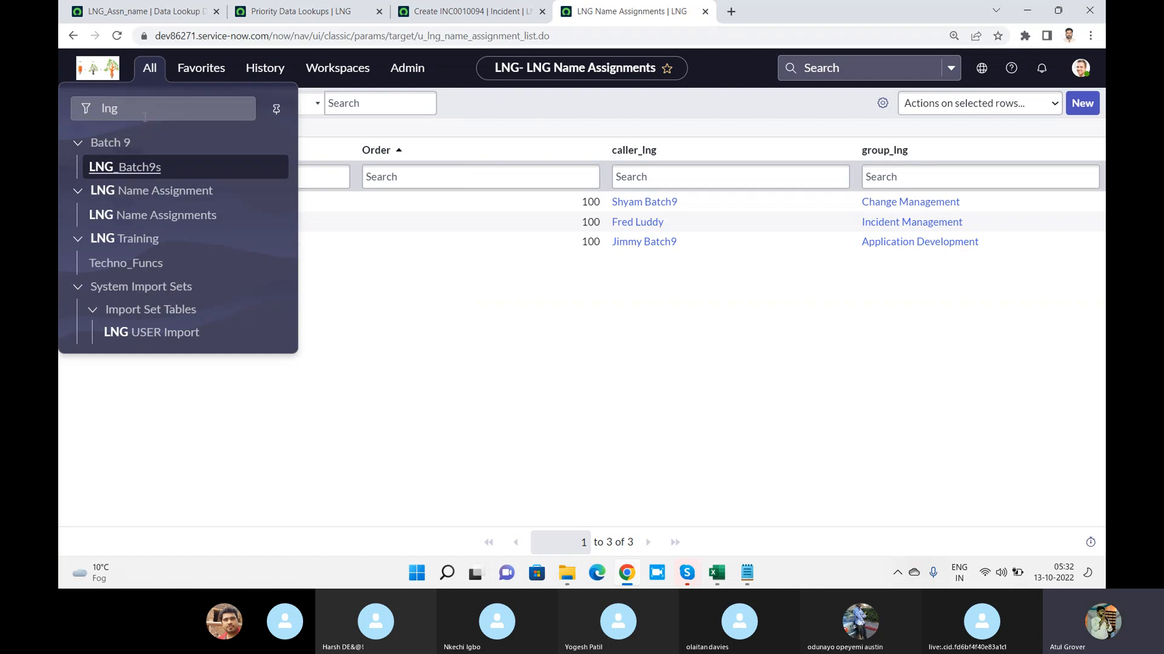
{"action": "left_click_drag", "start_coordinate": [120, 109], "coordinate": [59, 110]}
{"action": "type", "text": "incide"}
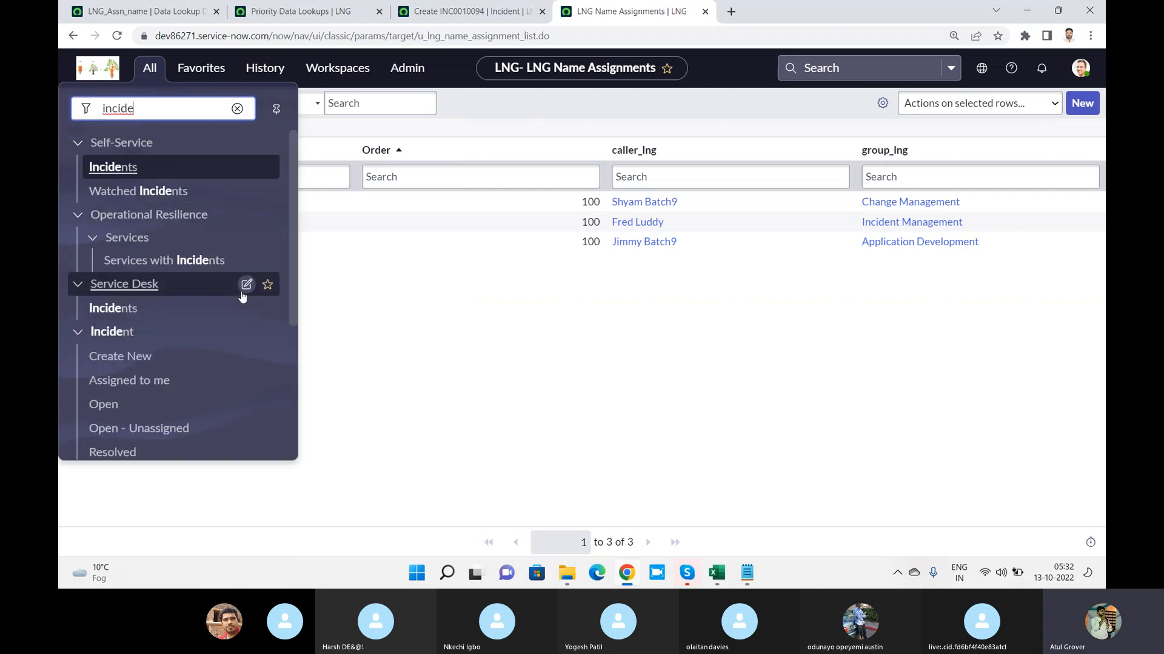
{"action": "left_click", "coordinate": [92, 363]}
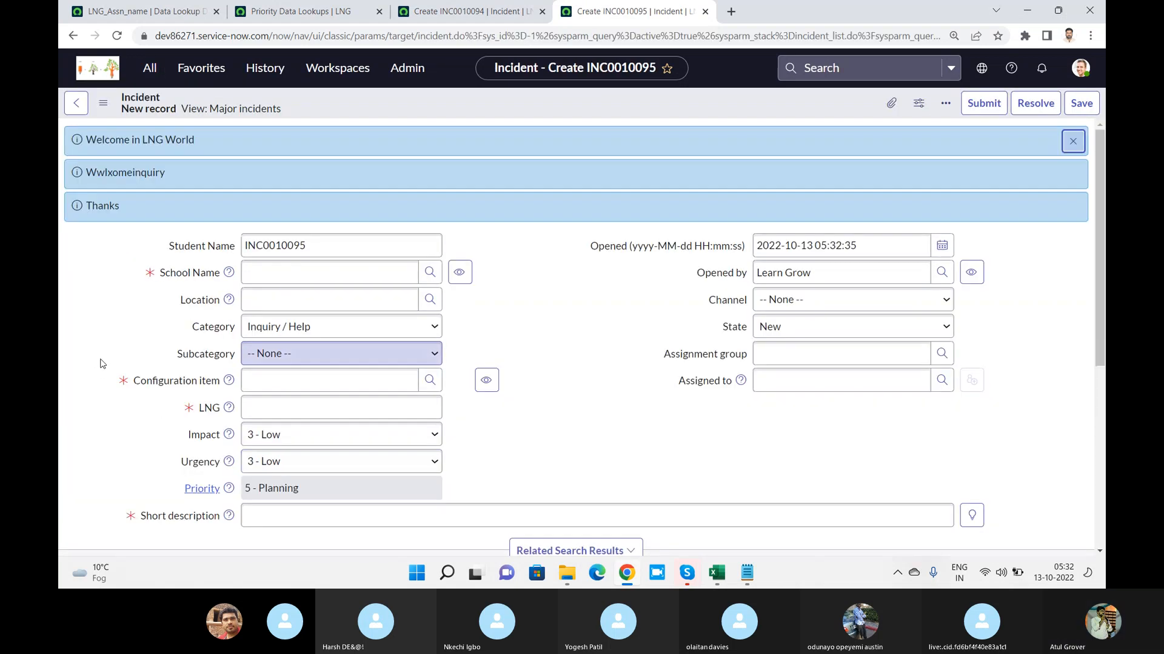
Open six more new Incident forms, each in its own browser tab
{"action": "left_click", "coordinate": [150, 68]}
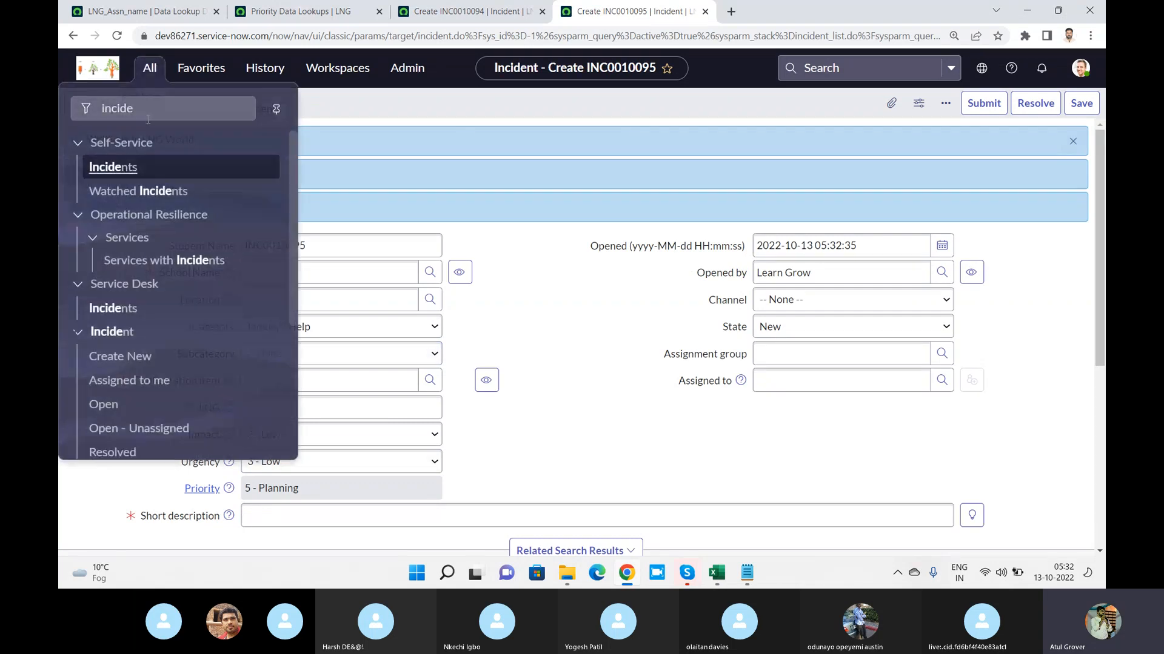
{"action": "middle_click", "coordinate": [126, 357]}
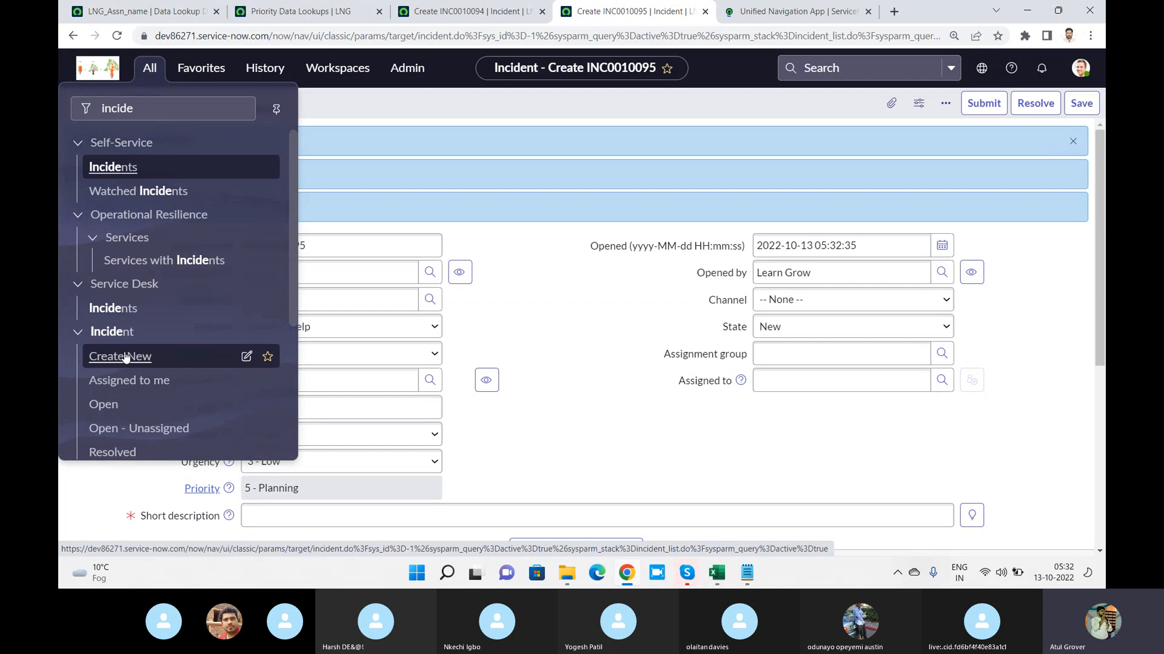
{"action": "middle_click", "coordinate": [126, 357]}
{"action": "middle_click", "coordinate": [126, 358]}
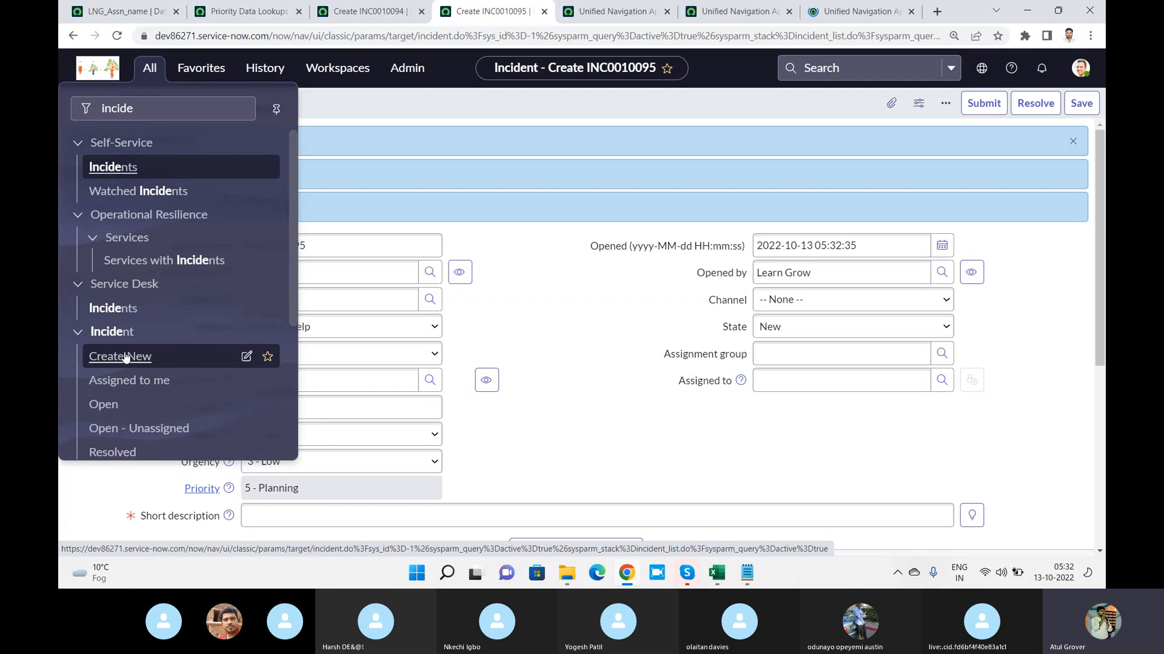
{"action": "middle_click", "coordinate": [126, 357]}
{"action": "middle_click", "coordinate": [125, 358]}
{"action": "middle_click", "coordinate": [125, 357]}
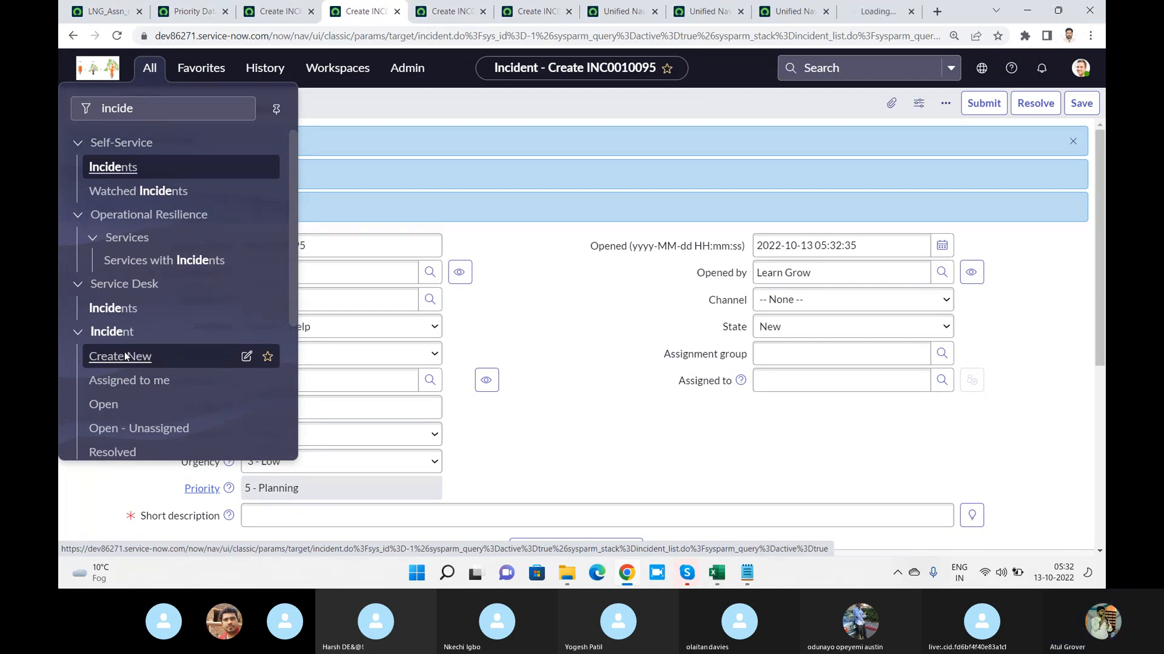
{"action": "left_click", "coordinate": [548, 327]}
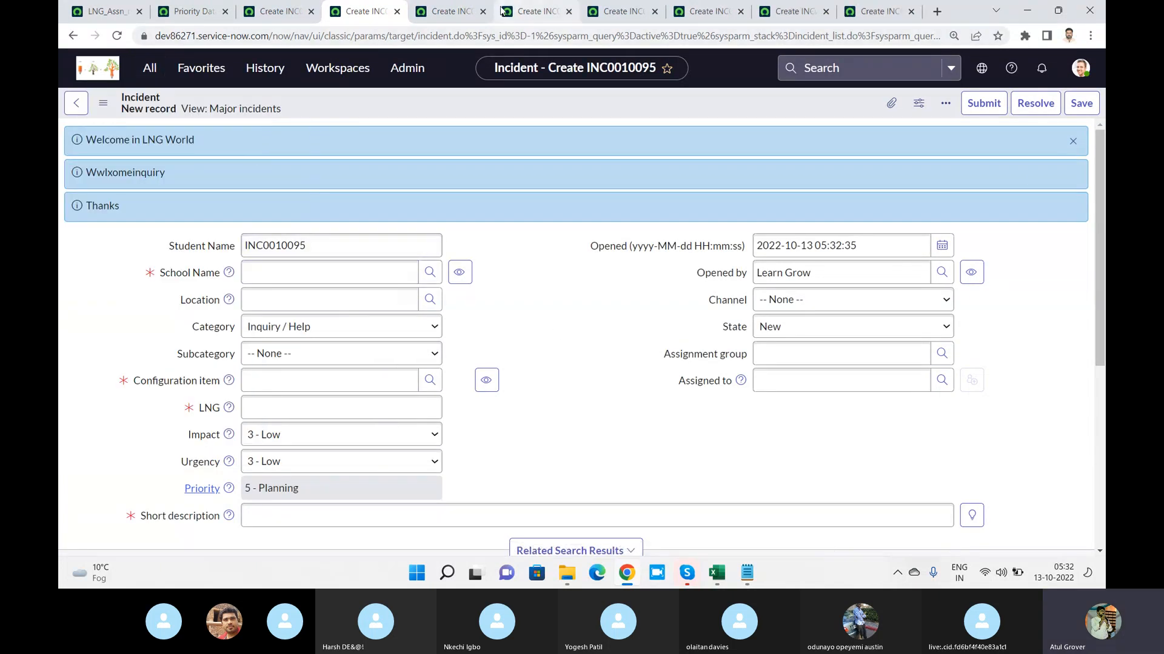
Go through the open browser tabs with new Incident forms and view the tab options for LNG_Assn_name
{"action": "left_click", "coordinate": [454, 13]}
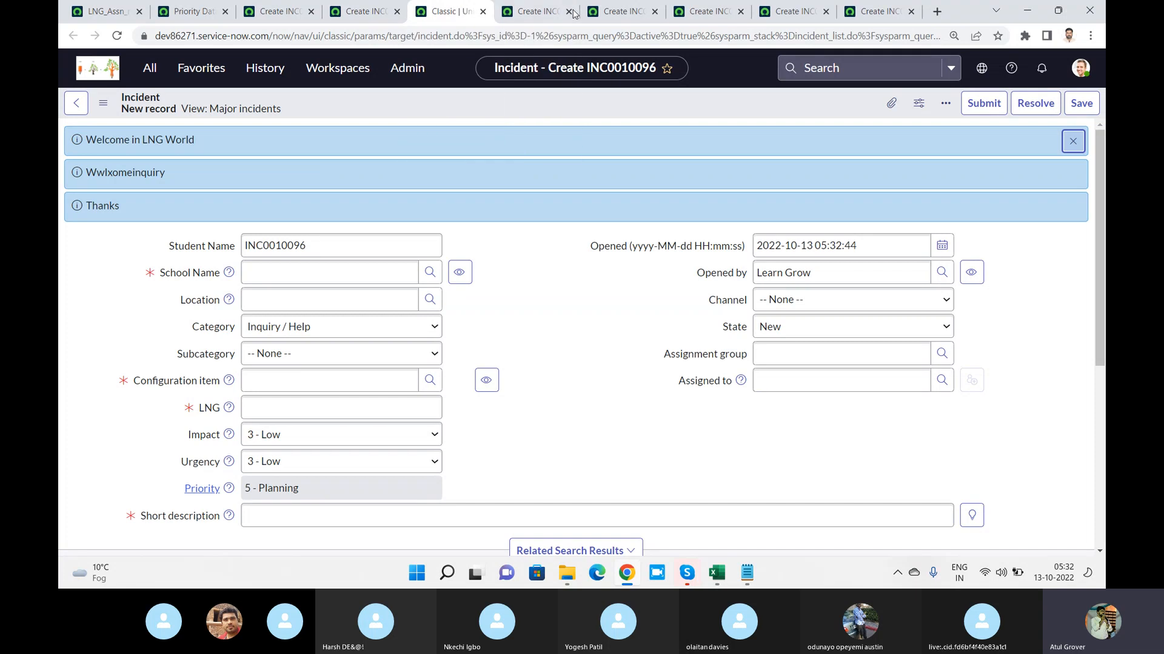
{"action": "left_click", "coordinate": [618, 12]}
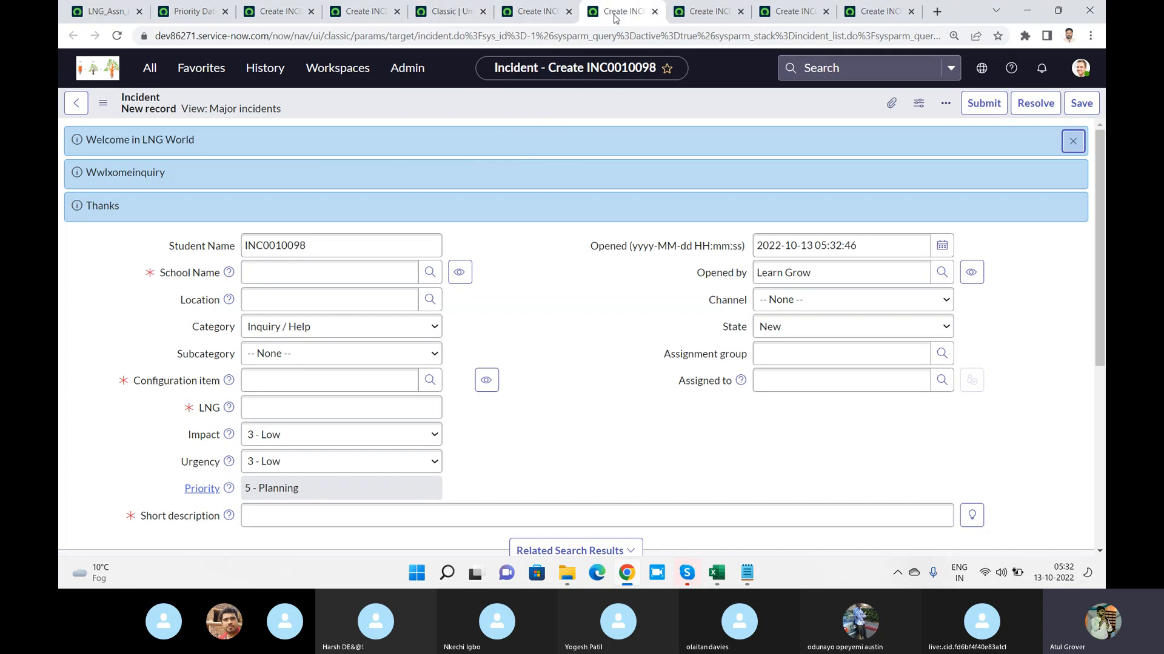
{"action": "left_click", "coordinate": [806, 11]}
{"action": "left_click", "coordinate": [887, 18]}
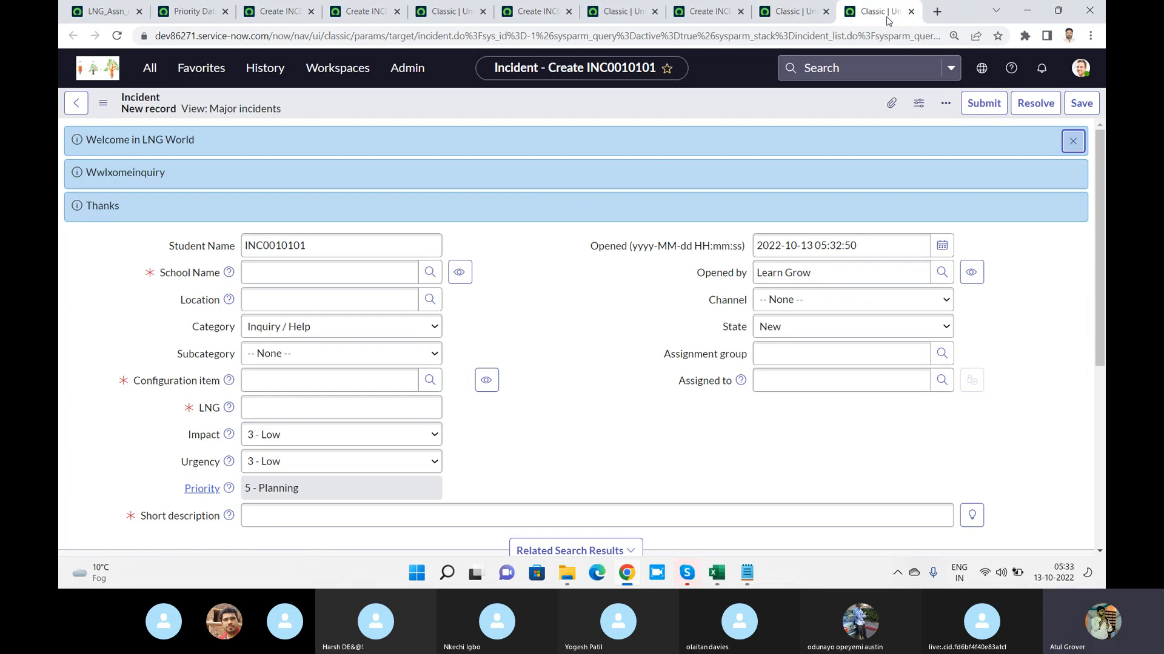
{"action": "right_click", "coordinate": [116, 18]}
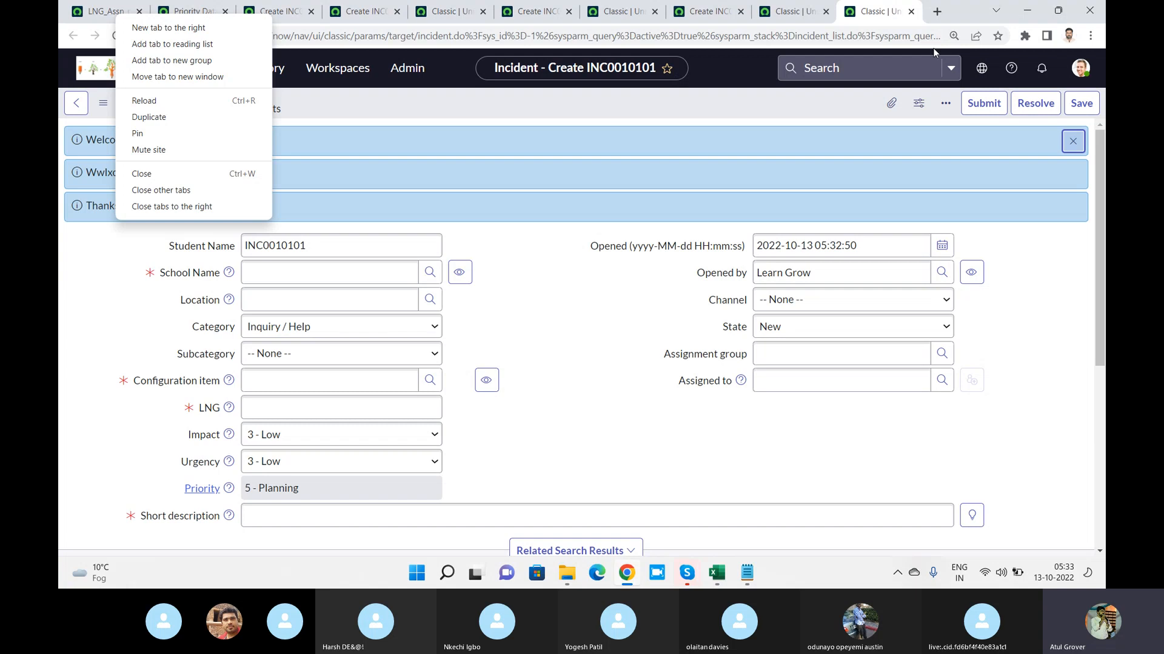
{"action": "left_click", "coordinate": [567, 303]}
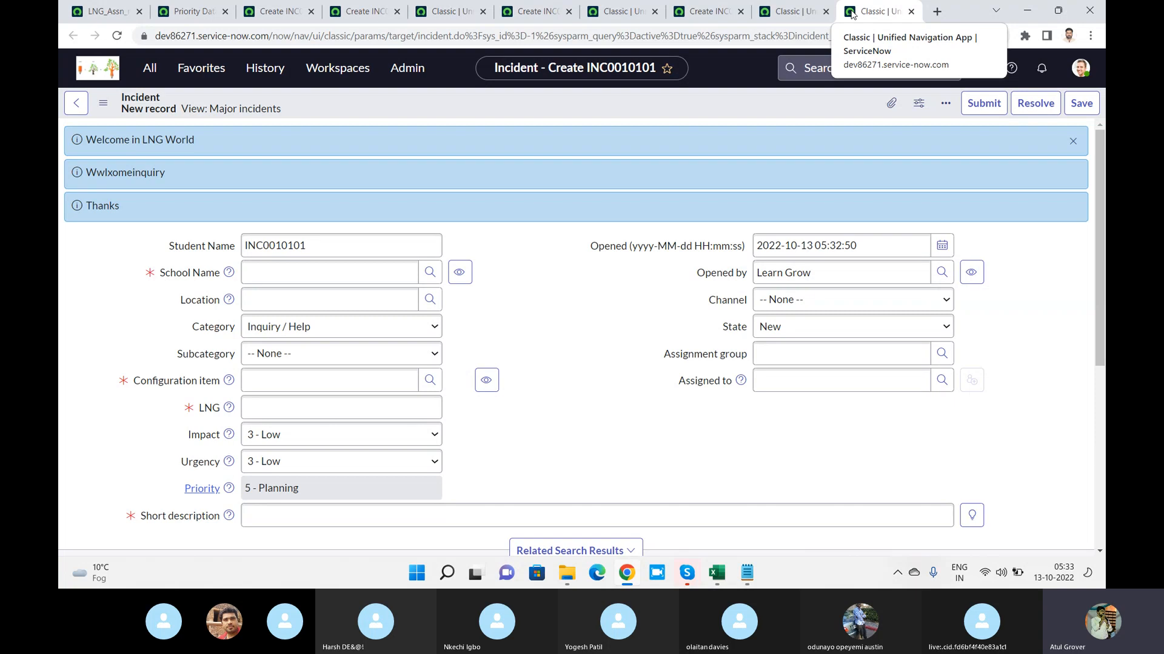
Compare the home pages of Service Operations Workspace and CSM/FSM Configurable Workspace, finishing on Service Operations Workspace
{"action": "left_click", "coordinate": [337, 68]}
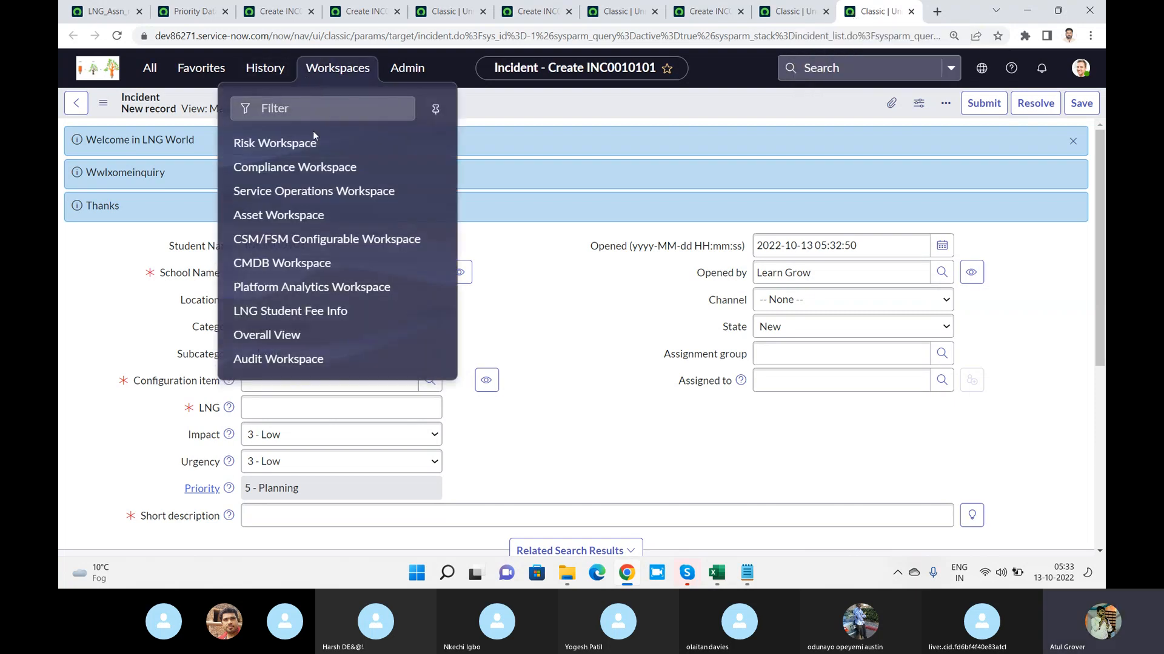
{"action": "left_click", "coordinate": [292, 191]}
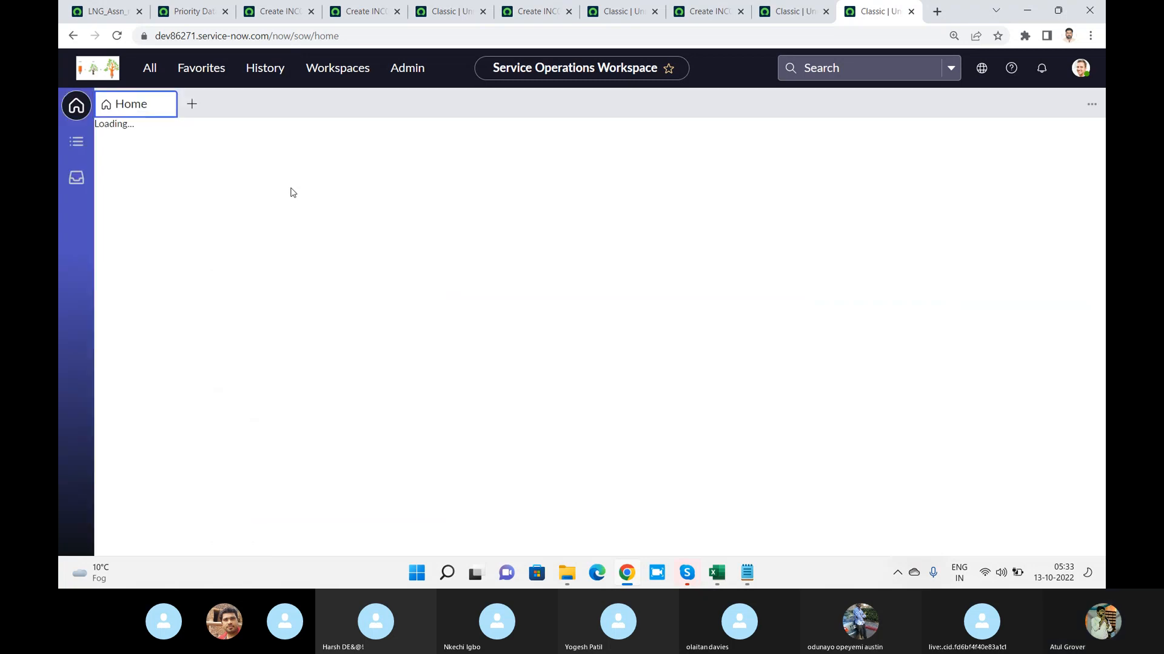
{"action": "left_click", "coordinate": [334, 69]}
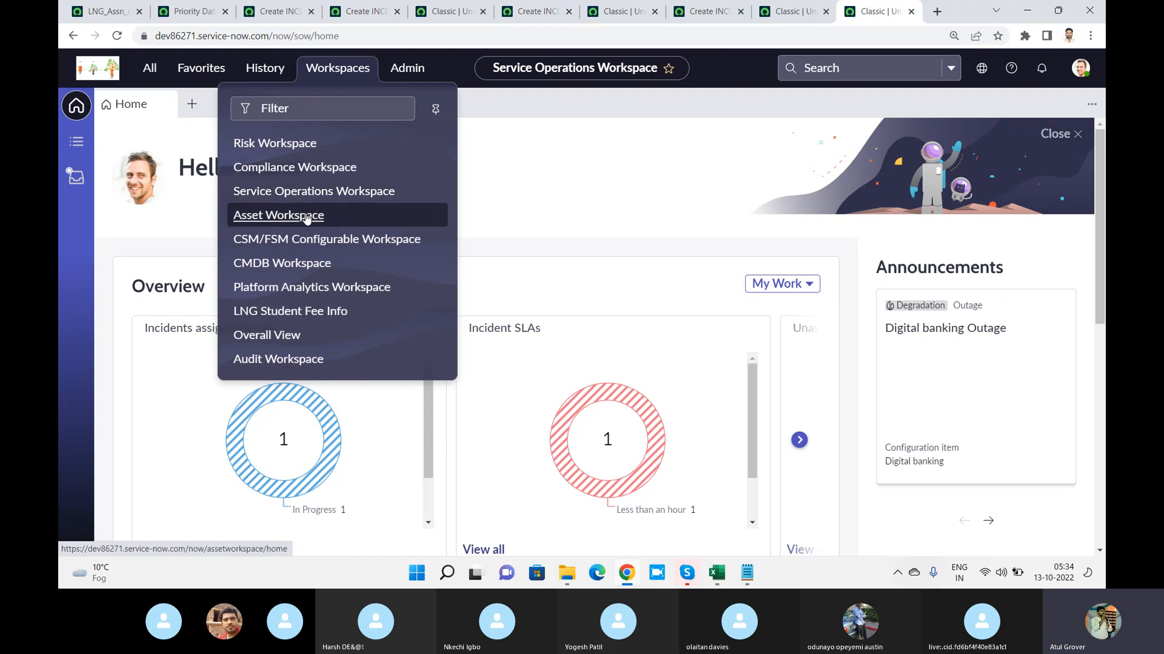
{"action": "left_click", "coordinate": [327, 241]}
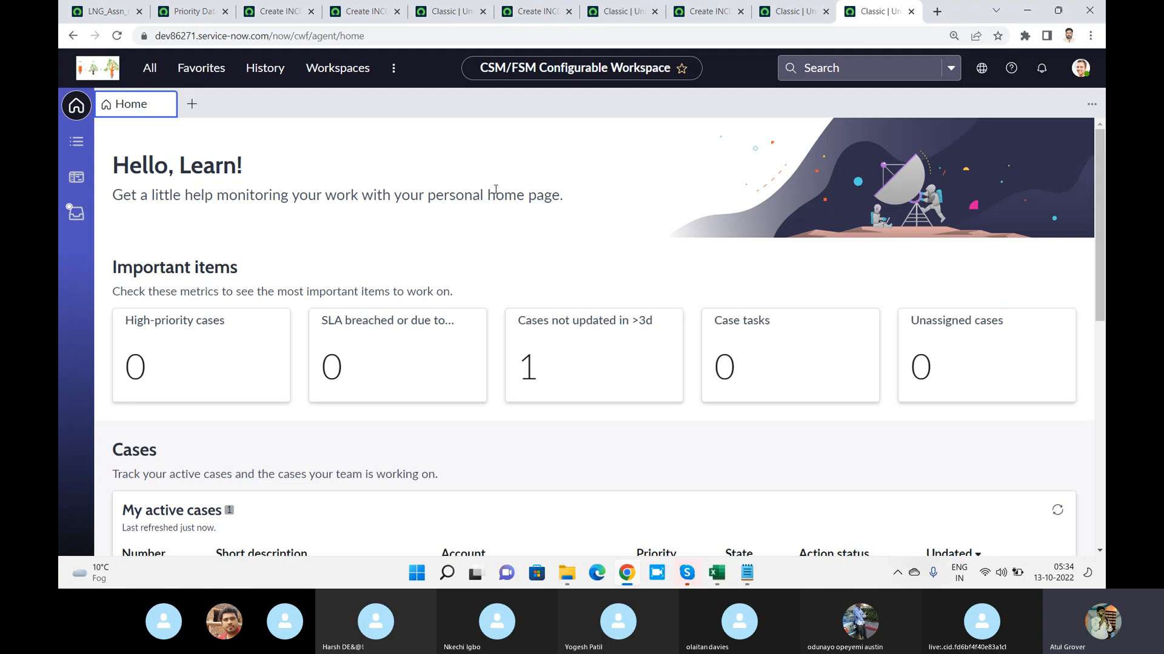
{"action": "left_click", "coordinate": [333, 69]}
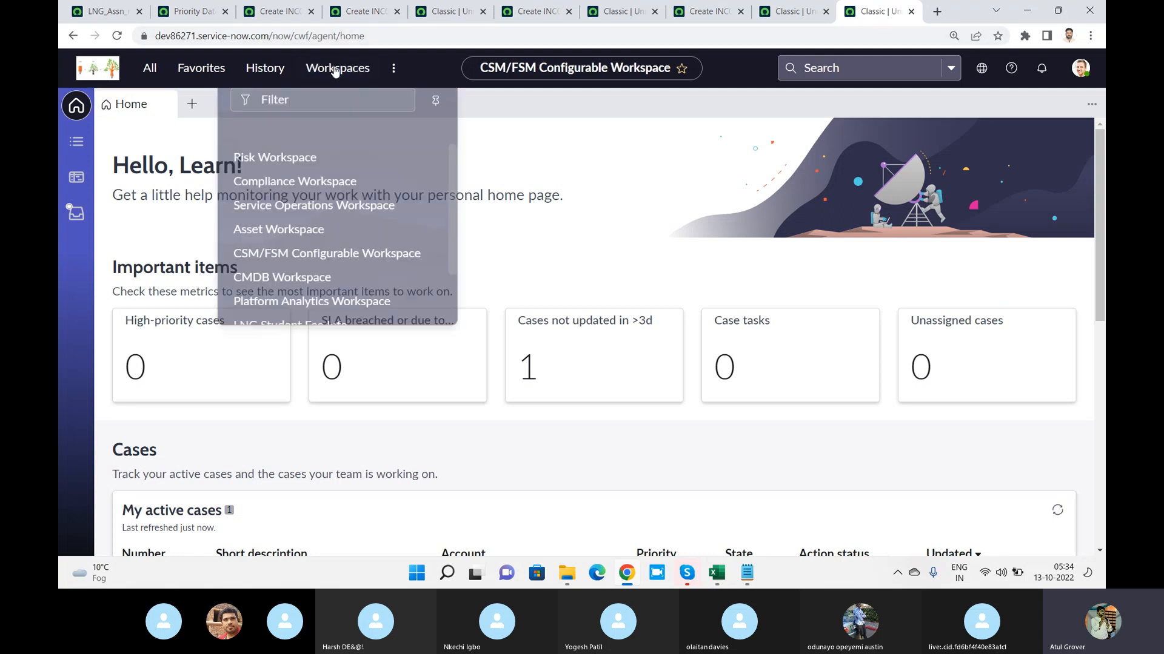
{"action": "left_click", "coordinate": [293, 191]}
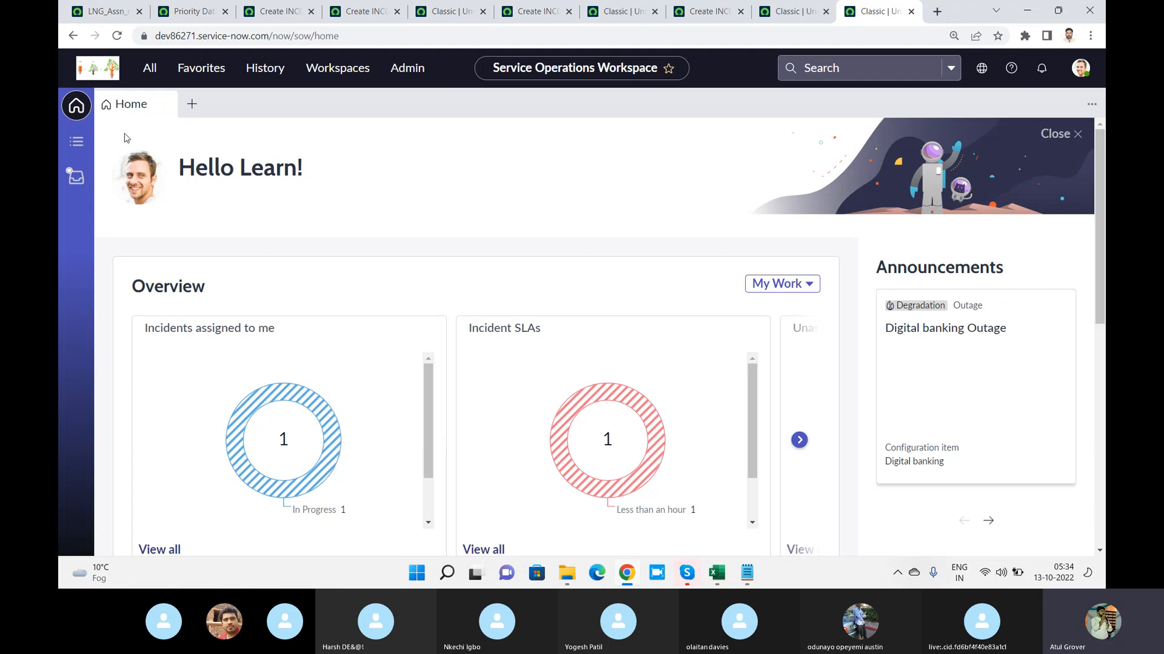
Show the Open incidents list in the list view of Service Operations Workspace
{"action": "left_click", "coordinate": [76, 146]}
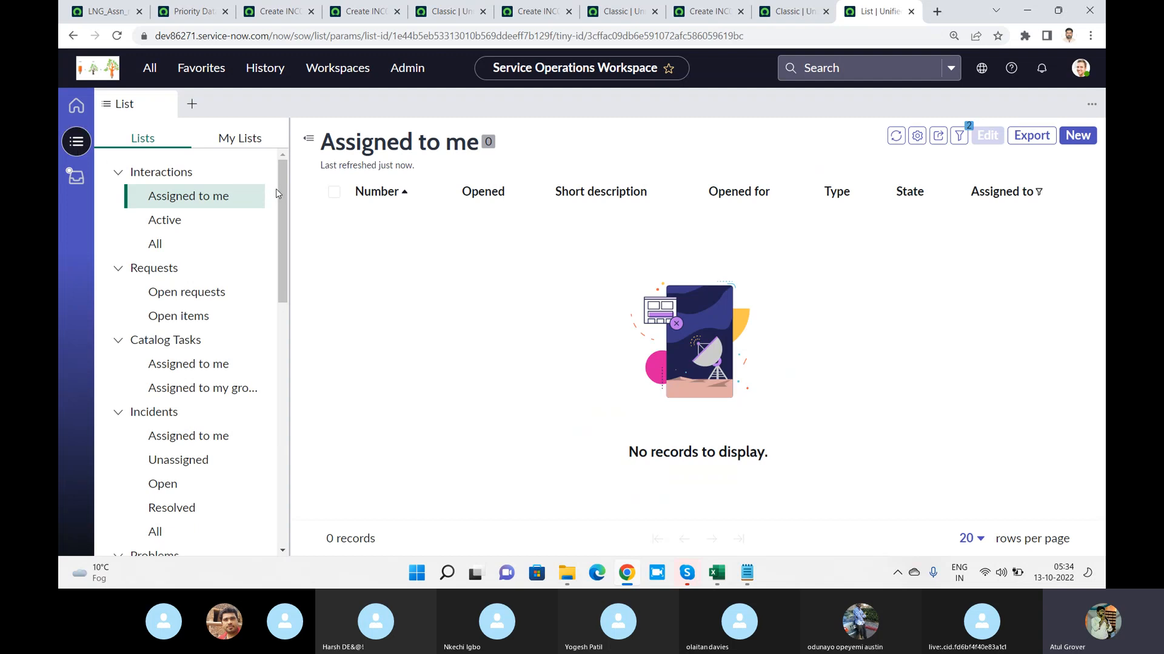
{"action": "scroll", "coordinate": [282, 181], "scroll_direction": "down", "scroll_amount": 1}
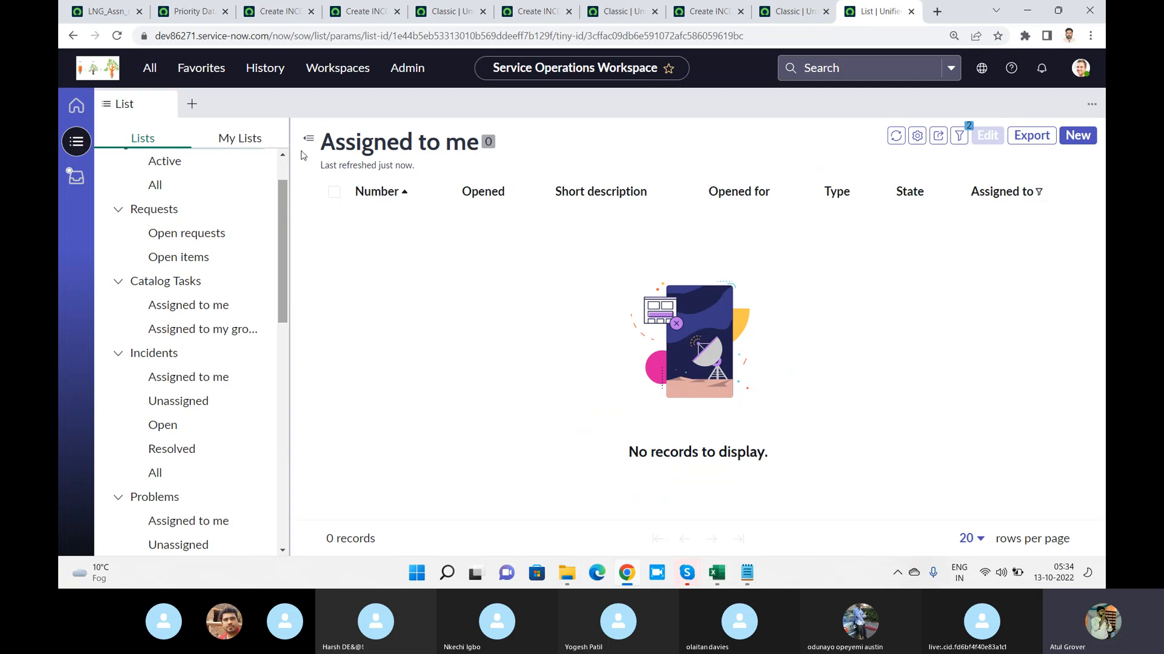
{"action": "left_click", "coordinate": [150, 68]}
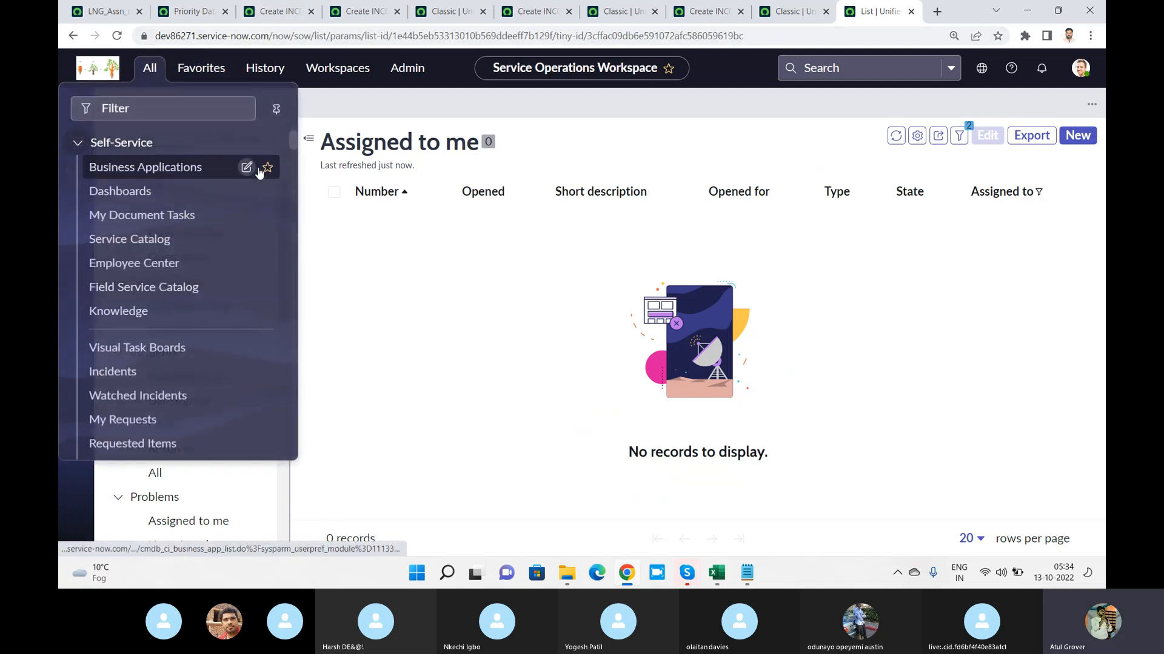
{"action": "left_click", "coordinate": [498, 110]}
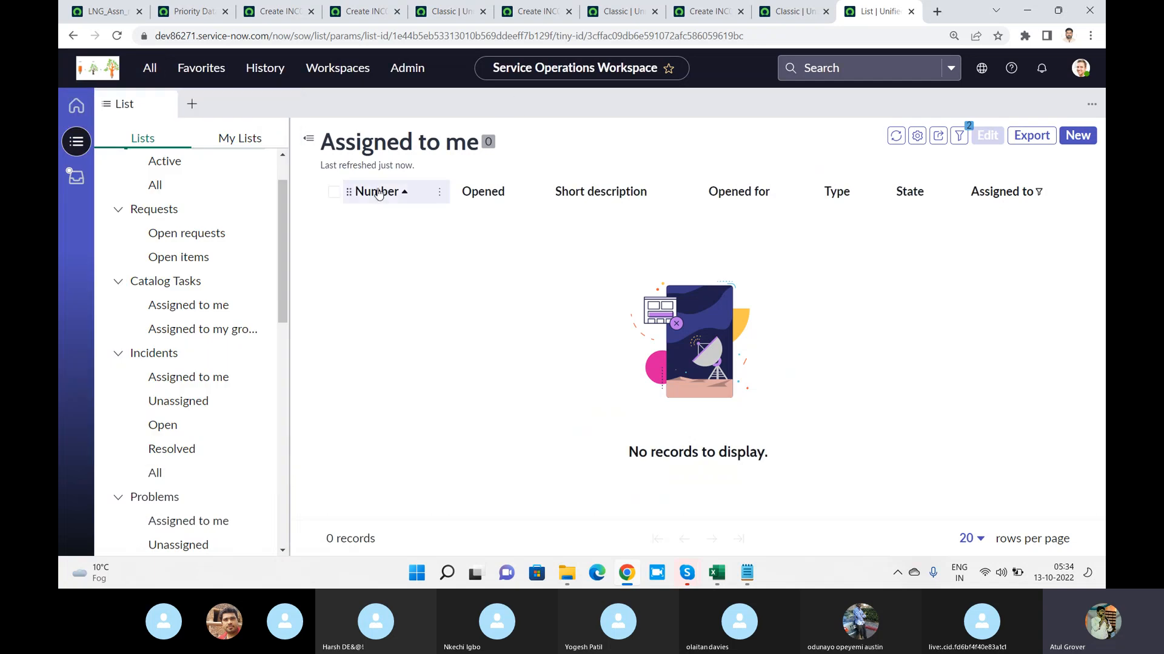
{"action": "left_click_drag", "start_coordinate": [282, 197], "coordinate": [234, 261]}
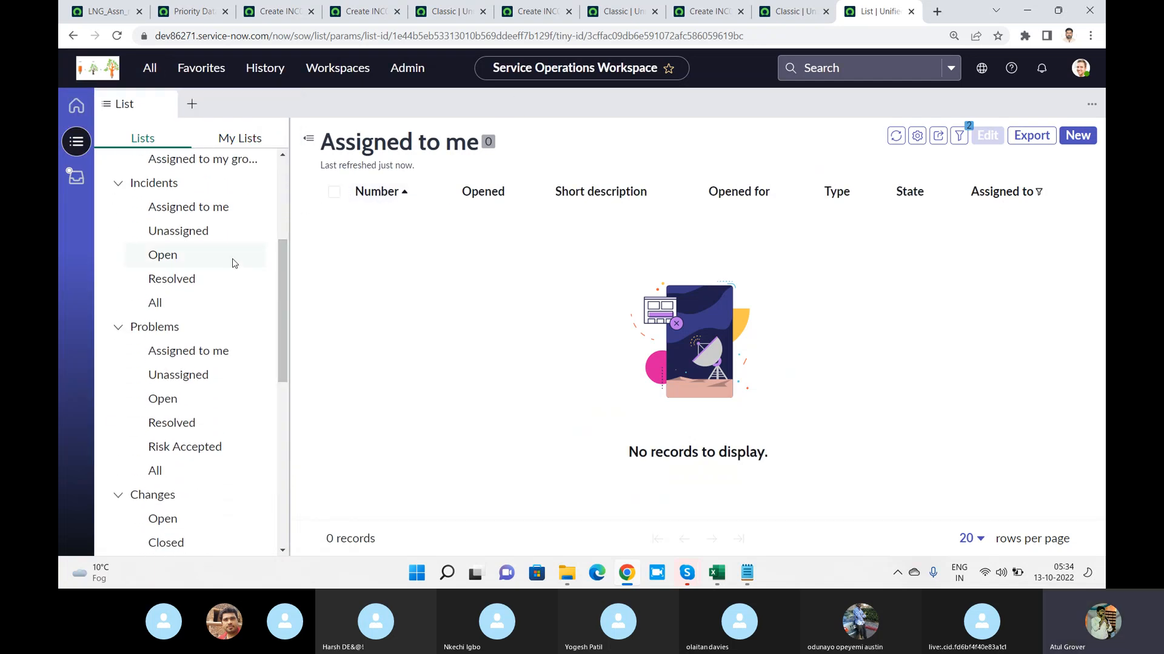
{"action": "left_click", "coordinate": [159, 256]}
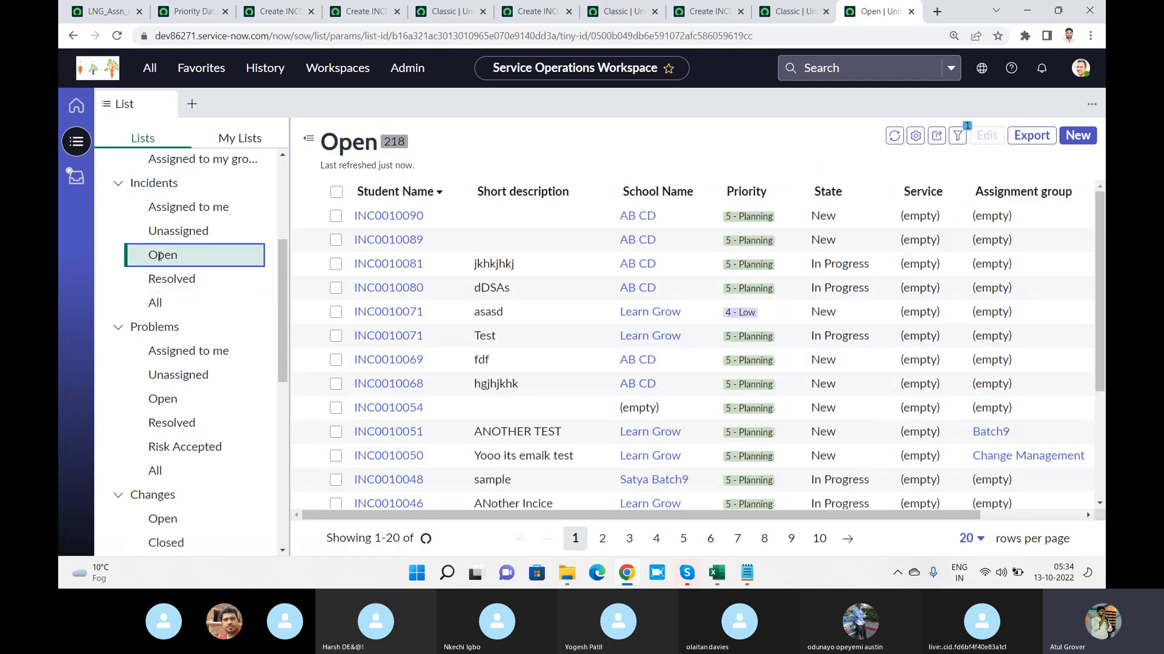
Open incidents INC0010090, INC0010080 and INC0010051 from the Open list as separate workspace tabs
{"action": "left_click", "coordinate": [402, 225]}
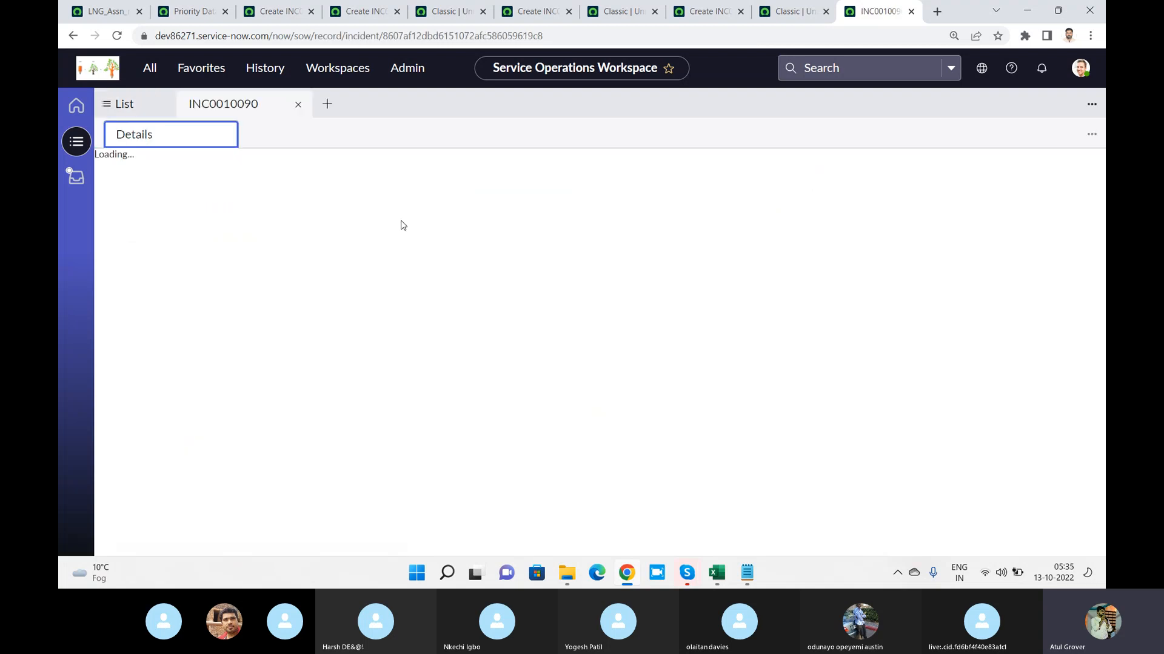
{"action": "left_click", "coordinate": [146, 113]}
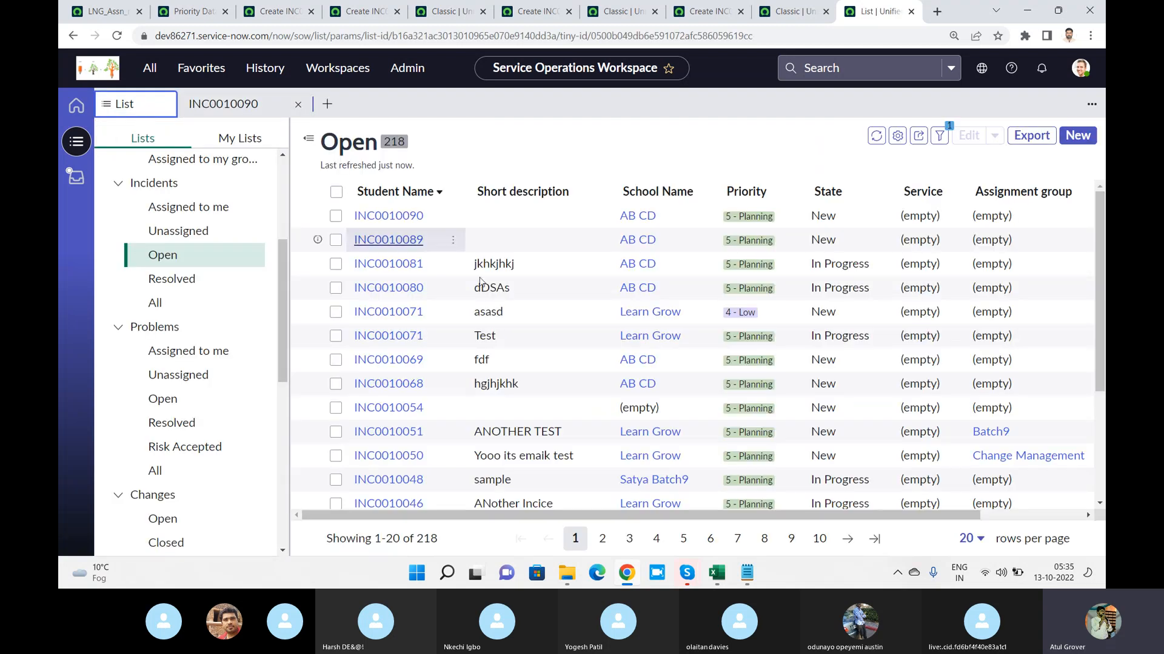
{"action": "left_click", "coordinate": [379, 293]}
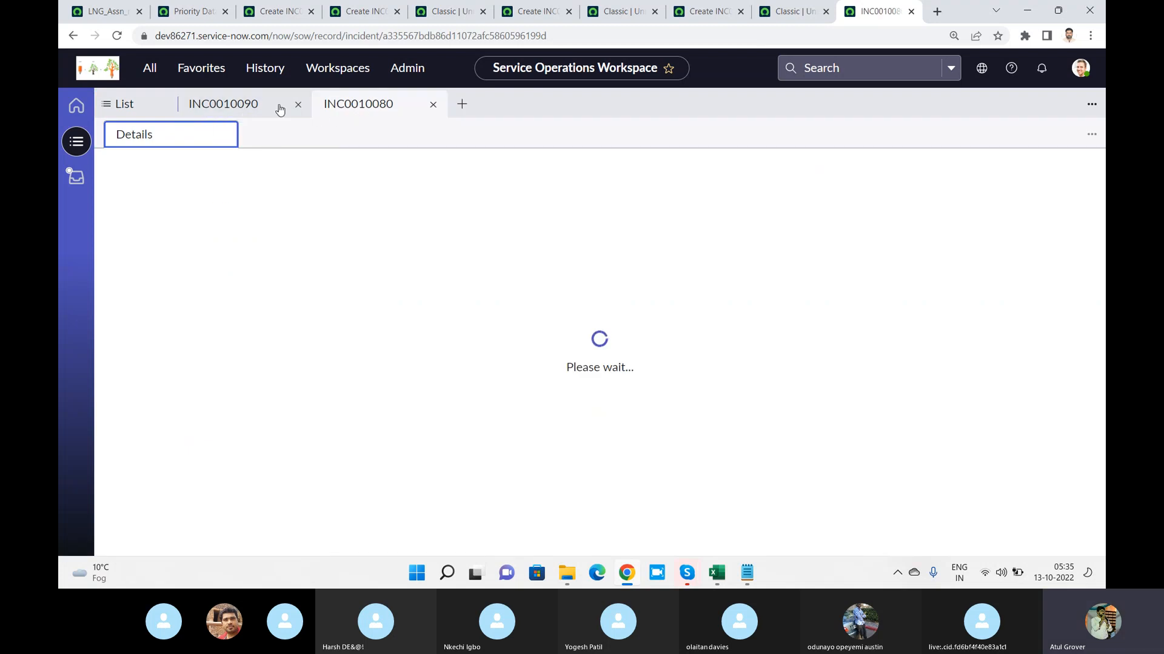
{"action": "left_click", "coordinate": [136, 106]}
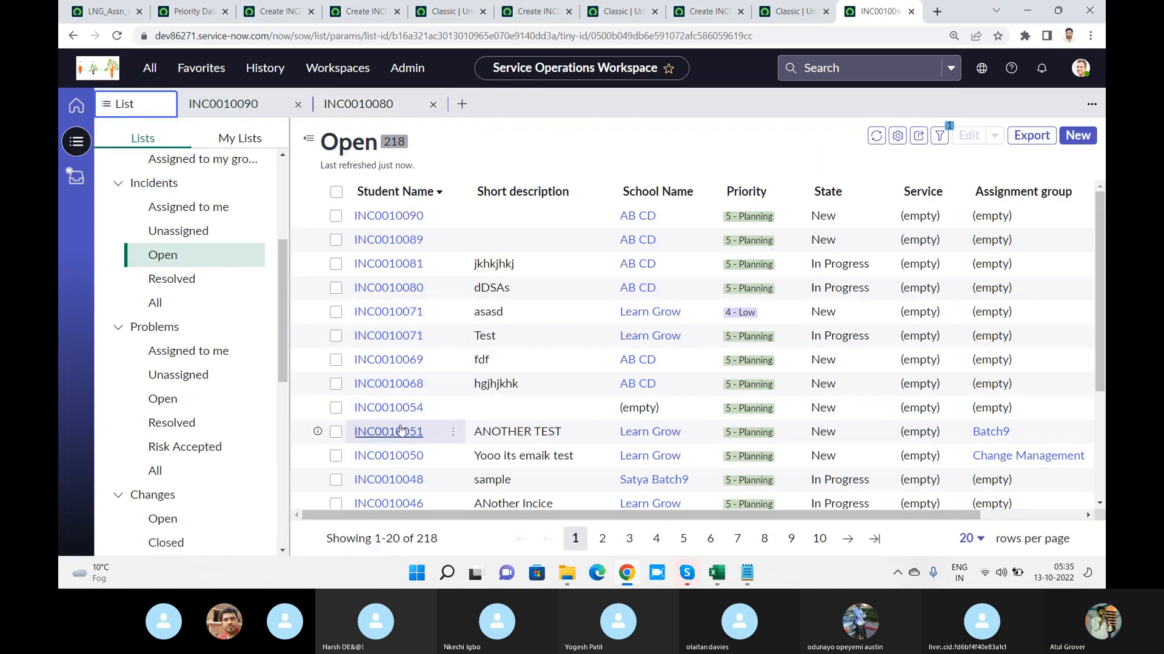
{"action": "left_click", "coordinate": [388, 409]}
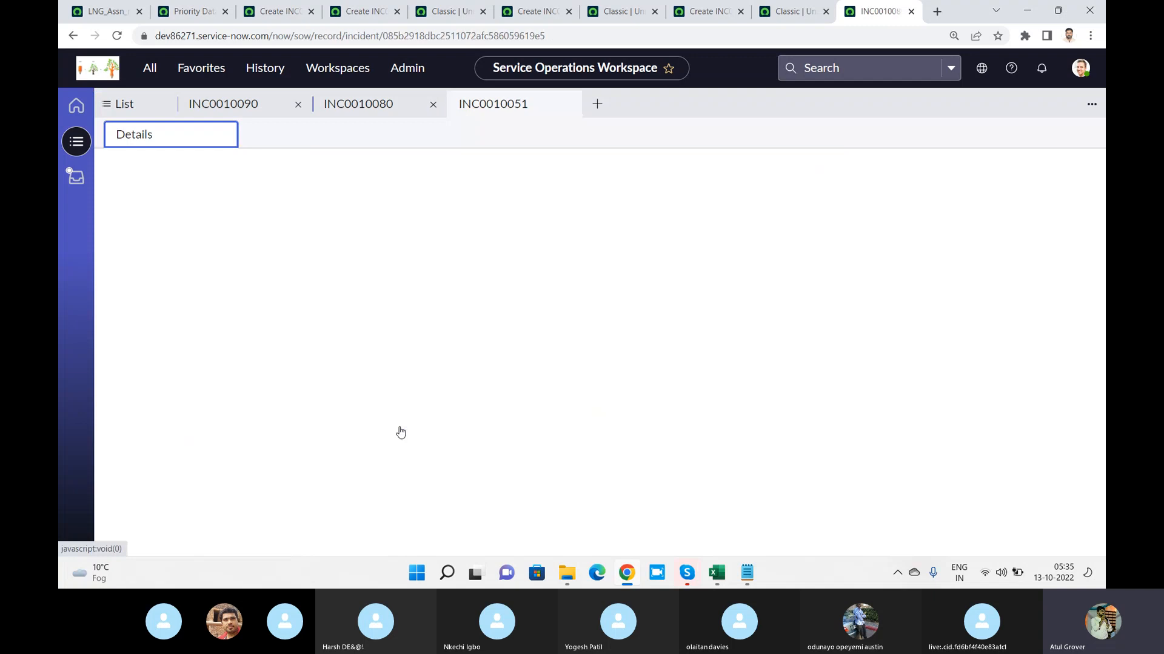
Compare INC0010090's workspace record and its related-record creation options with the classic new Incident form INC0010097 and its form menu
{"action": "left_click", "coordinate": [230, 105]}
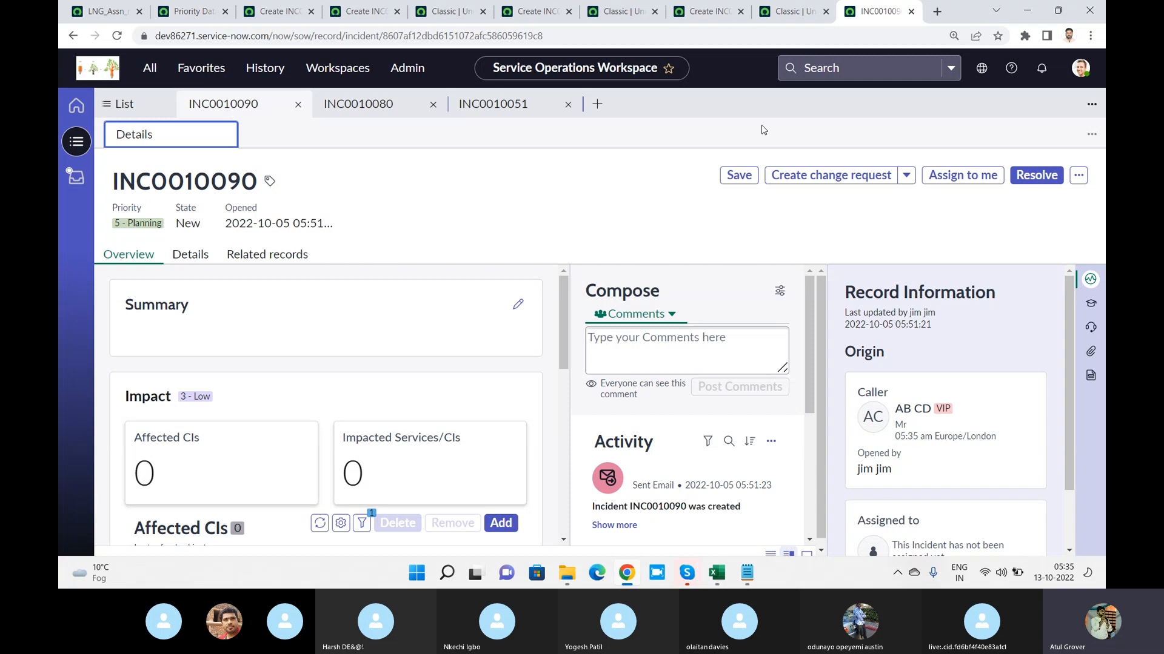
{"action": "left_click", "coordinate": [906, 176]}
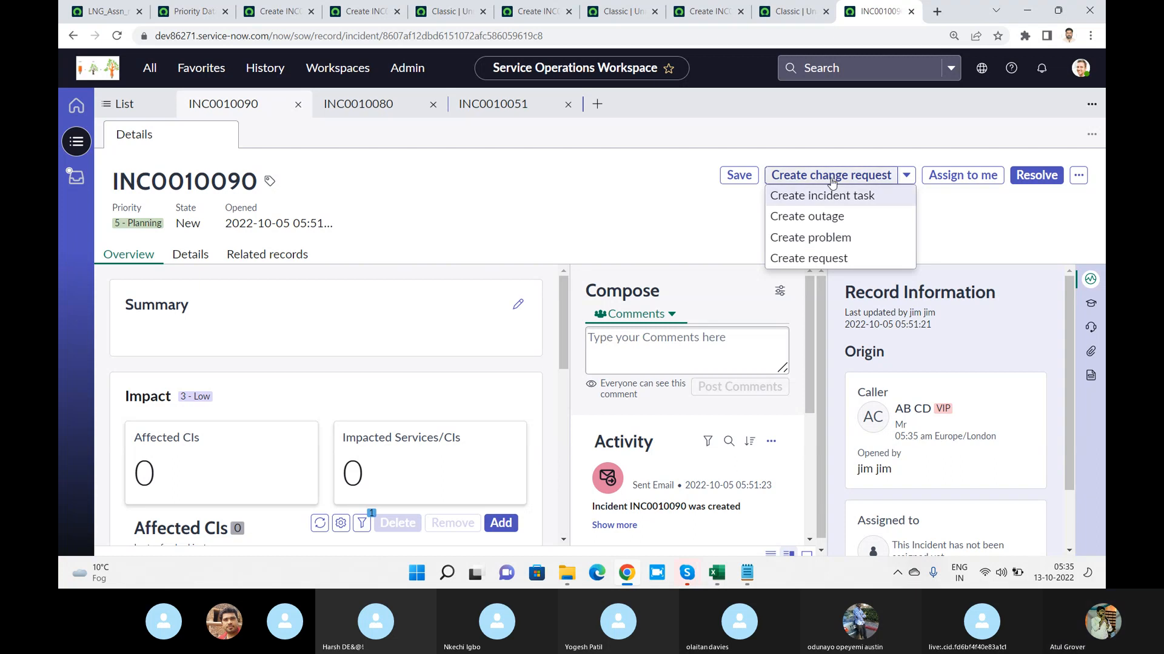
{"action": "left_click", "coordinate": [520, 17]}
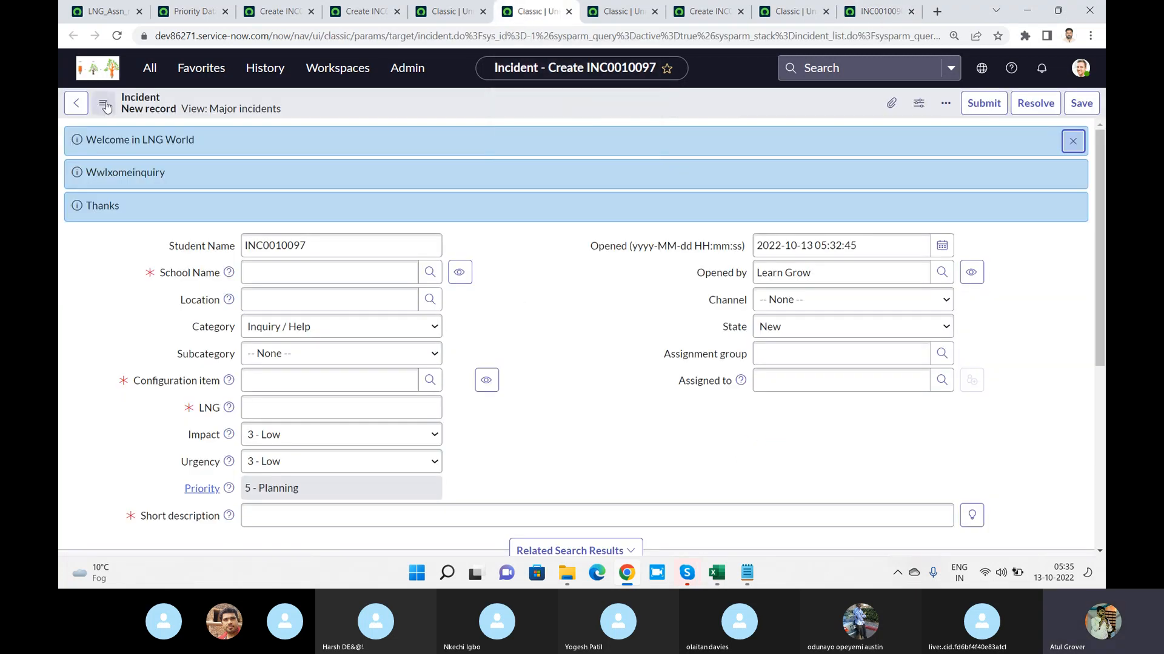
{"action": "left_click", "coordinate": [103, 103]}
{"action": "left_click", "coordinate": [278, 127]}
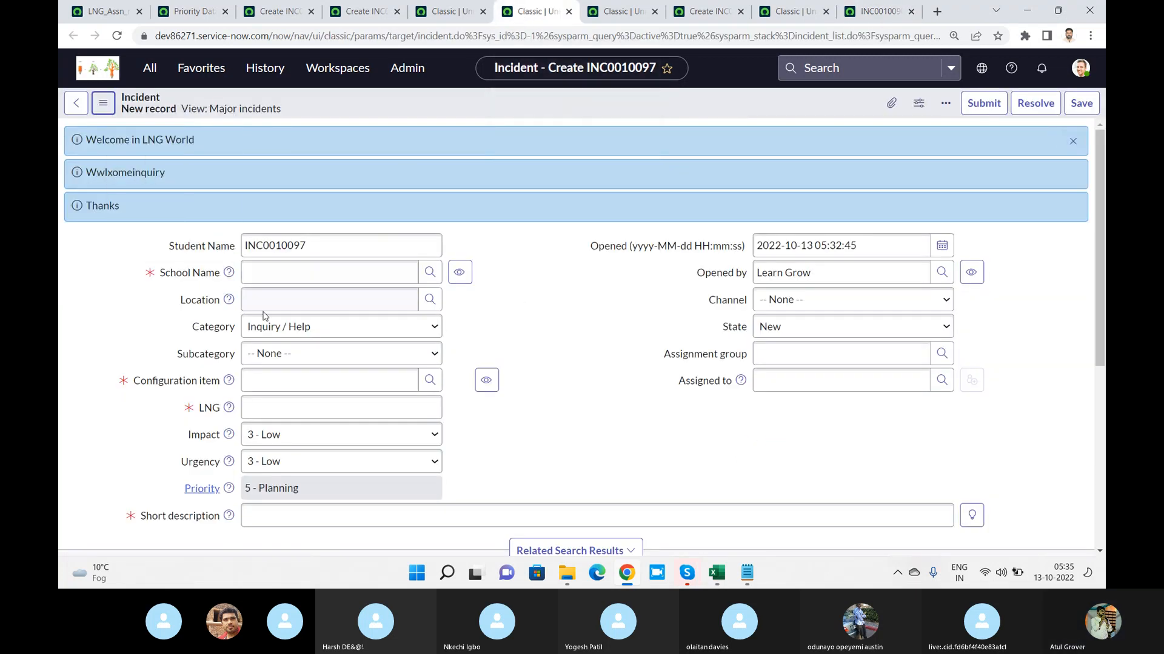
Fill in new incident INC0010097 with a caller in School Name, LNG sdfasdfas and short description ZXFad
{"action": "left_click", "coordinate": [287, 270]}
{"action": "left_click", "coordinate": [306, 313]}
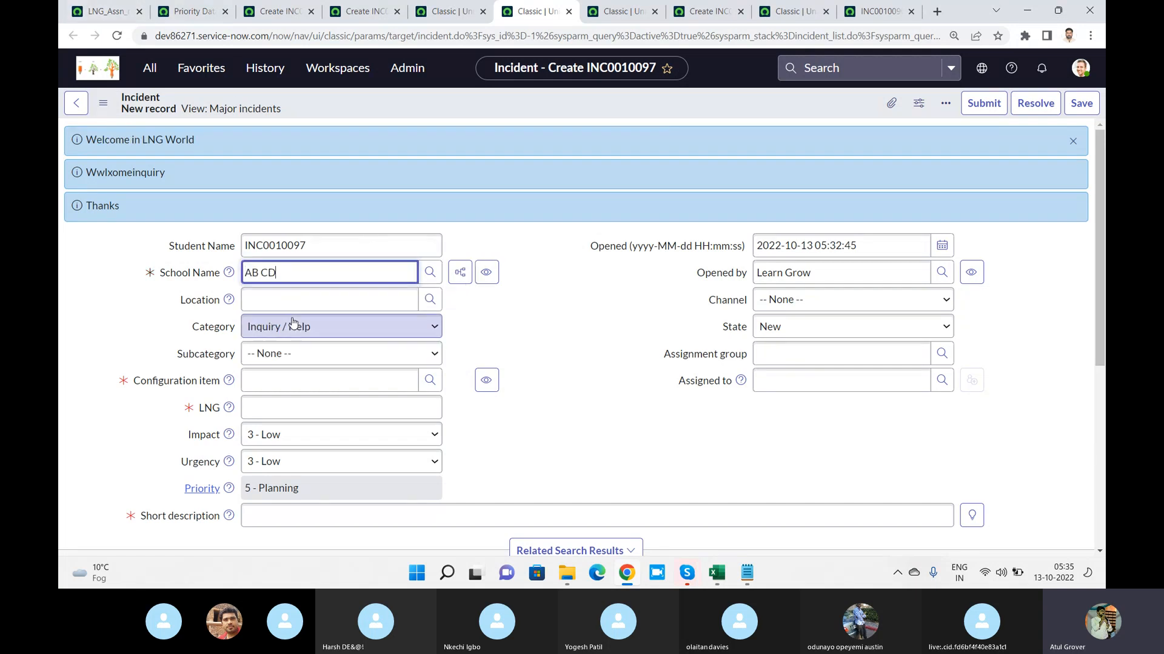
{"action": "left_click", "coordinate": [286, 407]}
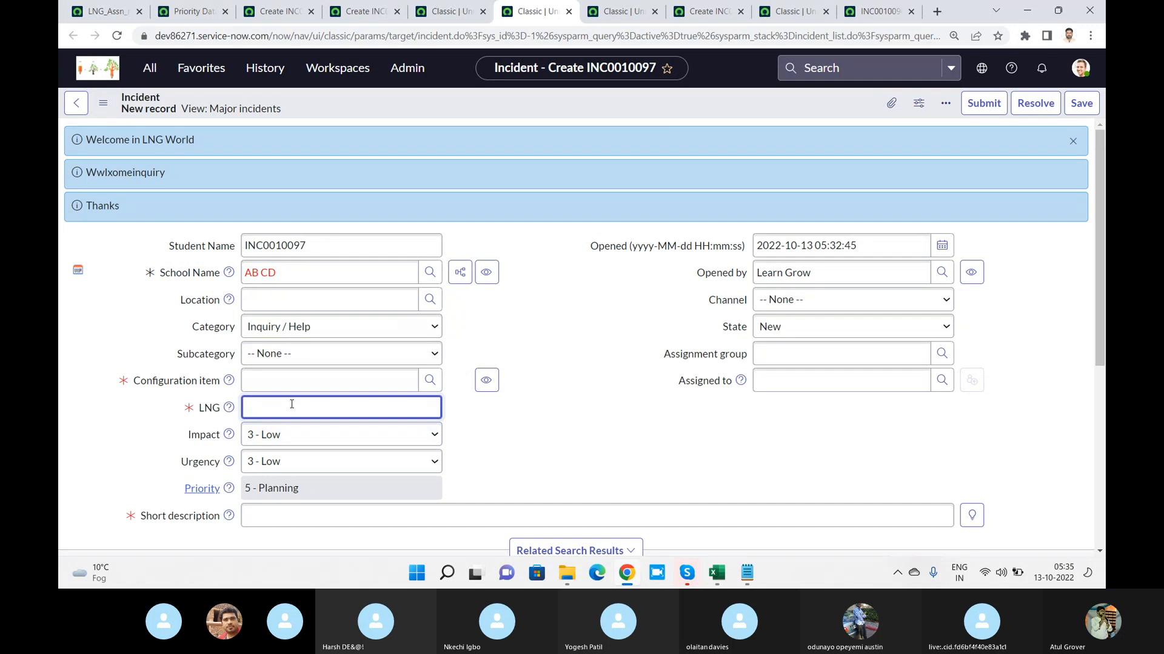
{"action": "type", "text": "**"}
{"action": "type", "text": "sdfasdfas"}
{"action": "left_click", "coordinate": [376, 517]}
{"action": "type", "text": "ZXFad"}
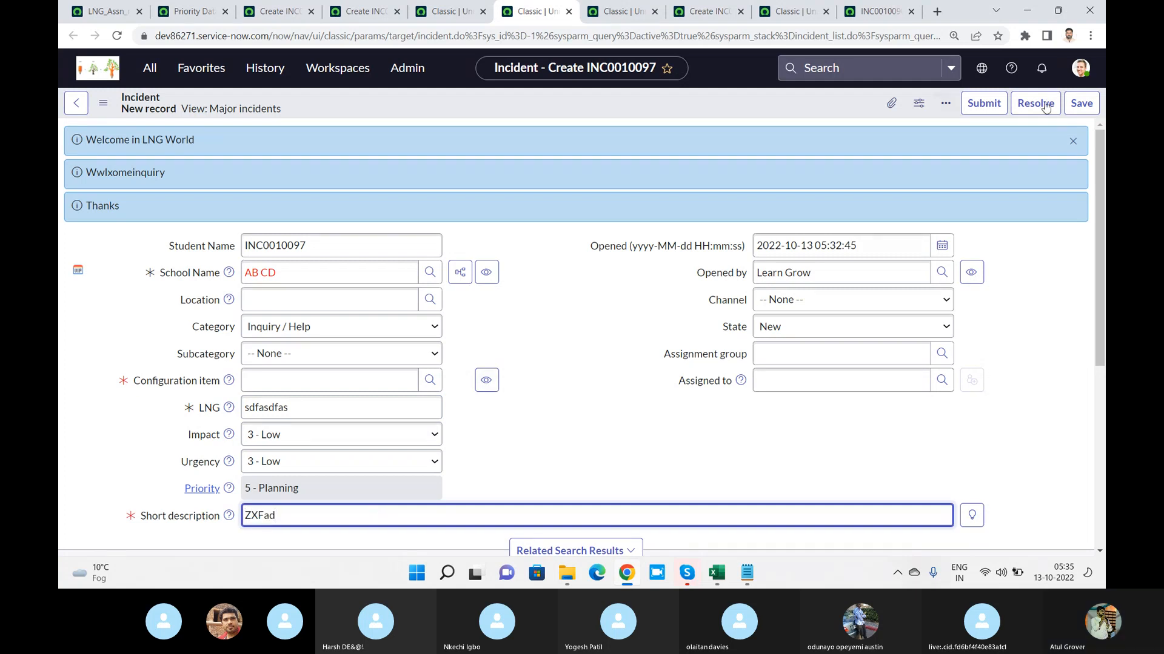
Set INC0010097's Configuration item to Unknown, save the record and review its additional form actions
{"action": "left_click", "coordinate": [1081, 111]}
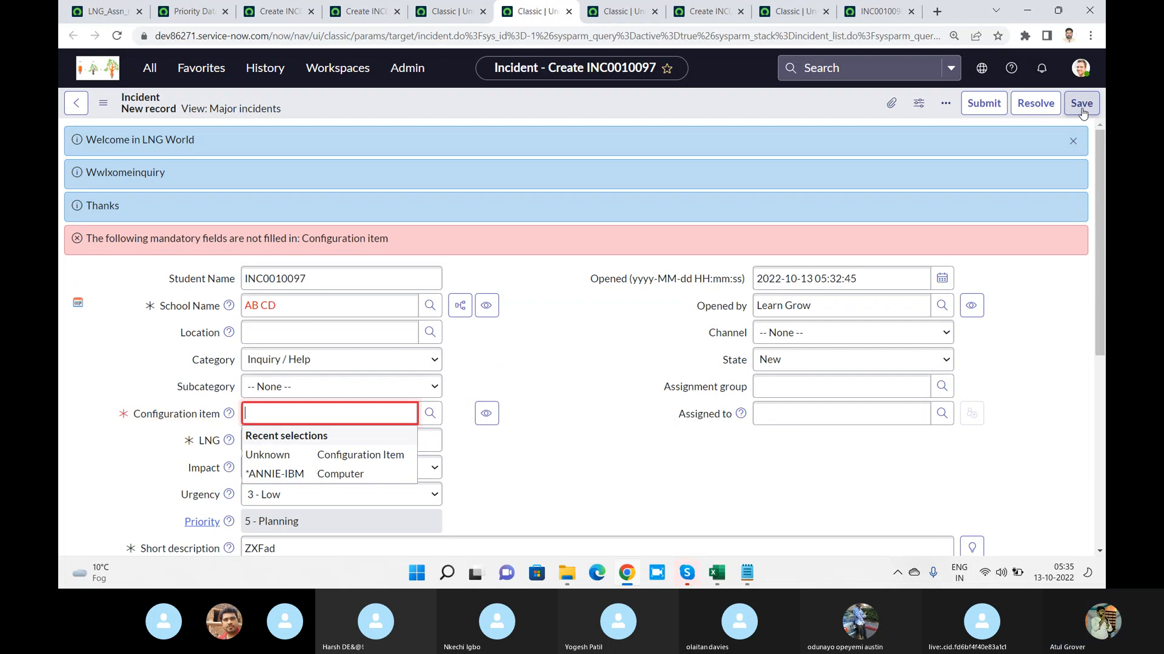
{"action": "left_click", "coordinate": [308, 455]}
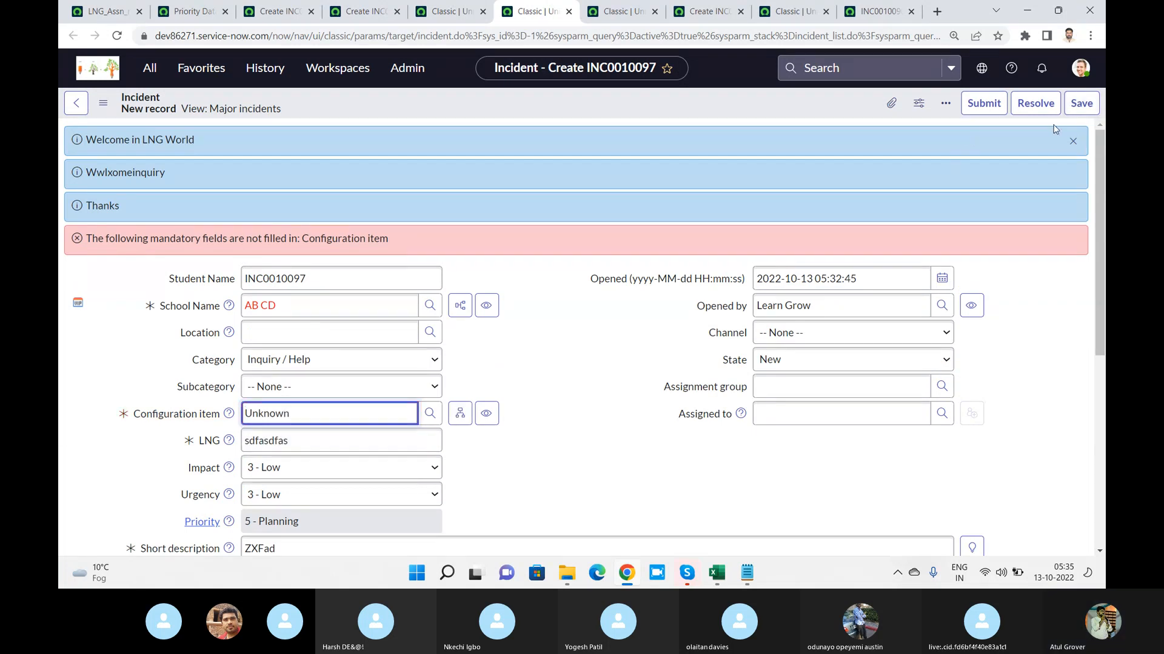
{"action": "left_click", "coordinate": [1081, 112]}
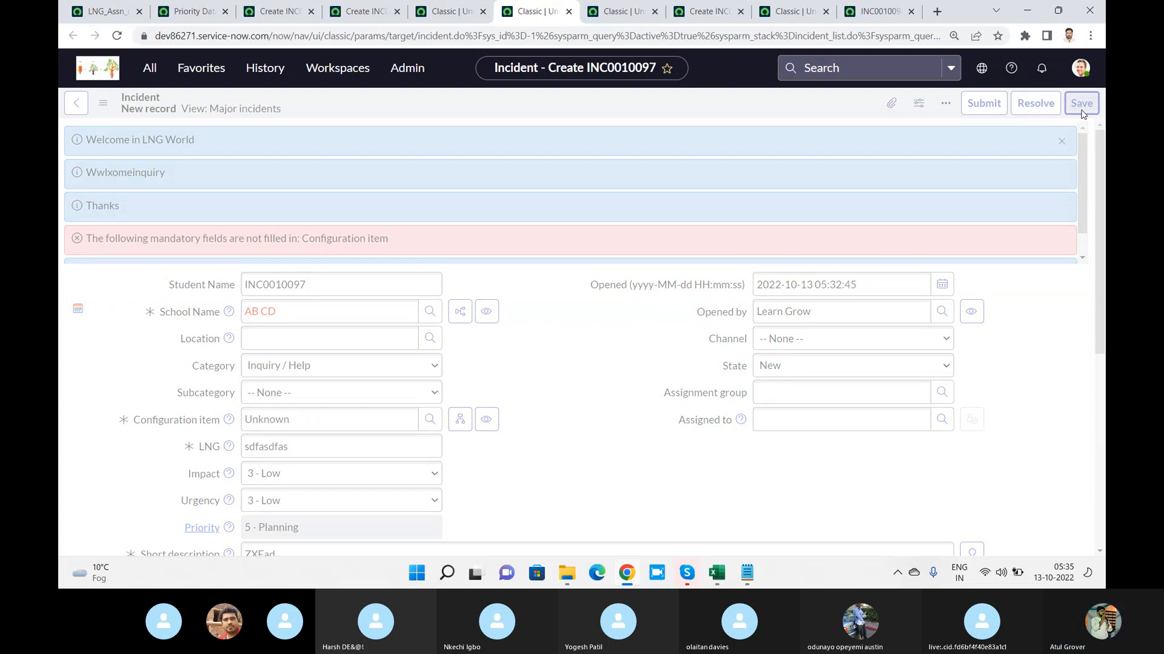
{"action": "left_click", "coordinate": [1082, 112]}
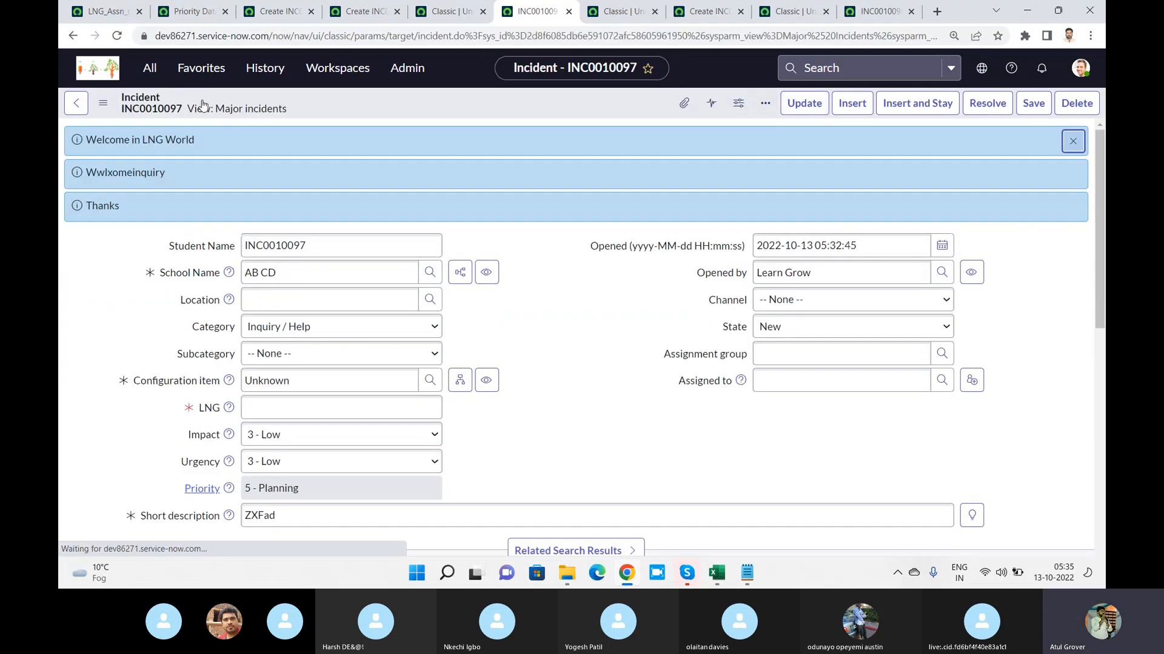
{"action": "left_click", "coordinate": [103, 103]}
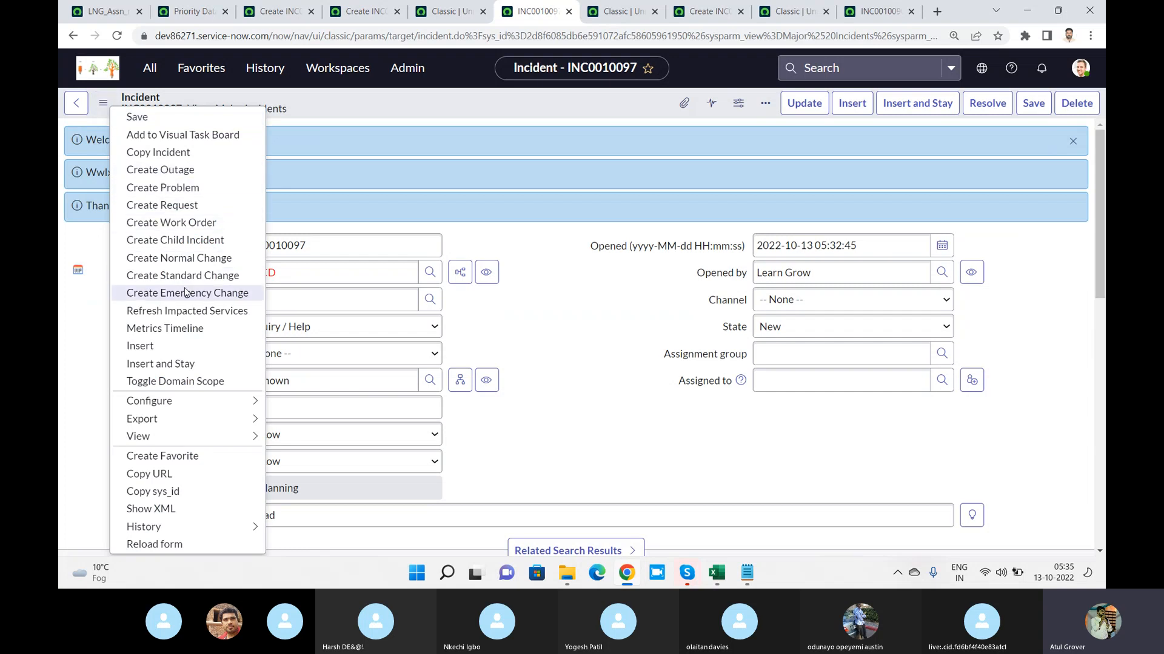
{"action": "left_click", "coordinate": [103, 103]}
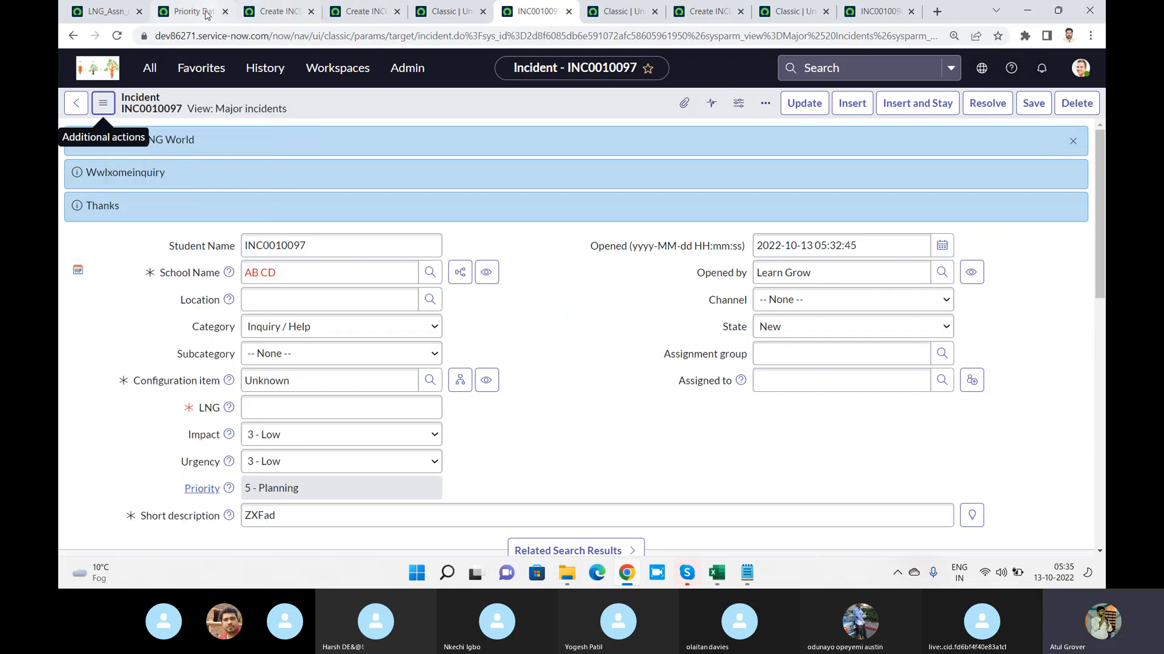
Go through the open browser tabs with the data lookup pages and classic incident forms, finishing on INC0010090 in Service Operations Workspace
{"action": "left_click", "coordinate": [367, 17]}
{"action": "key", "text": "ctrl+1"}
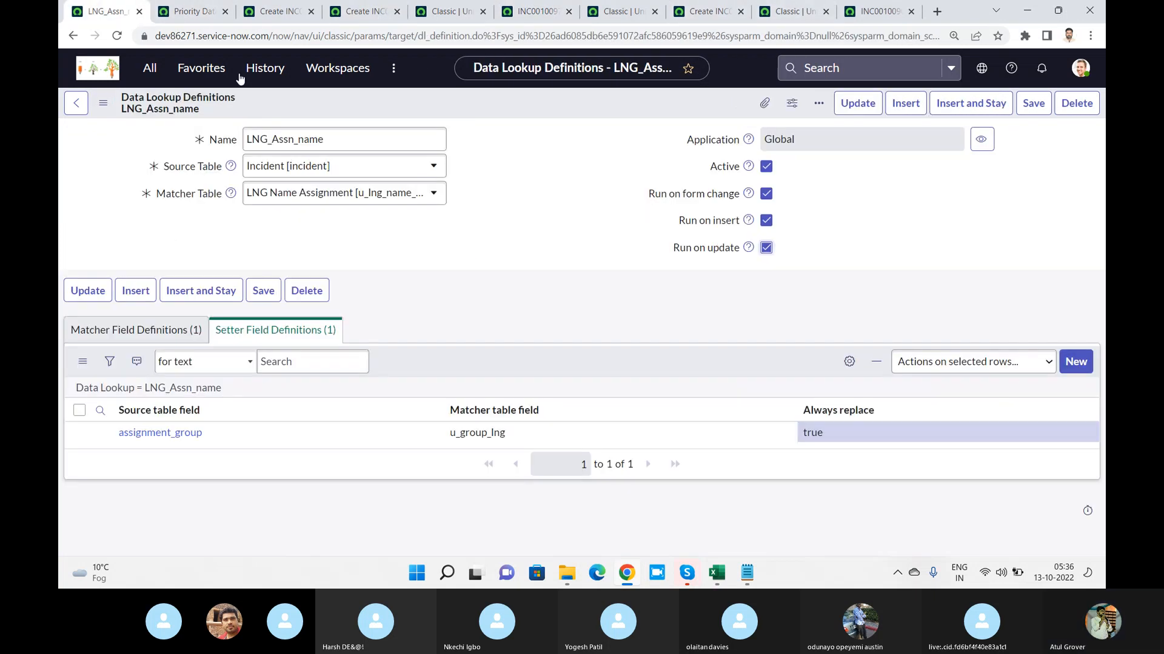
{"action": "left_click", "coordinate": [344, 15]}
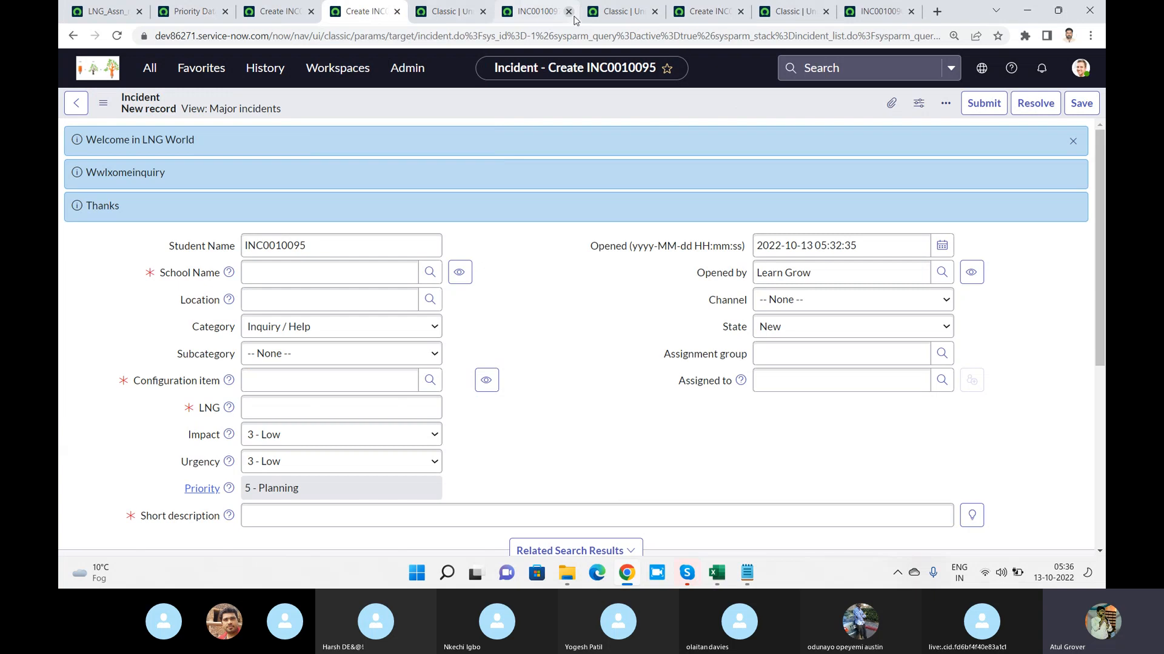
{"action": "left_click", "coordinate": [538, 17]}
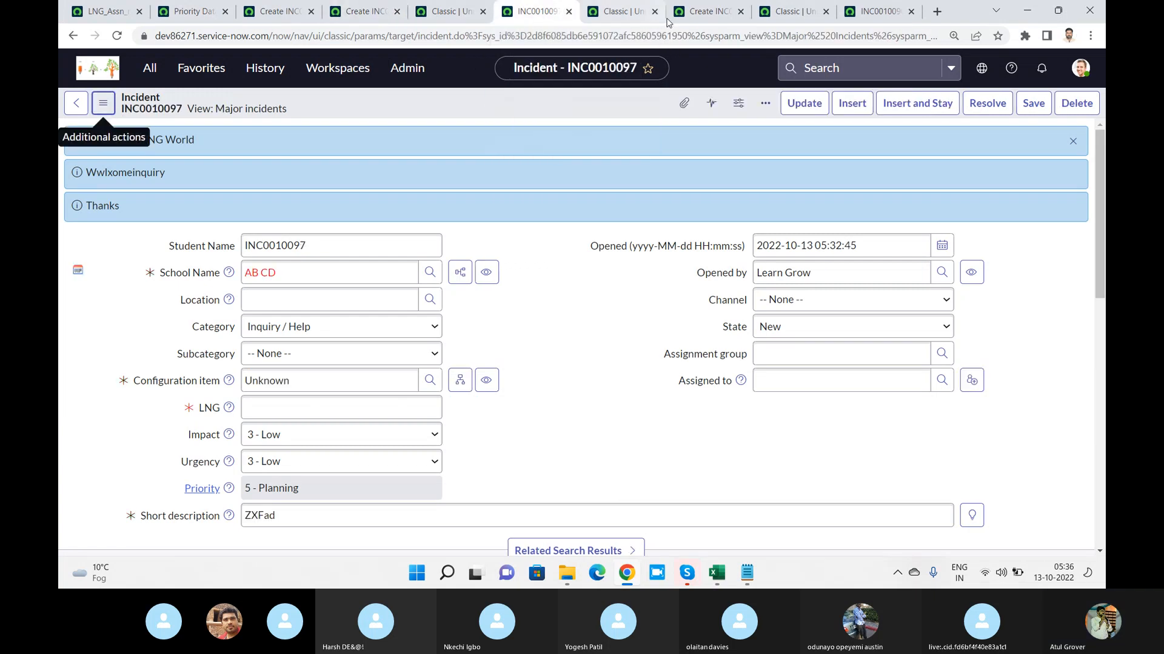
{"action": "left_click", "coordinate": [624, 12]}
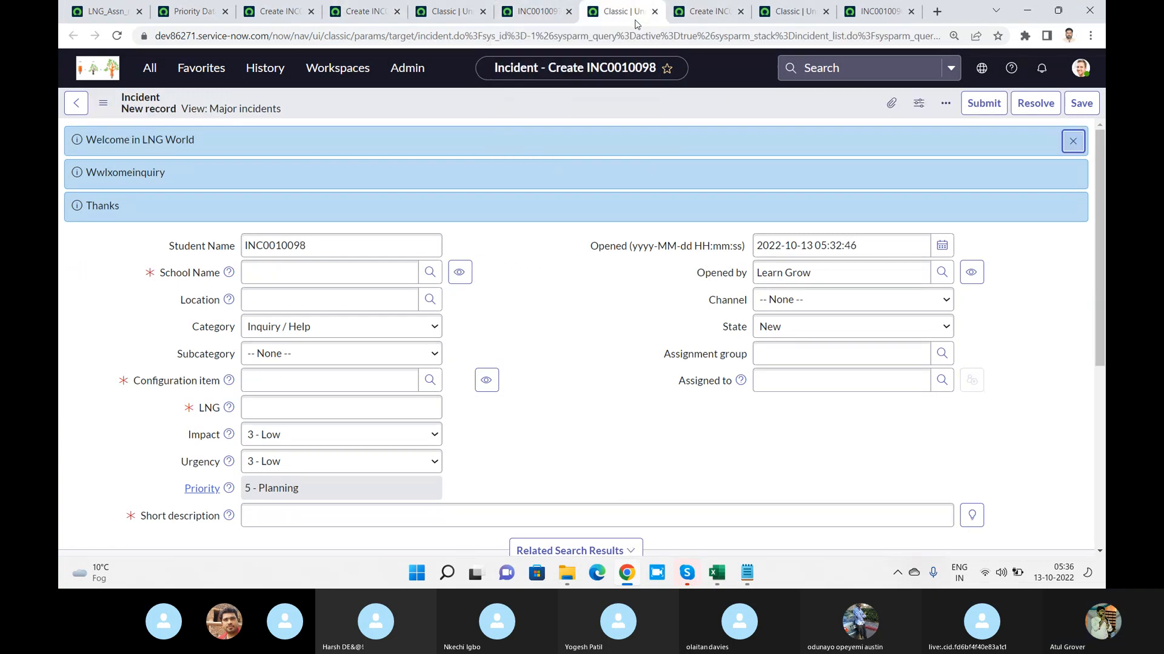
{"action": "left_click", "coordinate": [706, 12]}
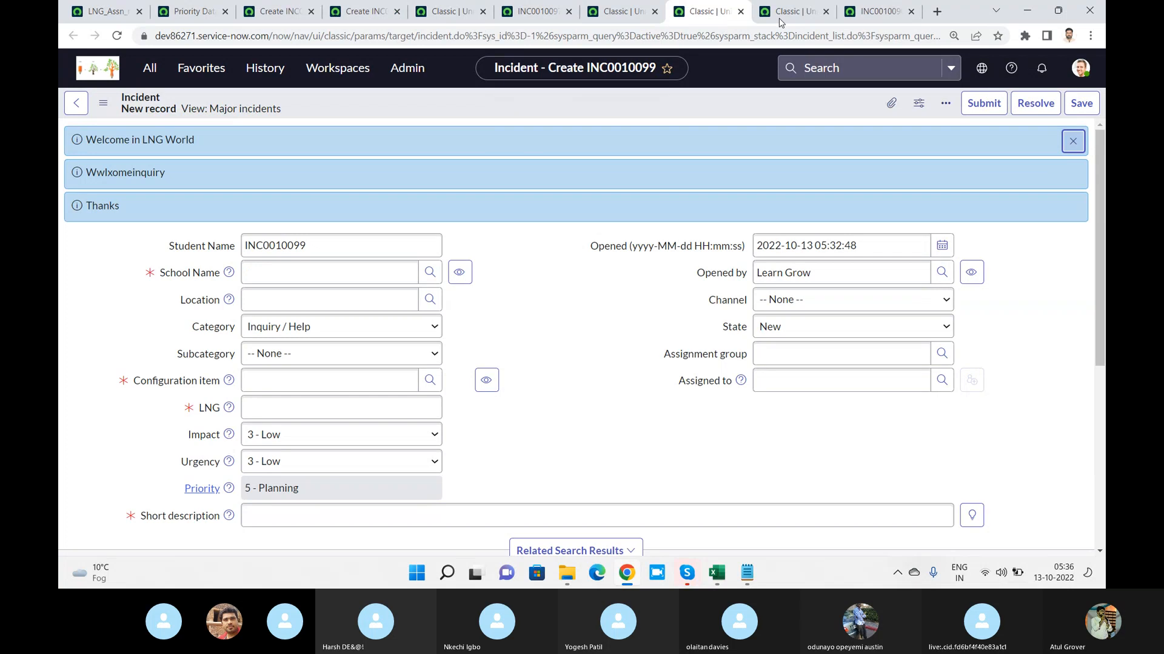
{"action": "left_click", "coordinate": [204, 13]}
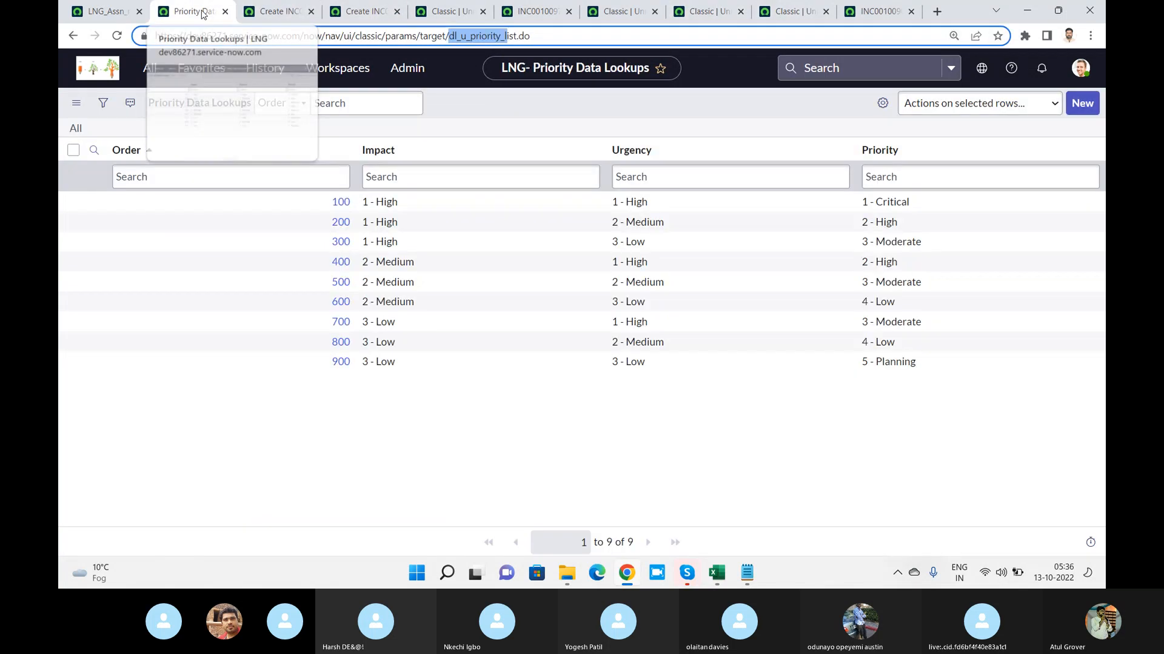
{"action": "left_click", "coordinate": [97, 20]}
{"action": "left_click", "coordinate": [276, 13]}
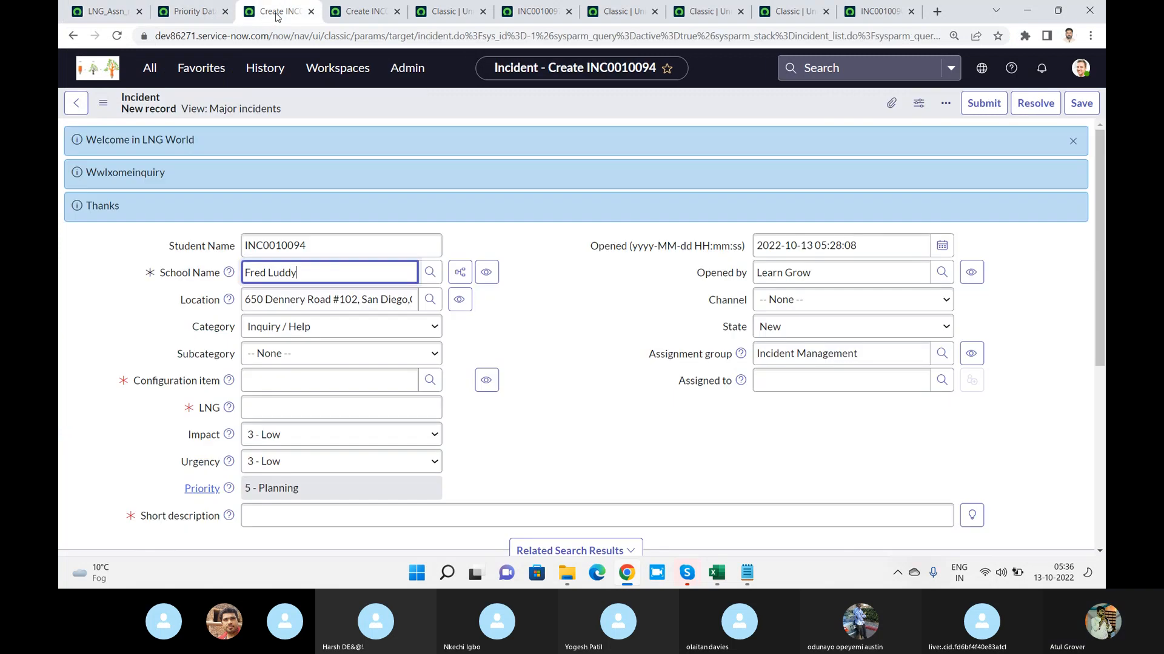
{"action": "left_click", "coordinate": [366, 12]}
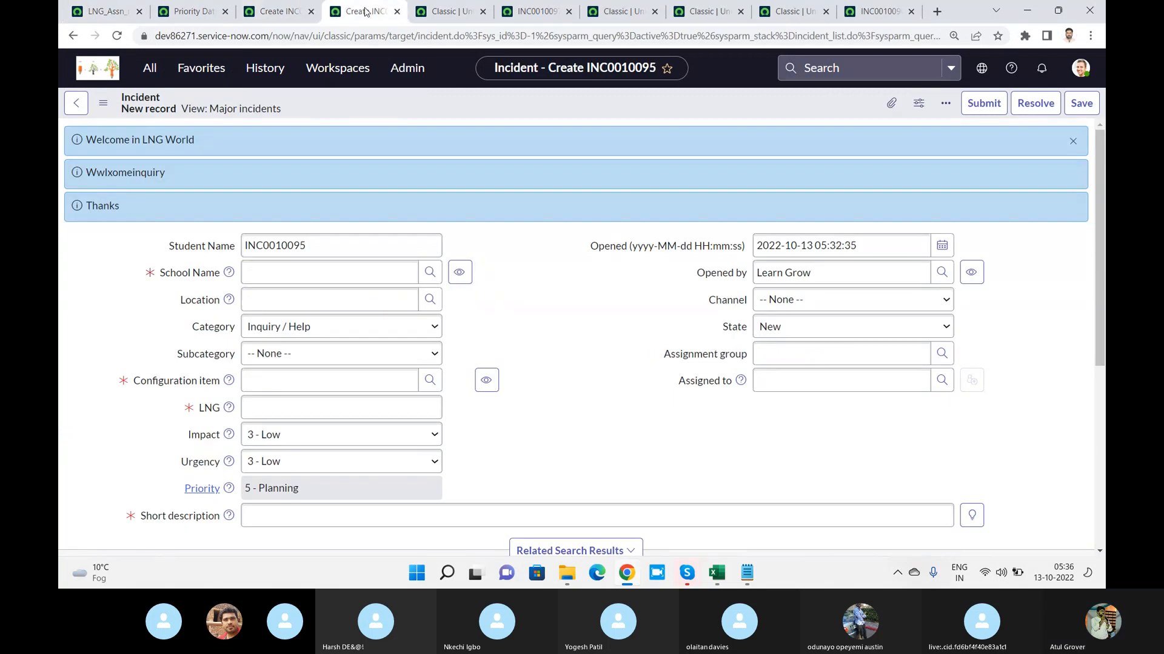
{"action": "left_click", "coordinate": [447, 13]}
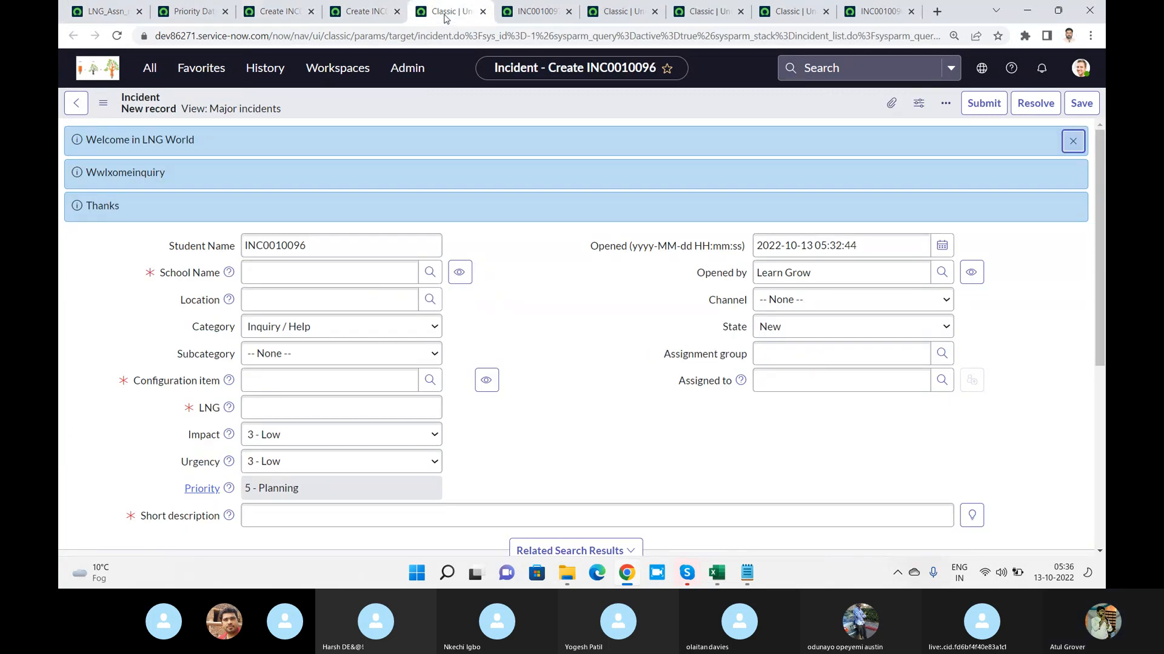
{"action": "left_click", "coordinate": [547, 17]}
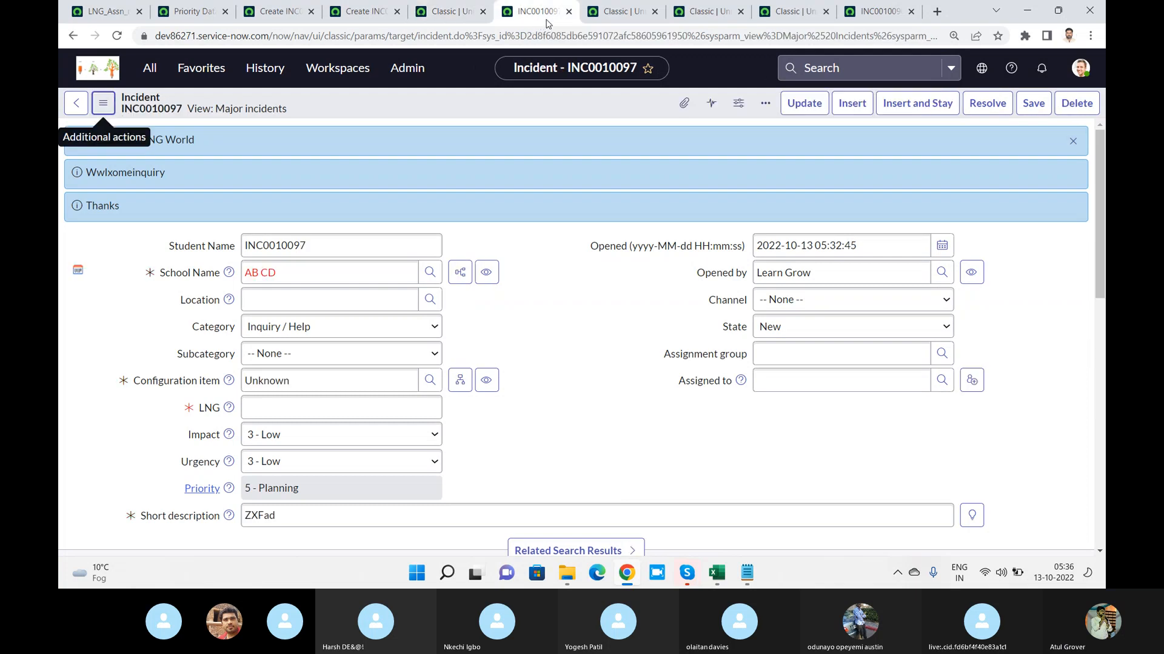
{"action": "left_click", "coordinate": [603, 9]}
{"action": "left_click", "coordinate": [701, 17]}
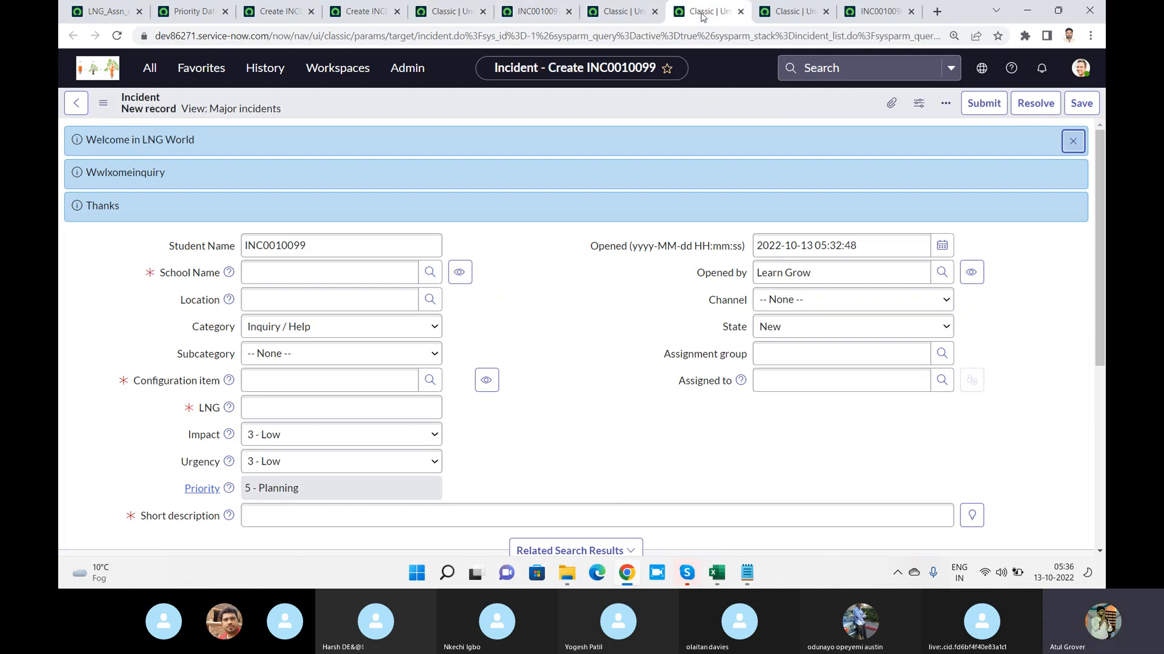
{"action": "left_click", "coordinate": [794, 14]}
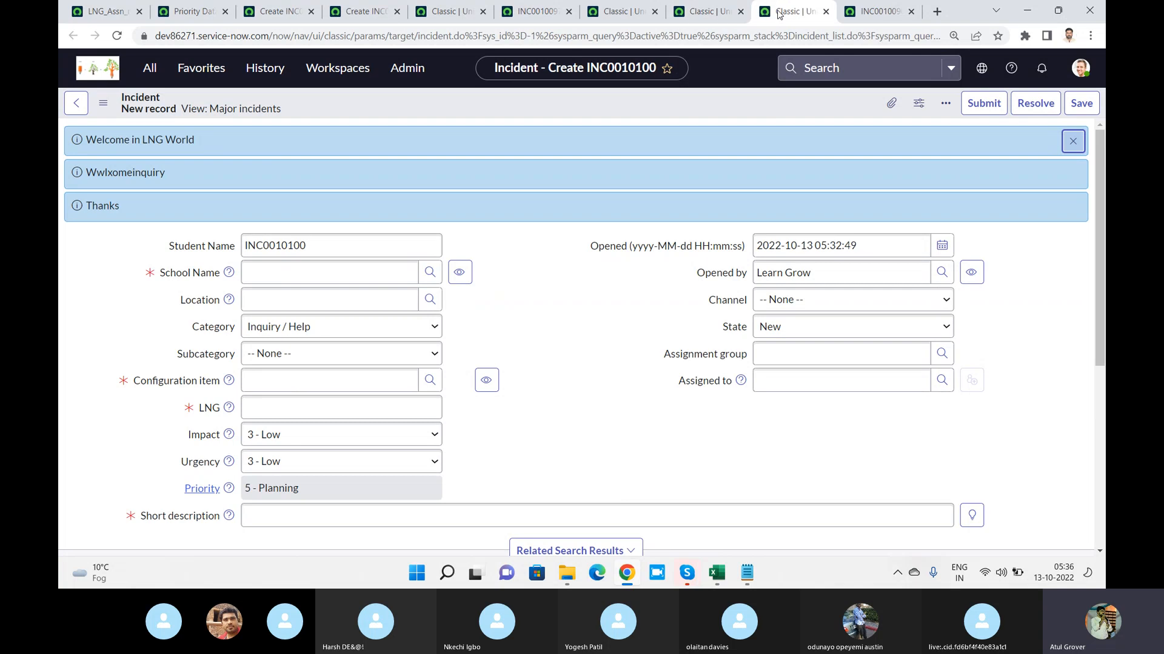
{"action": "left_click", "coordinate": [868, 17]}
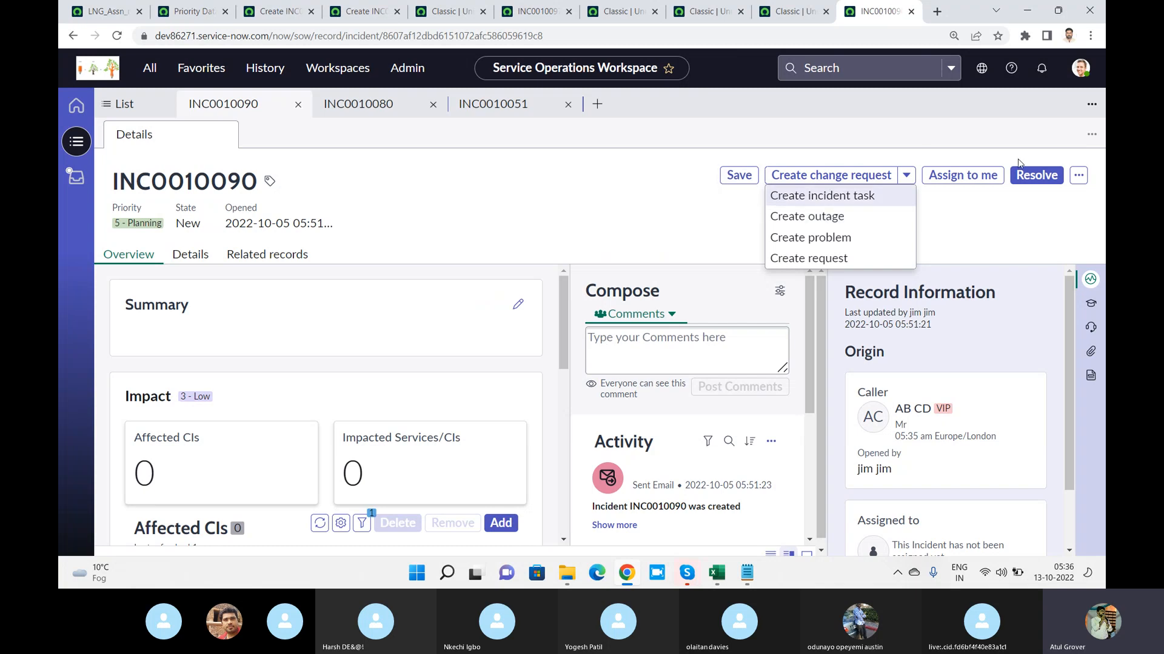
Dismiss INC0010090's related-record creation options and search Agent Assist for Email
{"action": "left_click", "coordinate": [1023, 219]}
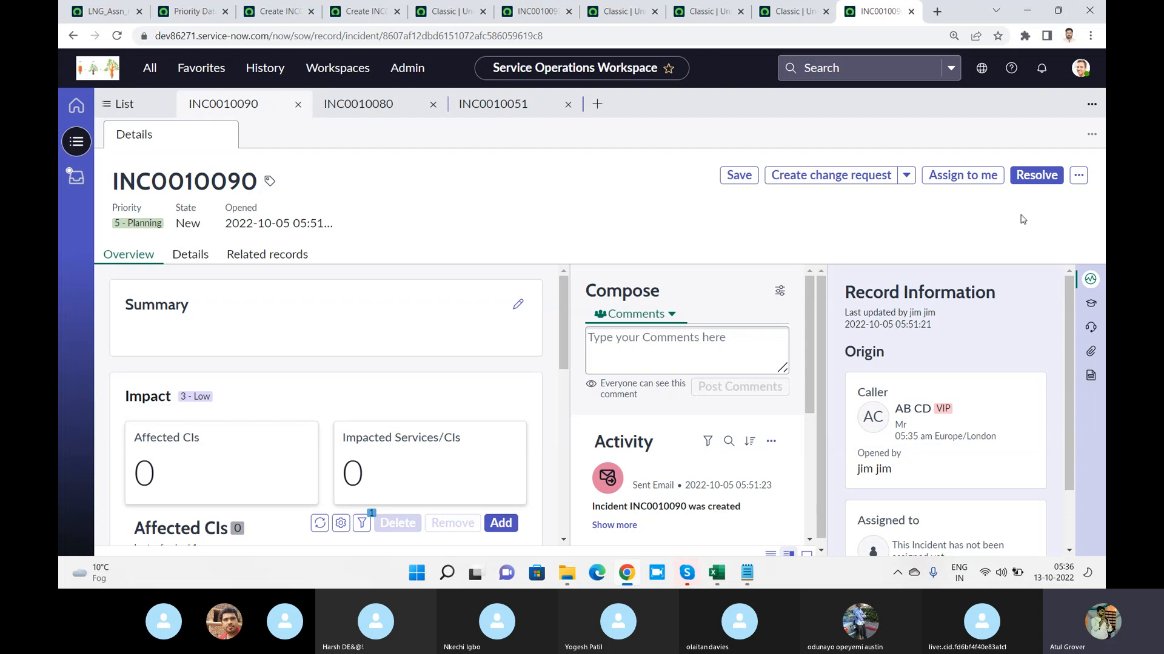
{"action": "left_click", "coordinate": [1089, 305]}
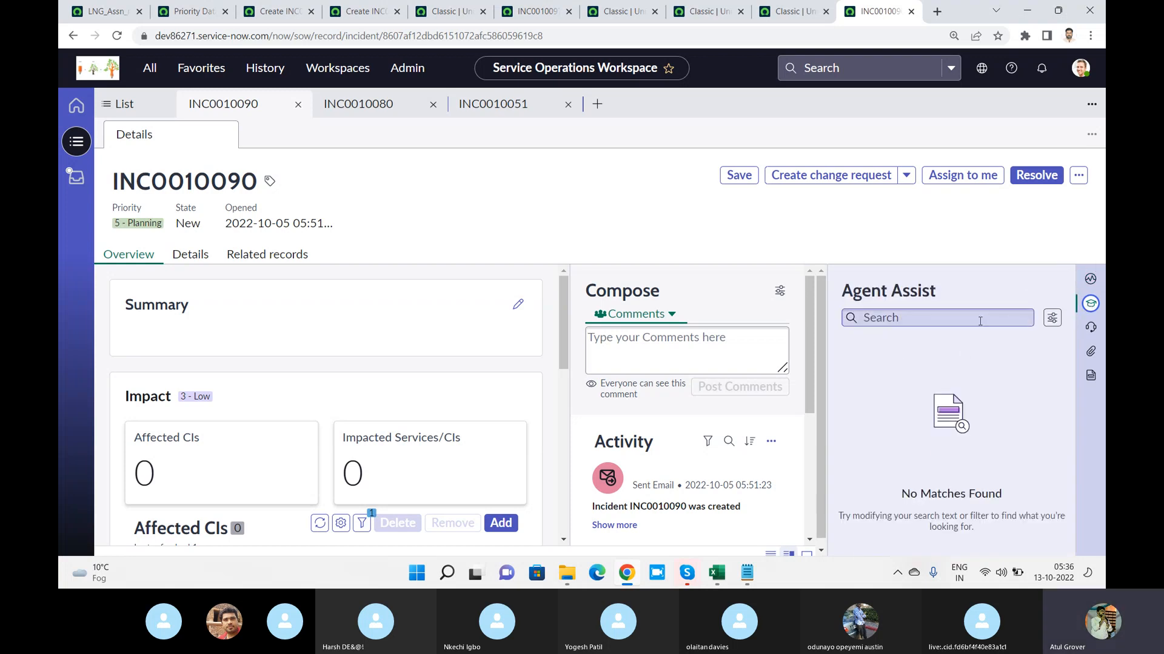
{"action": "left_click", "coordinate": [938, 320]}
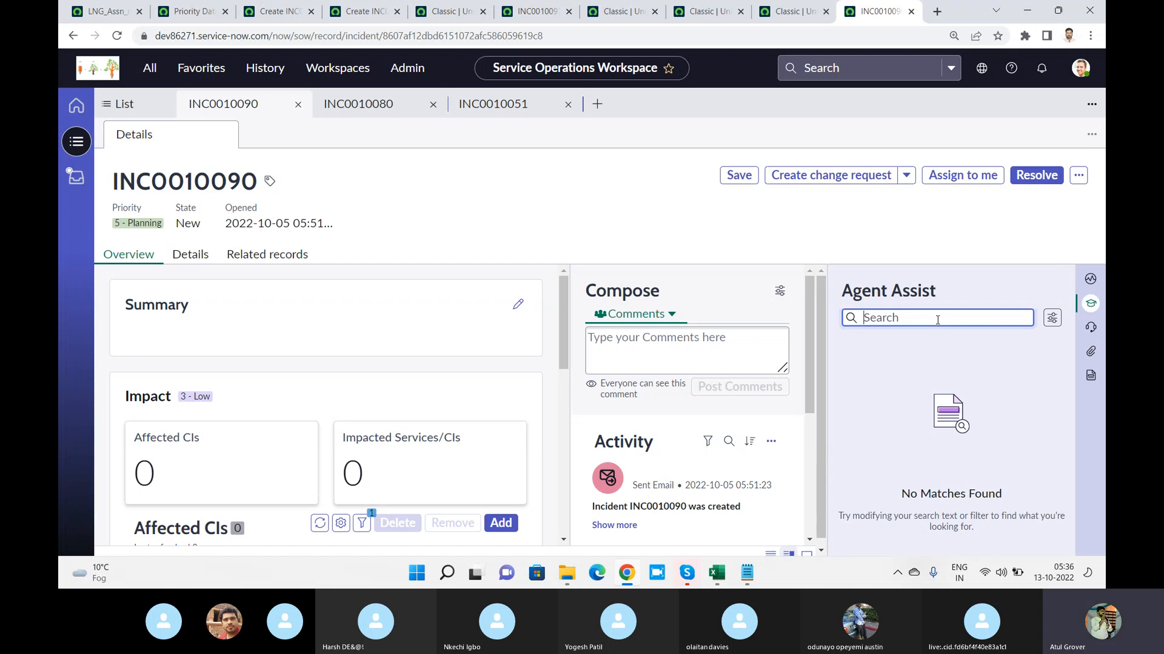
{"action": "type", "text": "Email"}
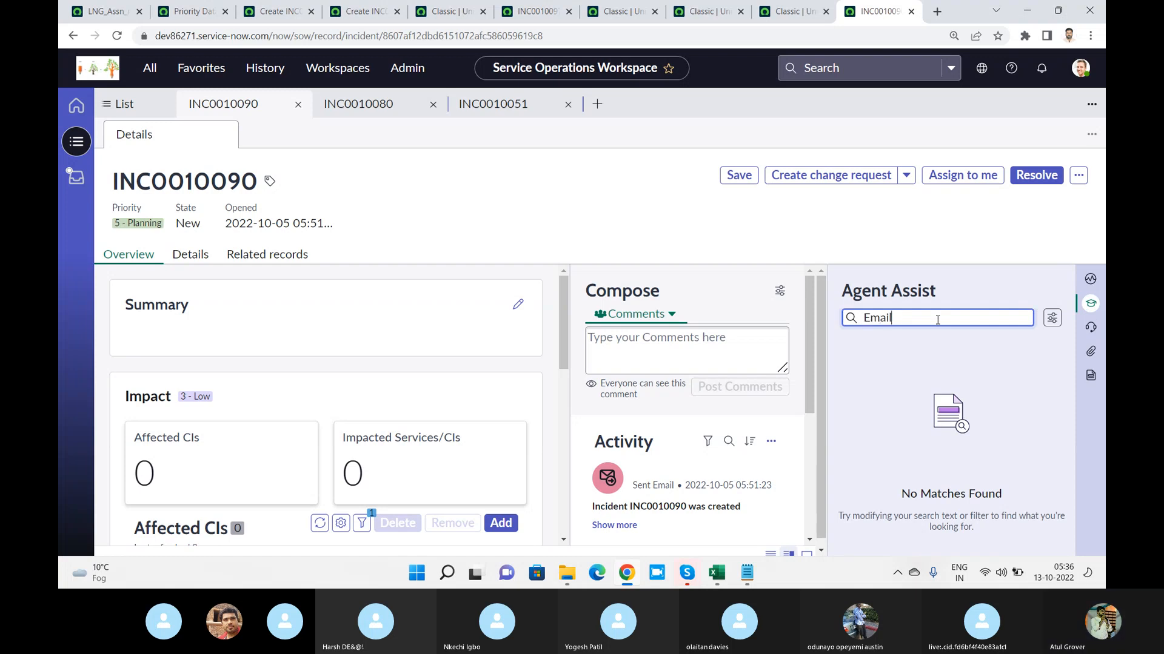
{"action": "key", "text": "Return"}
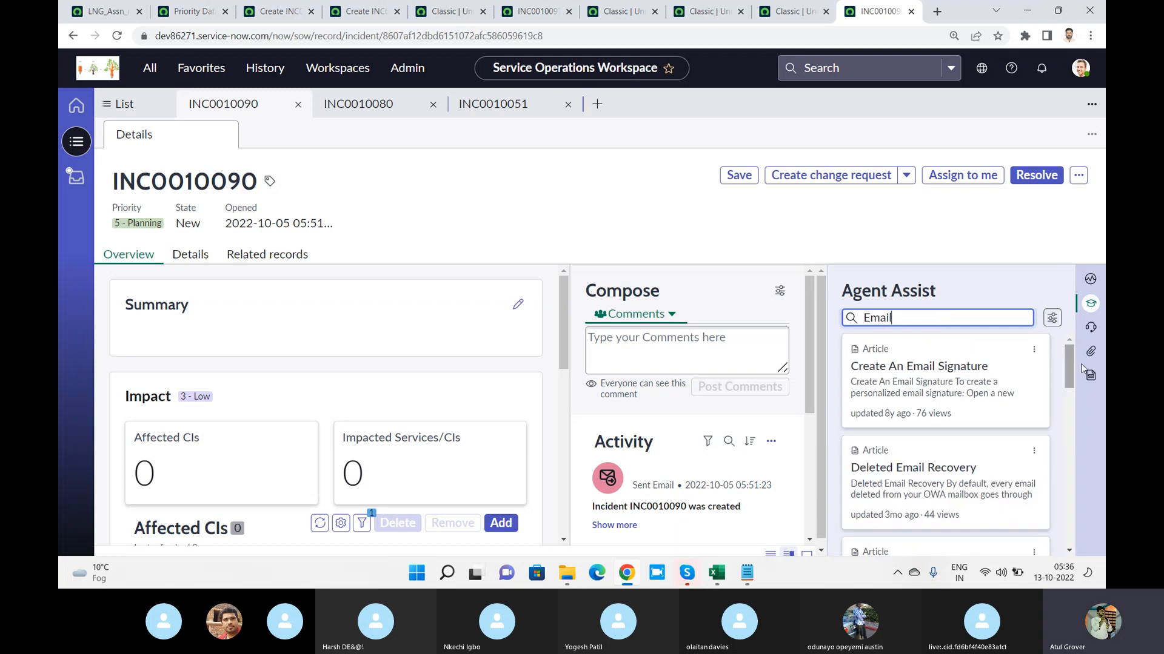
Show Experts on-call for INC0010090 and review its Cause and Resolution cards and older activity entries
{"action": "left_click", "coordinate": [1092, 329]}
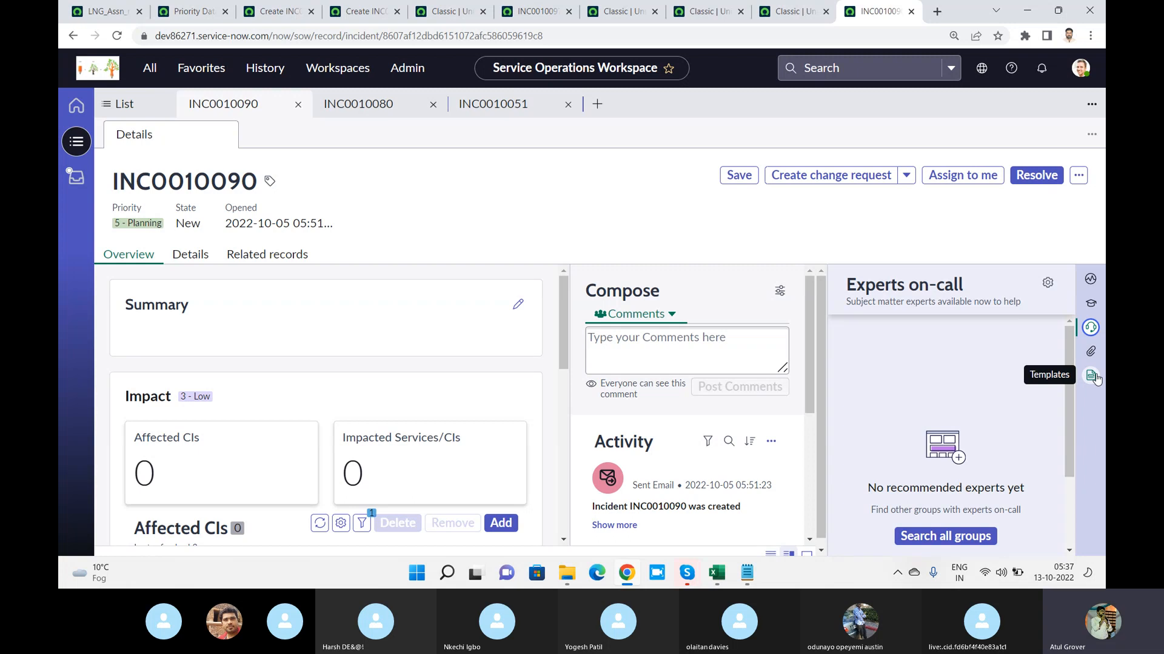
{"action": "left_click_drag", "start_coordinate": [564, 318], "coordinate": [571, 480]}
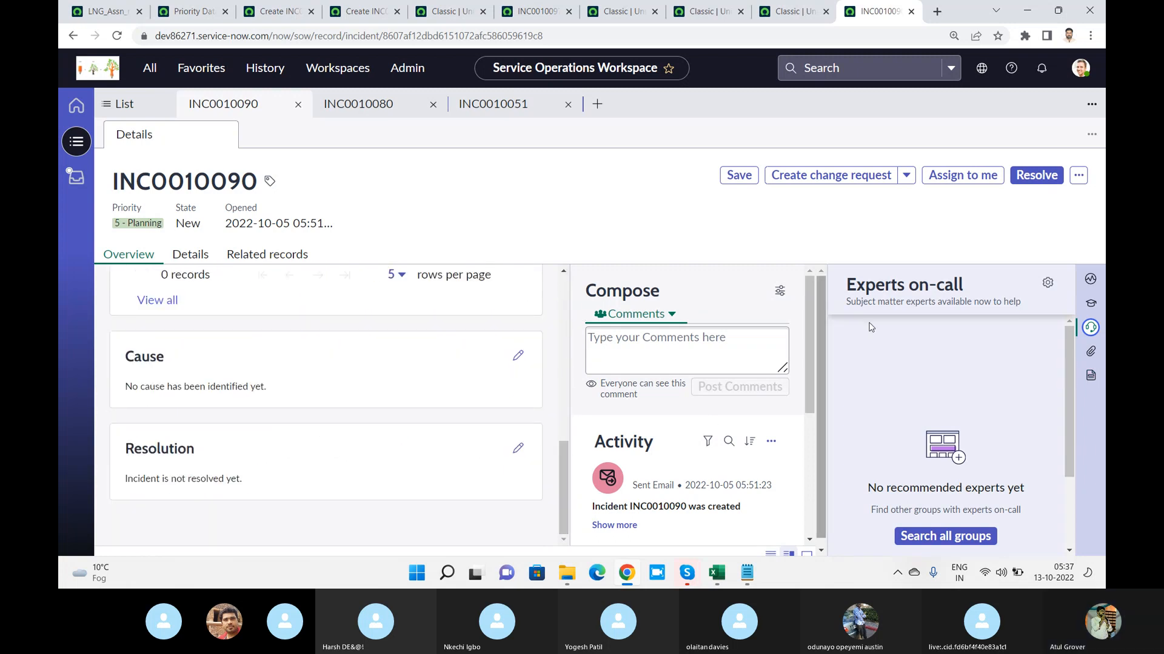
{"action": "left_click_drag", "start_coordinate": [805, 304], "coordinate": [821, 420]}
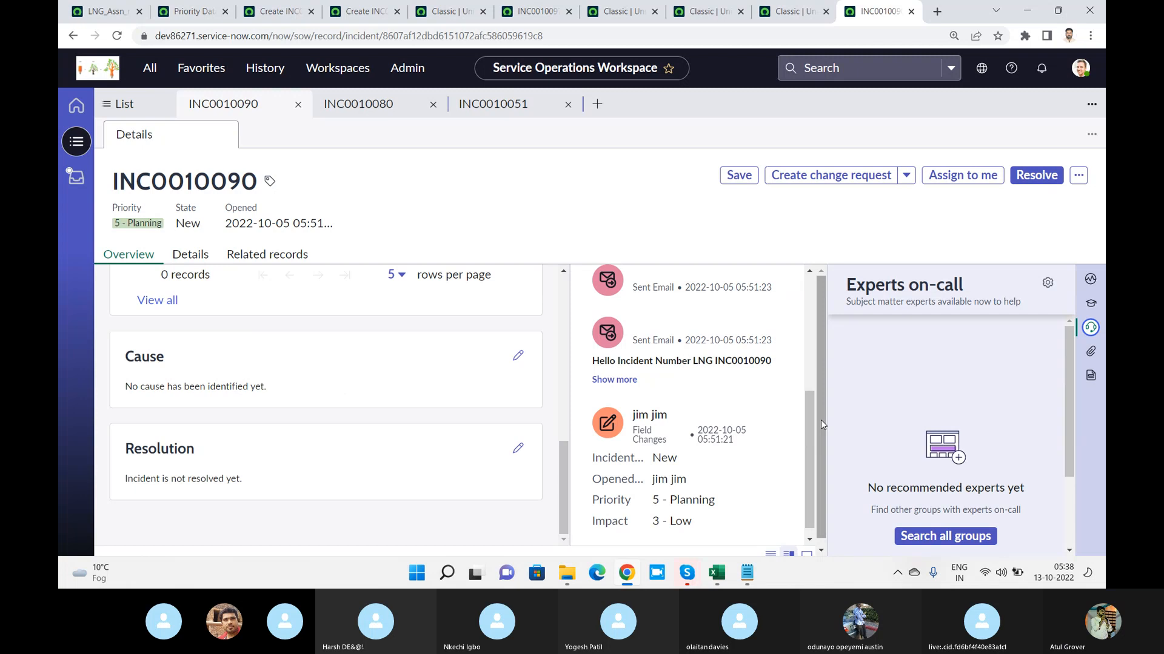
Switch to the Notepad notes and add the line "NO code / Low Code" below the numbered list, above Matcher - Setter
{"action": "key", "text": "alt+Tab"}
{"action": "key", "text": "alt+Tab"}
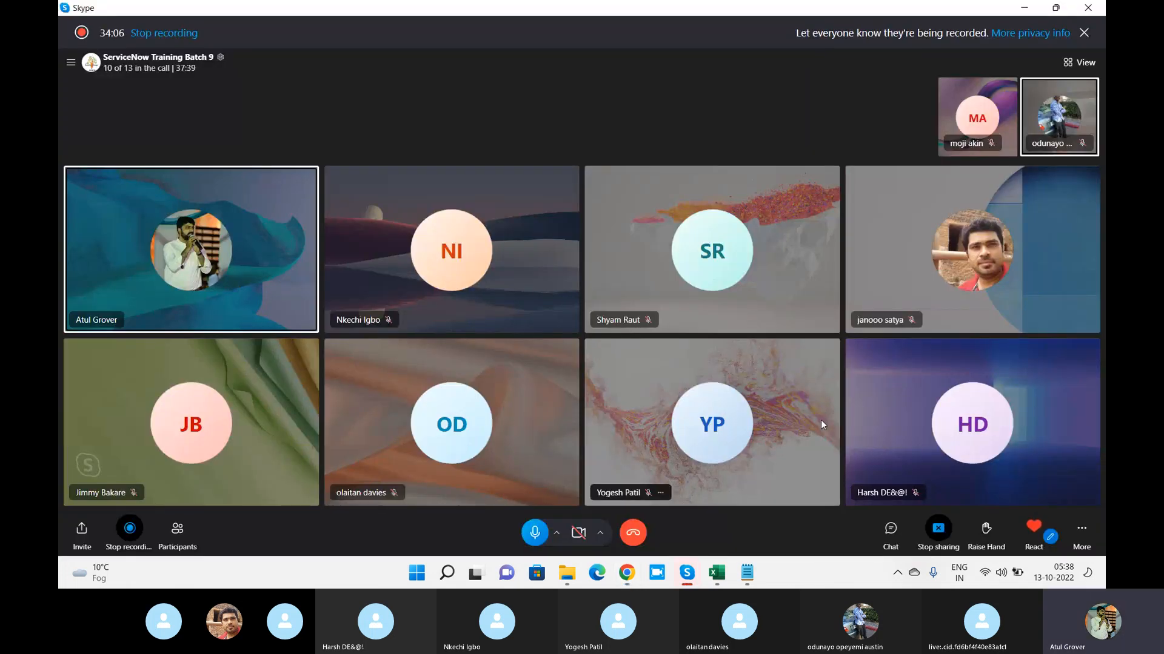
{"action": "left_click", "coordinate": [746, 576]}
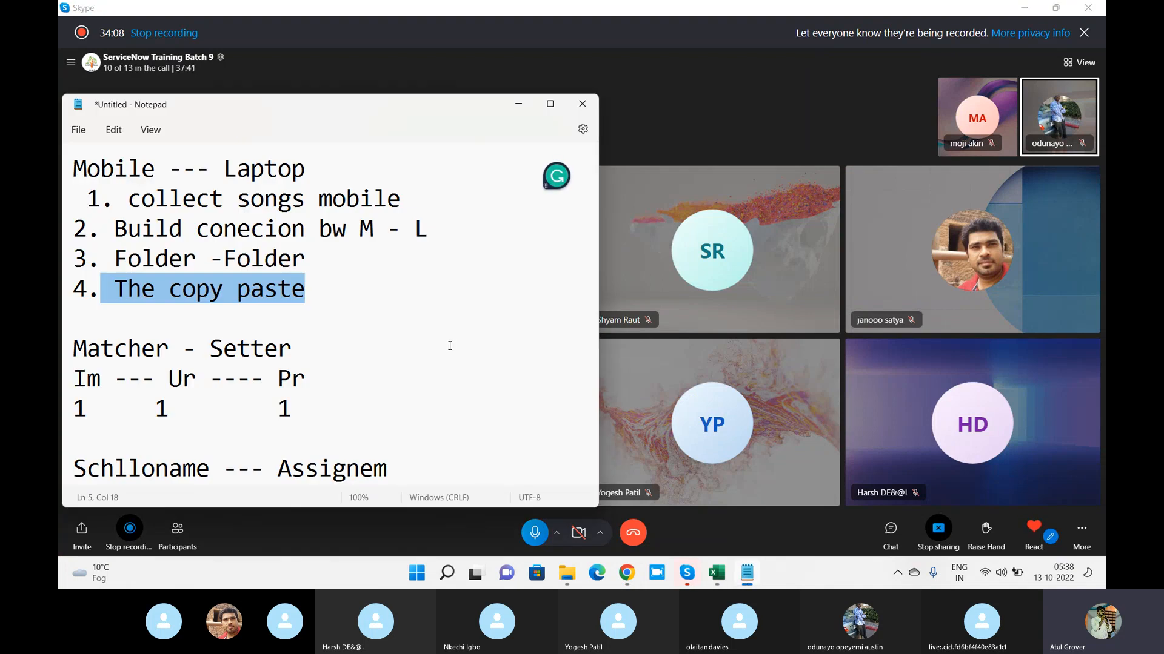
{"action": "left_click", "coordinate": [389, 309]}
{"action": "key", "text": "Return"}
{"action": "key", "text": "Return"}
{"action": "type", "text": "NO "}
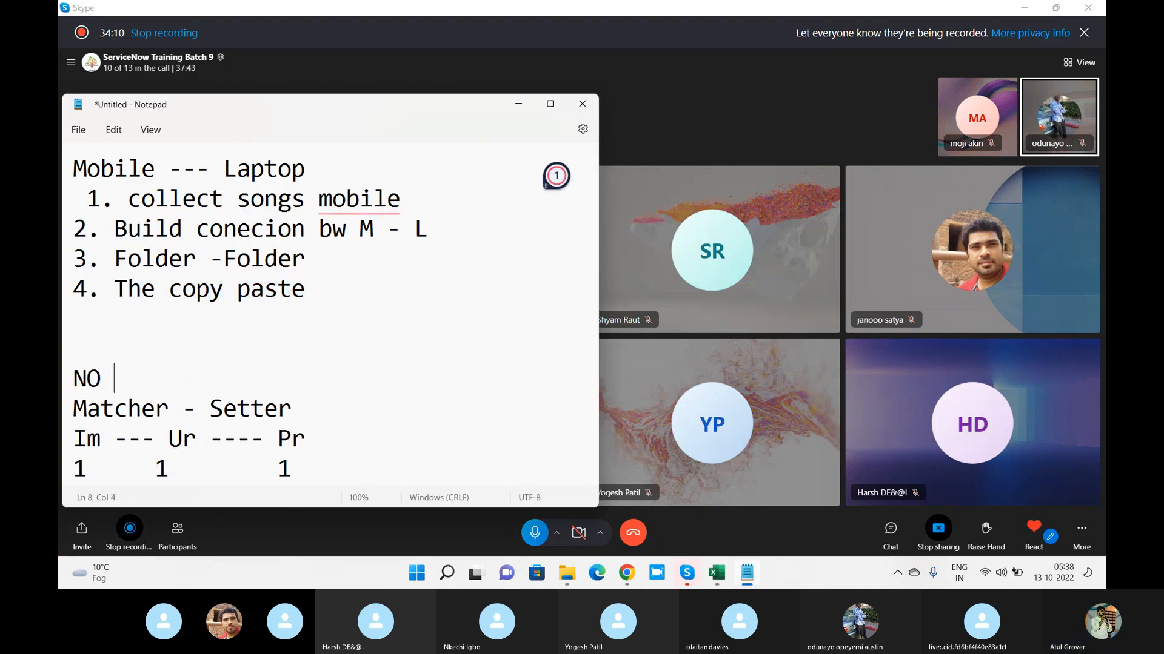
{"action": "type", "text": "code /"}
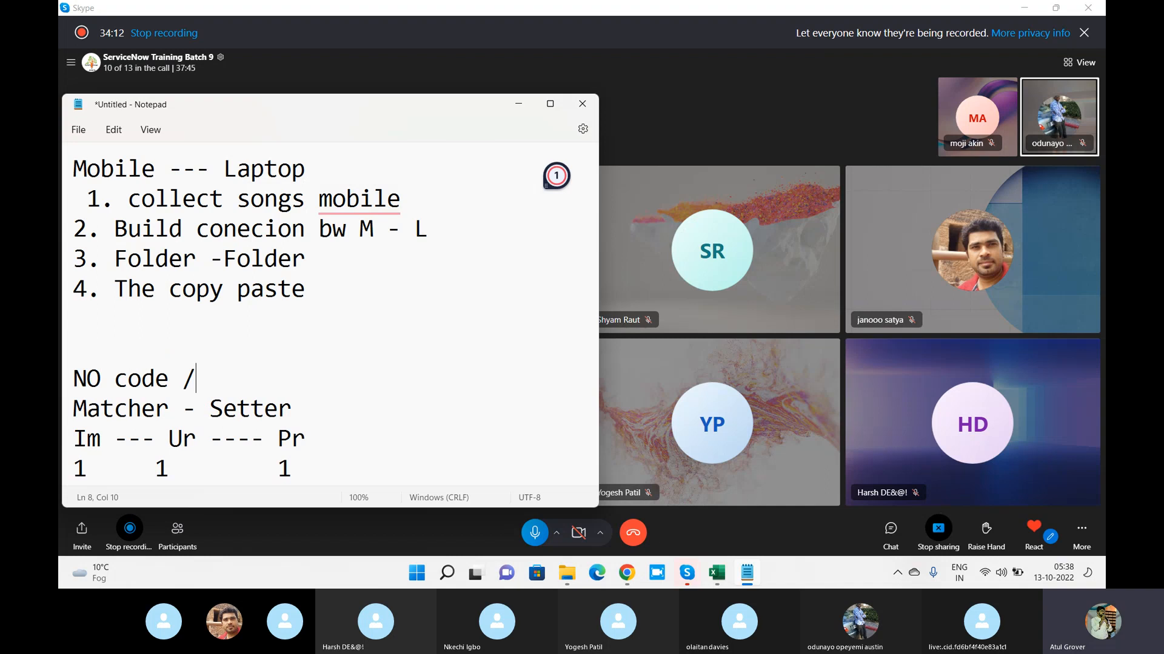
{"action": "type", "text": " Low Code"}
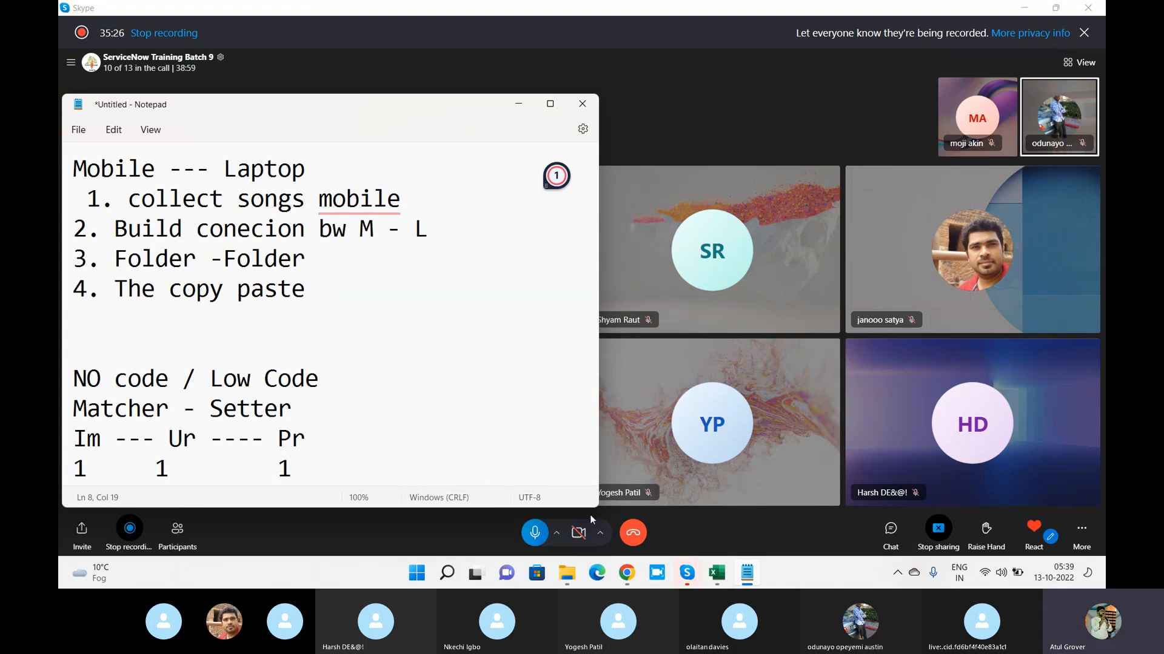
Return to ServiceNow in Chrome, find UI Builder in the application navigator with "UI bu" and open it
{"action": "left_click", "coordinate": [626, 573]}
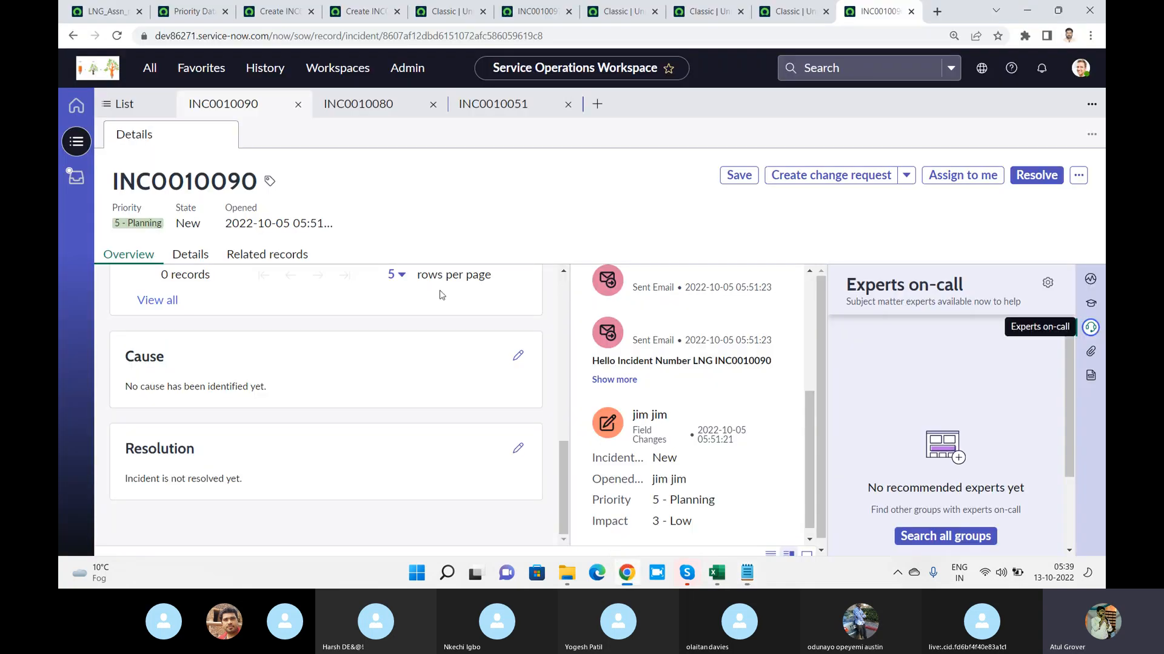
{"action": "left_click", "coordinate": [151, 68]}
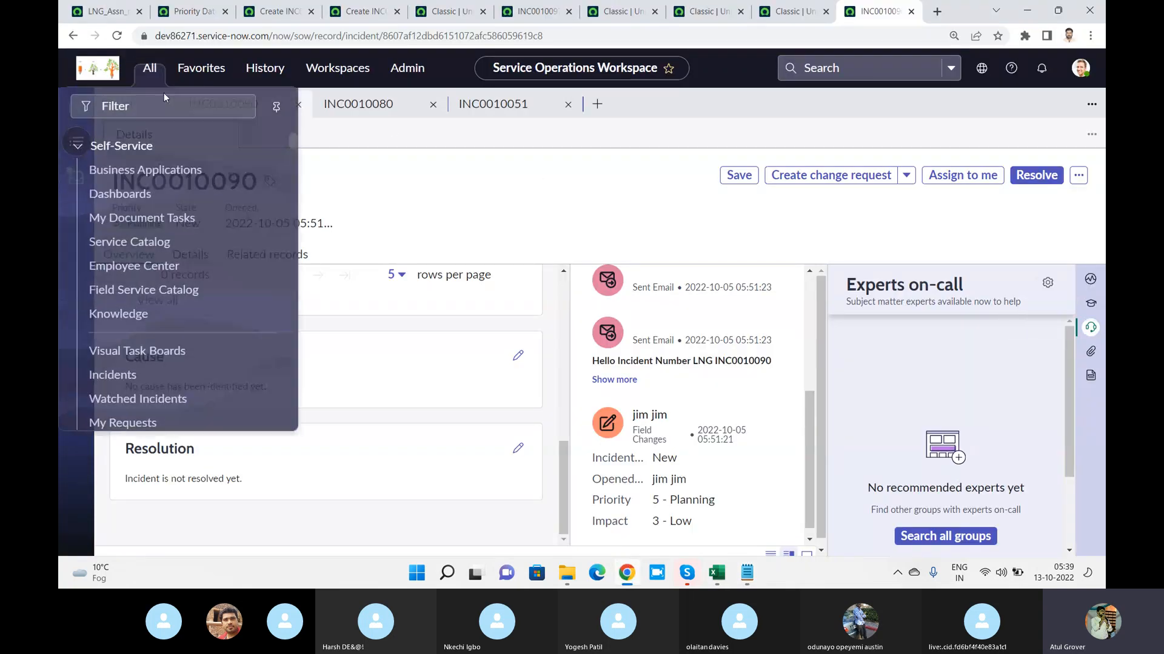
{"action": "type", "text": "UI bu"}
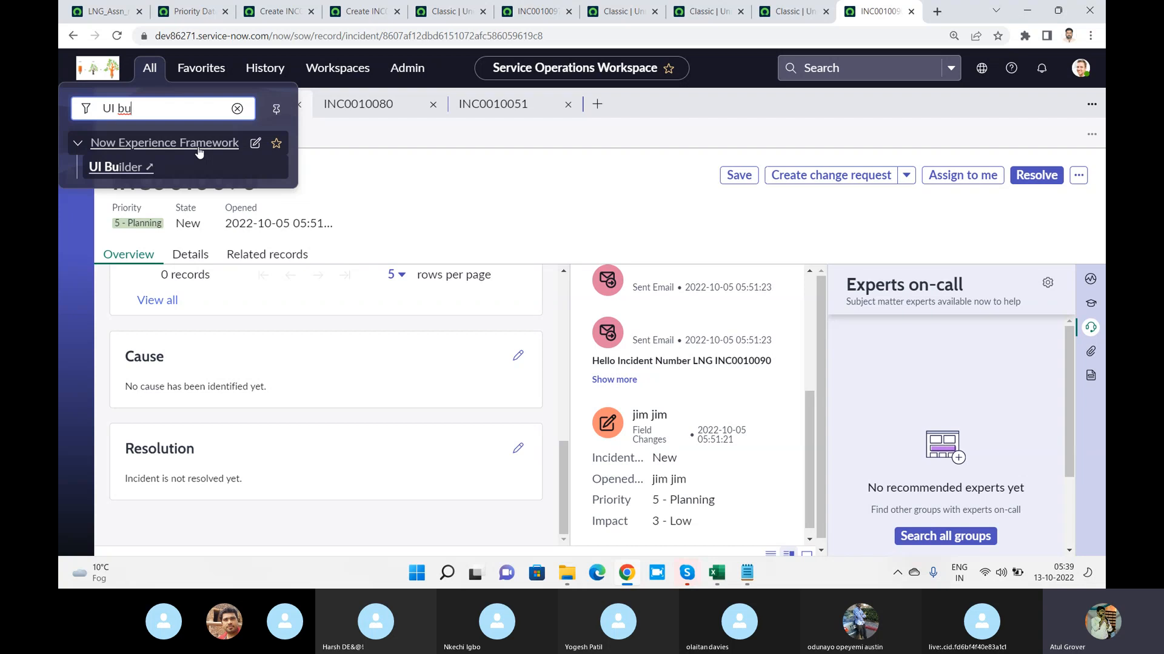
{"action": "left_click", "coordinate": [141, 171]}
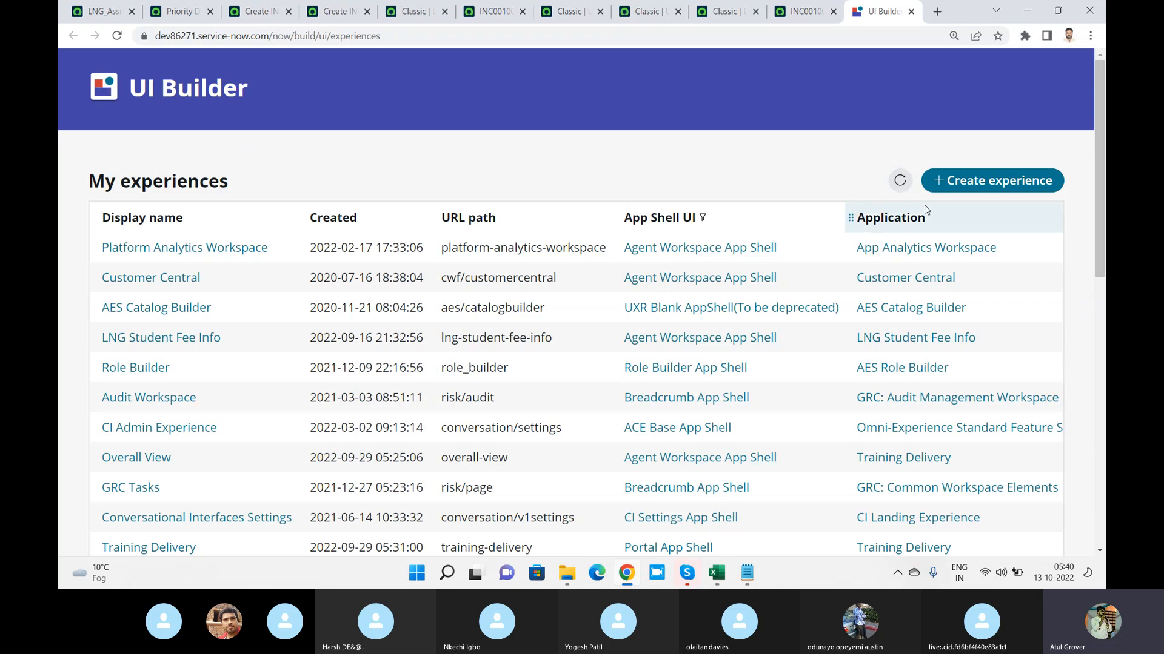
Begin a new experience named LNG Demo Today and show the available app shell UI choices
{"action": "left_click", "coordinate": [1018, 182]}
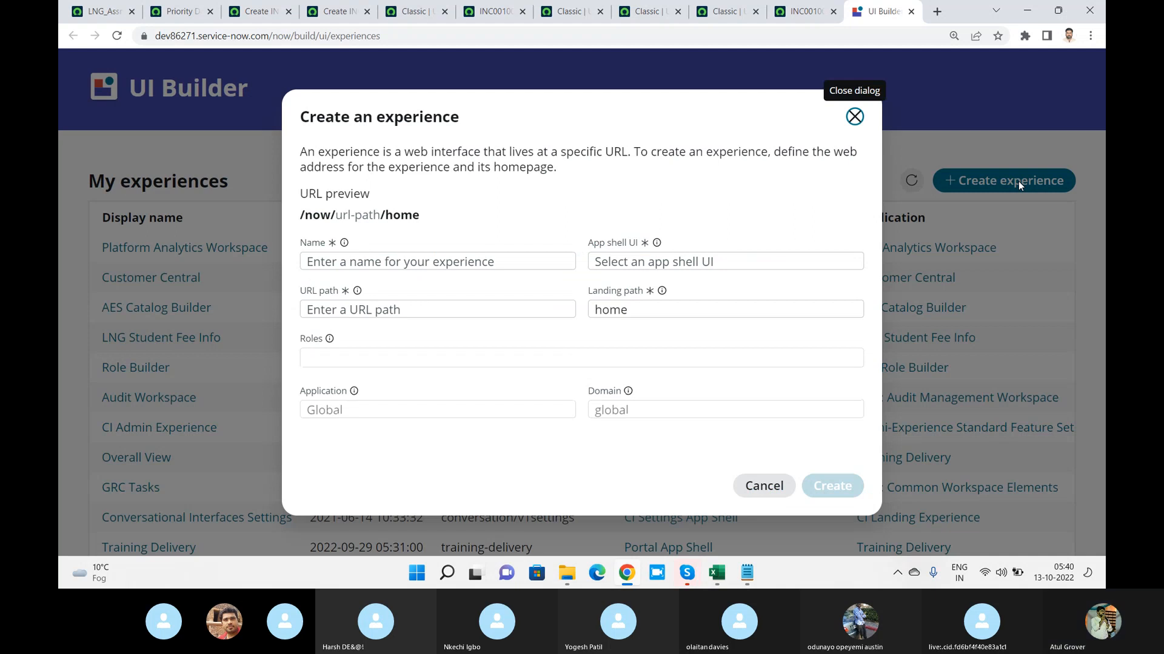
{"action": "left_click", "coordinate": [546, 262]}
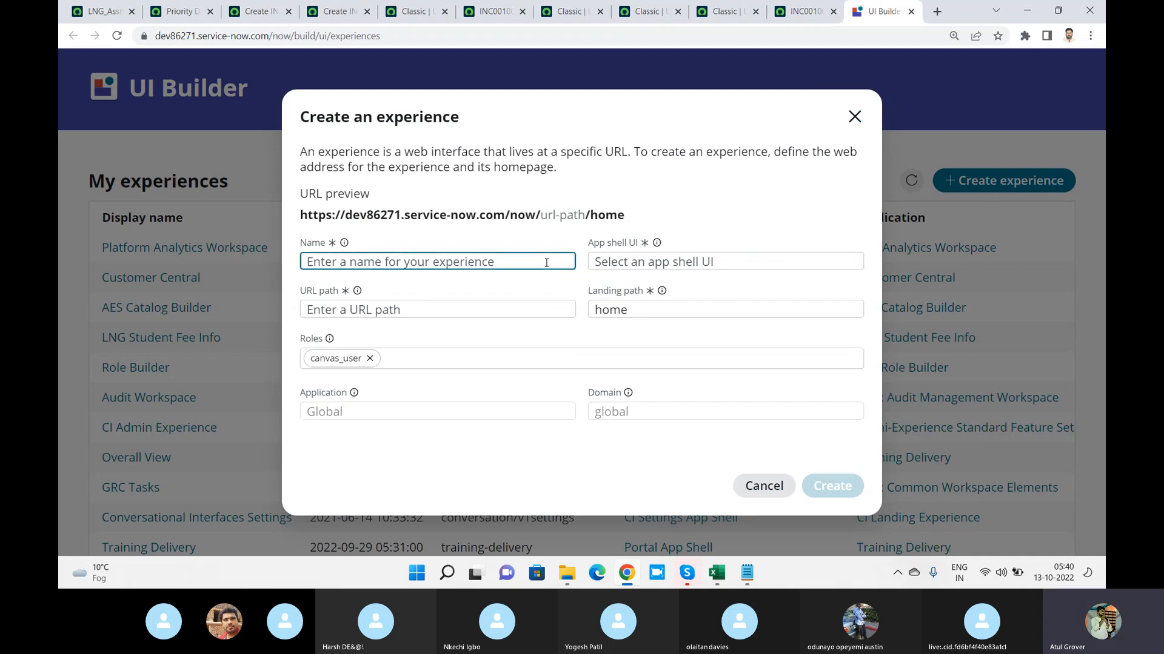
{"action": "type", "text": "LNG "}
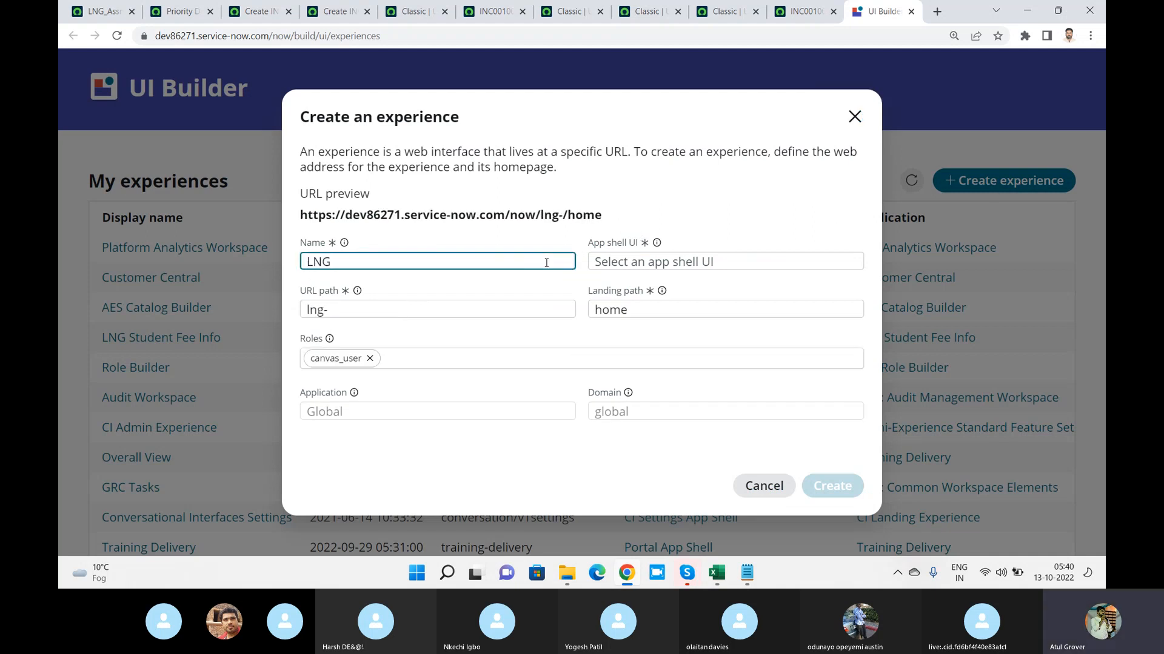
{"action": "type", "text": "Demo T"}
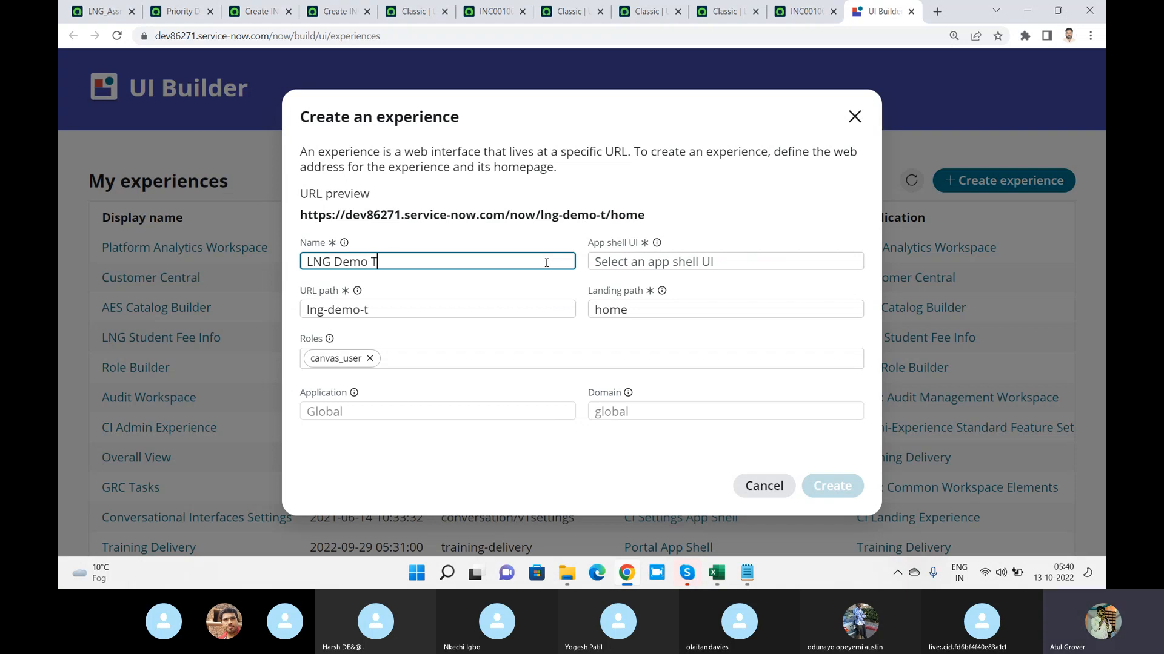
{"action": "type", "text": "oday"}
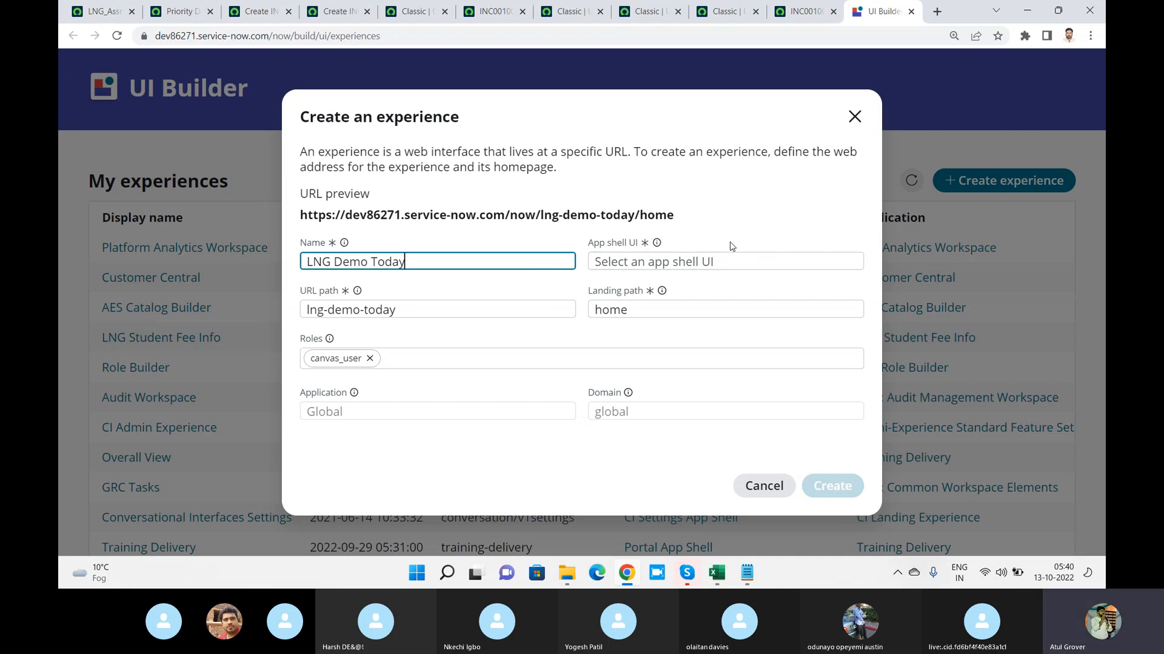
{"action": "left_click", "coordinate": [729, 260]}
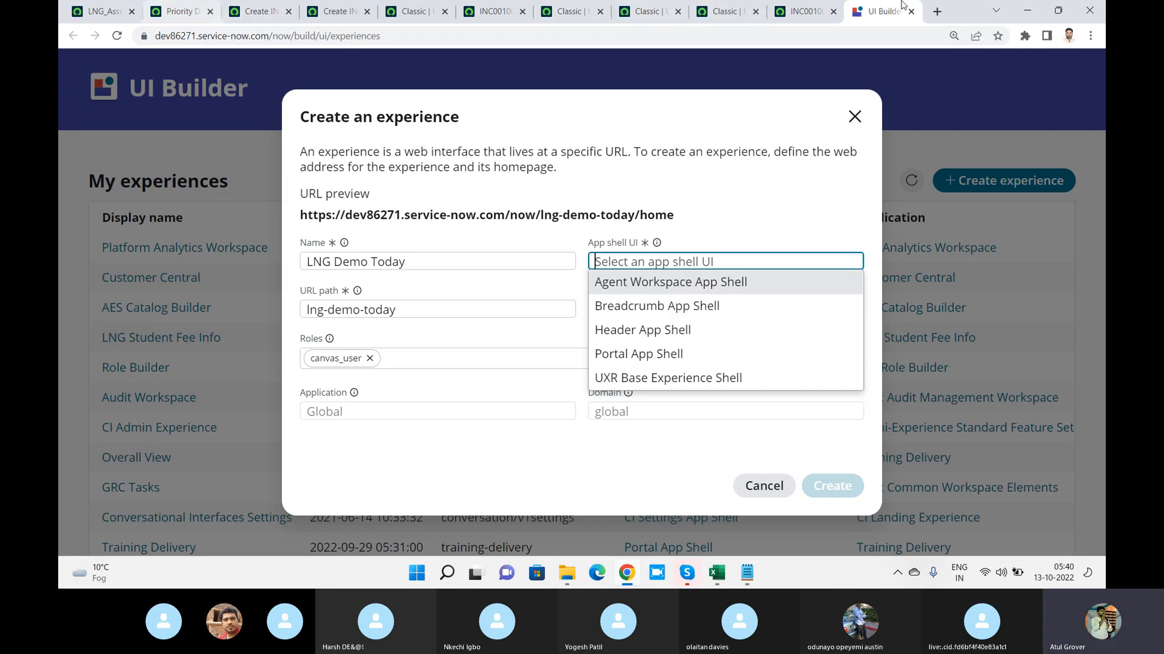
Load dev86271.service-now.com/change_request.do in a new browser tab
{"action": "left_click", "coordinate": [937, 11]}
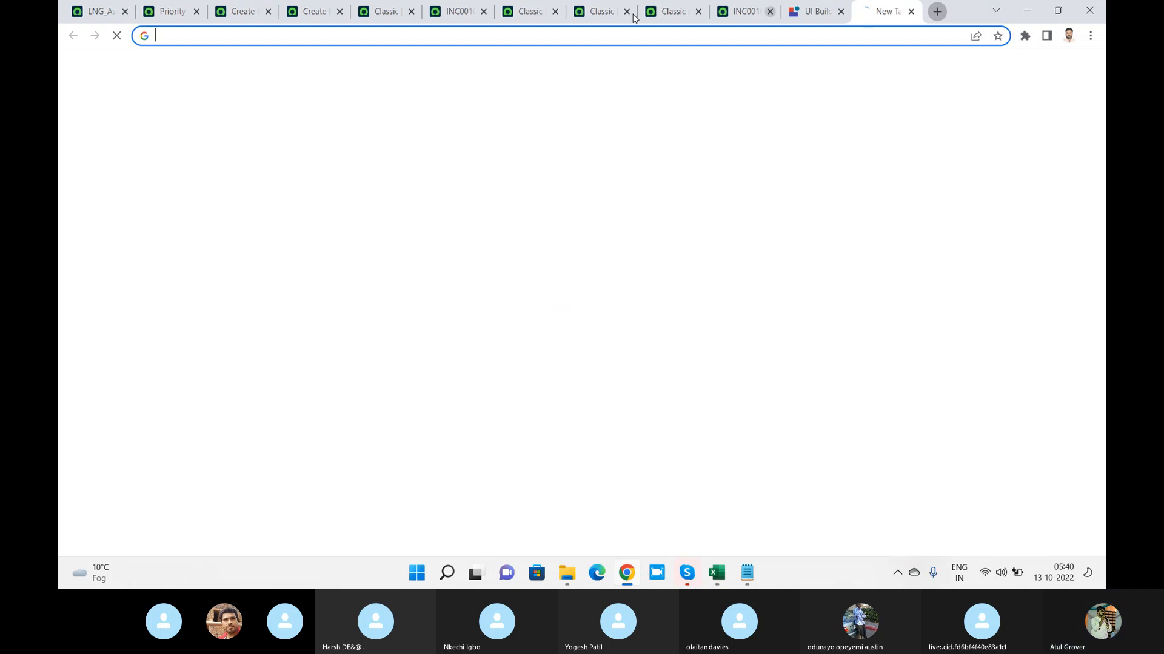
{"action": "type", "text": "dev86271.service-now.com/"}
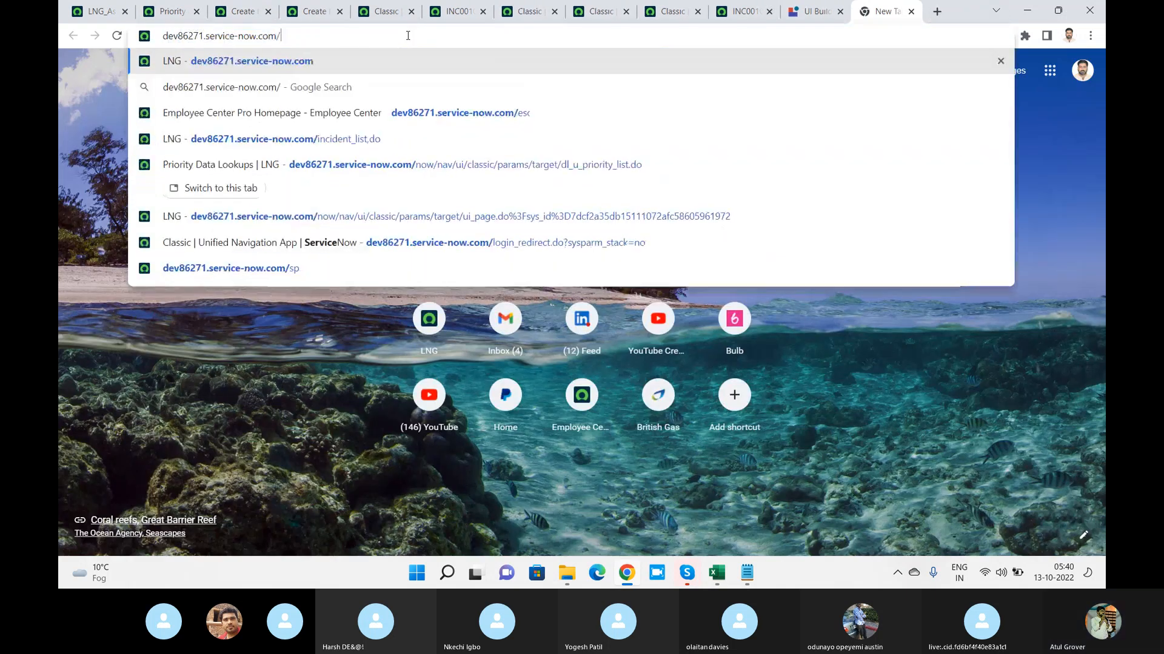
{"action": "type", "text": "chanfge"}
{"action": "key", "text": "BackSpace"}
{"action": "key", "text": "BackSpace"}
{"action": "key", "text": "BackSpace"}
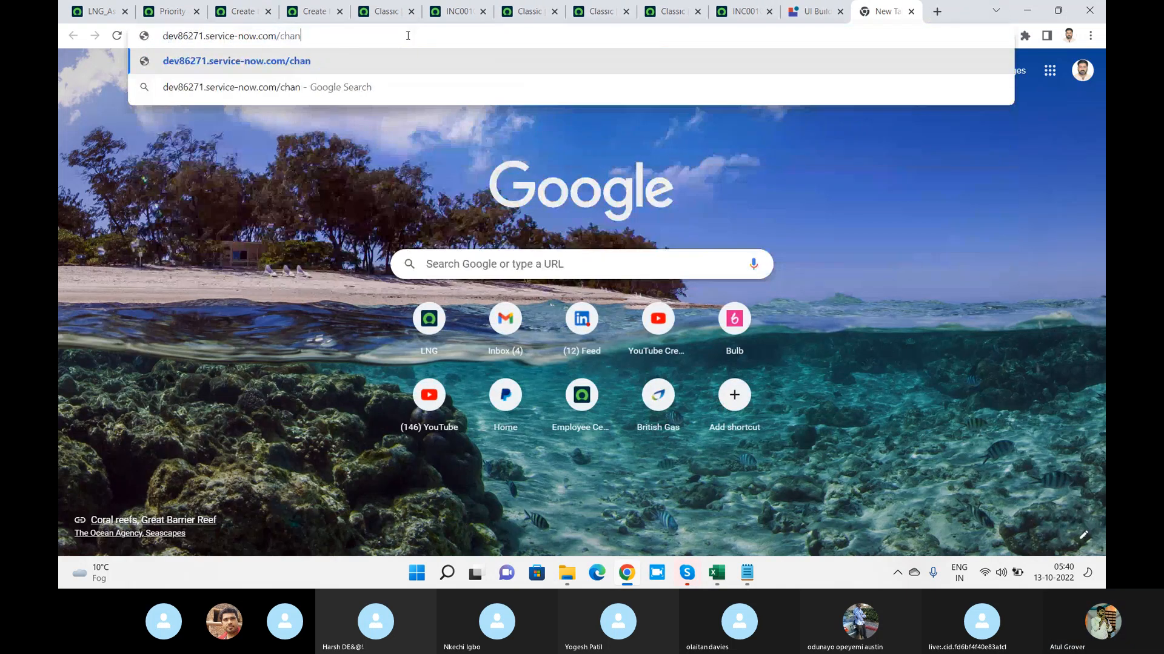
{"action": "type", "text": "ge_request"}
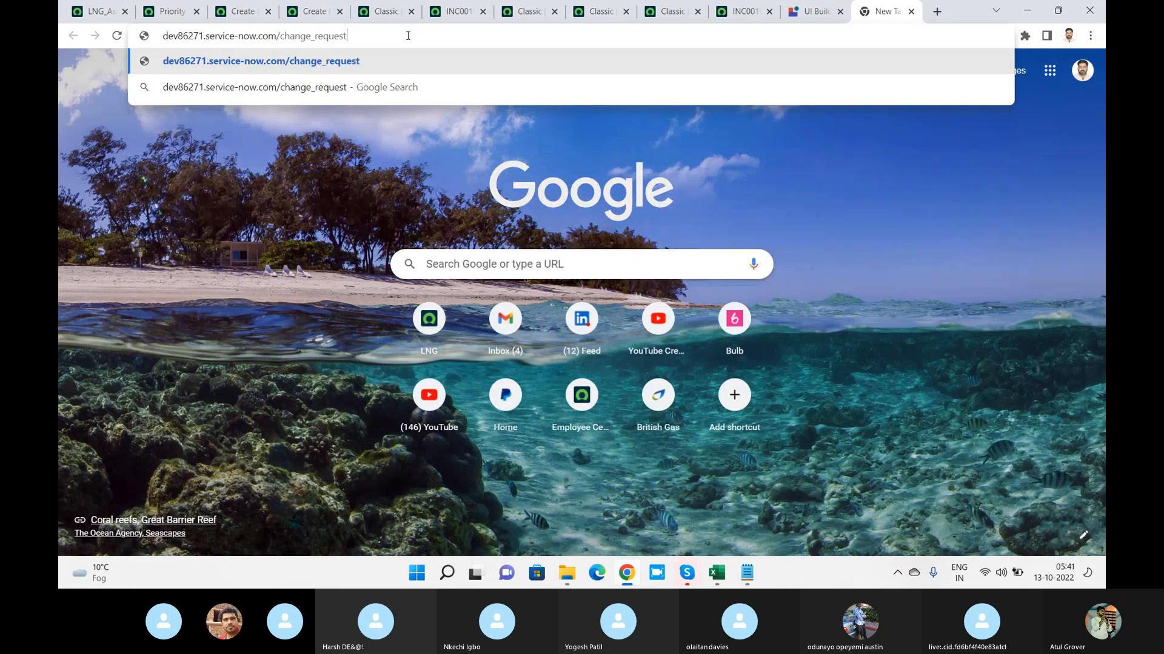
{"action": "type", "text": ".do"}
{"action": "key", "text": "Return"}
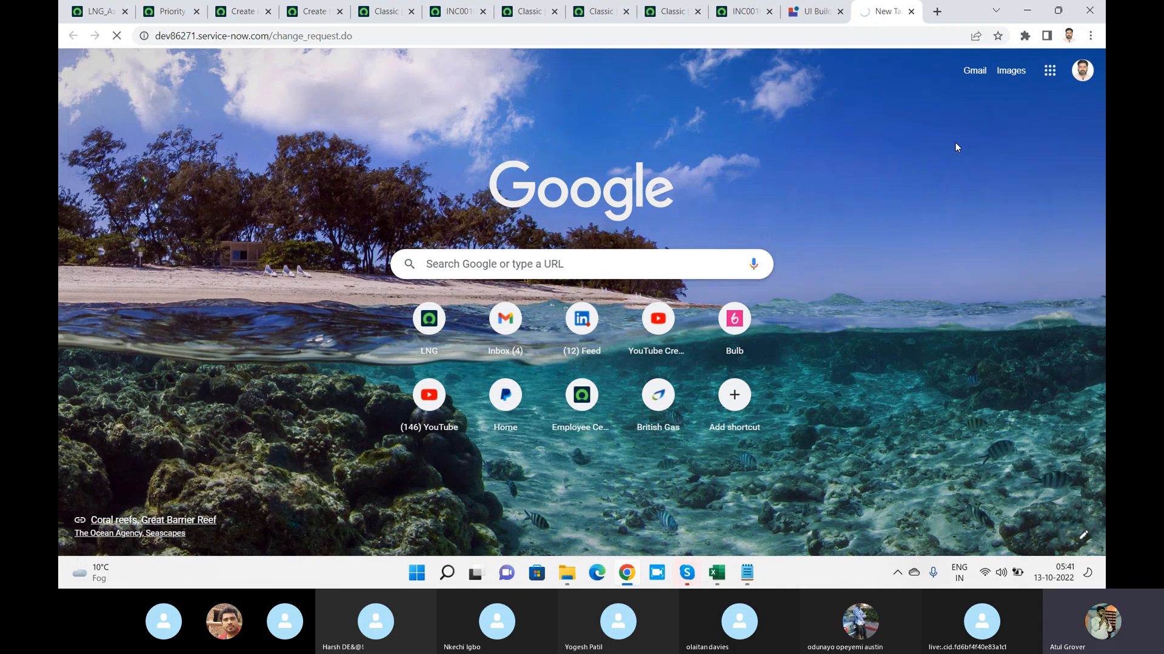
Set the new experience's app shell UI to Agent Workspace App Shell and highlight its URL path and the web interface definition
{"action": "left_click", "coordinate": [810, 12]}
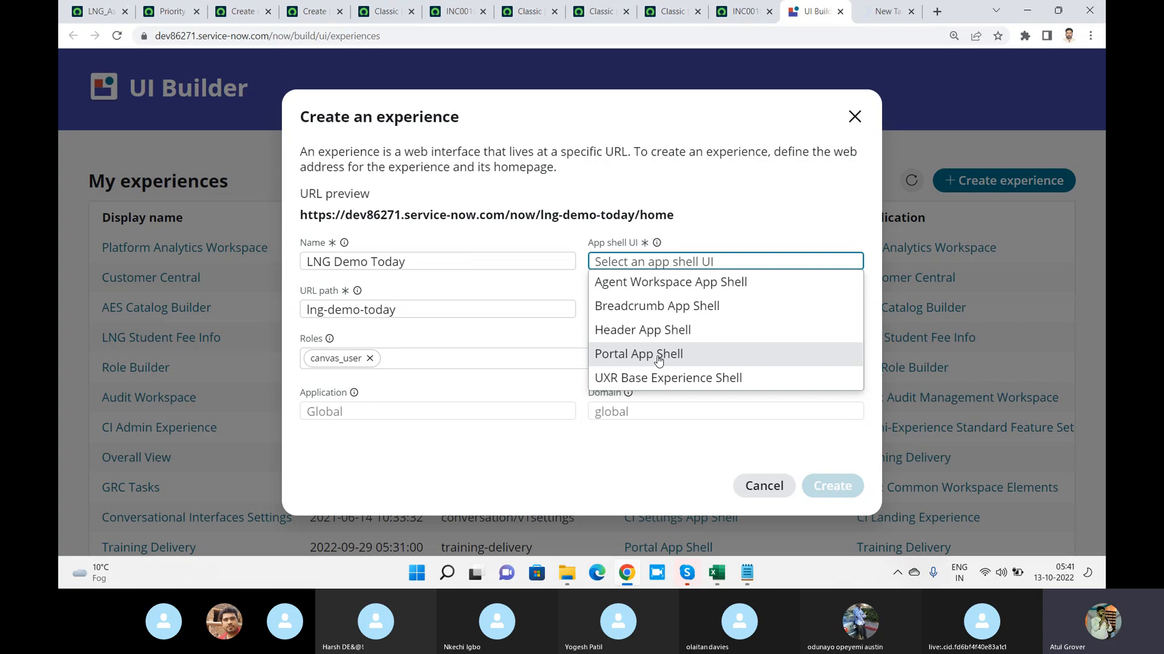
{"action": "left_click", "coordinate": [647, 283]}
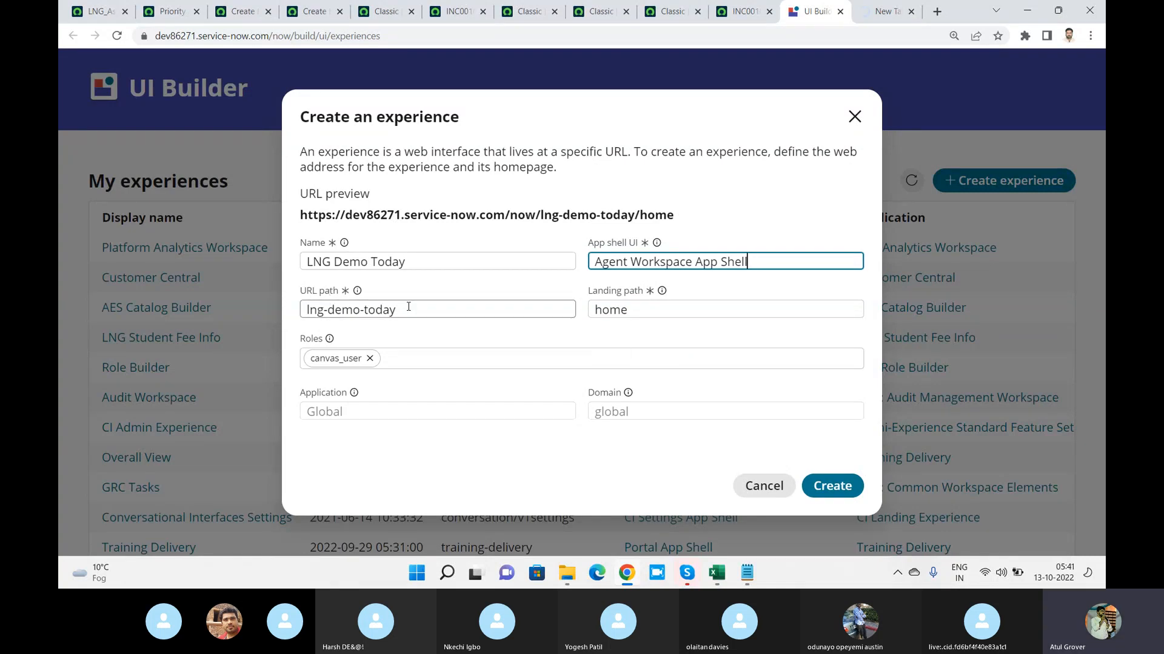
{"action": "left_click", "coordinate": [436, 310]}
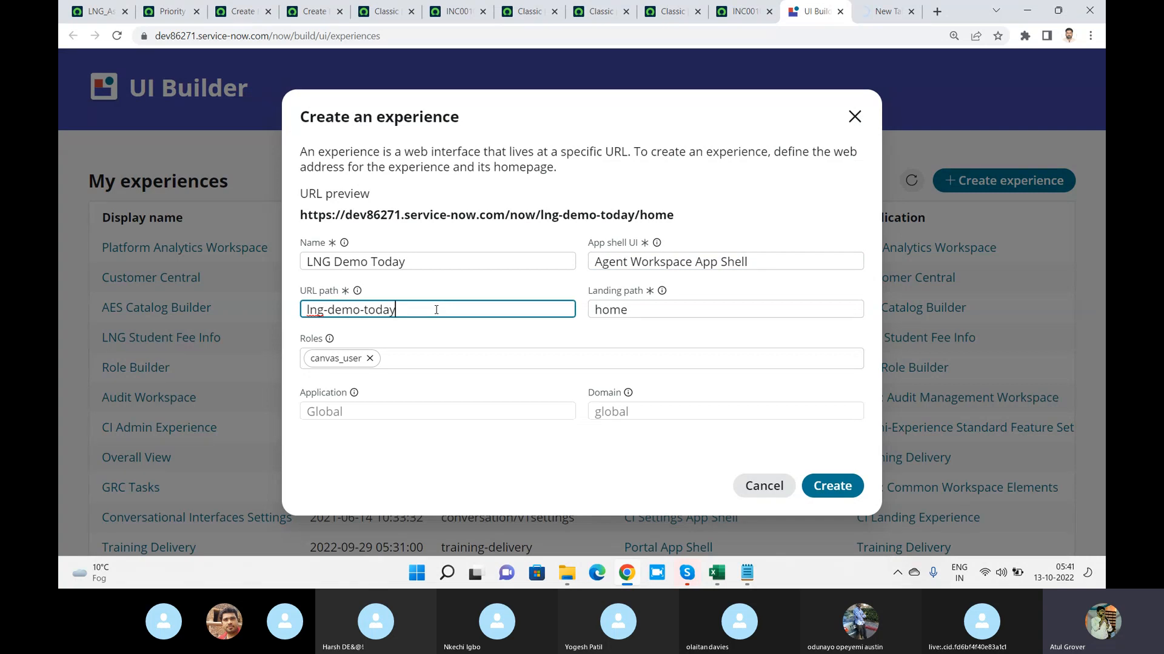
{"action": "left_click_drag", "start_coordinate": [436, 310], "coordinate": [293, 303]}
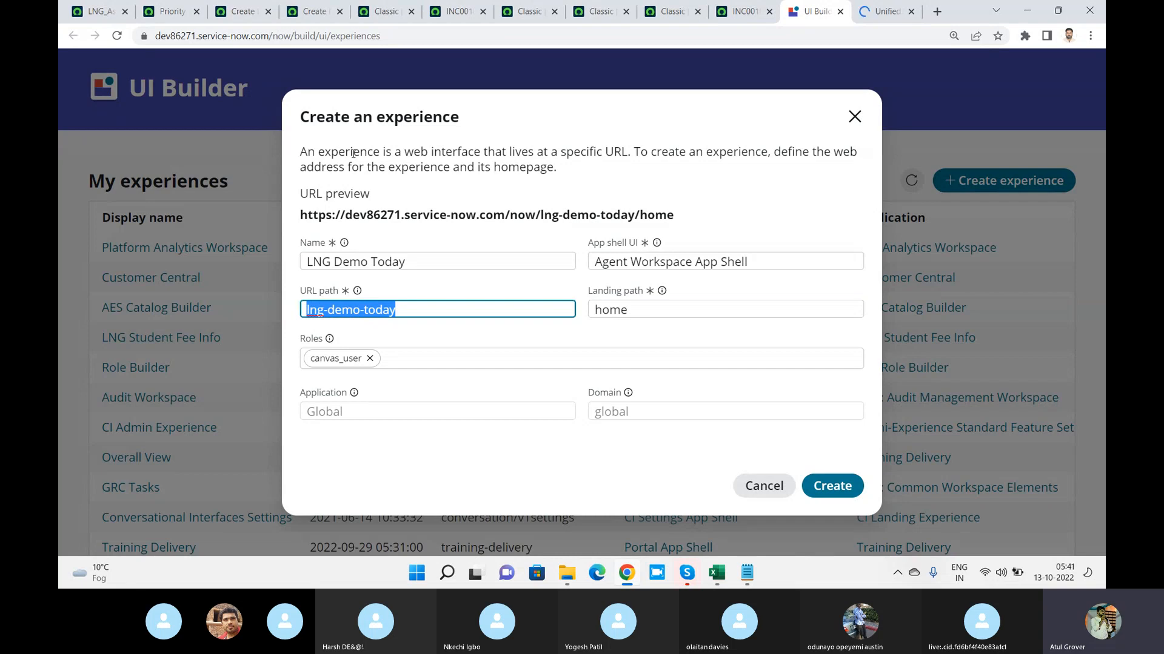
{"action": "left_click_drag", "start_coordinate": [405, 152], "coordinate": [635, 155]}
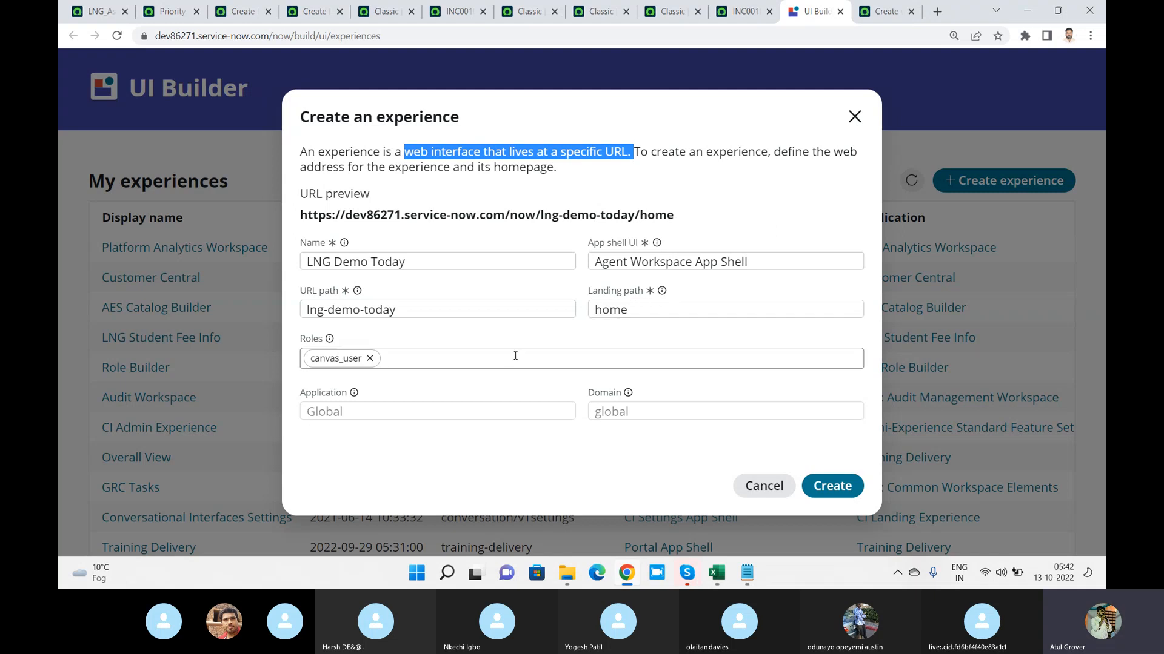
Add the admin role to the LNG Demo Today experience and create it, copying its previewed URL first
{"action": "left_click", "coordinate": [478, 360]}
{"action": "type", "text": "admi"}
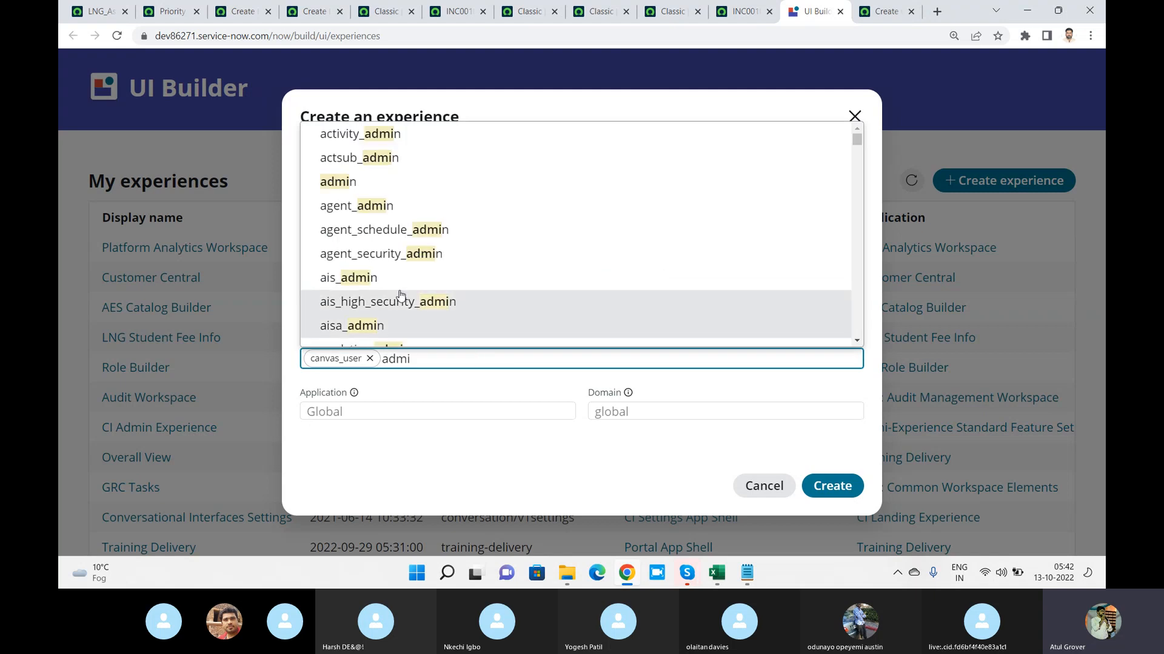
{"action": "left_click", "coordinate": [382, 183]}
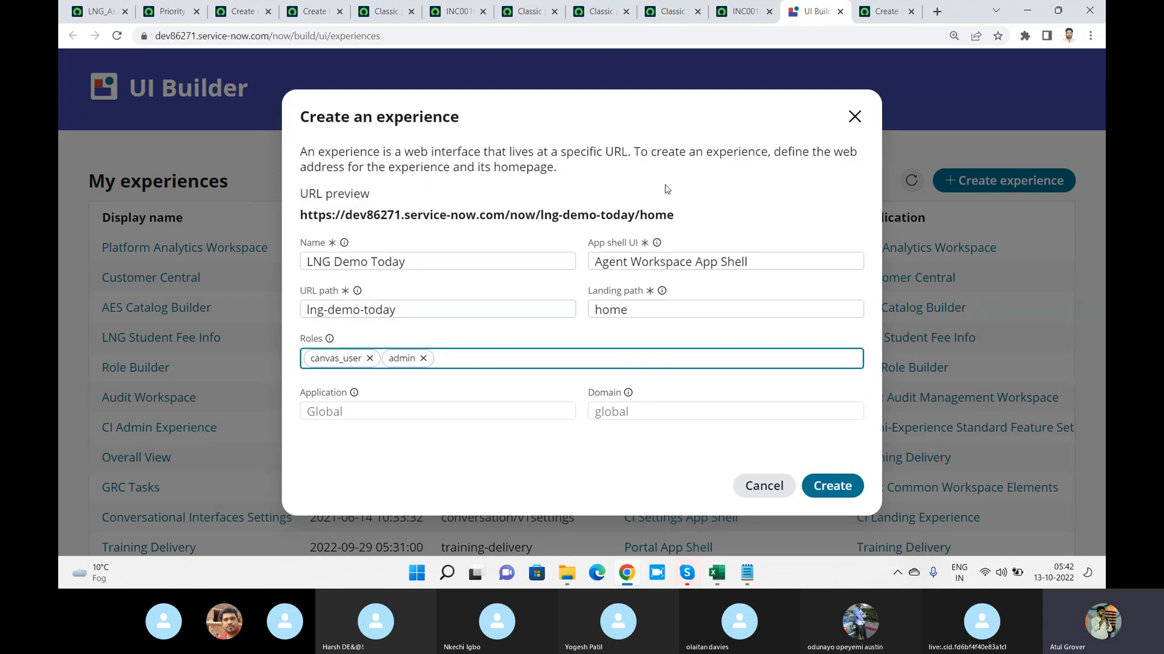
{"action": "left_click_drag", "start_coordinate": [689, 221], "coordinate": [292, 218]}
{"action": "key", "text": "ctrl+c"}
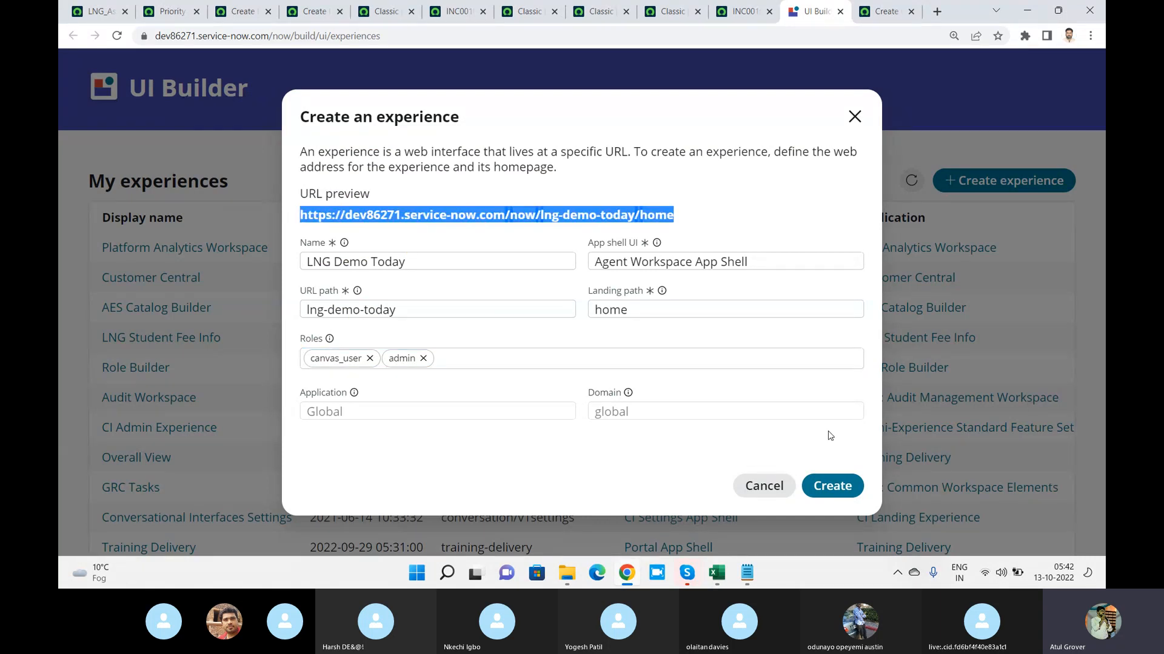
{"action": "left_click", "coordinate": [833, 487]}
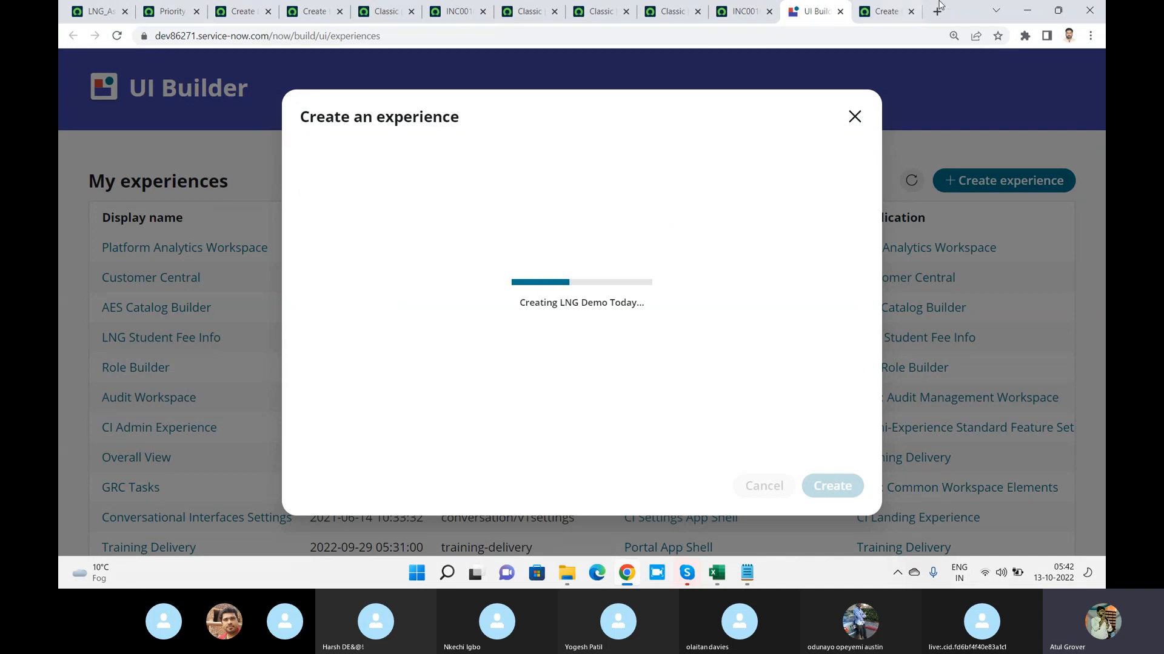
Look at the new change request form, and load the copied lng-demo-today/home URL in another browser tab
{"action": "left_click", "coordinate": [887, 12]}
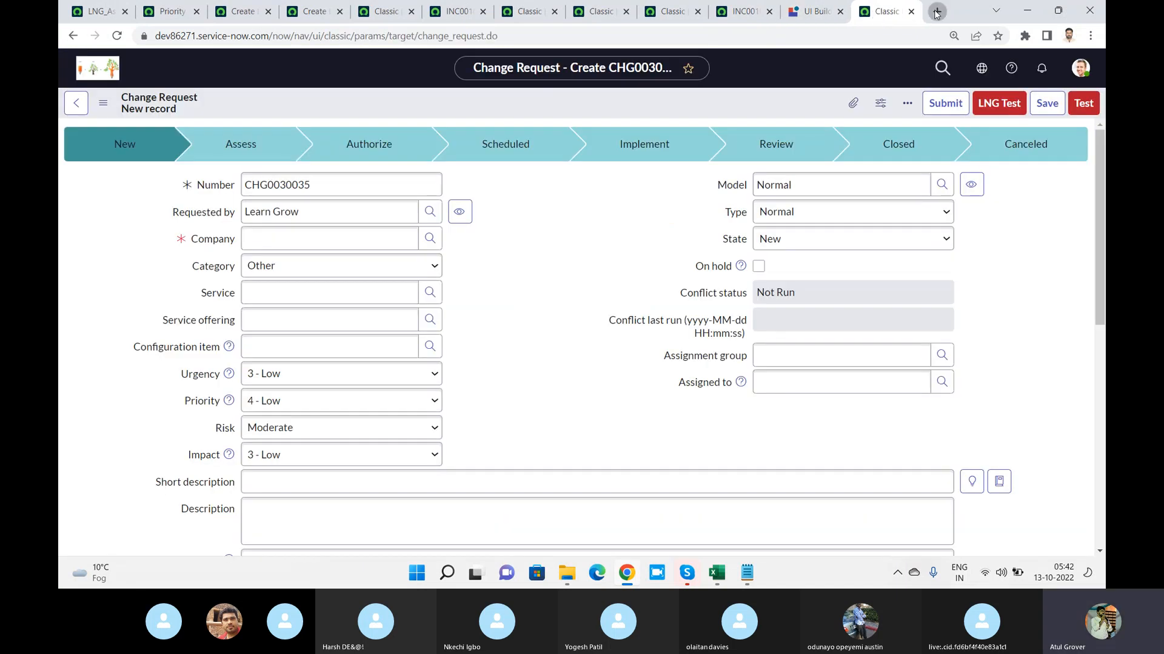
{"action": "left_click", "coordinate": [937, 11]}
{"action": "key", "text": "ctrl+v"}
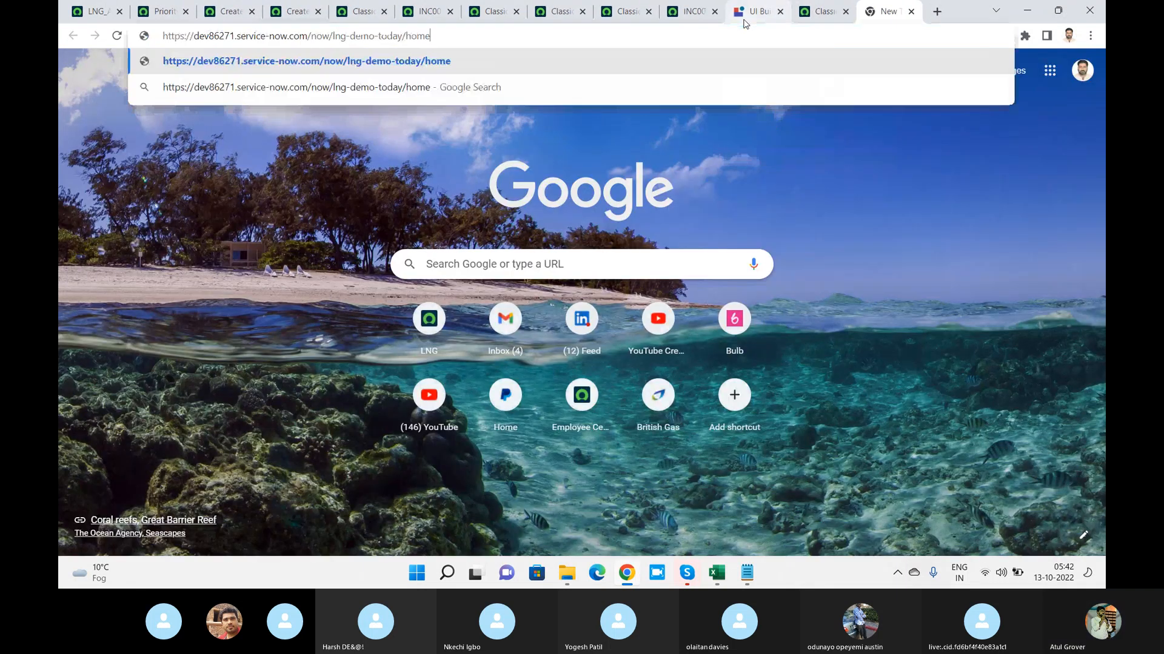
{"action": "key", "text": "Return"}
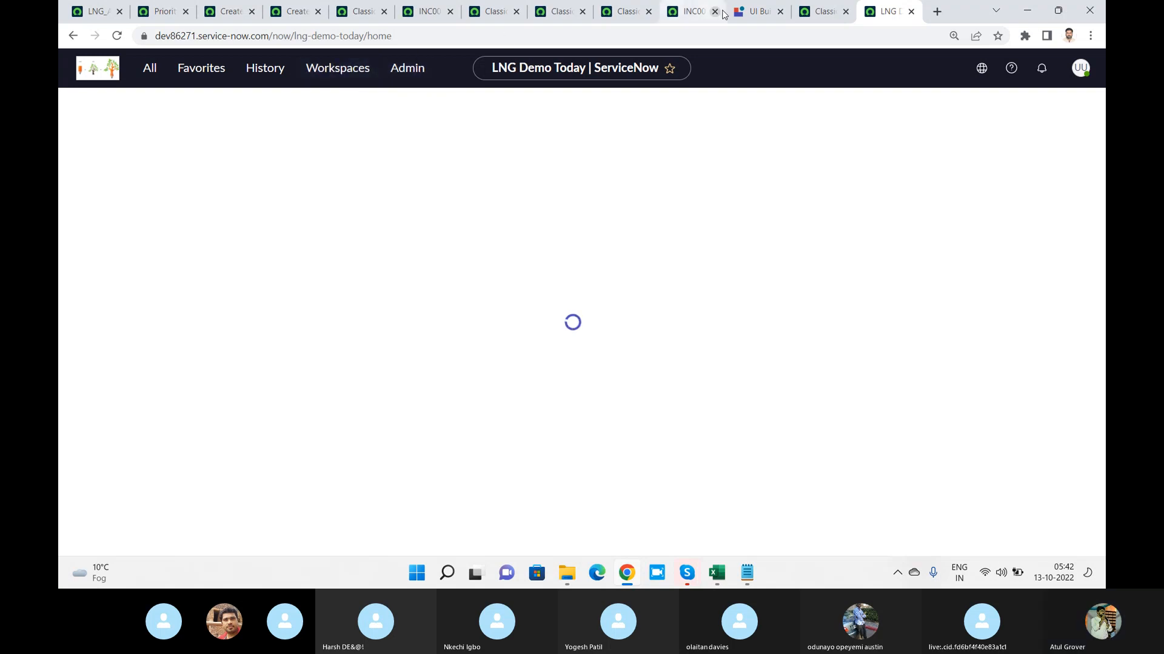
Open the LNG Demo Today experience for editing in UI Builder and go back to its home page tab
{"action": "left_click", "coordinate": [755, 16]}
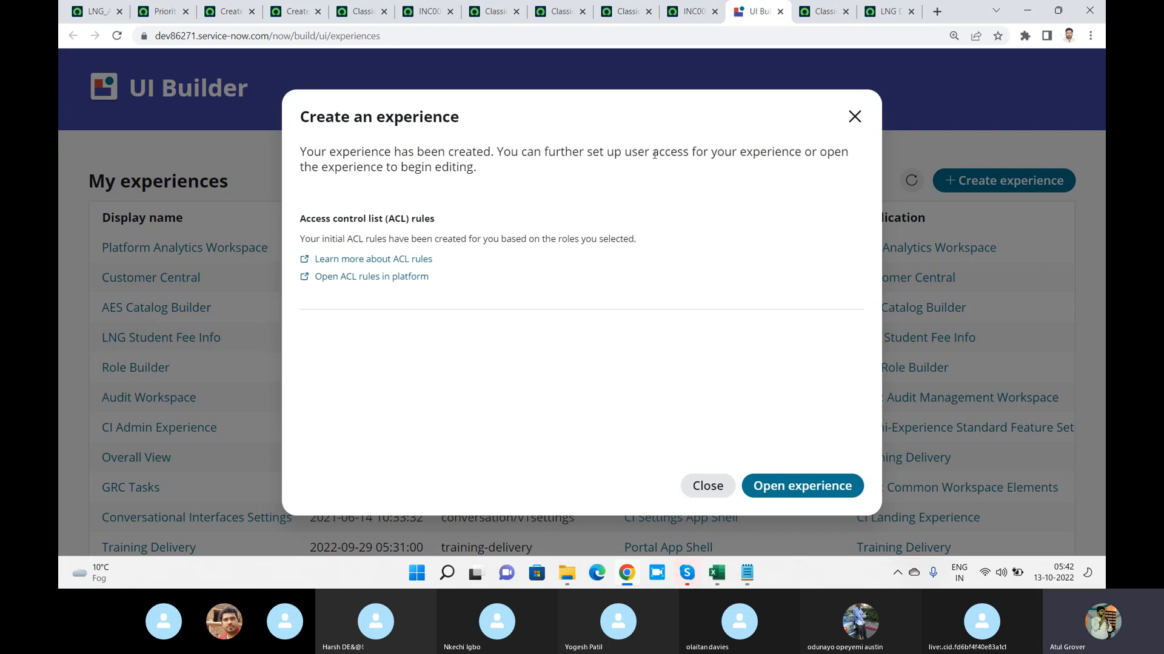
{"action": "left_click", "coordinate": [819, 492]}
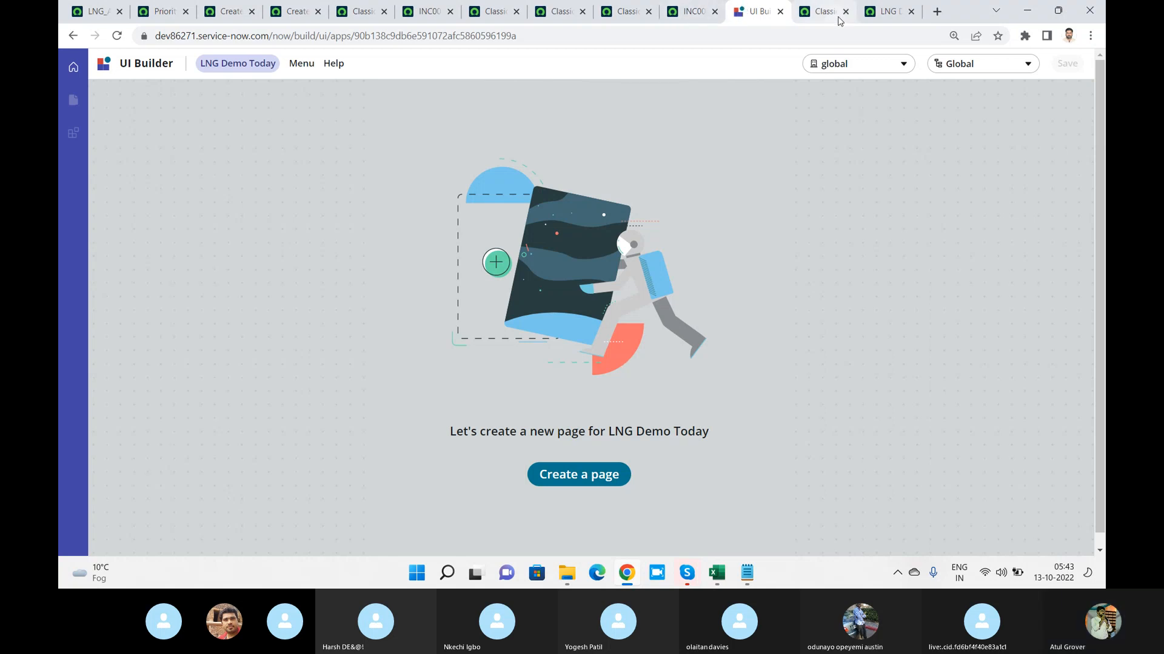
{"action": "left_click", "coordinate": [885, 11]}
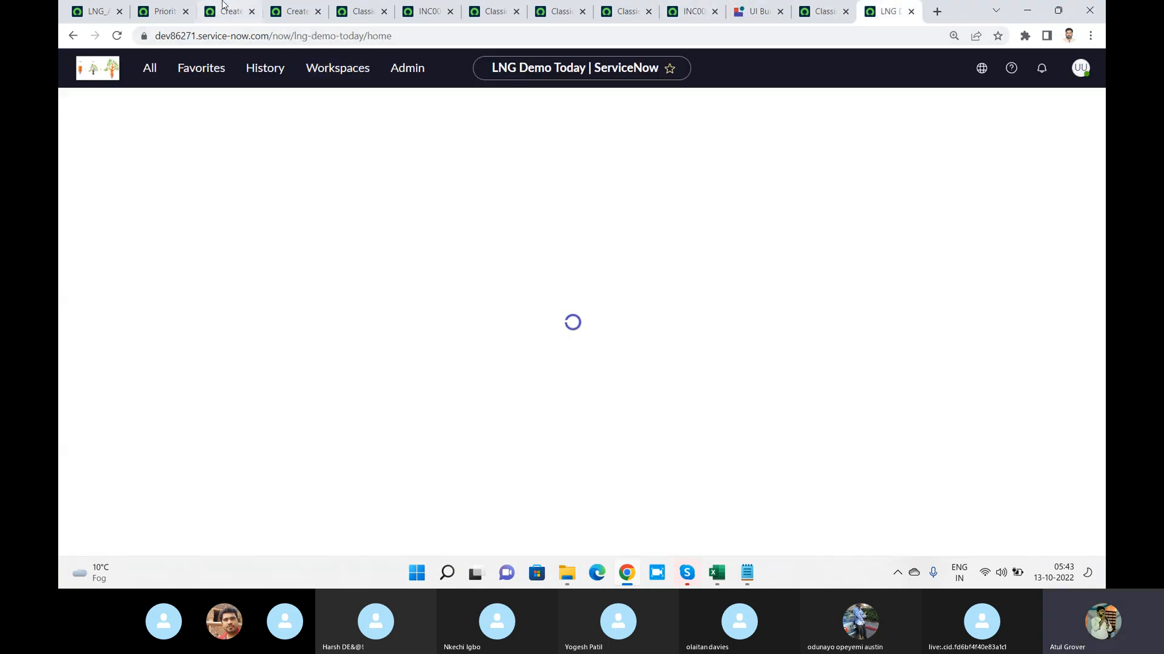
Check the list of available workspaces in the Priority Data Lookups browser tab and return to UI Builder
{"action": "left_click", "coordinate": [156, 10]}
{"action": "left_click", "coordinate": [326, 70]}
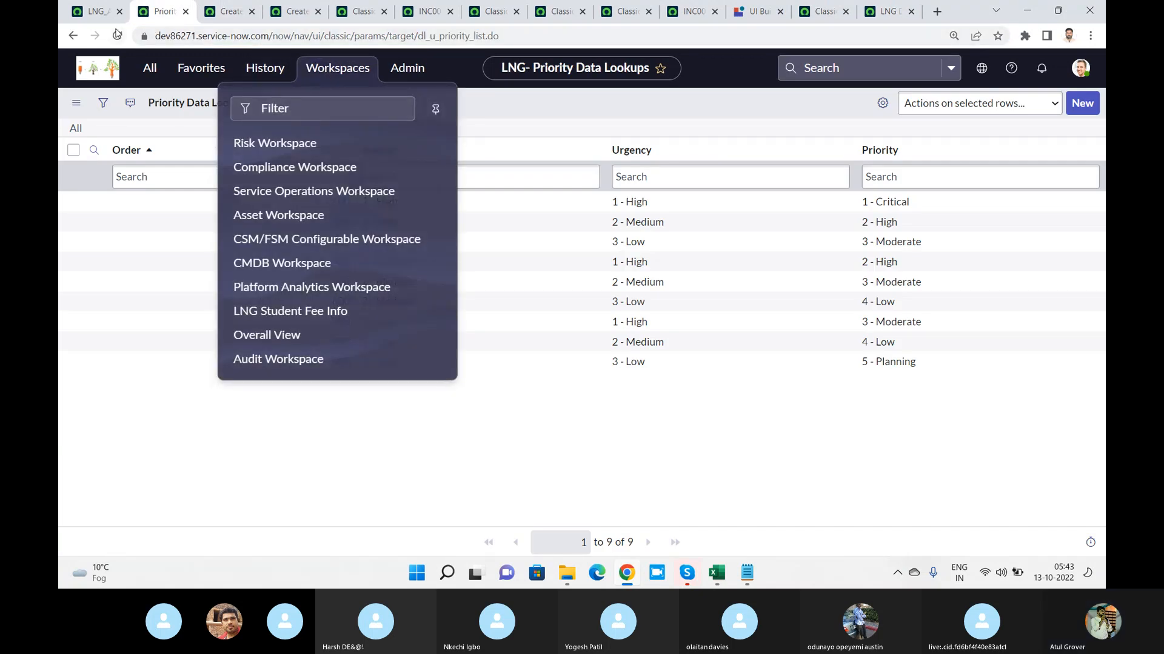
{"action": "left_click", "coordinate": [760, 11]}
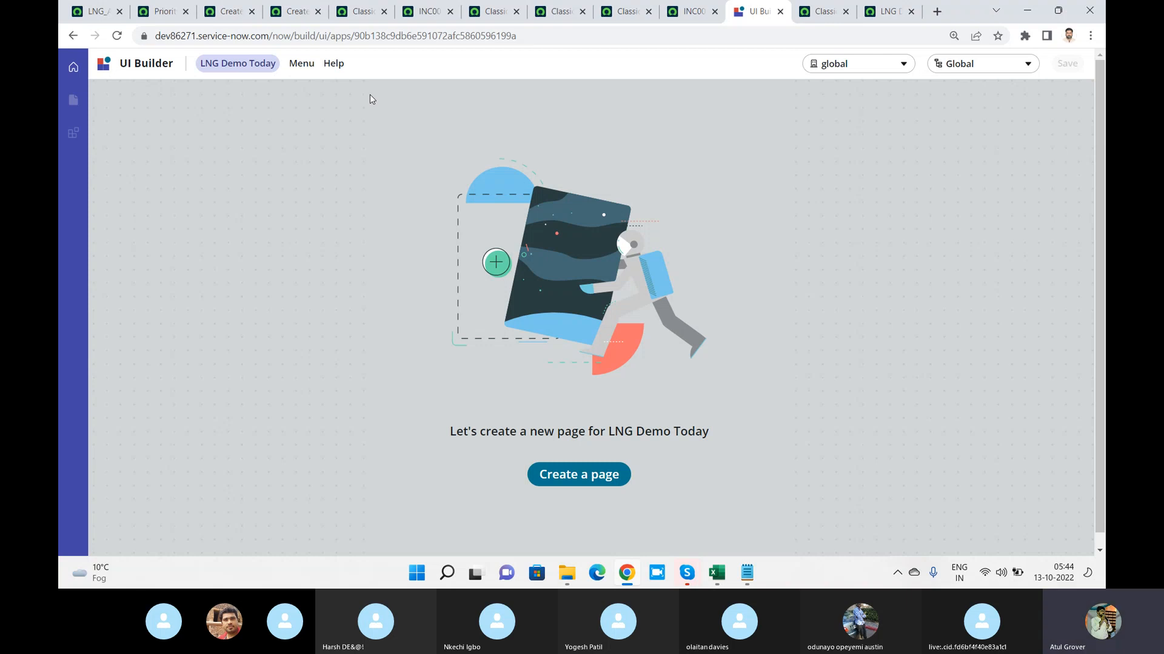
Start a new page for LNG Demo Today from the Blank record template
{"action": "left_click", "coordinate": [592, 476]}
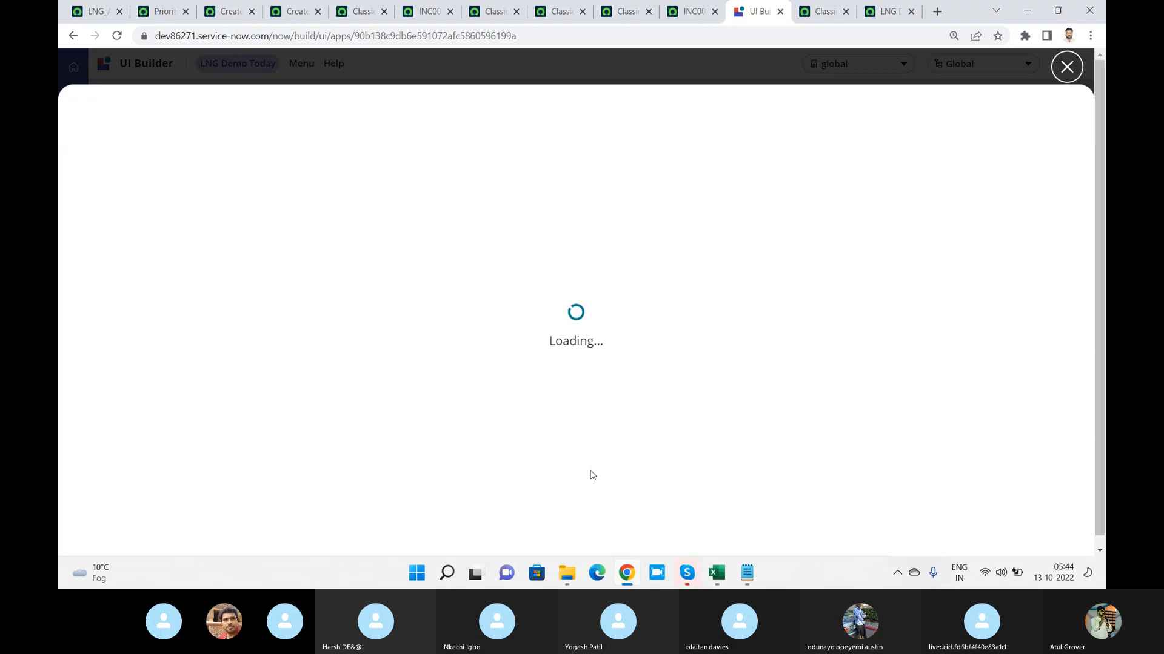
{"action": "key", "text": "alt+Tab"}
{"action": "key", "text": "alt+Tab"}
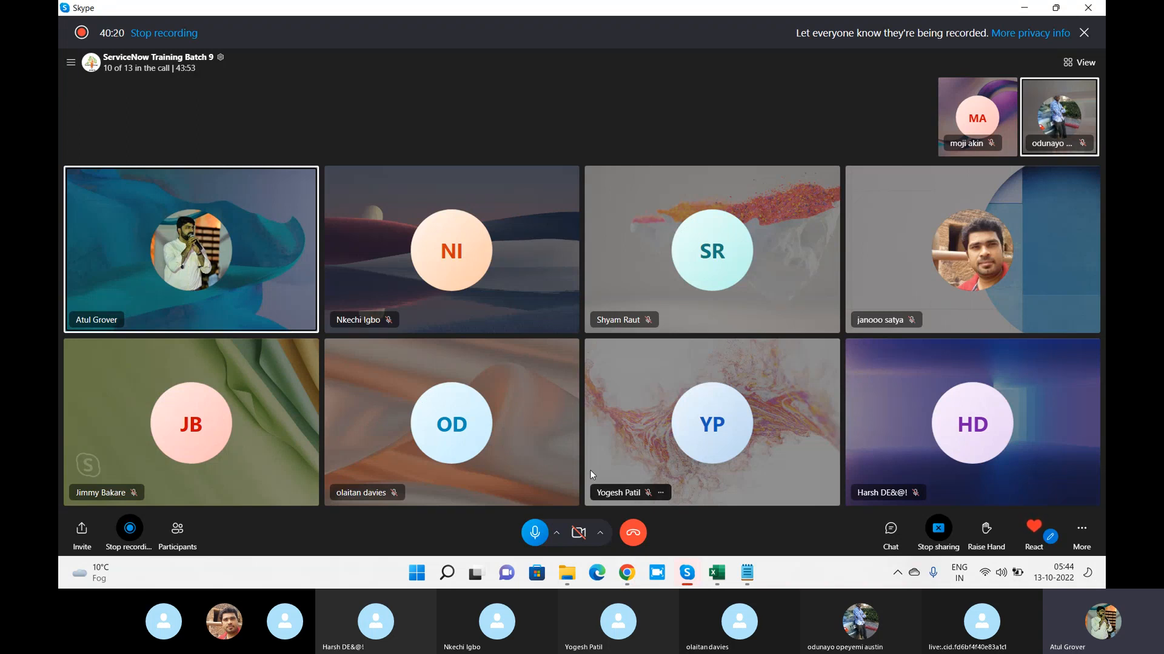
{"action": "key", "text": "alt+Tab"}
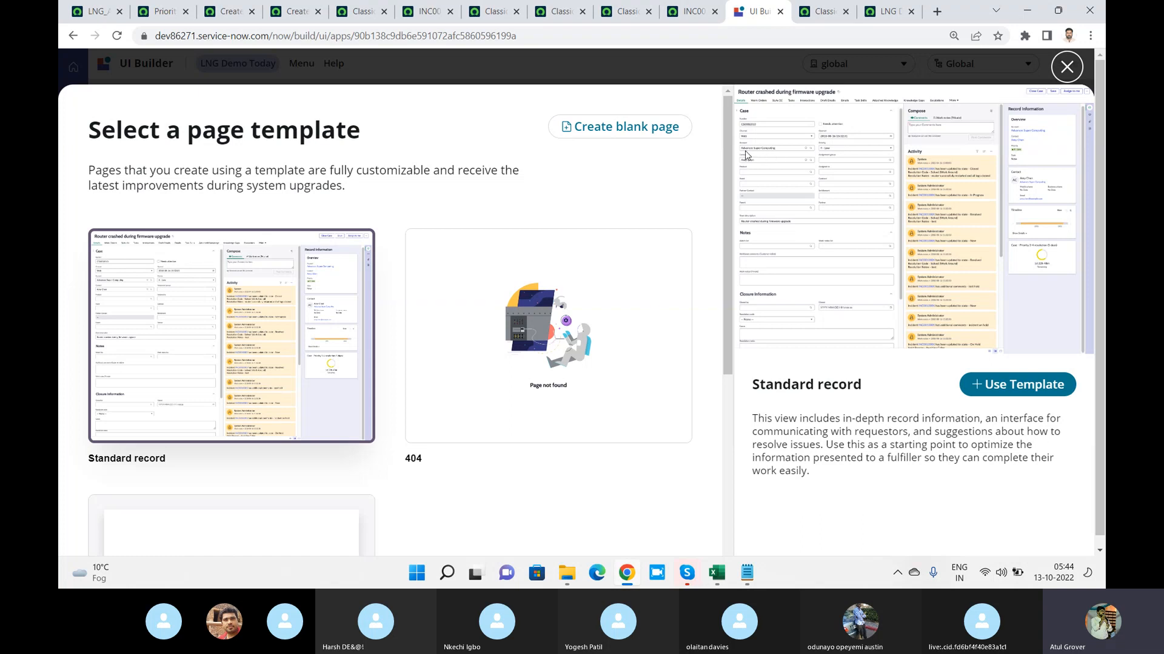
{"action": "mouse_move", "coordinate": [724, 150]}
{"action": "left_mouse_down"}
{"action": "mouse_move", "coordinate": [709, 390]}
{"action": "mouse_move", "coordinate": [718, 167]}
{"action": "left_mouse_up"}
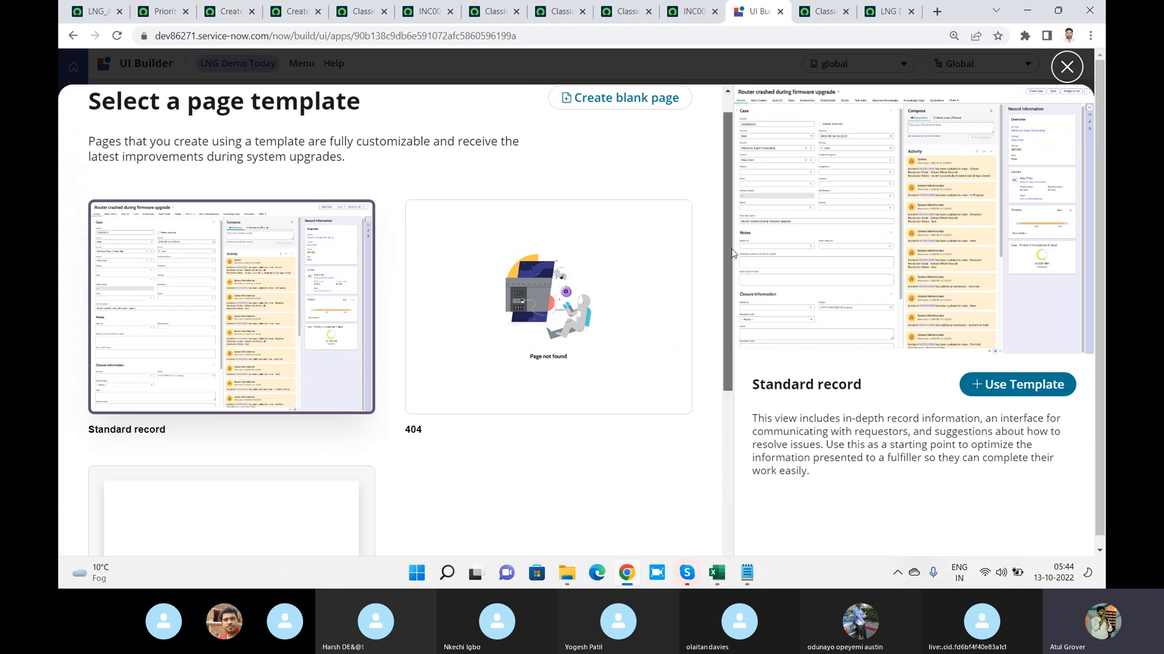
{"action": "left_click_drag", "start_coordinate": [731, 253], "coordinate": [723, 319]}
{"action": "left_click", "coordinate": [175, 394]}
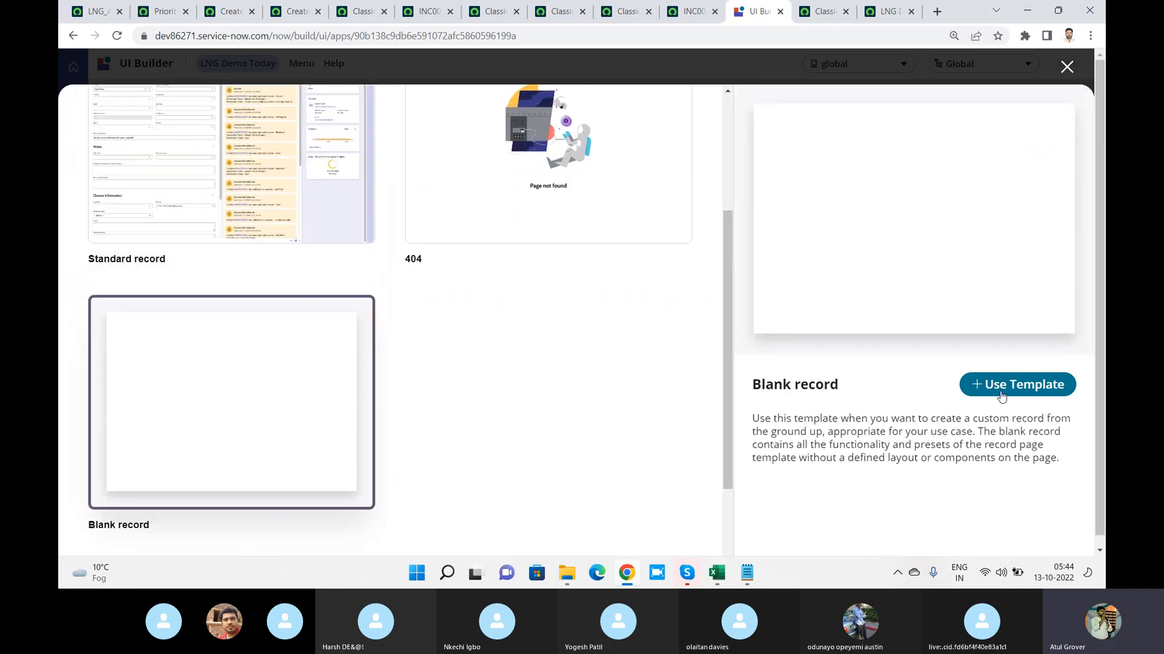
{"action": "left_click", "coordinate": [1029, 387]}
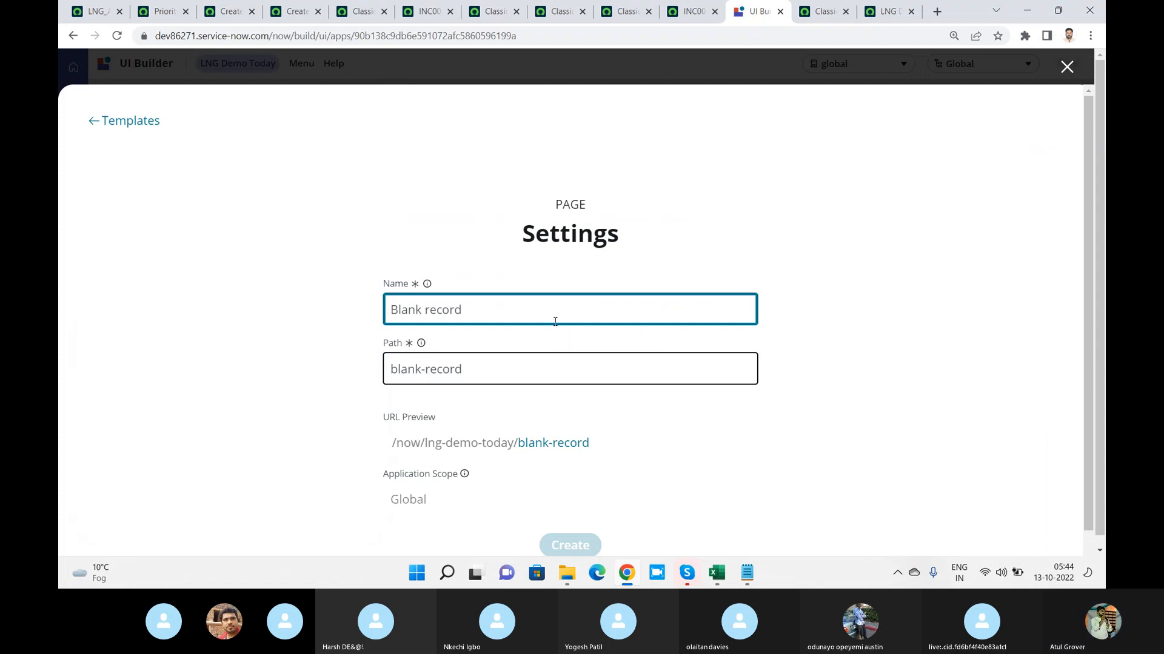
Name the page Feepage, create it and dismiss the test values tip
{"action": "key", "text": "ctrl+a"}
{"action": "type", "text": "Feepage"}
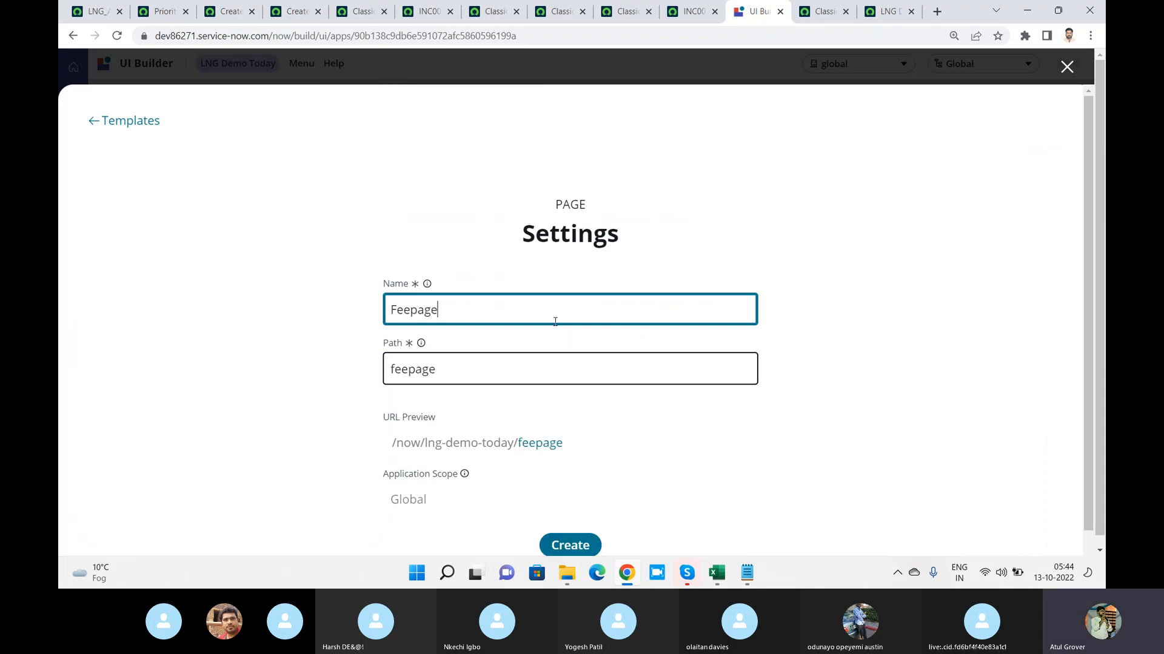
{"action": "left_click", "coordinate": [573, 546]}
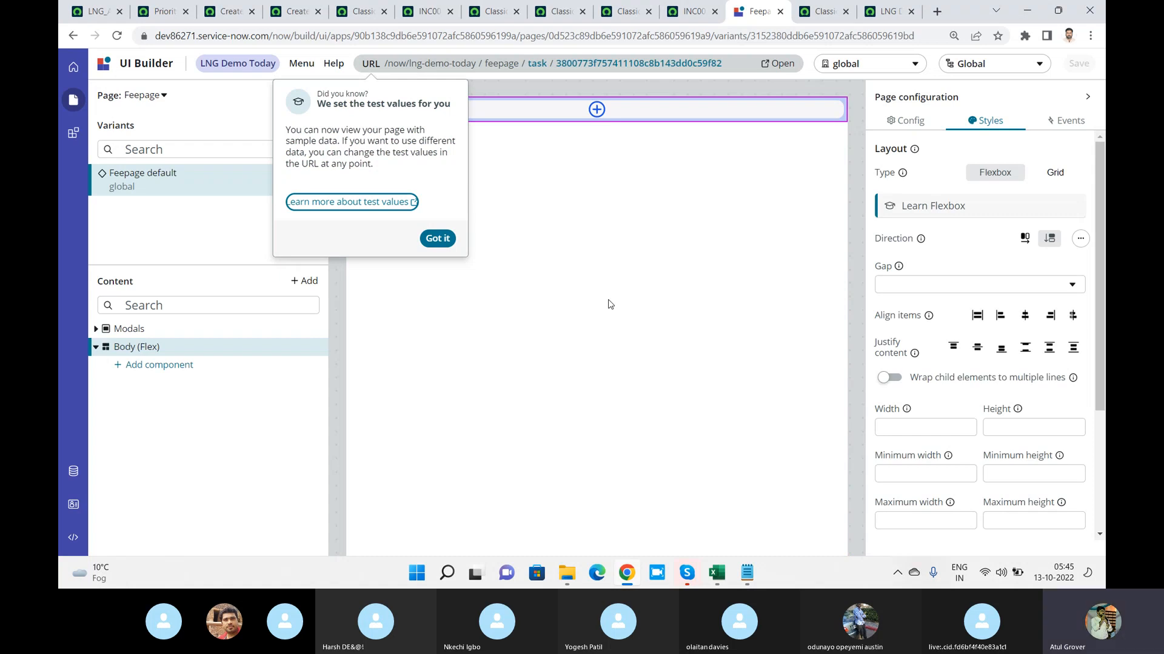
{"action": "left_click", "coordinate": [435, 239]}
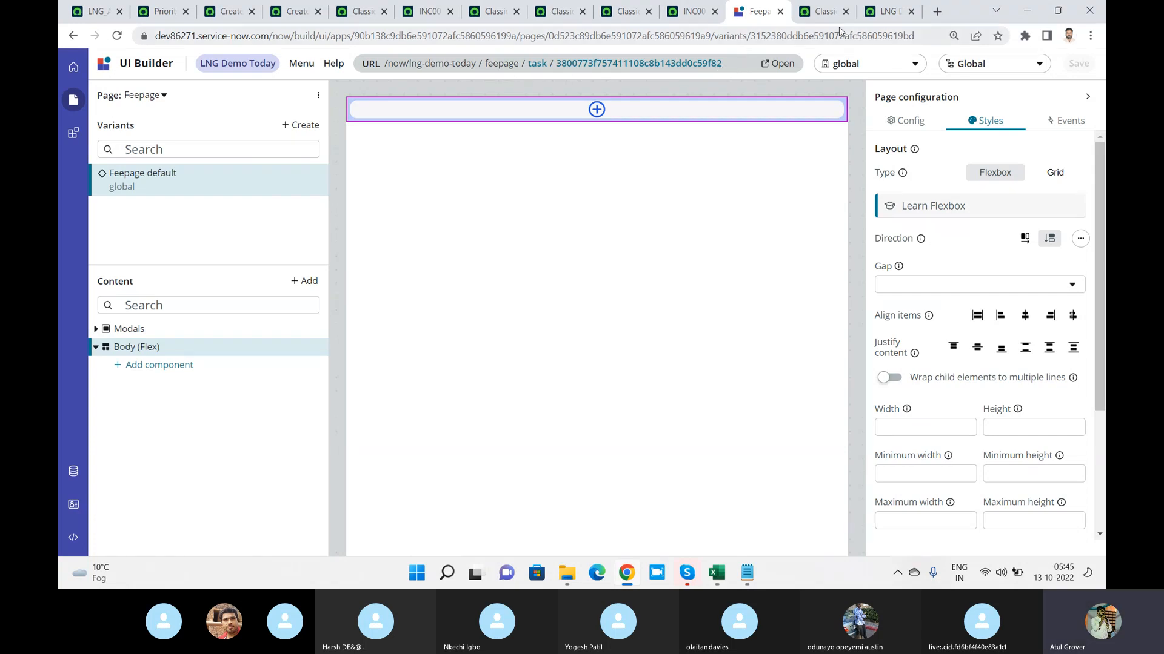
Reload the lng-demo-today/home page, check its list of workspaces and return to the Feepage editor
{"action": "left_click", "coordinate": [884, 12]}
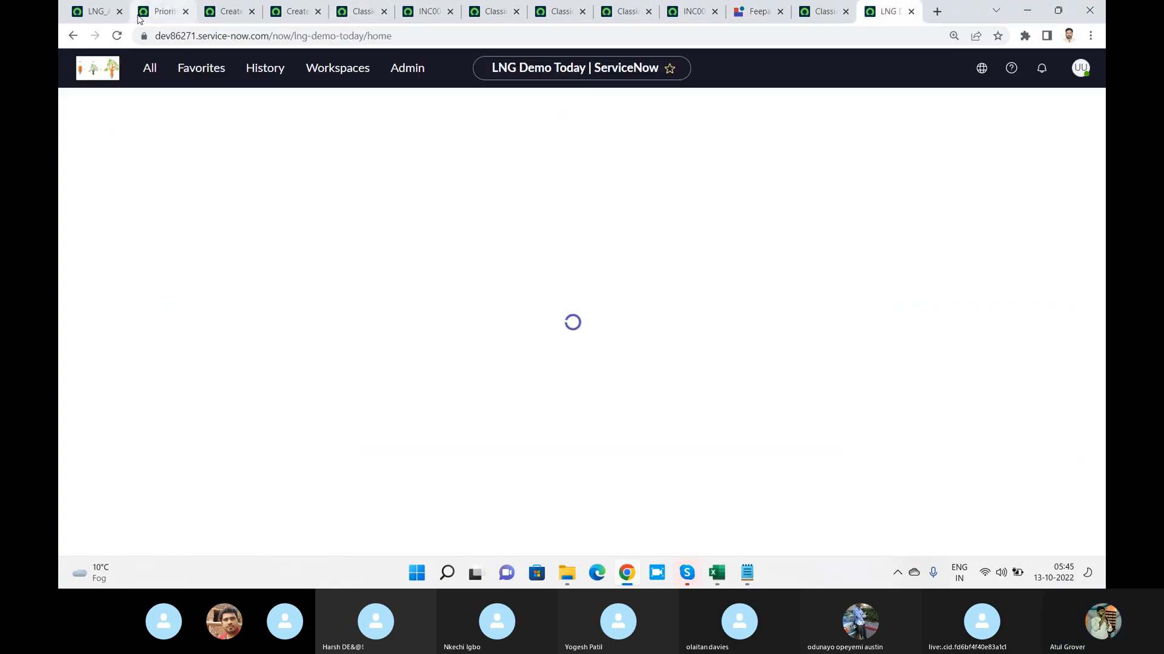
{"action": "left_click", "coordinate": [115, 37]}
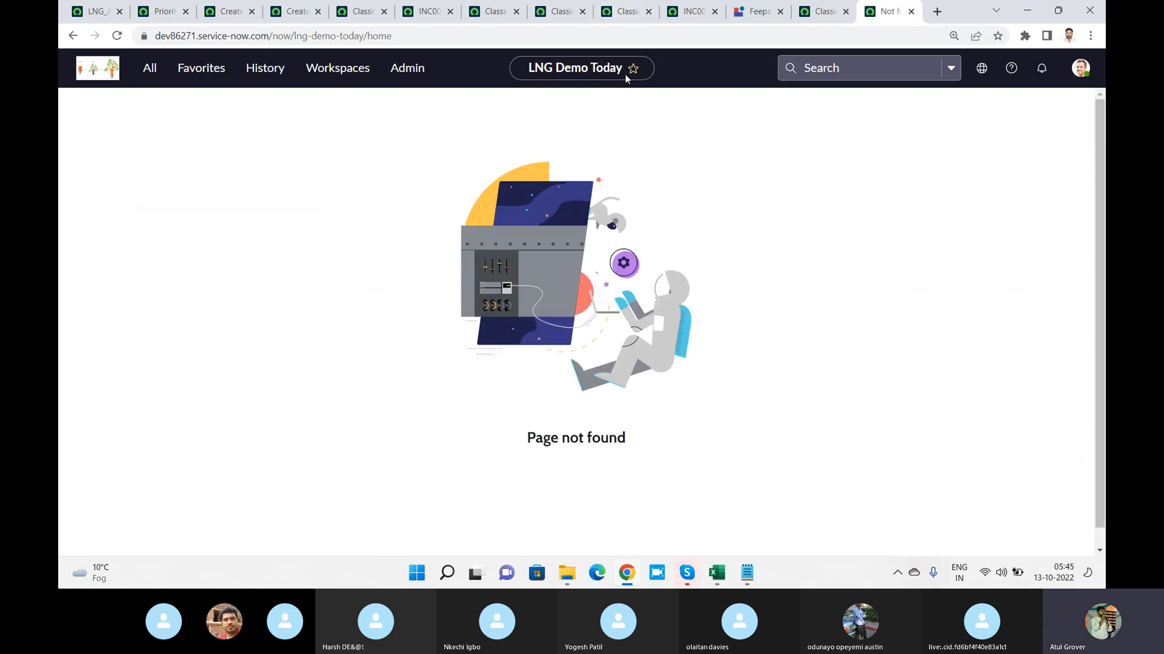
{"action": "left_click", "coordinate": [334, 64]}
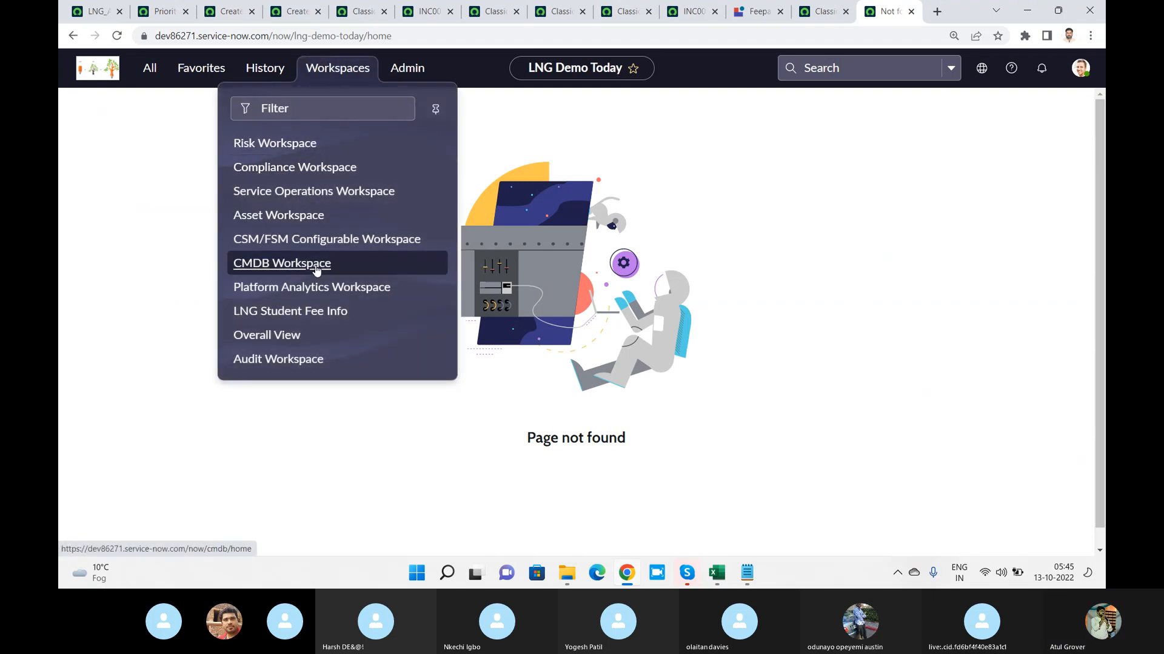
{"action": "left_click", "coordinate": [751, 11]}
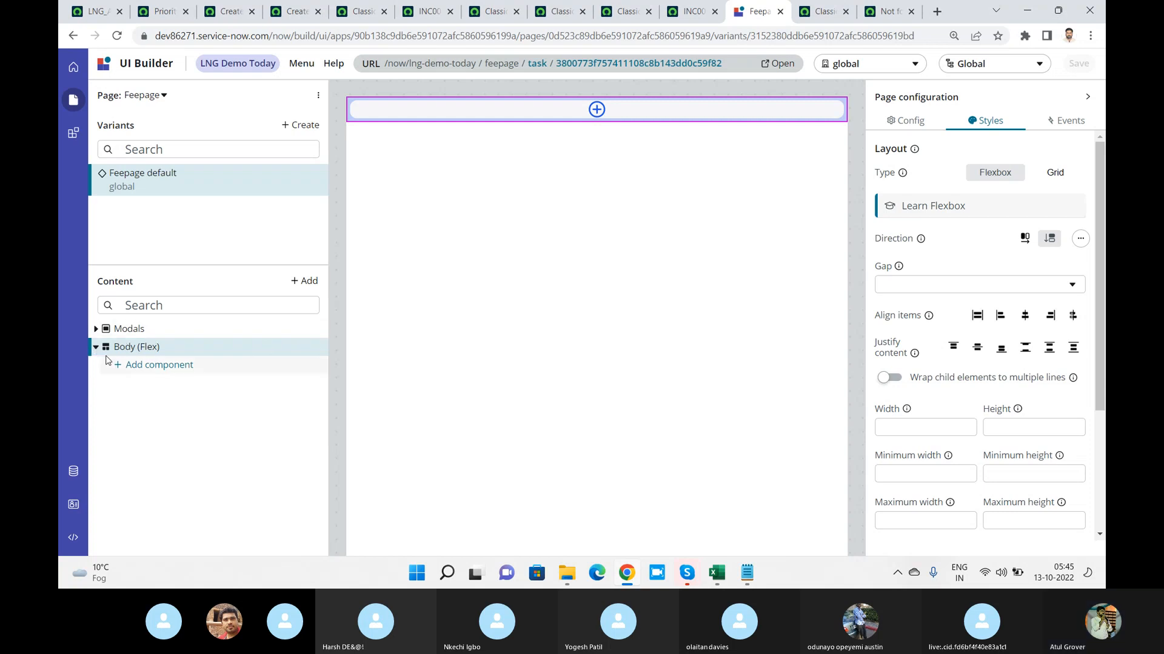
Search the page content for "con", look at the Modal Container (Viewport), and clear the search
{"action": "left_click", "coordinate": [96, 329]}
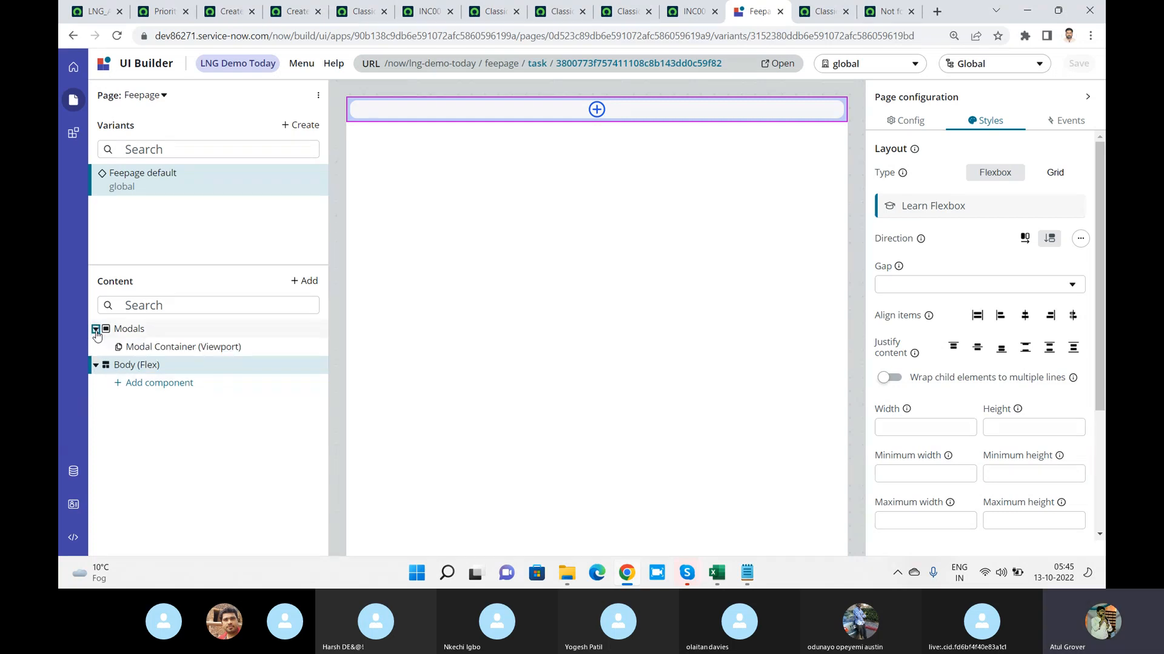
{"action": "left_click", "coordinate": [207, 312]}
{"action": "type", "text": "con"}
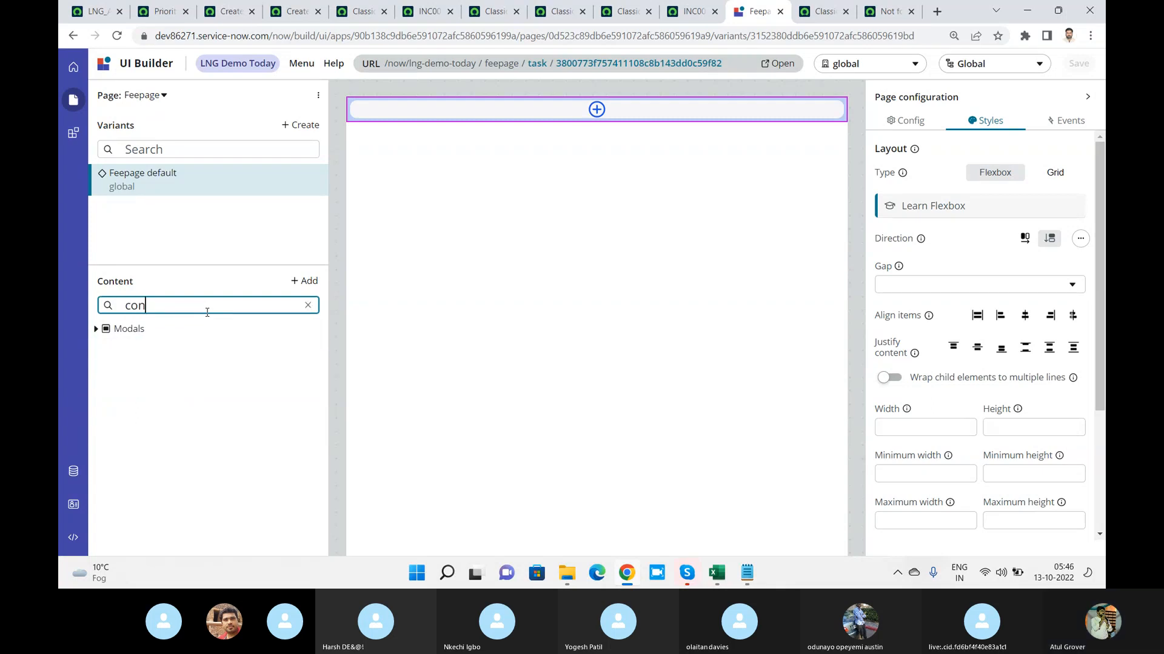
{"action": "left_click", "coordinate": [96, 329]}
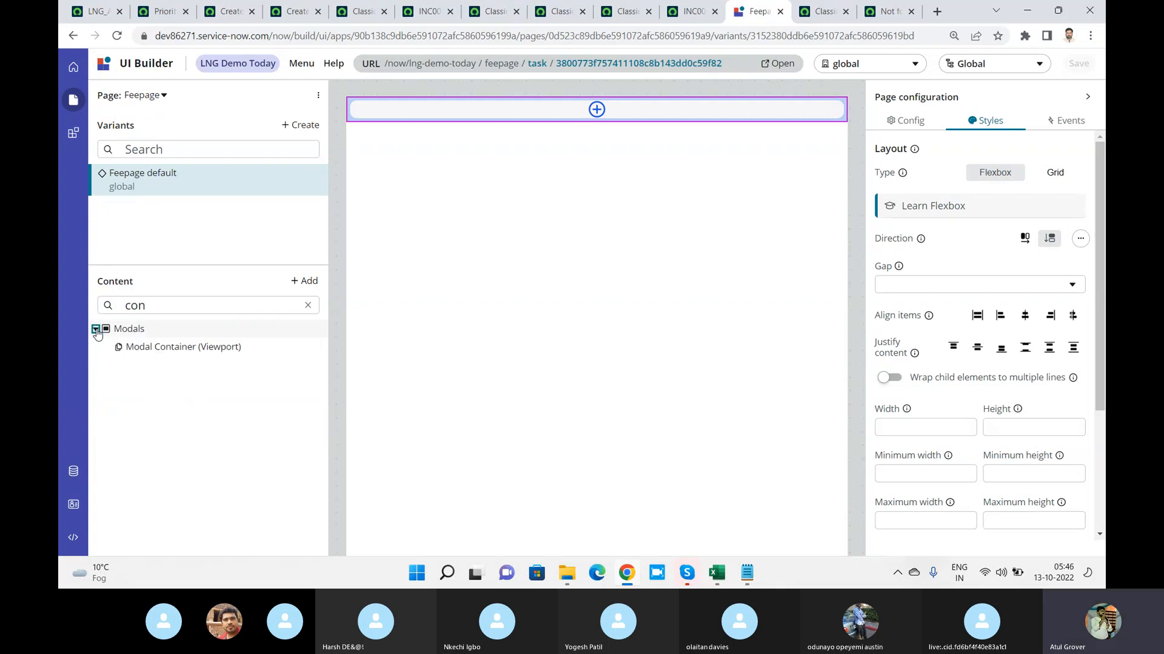
{"action": "left_click", "coordinate": [145, 350]}
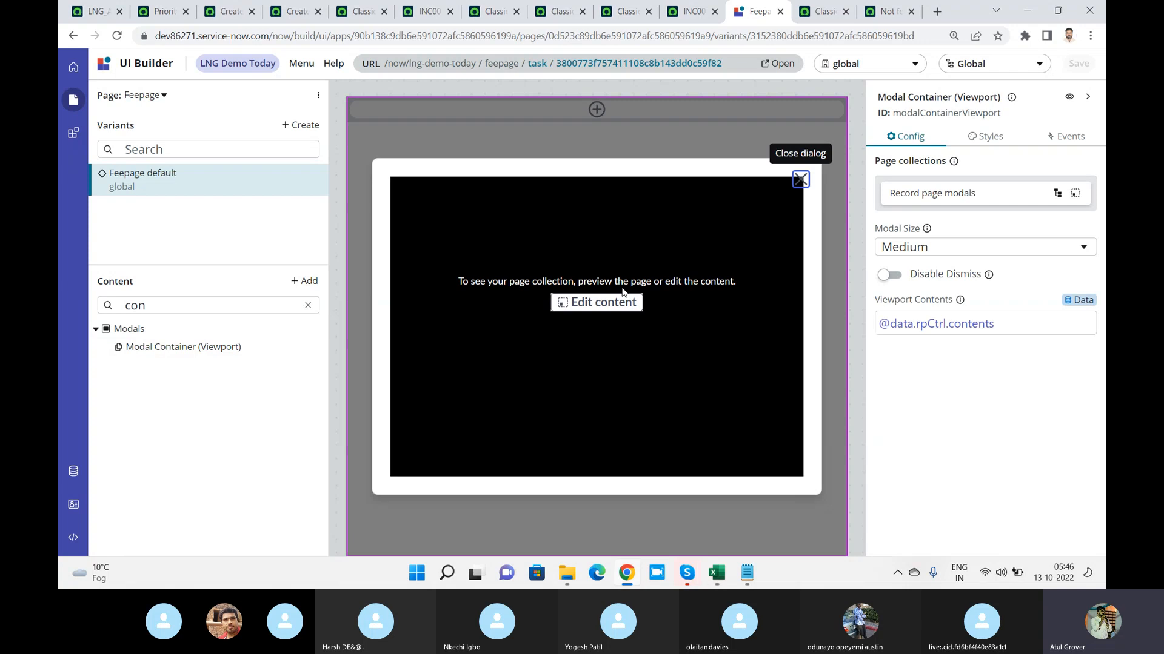
{"action": "left_click", "coordinate": [801, 179]}
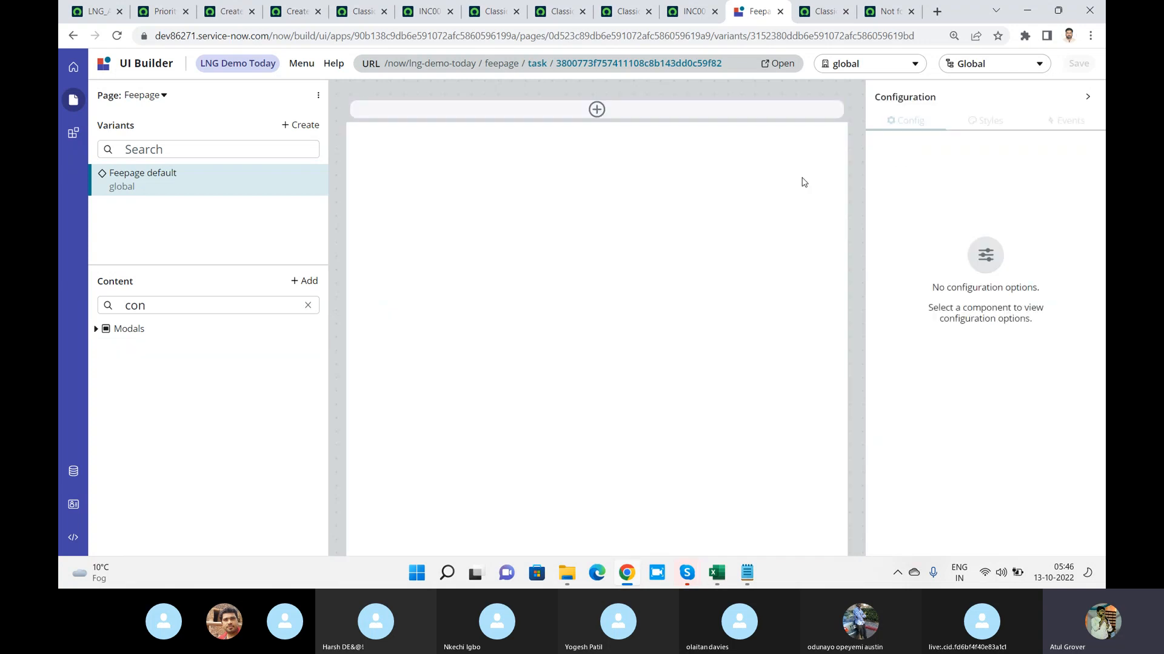
{"action": "left_click", "coordinate": [308, 306]}
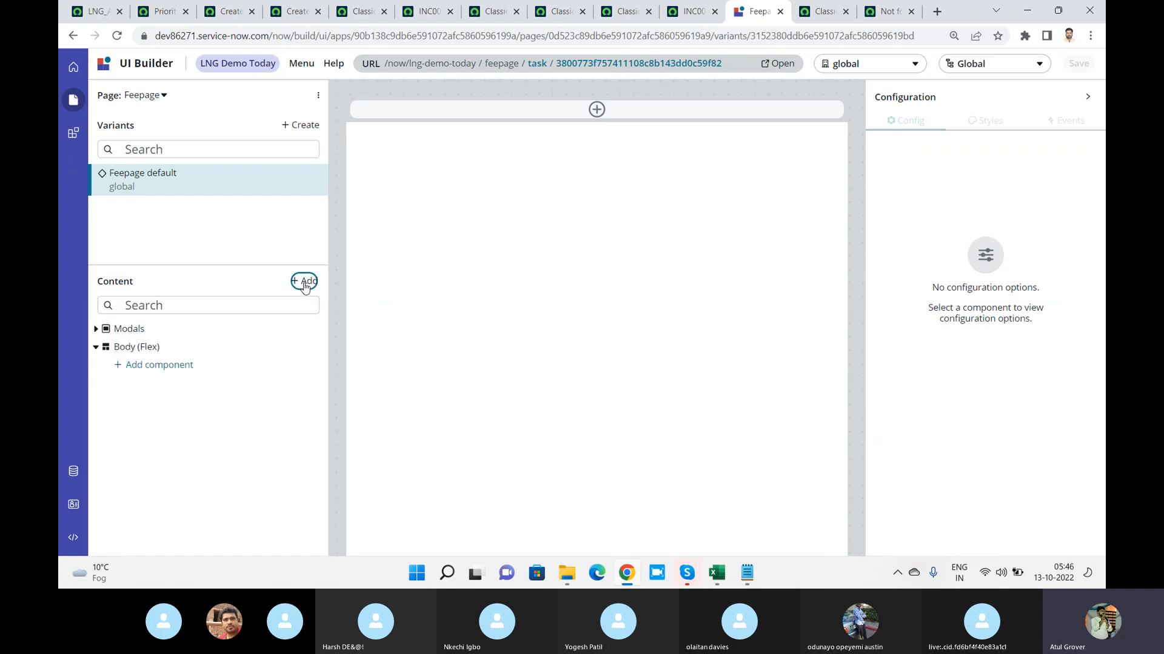
{"action": "left_click", "coordinate": [305, 282]}
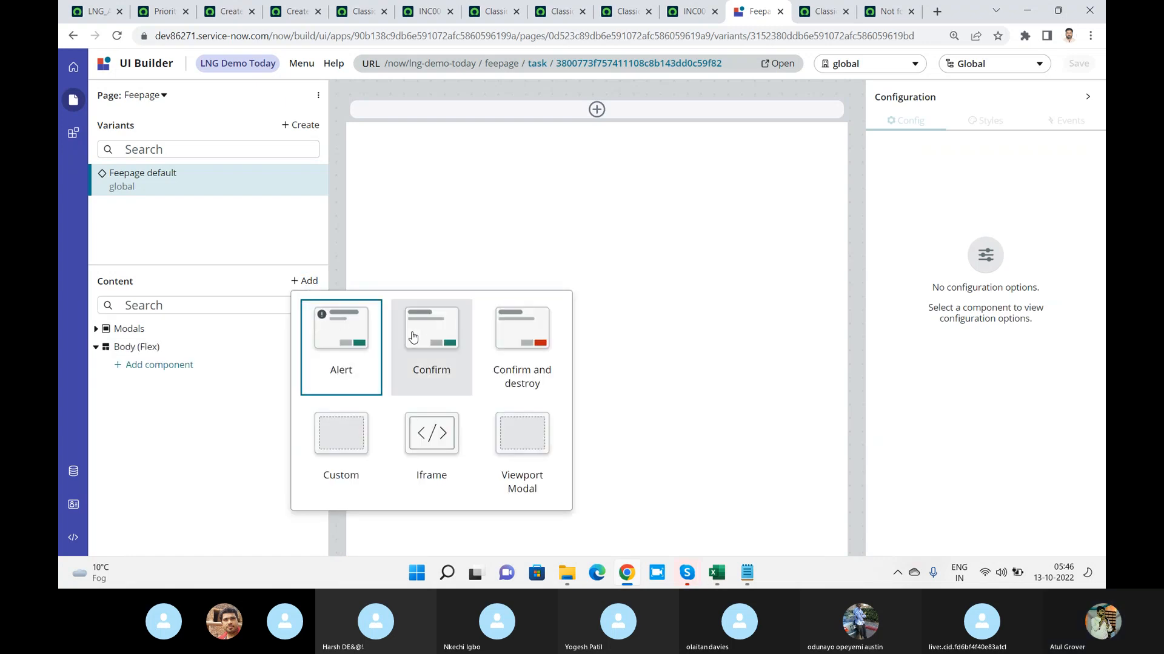
{"action": "left_click", "coordinate": [234, 393]}
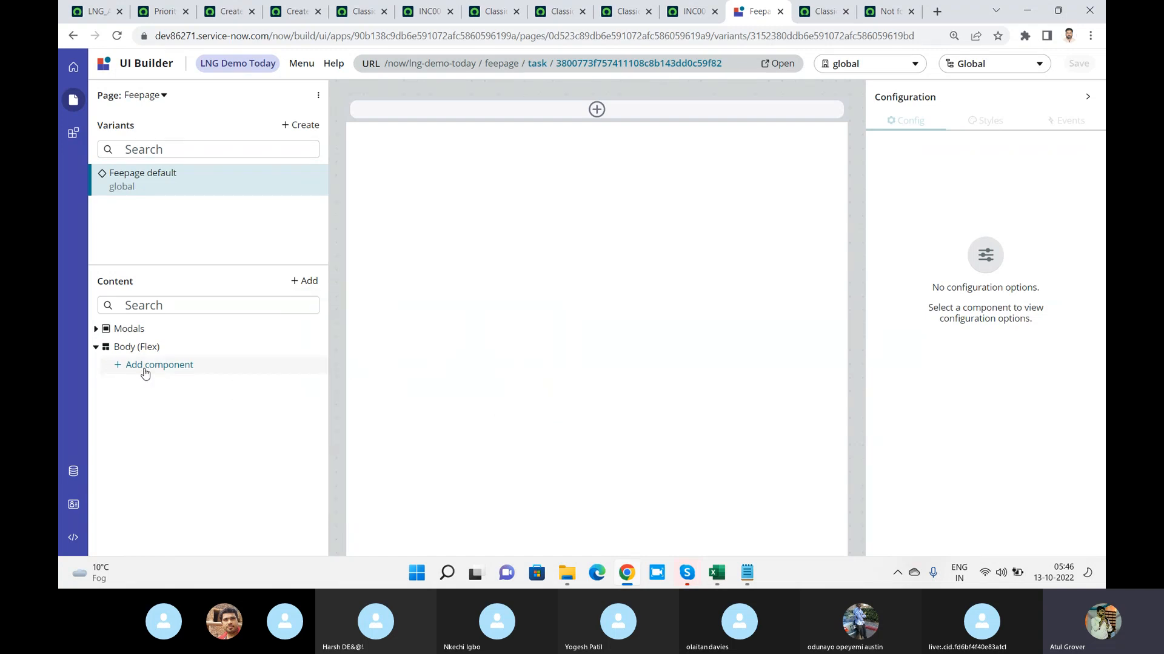
{"action": "left_click", "coordinate": [318, 97]}
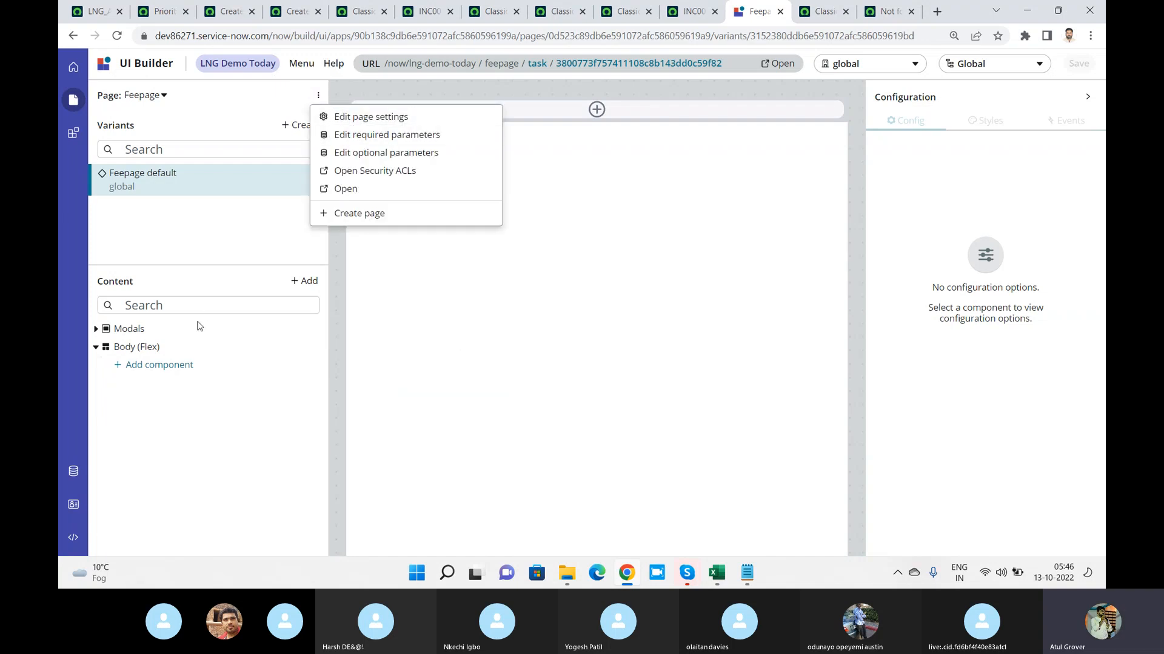
Add a Button component to the page body and a Button circular component after it
{"action": "left_click", "coordinate": [169, 366]}
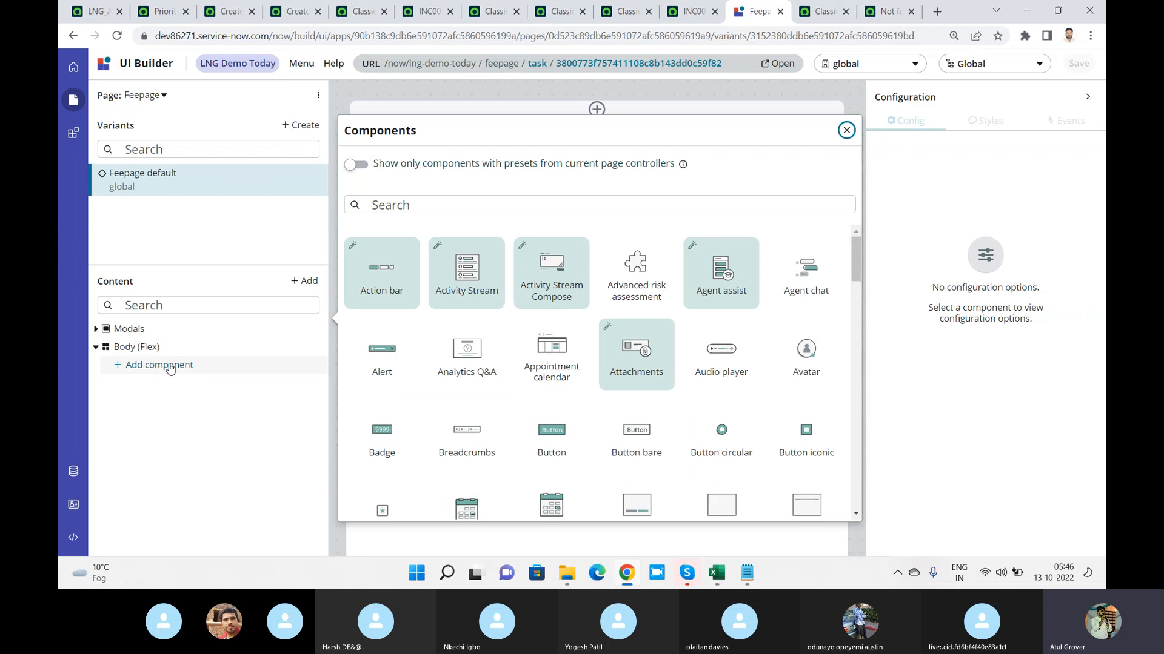
{"action": "left_click", "coordinate": [553, 436]}
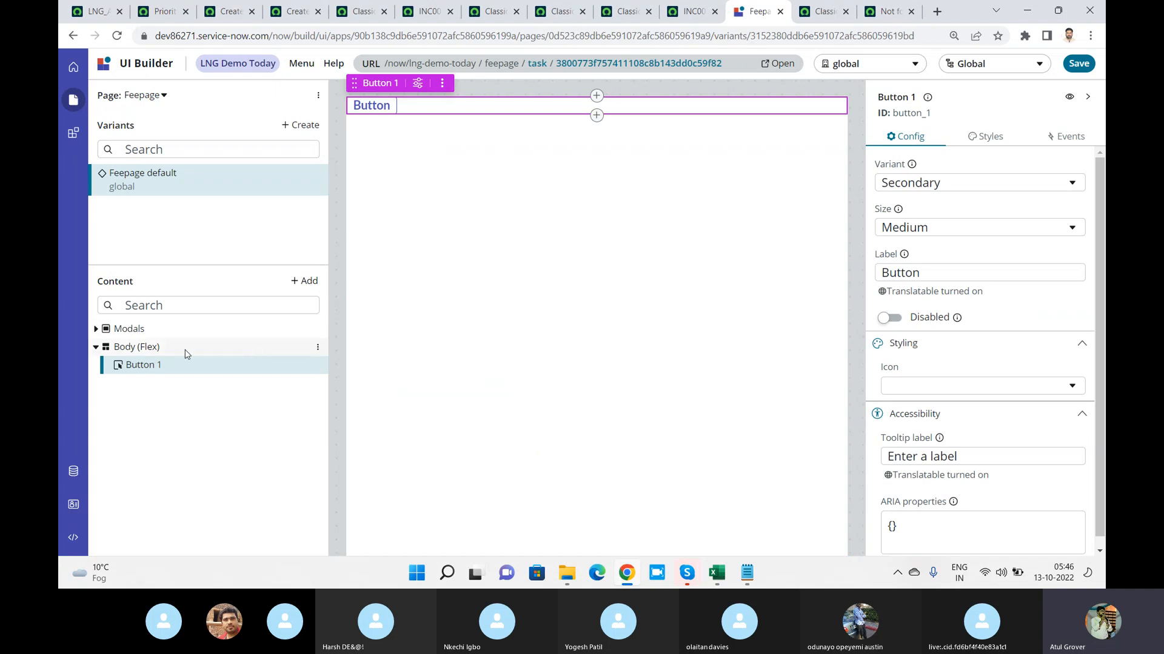
{"action": "left_click", "coordinate": [305, 283]}
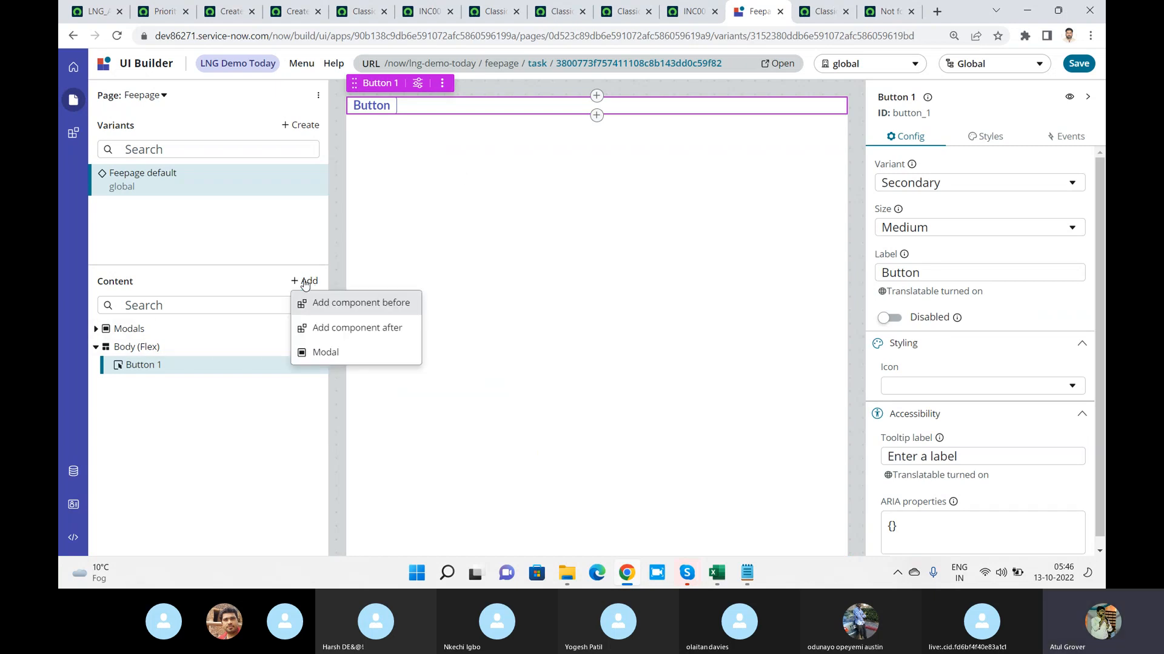
{"action": "left_click", "coordinate": [333, 329]}
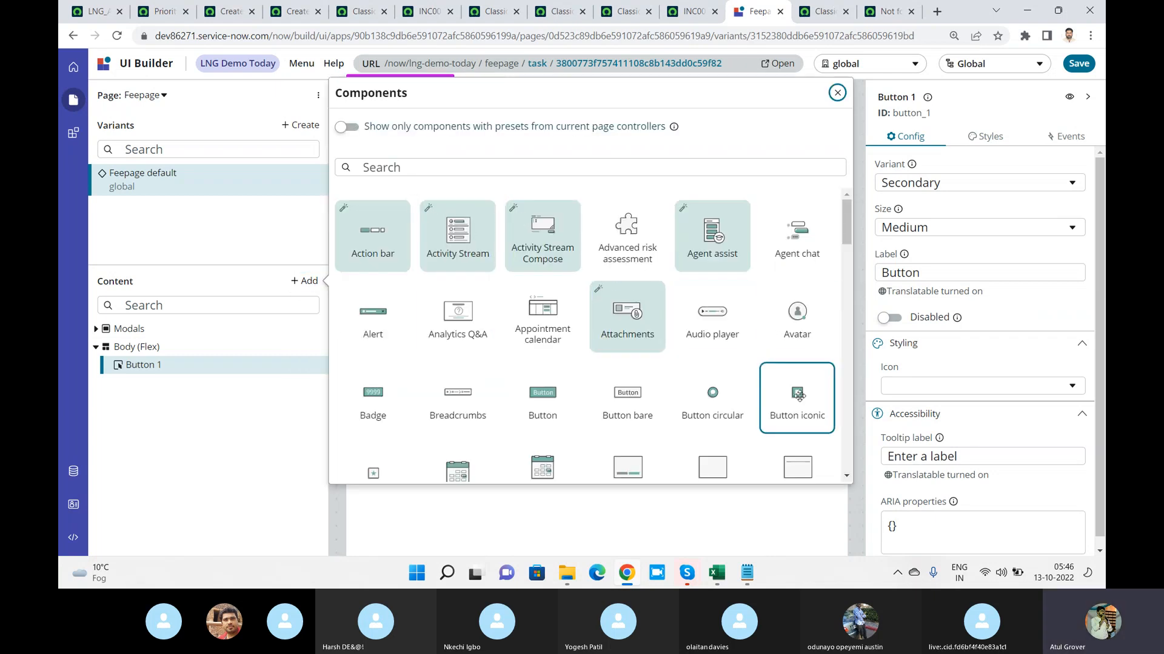
{"action": "left_click", "coordinate": [712, 397]}
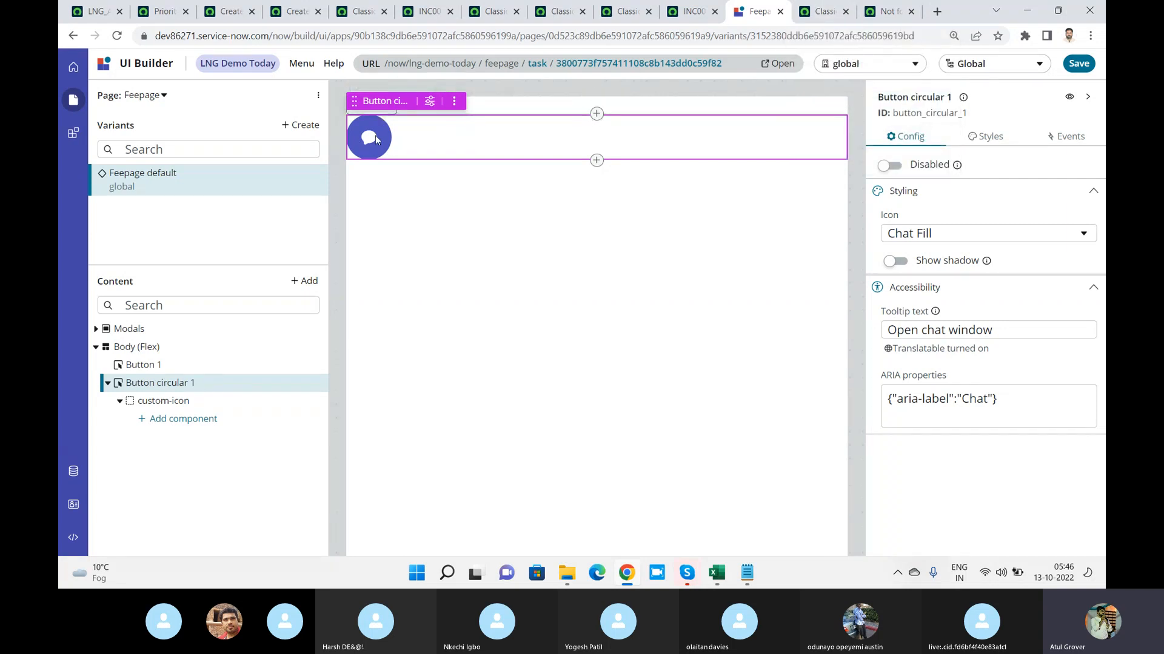
Add a Checkbox component after the circular button
{"action": "left_click", "coordinate": [310, 281]}
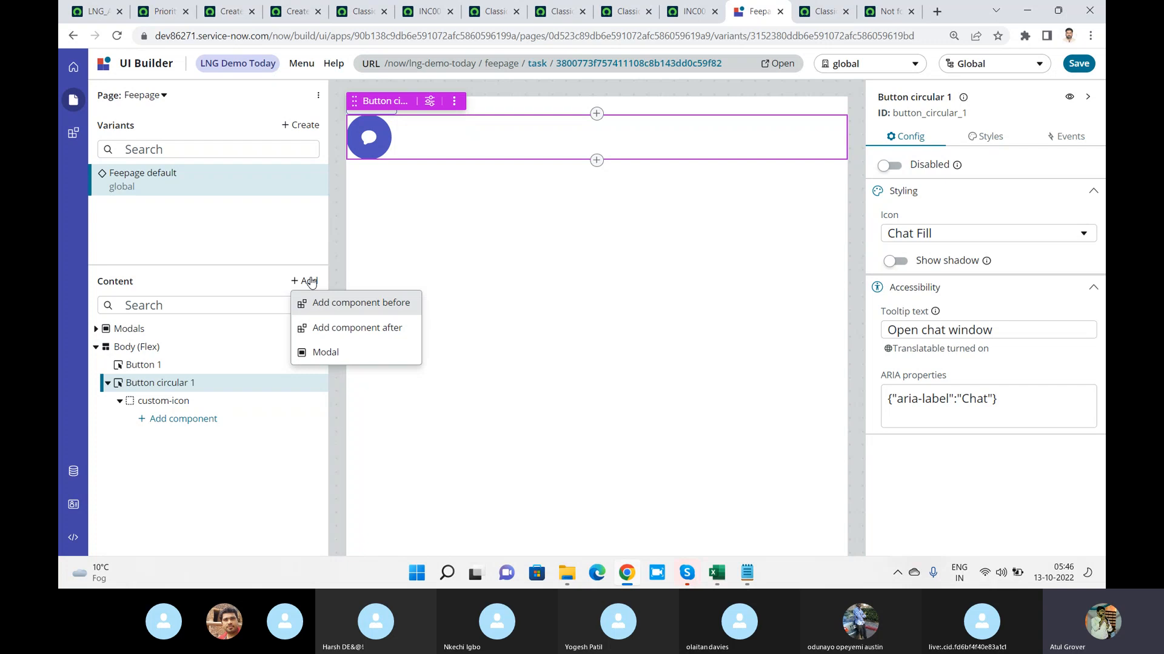
{"action": "left_click", "coordinate": [344, 328]}
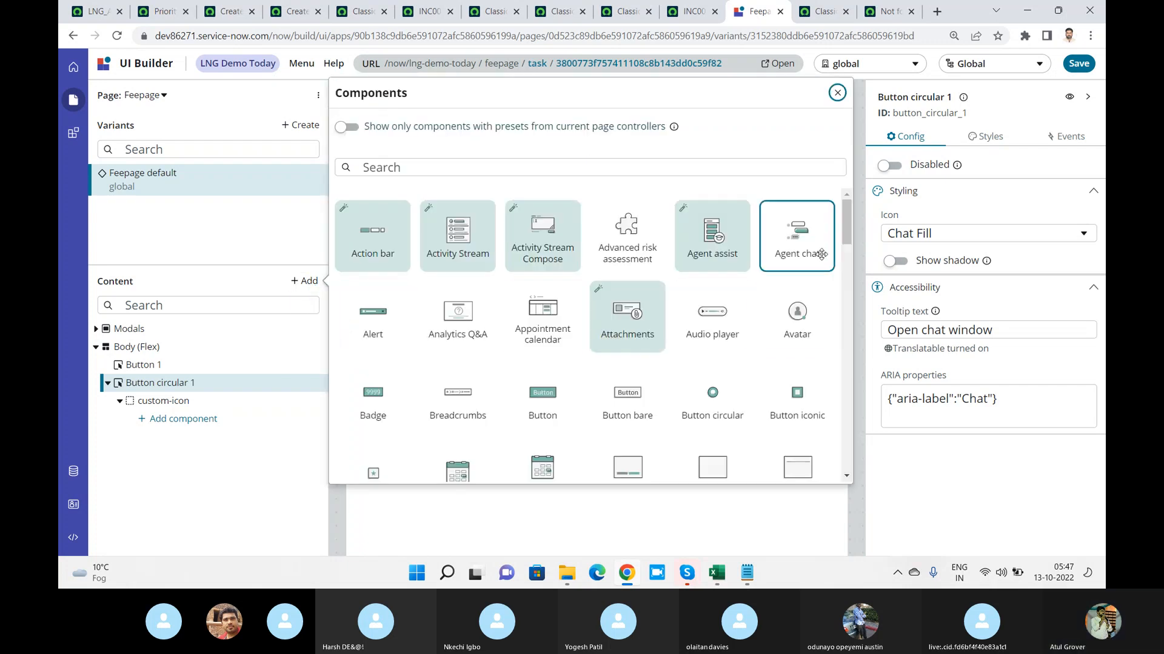
{"action": "left_click_drag", "start_coordinate": [846, 214], "coordinate": [849, 260]}
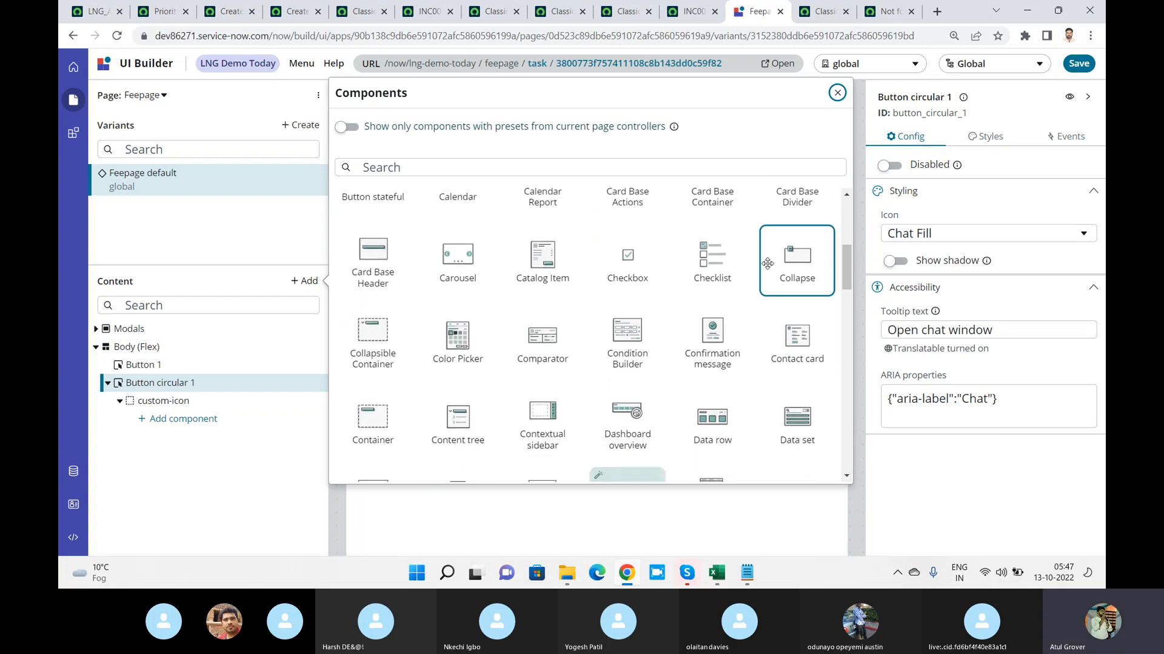
{"action": "left_click", "coordinate": [630, 259]}
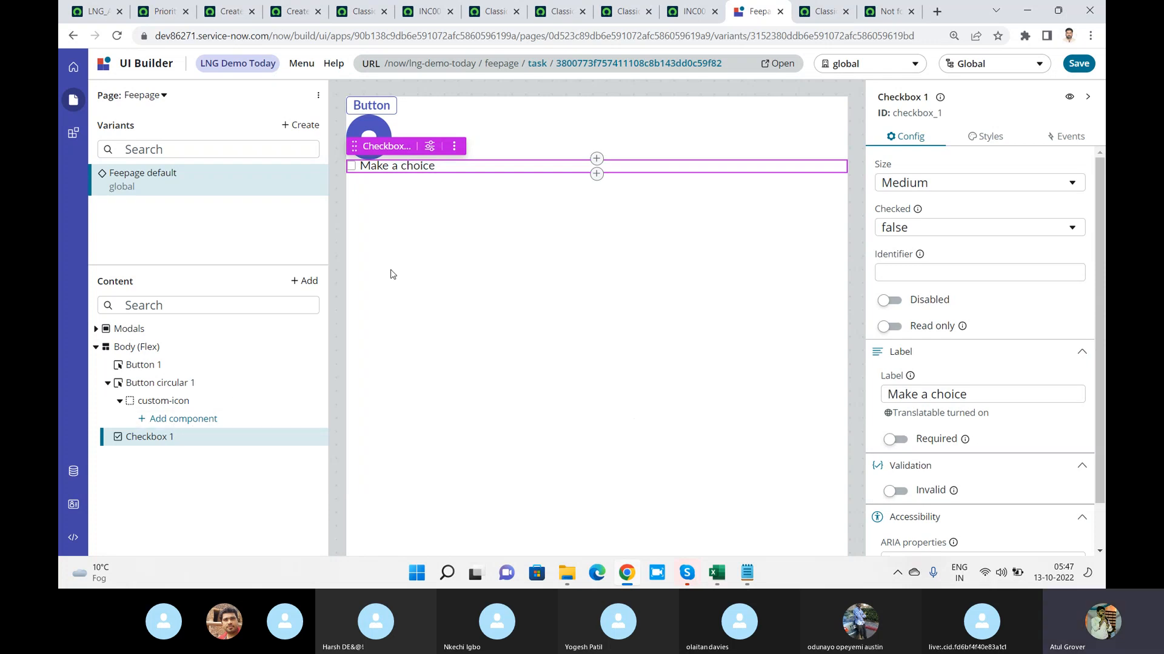
Add a Contextual sidebar component after the checkbox and save the Feepage
{"action": "left_click", "coordinate": [318, 281]}
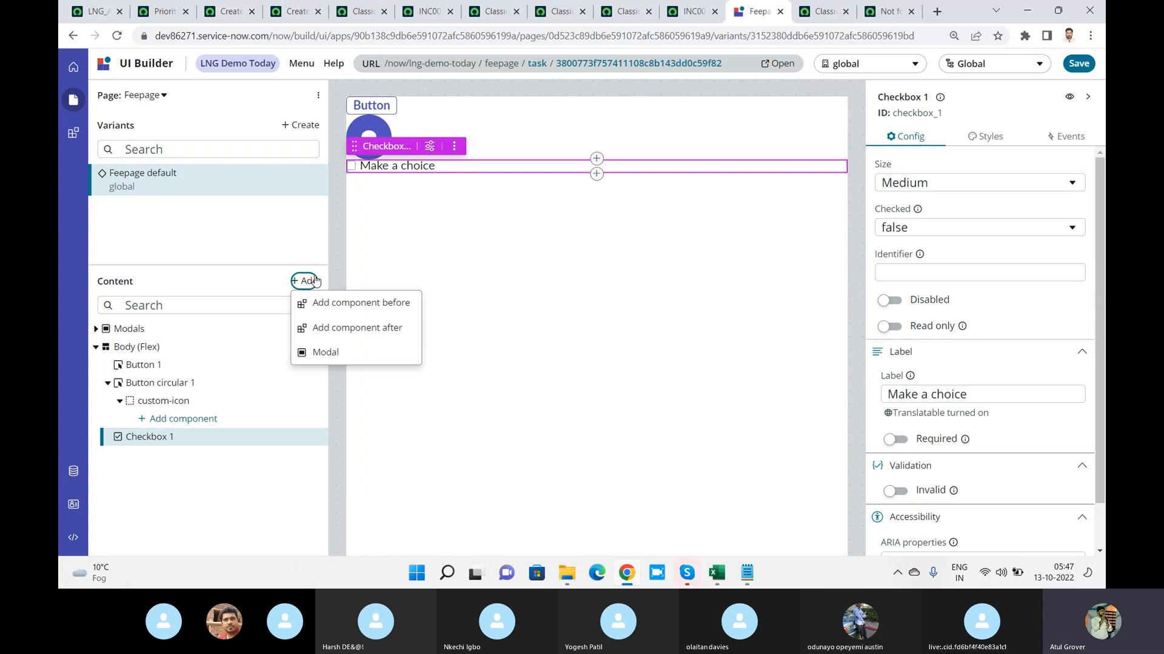
{"action": "left_click", "coordinate": [346, 330]}
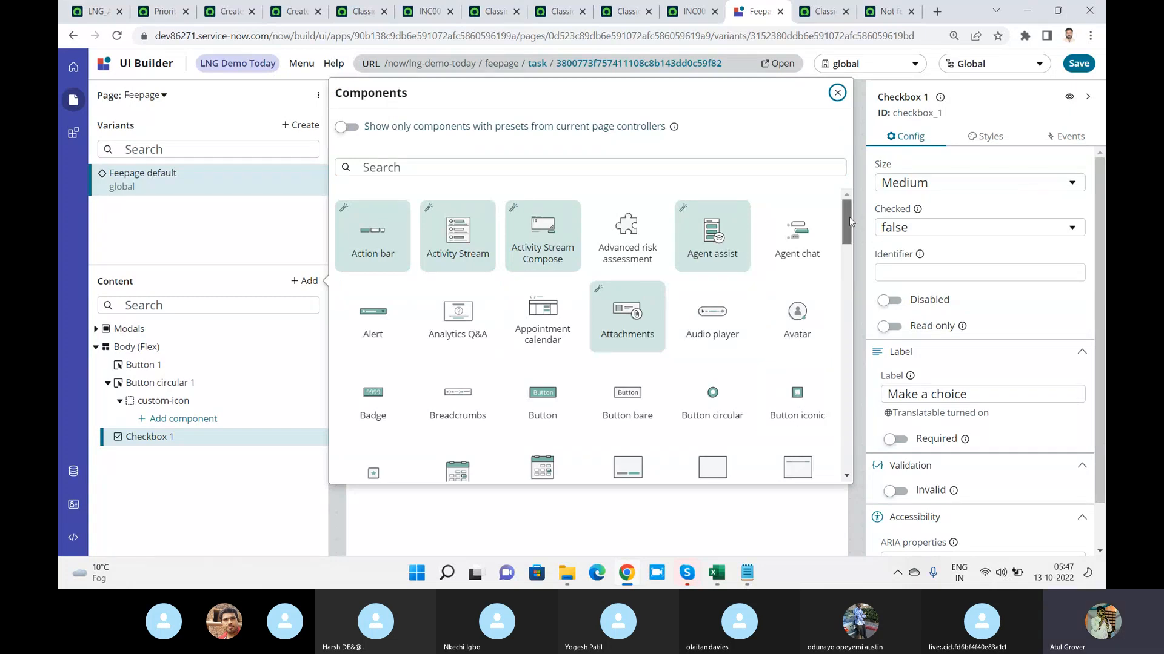
{"action": "left_click_drag", "start_coordinate": [847, 217], "coordinate": [842, 279]}
{"action": "scroll", "coordinate": [658, 256], "scroll_direction": "down", "scroll_amount": 2}
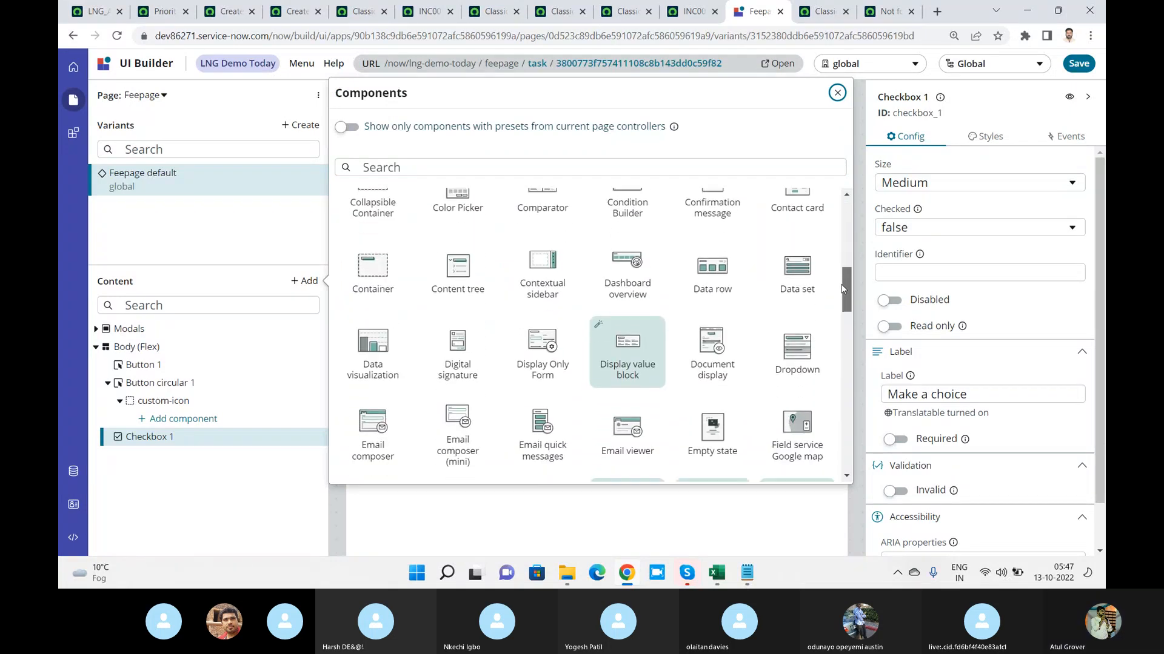
{"action": "left_click", "coordinate": [557, 274]}
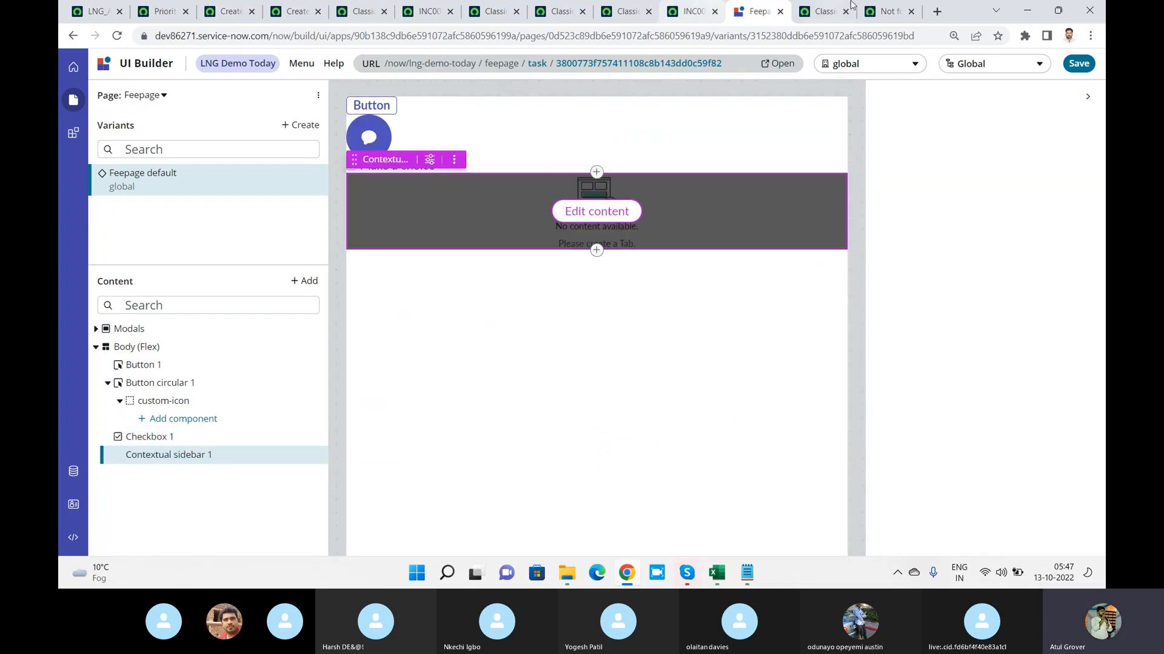
{"action": "left_click", "coordinate": [1079, 63]}
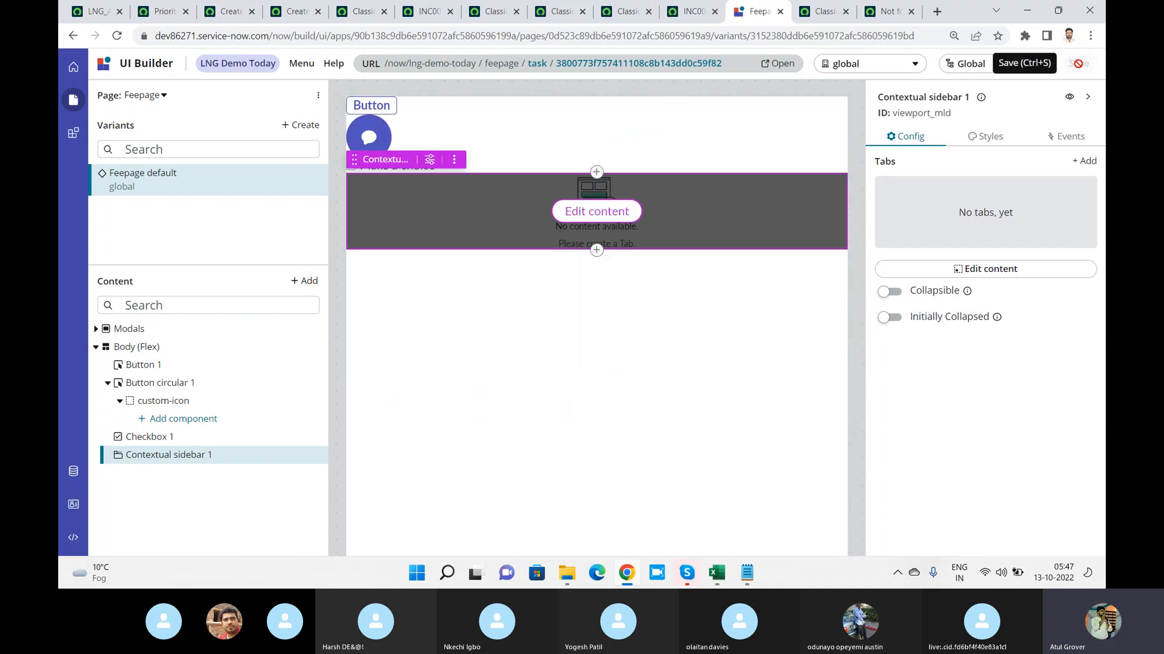
Open the live Feepage, try its Button, and return to the page editor
{"action": "left_click", "coordinate": [782, 63]}
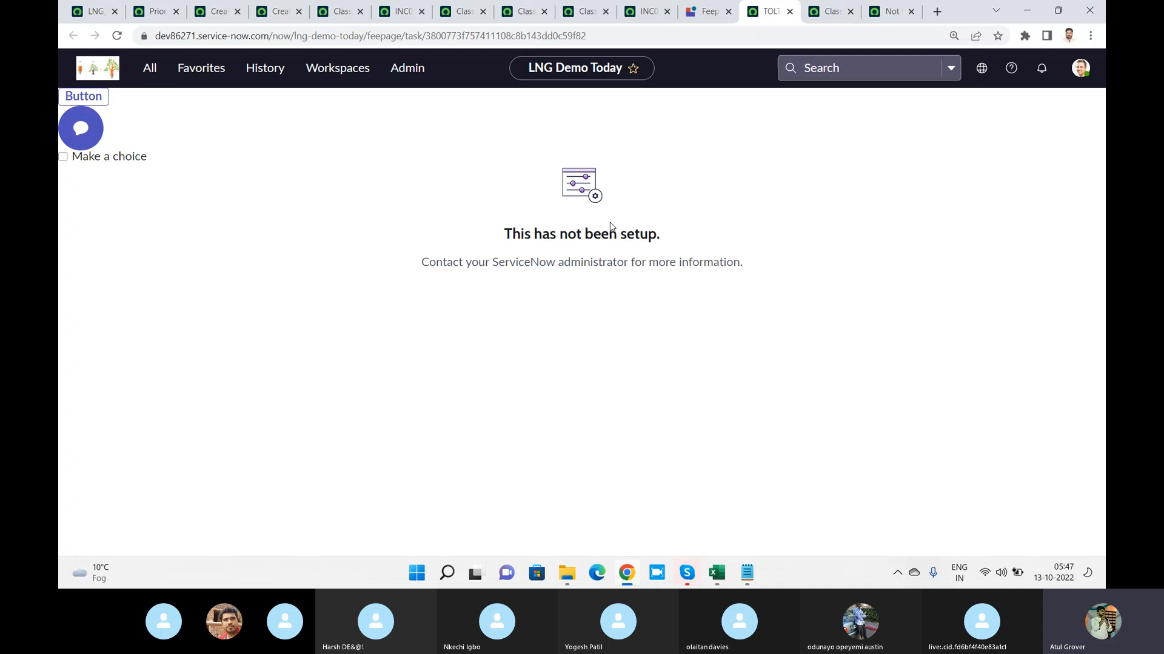
{"action": "left_click", "coordinate": [95, 98]}
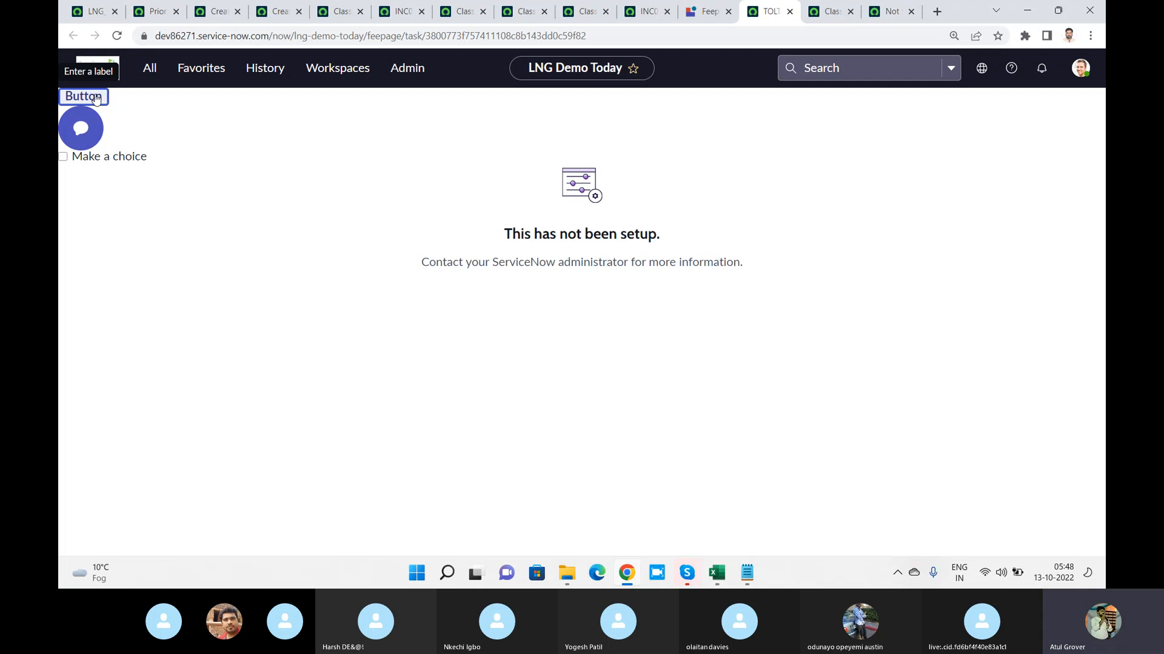
{"action": "left_click", "coordinate": [711, 13]}
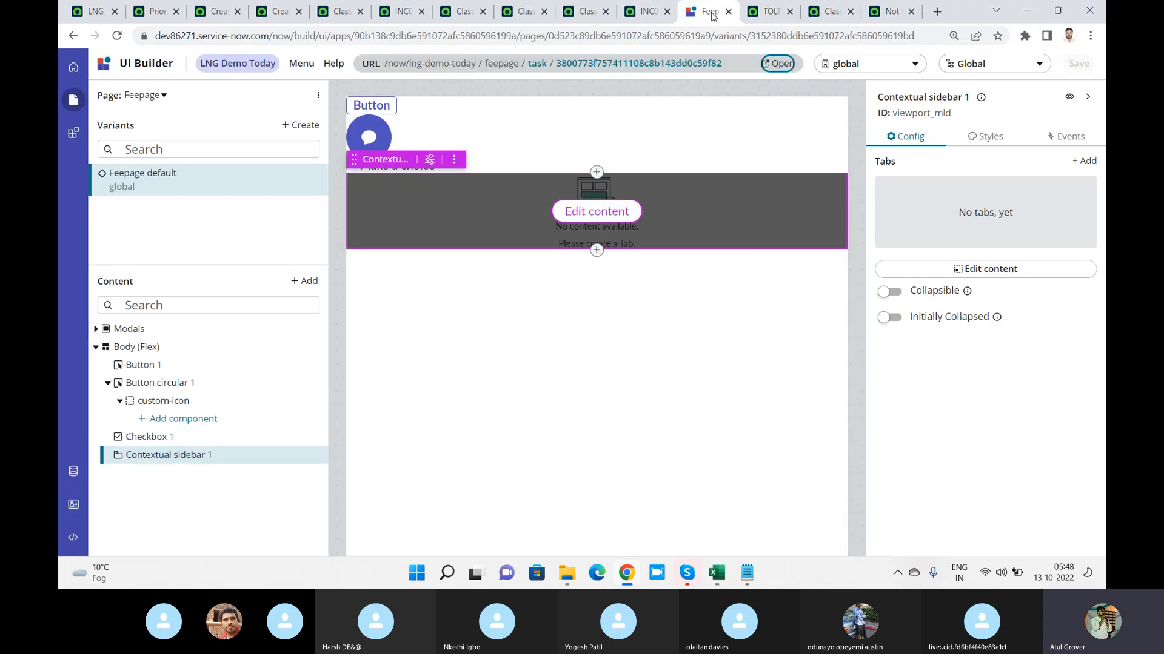
Review the Button's configuration and the circular button's configuration, component actions, styles and events
{"action": "left_click", "coordinate": [385, 109]}
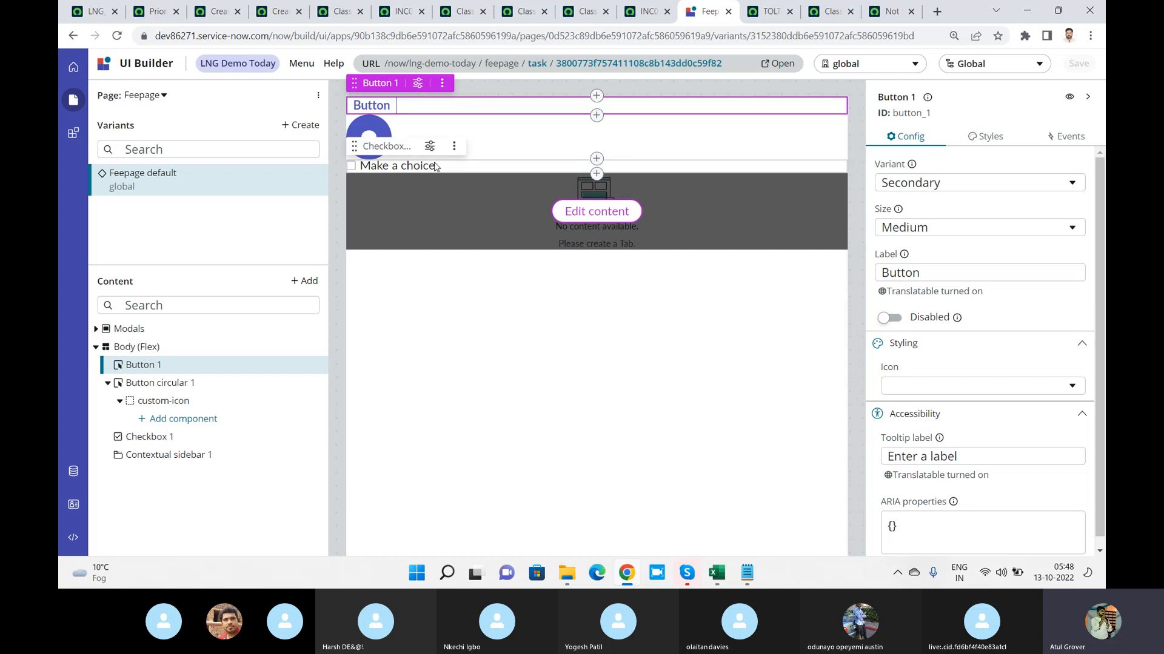
{"action": "left_click", "coordinate": [374, 135]}
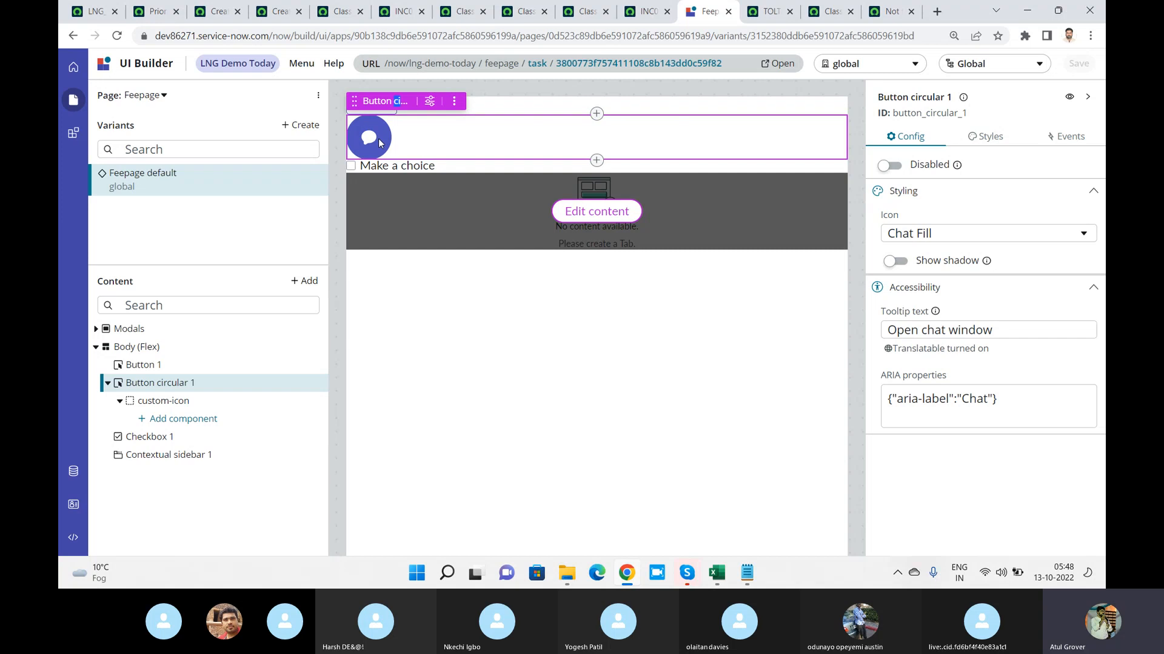
{"action": "left_click", "coordinate": [601, 160]}
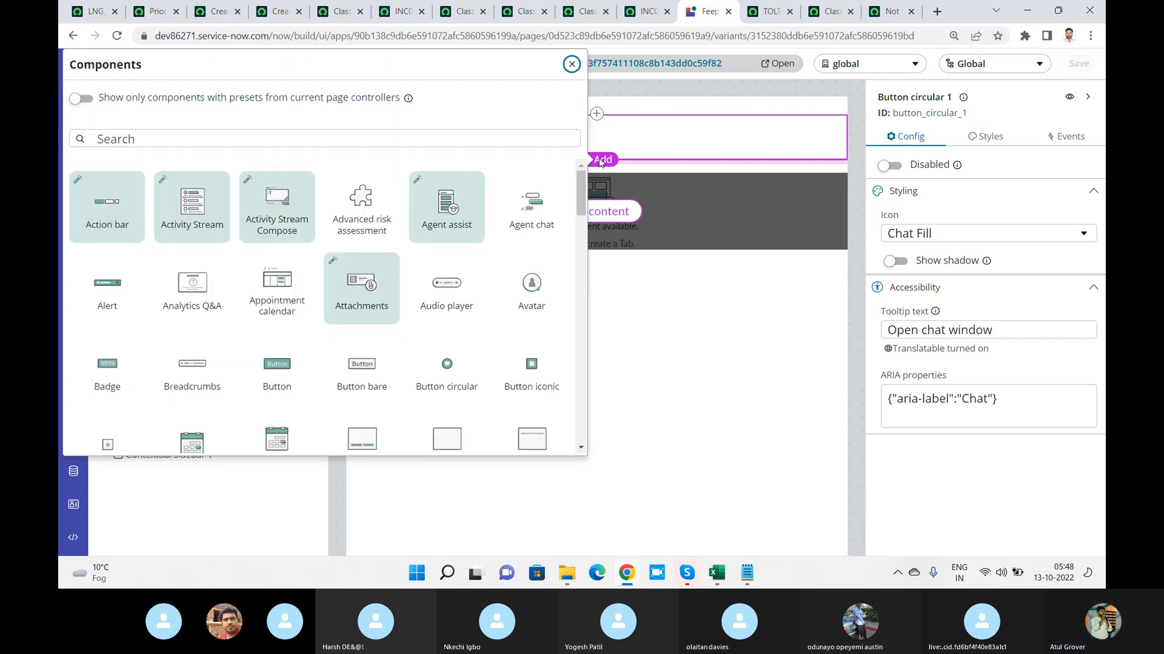
{"action": "left_click", "coordinate": [572, 64]}
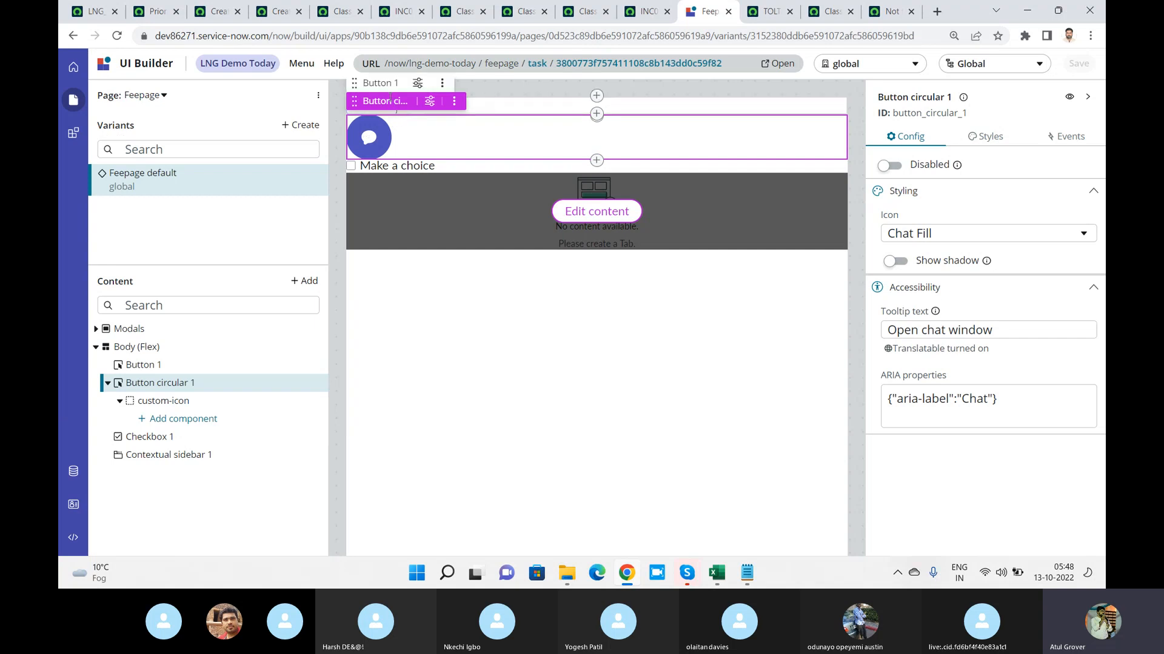
{"action": "left_click", "coordinate": [442, 83]}
{"action": "left_click", "coordinate": [478, 105]}
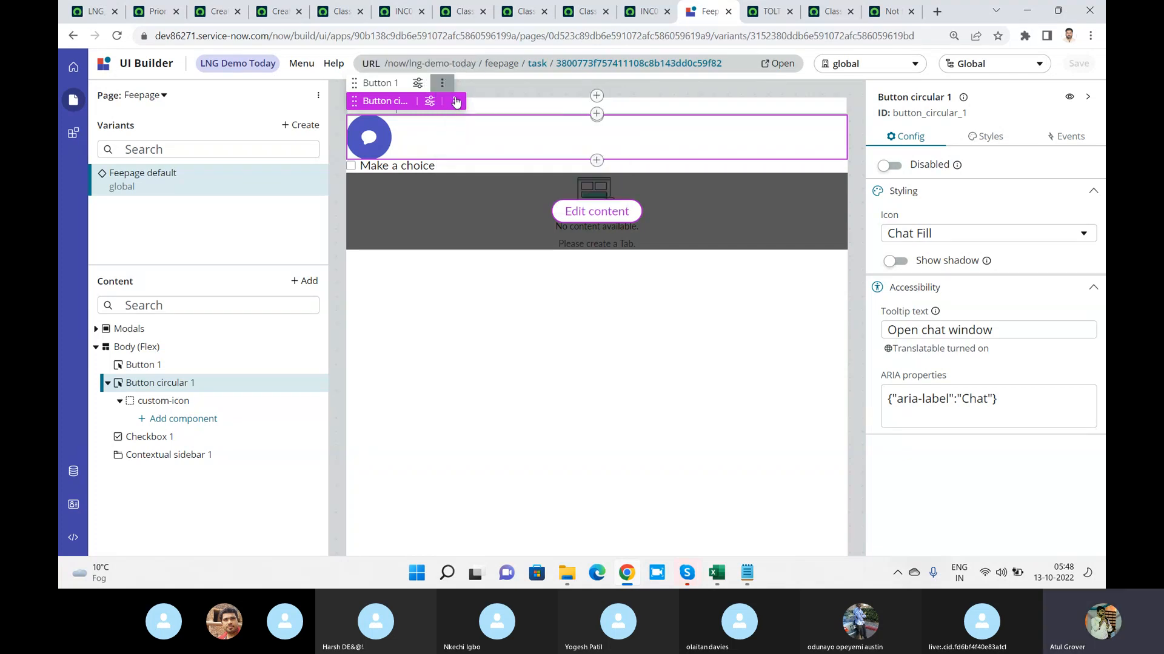
{"action": "left_click", "coordinate": [454, 101]}
{"action": "left_click", "coordinate": [475, 121]}
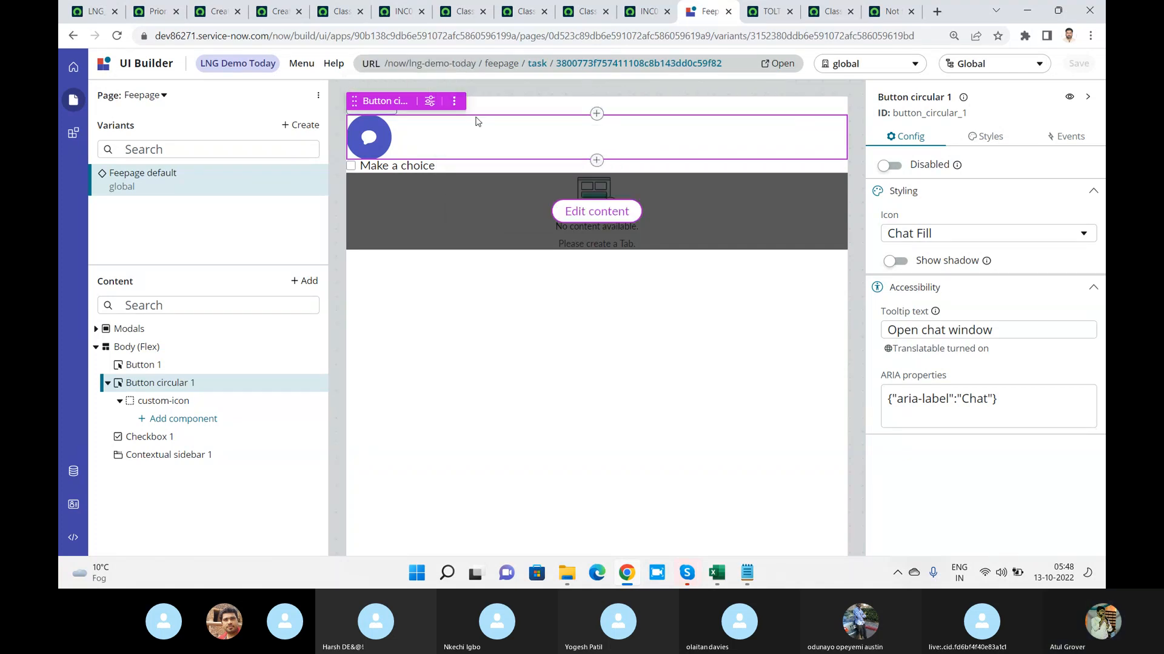
{"action": "left_click", "coordinate": [970, 137]}
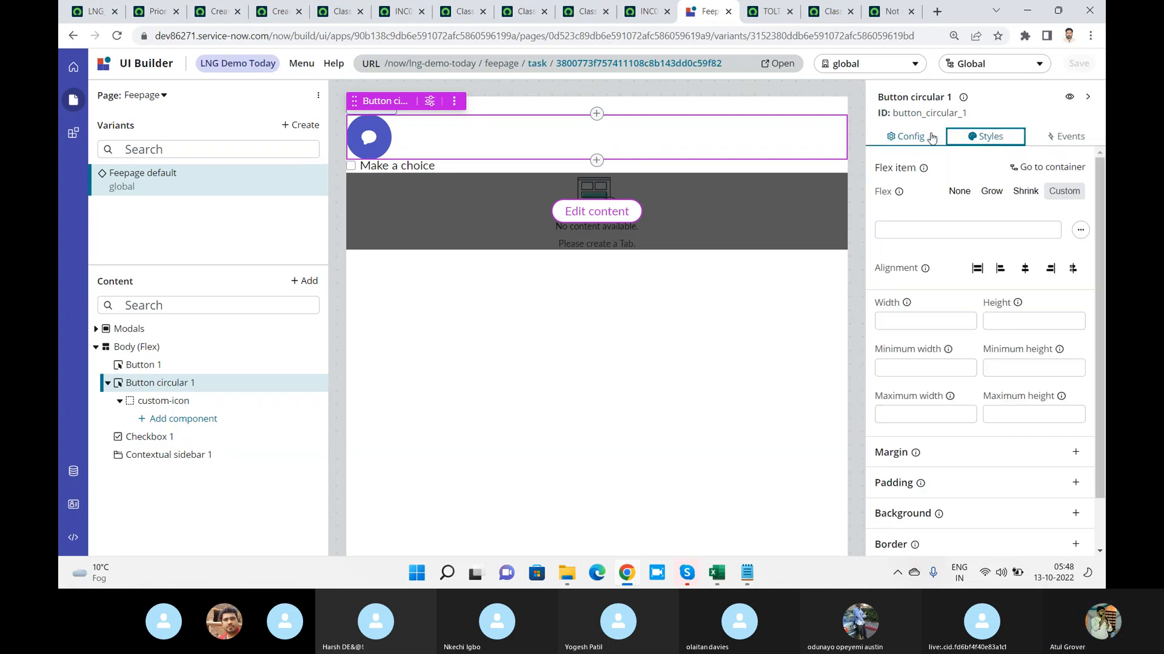
{"action": "left_click", "coordinate": [907, 137]}
{"action": "left_click", "coordinate": [1060, 137]}
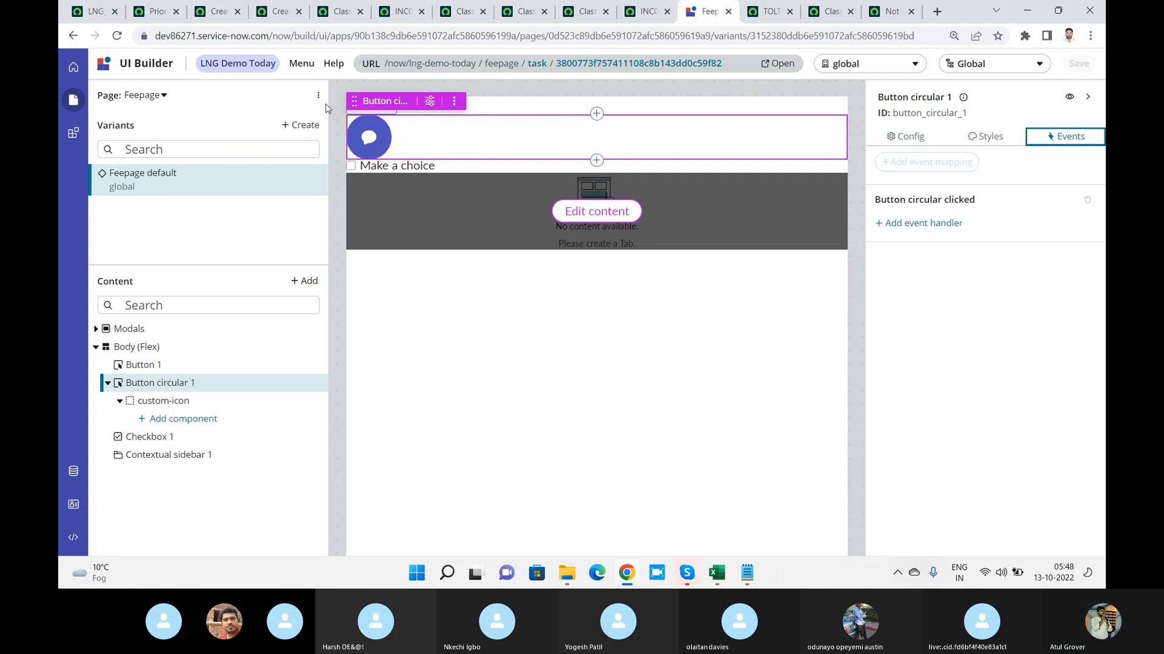
Reload the editor and look at the advanced direction option in the page body's layout styles
{"action": "left_click", "coordinate": [118, 36]}
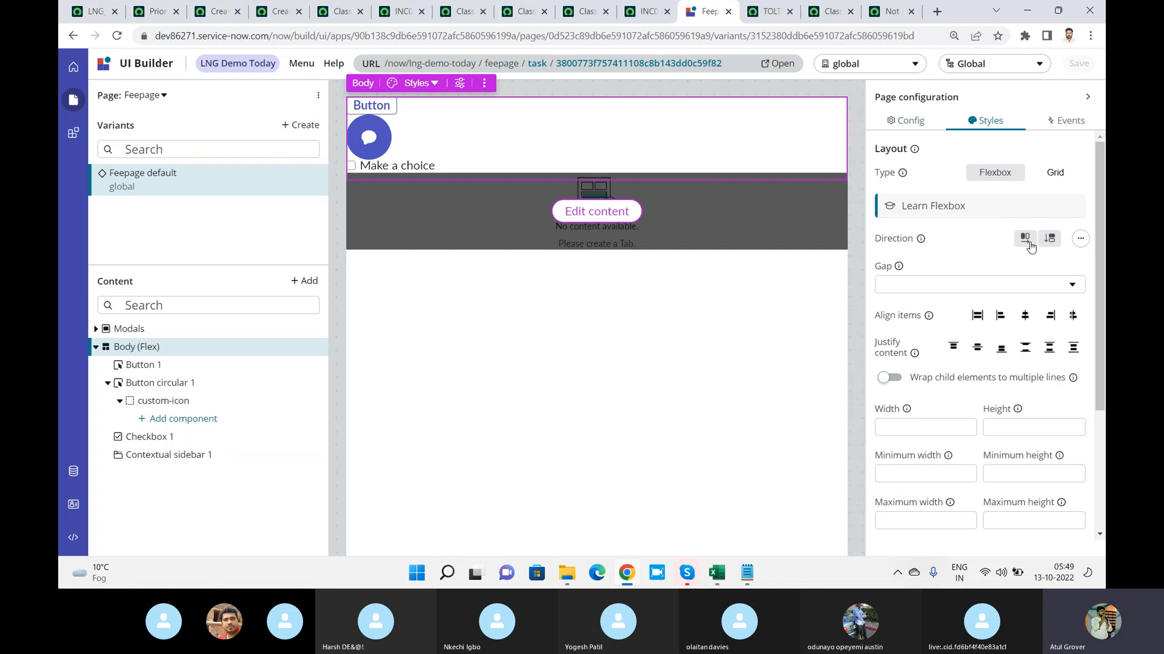
{"action": "left_click", "coordinate": [1081, 240]}
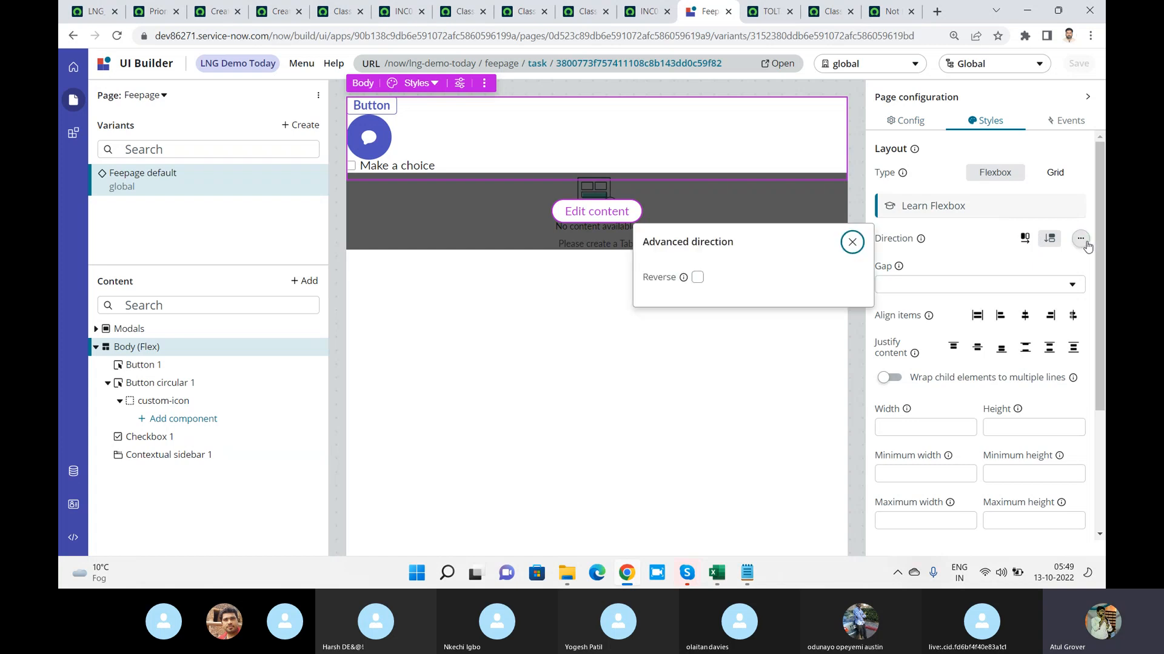
{"action": "left_click", "coordinate": [853, 243]}
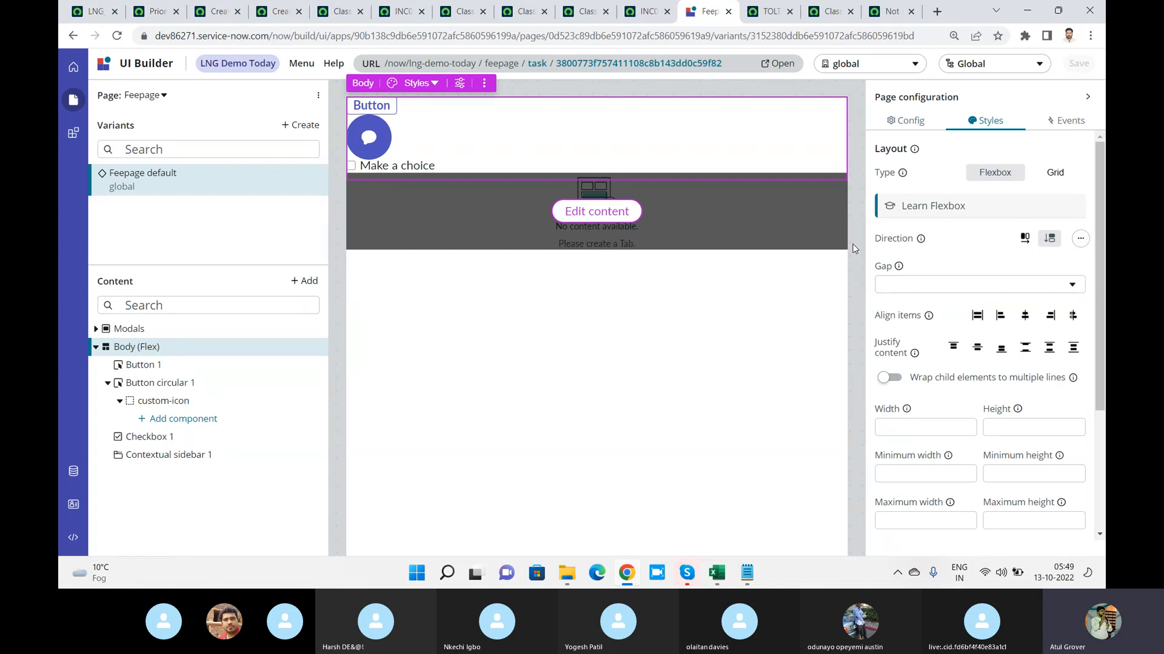
Try stretch, flex-start, center and flex-end alignment for the body's items, and settle on the last alignment option
{"action": "left_click", "coordinate": [975, 317]}
{"action": "left_click", "coordinate": [1000, 316]}
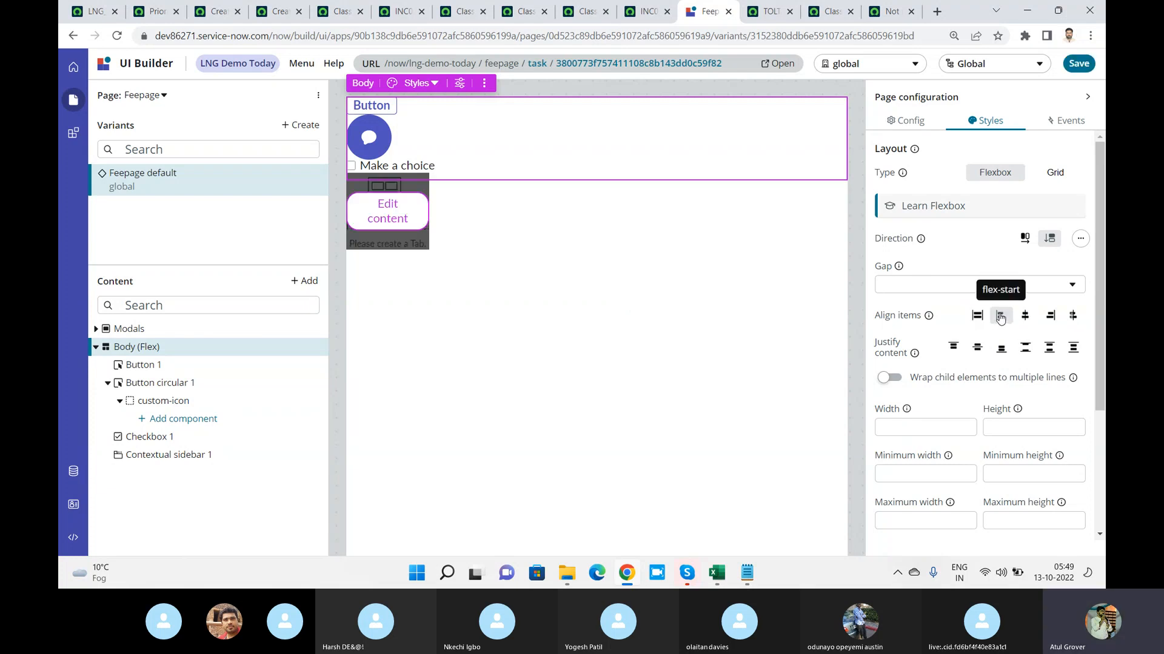
{"action": "left_click", "coordinate": [1025, 316]}
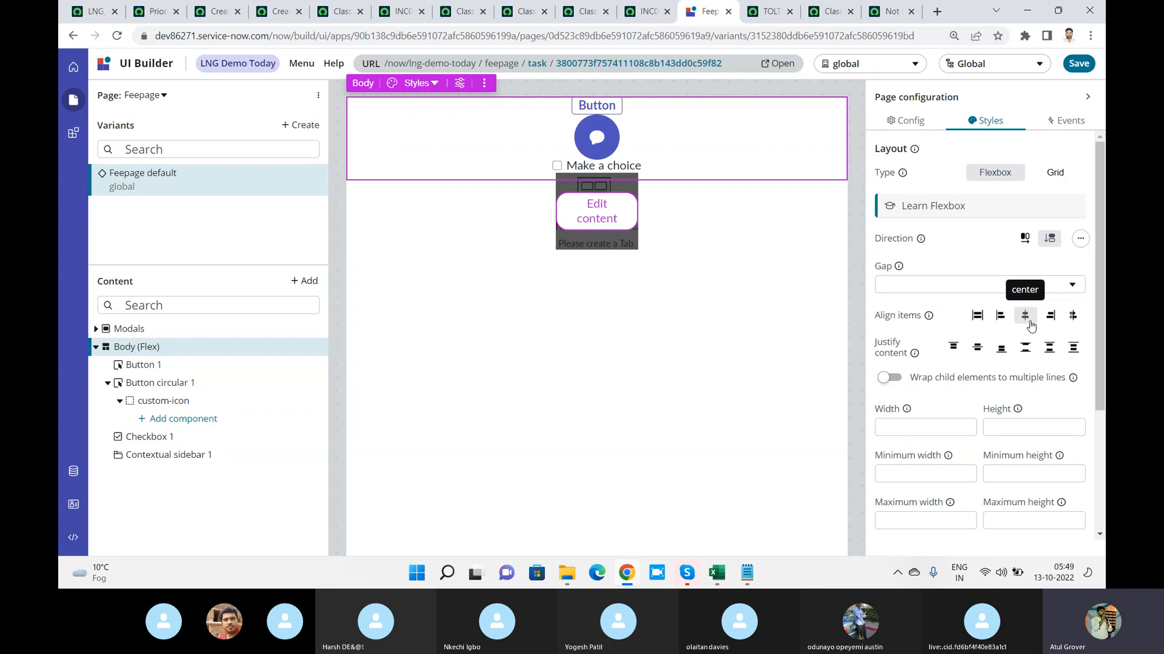
{"action": "left_click", "coordinate": [1051, 323]}
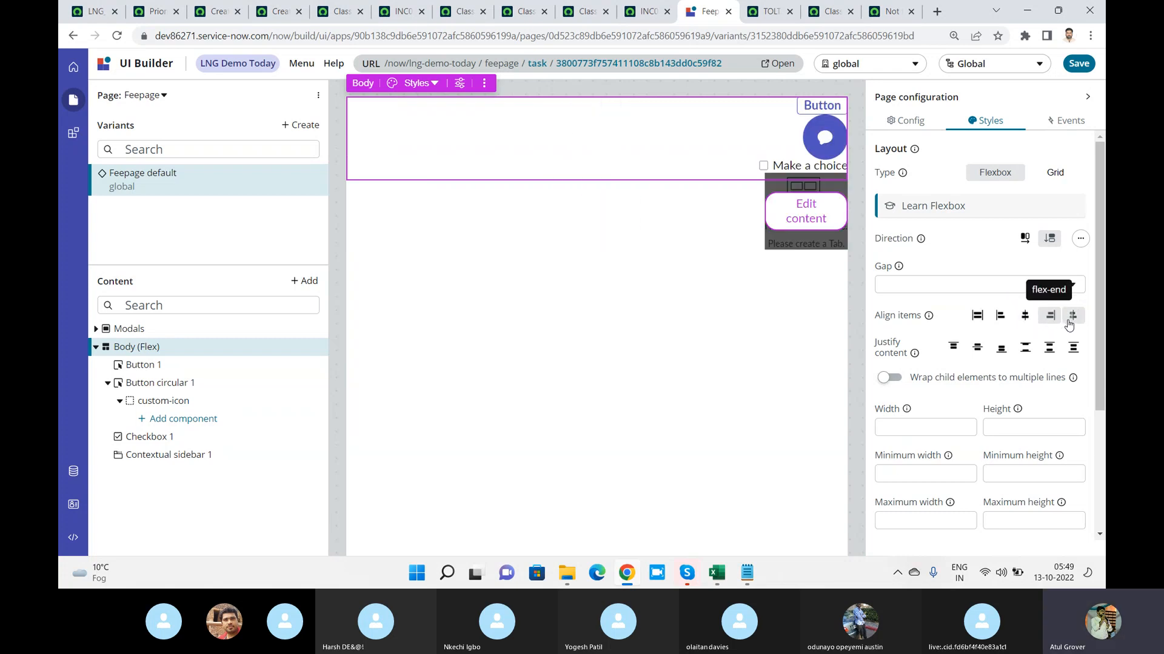
{"action": "left_click", "coordinate": [1070, 321]}
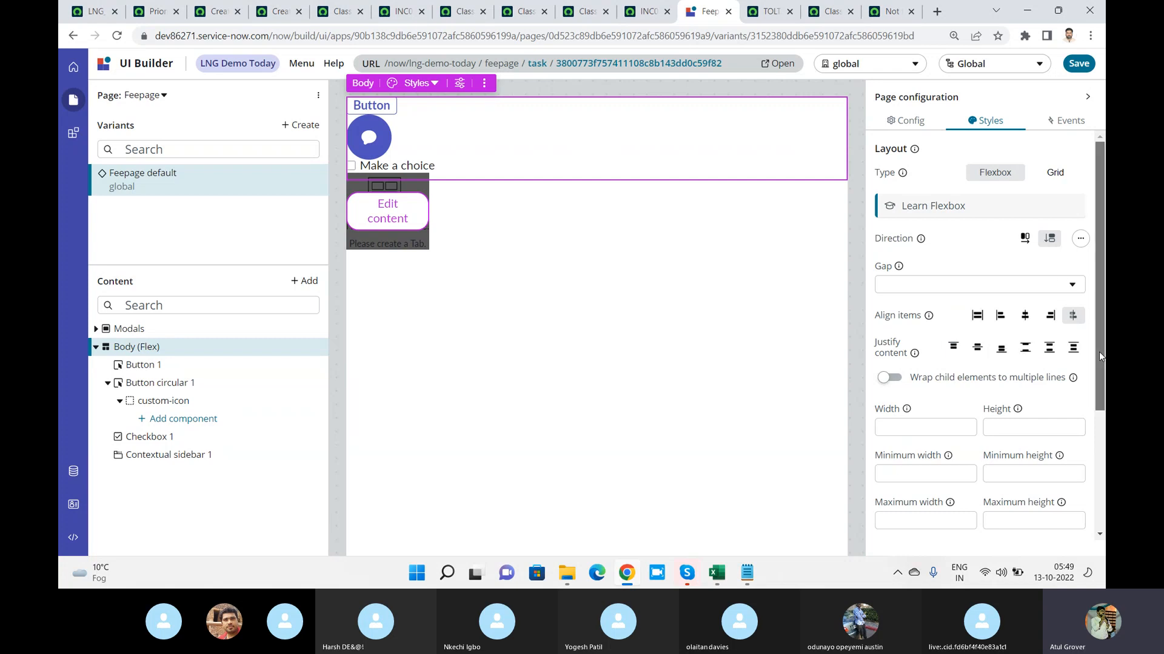
Add a margin and a padding of Lg (1rem) to the page body
{"action": "scroll", "coordinate": [1100, 352], "scroll_direction": "down", "scroll_amount": 3}
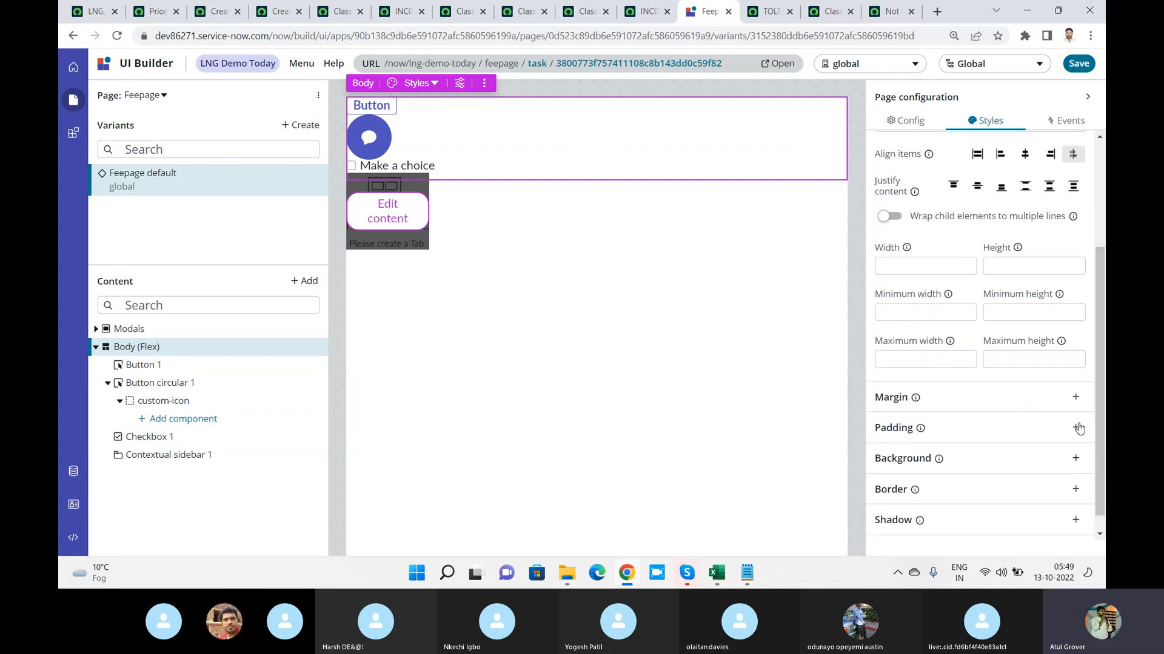
{"action": "left_click", "coordinate": [1075, 397]}
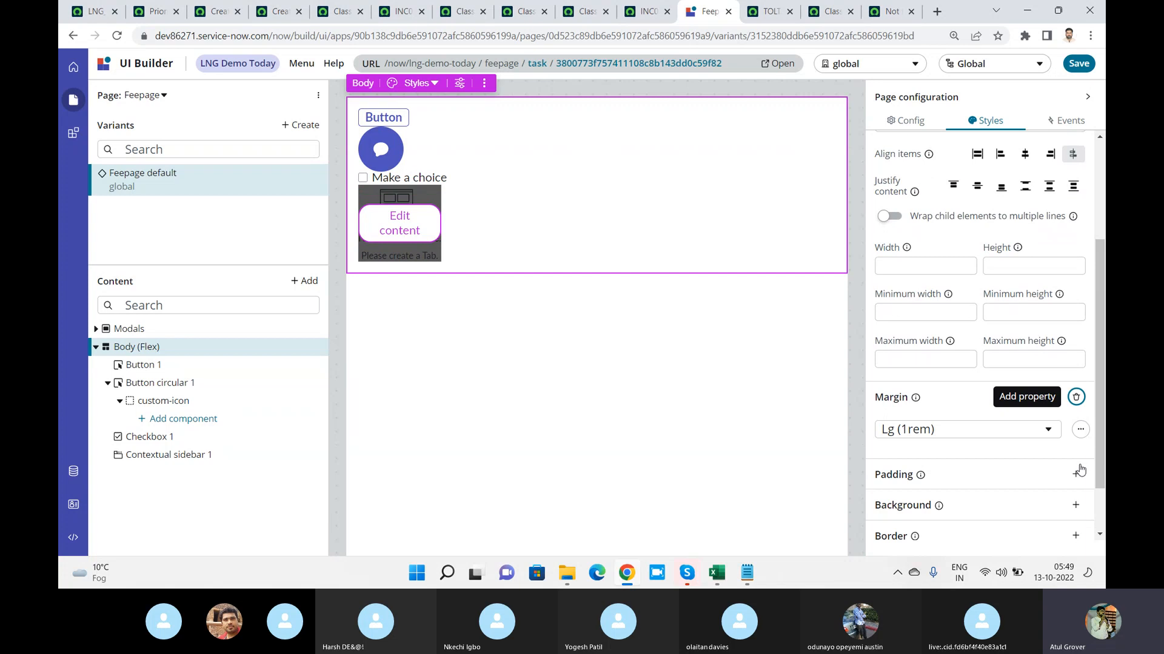
{"action": "left_click", "coordinate": [1078, 473]}
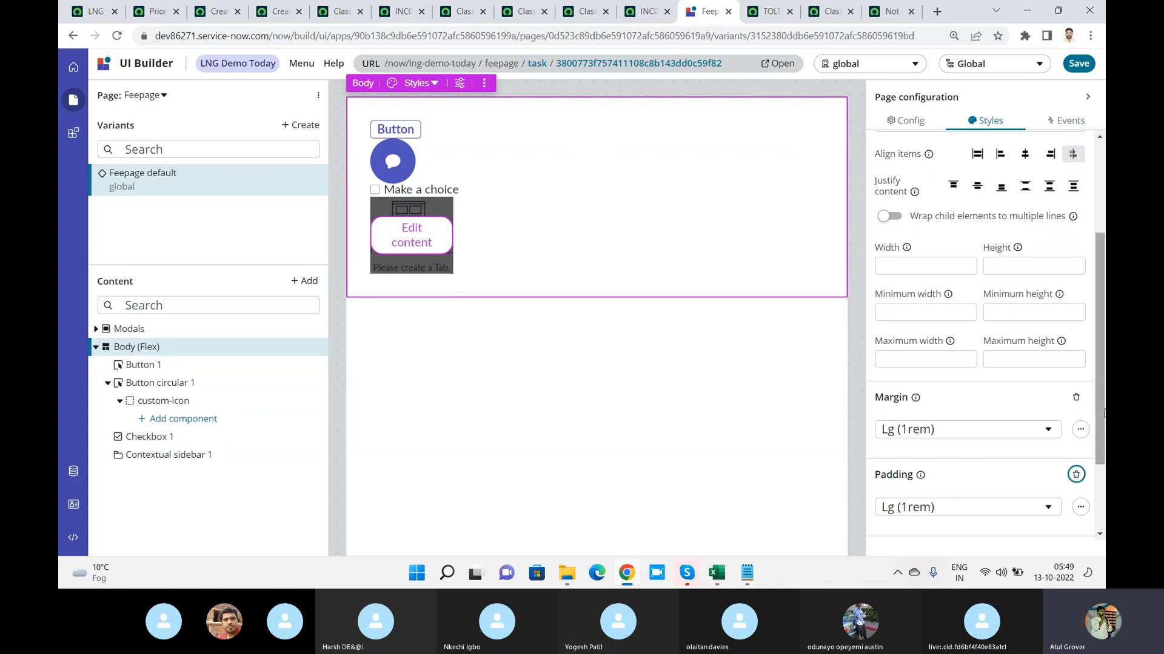
Add a background to the page body and set its color to Neutral 3
{"action": "scroll", "coordinate": [1097, 408], "scroll_direction": "down", "scroll_amount": 2}
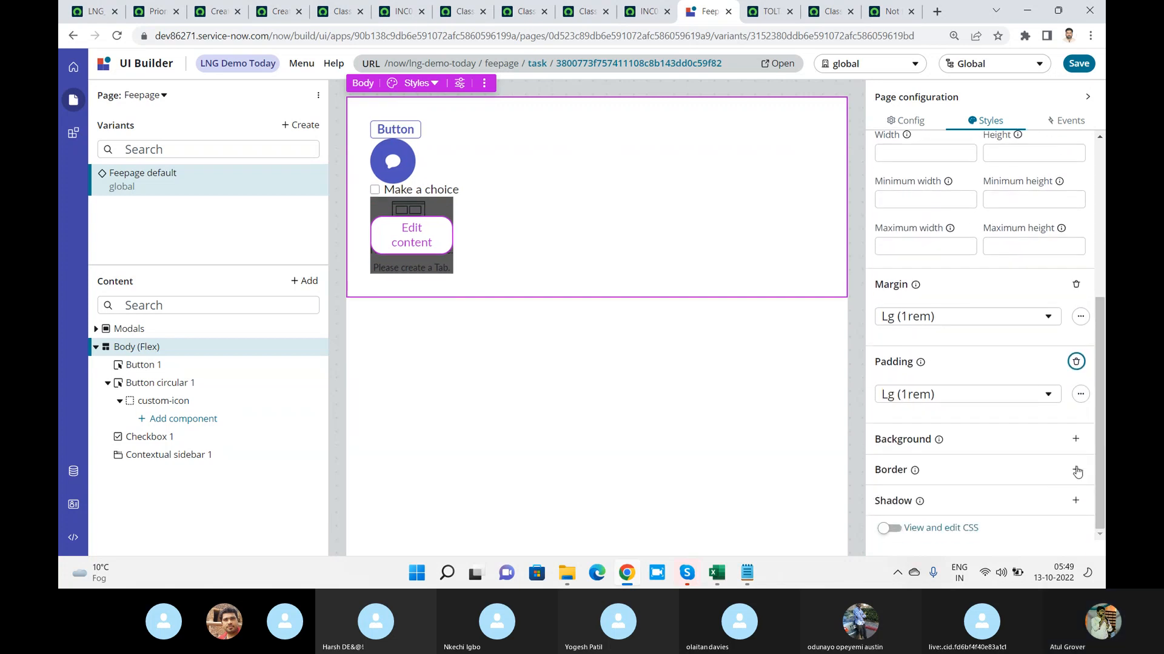
{"action": "left_click", "coordinate": [1076, 438]}
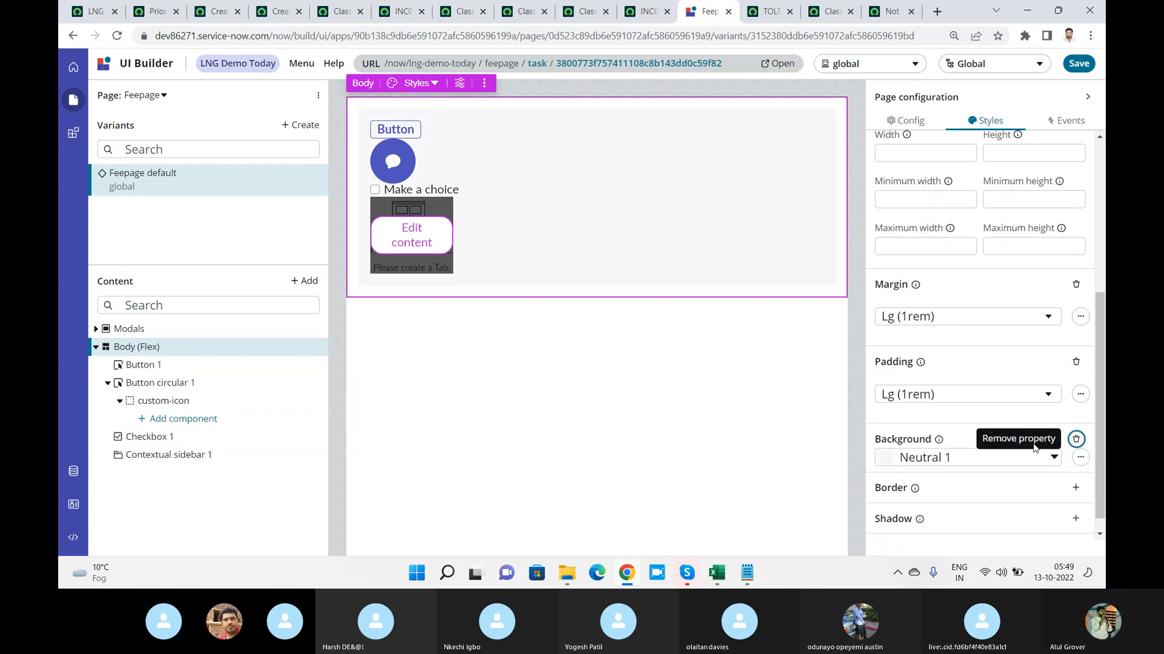
{"action": "left_click", "coordinate": [1032, 456]}
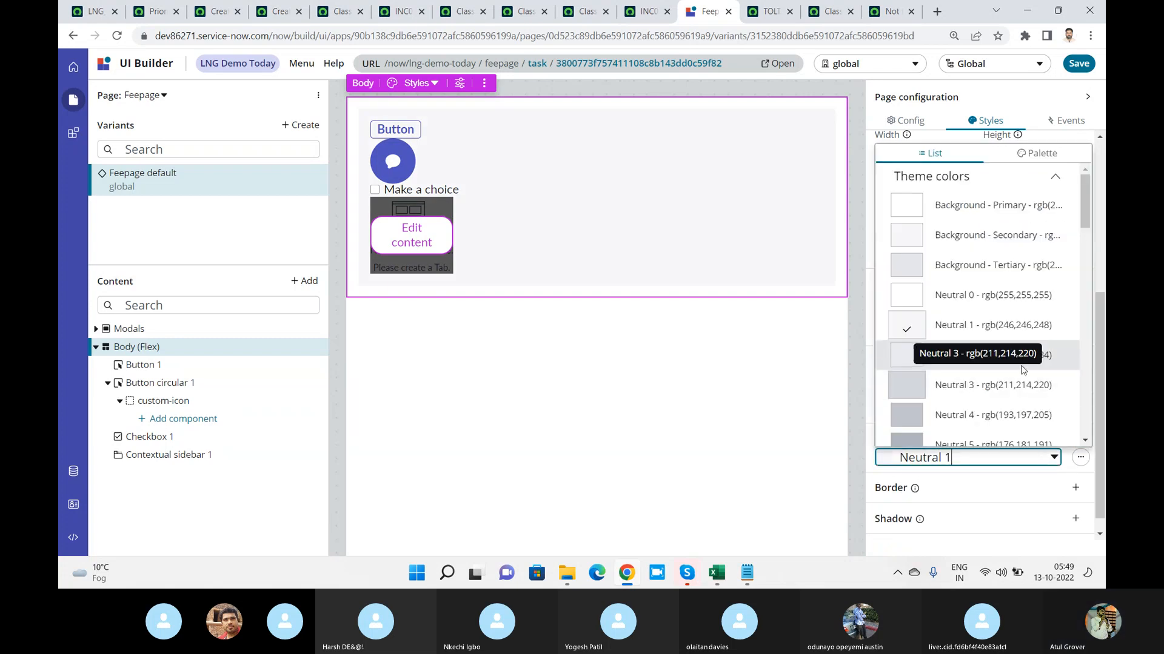
{"action": "left_click", "coordinate": [1013, 388]}
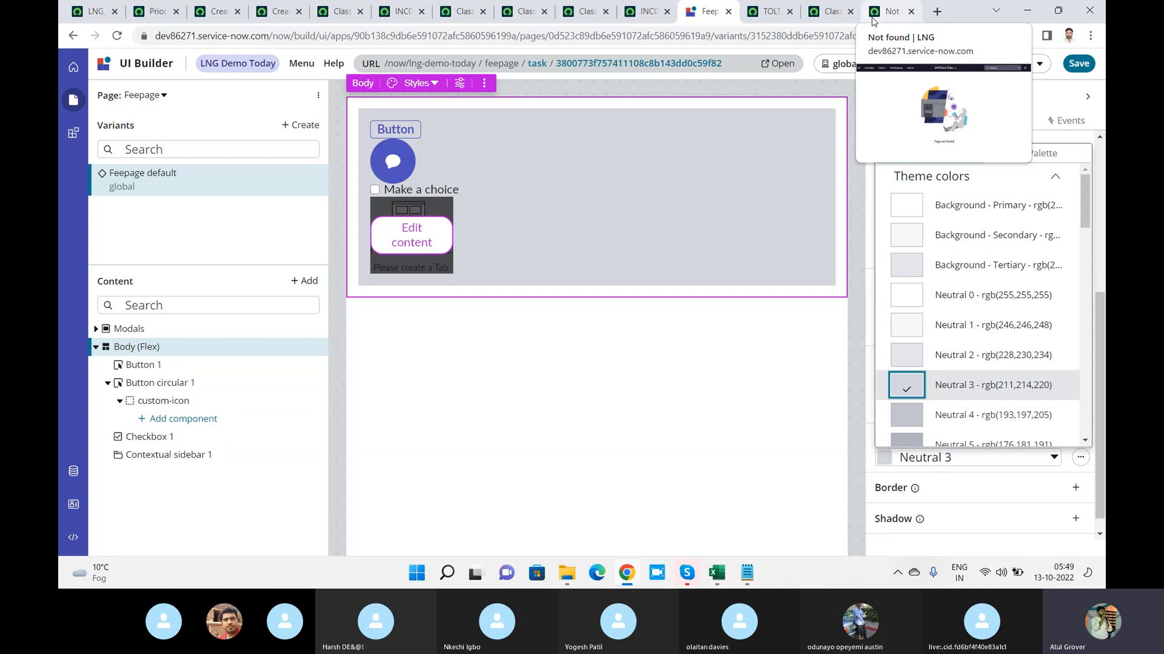
{"action": "left_click", "coordinate": [601, 353]}
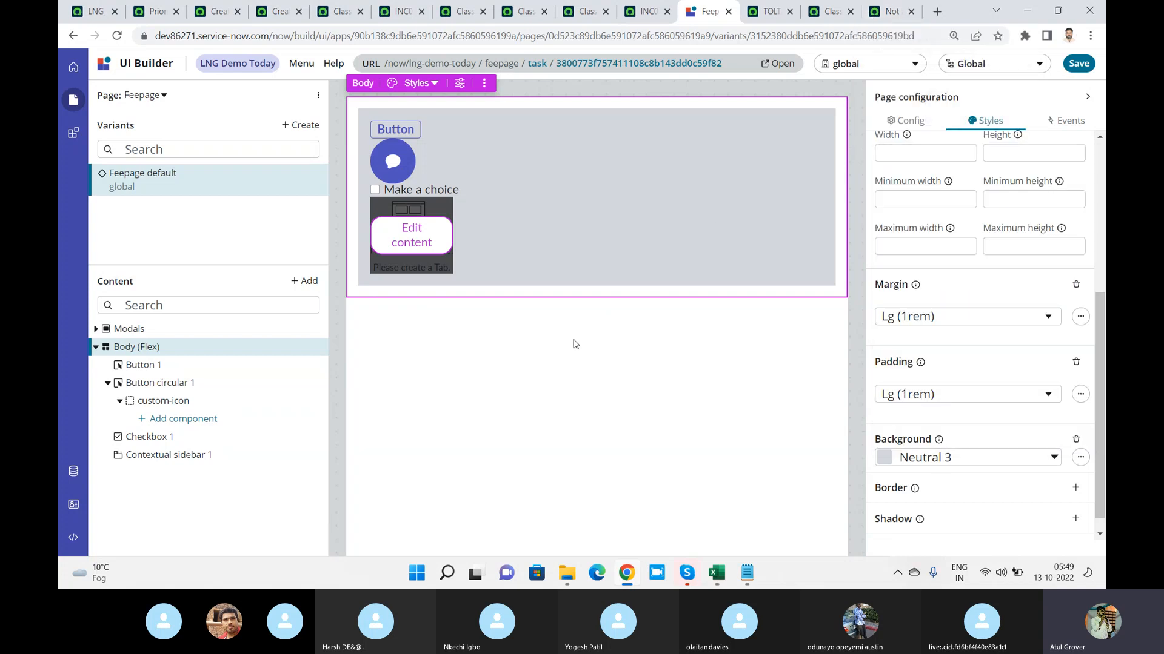
Set the variant of the Button component at the start of the page body to Primary
{"action": "left_click", "coordinate": [396, 125]}
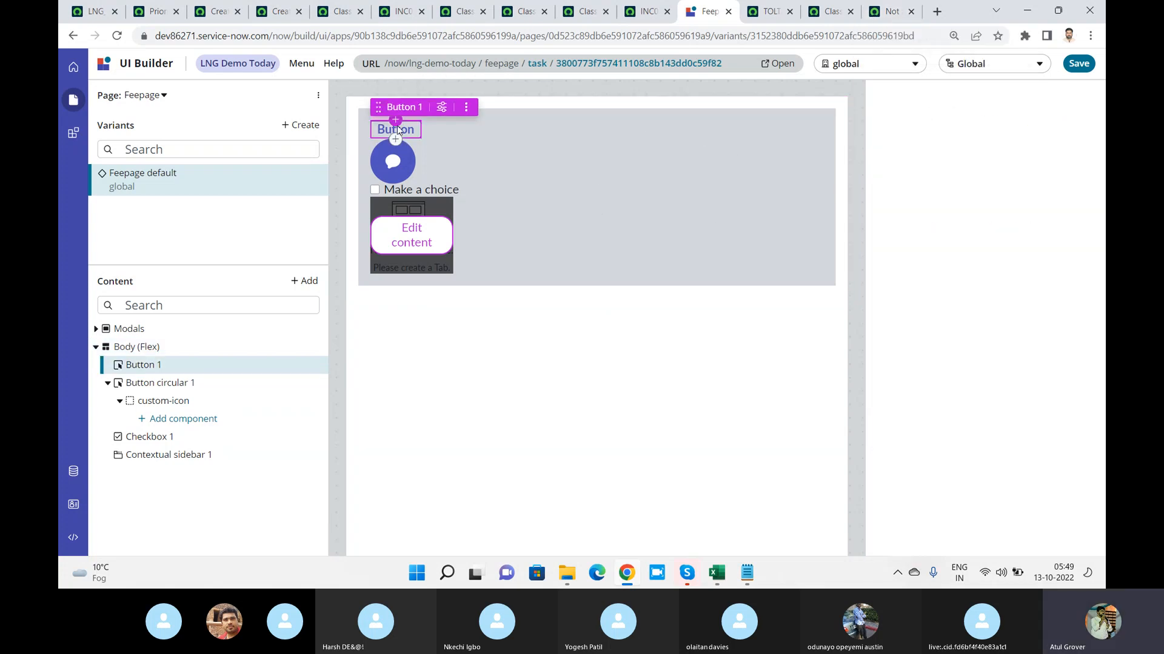
{"action": "left_click", "coordinate": [395, 119]}
{"action": "left_click", "coordinate": [642, 145]}
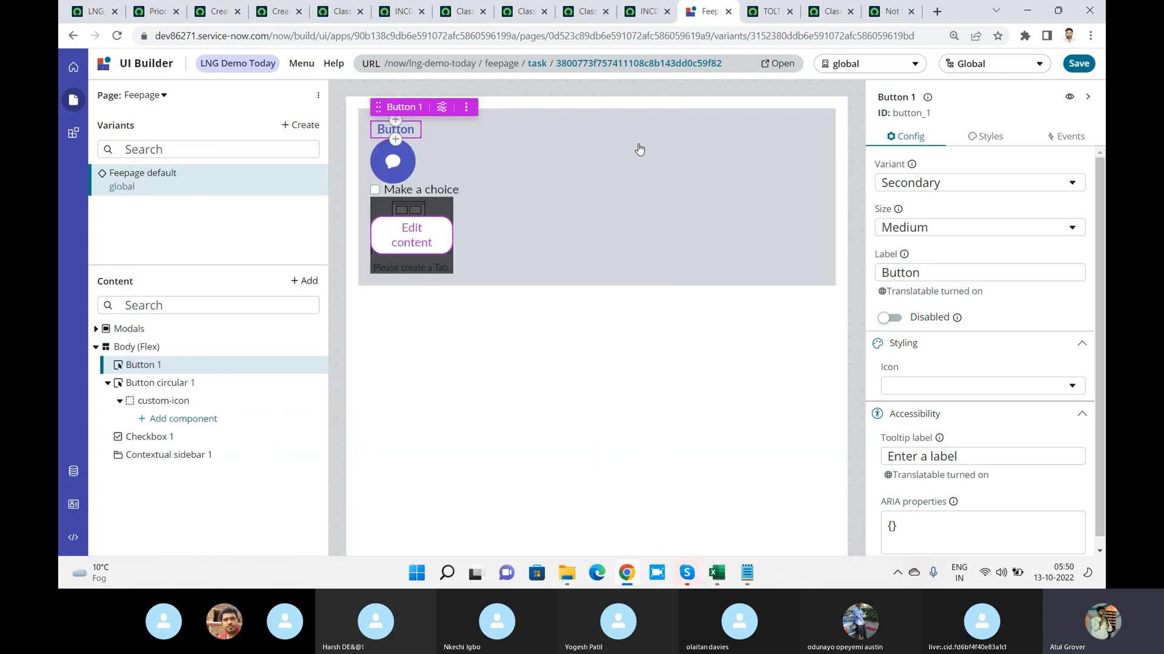
{"action": "left_click", "coordinate": [989, 183]}
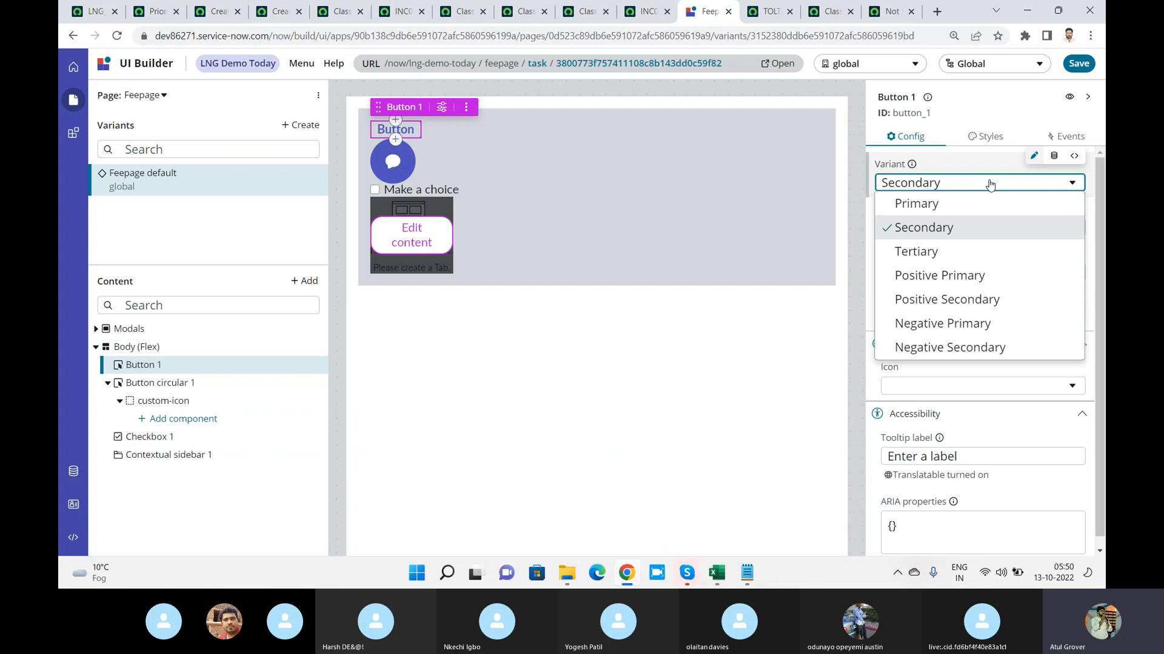
{"action": "left_click", "coordinate": [952, 205]}
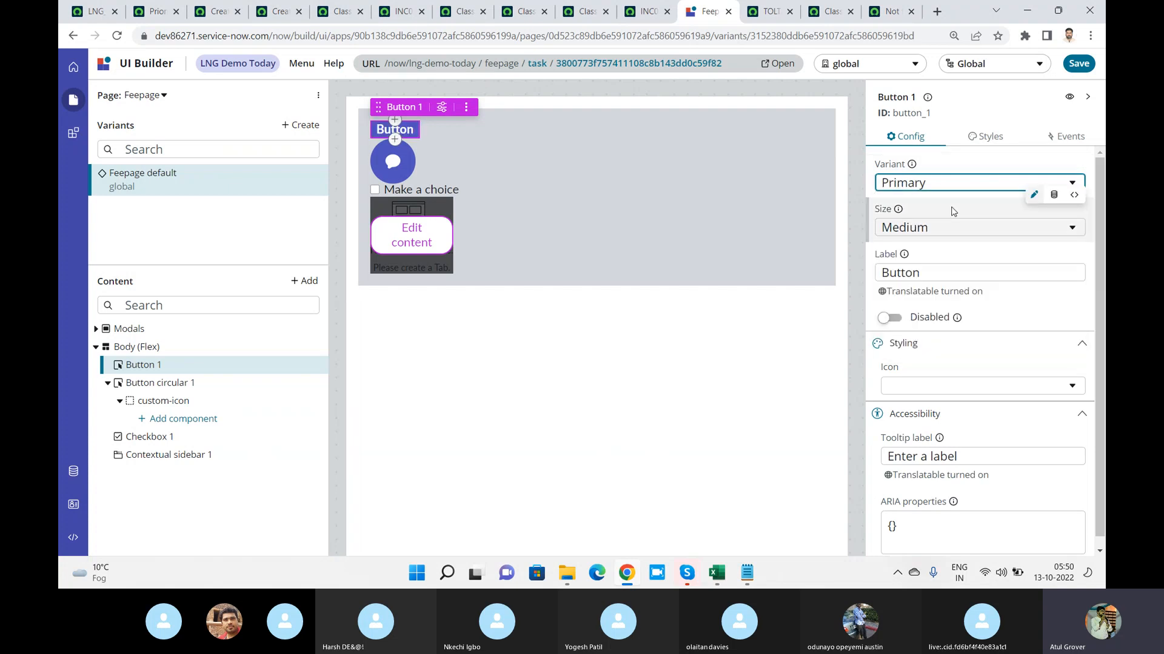
Set the Button 1 component's label to "Paid" and its icon to Accessibility Outline
{"action": "left_click", "coordinate": [945, 274]}
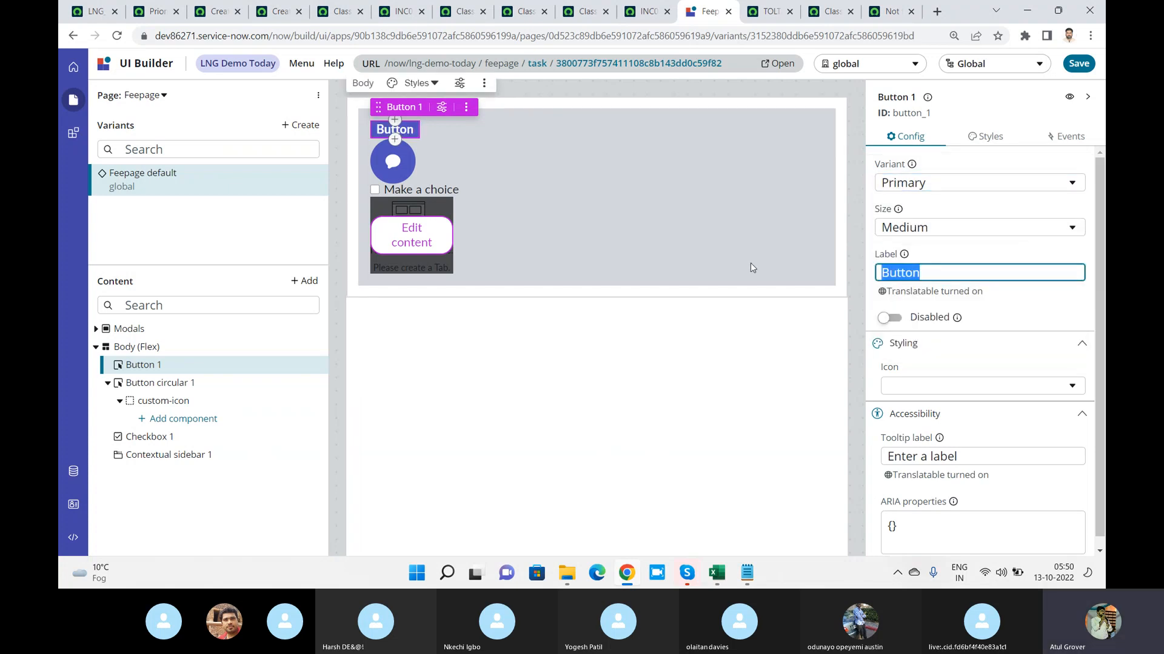
{"action": "type", "text": "Paid"}
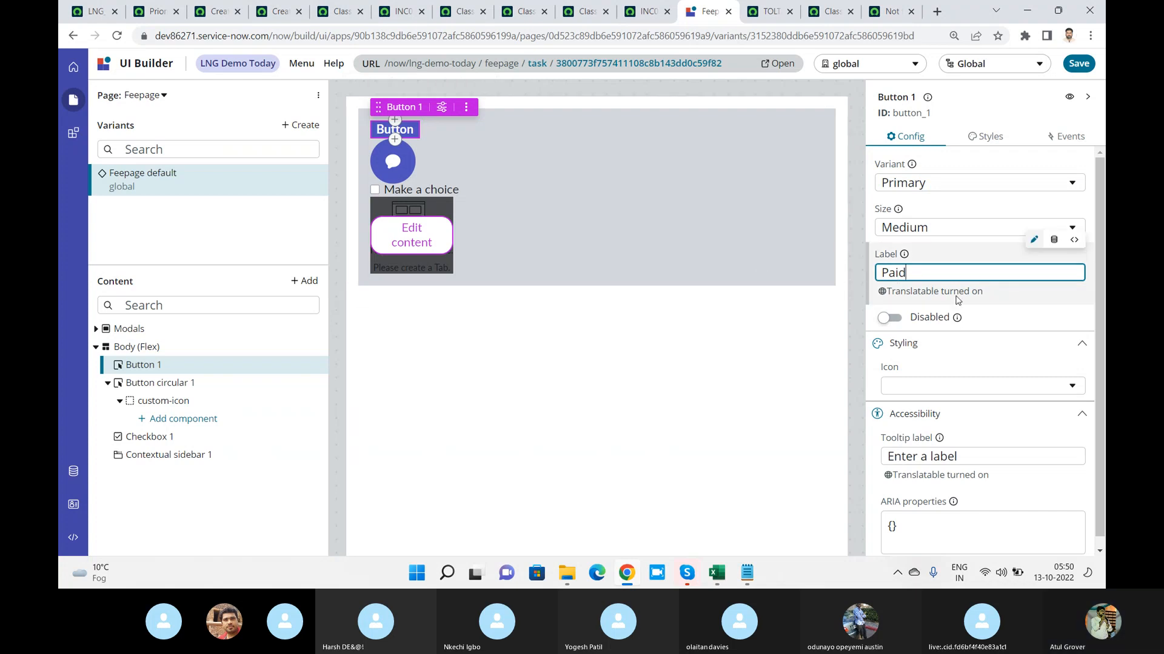
{"action": "left_click", "coordinate": [1012, 360]}
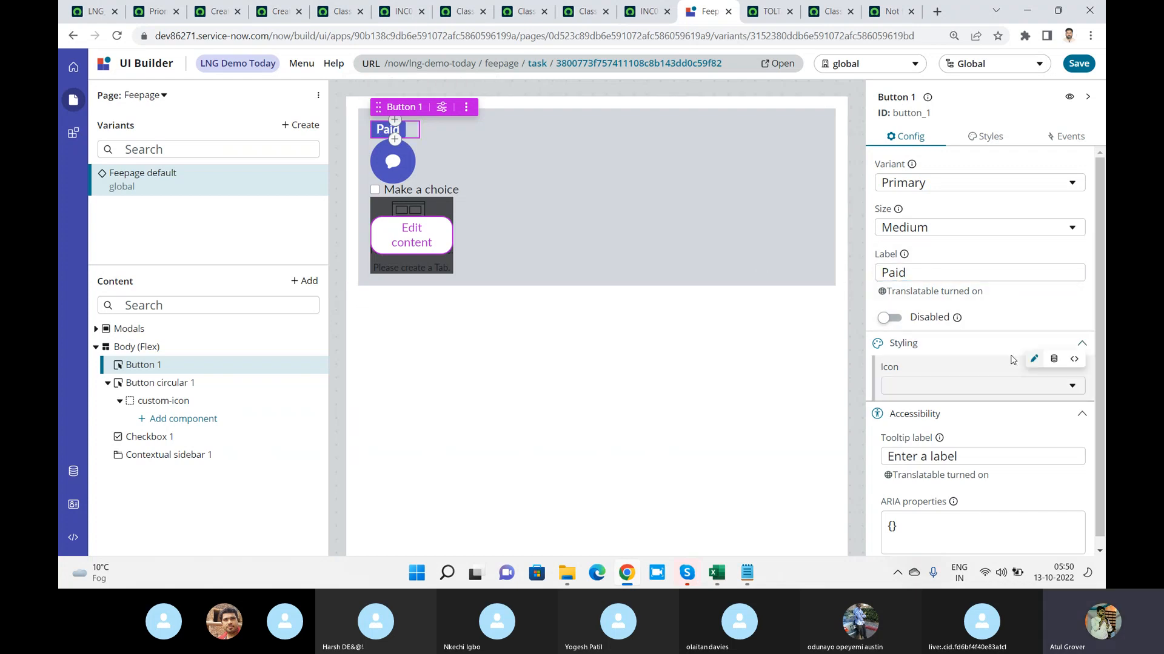
{"action": "left_click", "coordinate": [1074, 387]}
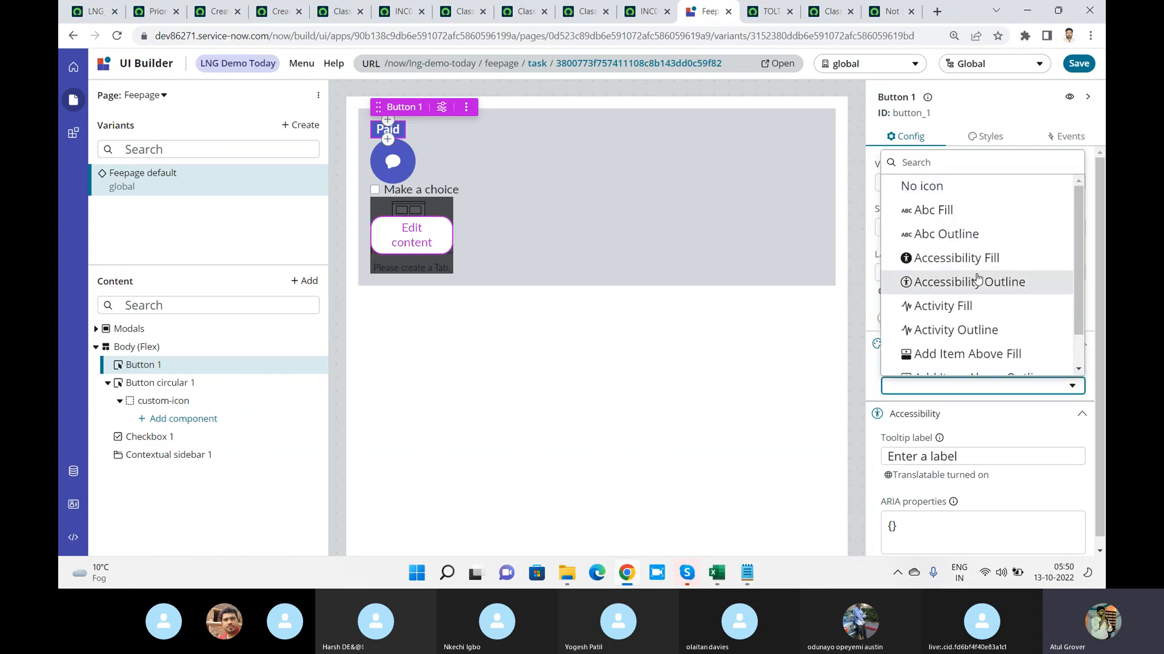
{"action": "left_click", "coordinate": [978, 279]}
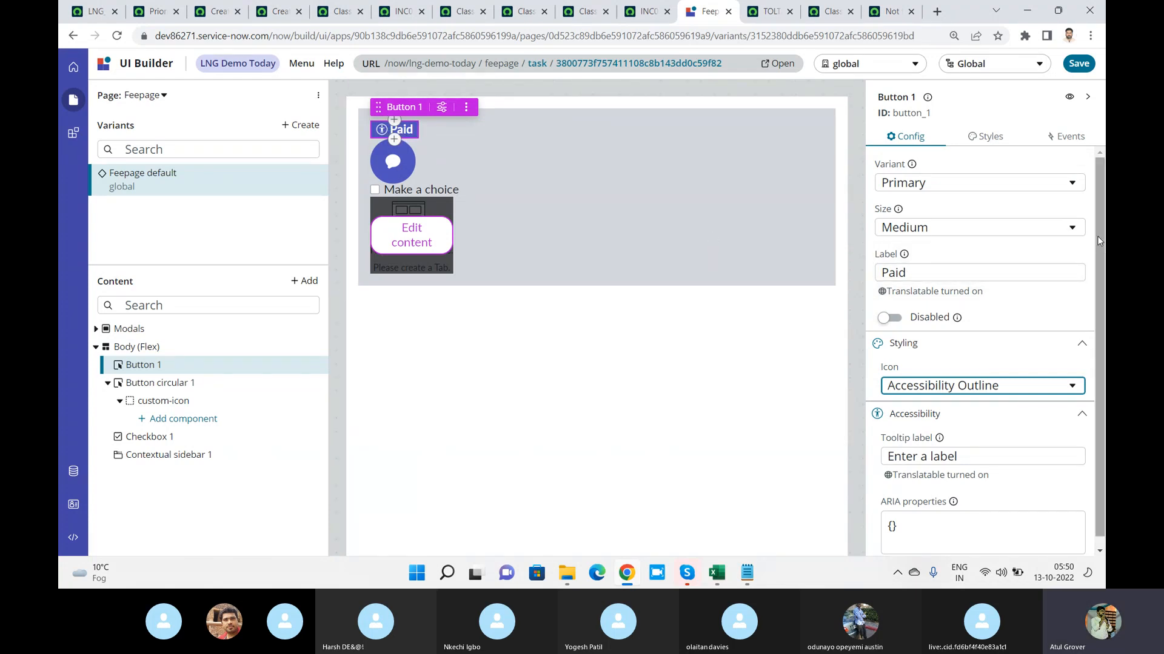
{"action": "scroll", "coordinate": [1100, 284], "scroll_direction": "down", "scroll_amount": 1}
{"action": "scroll", "coordinate": [1100, 270], "scroll_direction": "up", "scroll_amount": 1}
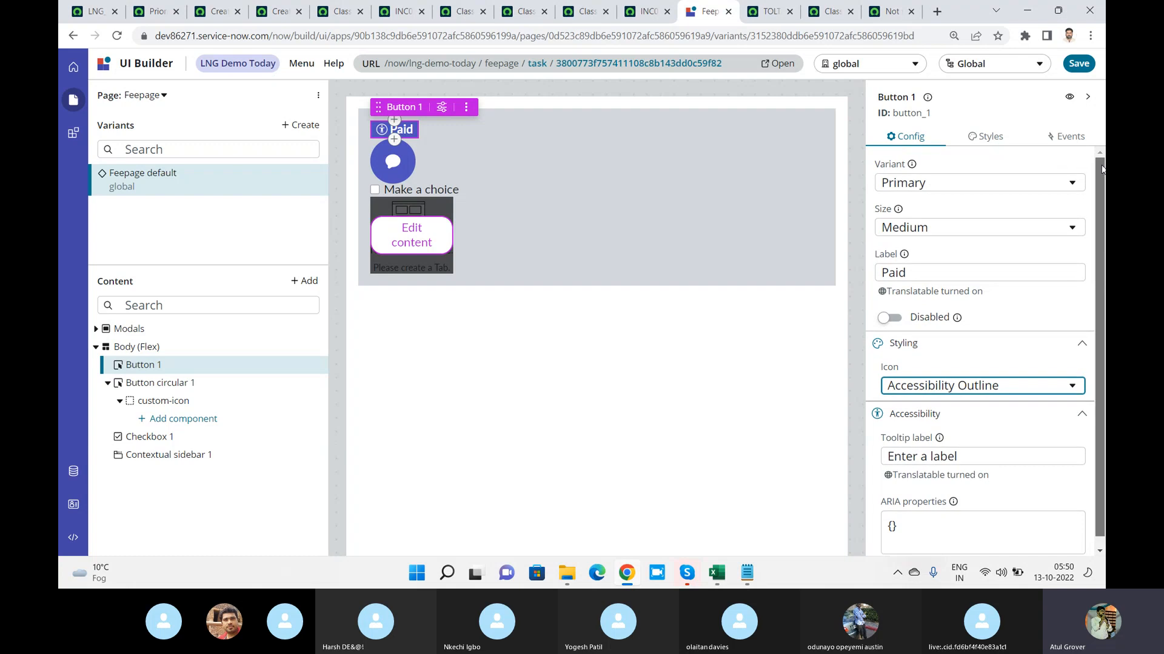
Start adding an event handler for the Paid button's Button clicked event
{"action": "left_click", "coordinate": [998, 137]}
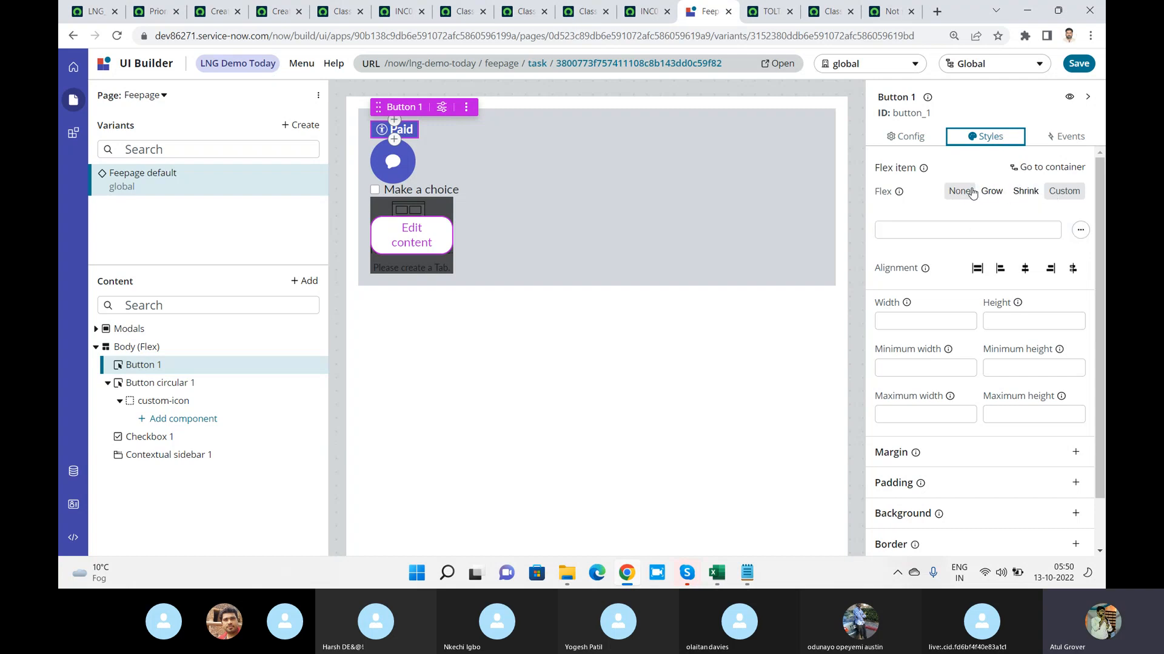
{"action": "left_click", "coordinate": [1055, 138]}
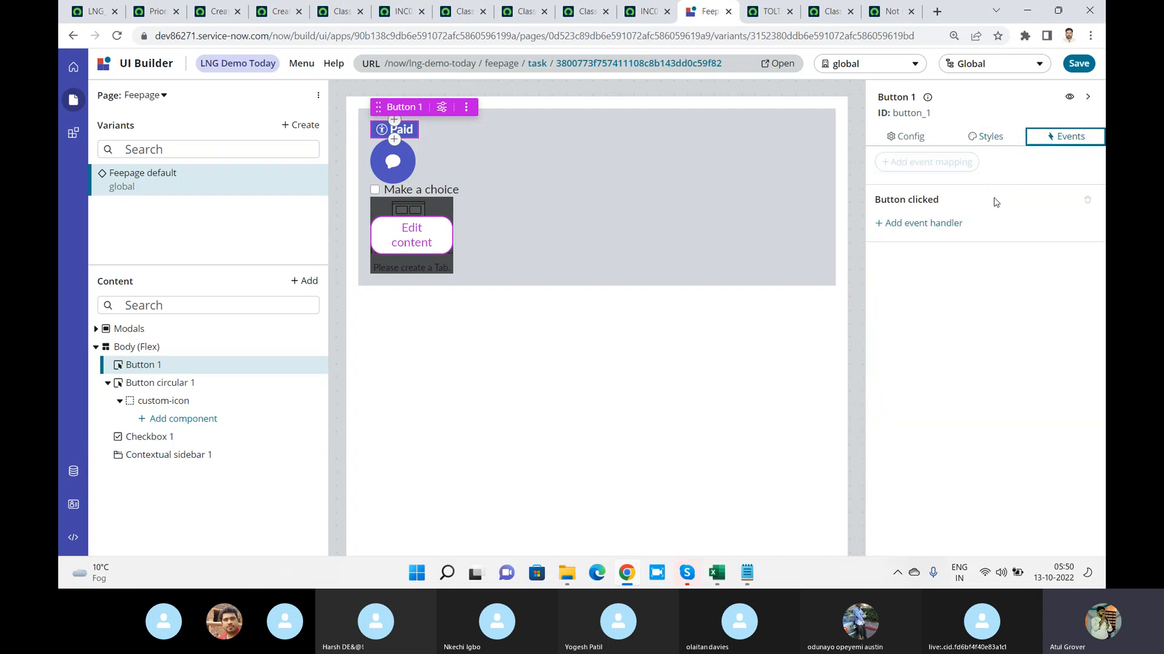
{"action": "left_click", "coordinate": [945, 232]}
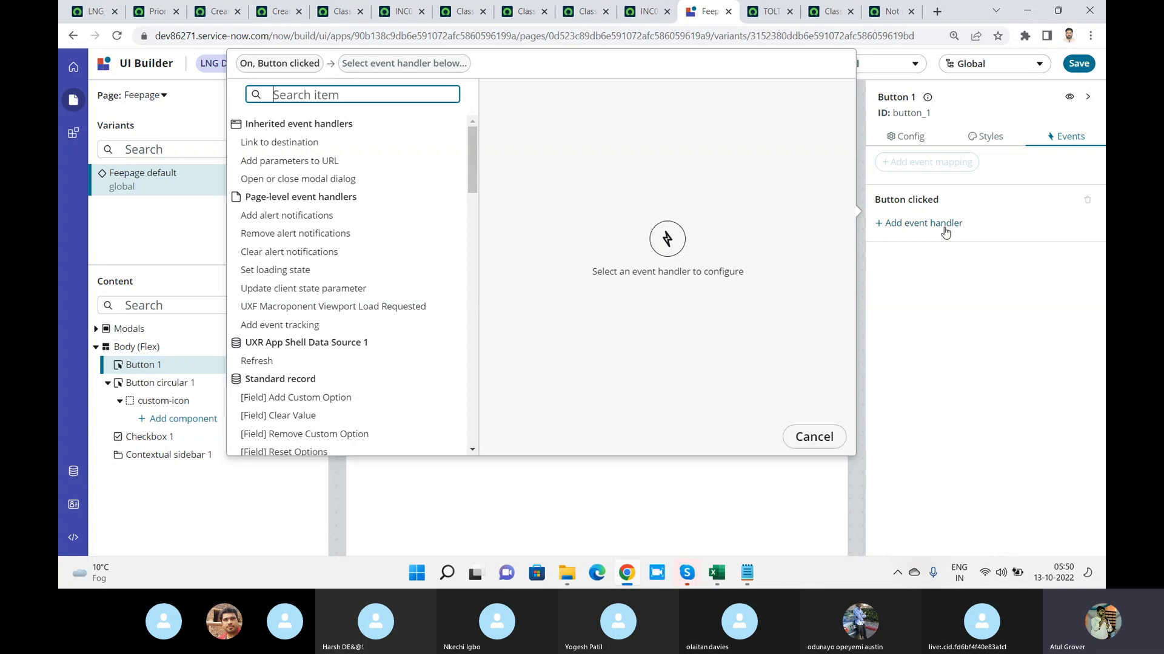
Try the Add alert notifications handler for the button's click event and inspect the JSON types for its items
{"action": "type", "text": "alert"}
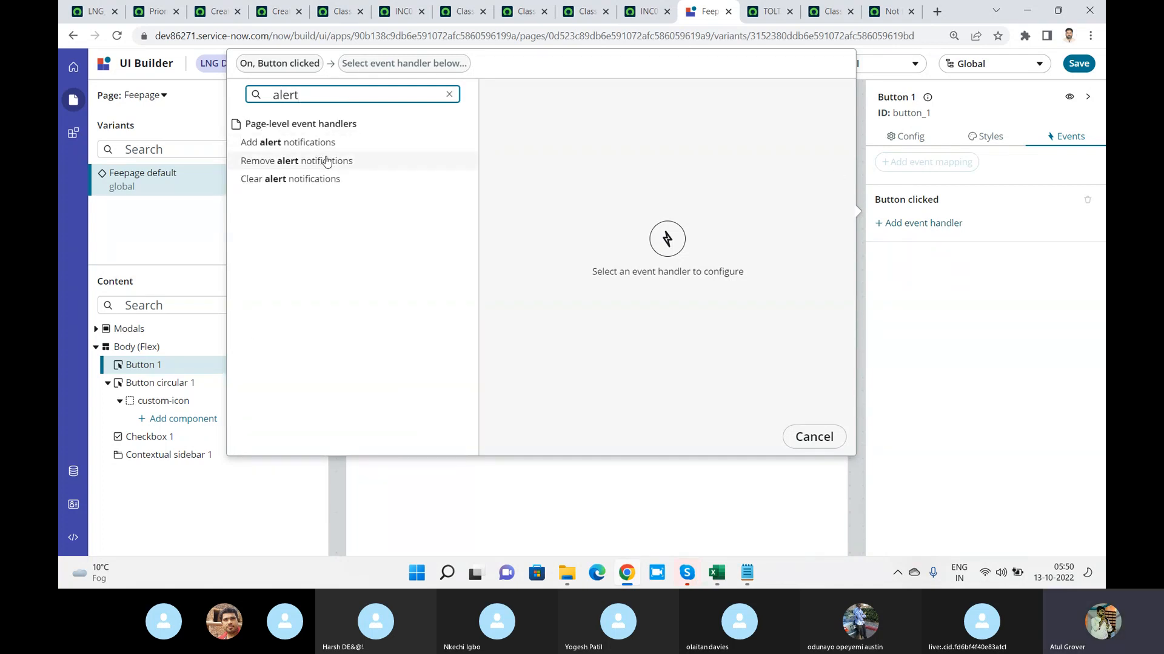
{"action": "left_click", "coordinate": [311, 145]}
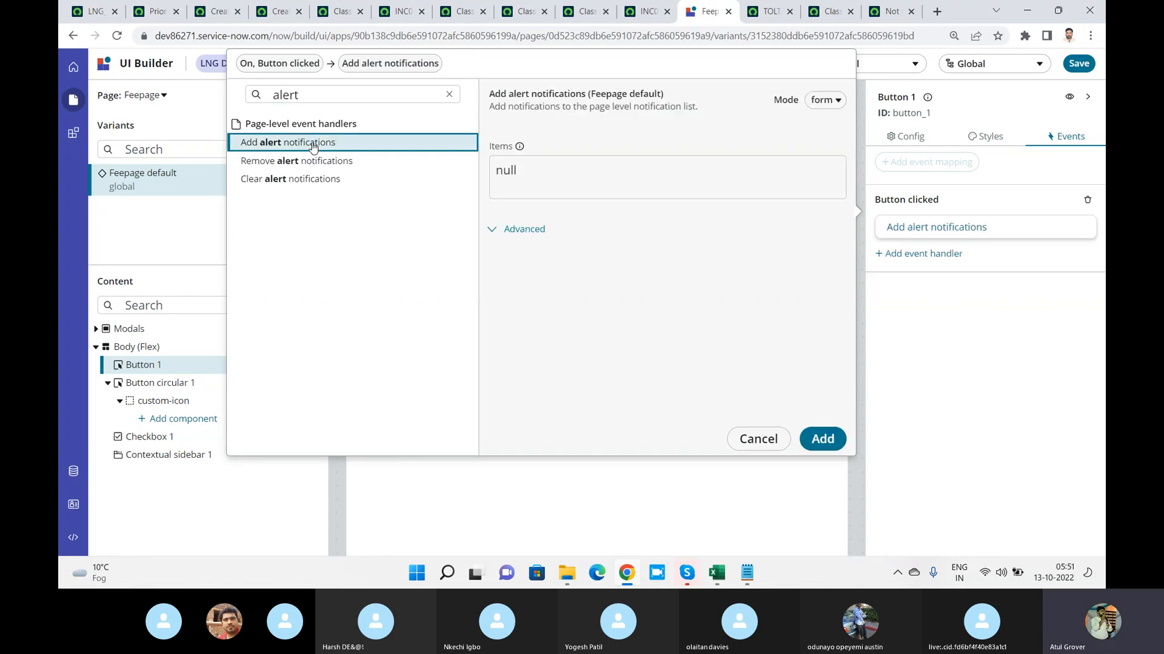
{"action": "left_click", "coordinate": [537, 173]}
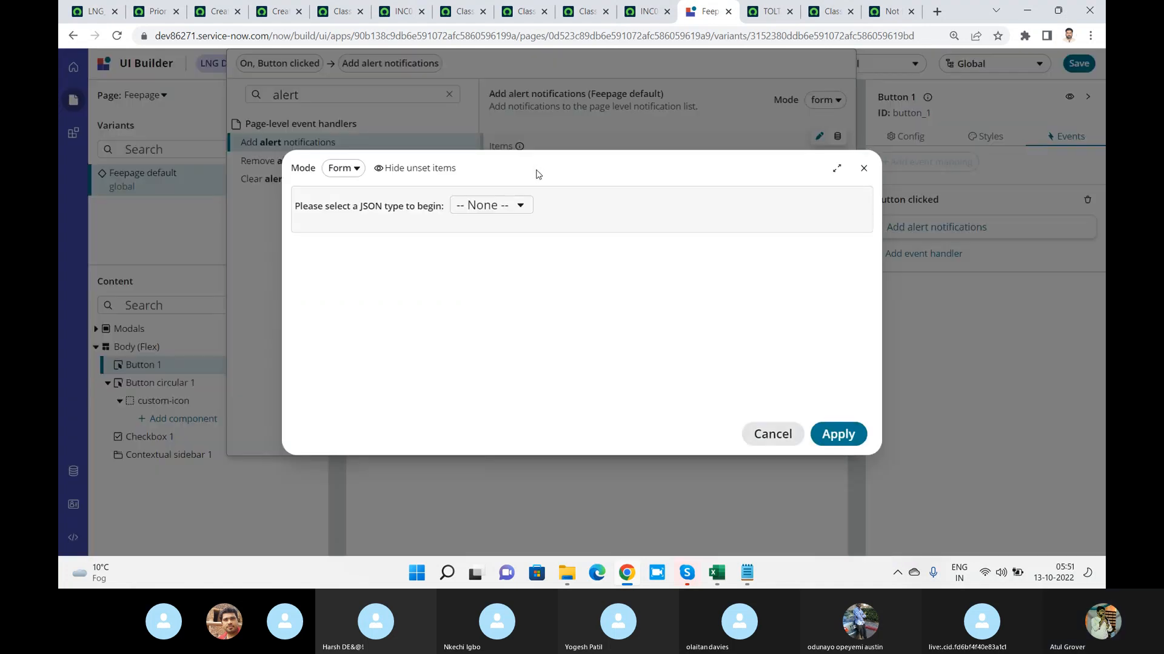
{"action": "left_click", "coordinate": [520, 206]}
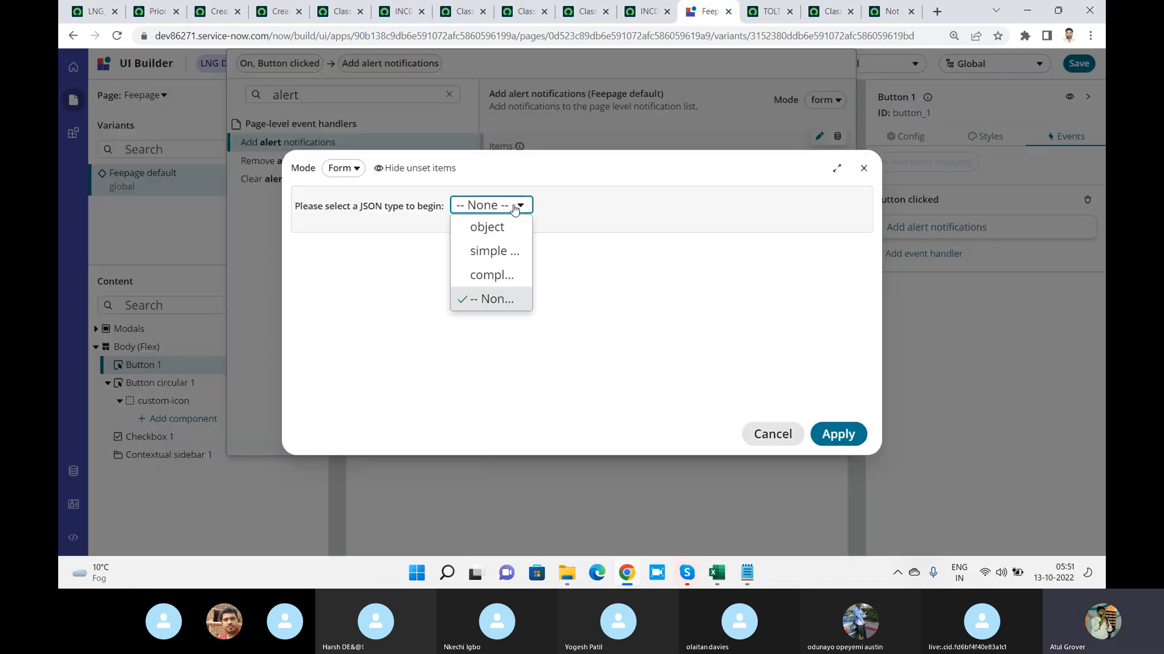
{"action": "left_click", "coordinate": [863, 168]}
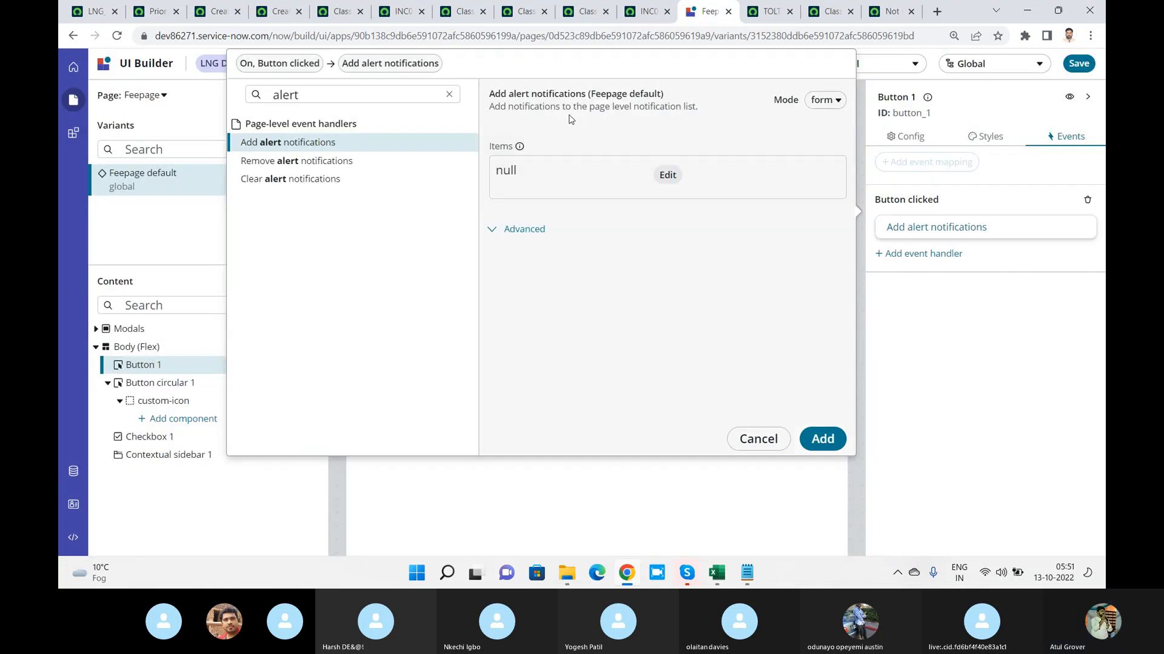
Search the event handlers for "erro" and select [Message] Add Error Message
{"action": "left_click", "coordinate": [331, 102]}
{"action": "key", "text": "ctrl+a"}
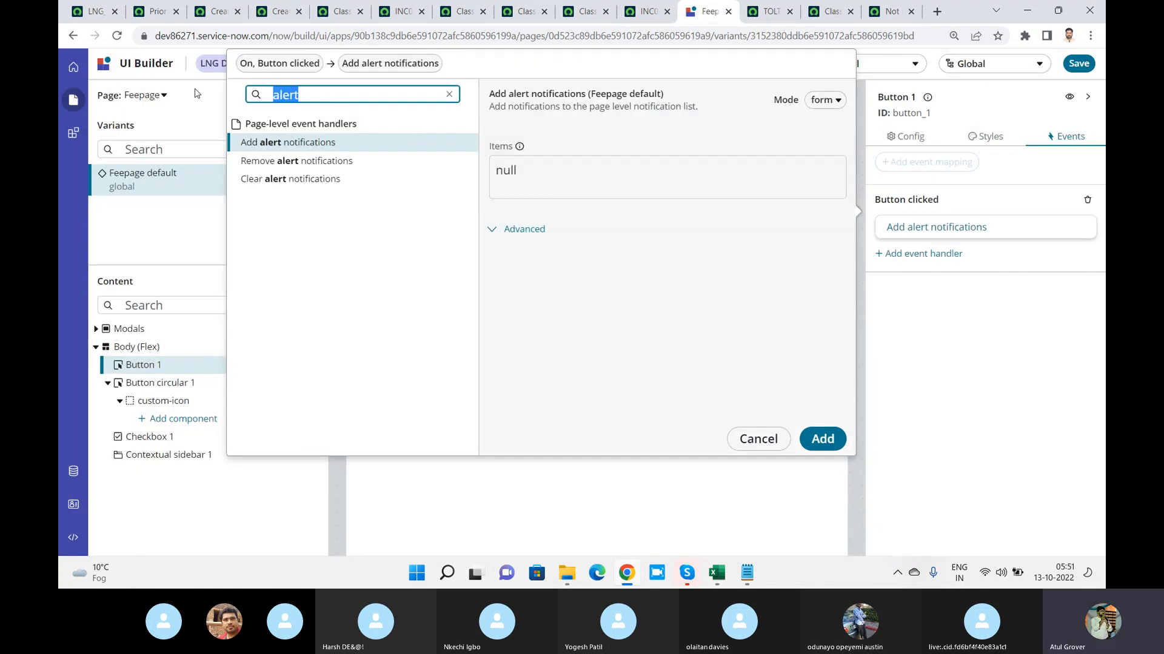
{"action": "type", "text": "erro"}
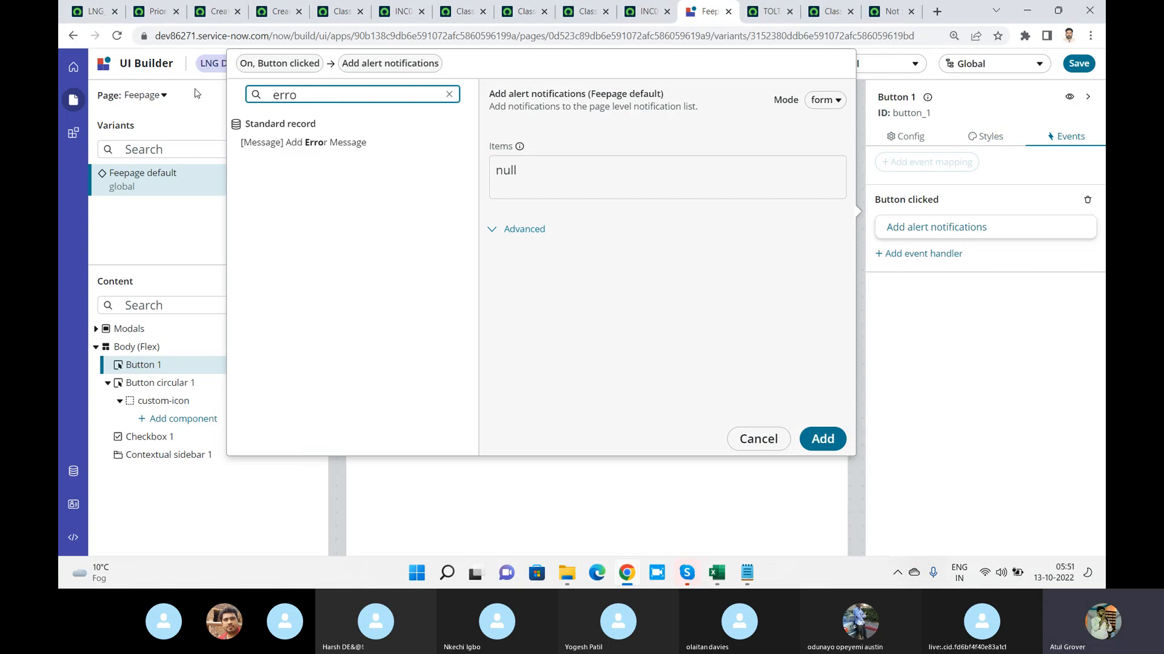
{"action": "left_click", "coordinate": [315, 147]}
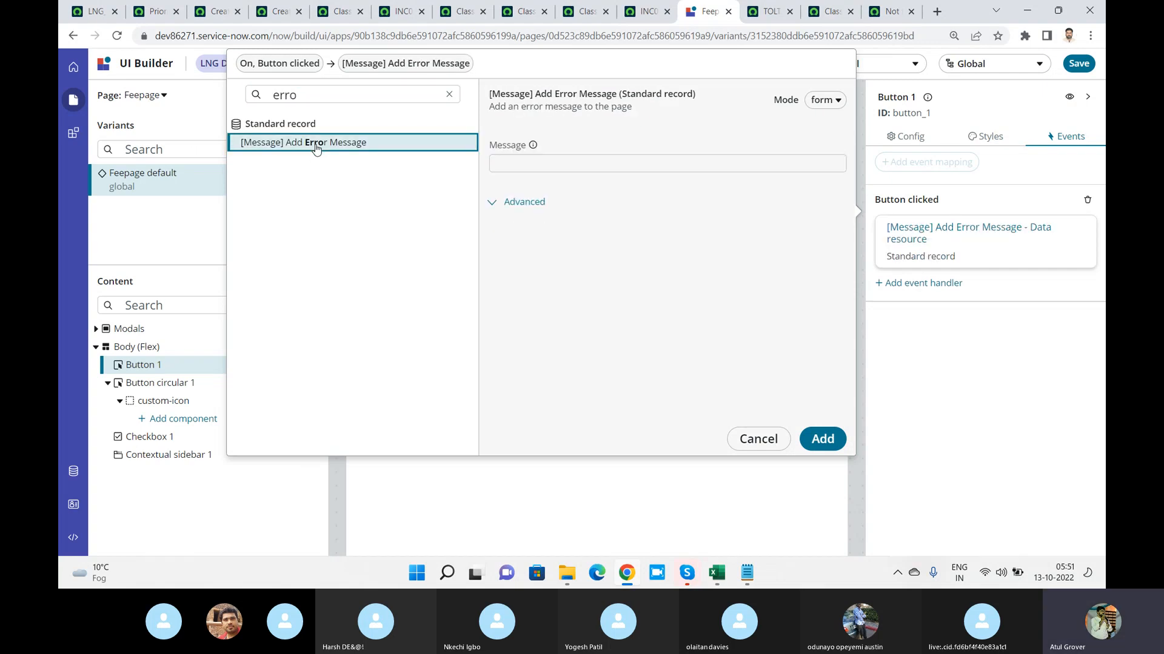
Set the error message to "Sorry not allowed in this section" and add the handler to the button's click event
{"action": "left_click", "coordinate": [534, 163]}
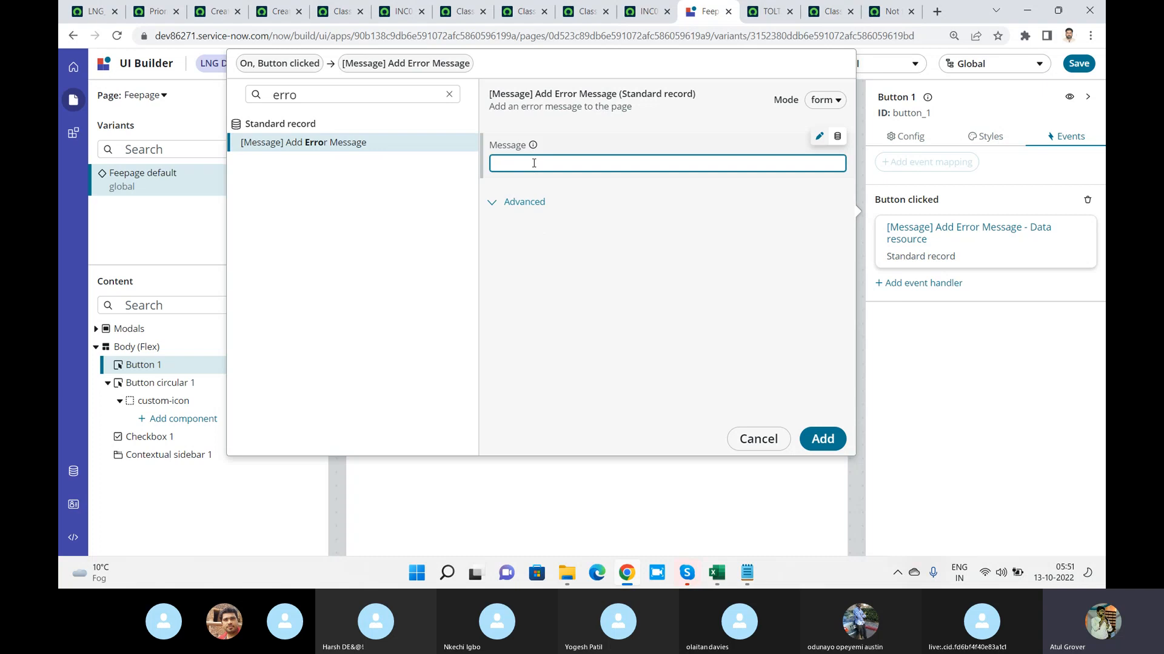
{"action": "type", "text": "Sorry not allowed in"}
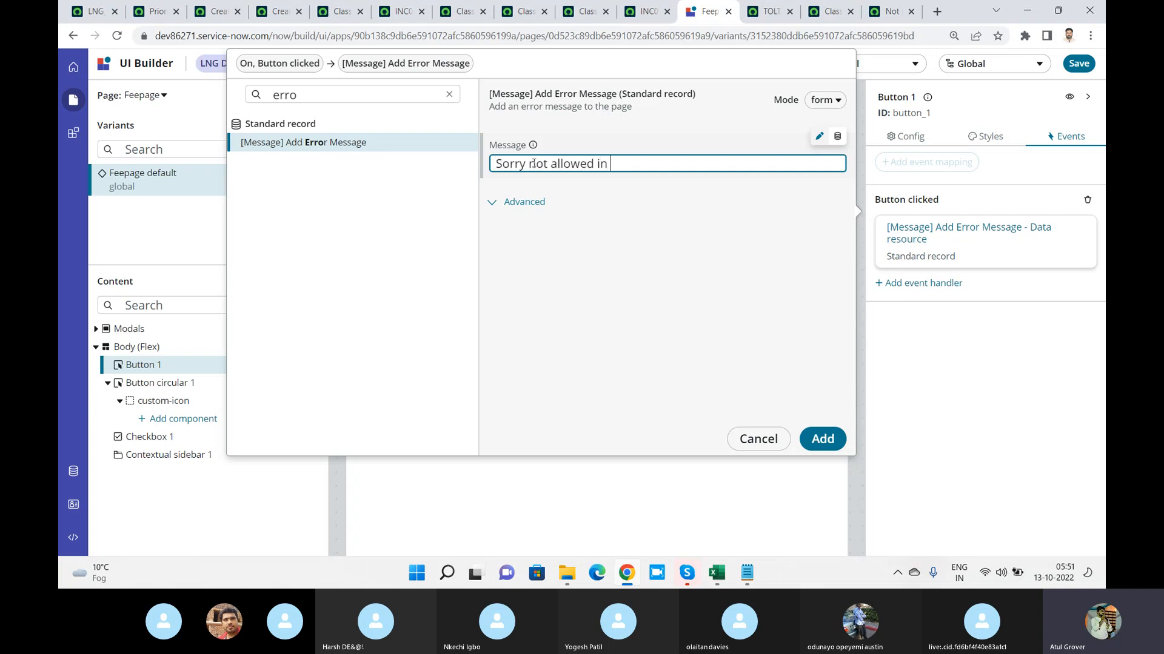
{"action": "type", "text": " this section"}
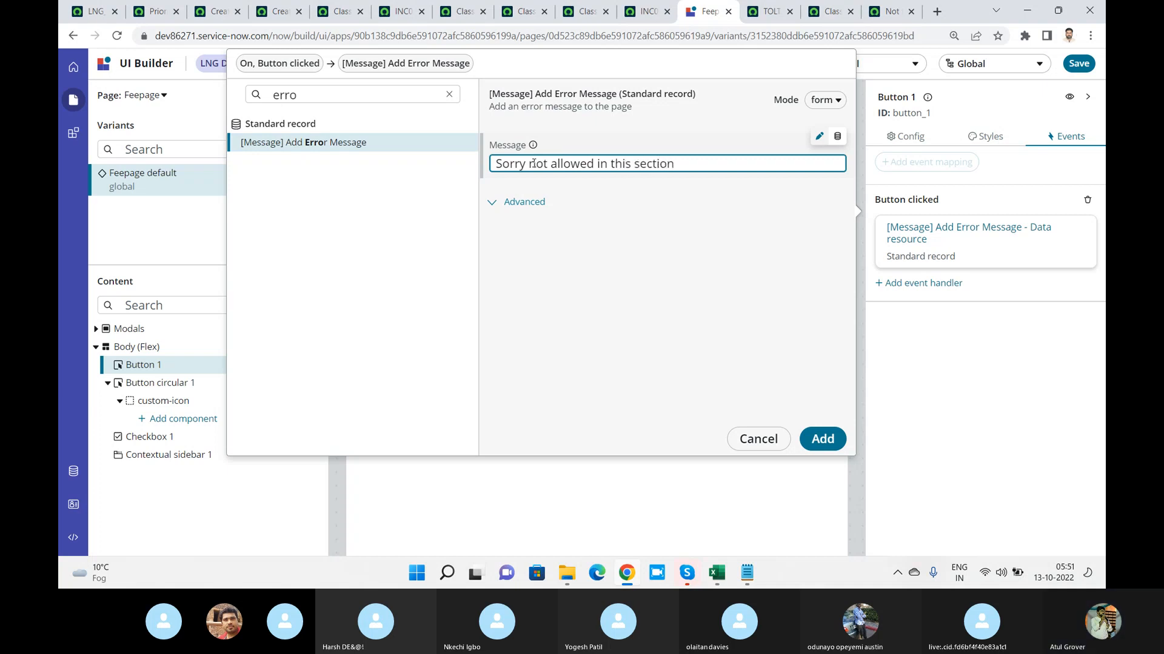
{"action": "left_click", "coordinate": [822, 440]}
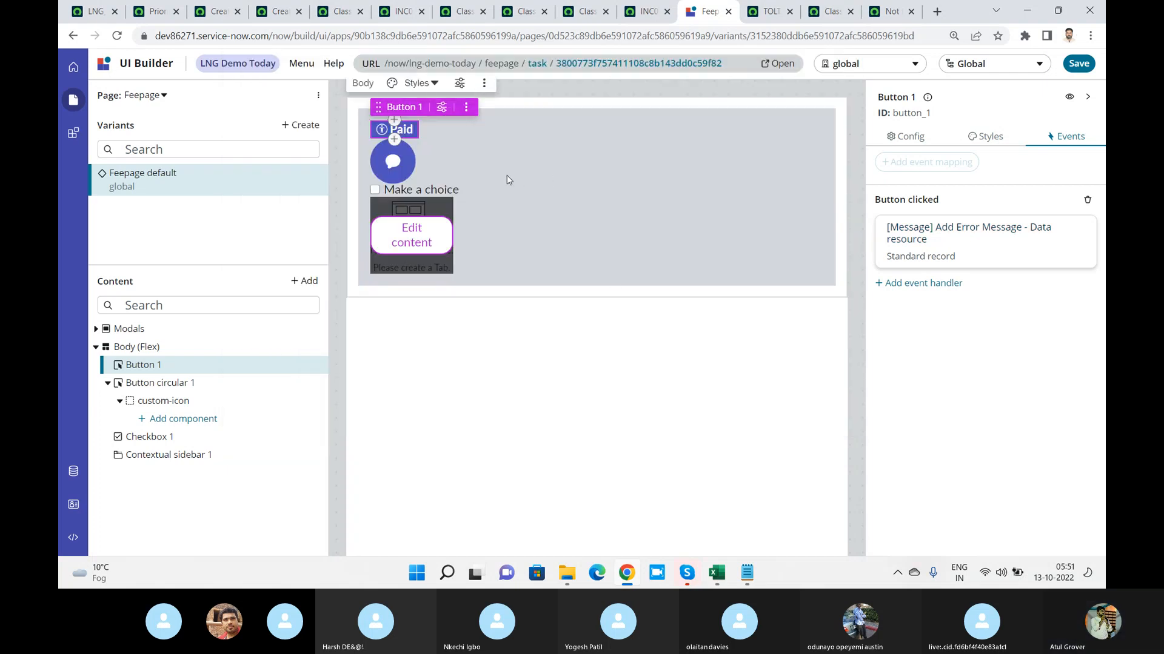
Save the Feepage, open its live version and test the Paid button's error message
{"action": "left_click", "coordinate": [1076, 64]}
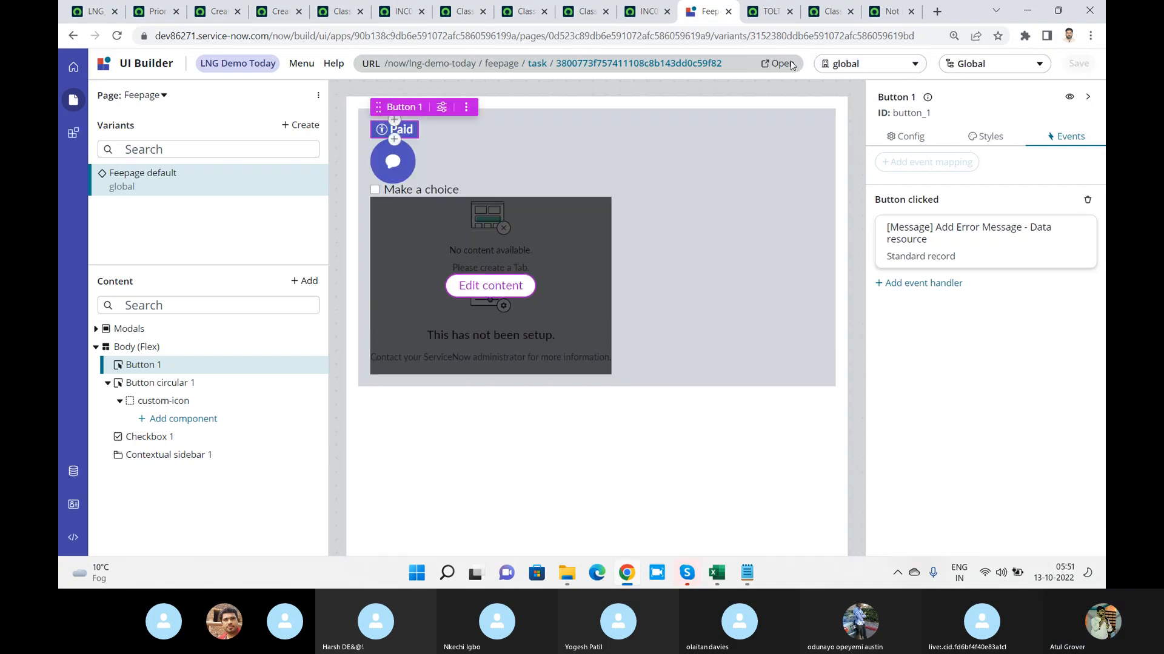
{"action": "left_click", "coordinate": [788, 65]}
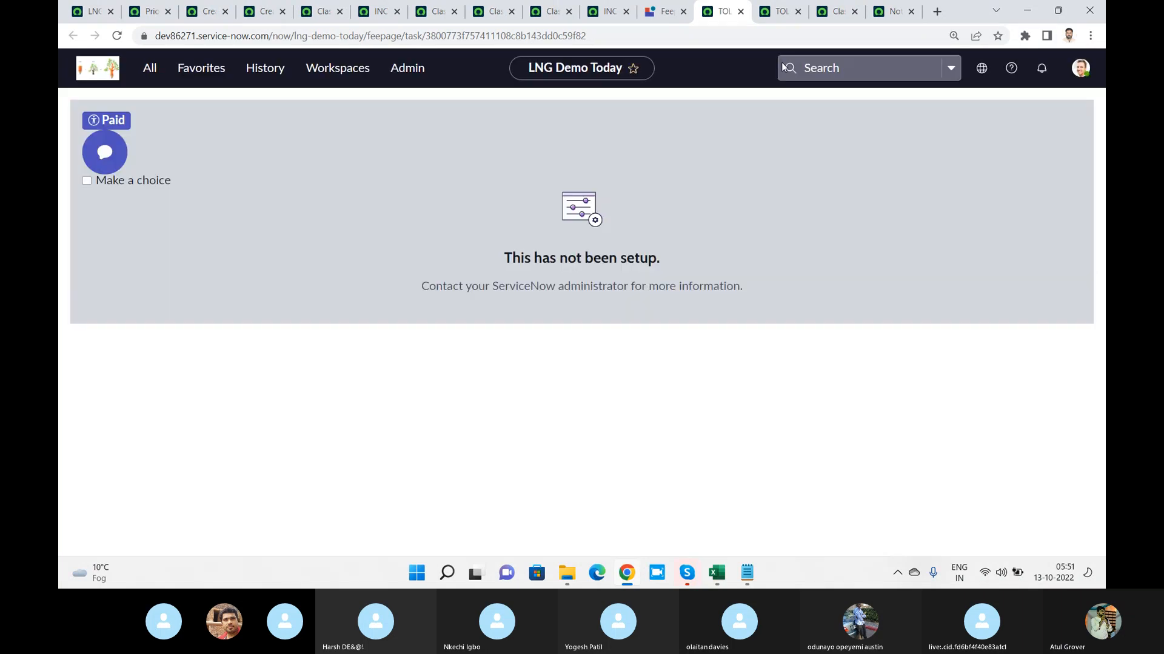
{"action": "left_click", "coordinate": [113, 122]}
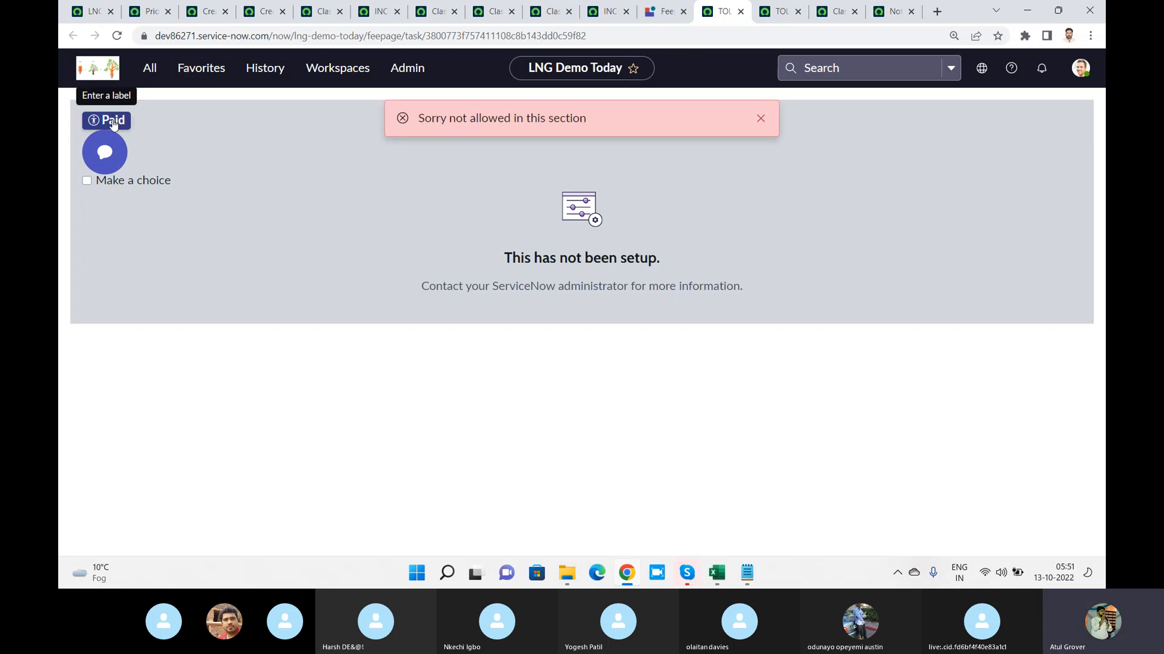
{"action": "left_click_drag", "start_coordinate": [418, 121], "coordinate": [606, 133]}
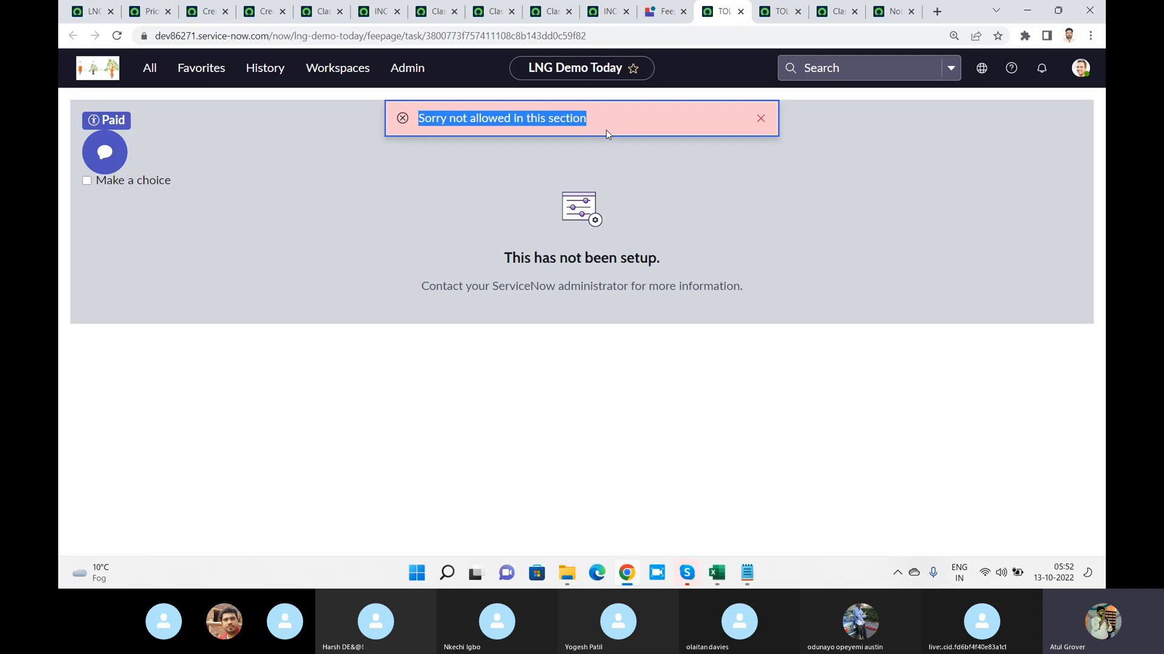
Refresh the Priority Data Lookups page in the other browser tab and check the list of available workspaces
{"action": "left_click", "coordinate": [667, 12]}
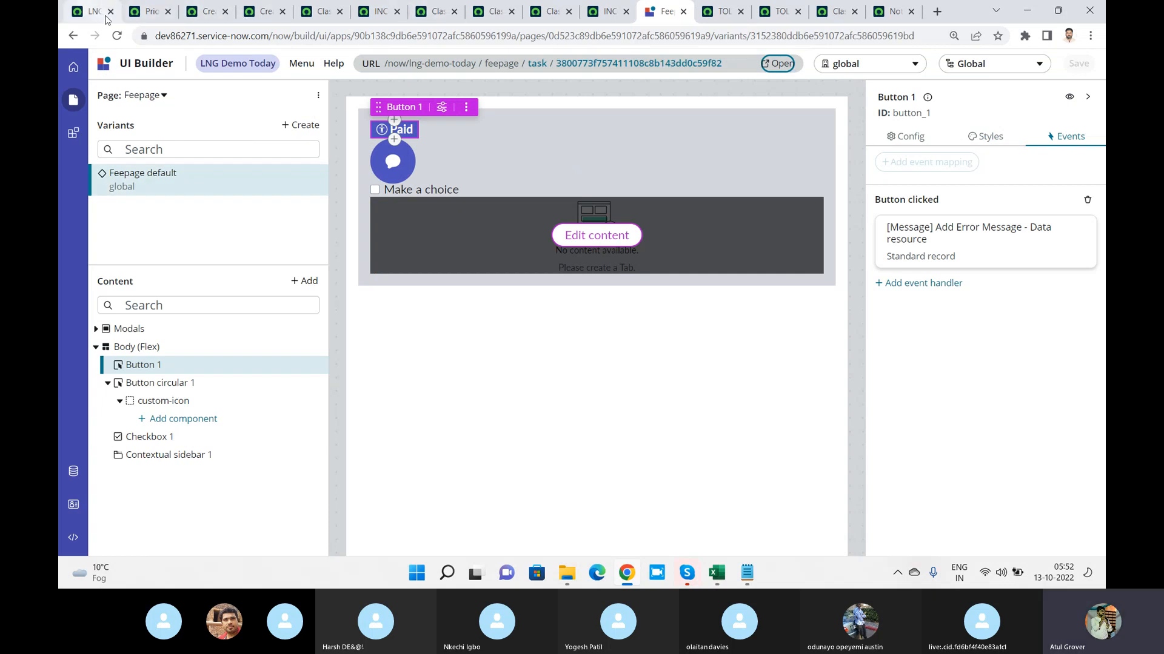
{"action": "left_click", "coordinate": [148, 11]}
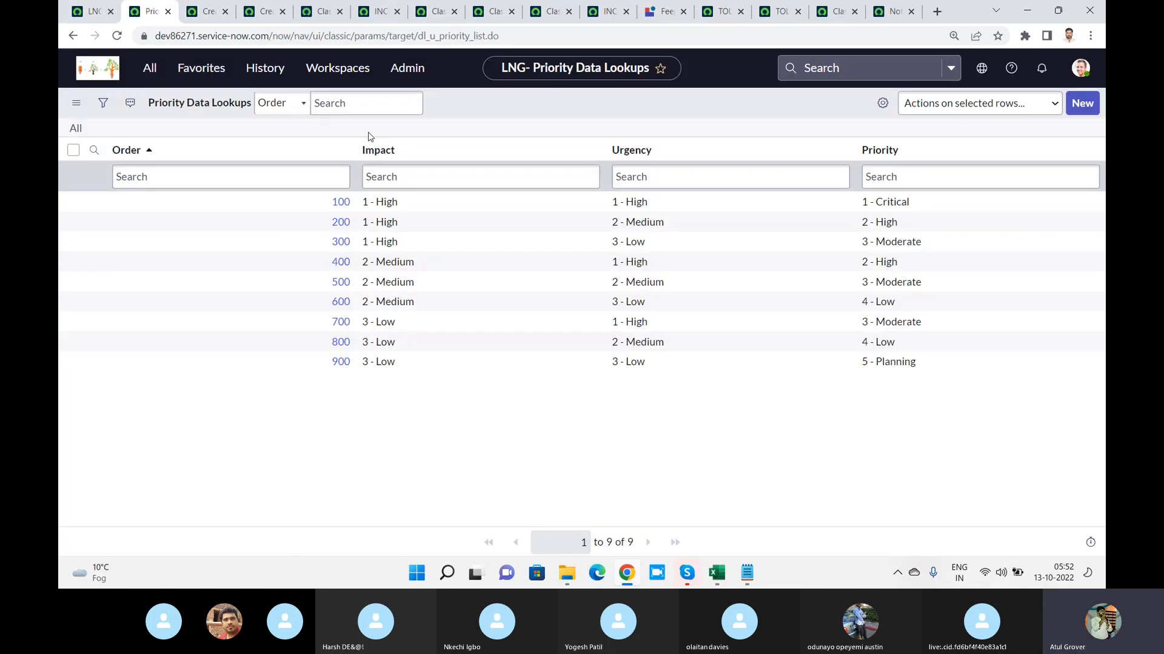
{"action": "left_click", "coordinate": [338, 69]}
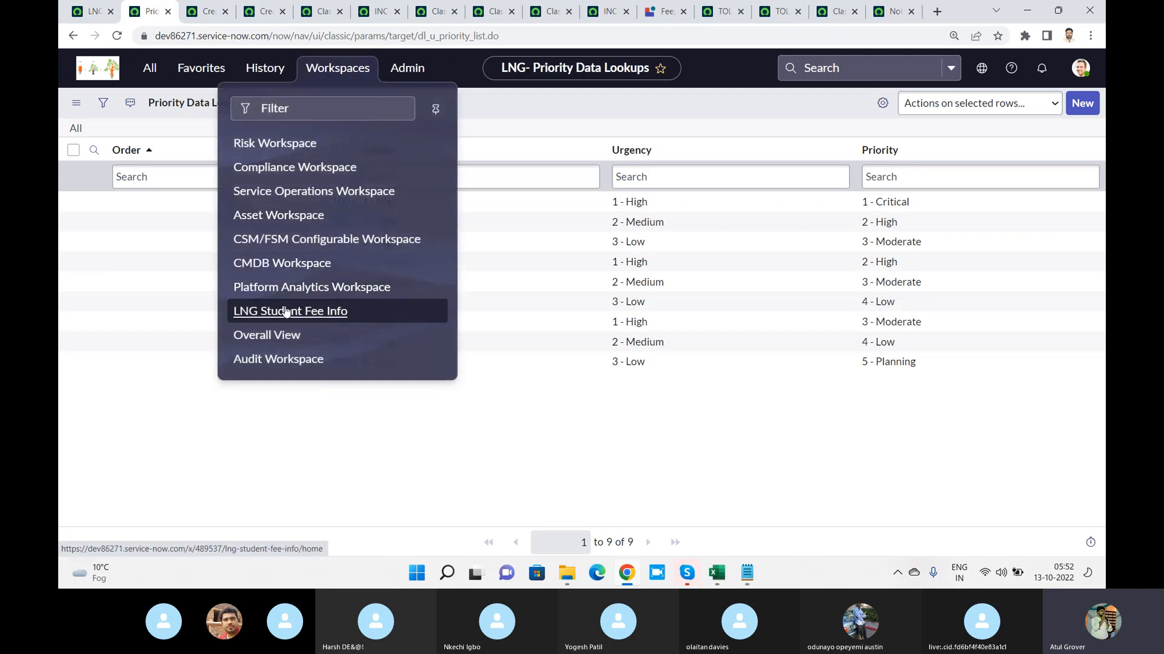
{"action": "left_click", "coordinate": [316, 321]}
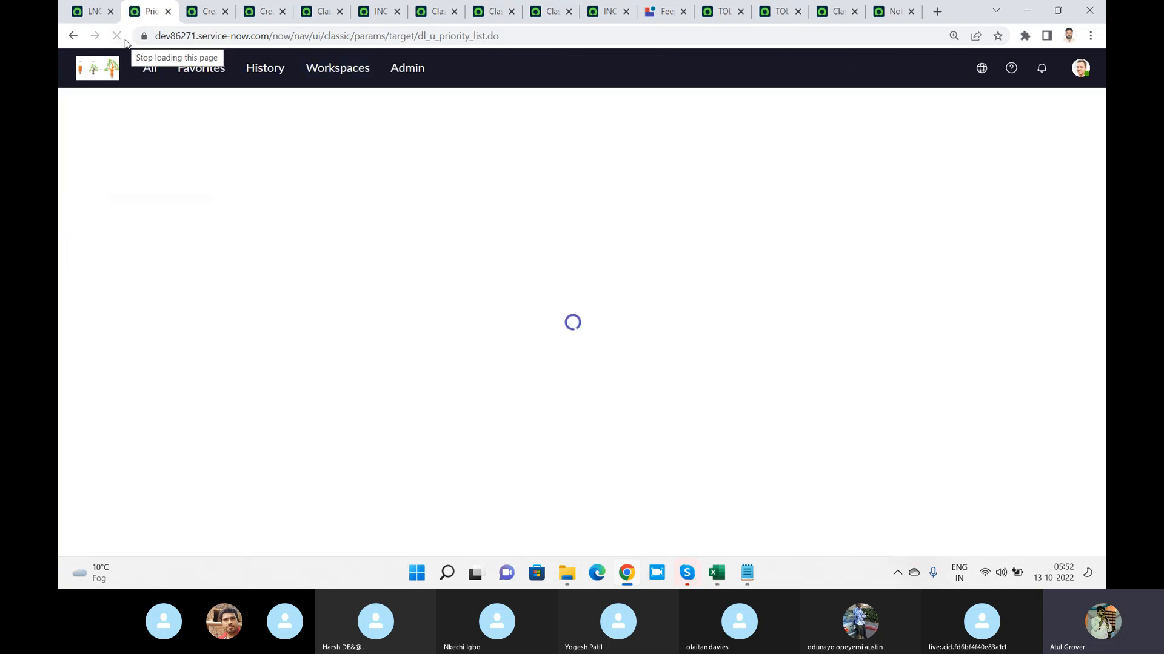
{"action": "left_click", "coordinate": [341, 70]}
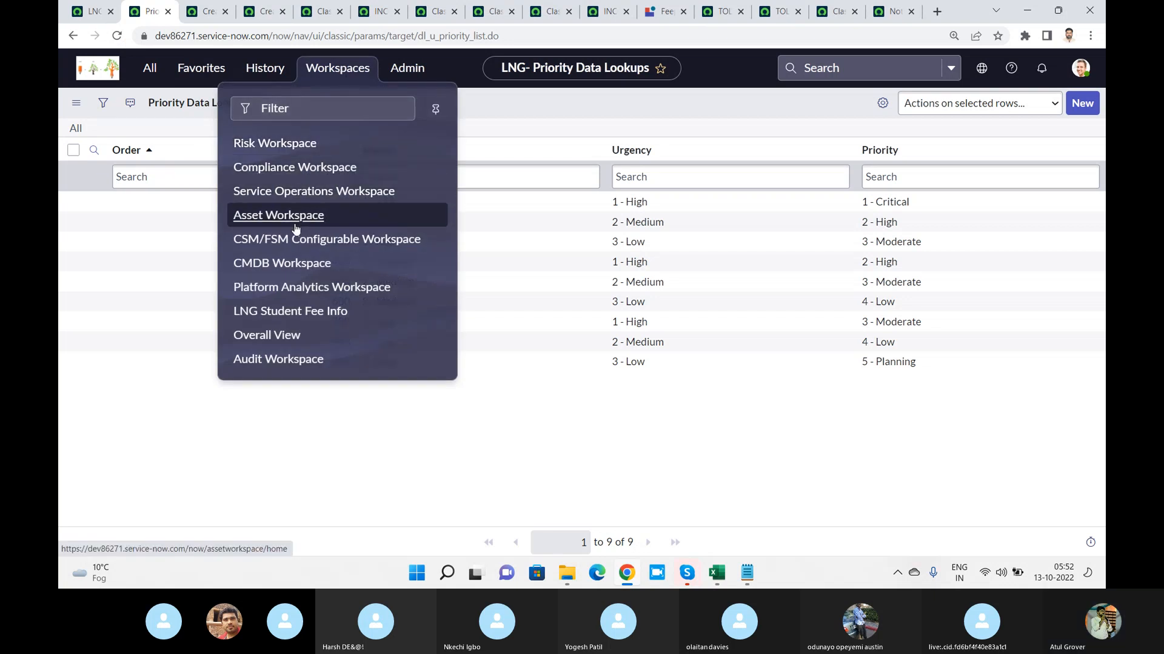
Return to UI Builder, look over the components and page options, and go back to the My experiences list
{"action": "left_click", "coordinate": [650, 13]}
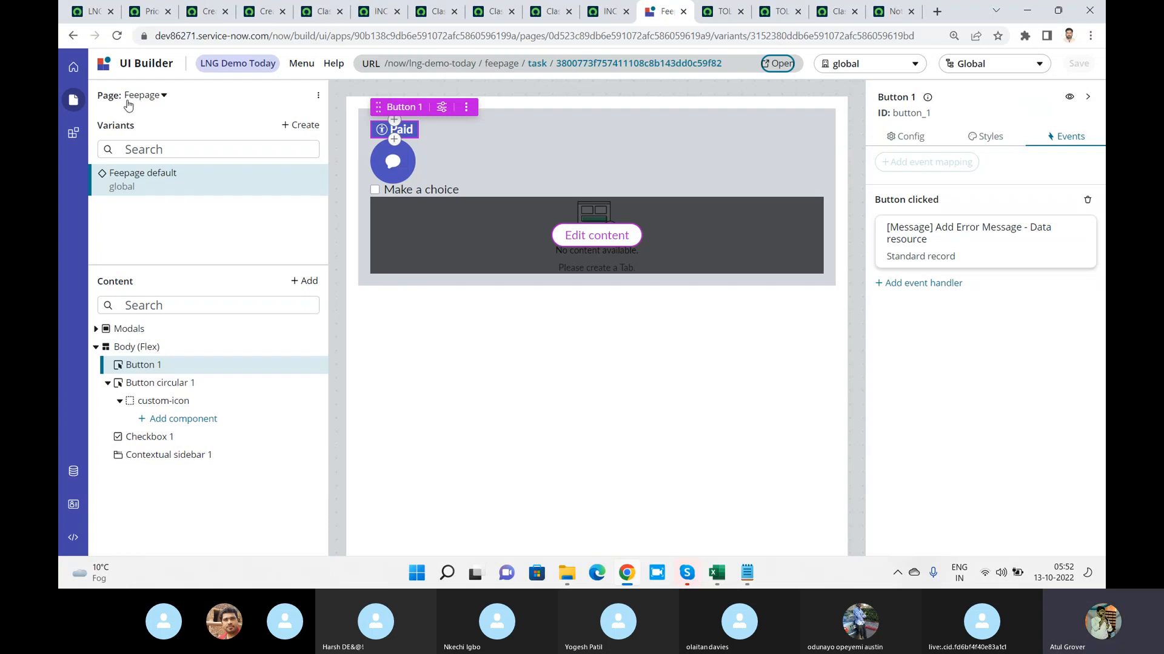
{"action": "left_click", "coordinate": [73, 135]}
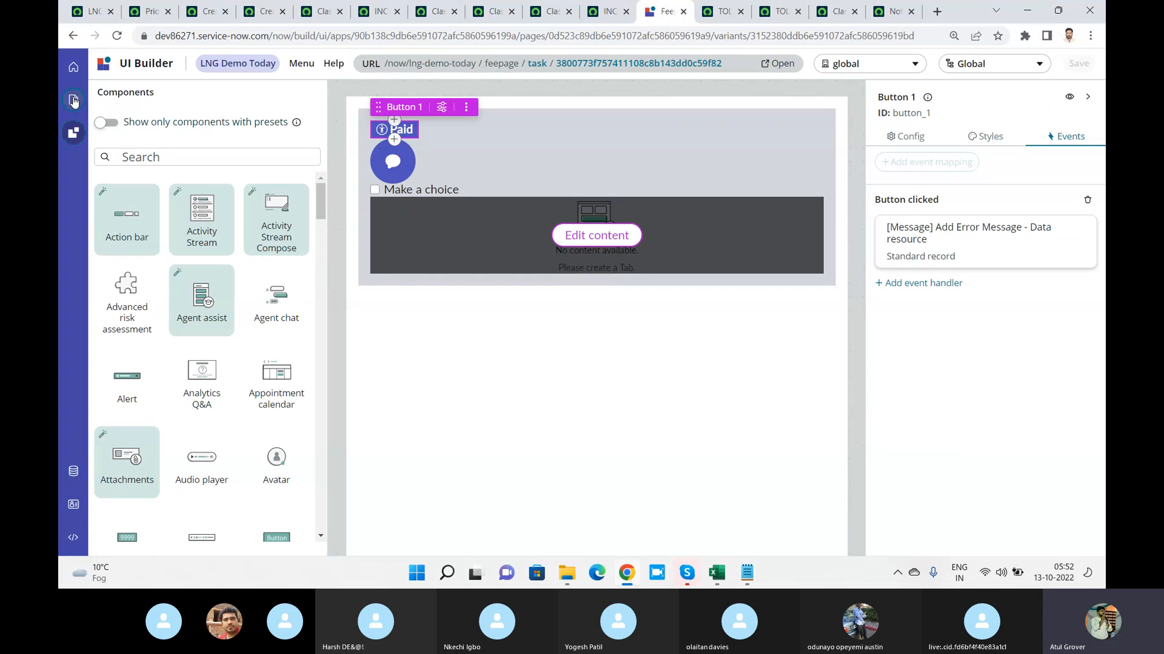
{"action": "left_click", "coordinate": [74, 100]}
{"action": "left_click", "coordinate": [319, 95]}
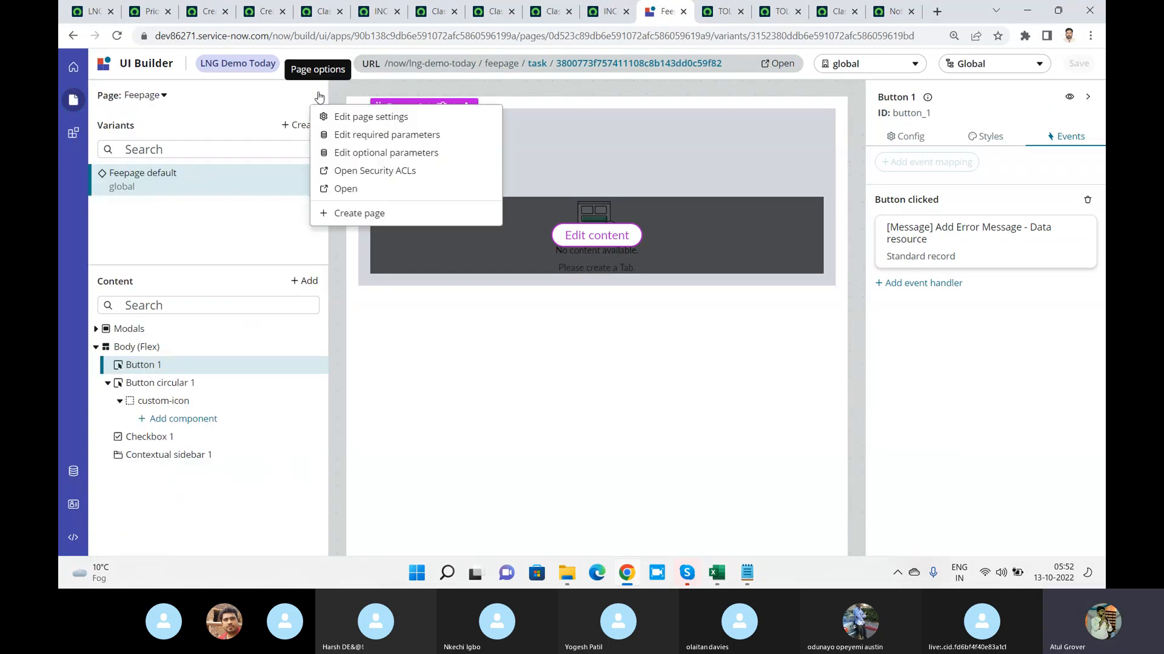
{"action": "left_click", "coordinate": [164, 96]}
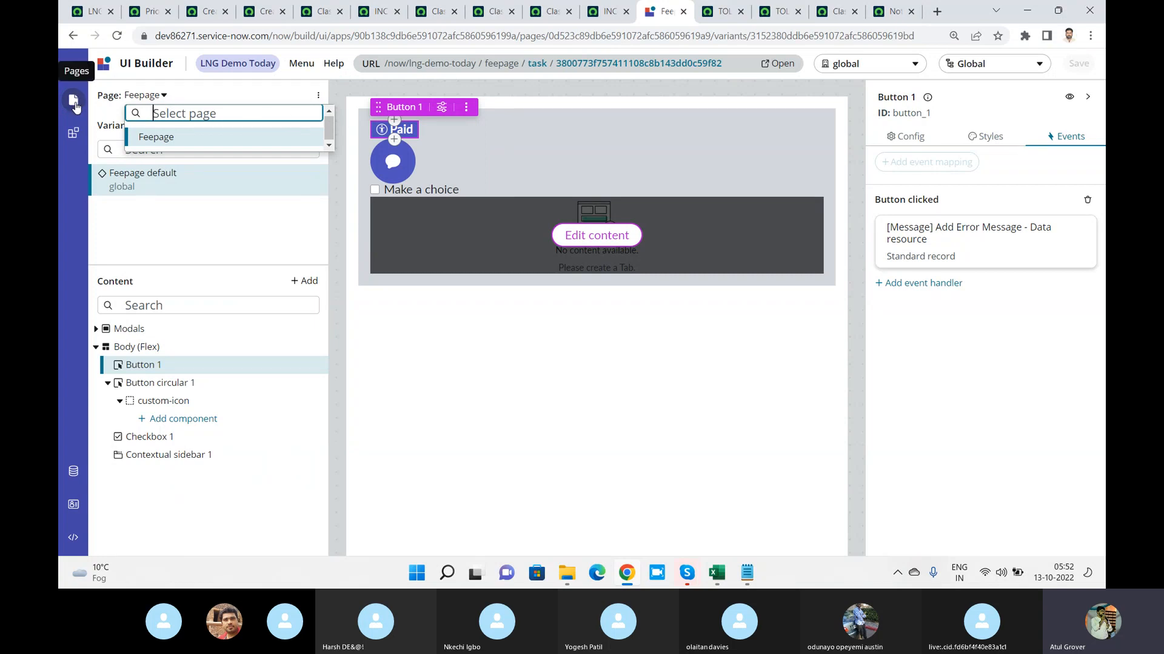
{"action": "left_click", "coordinate": [76, 72]}
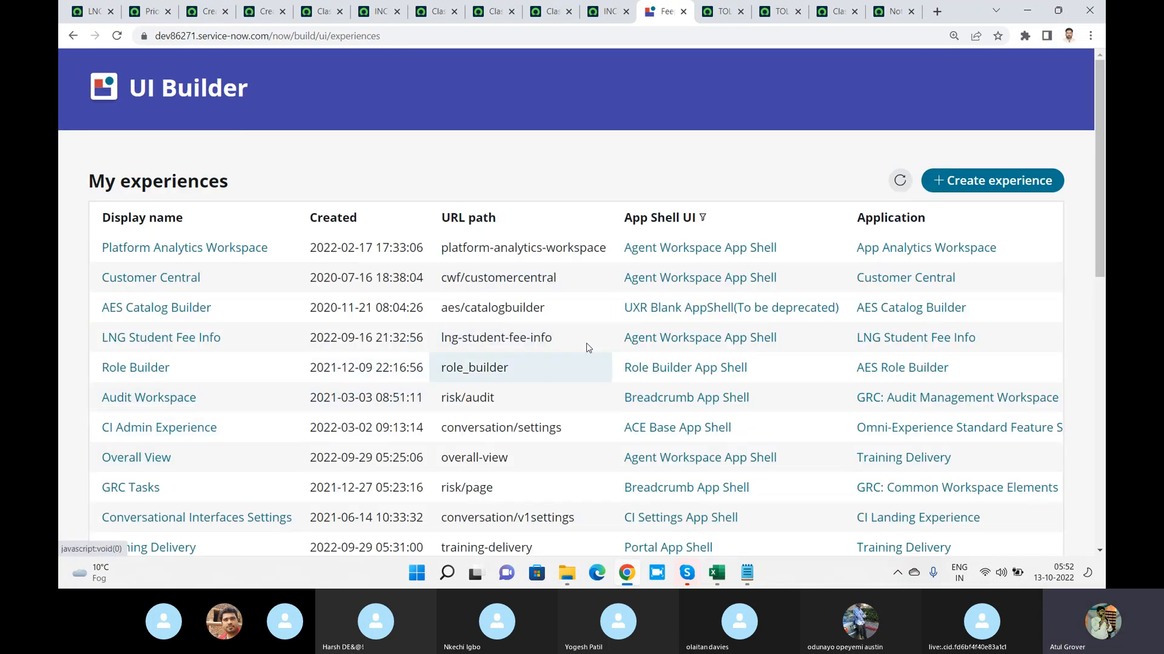
Look through the My experiences list and find entries containing "lng"
{"action": "left_click_drag", "start_coordinate": [1097, 229], "coordinate": [1101, 328]}
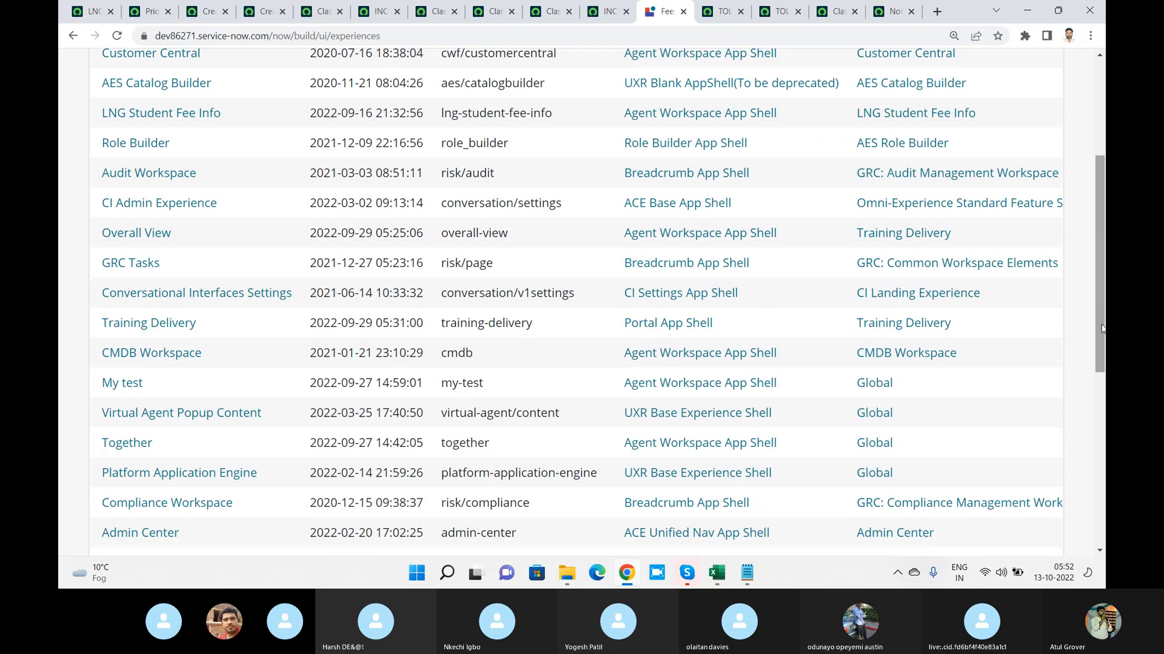
{"action": "key", "text": "ctrl+f"}
{"action": "type", "text": "lng"}
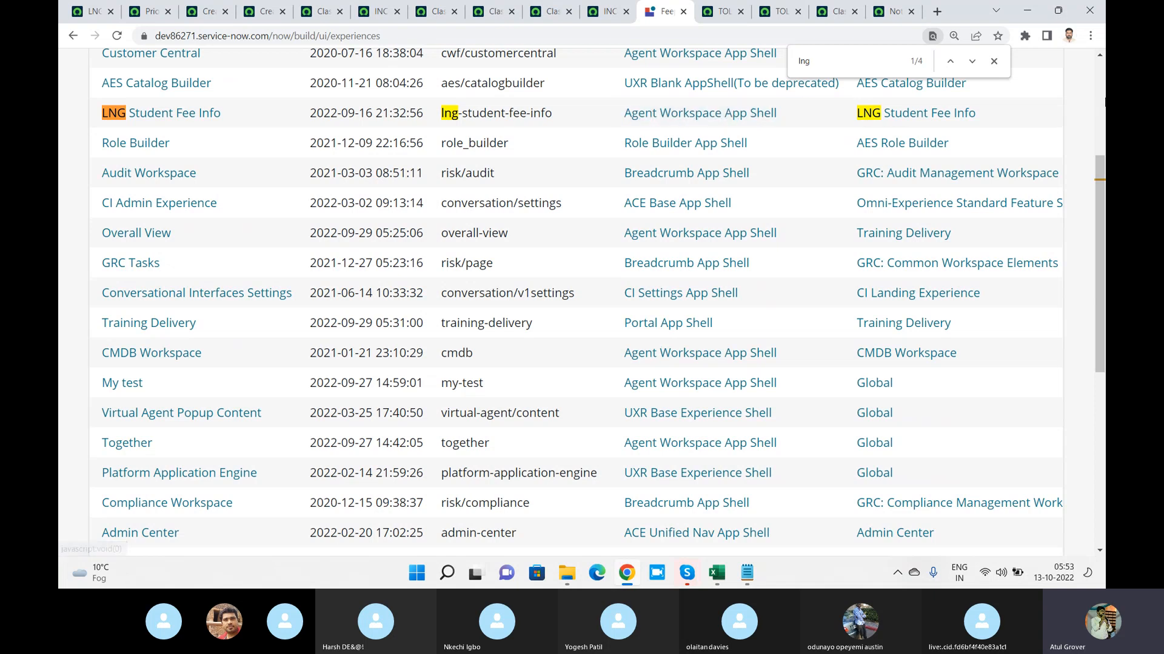
{"action": "scroll", "coordinate": [1000, 163], "scroll_direction": "up", "scroll_amount": 4}
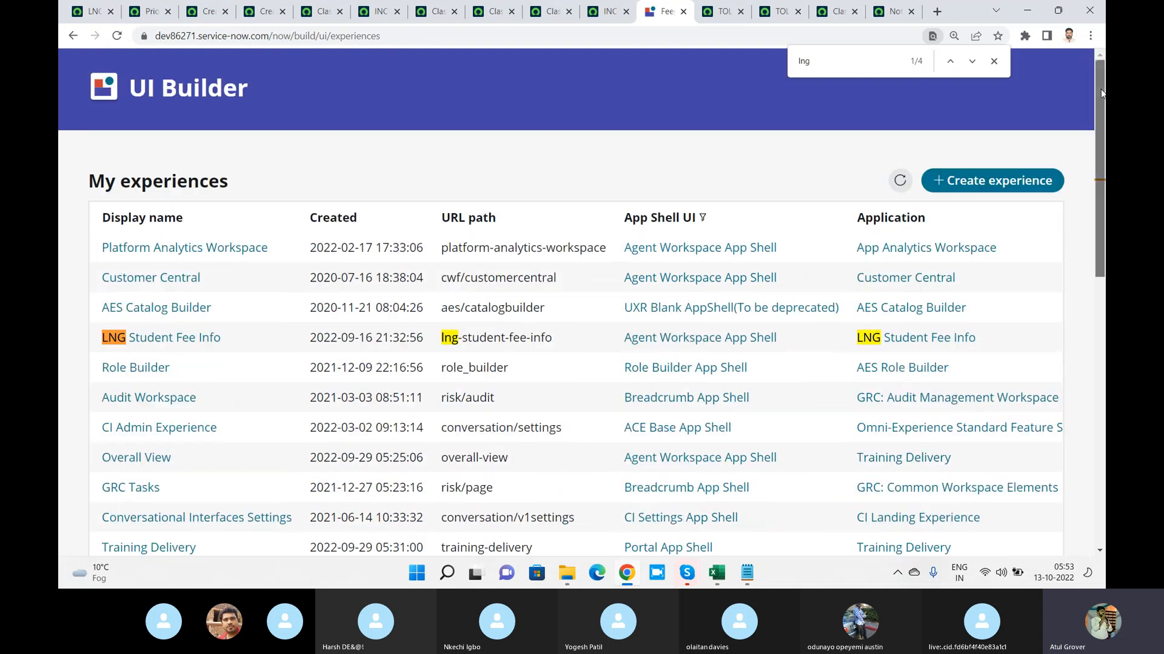
Create an experience named Feepaid with the Agent Workspace App Shell and URL path feepaid, and open it for editing
{"action": "left_click", "coordinate": [987, 180]}
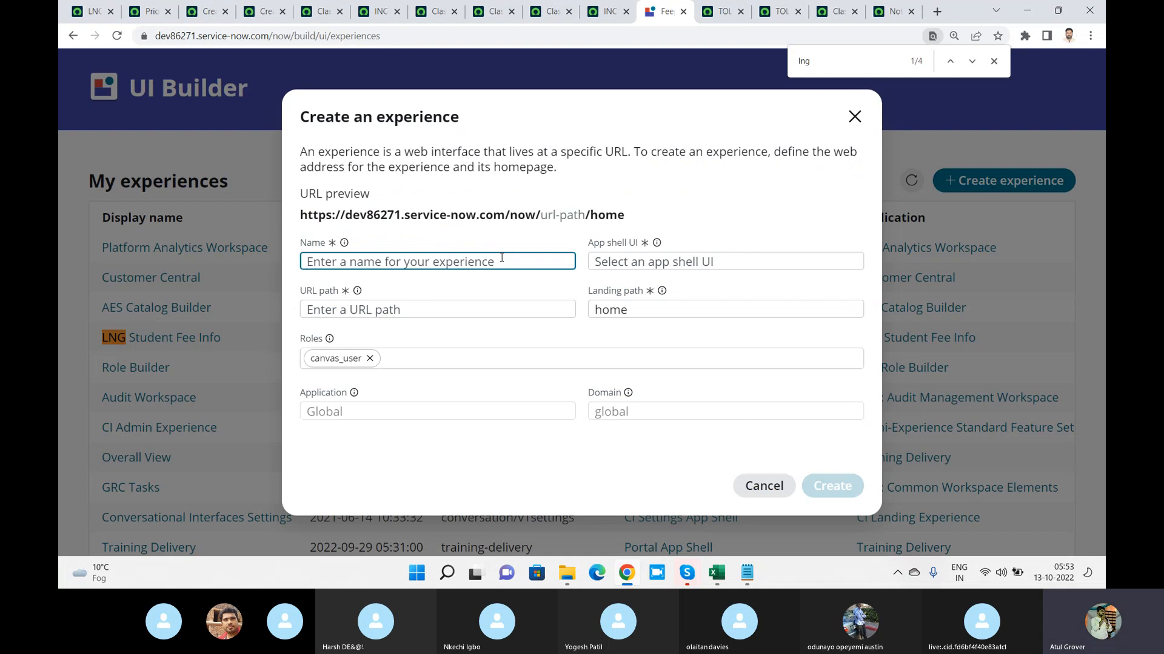
{"action": "type", "text": "Feepaid"}
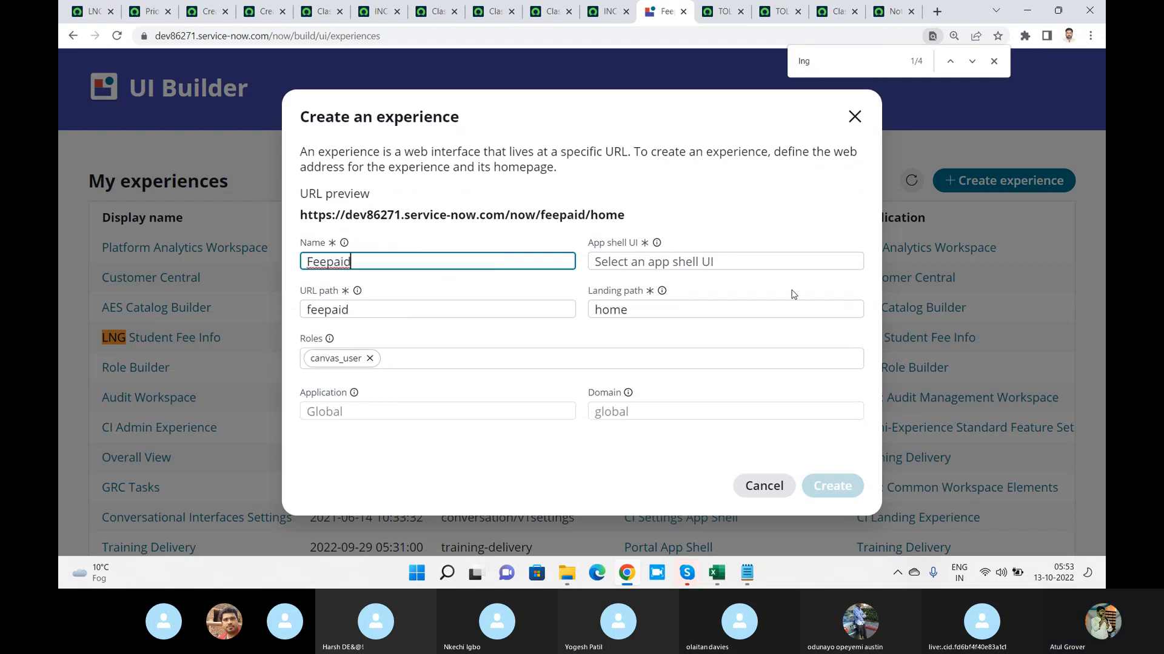
{"action": "left_click", "coordinate": [768, 266]}
{"action": "left_click", "coordinate": [683, 286]}
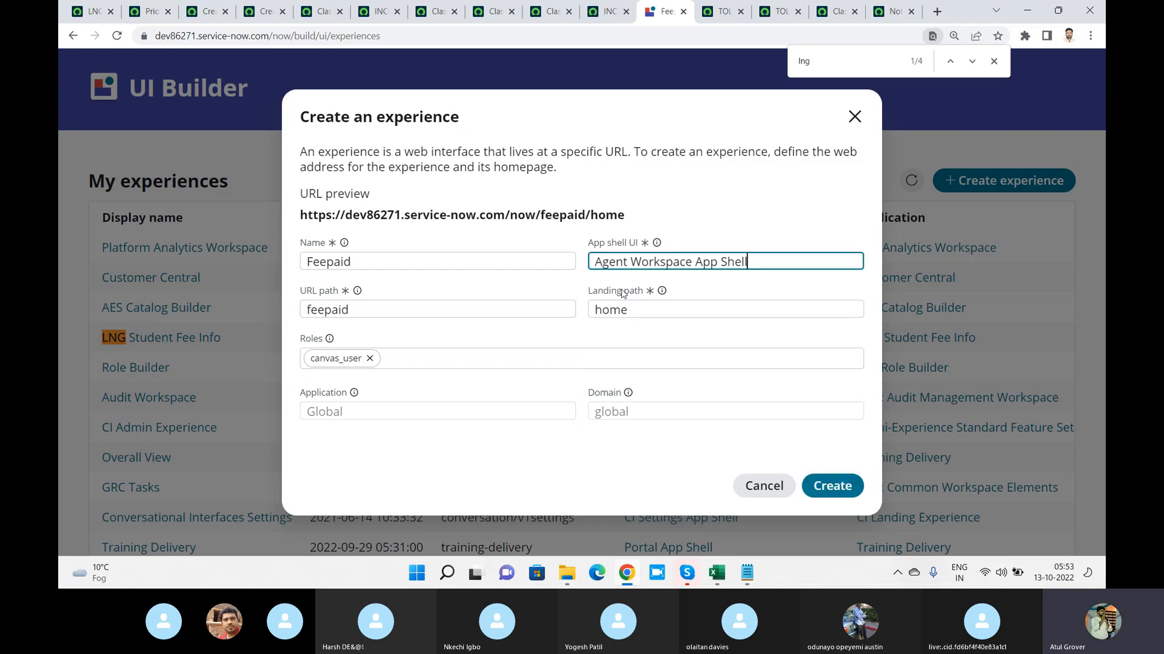
{"action": "left_click", "coordinate": [540, 309]}
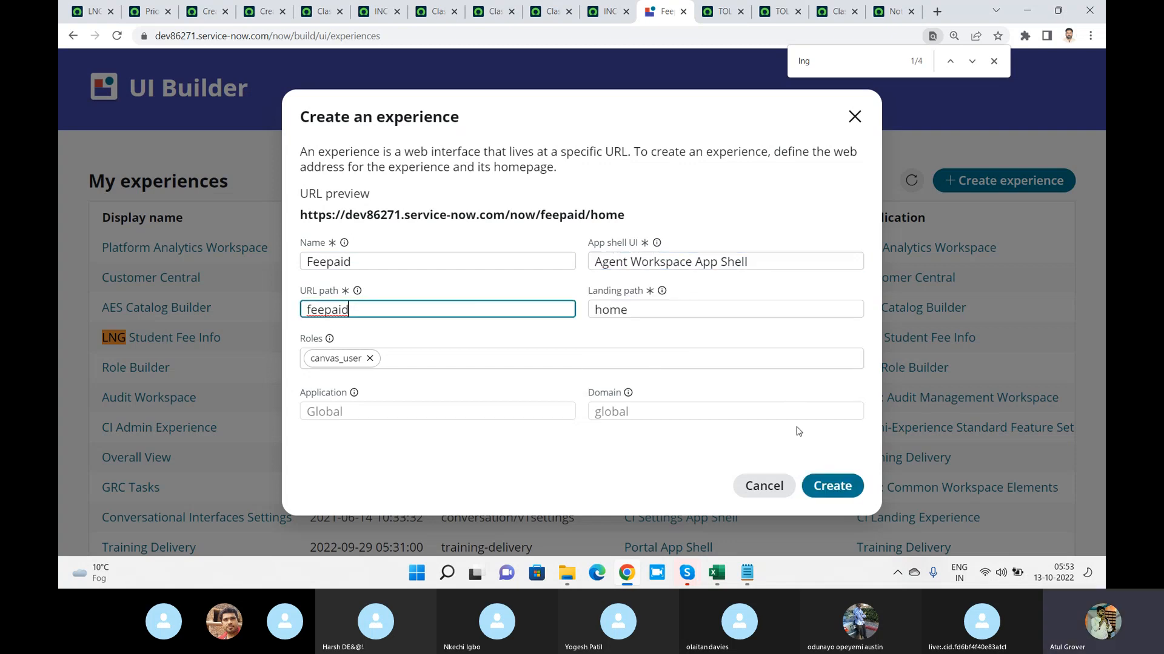
{"action": "left_click", "coordinate": [829, 484]}
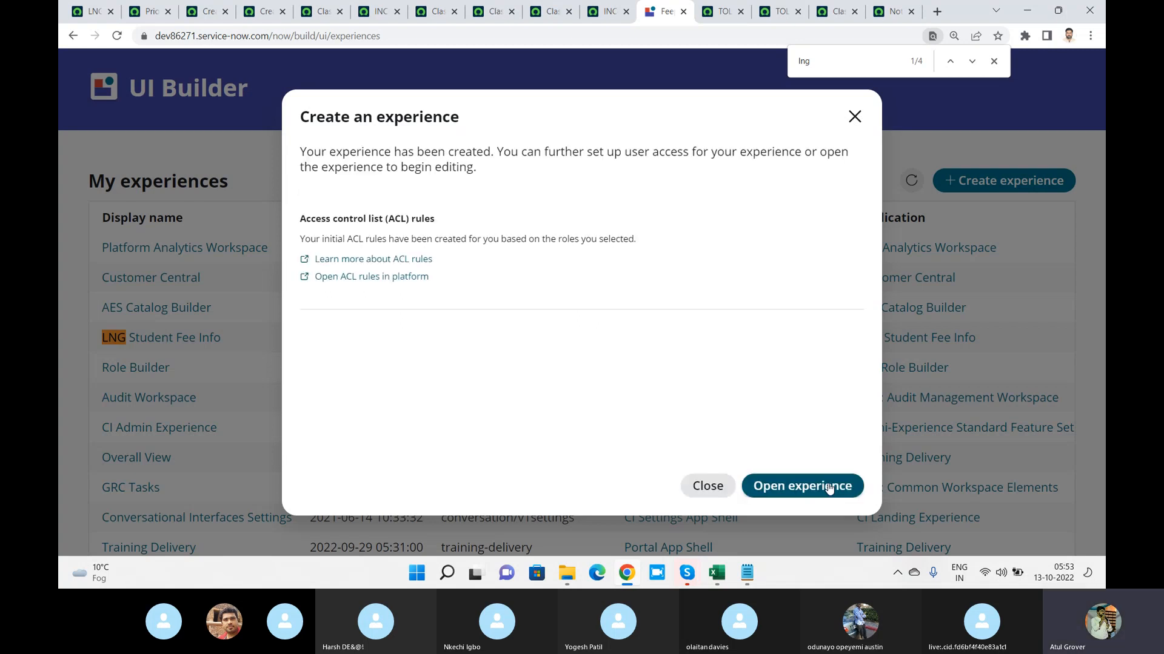
{"action": "left_click", "coordinate": [829, 487]}
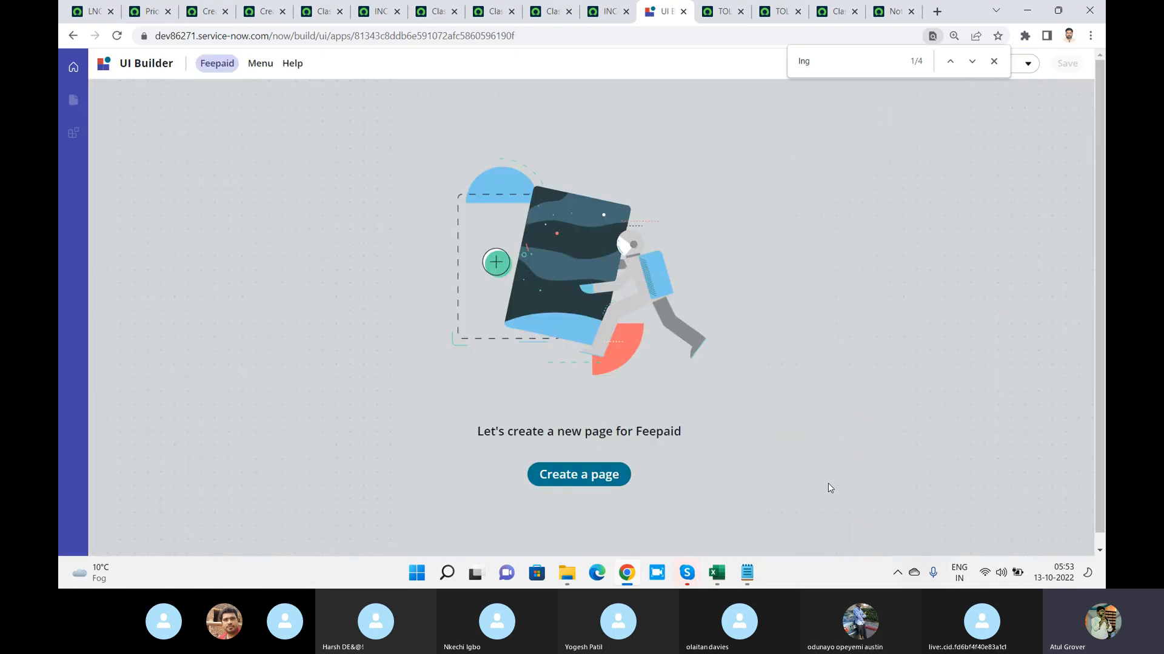
Review the Feepaid experience settings for general details, theming, side navigation and utilities, and leave them without saving
{"action": "left_click", "coordinate": [266, 66]}
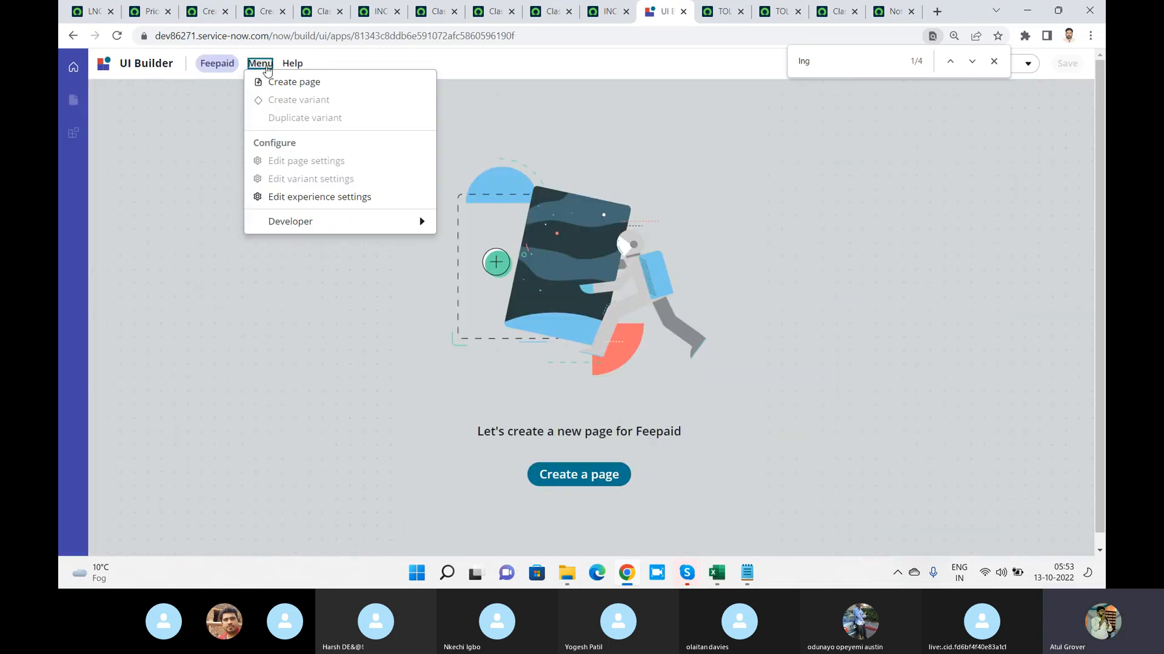
{"action": "left_click", "coordinate": [337, 197]}
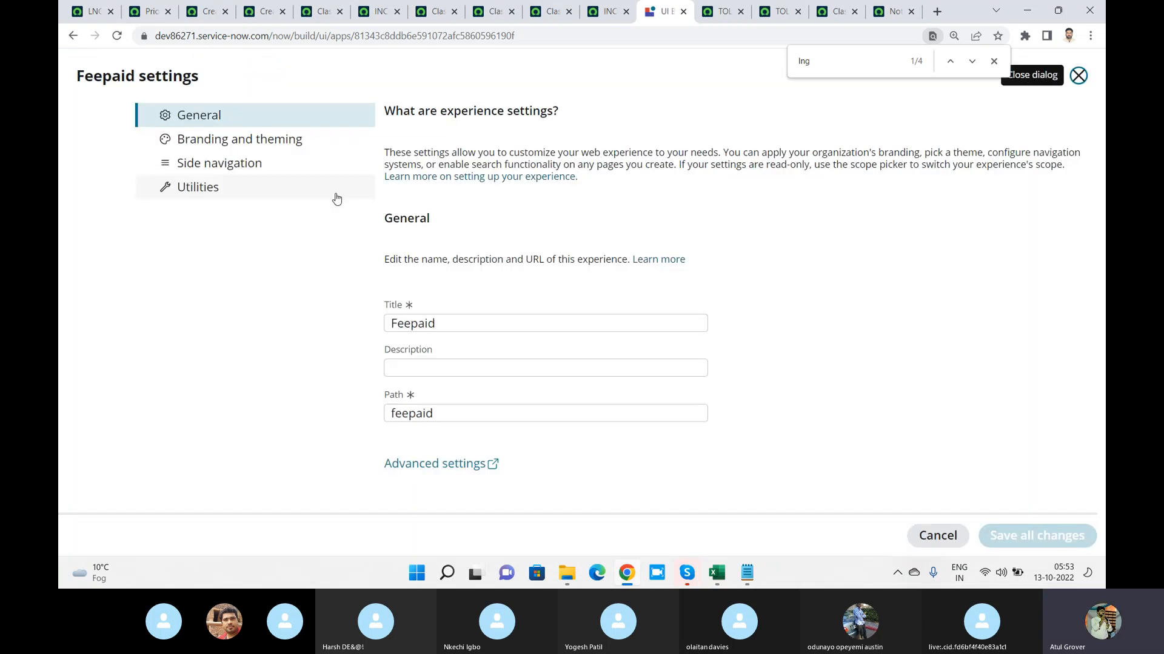
{"action": "left_click", "coordinate": [253, 142]}
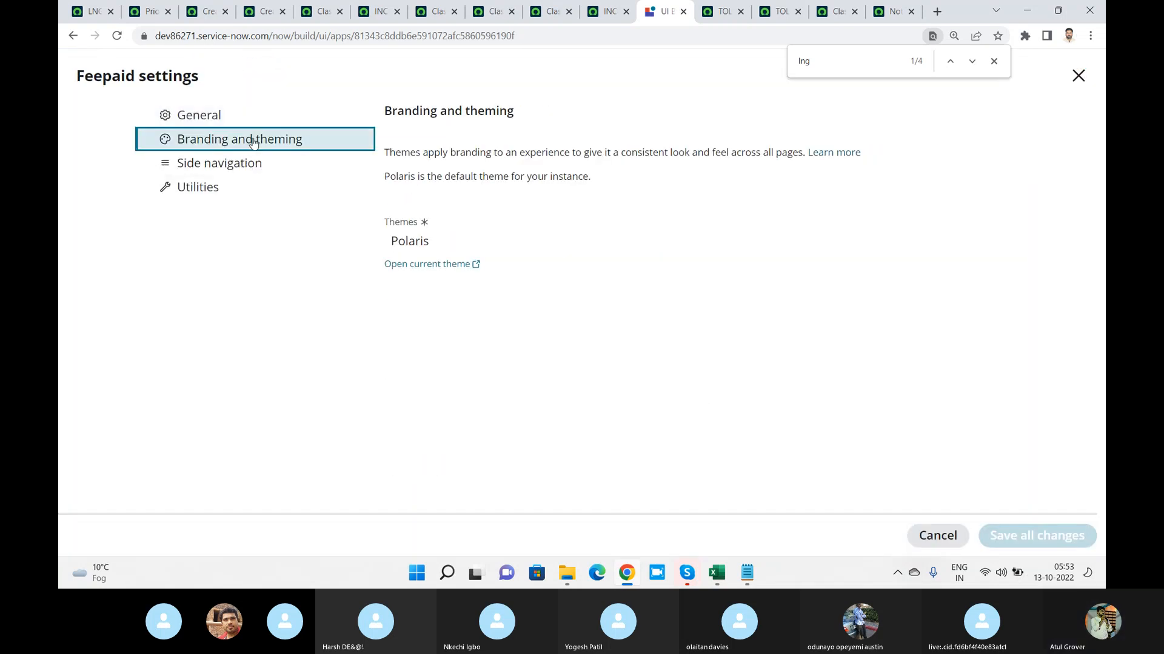
{"action": "left_click", "coordinate": [232, 167]}
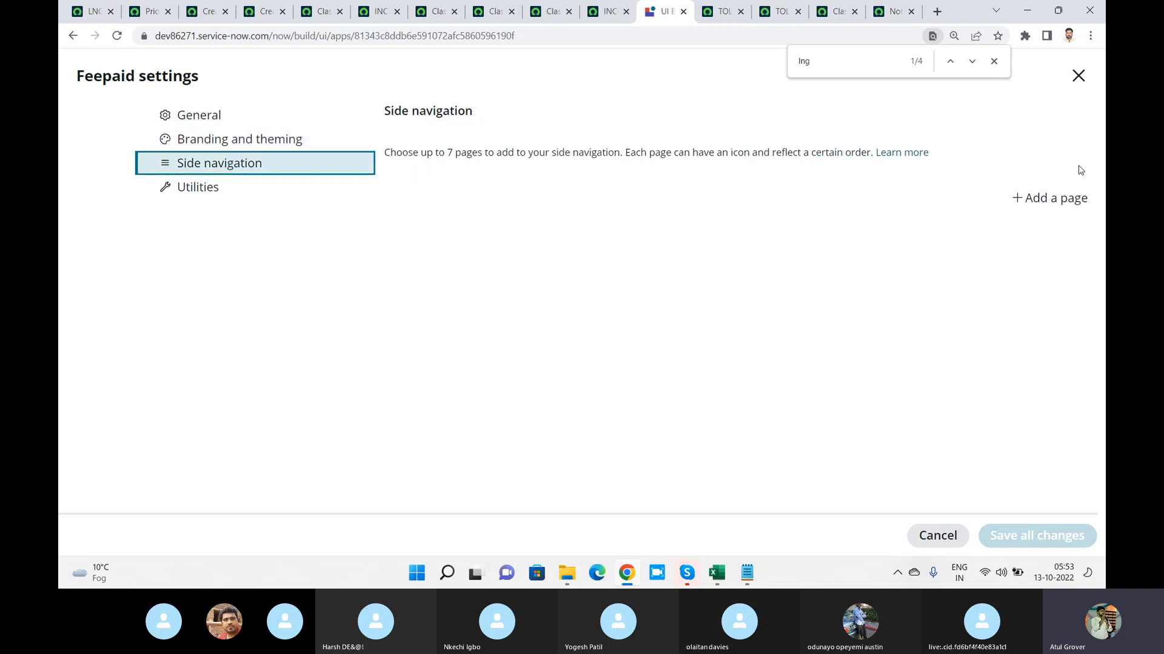
{"action": "left_click", "coordinate": [1051, 200]}
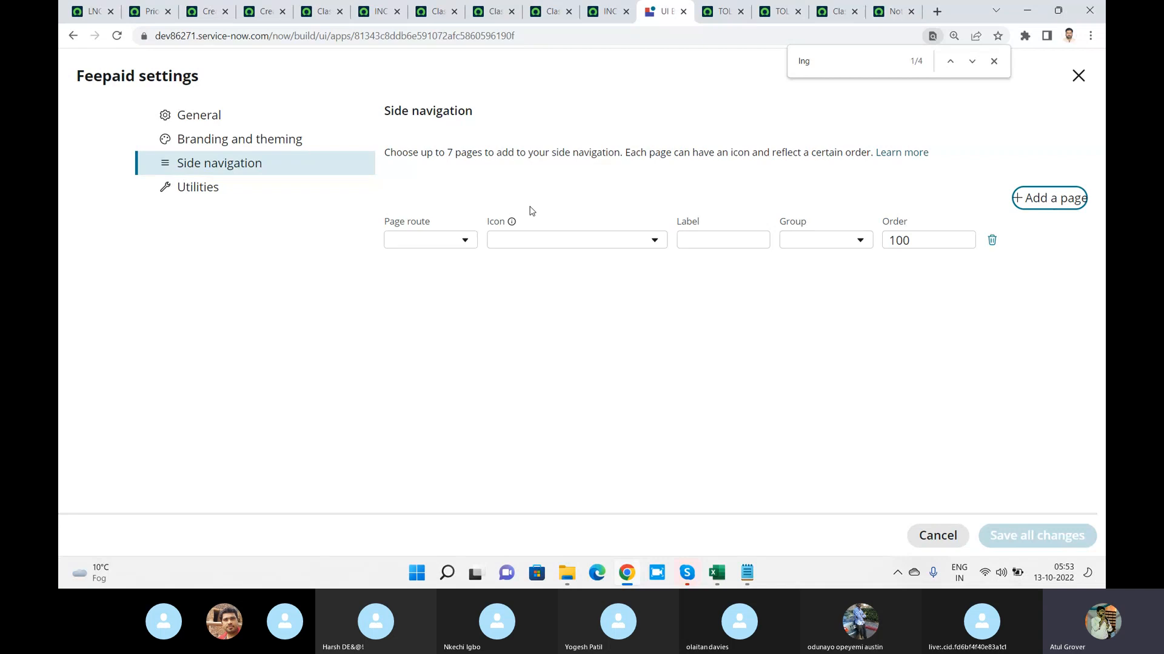
{"action": "left_click", "coordinate": [464, 240]}
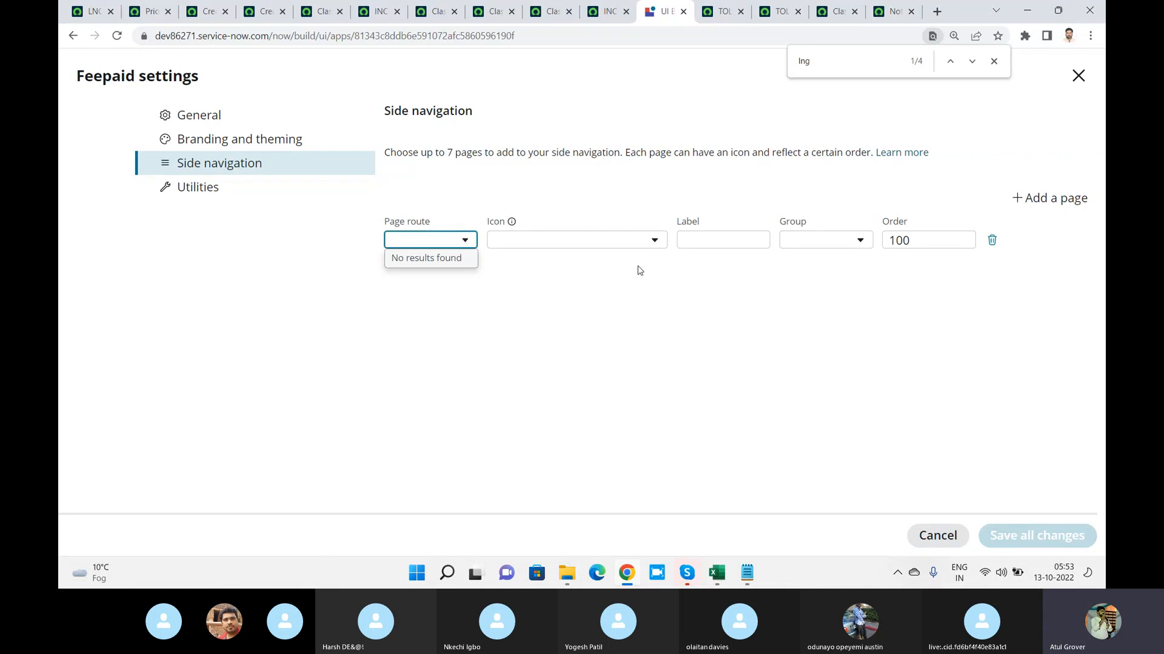
{"action": "left_click", "coordinate": [206, 187]}
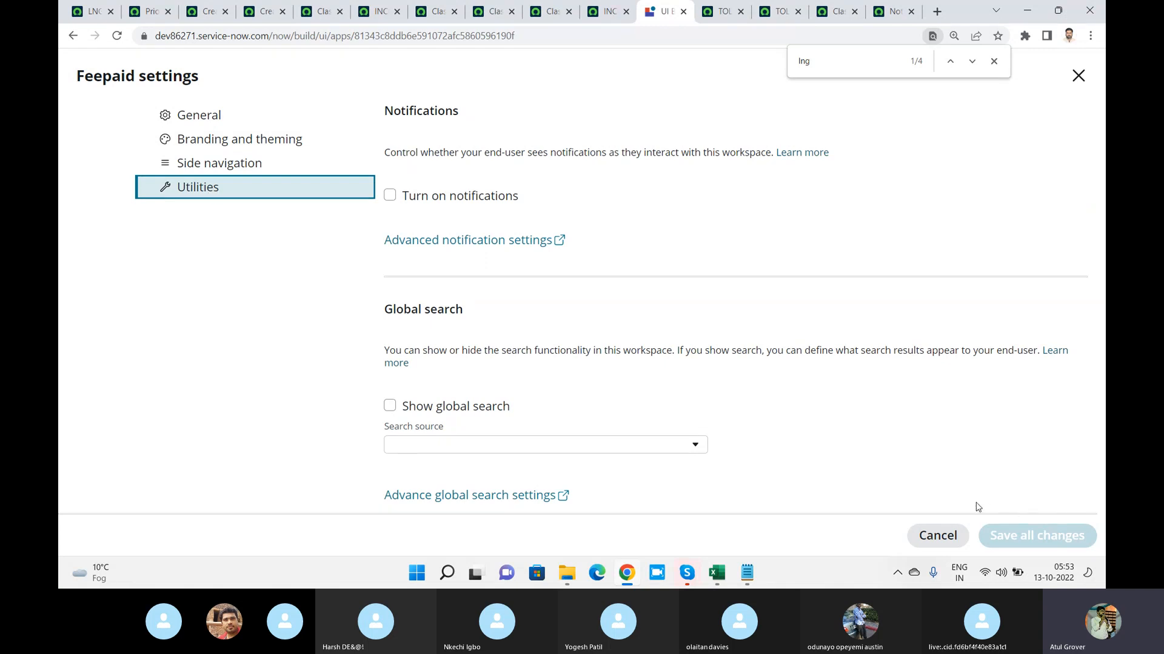
{"action": "left_click", "coordinate": [952, 535]}
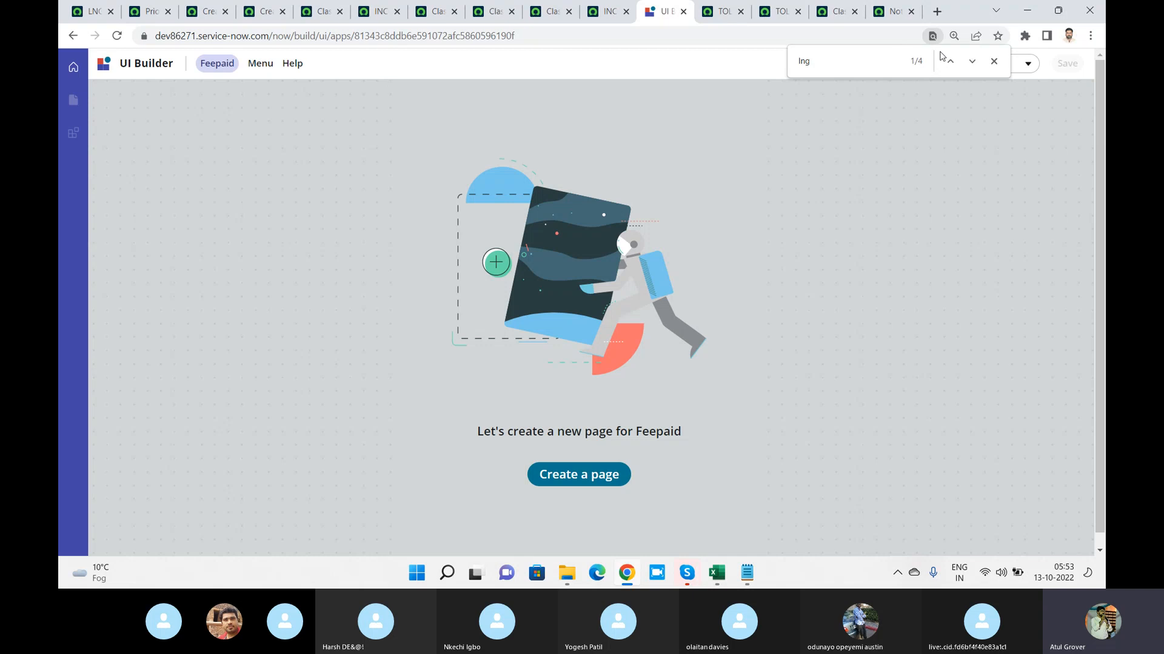
{"action": "left_click", "coordinate": [993, 60]}
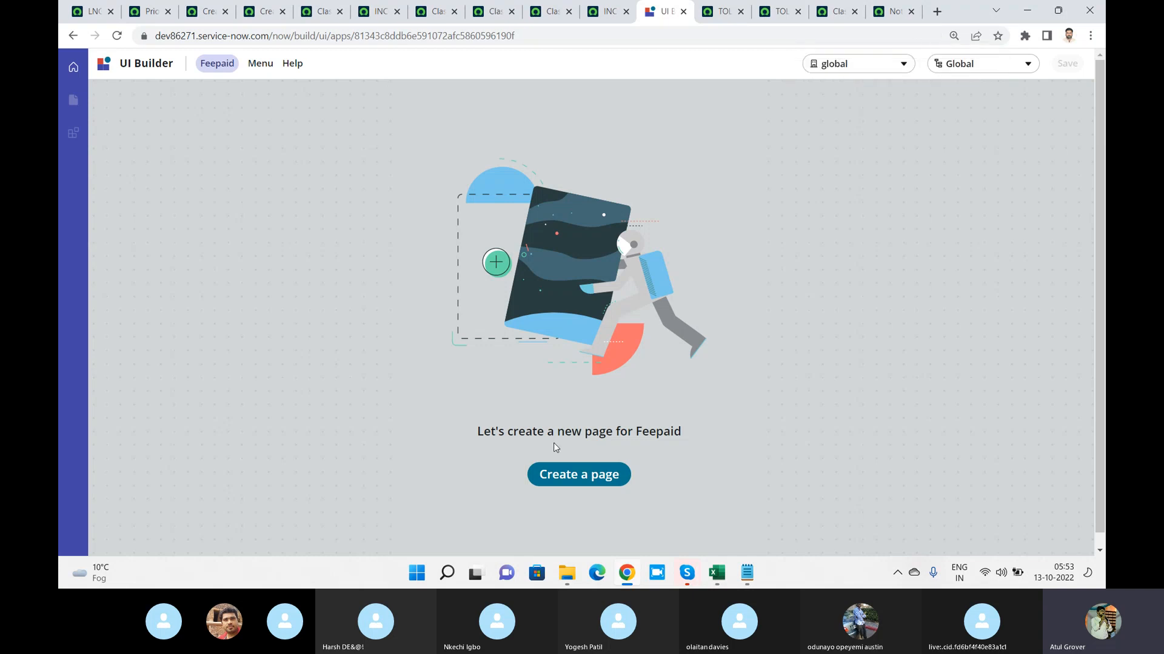
Create a page named "Stident Detail" from the Standard record template and dismiss the test values tip
{"action": "left_click", "coordinate": [584, 474]}
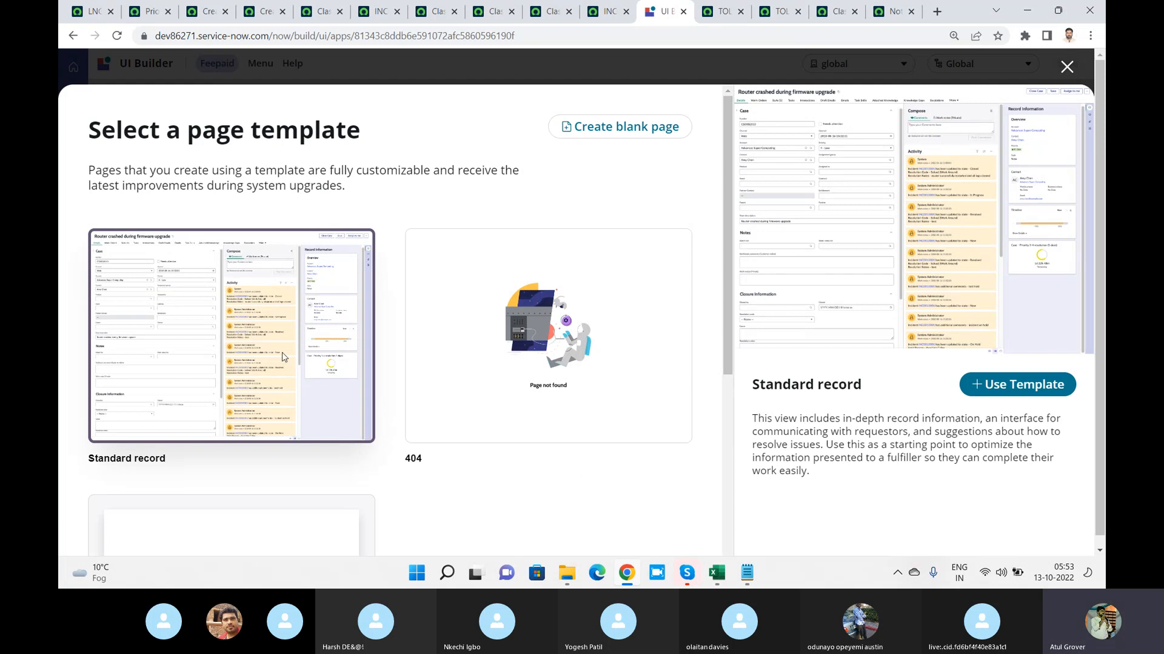
{"action": "left_click", "coordinate": [997, 385]}
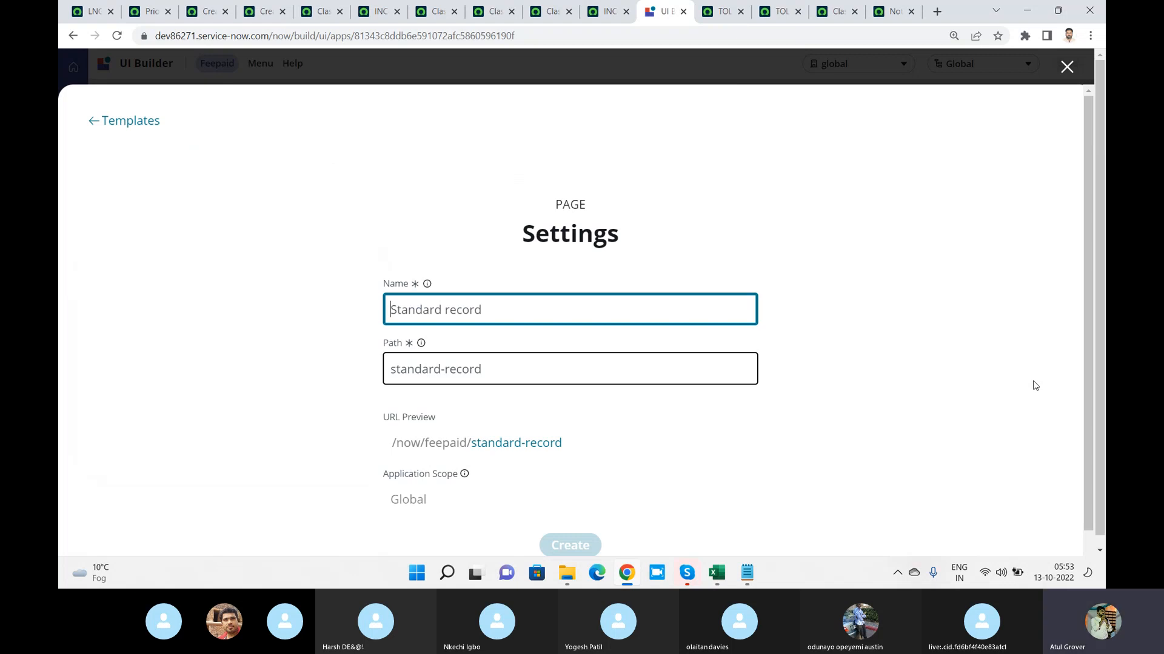
{"action": "type", "text": "Stident Detauls"}
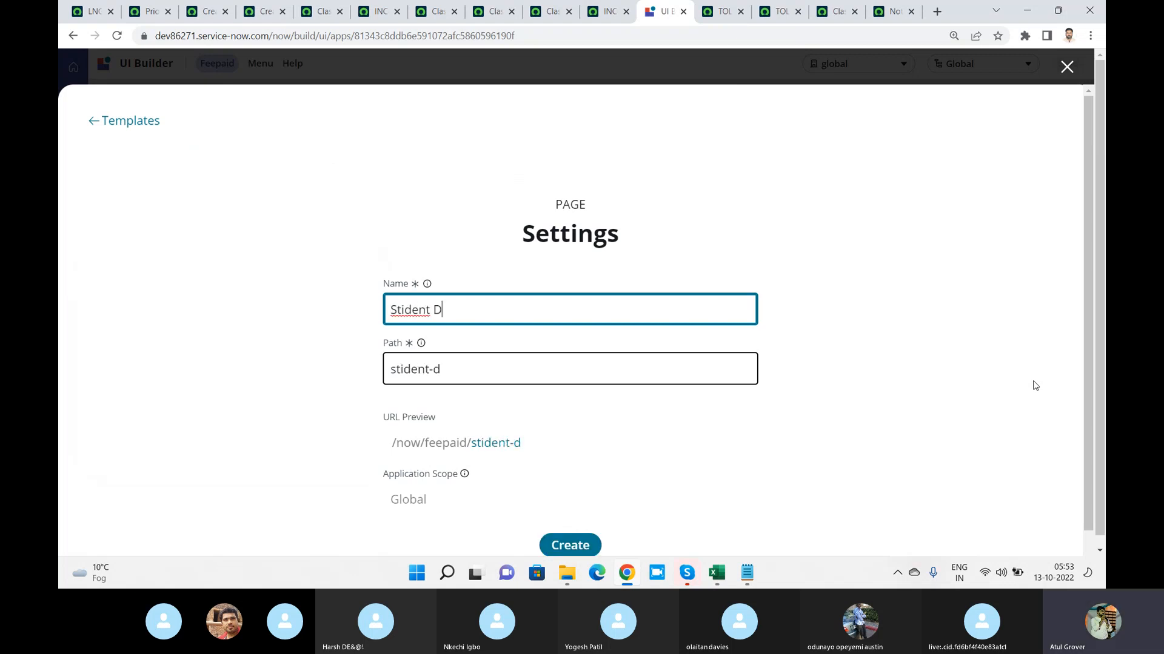
{"action": "key", "text": "BackSpace"}
{"action": "key", "text": "BackSpace"}
{"action": "key", "text": "BackSpace"}
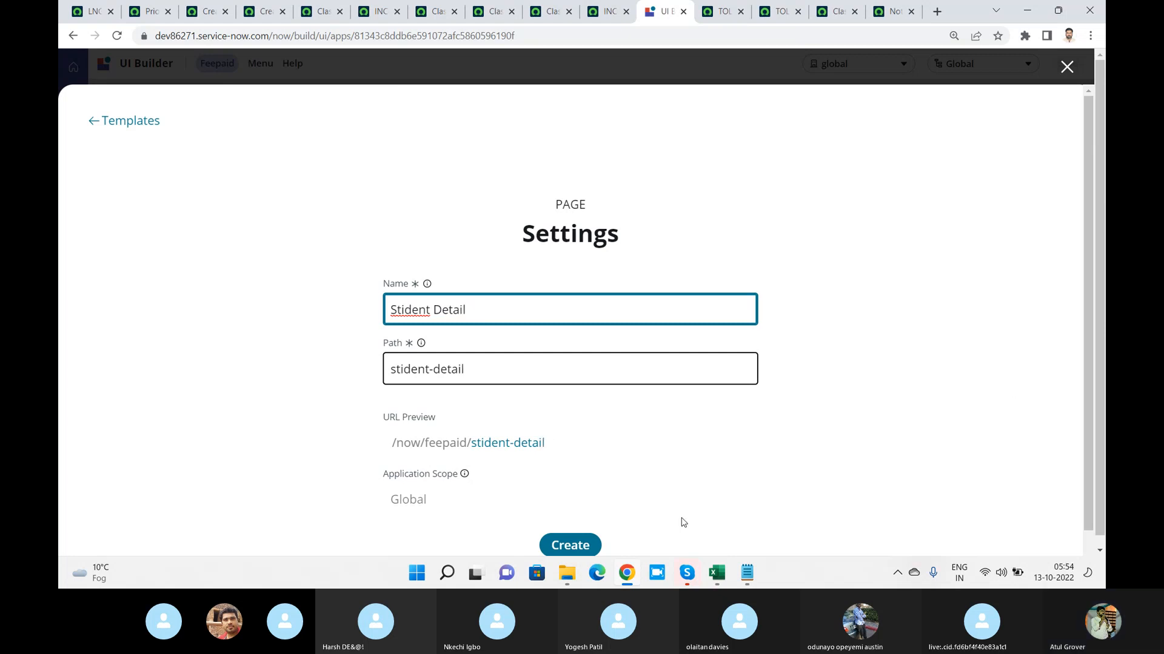
{"action": "left_click", "coordinate": [570, 544]}
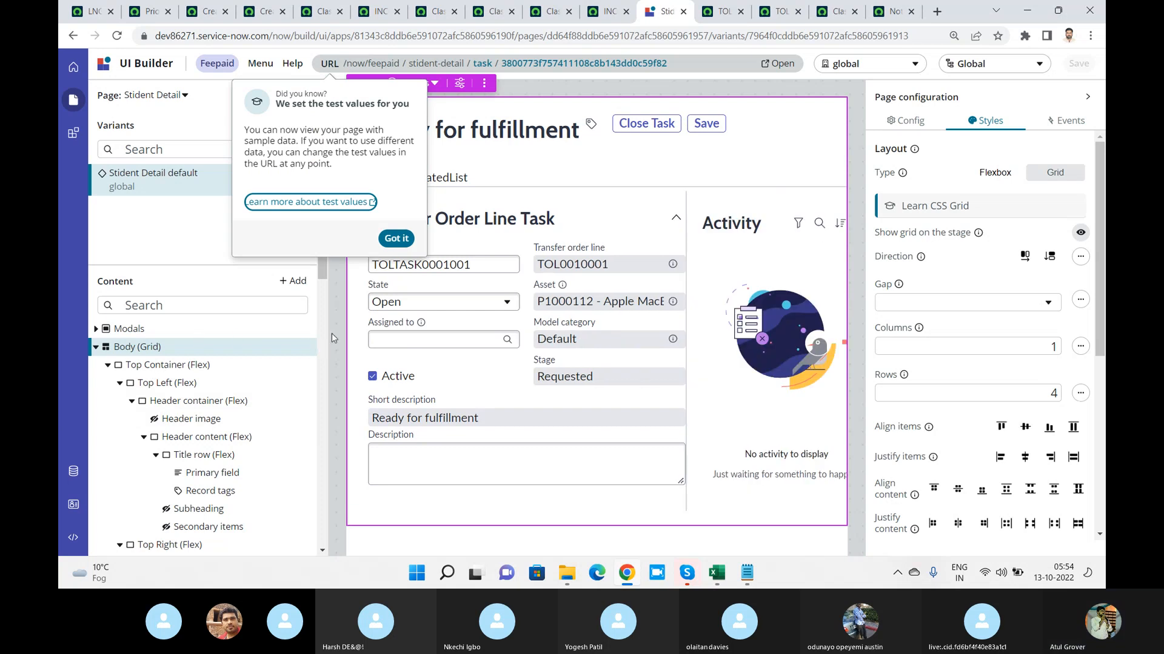
{"action": "left_click", "coordinate": [399, 243]}
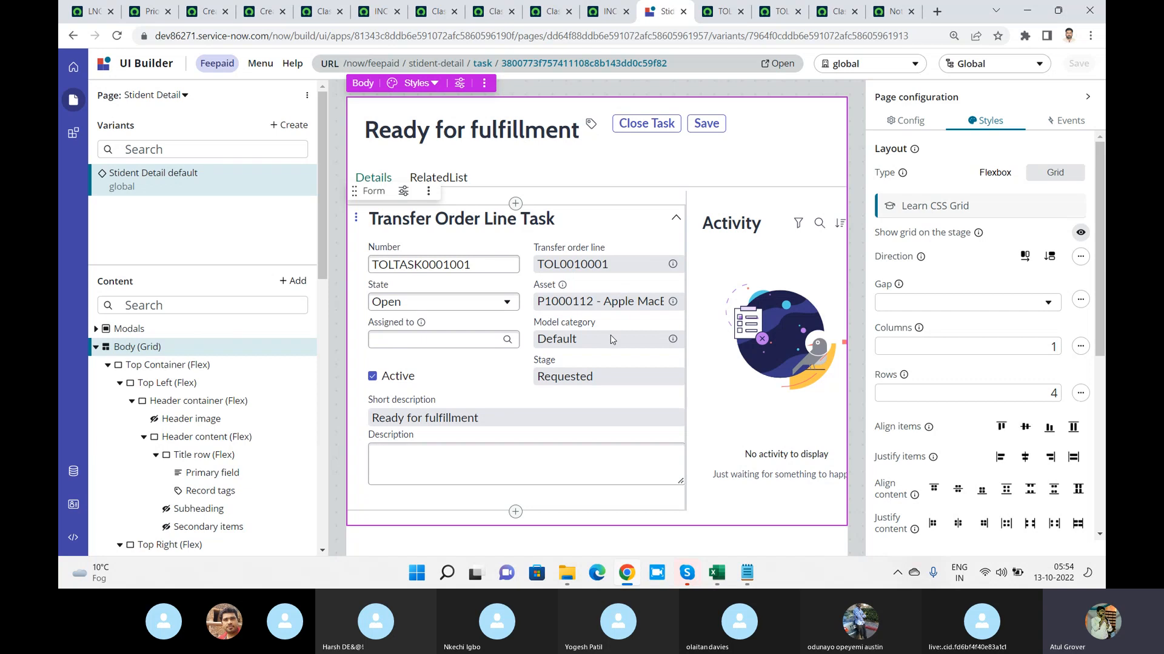
Select the record form and search for a "form" component to add after it
{"action": "left_click", "coordinate": [480, 269]}
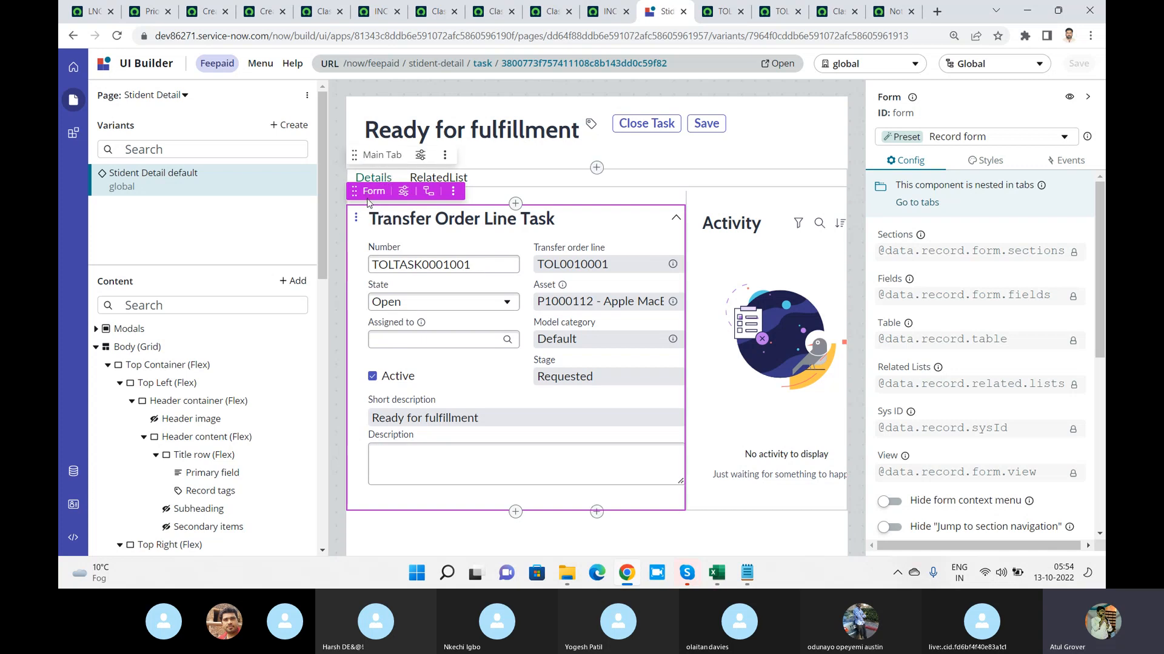
{"action": "left_click", "coordinate": [295, 282]}
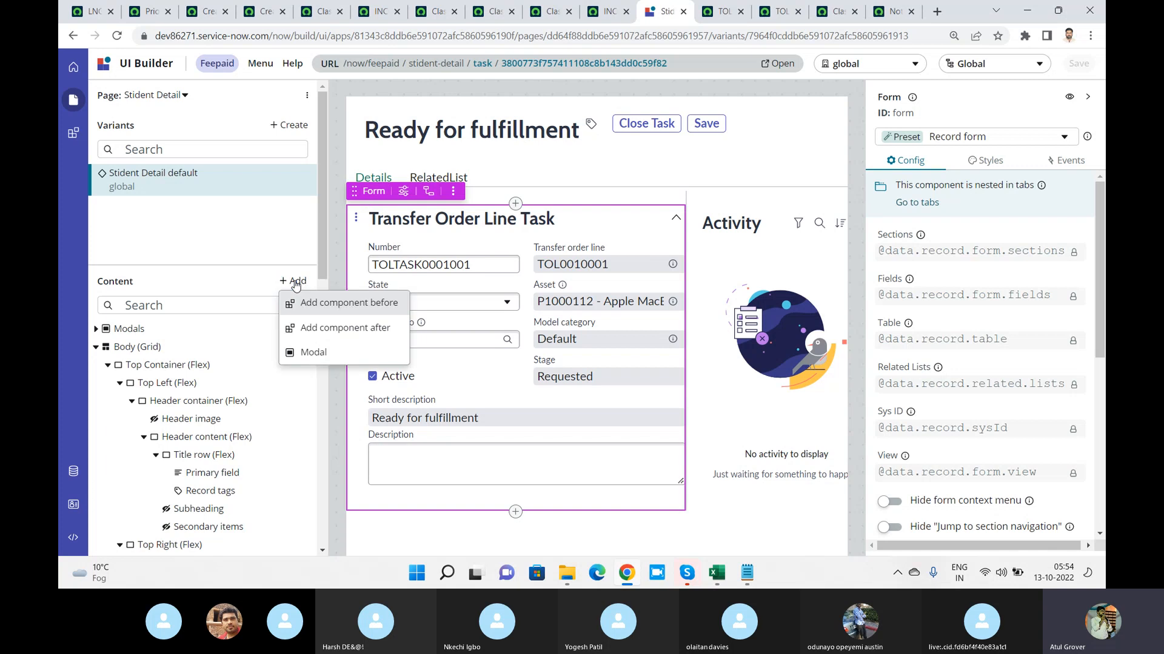
{"action": "left_click", "coordinate": [330, 330]}
{"action": "left_click", "coordinate": [437, 167]}
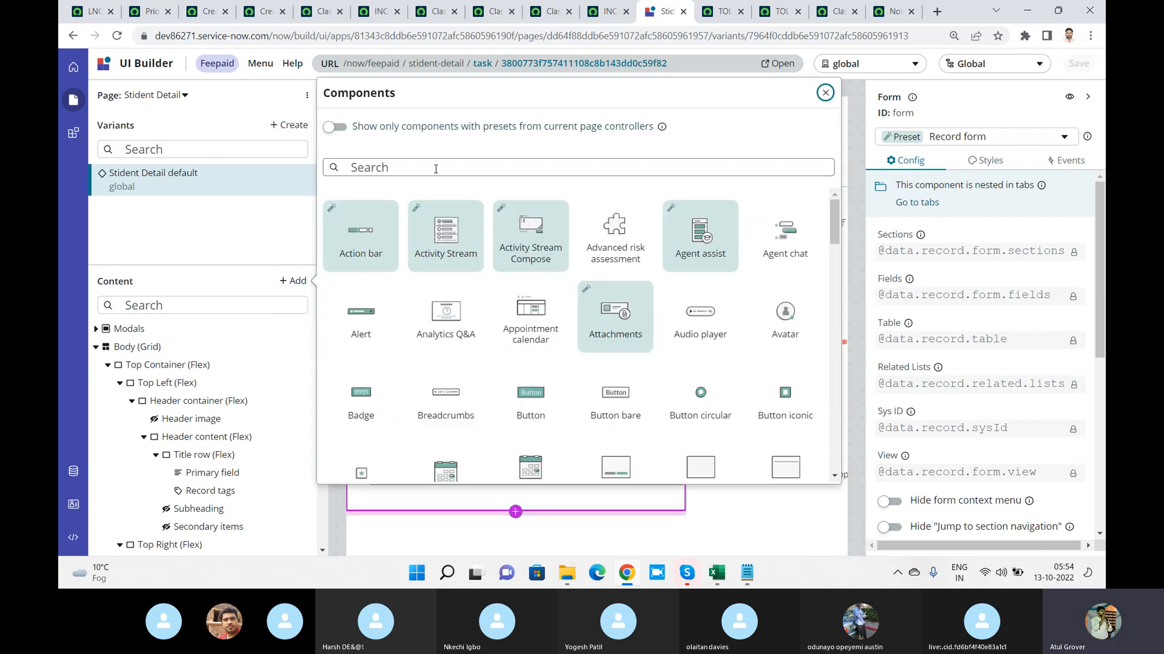
{"action": "type", "text": "form"}
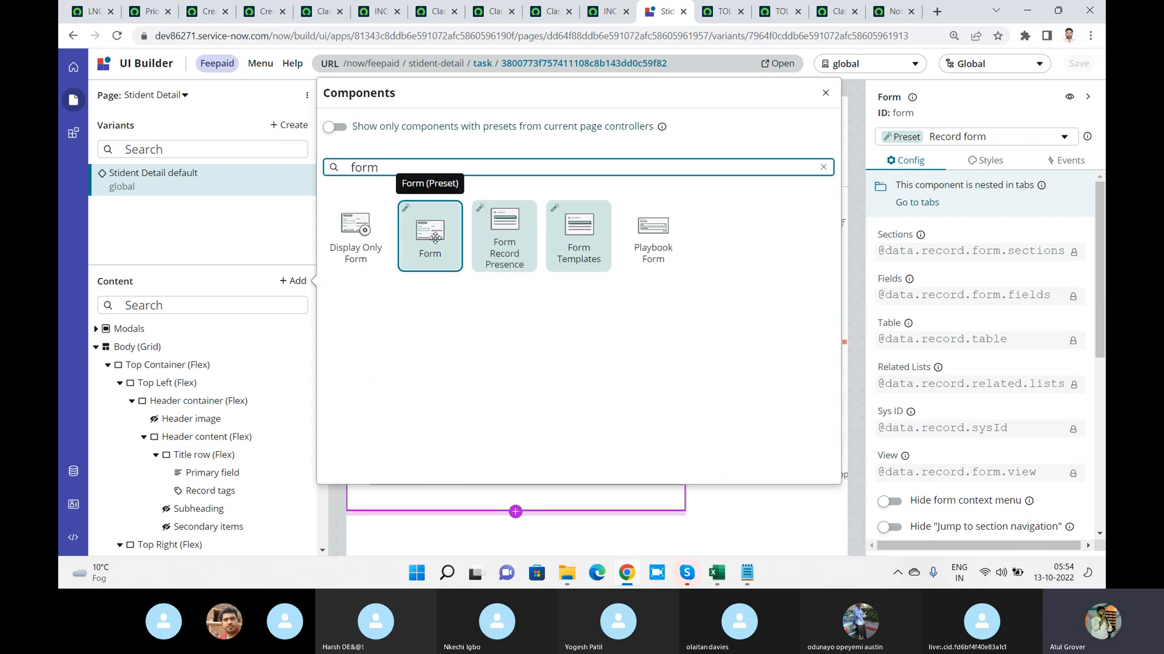
Search the component library for "work" instead
{"action": "key", "text": "BackSpace"}
{"action": "key", "text": "BackSpace"}
{"action": "key", "text": "BackSpace"}
{"action": "key", "text": "BackSpace"}
{"action": "type", "text": "wokr"}
{"action": "key", "text": "BackSpace"}
{"action": "key", "text": "BackSpace"}
{"action": "type", "text": "rk"}
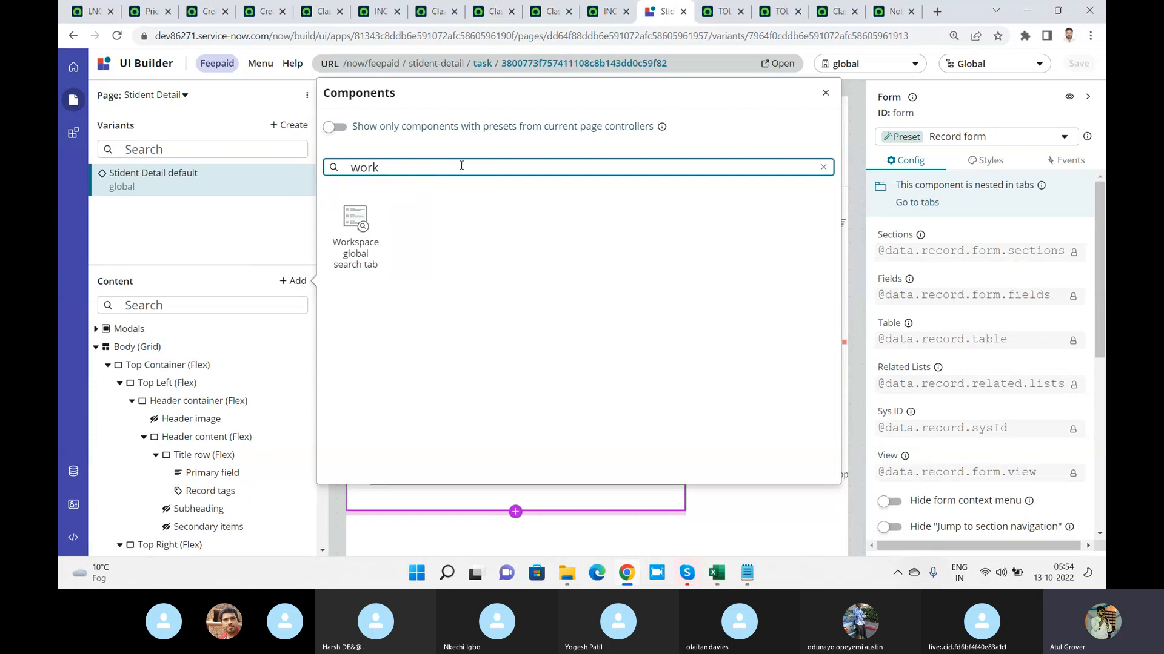
Find the Form preset component again and add it after the existing record form
{"action": "key", "text": "BackSpace"}
{"action": "type", "text": "form"}
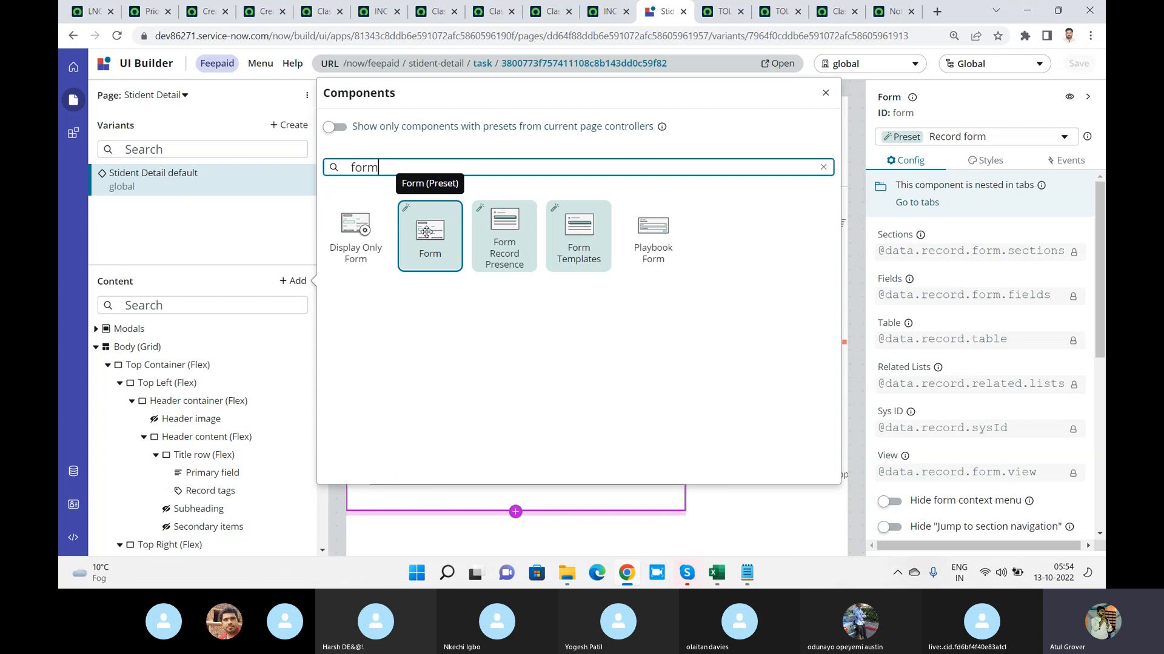
{"action": "left_click", "coordinate": [426, 230]}
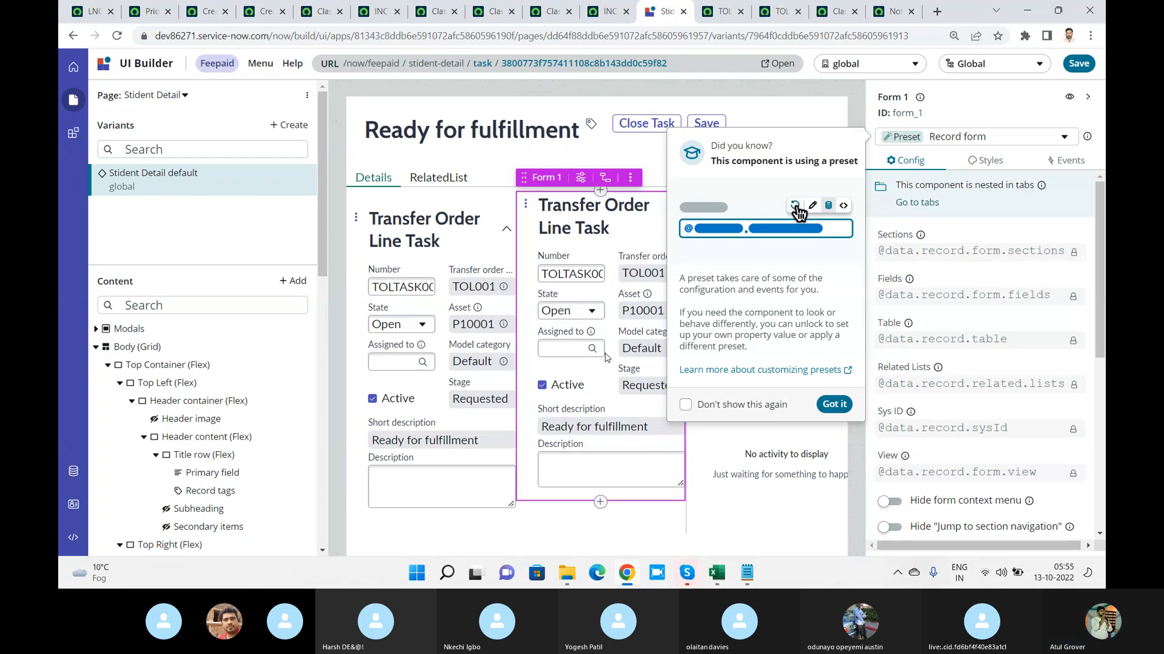
Start a new variant of the Stident Detail page, saving the pending changes, and select the Blank record template
{"action": "left_click", "coordinate": [293, 125]}
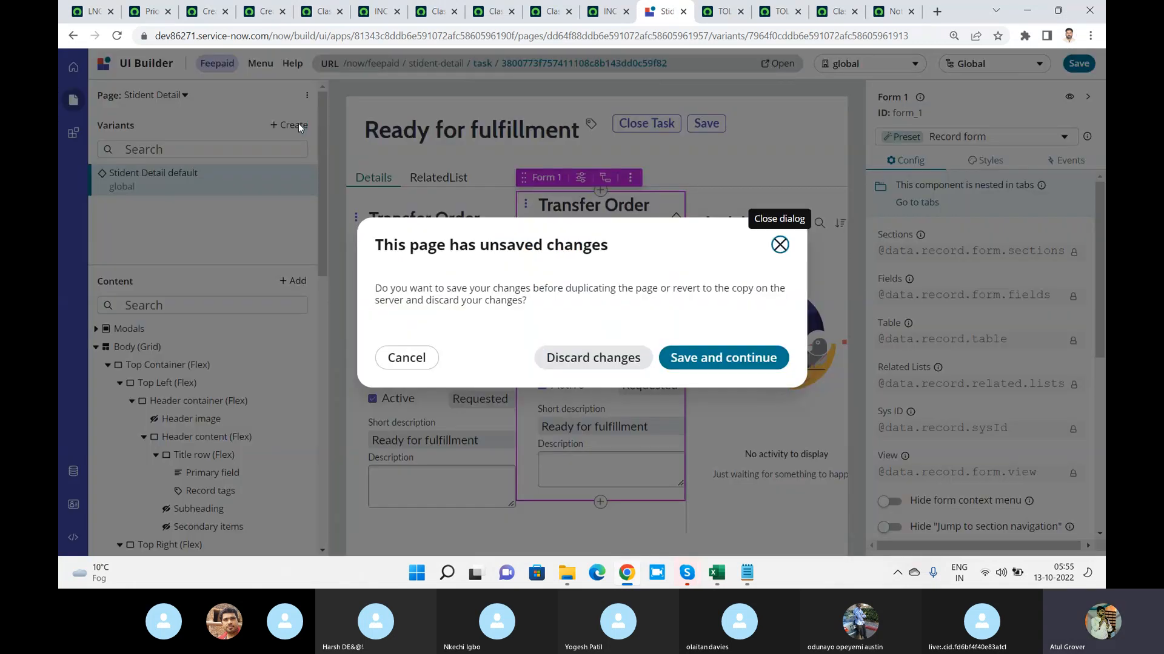
{"action": "left_click", "coordinate": [700, 358]}
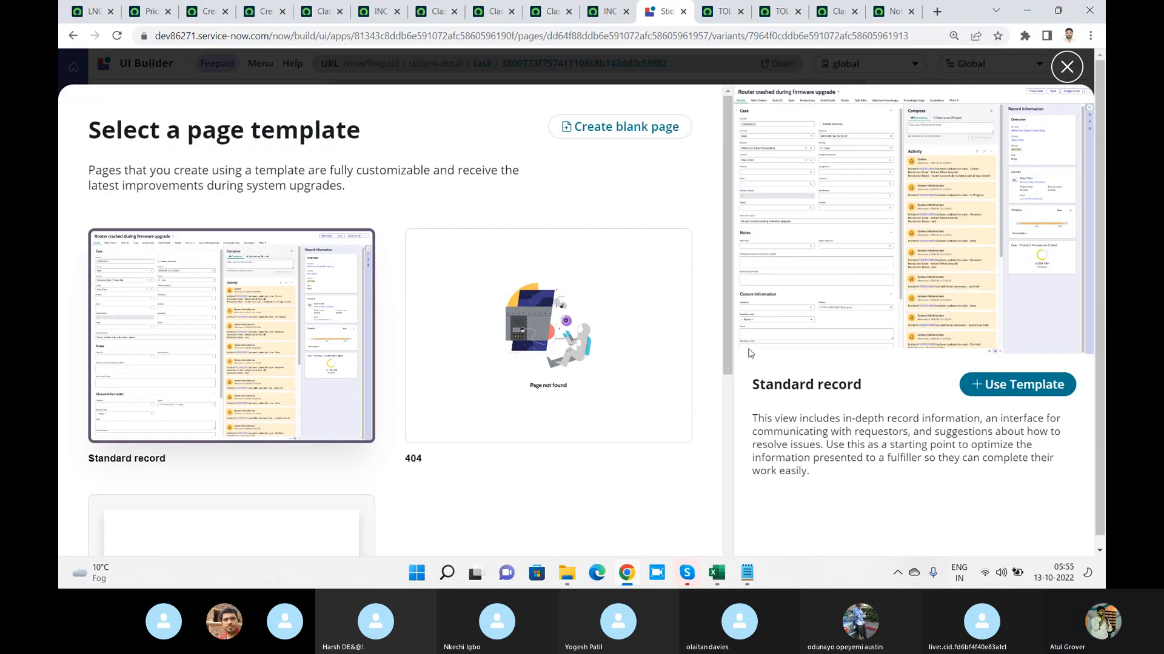
{"action": "left_click_drag", "start_coordinate": [727, 263], "coordinate": [621, 425]}
{"action": "left_click", "coordinate": [190, 355]}
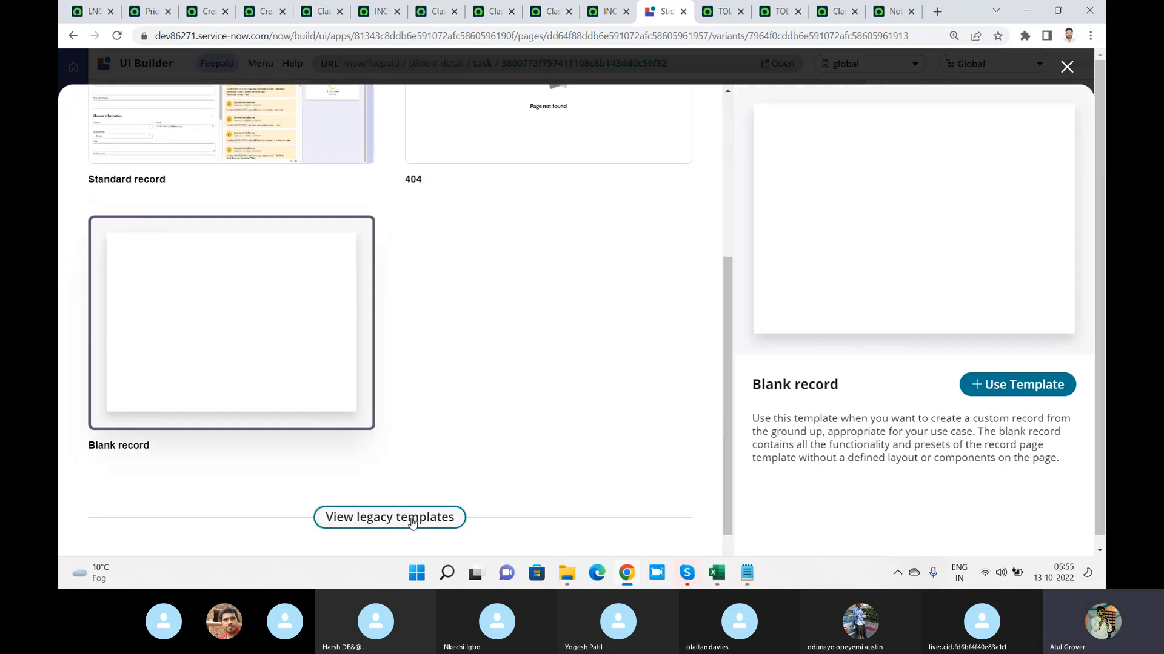
Show the legacy page templates and look through the available ones
{"action": "left_click", "coordinate": [405, 514]}
{"action": "left_click_drag", "start_coordinate": [726, 142], "coordinate": [728, 224]}
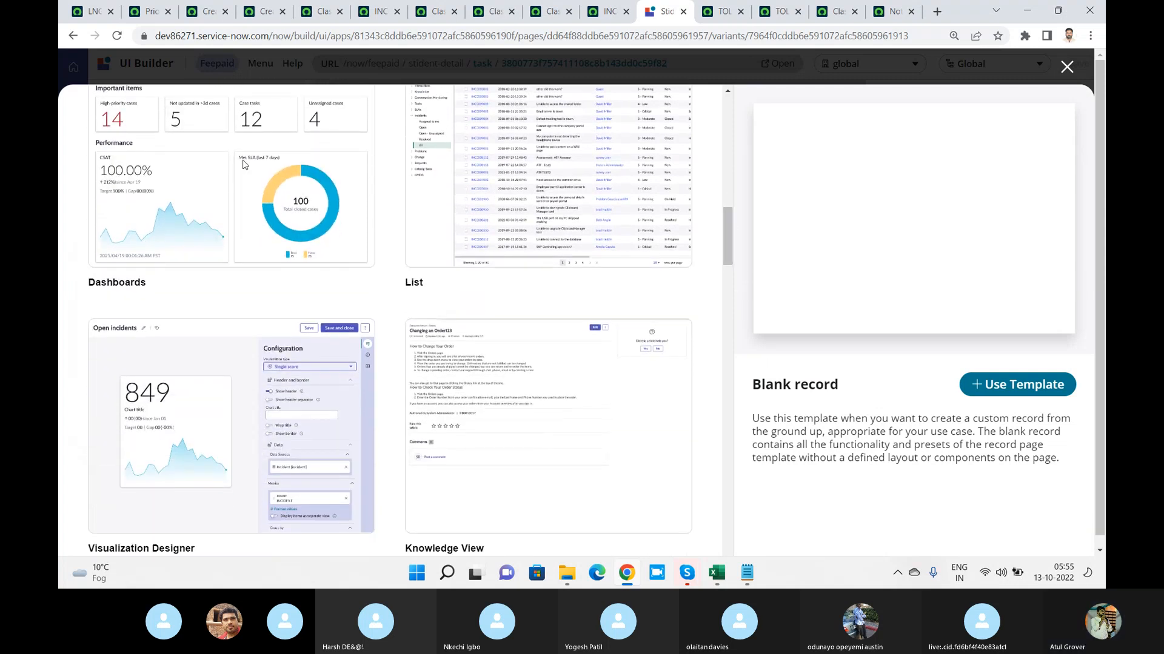
{"action": "left_click_drag", "start_coordinate": [726, 209], "coordinate": [706, 510]}
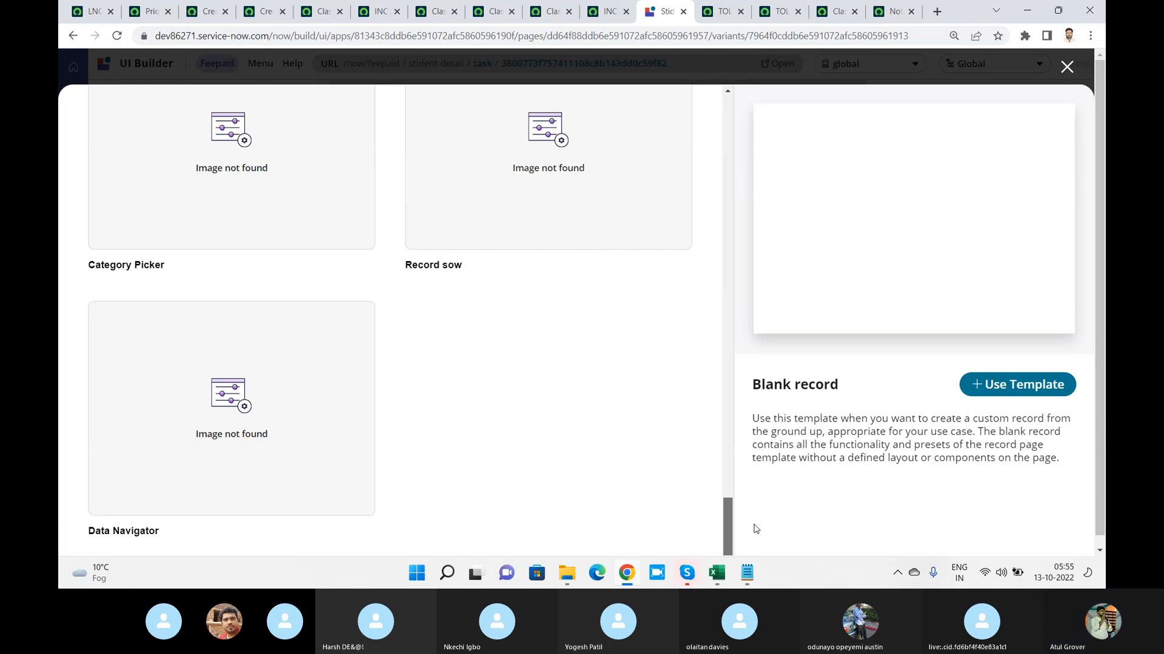
{"action": "left_click_drag", "start_coordinate": [726, 511], "coordinate": [730, 286]}
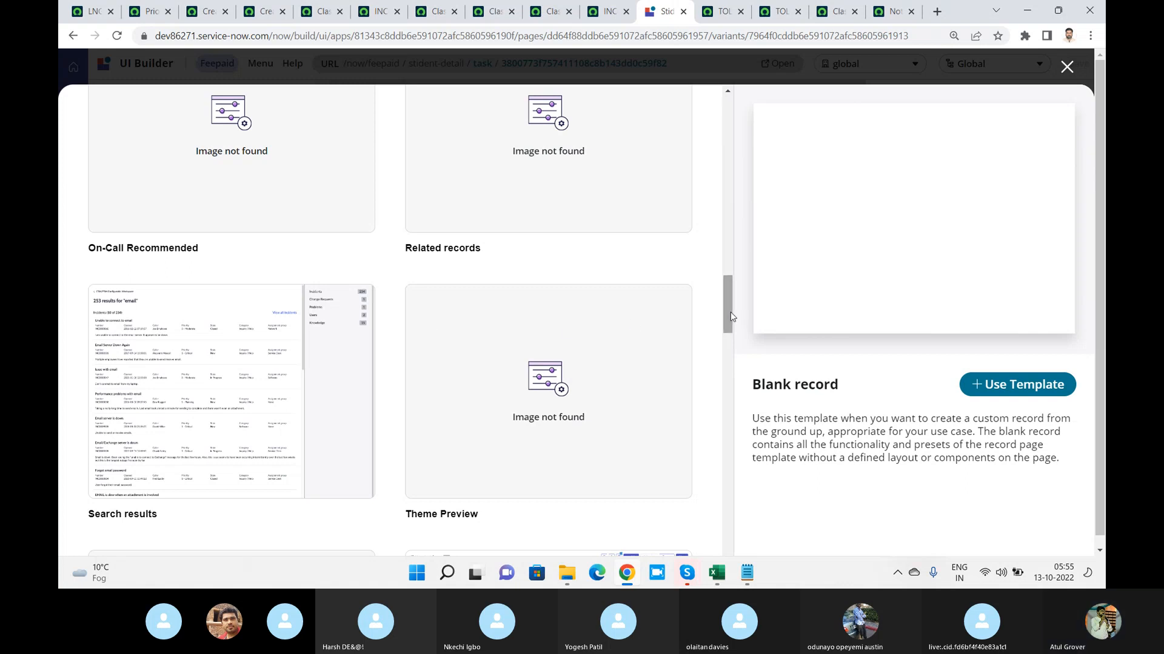
{"action": "left_click_drag", "start_coordinate": [729, 305], "coordinate": [727, 246]}
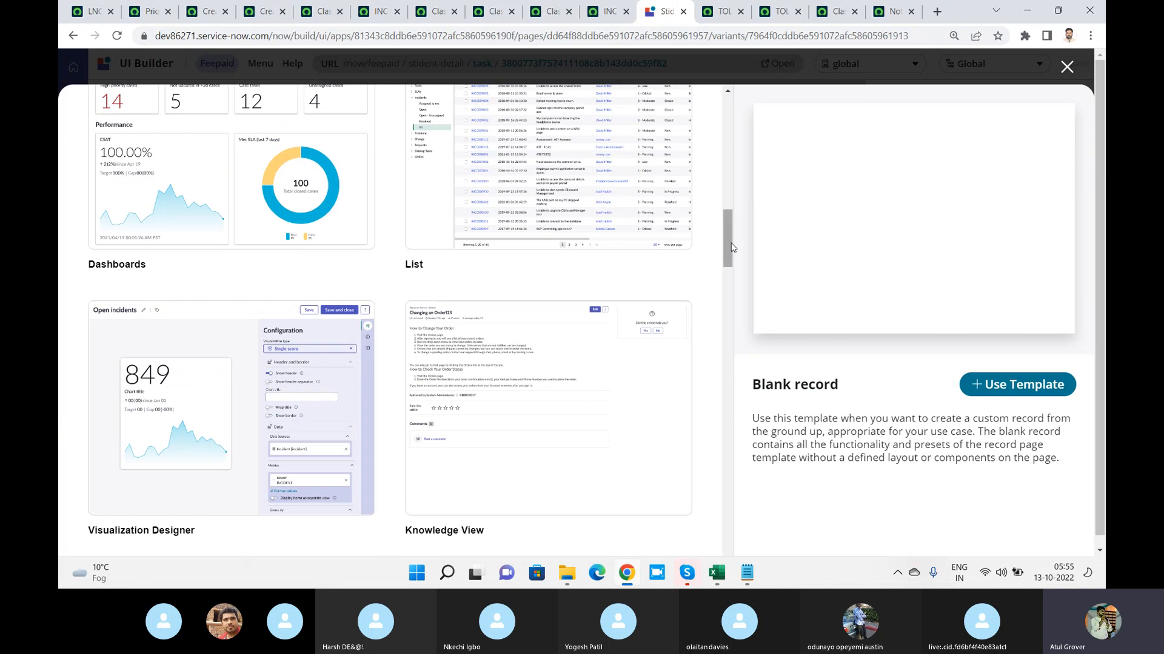
{"action": "left_click_drag", "start_coordinate": [732, 247], "coordinate": [722, 187]}
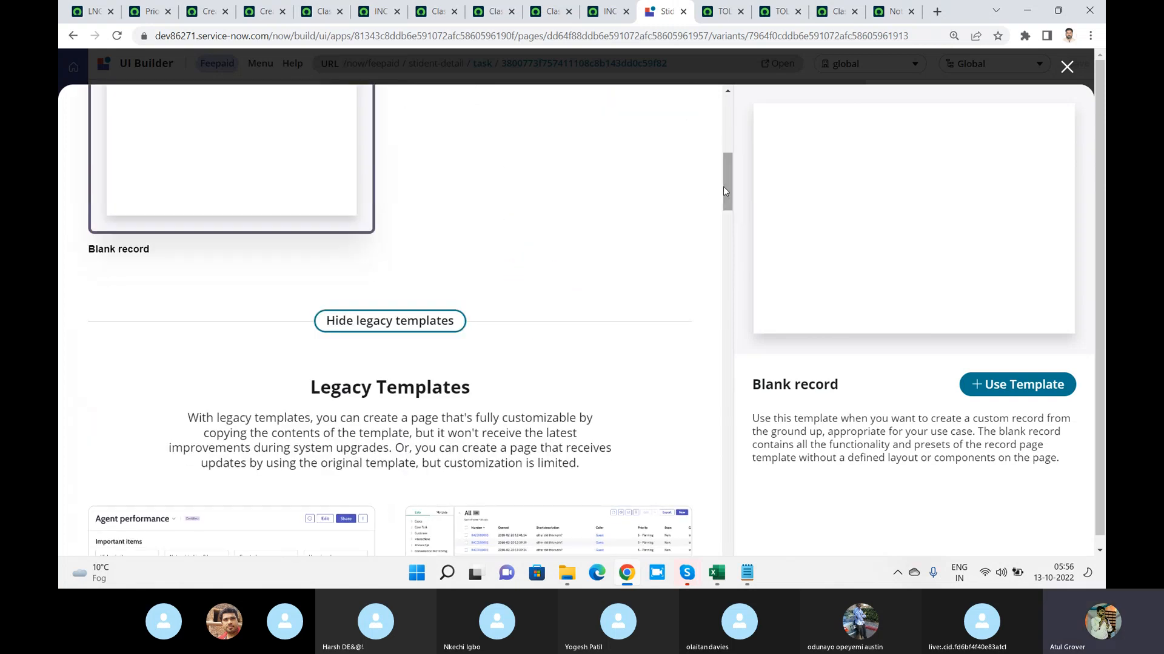
Create a variant named "test" from the Blank record template
{"action": "left_click", "coordinate": [1024, 391]}
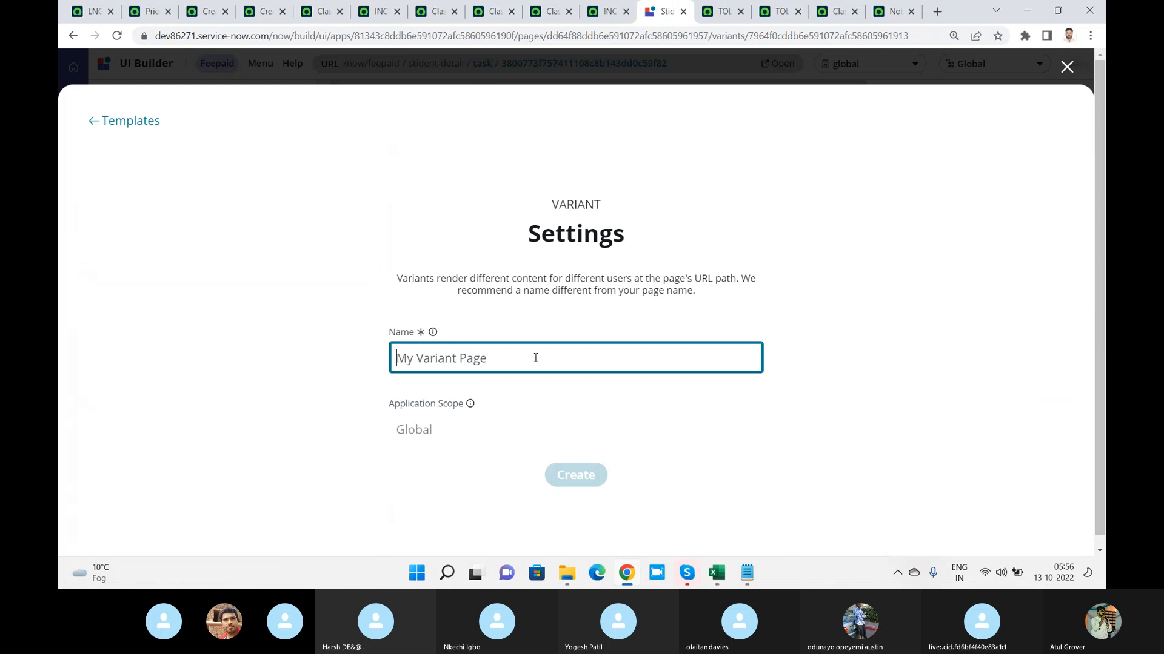
{"action": "type", "text": "test"}
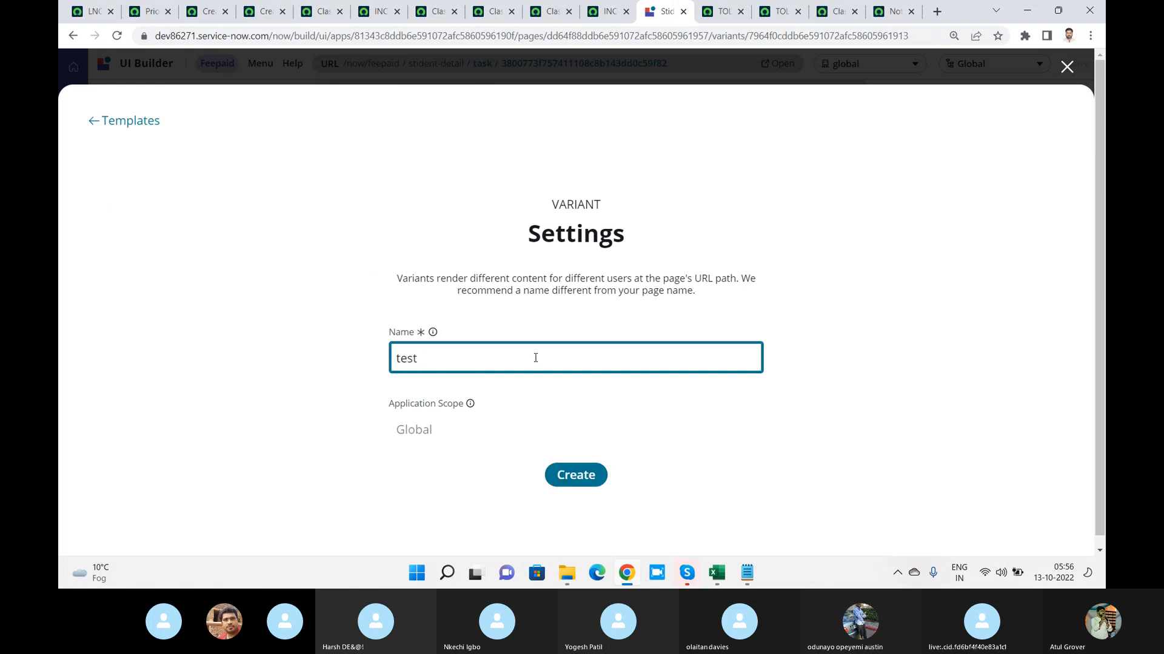
{"action": "left_click", "coordinate": [572, 476]}
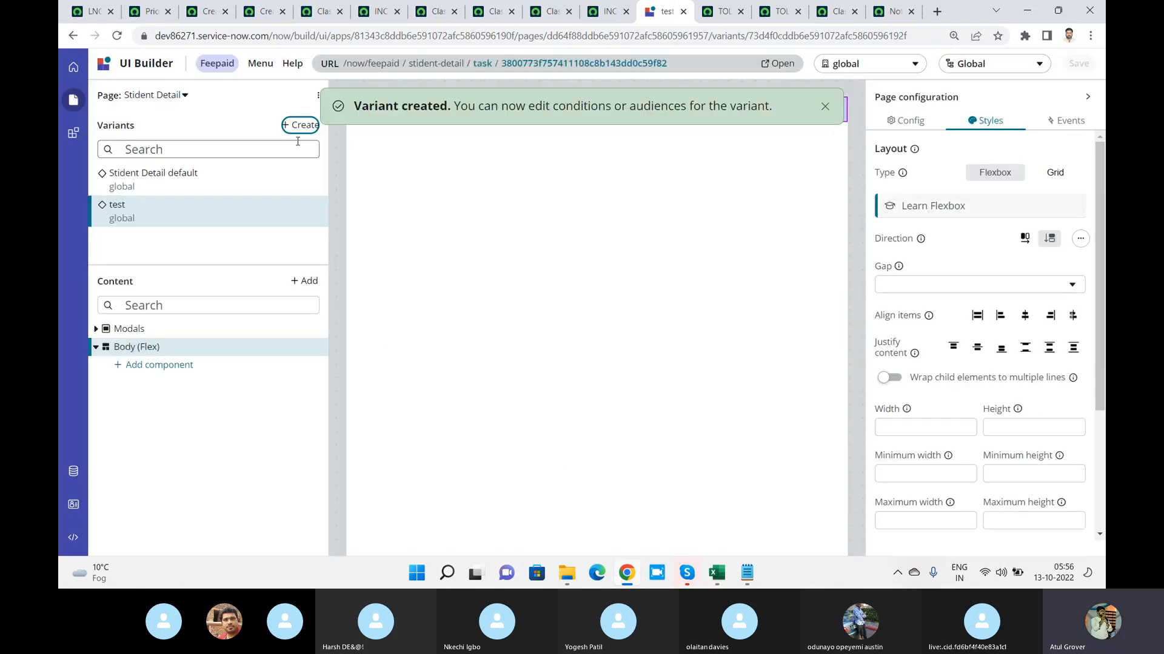
{"action": "left_click", "coordinate": [299, 126]}
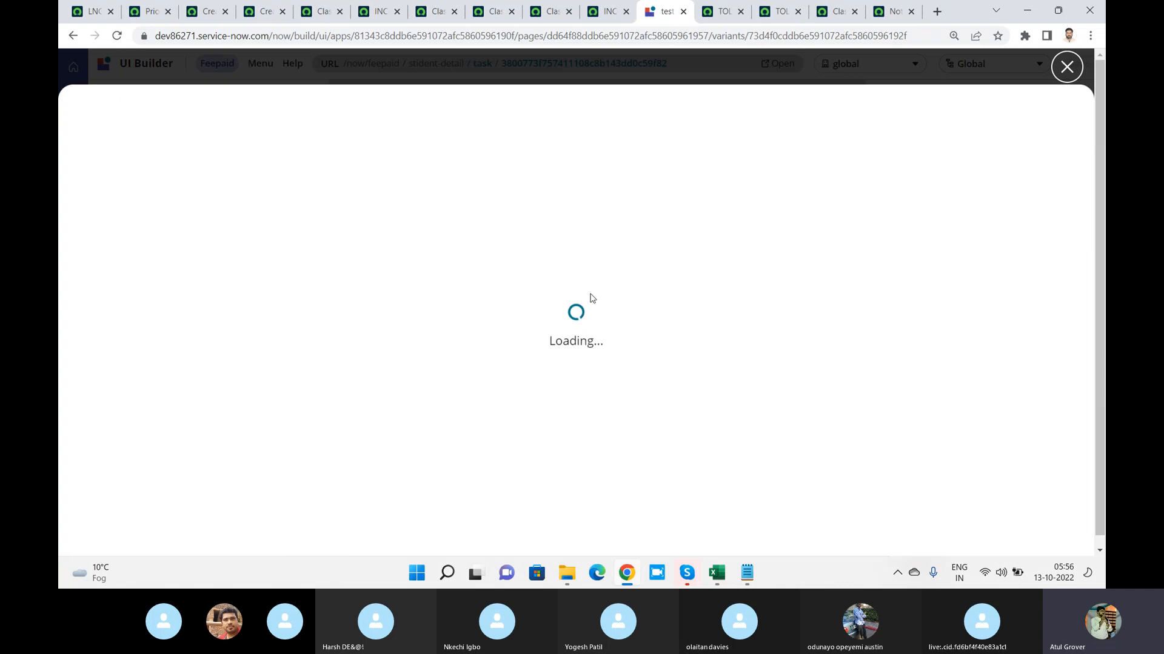
{"action": "left_click", "coordinate": [1066, 67]}
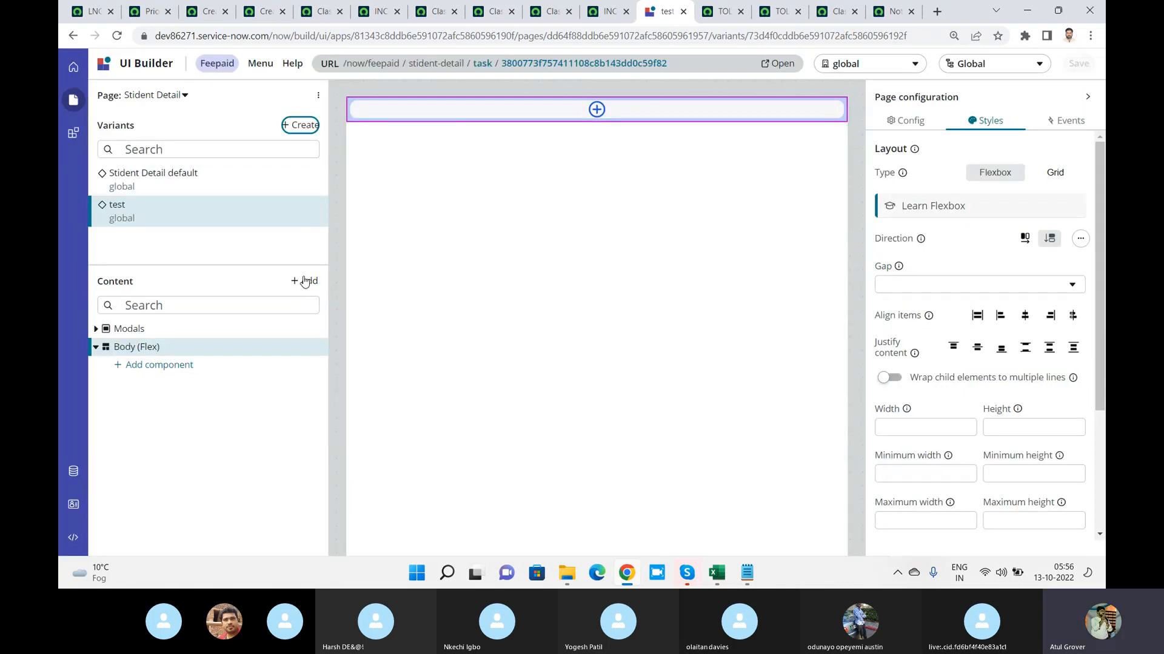
{"action": "left_click", "coordinate": [264, 305]}
{"action": "type", "text": "for"}
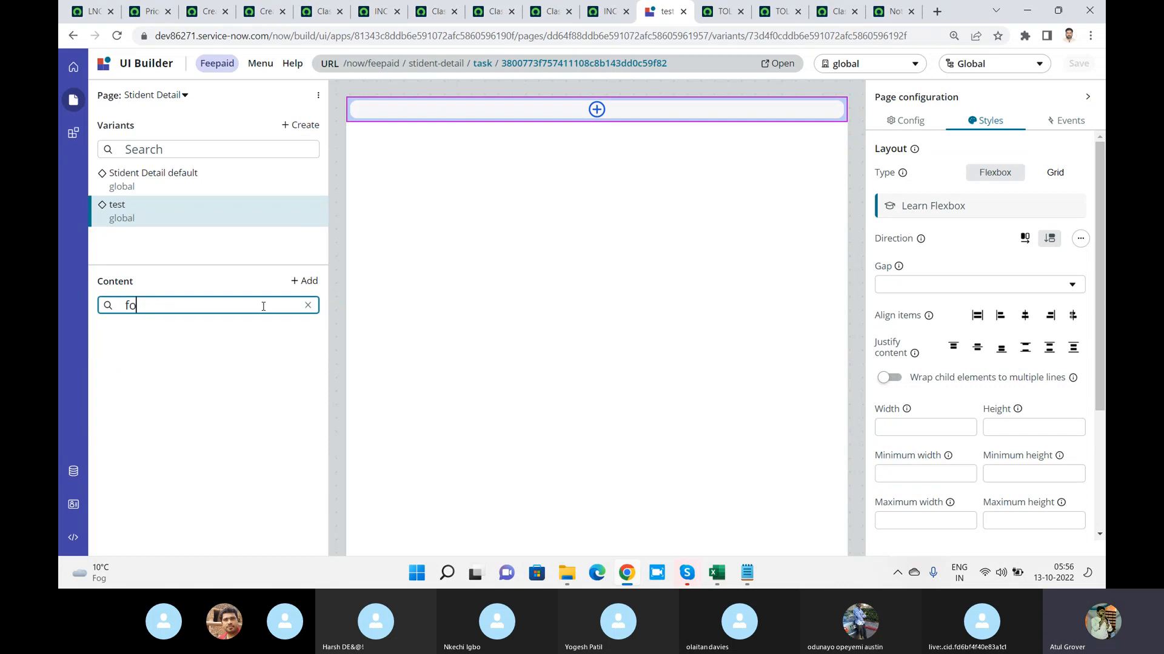
{"action": "key", "text": "BackSpace"}
{"action": "key", "text": "BackSpace"}
{"action": "key", "text": "BackSpace"}
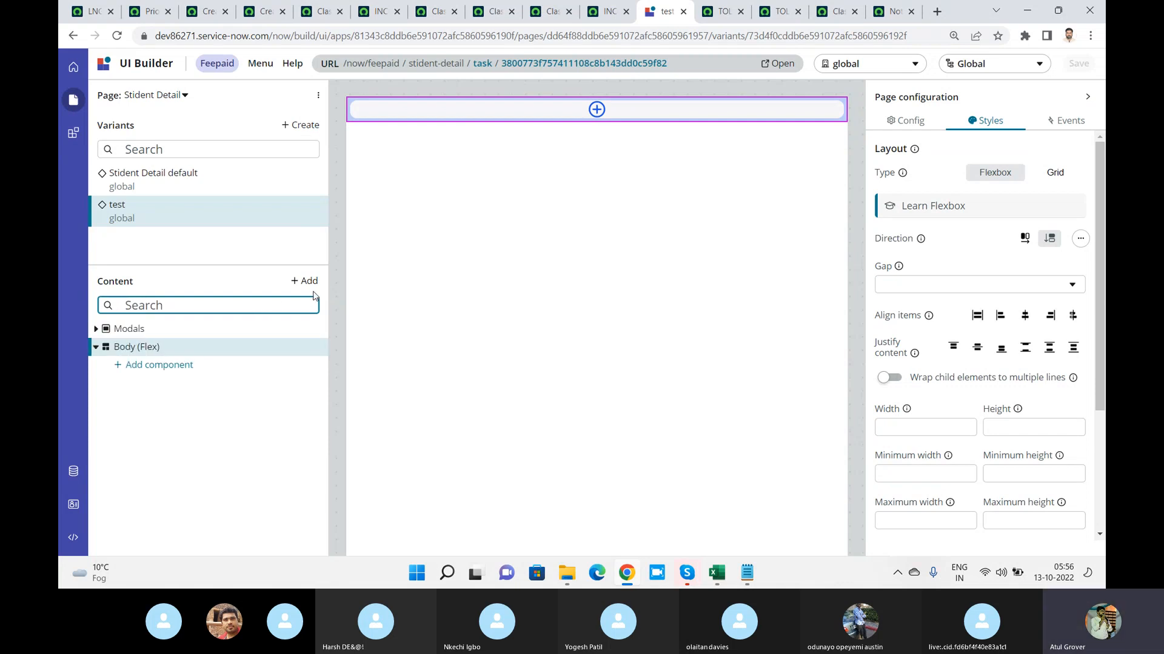
Add the Form preset component to the body of the test variant and dismiss the preset tip
{"action": "left_click", "coordinate": [160, 367]}
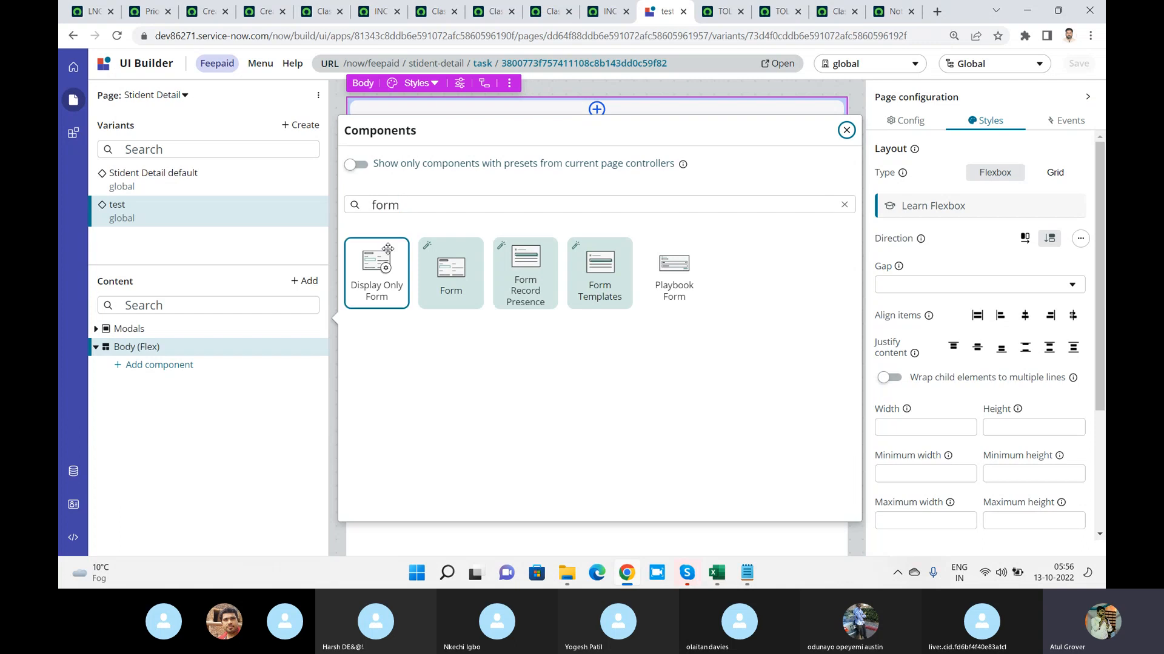
{"action": "left_click", "coordinate": [454, 277]}
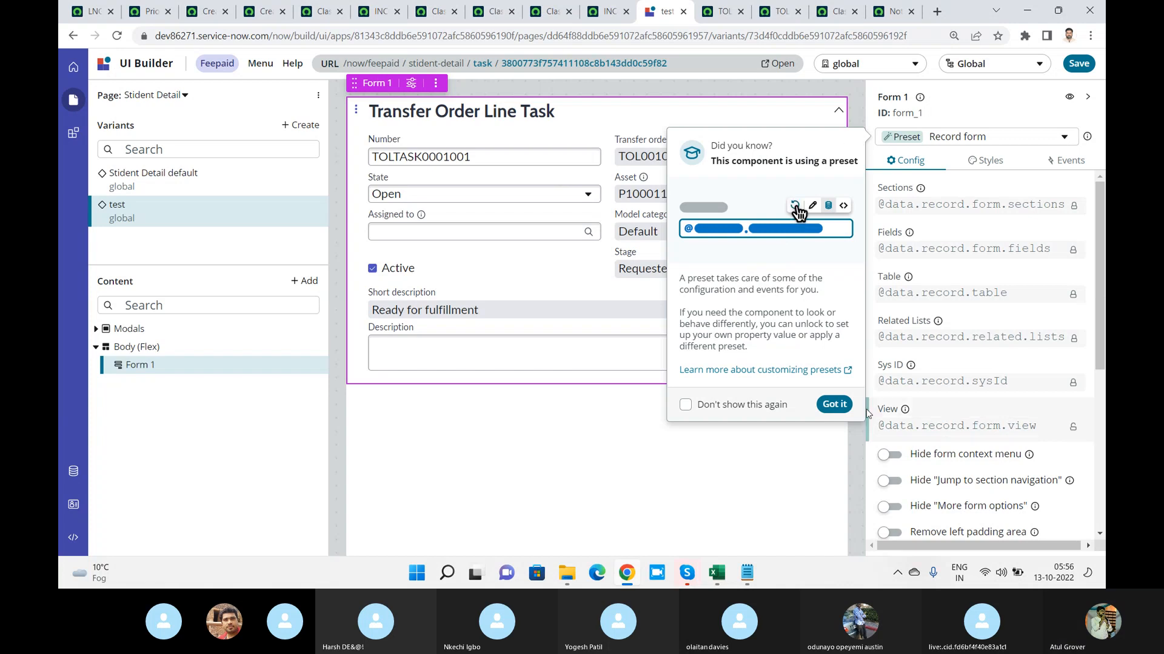
{"action": "left_click", "coordinate": [833, 404]}
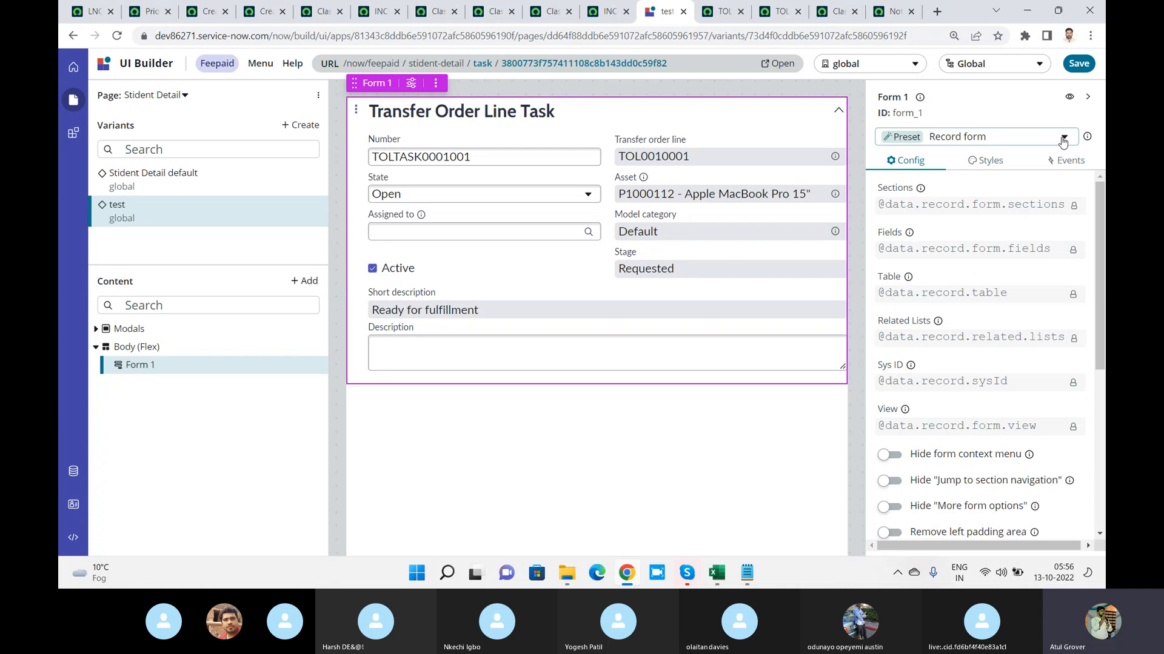
Review the form's style and event settings, including the Relay Open Record handler of the Preview Record event
{"action": "left_click", "coordinate": [996, 167]}
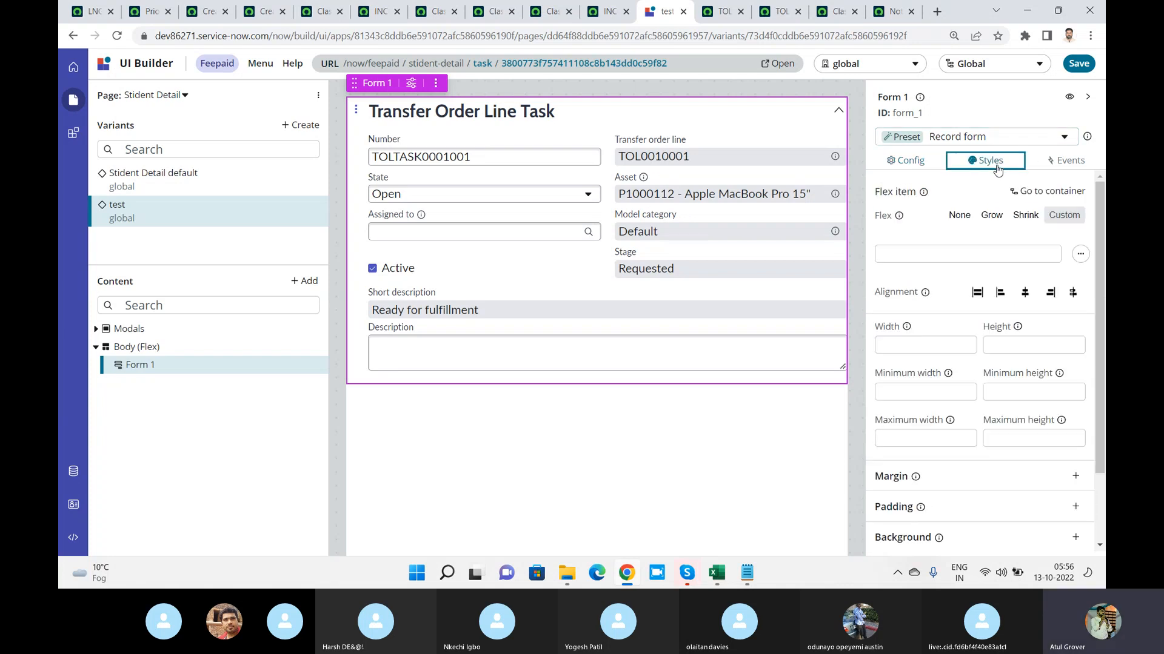
{"action": "left_click", "coordinate": [1062, 162]}
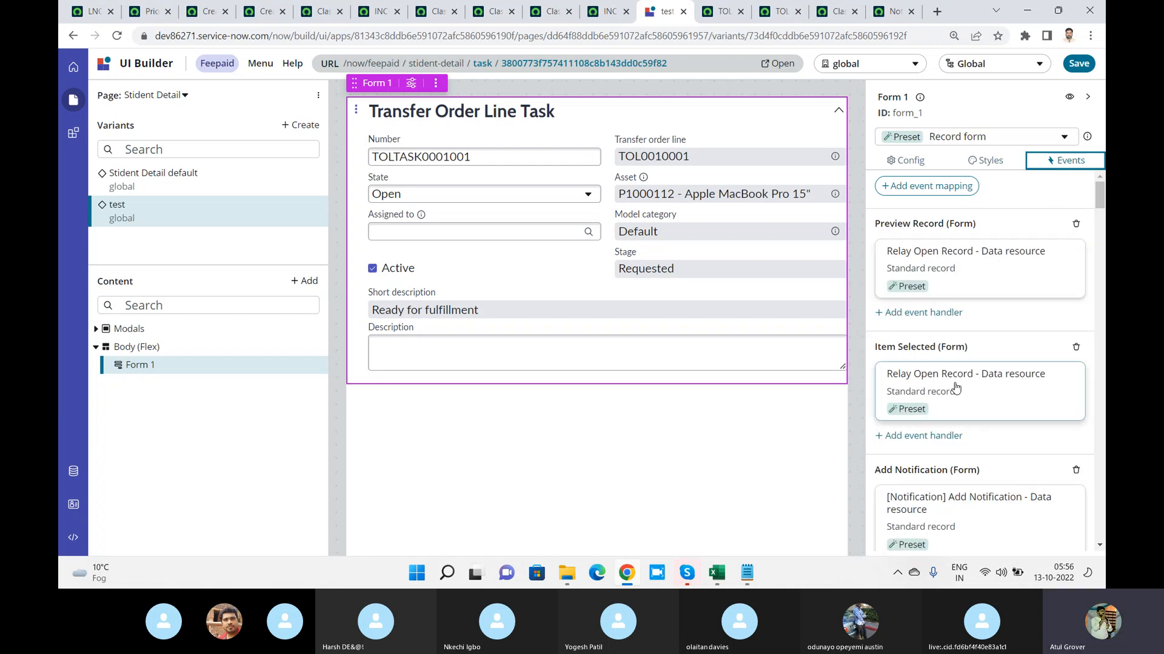
{"action": "left_click", "coordinate": [970, 268]}
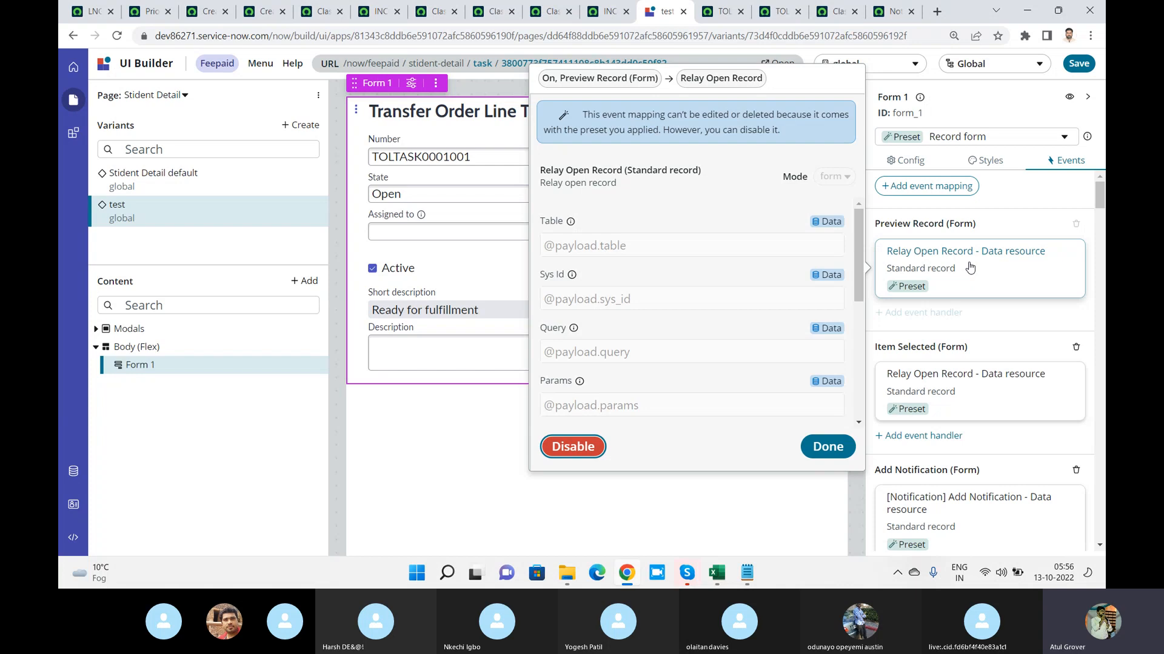
{"action": "left_click", "coordinate": [839, 447]}
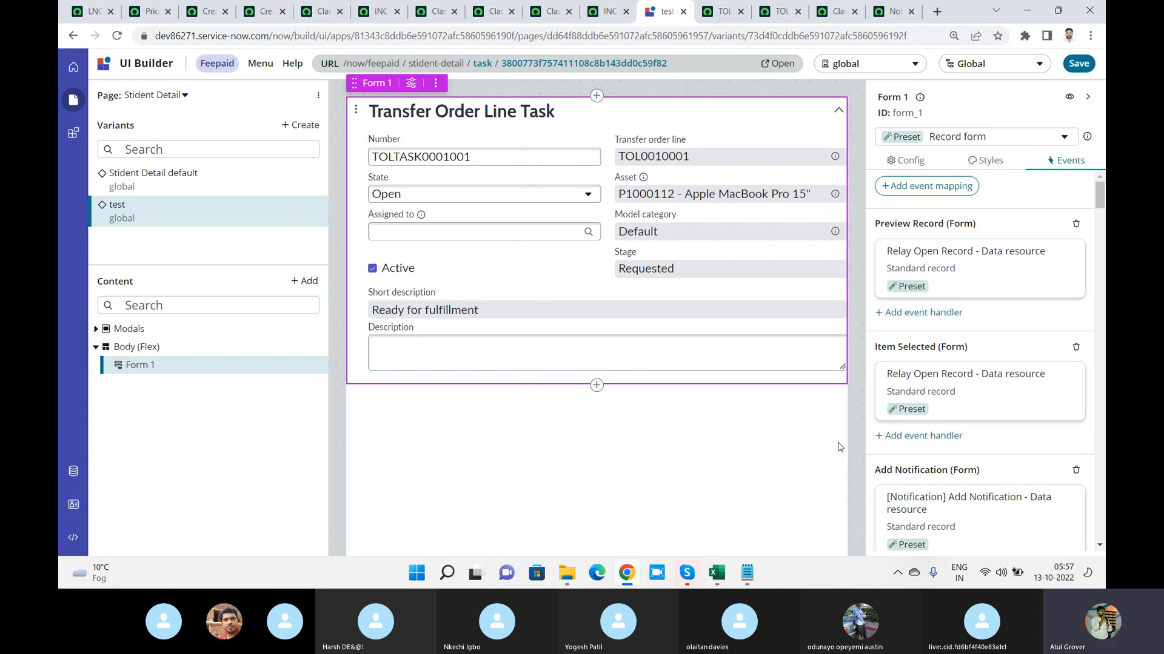
Switch from the browser to another open window
{"action": "key", "text": "alt+Tab"}
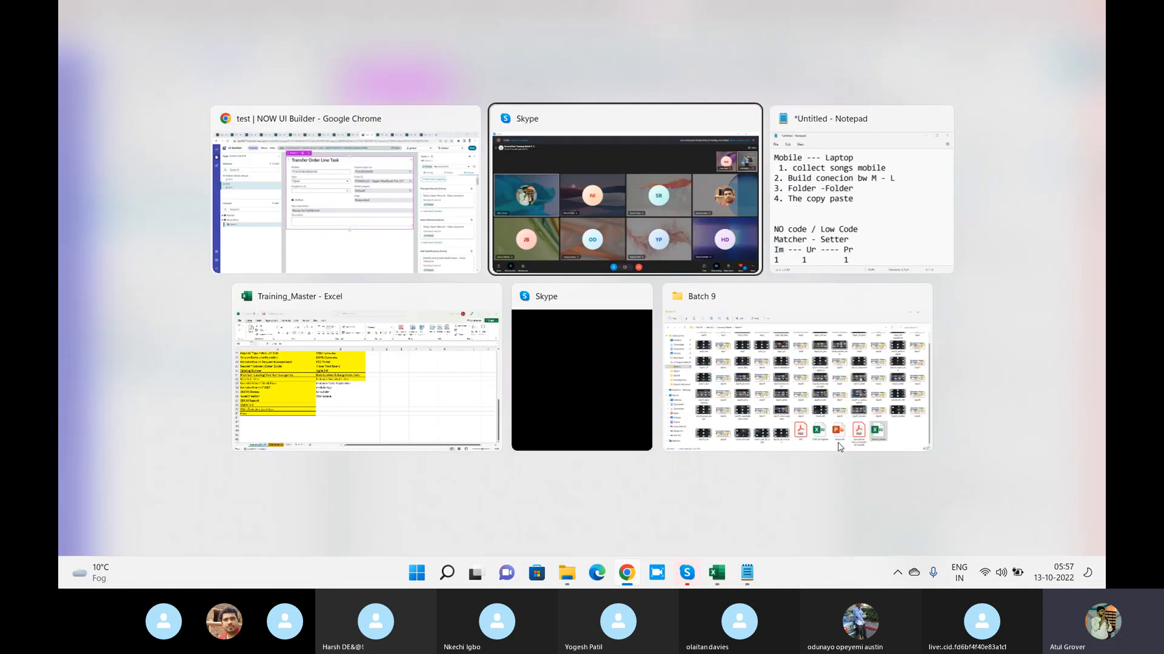
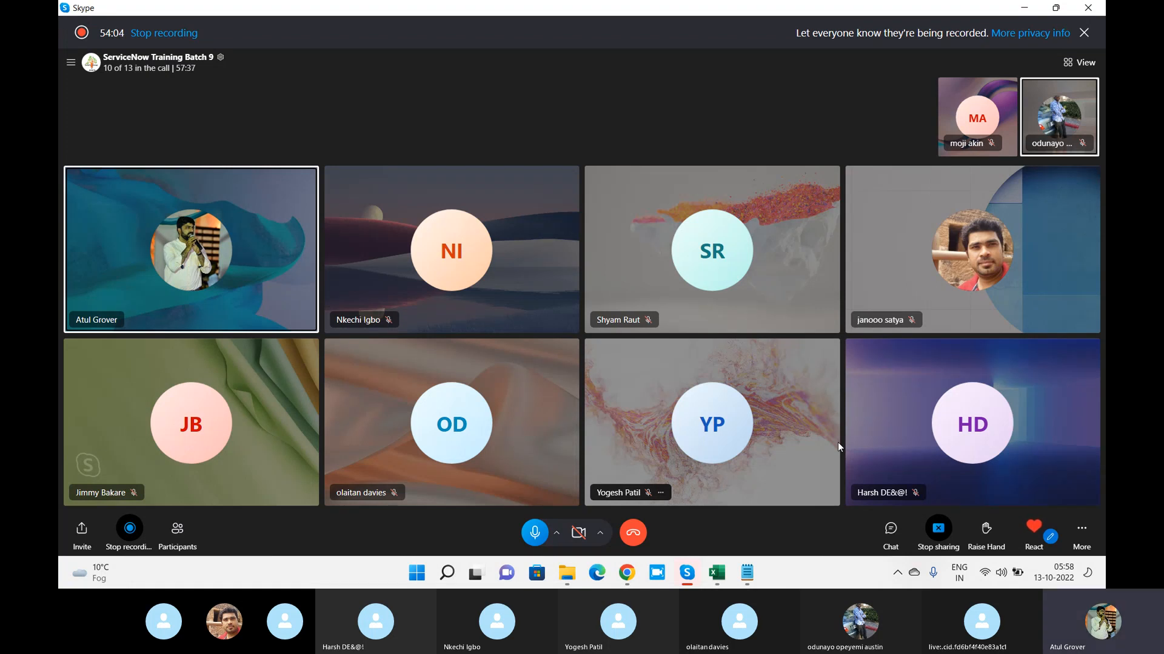
Switch back to the browser and open App Engine Studio from the ServiceNow instance, leaving the LNG_Assn_name lookup definition without saving
{"action": "key", "text": "alt+Tab"}
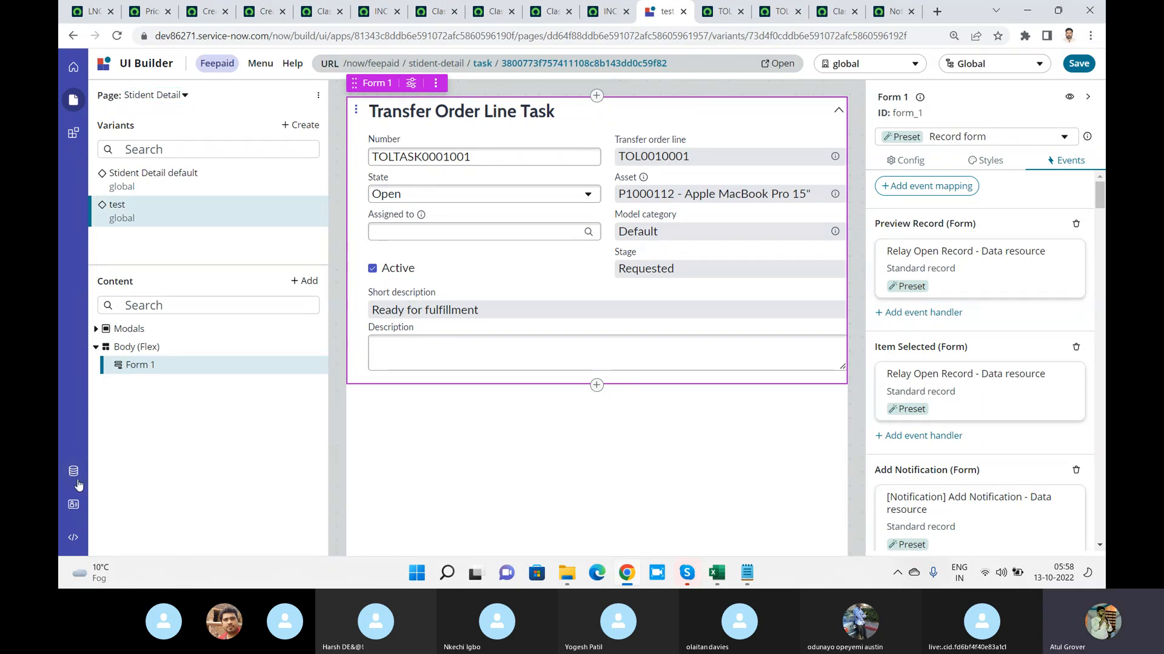
{"action": "left_click", "coordinate": [89, 13]}
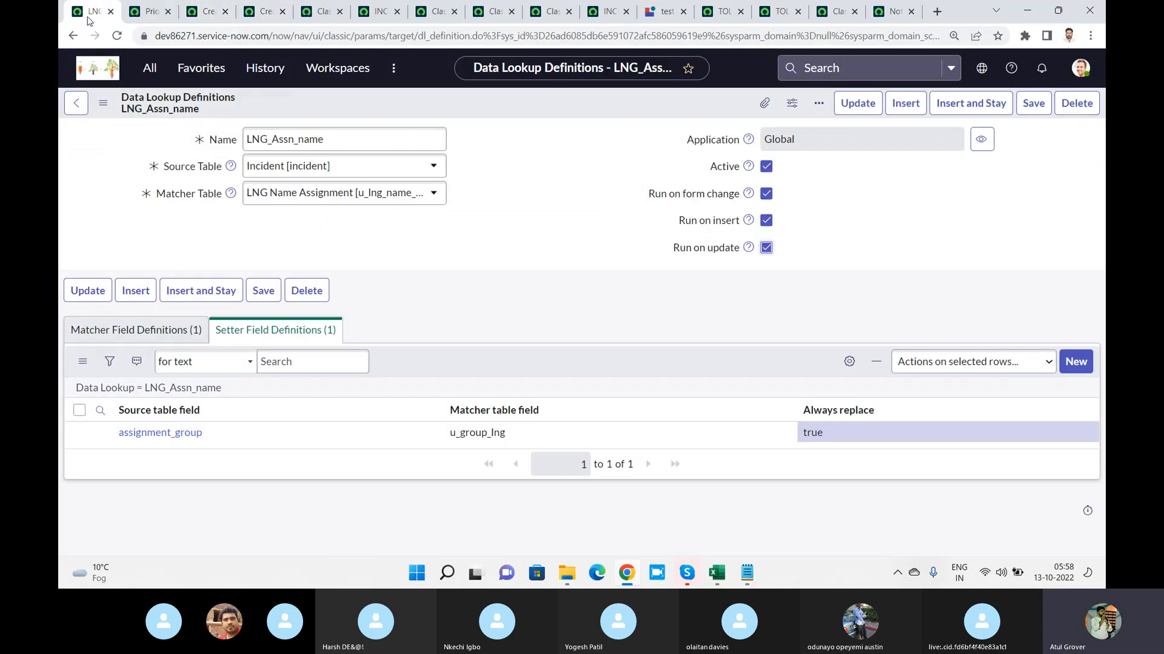
{"action": "left_click", "coordinate": [150, 68]}
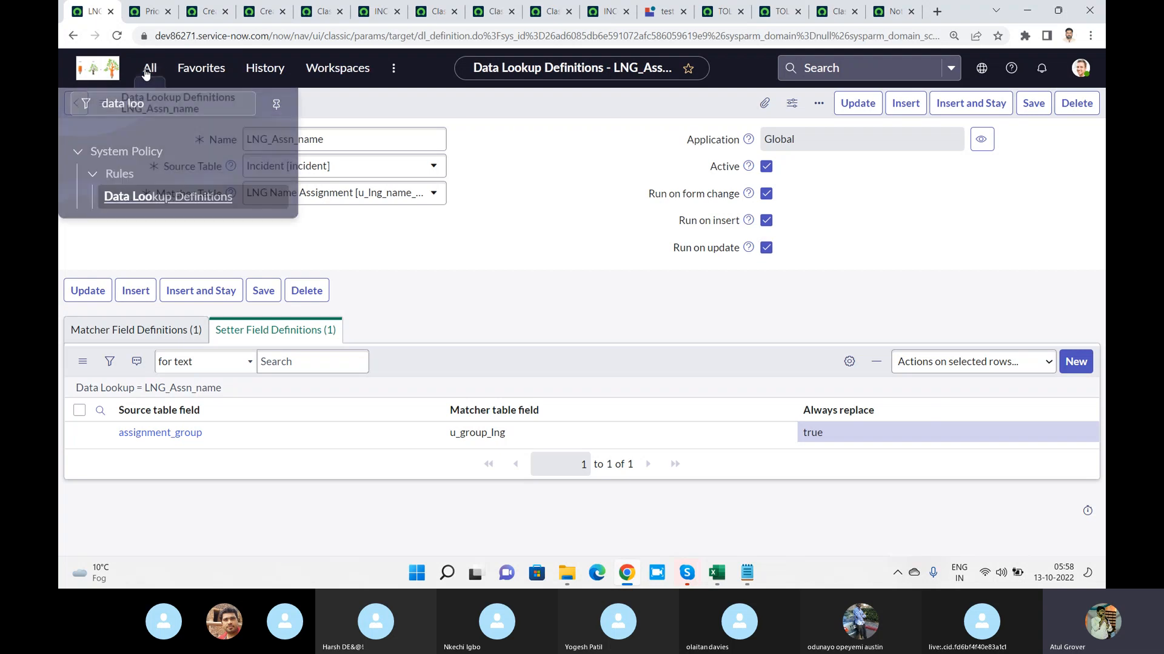
{"action": "left_click_drag", "start_coordinate": [147, 108], "coordinate": [78, 108]}
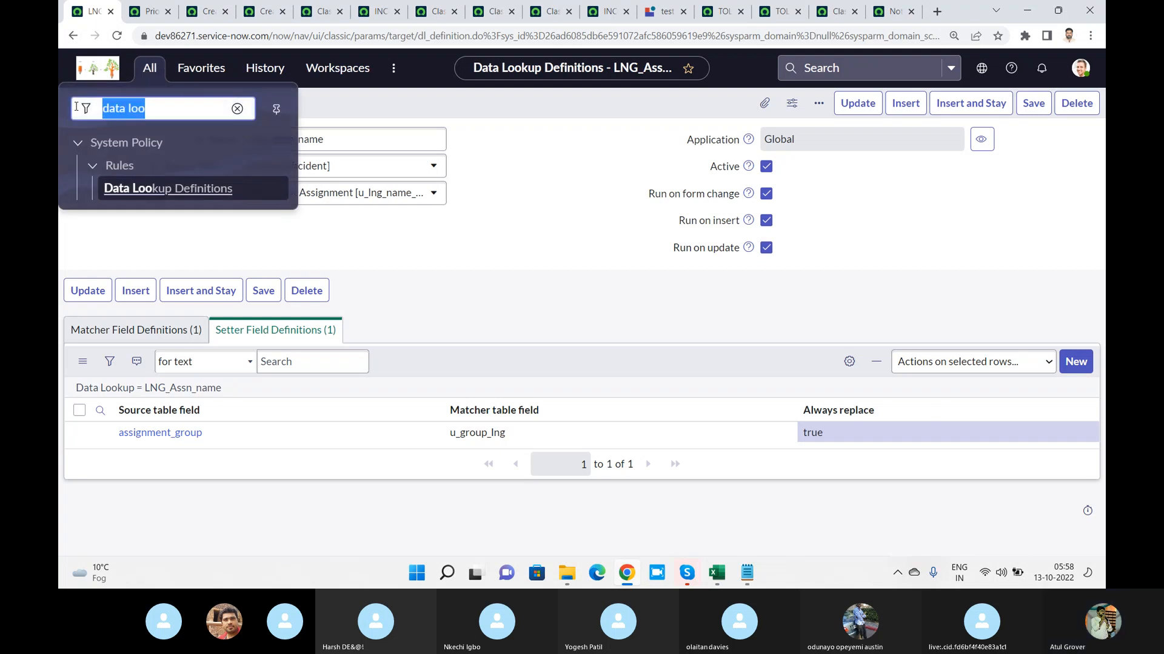
{"action": "type", "text": "app w"}
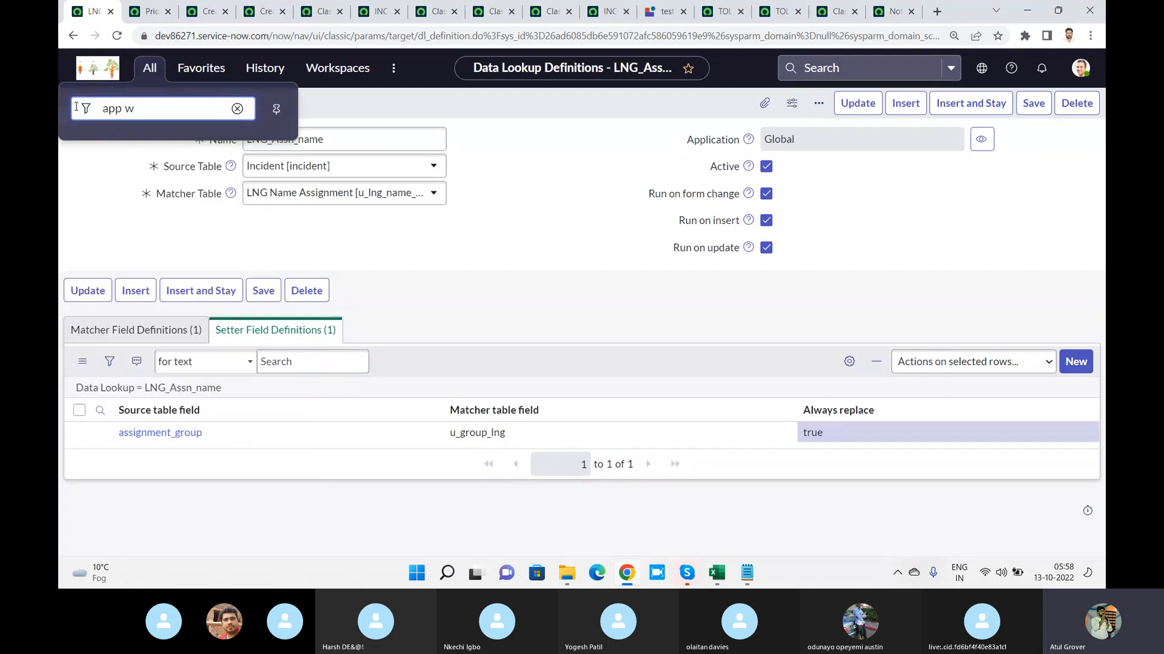
{"action": "key", "text": "BackSpace"}
{"action": "type", "text": "en"}
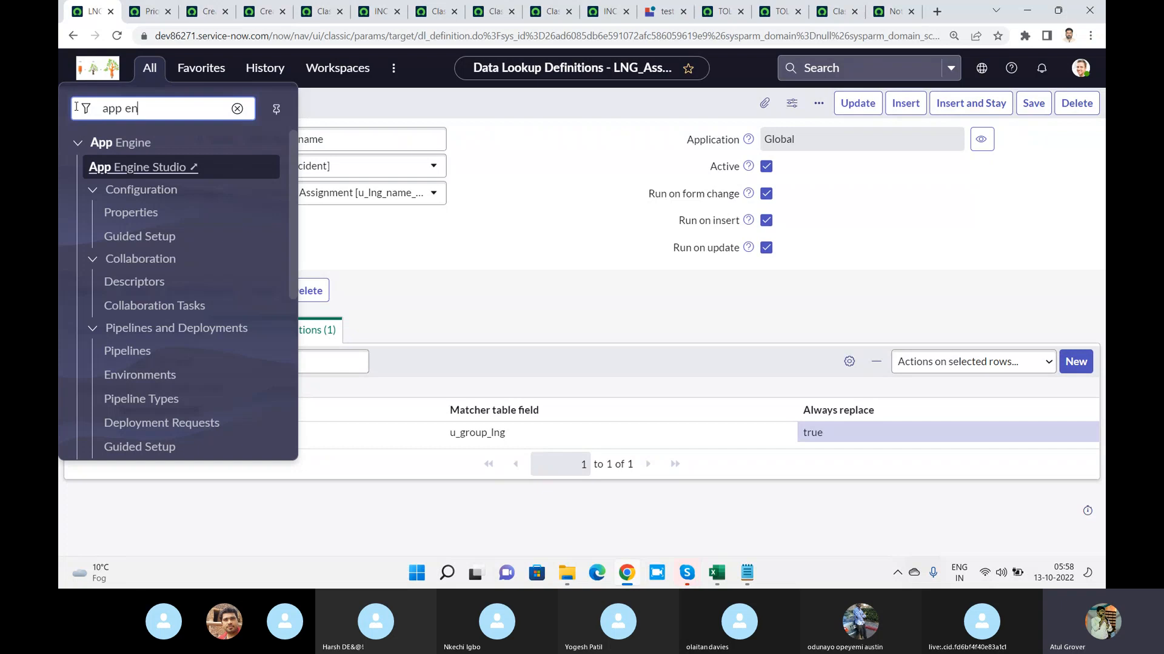
{"action": "left_click", "coordinate": [133, 172]}
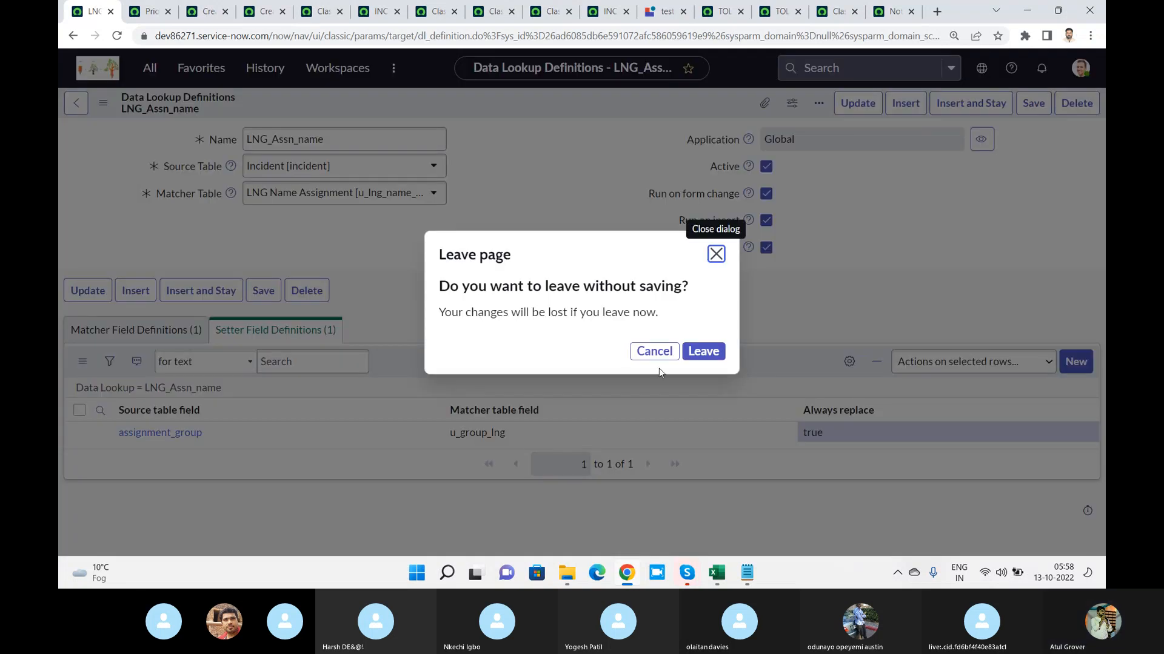
{"action": "left_click", "coordinate": [701, 358]}
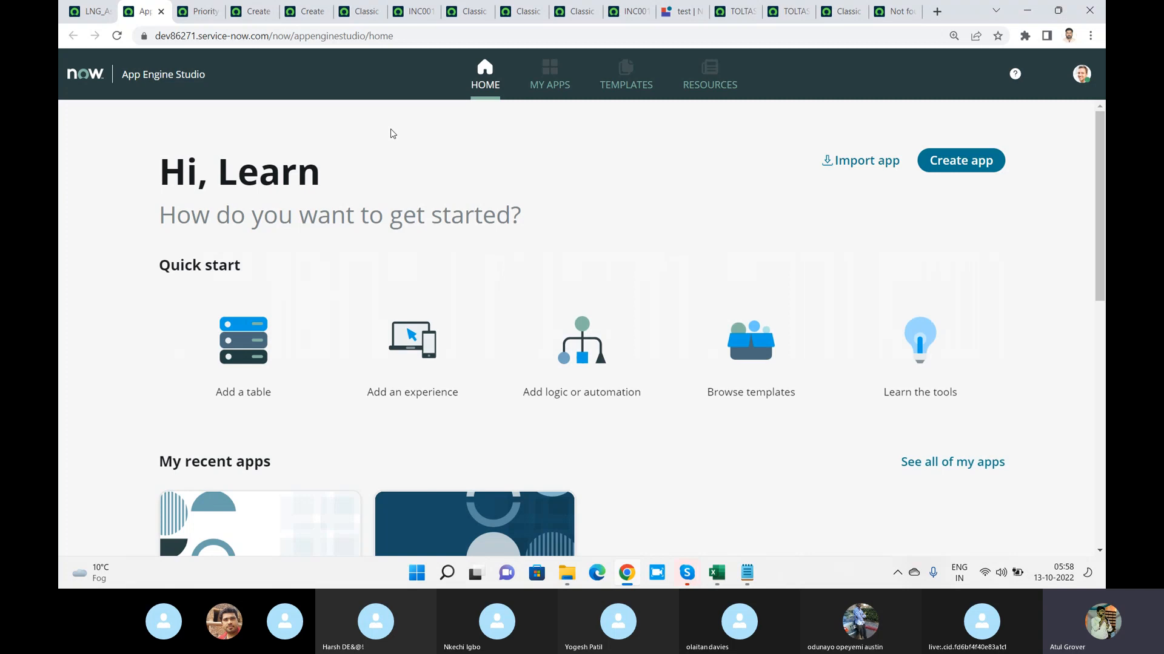
Start a new app named "LNG To" and continue to its roles
{"action": "left_click", "coordinate": [962, 160]}
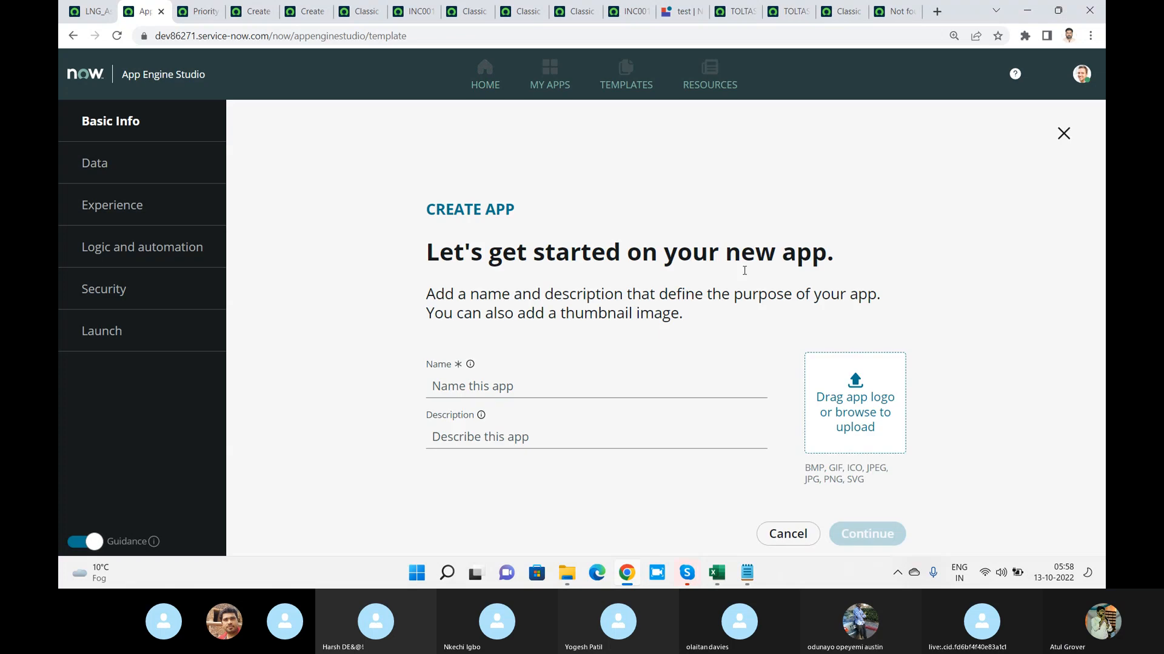
{"action": "left_click", "coordinate": [540, 377]}
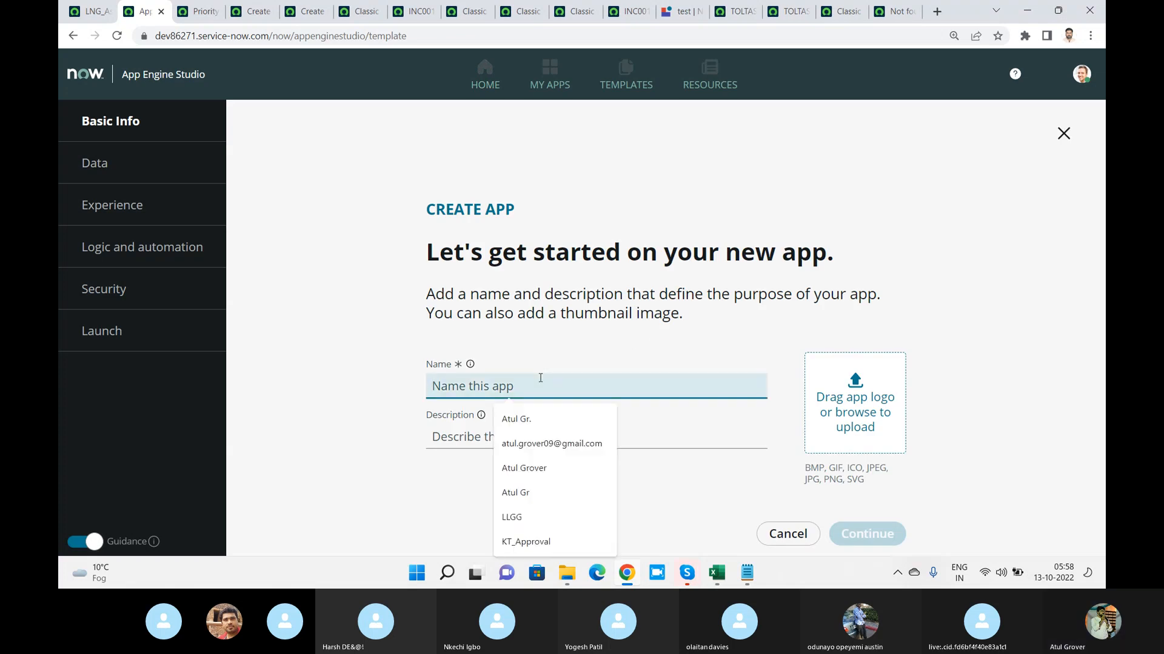
{"action": "type", "text": "LNG To"}
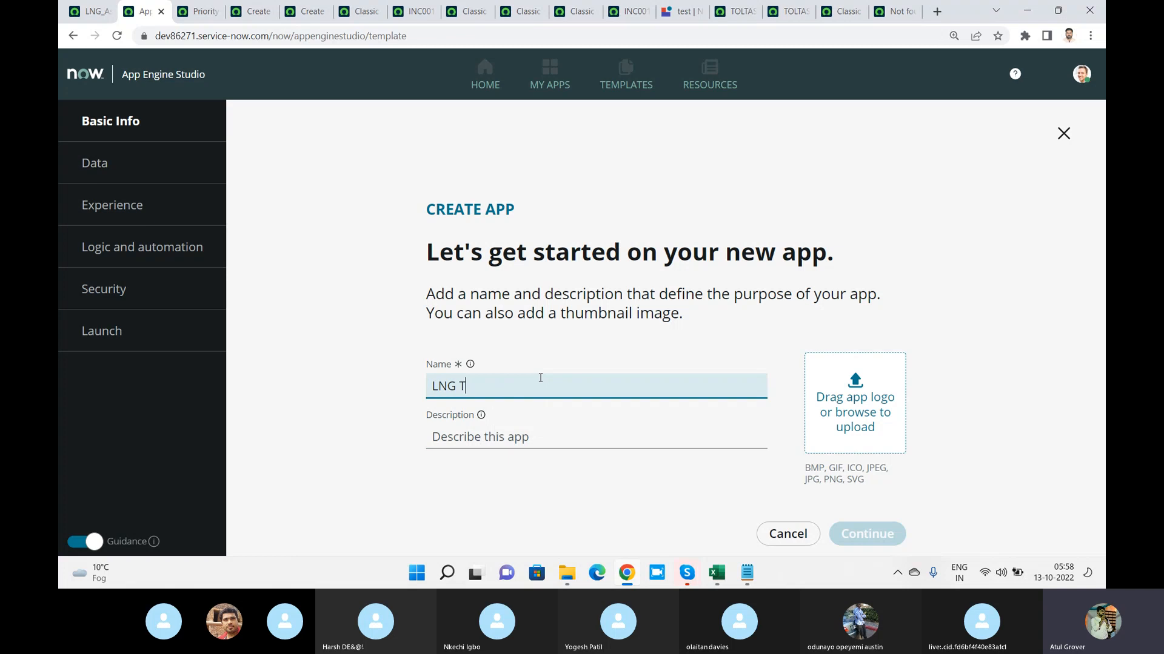
{"action": "left_click", "coordinate": [522, 413]}
{"action": "left_click", "coordinate": [864, 536]}
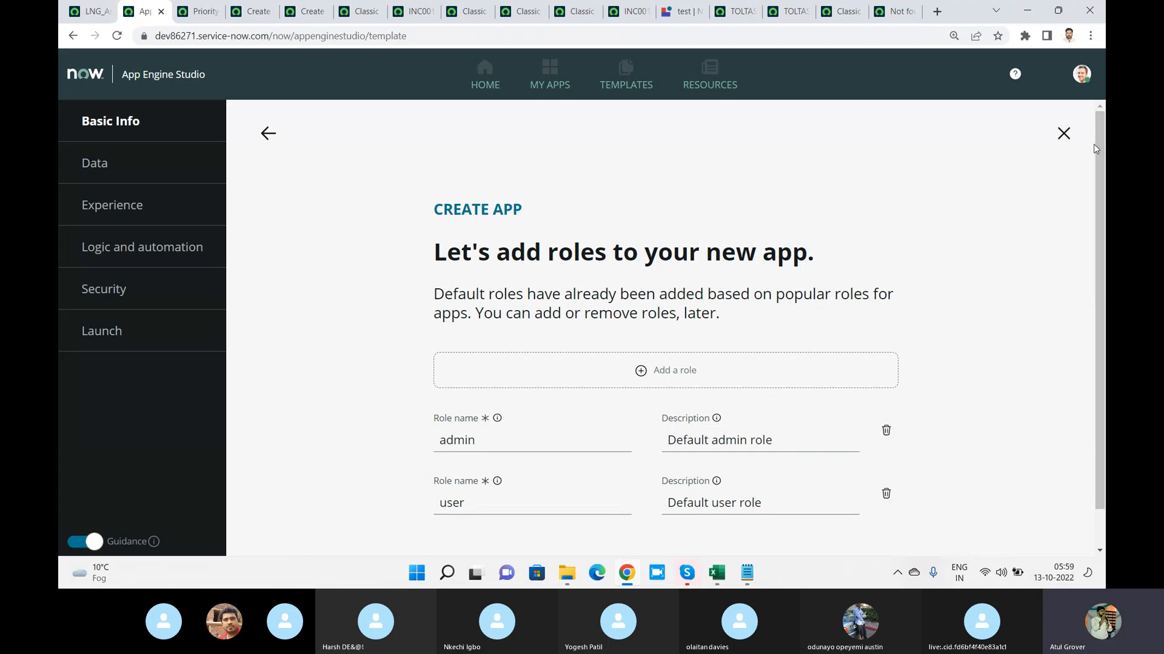
Accept the default admin and user roles for the new app and go to its dashboard
{"action": "left_click_drag", "start_coordinate": [1093, 143], "coordinate": [1082, 325]}
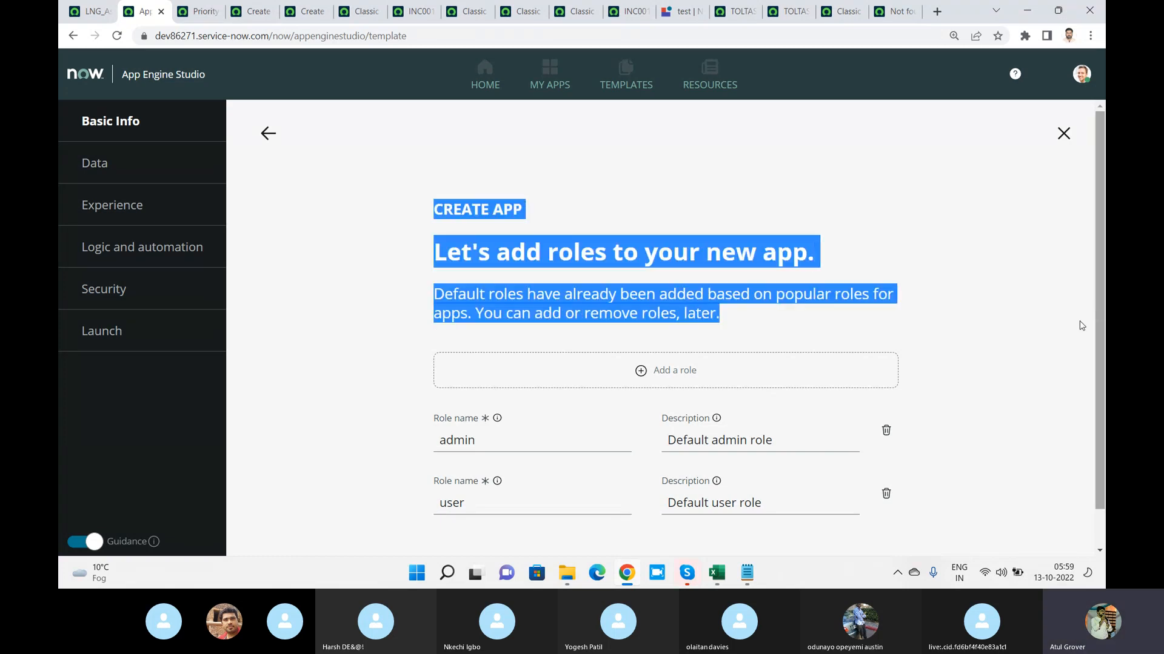
{"action": "left_click", "coordinate": [1096, 523]}
{"action": "scroll", "coordinate": [1097, 527], "scroll_direction": "down", "scroll_amount": 1}
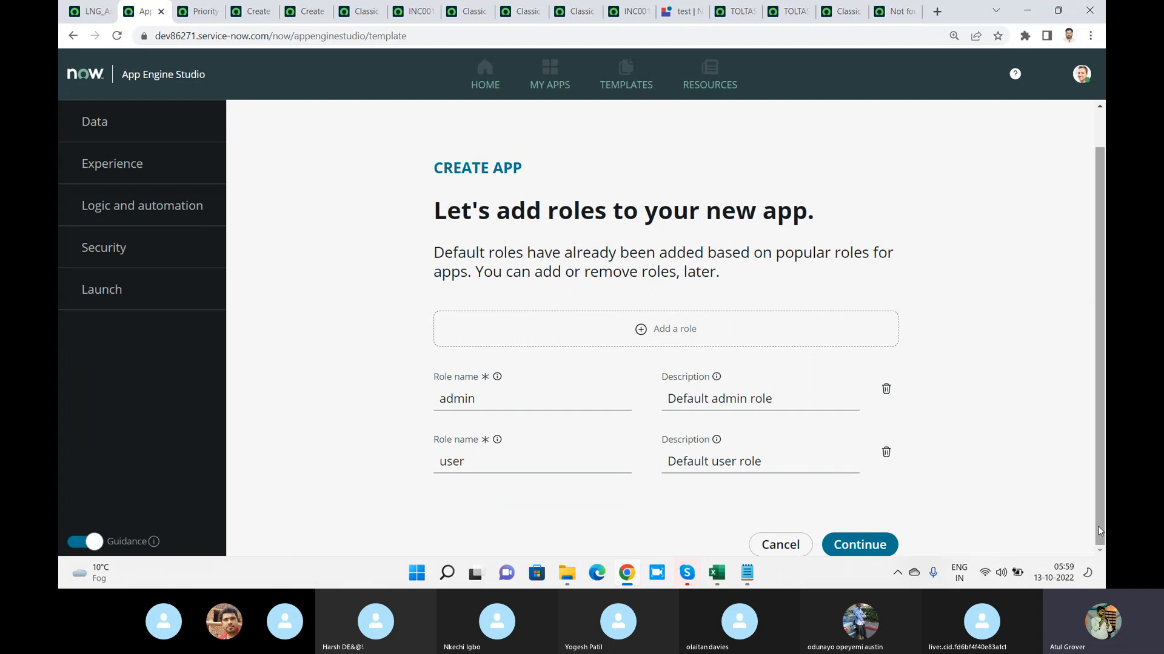
{"action": "left_click", "coordinate": [884, 549]}
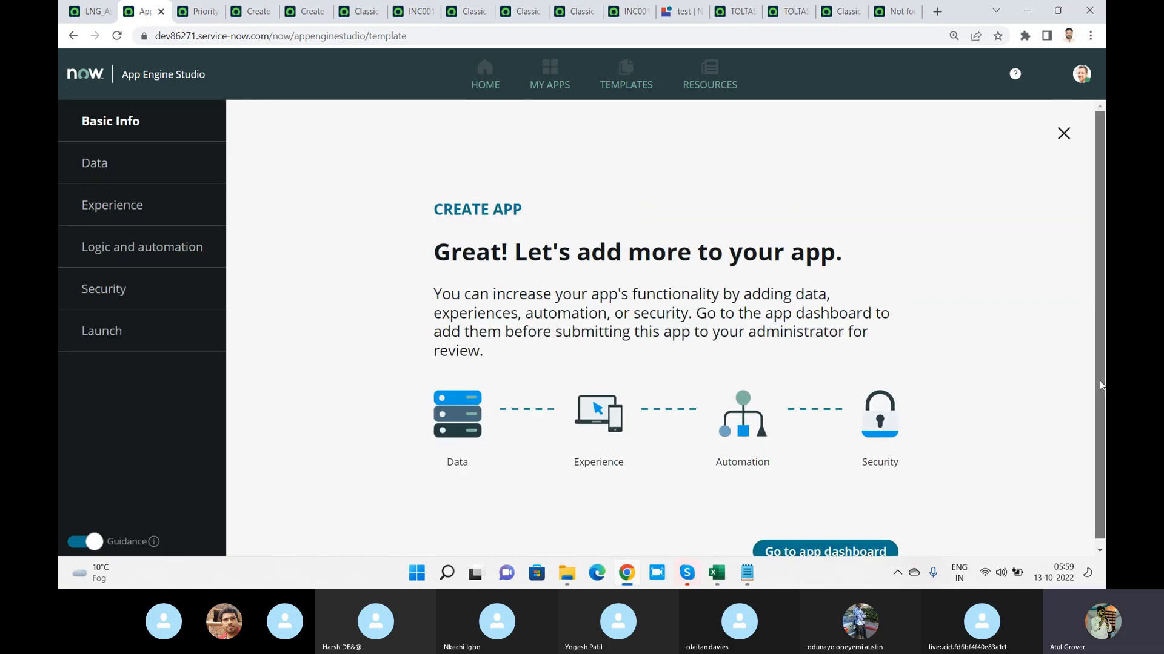
{"action": "scroll", "coordinate": [1100, 381], "scroll_direction": "down", "scroll_amount": 1}
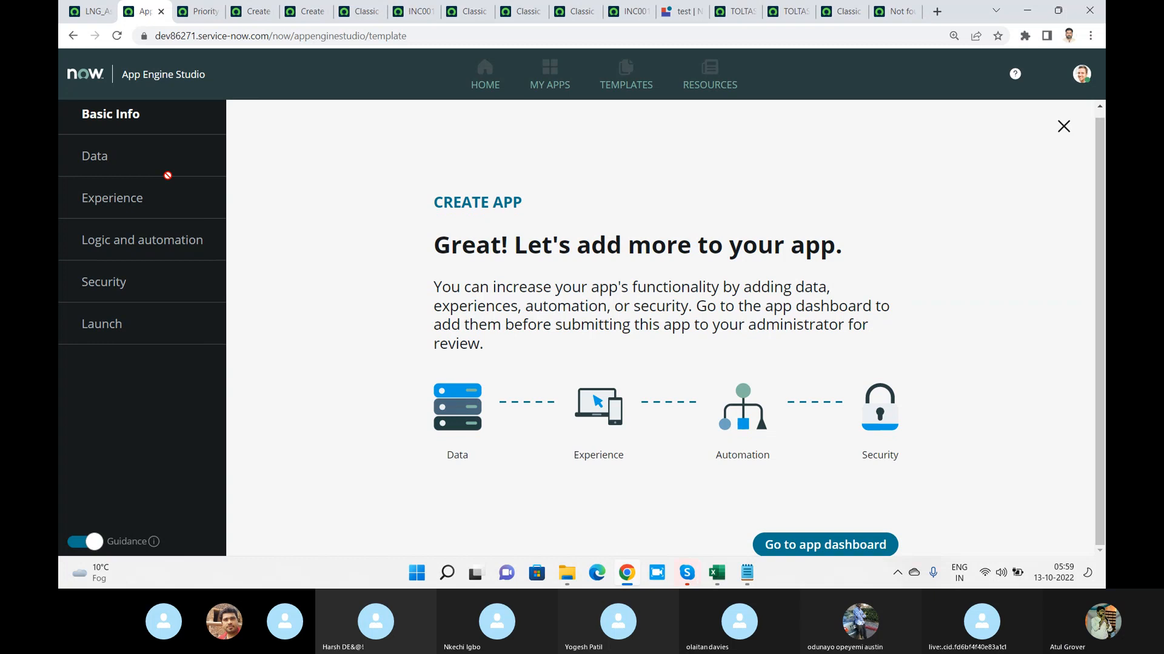
{"action": "left_click", "coordinate": [781, 537]}
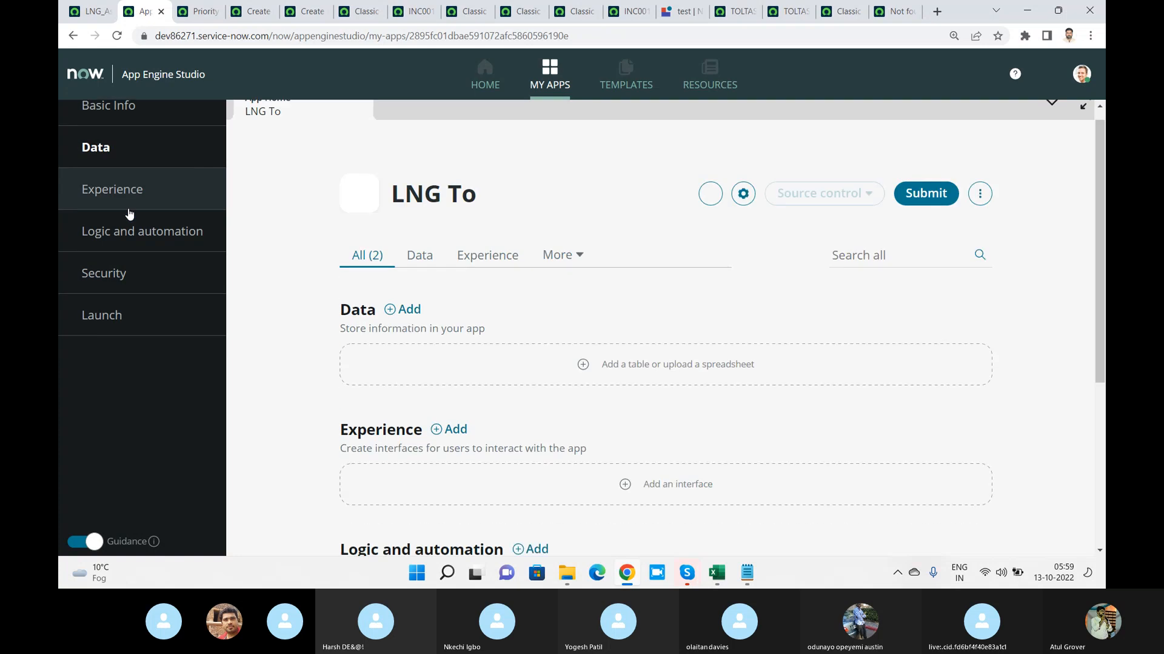
Begin adding a Workspace experience to the LNG To app
{"action": "left_click", "coordinate": [747, 165]}
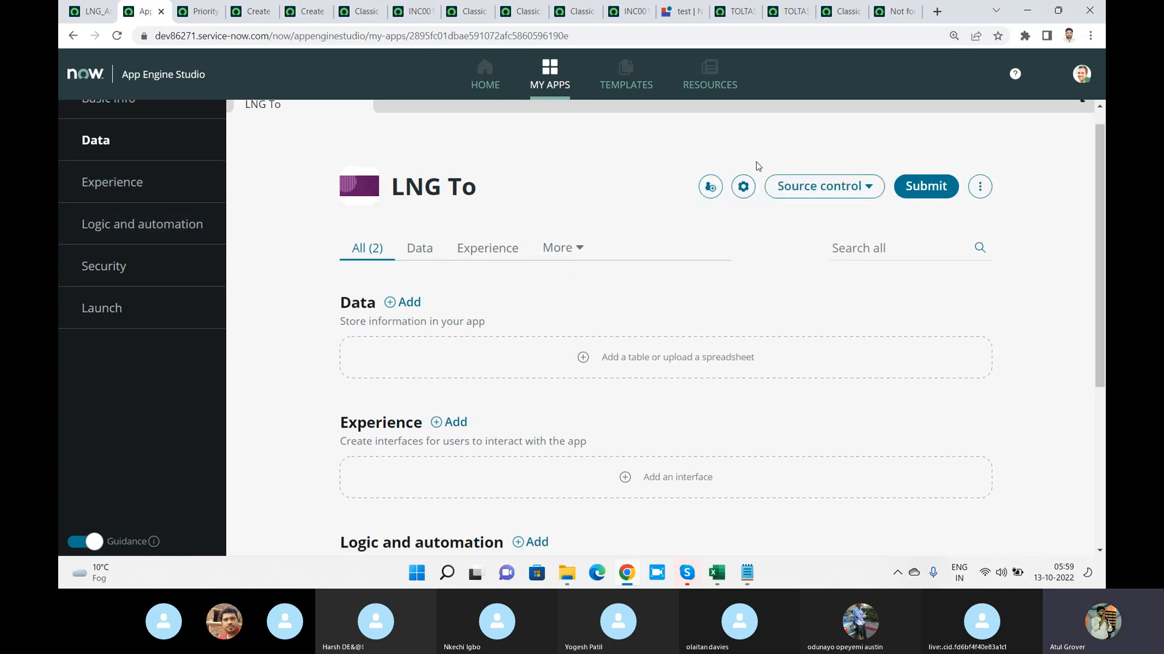
{"action": "left_click", "coordinate": [495, 249]}
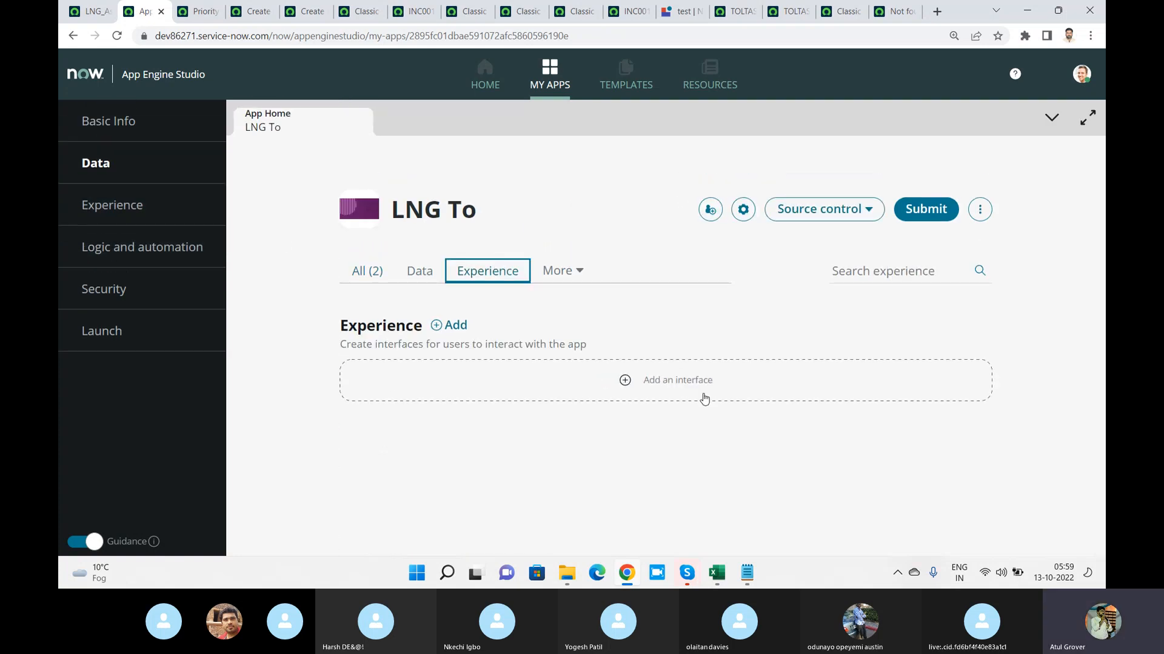
{"action": "left_click", "coordinate": [684, 386]}
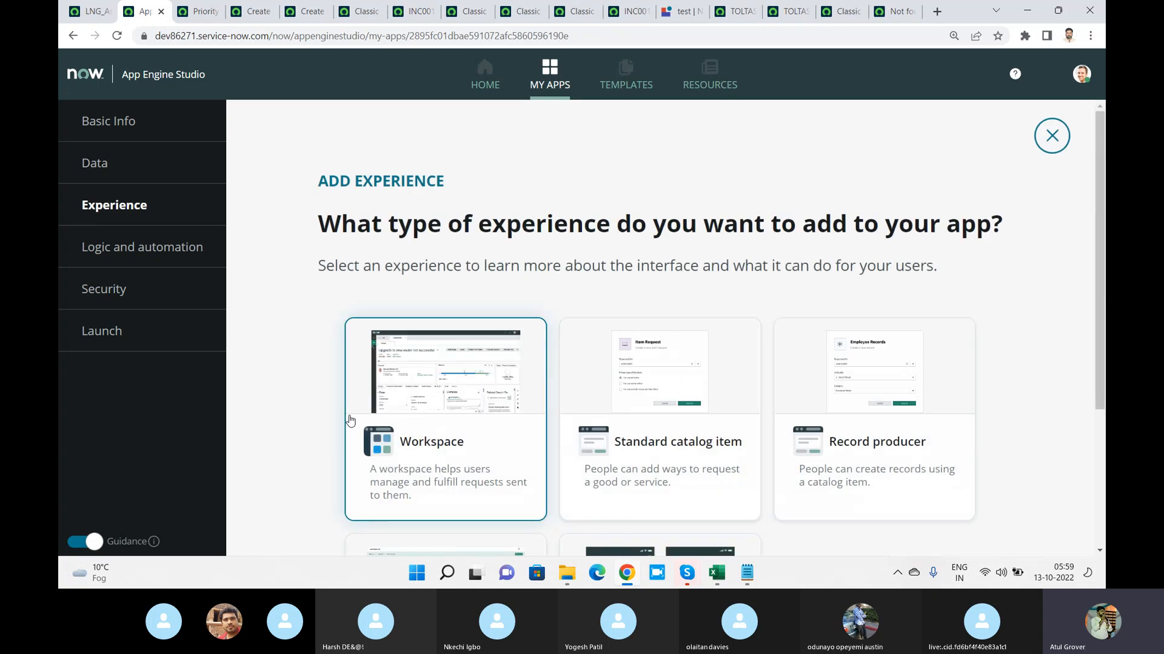
{"action": "left_click", "coordinate": [429, 414]}
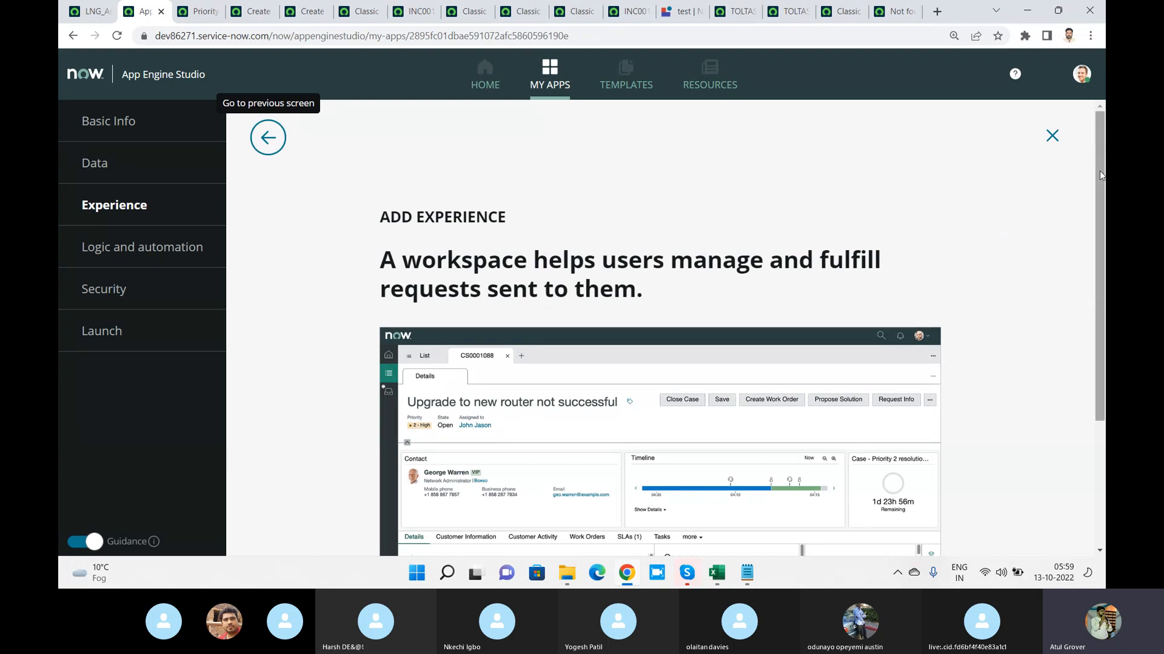
{"action": "left_click_drag", "start_coordinate": [1102, 175], "coordinate": [1101, 300]}
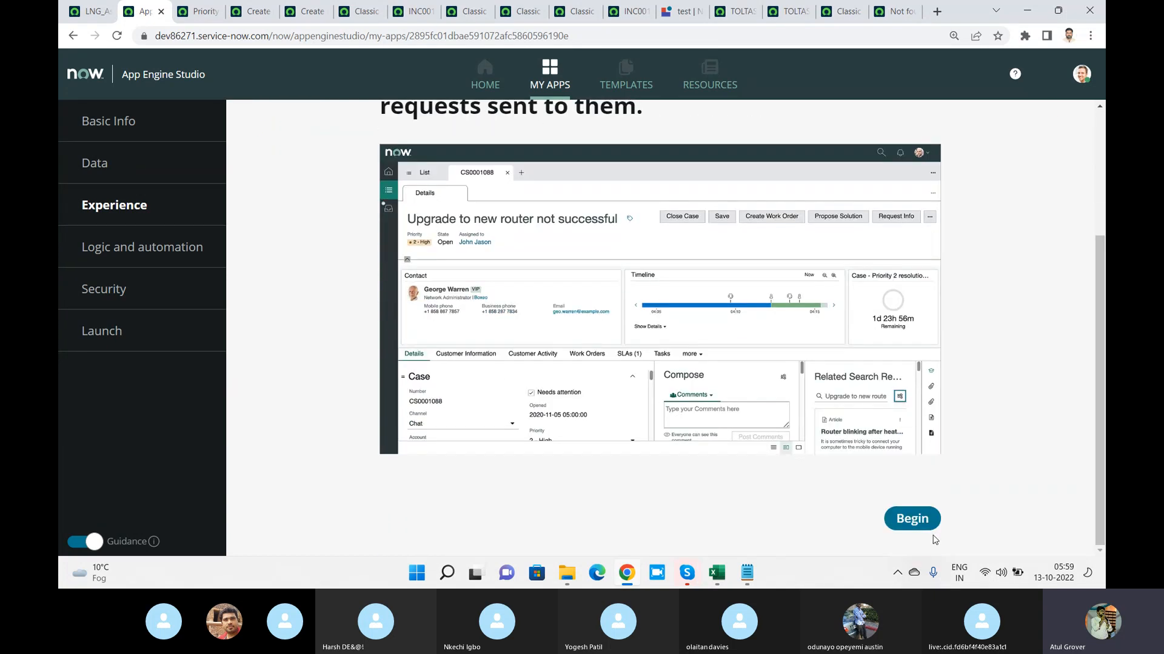
{"action": "left_click", "coordinate": [922, 518]}
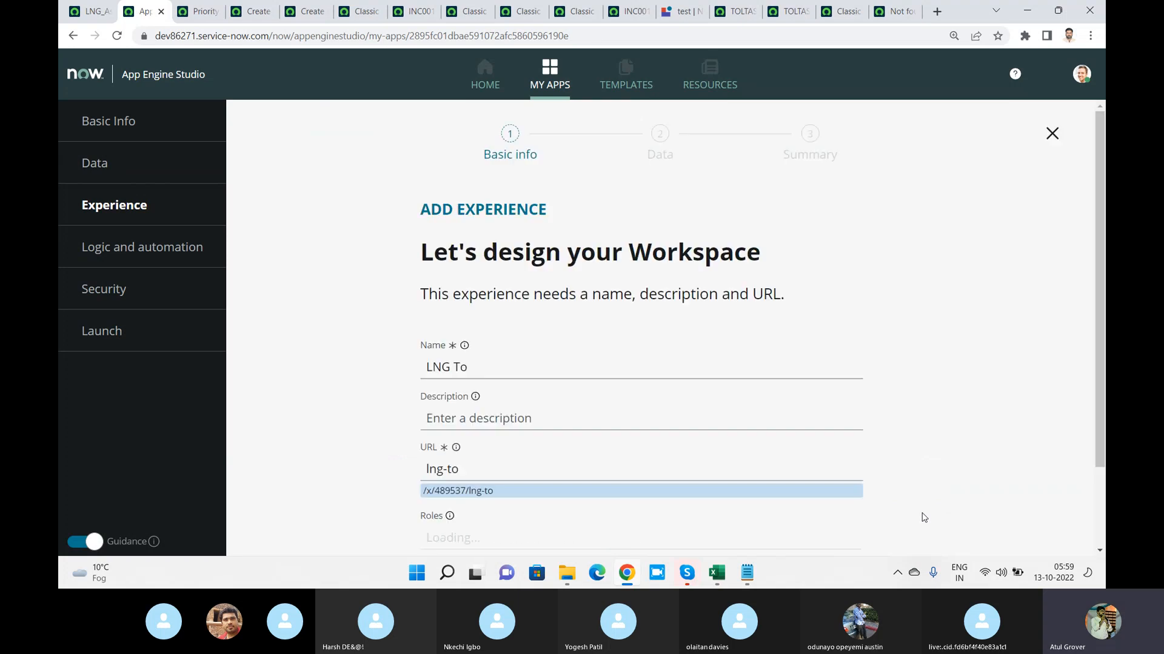
Name the workspace "LNG Together", keep the default roles and Task as primary table, and start creating the experience
{"action": "left_click", "coordinate": [537, 364]}
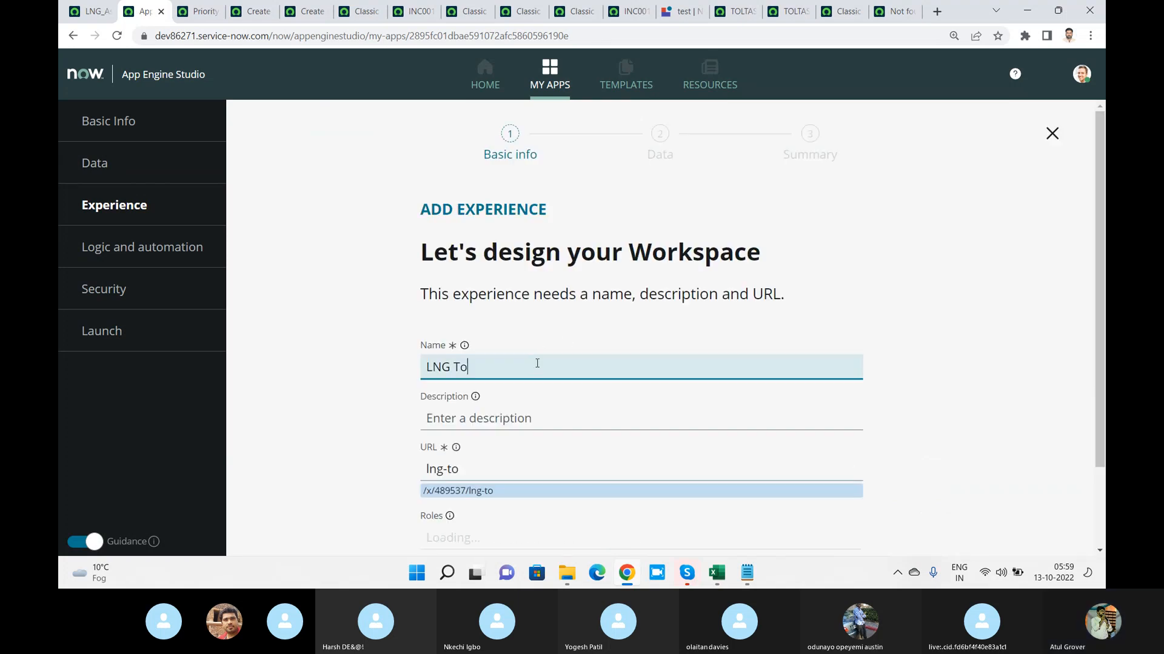
{"action": "type", "text": "gether"}
{"action": "left_click_drag", "start_coordinate": [1101, 268], "coordinate": [1098, 420]}
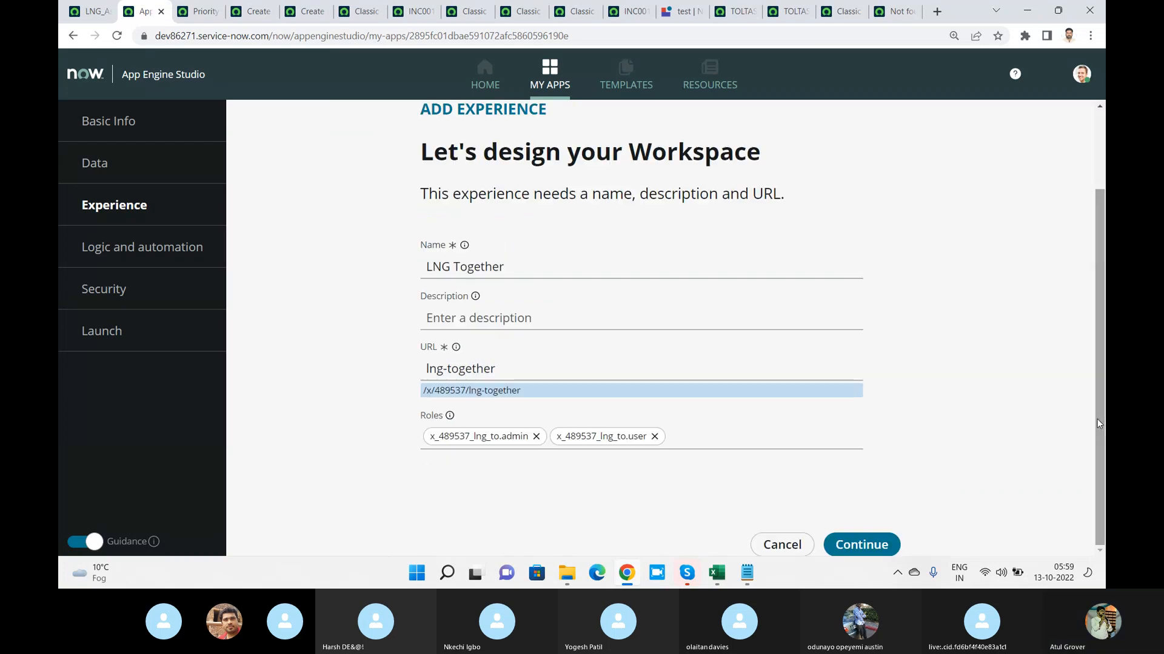
{"action": "left_click", "coordinate": [861, 549]}
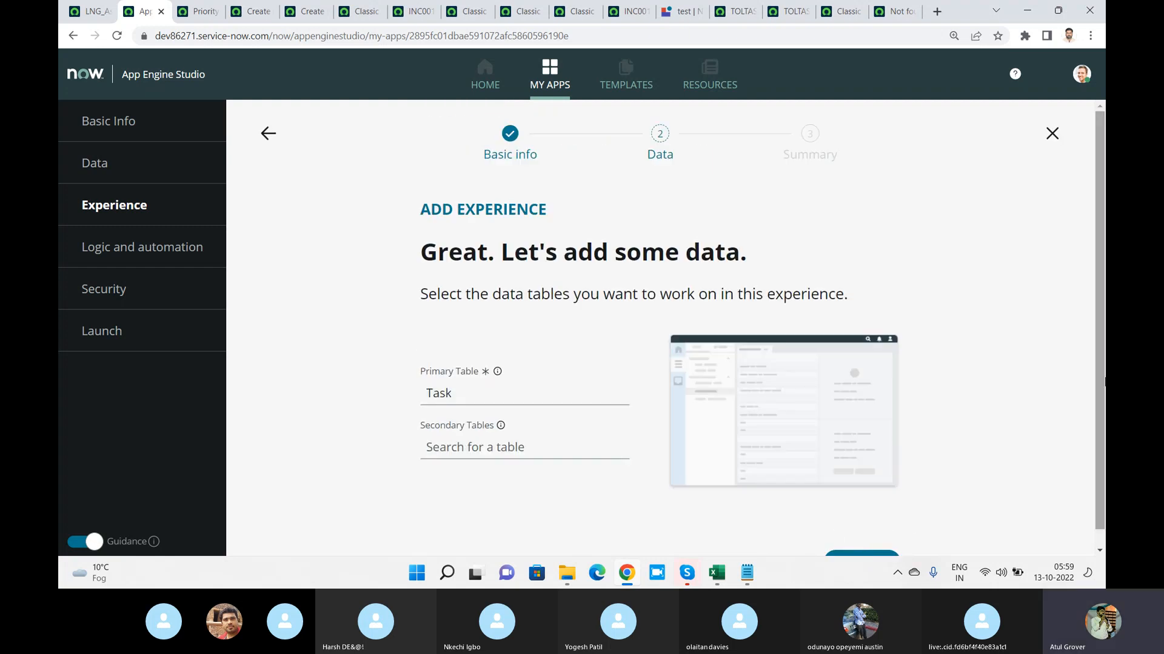
{"action": "scroll", "coordinate": [915, 527], "scroll_direction": "down", "scroll_amount": 1}
{"action": "left_click", "coordinate": [854, 546]}
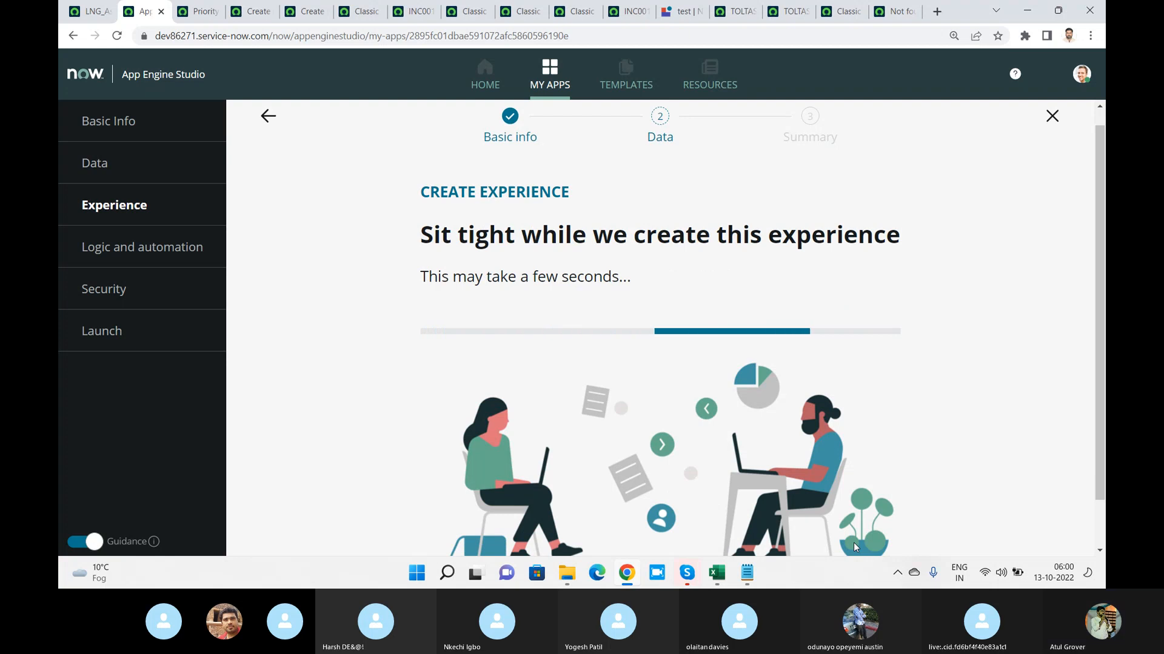
Switch to UI Builder and return to its home page, saving the unsaved changes to the test variant
{"action": "left_click", "coordinate": [682, 11]}
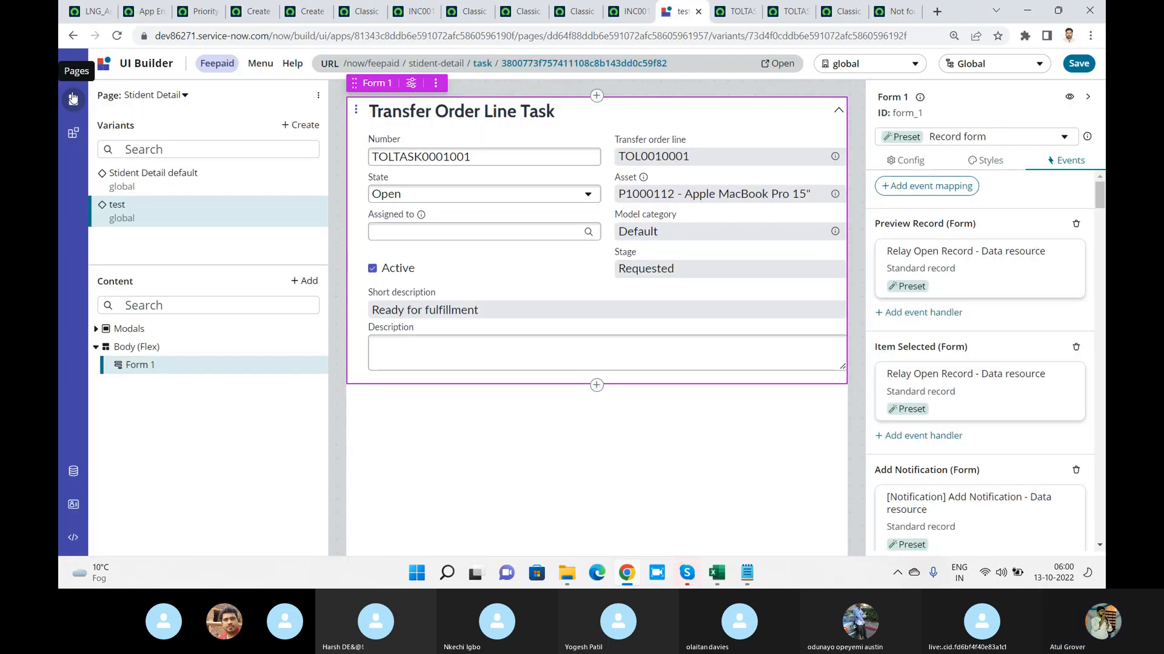
{"action": "left_click", "coordinate": [74, 72]}
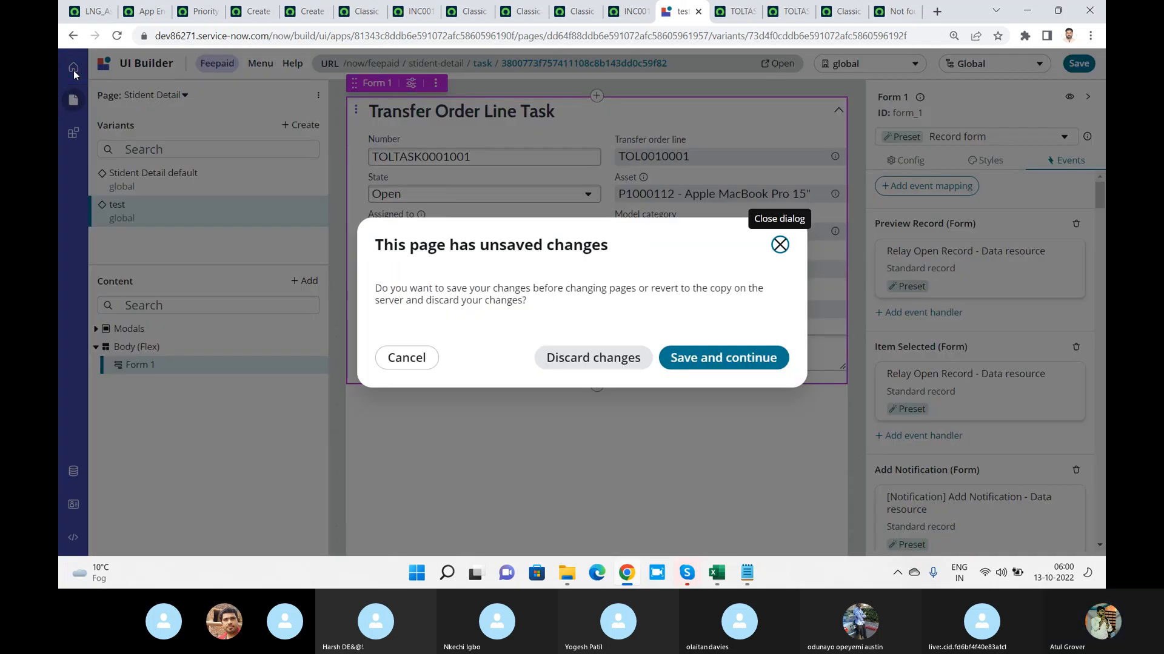
{"action": "left_click", "coordinate": [704, 356]}
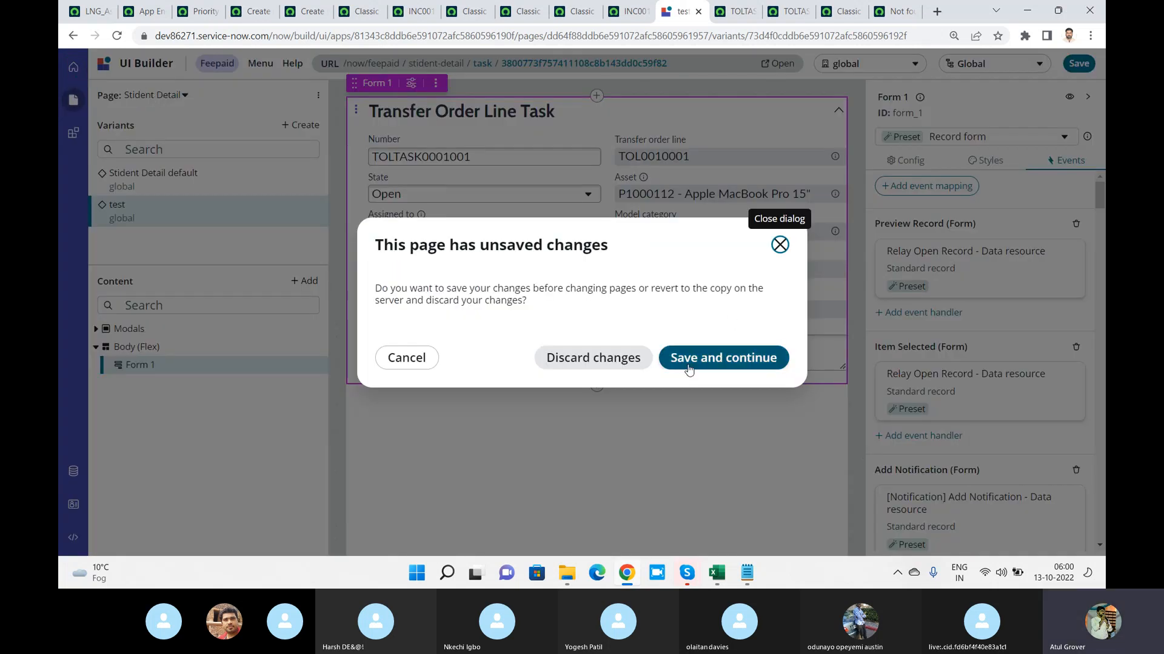
Check the workspace creation progress, search UI Builder's experience list for "lng" and open the LNG Student Fee Info experience
{"action": "left_click", "coordinate": [74, 12]}
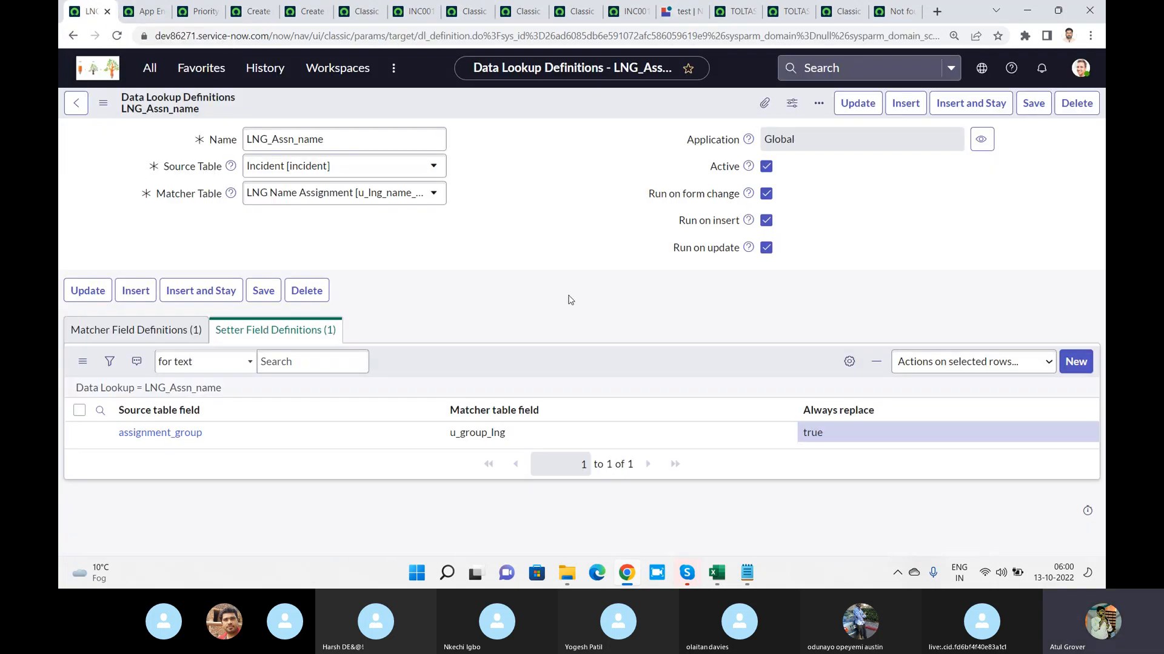
{"action": "left_click", "coordinate": [152, 12]}
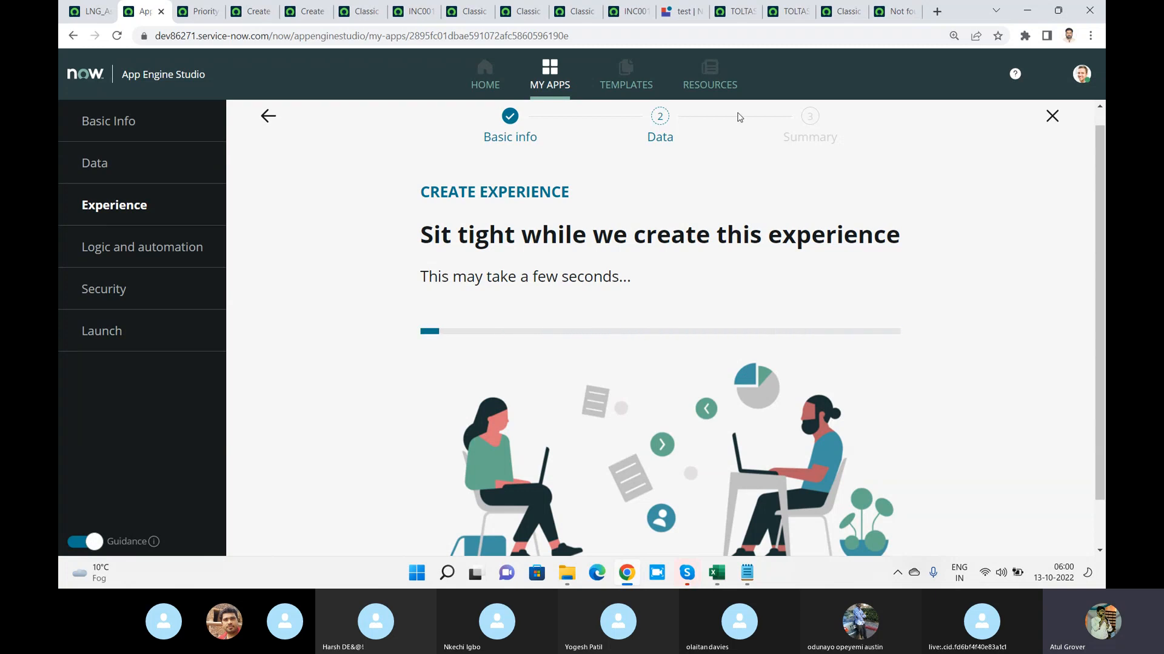
{"action": "left_click", "coordinate": [682, 12]}
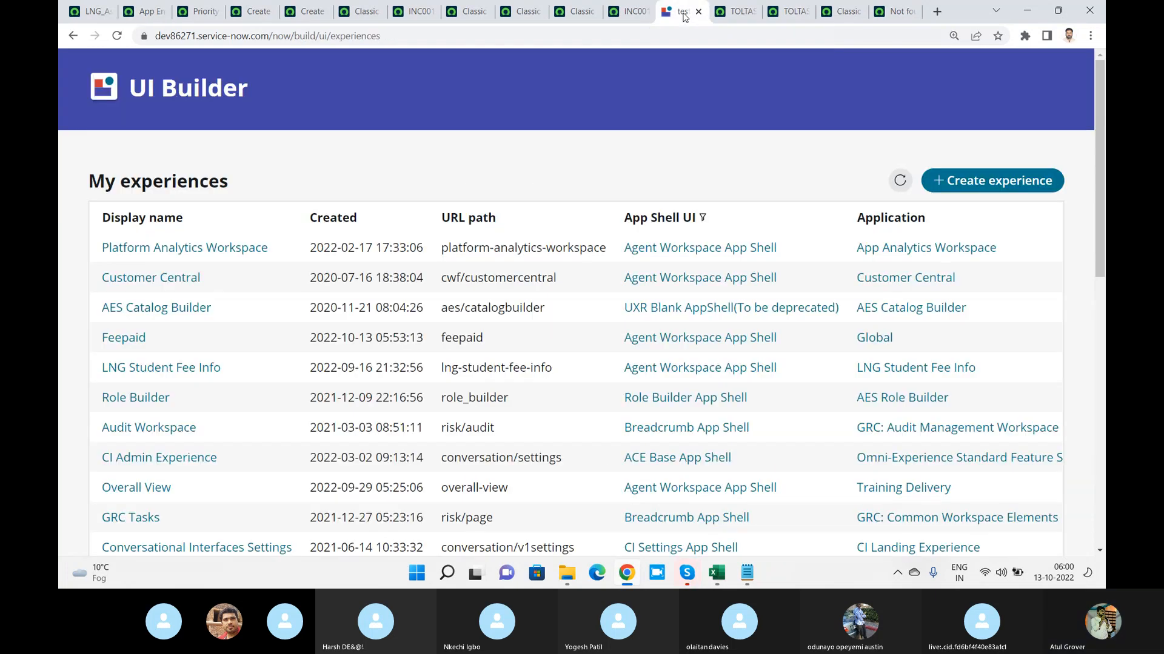
{"action": "key", "text": "ctrl+f"}
{"action": "type", "text": "lng"}
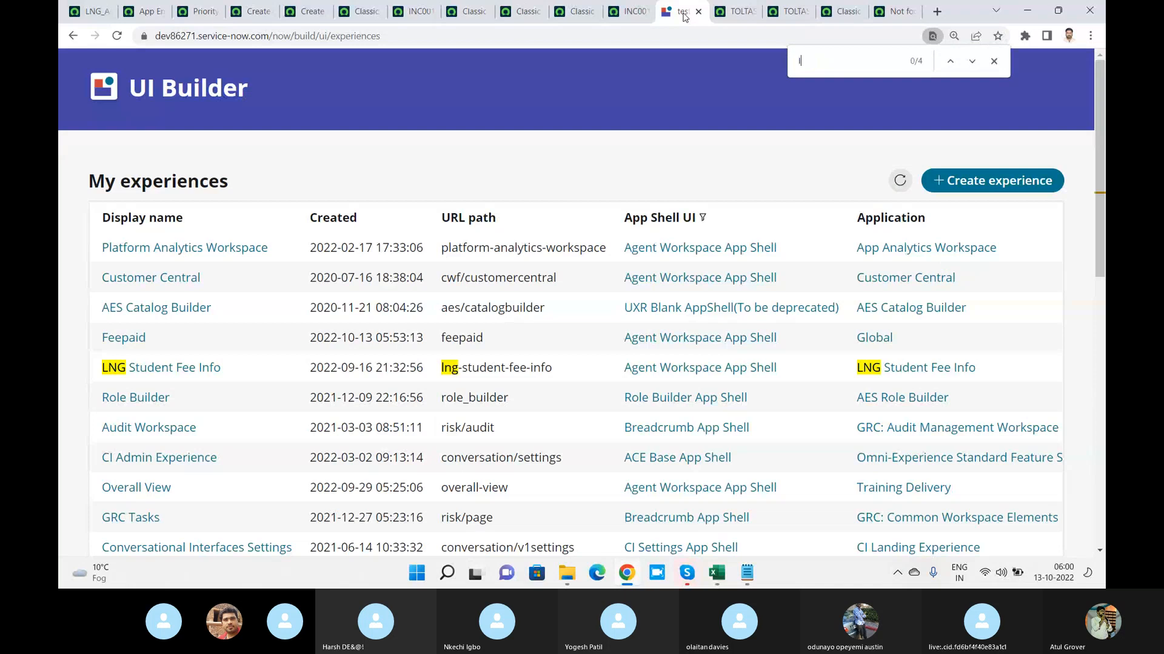
{"action": "left_click", "coordinate": [193, 368]}
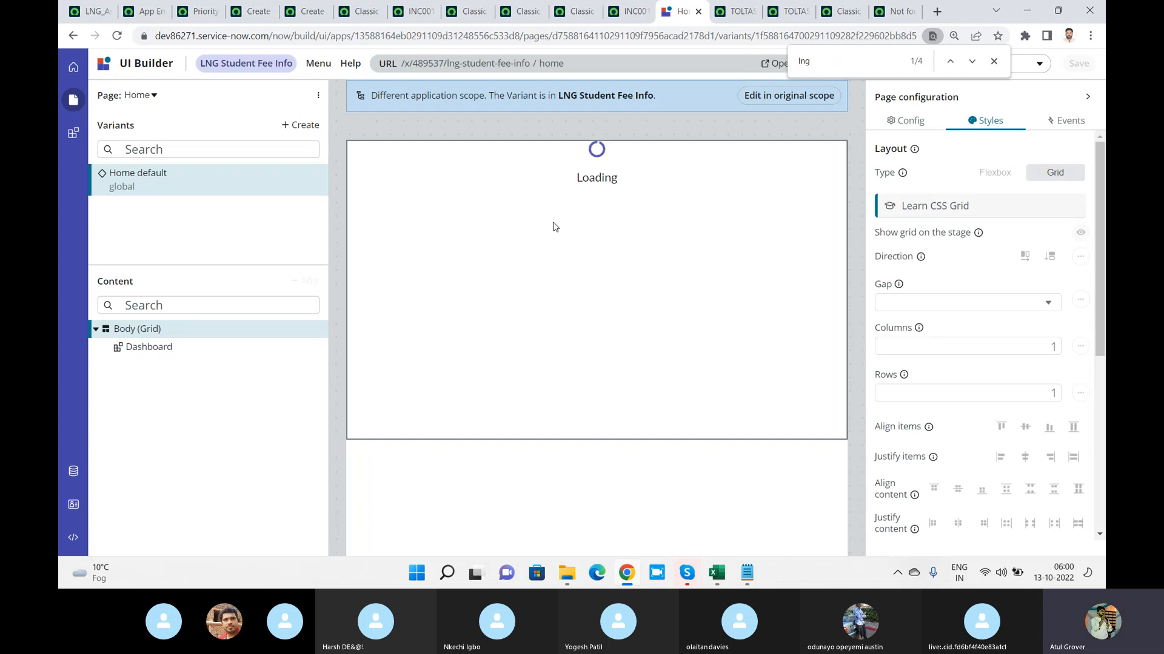
Return to App Engine Studio and open the newly created LNG Together experience for editing
{"action": "left_click", "coordinate": [138, 12]}
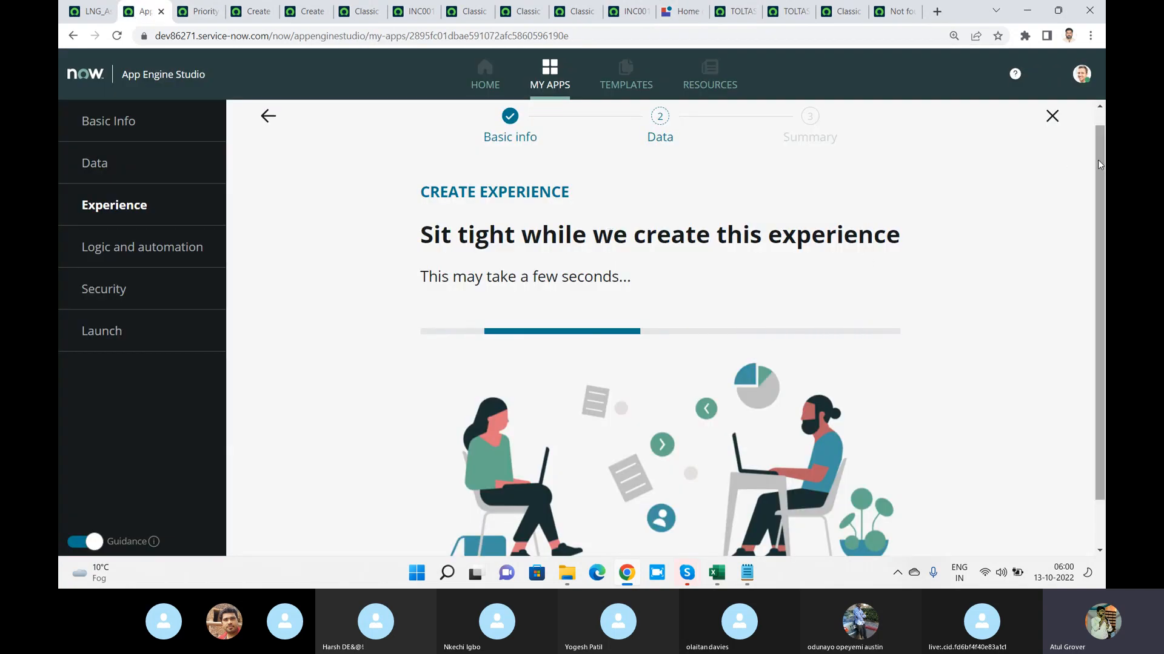
{"action": "left_click_drag", "start_coordinate": [1099, 160], "coordinate": [1099, 112]}
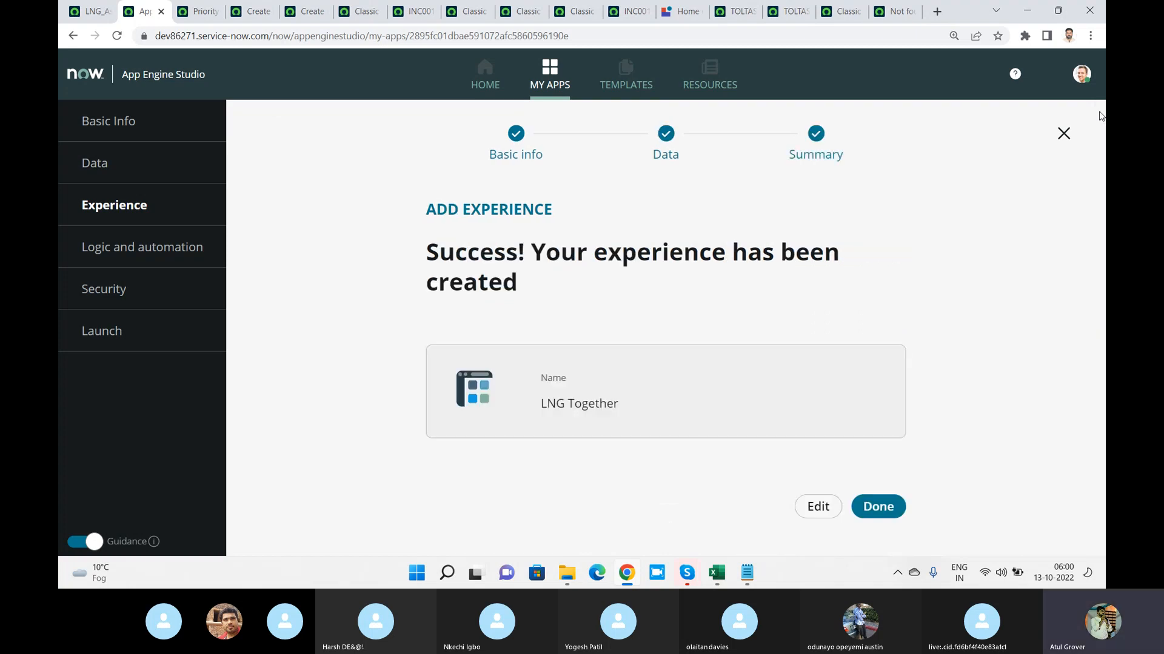
{"action": "left_click", "coordinate": [818, 508]}
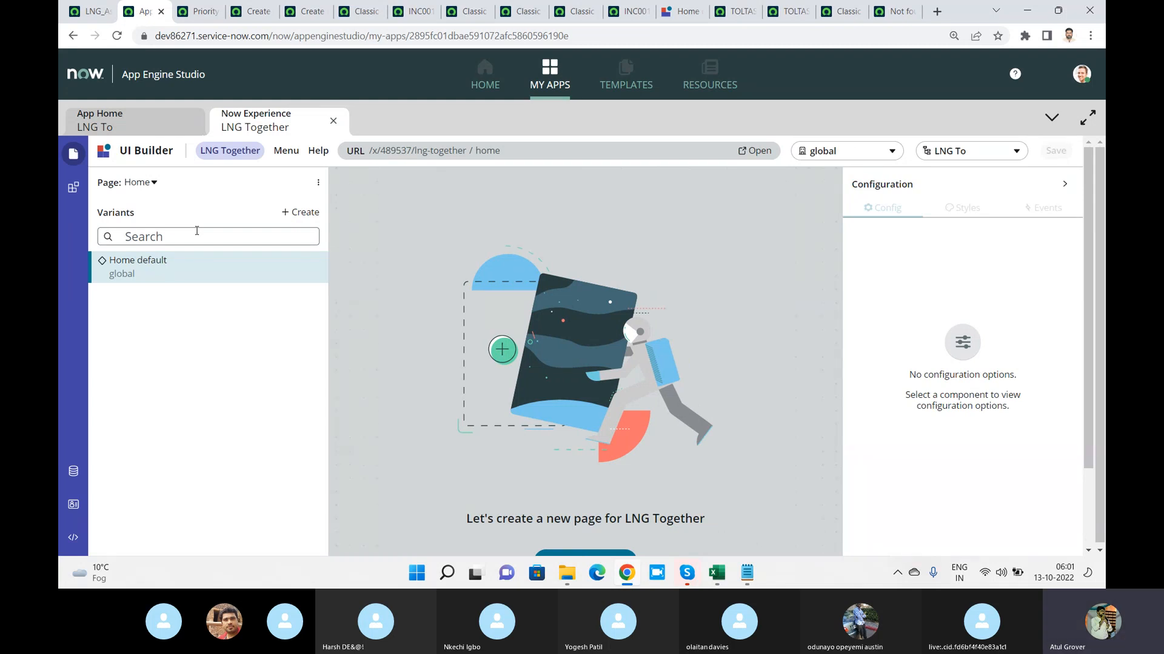
{"action": "key", "text": "alt+Tab"}
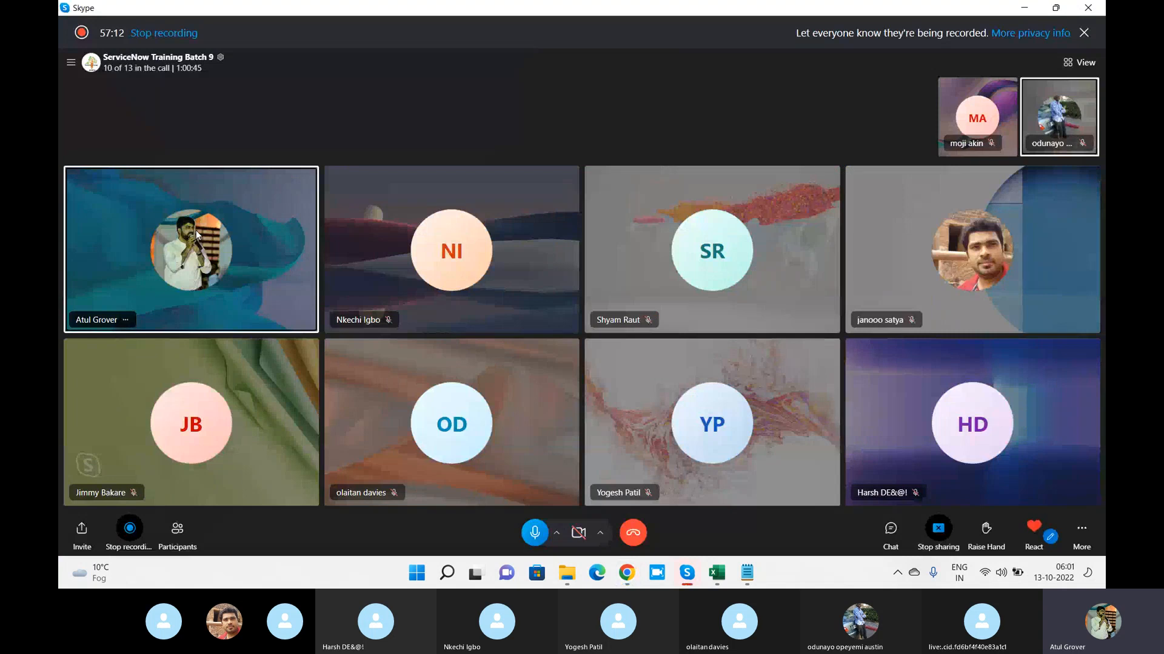
{"action": "key", "text": "alt+Tab"}
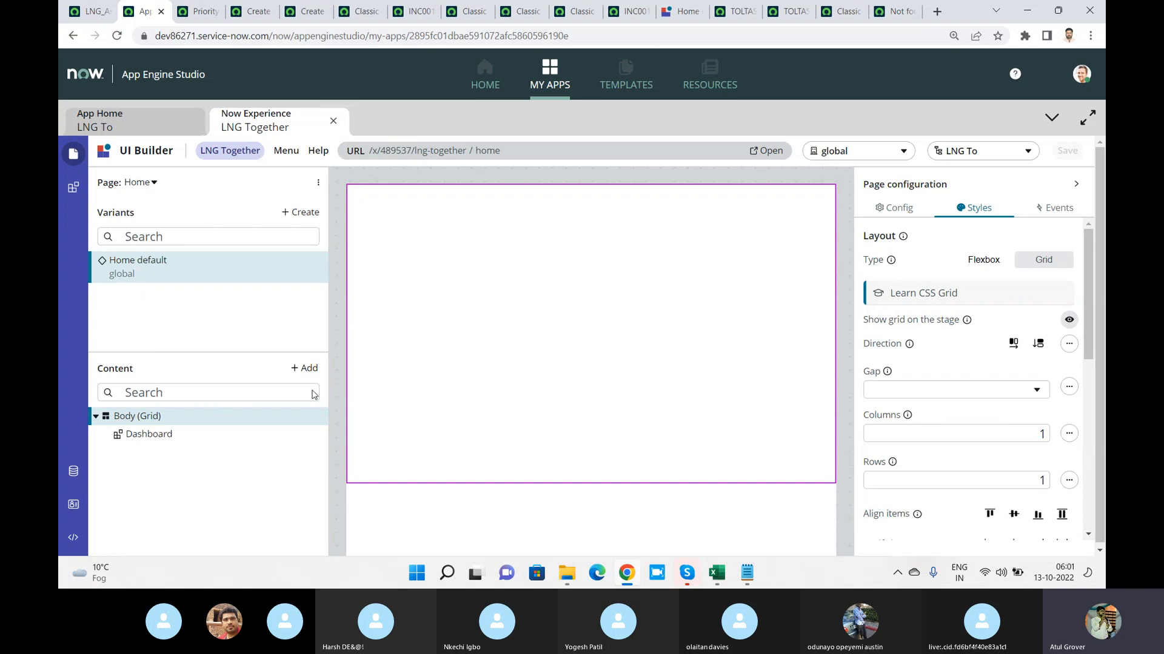
Look through the available content components, the Body's Config settings and the Dashboard component's settings on the Home page
{"action": "left_click", "coordinate": [306, 368]}
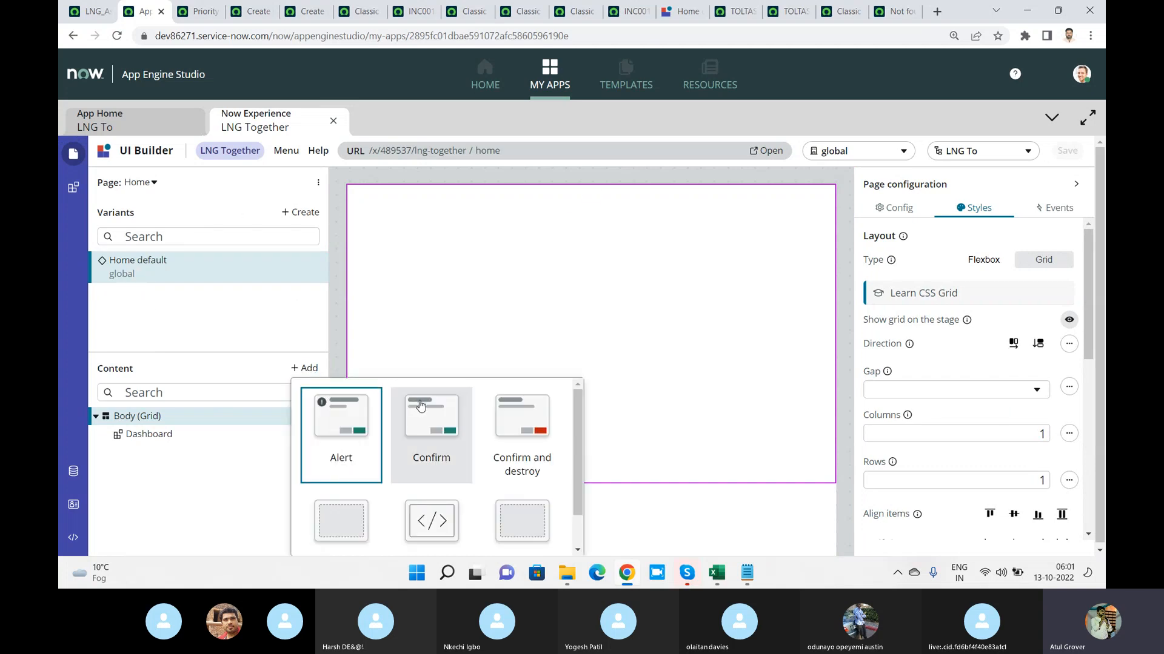
{"action": "left_click", "coordinate": [220, 485]}
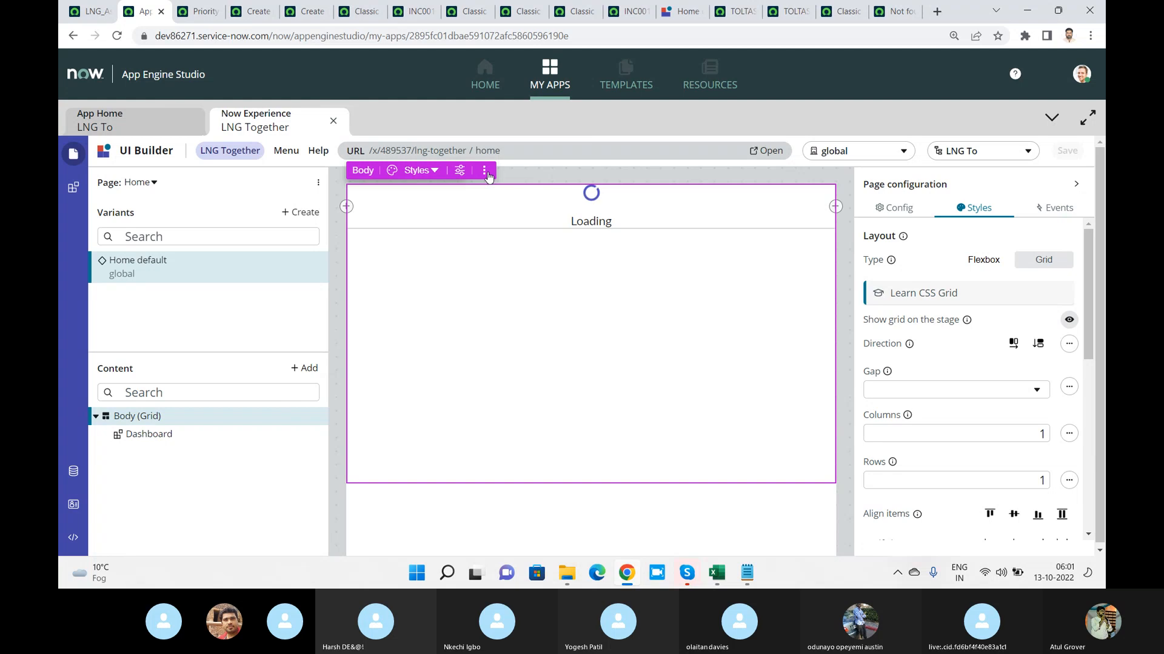
{"action": "left_click", "coordinate": [895, 207]}
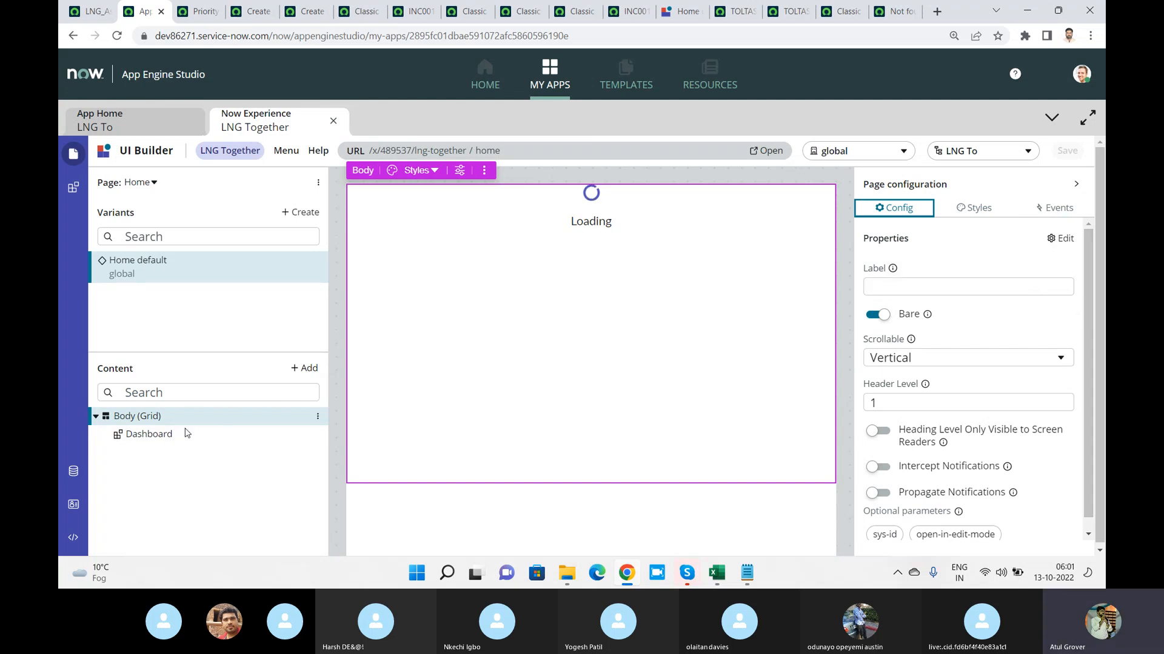
{"action": "left_click", "coordinate": [149, 437]}
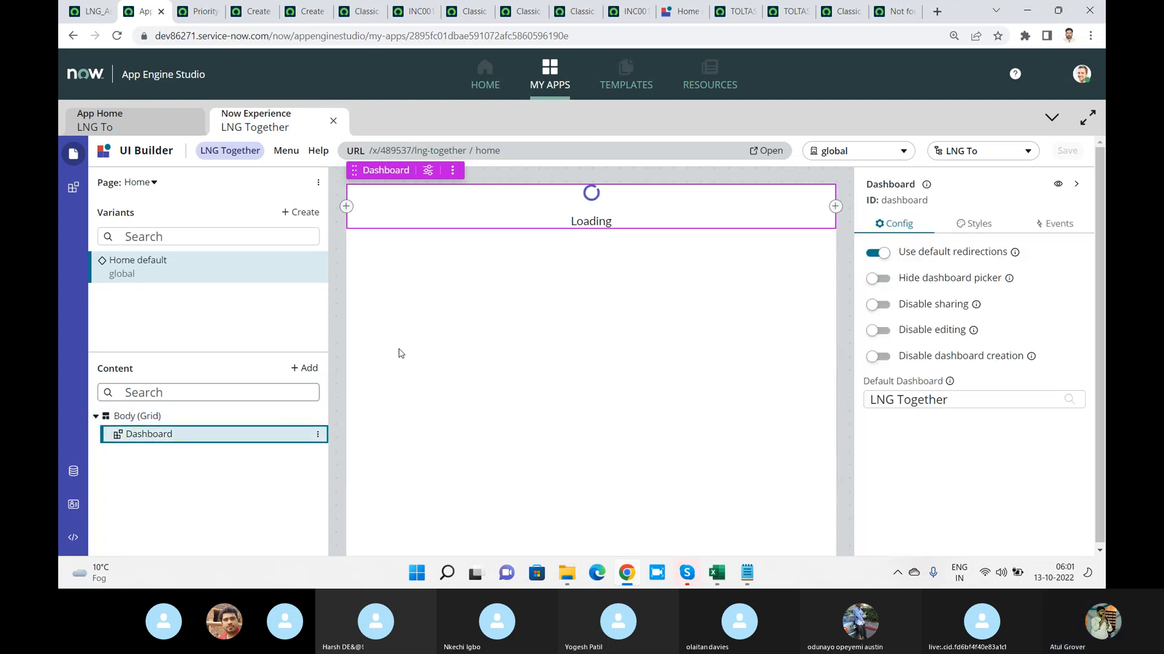
Create a variant of the Home page from the Standard record template and name it "details"
{"action": "left_click", "coordinate": [306, 211]}
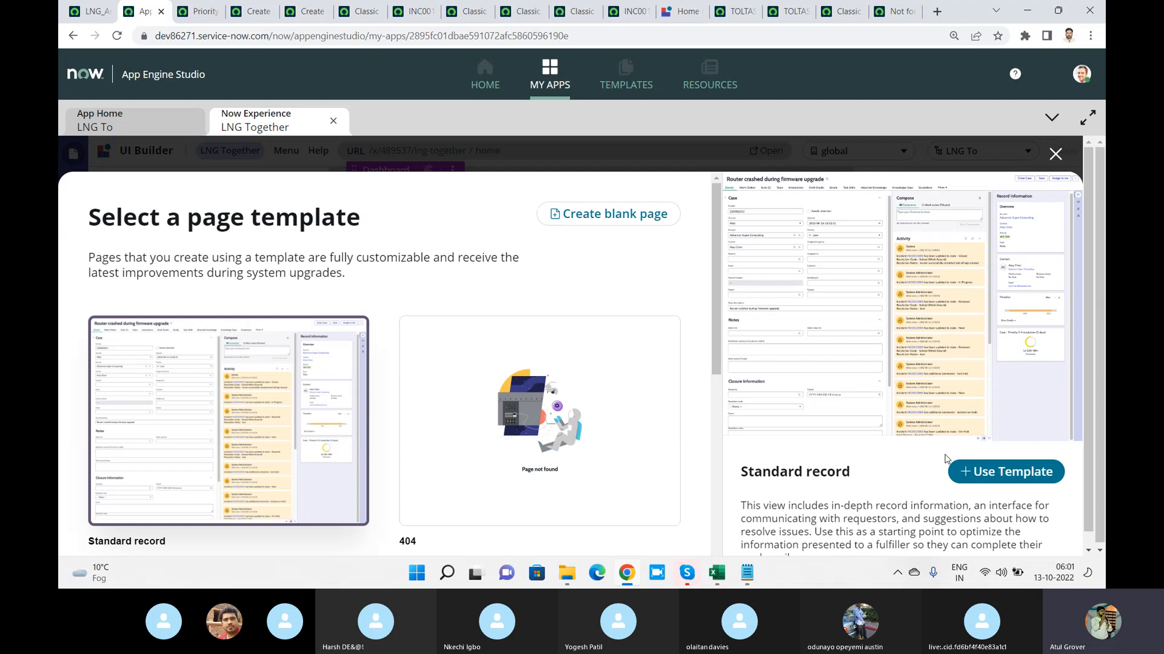
{"action": "left_click", "coordinate": [1002, 473]}
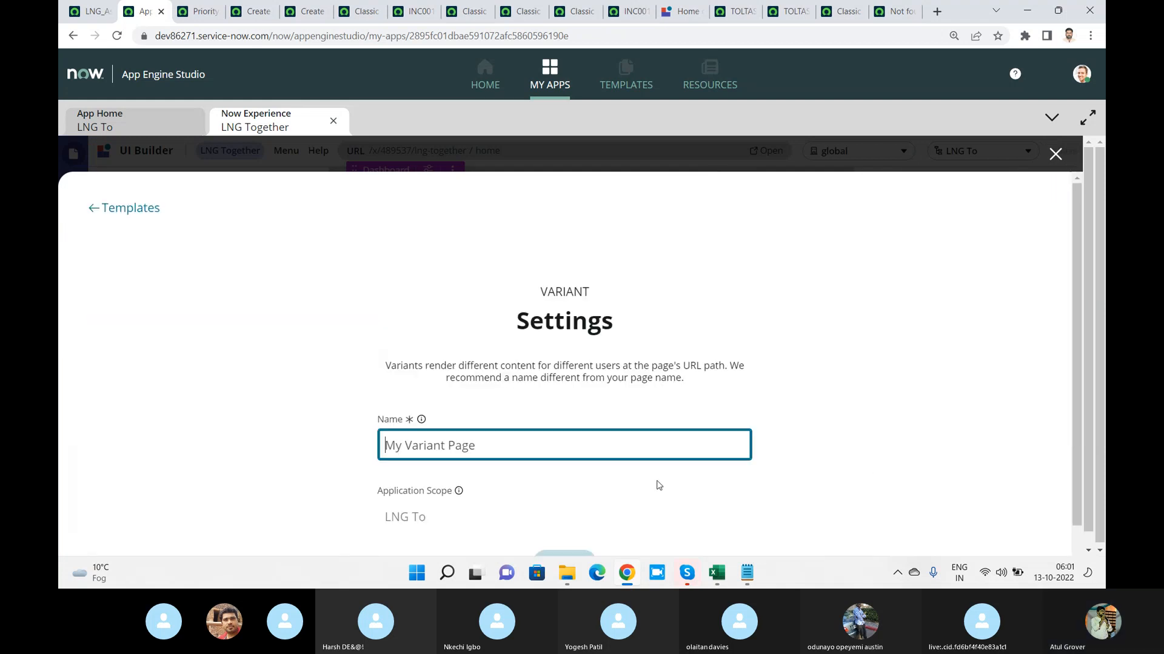
{"action": "type", "text": "details"}
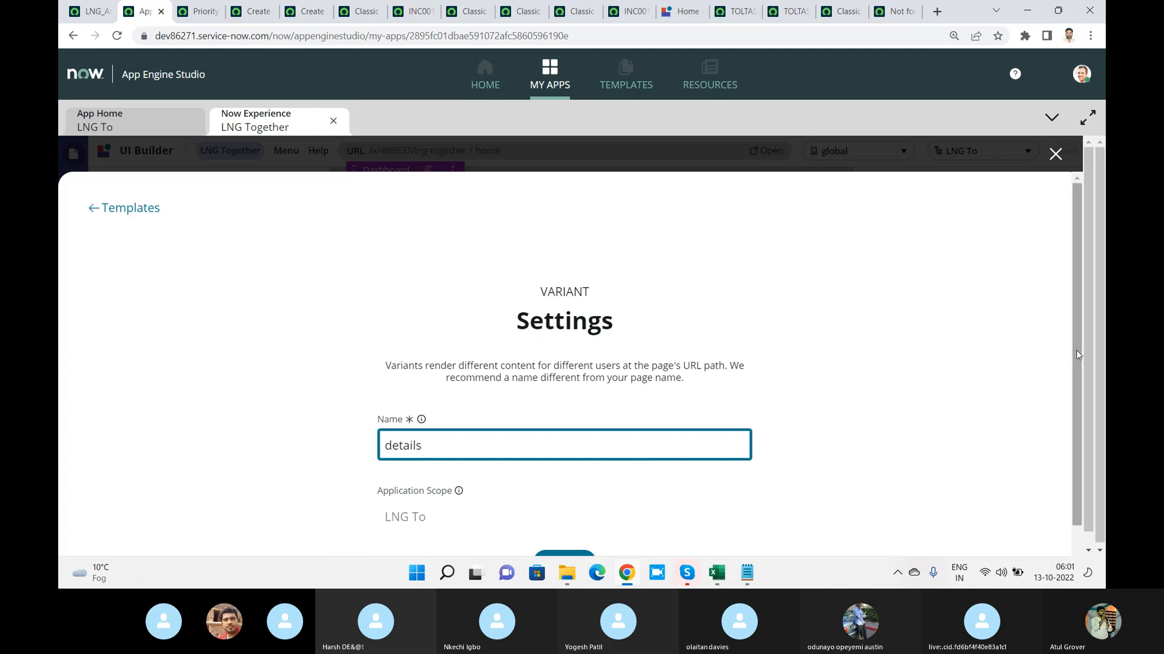
{"action": "scroll", "coordinate": [1075, 350], "scroll_direction": "down", "scroll_amount": 1}
{"action": "left_click", "coordinate": [564, 522]}
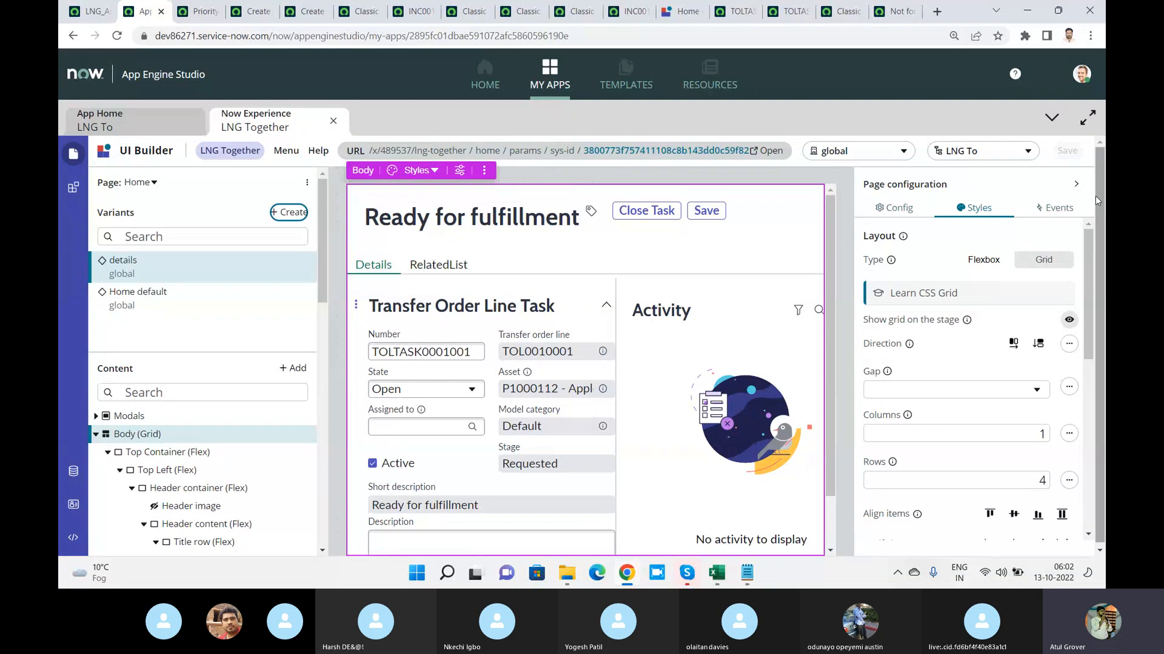
Review the details variant in full screen, and open the live page of the Home default variant
{"action": "scroll", "coordinate": [1084, 246], "scroll_direction": "down", "scroll_amount": 4}
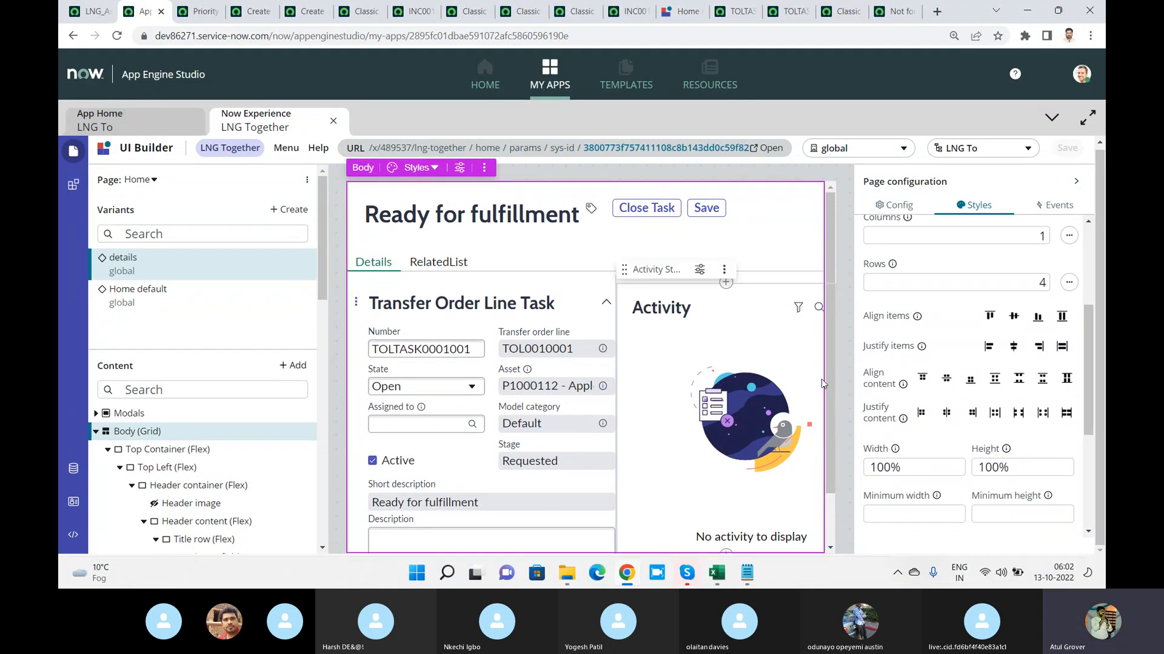
{"action": "scroll", "coordinate": [846, 432], "scroll_direction": "down", "scroll_amount": 1}
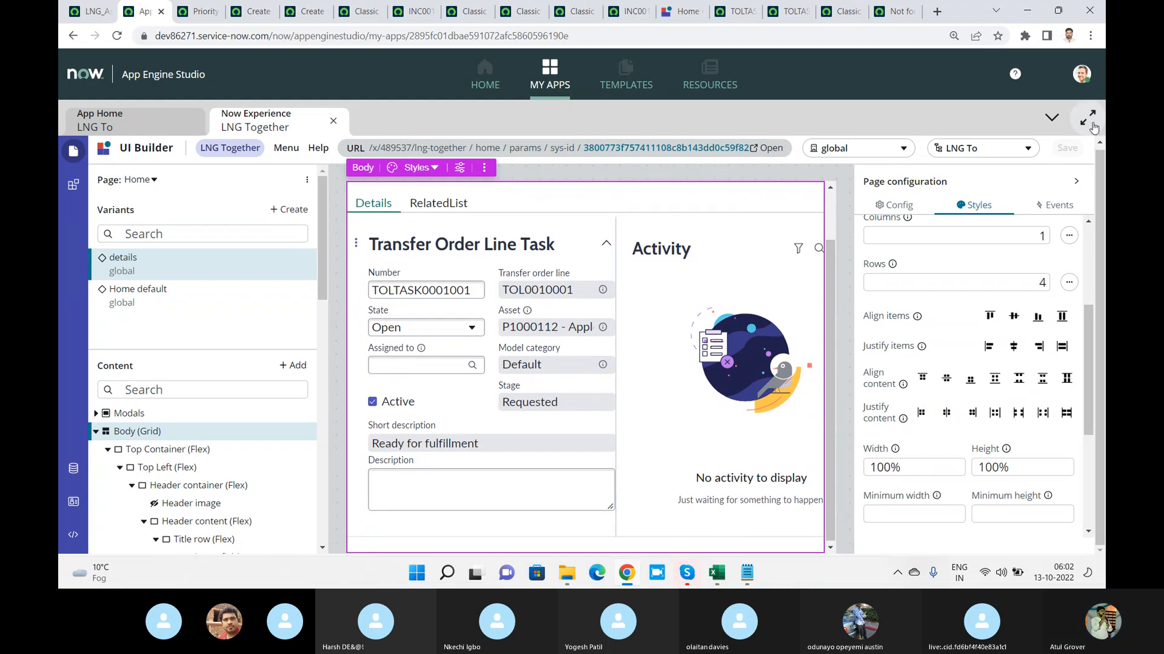
{"action": "left_click", "coordinate": [1090, 119]}
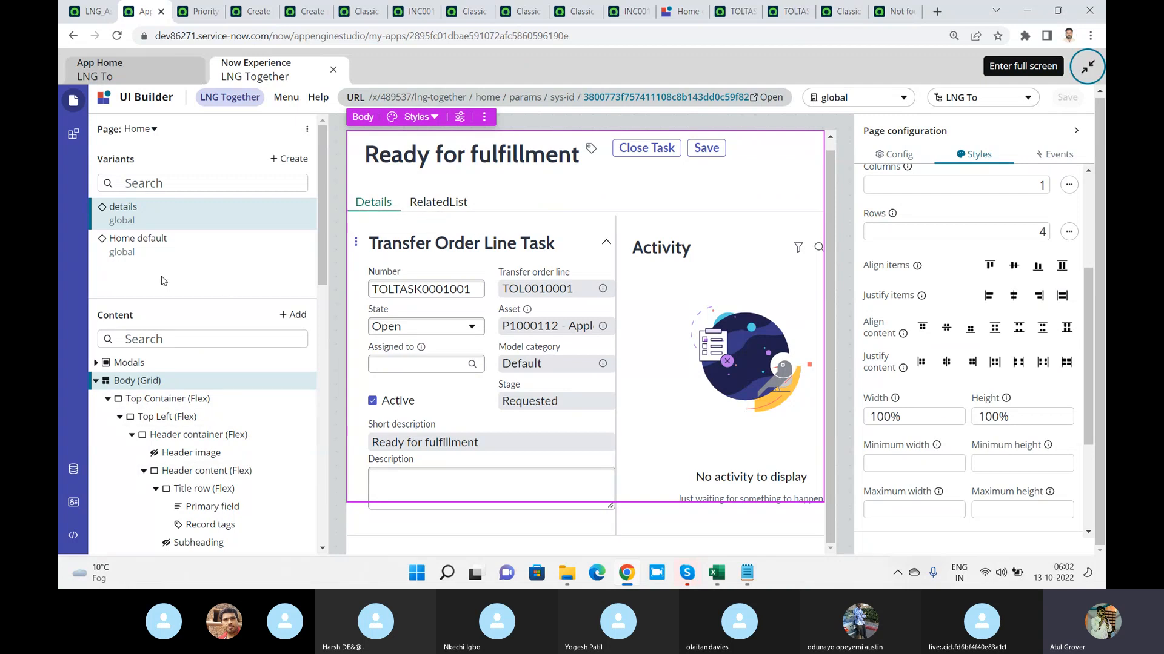
{"action": "left_click", "coordinate": [137, 255]}
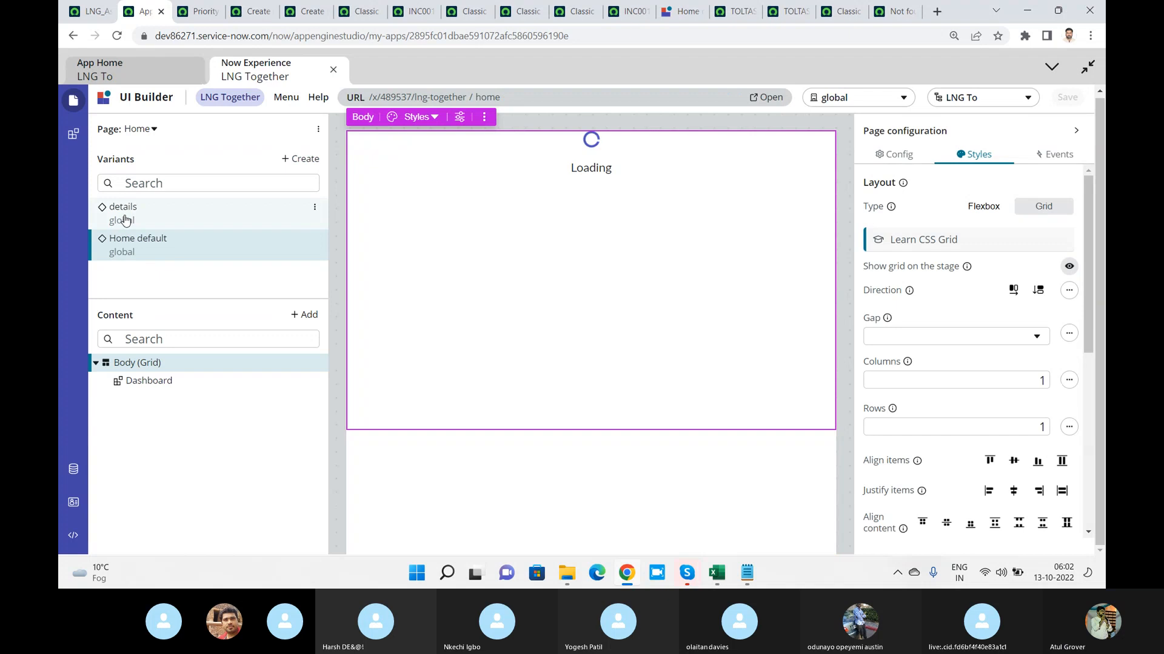
{"action": "left_click", "coordinate": [770, 97]}
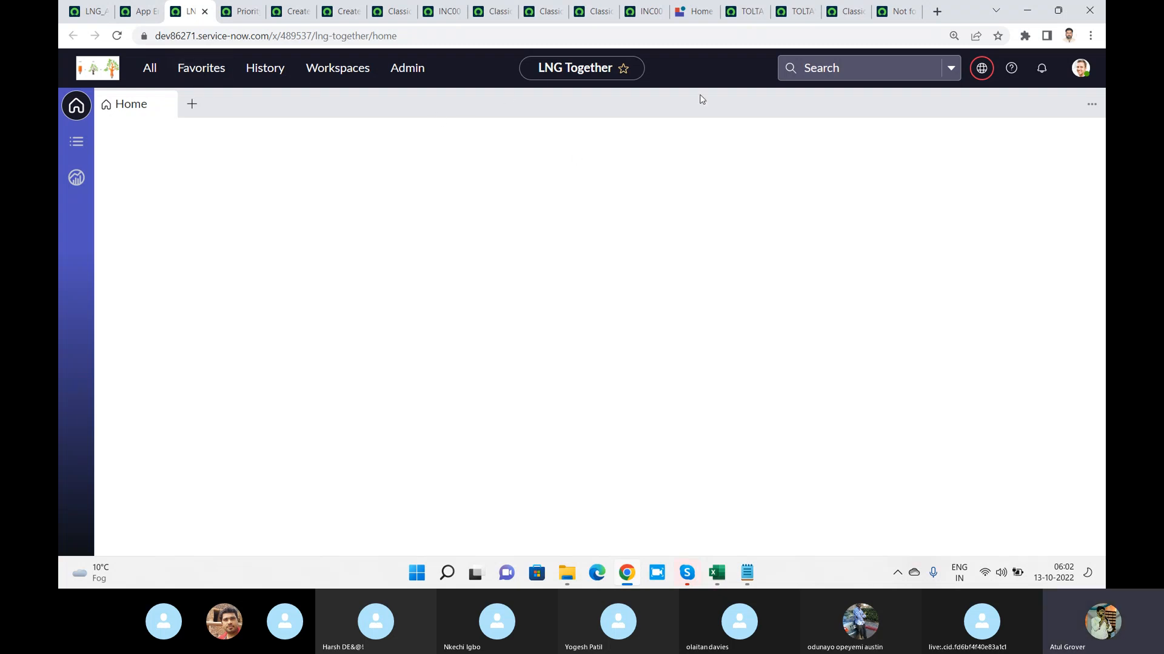
Search Google for "how to create workspace in UI builder" and open the UI Builder result from ServiceNow Developers
{"action": "left_click", "coordinate": [935, 11]}
{"action": "type", "text": "g"}
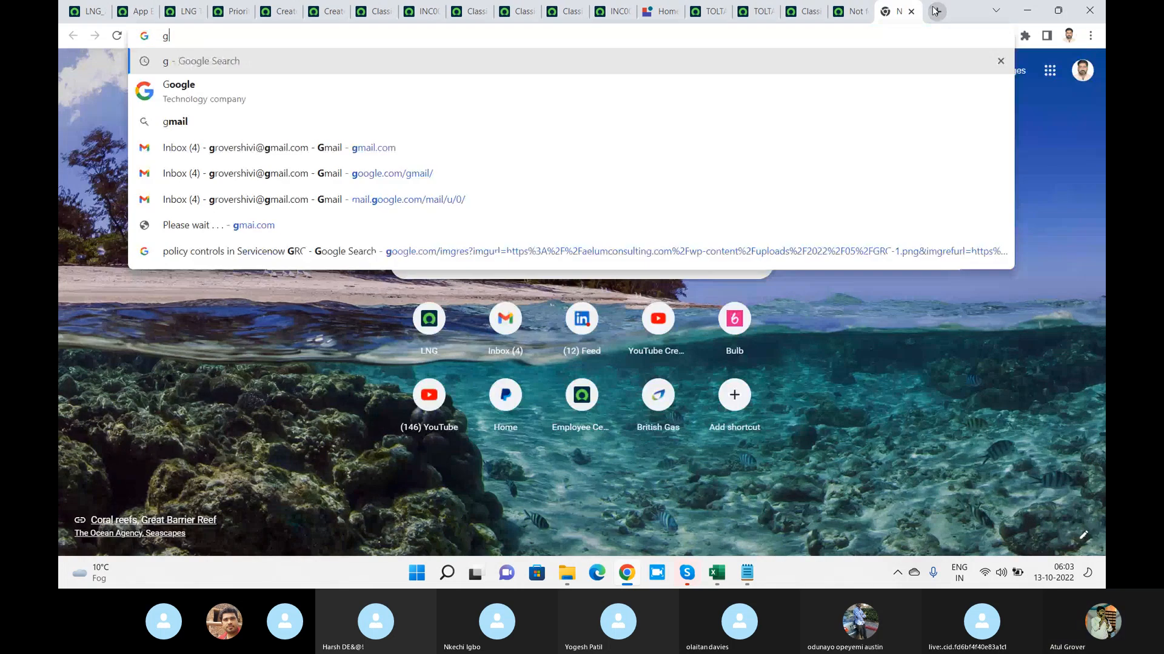
{"action": "key", "text": "BackSpace"}
{"action": "type", "text": "w"}
{"action": "key", "text": "BackSpace"}
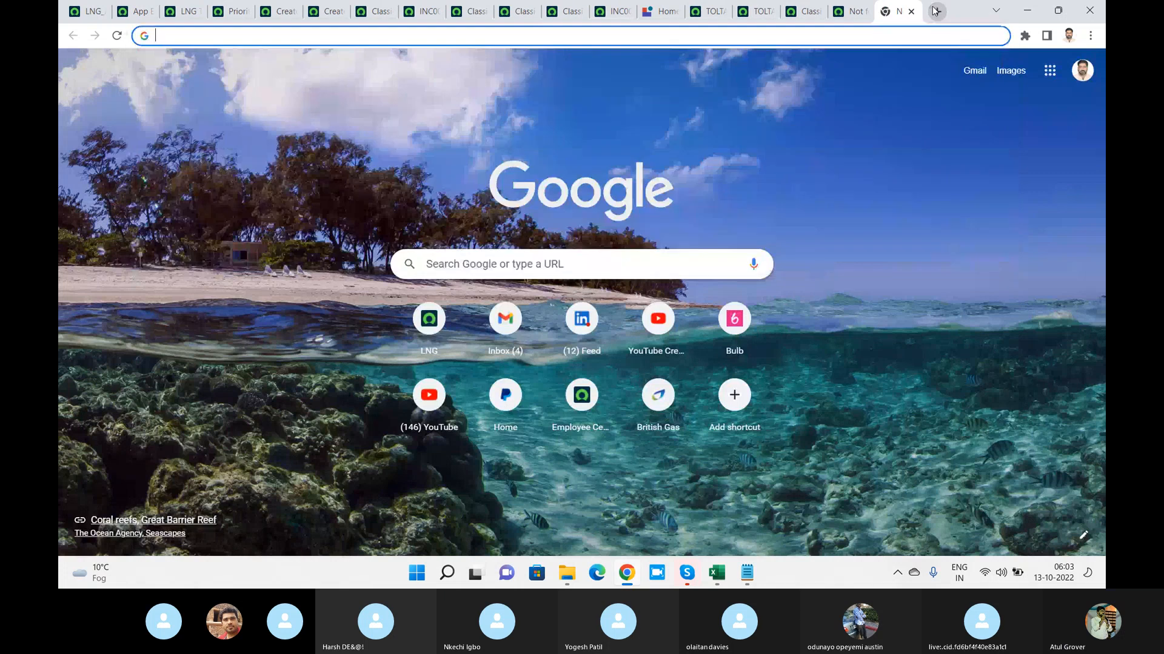
{"action": "type", "text": "how to rfe"}
{"action": "key", "text": "BackSpace"}
{"action": "key", "text": "BackSpace"}
{"action": "type", "text": "ef"}
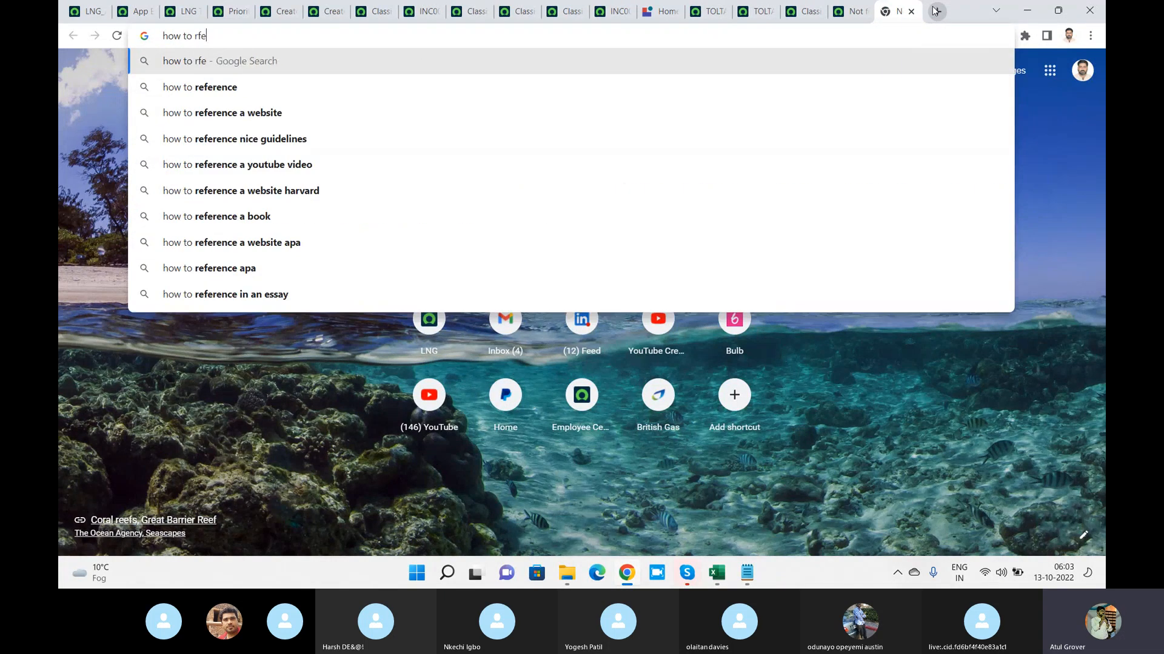
{"action": "key", "text": "BackSpace"}
{"action": "key", "text": "BackSpace"}
{"action": "key", "text": "BackSpace"}
{"action": "type", "text": "create wors"}
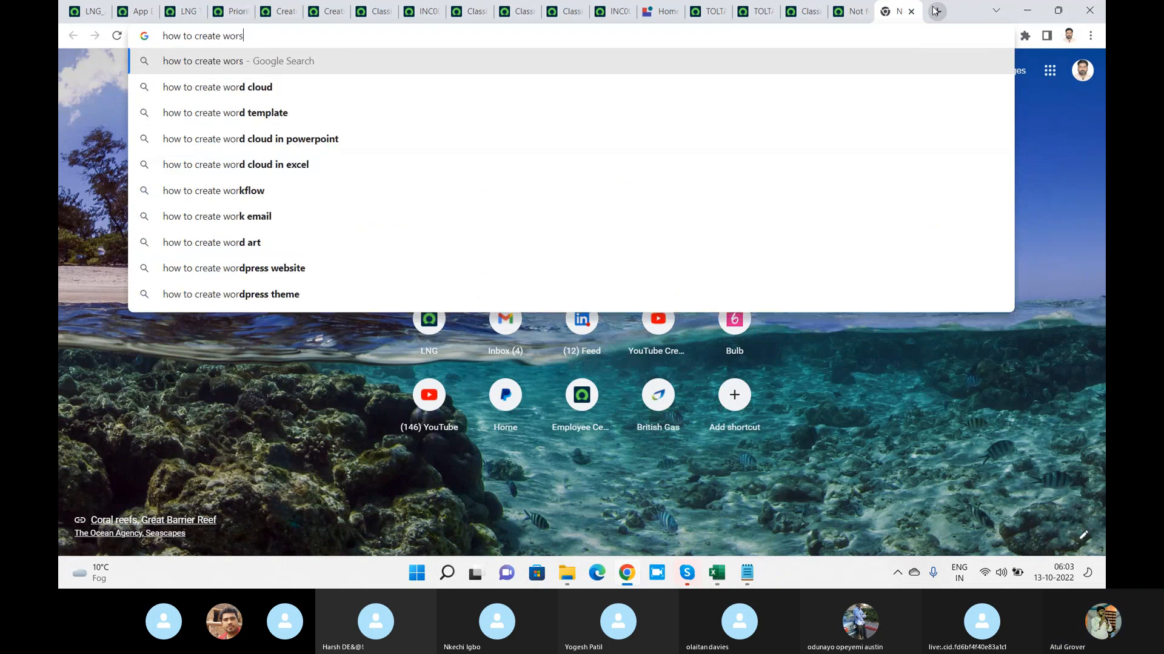
{"action": "key", "text": "BackSpace"}
{"action": "type", "text": "k"}
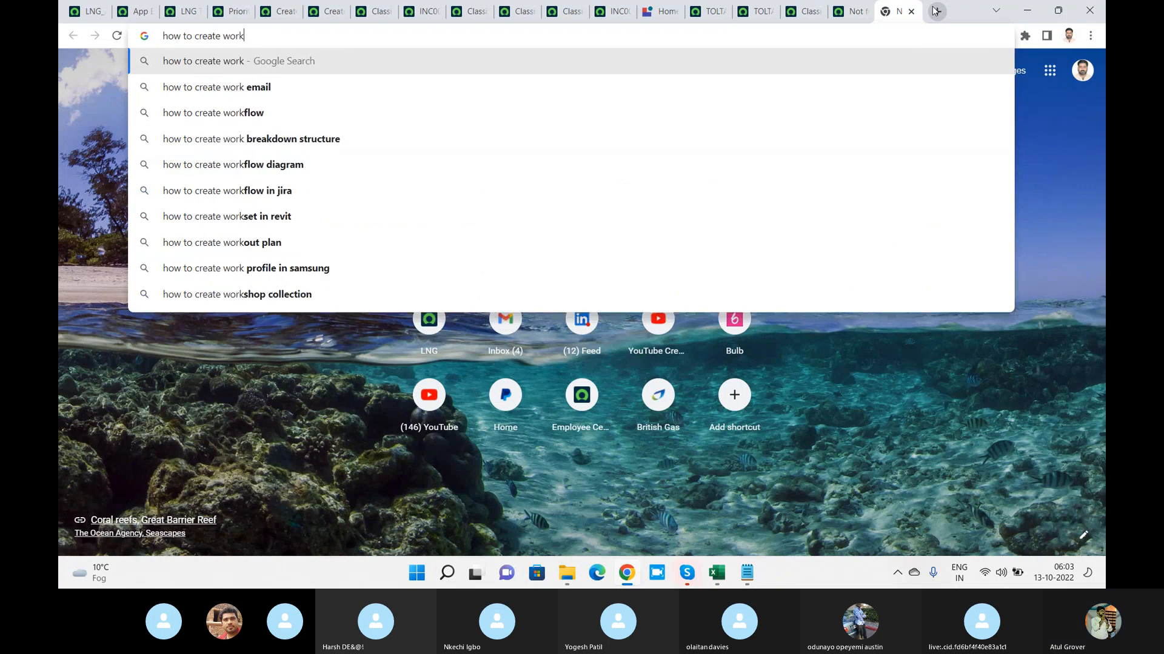
{"action": "type", "text": "space in UI"}
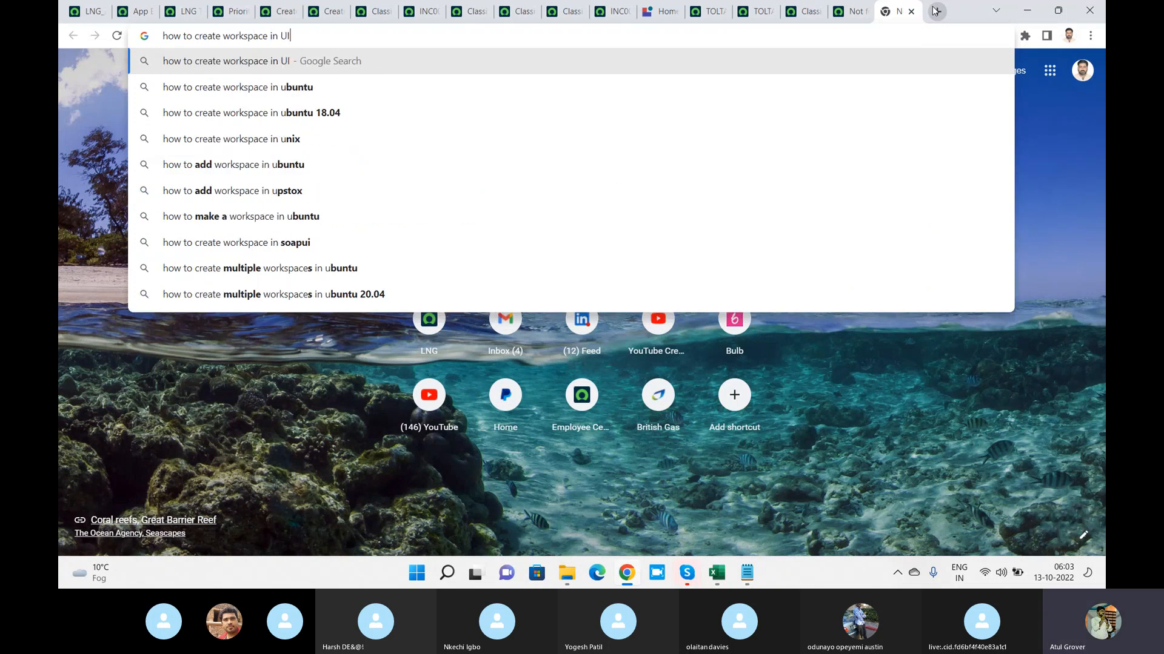
{"action": "type", "text": " builder"}
{"action": "key", "text": "Return"}
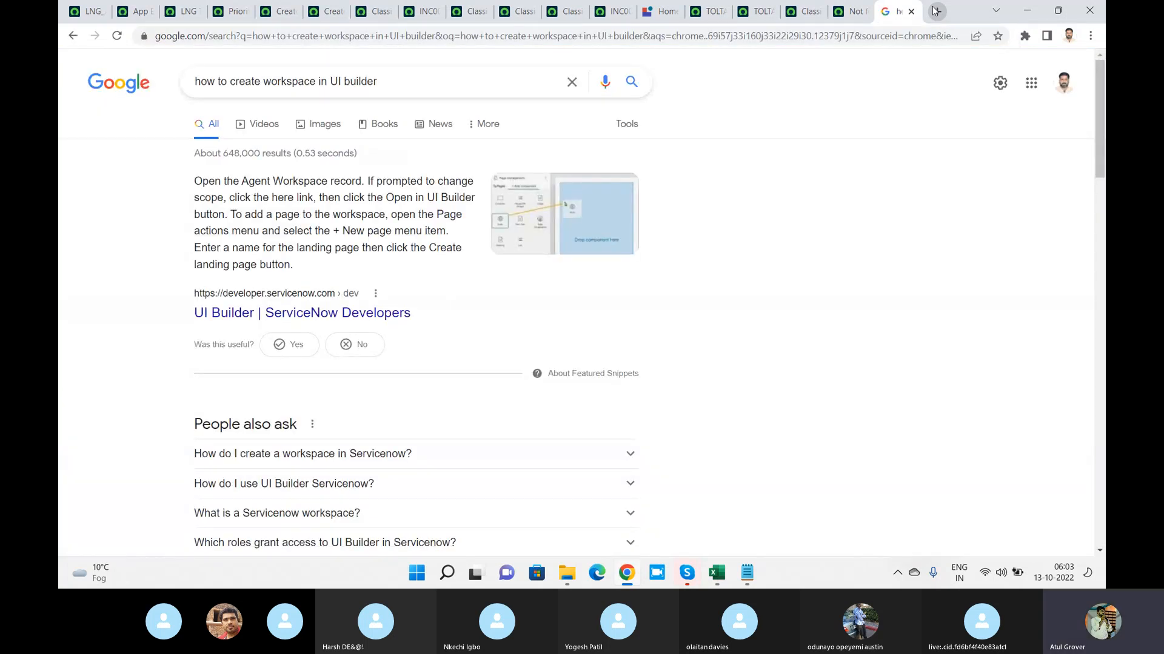
{"action": "left_click", "coordinate": [290, 315]}
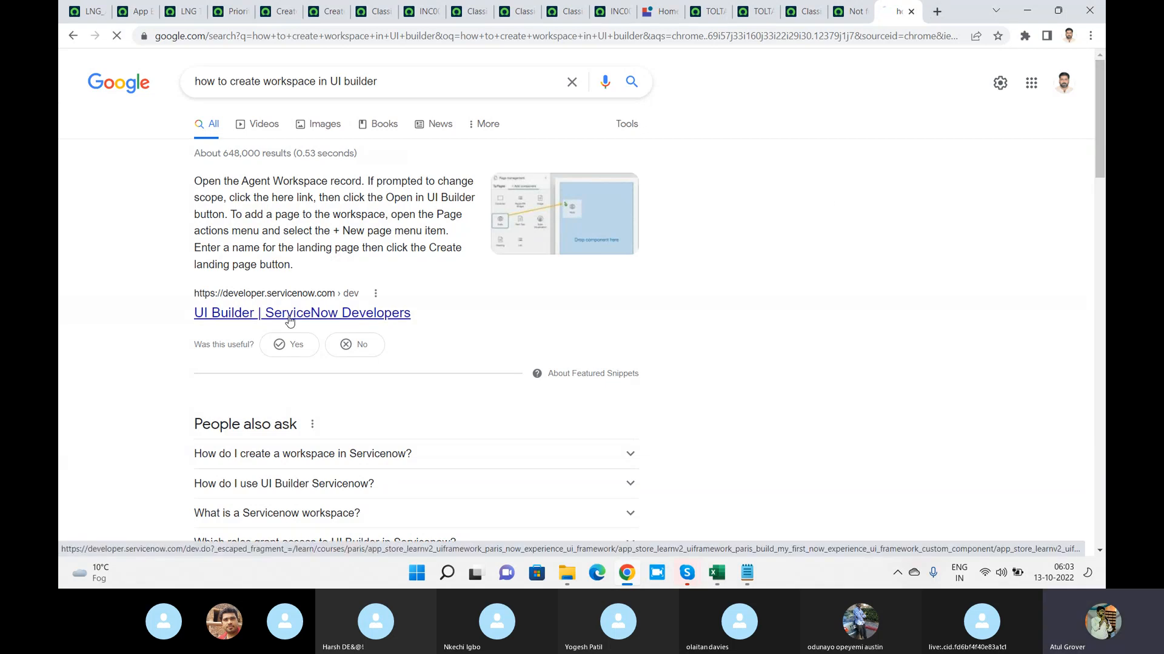
Recheck the LNG Together editor and live page, and open the live page of the LNG Student Fee Info experience
{"action": "left_click", "coordinate": [141, 15]}
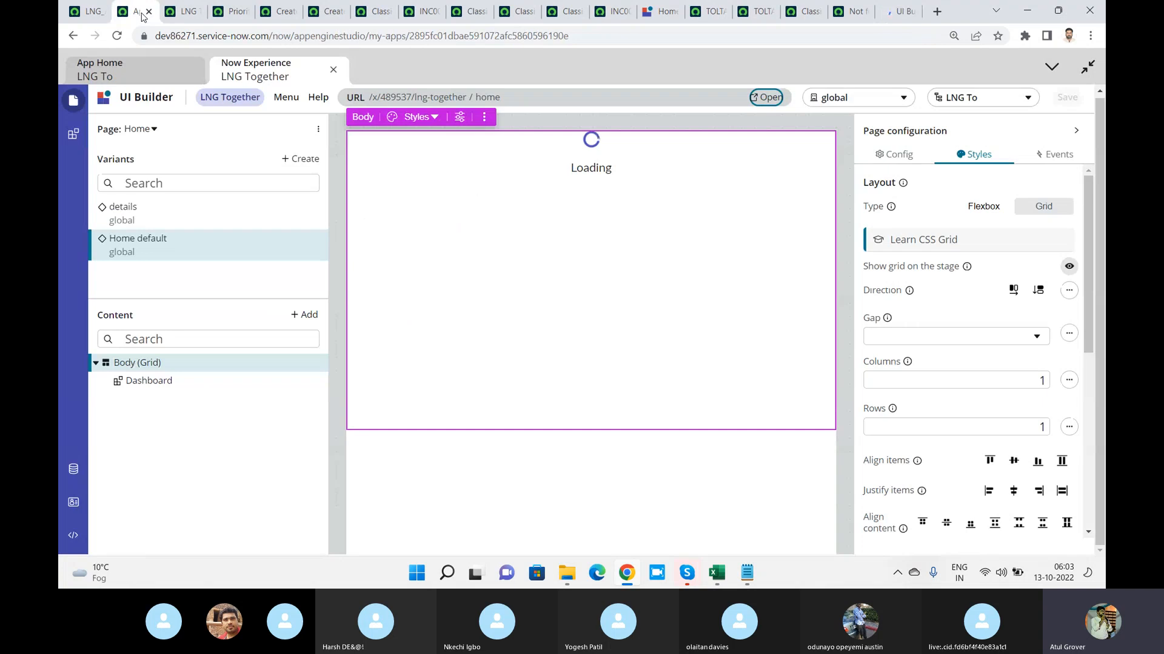
{"action": "left_click", "coordinate": [187, 14]}
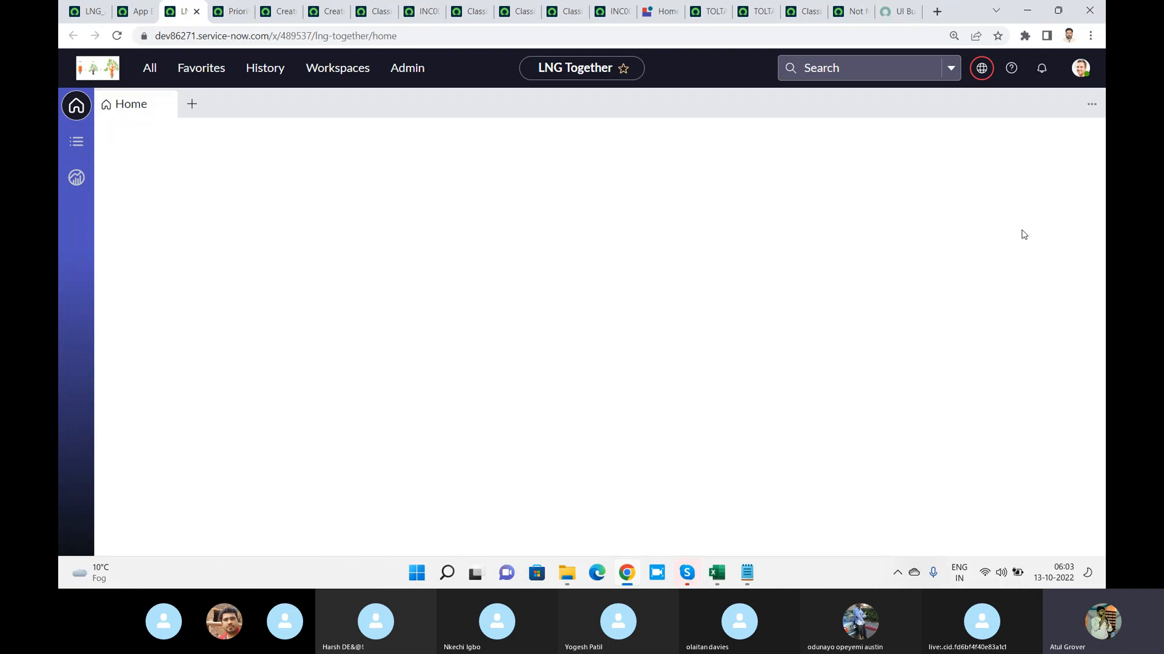
{"action": "left_click", "coordinate": [656, 14]}
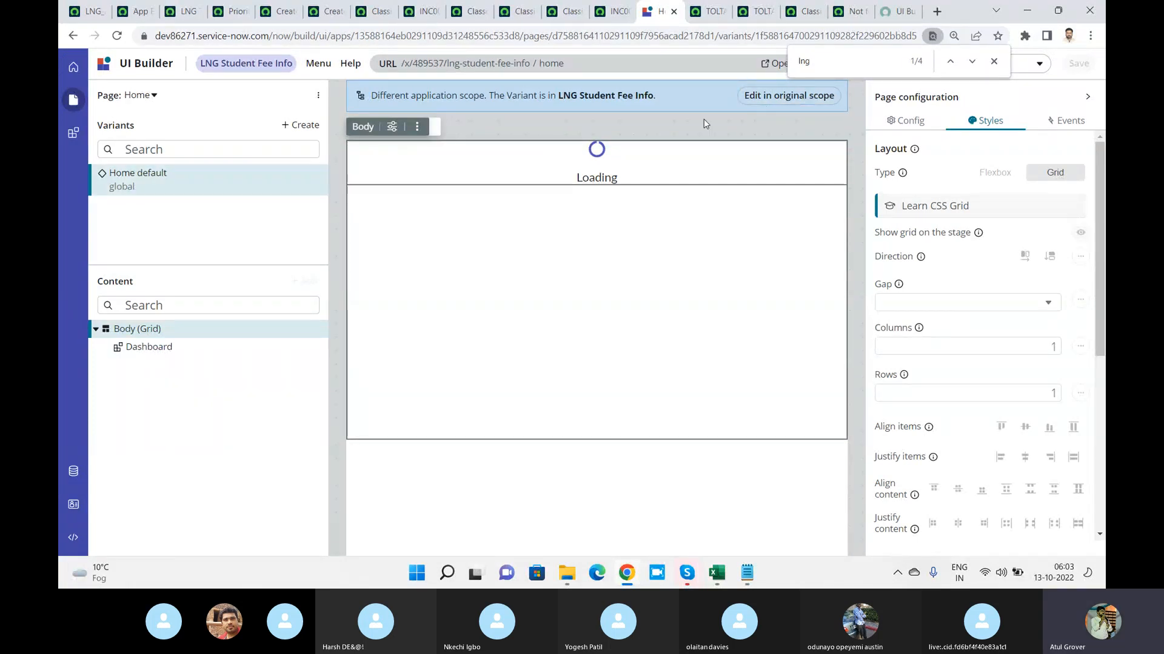
{"action": "key", "text": "Escape"}
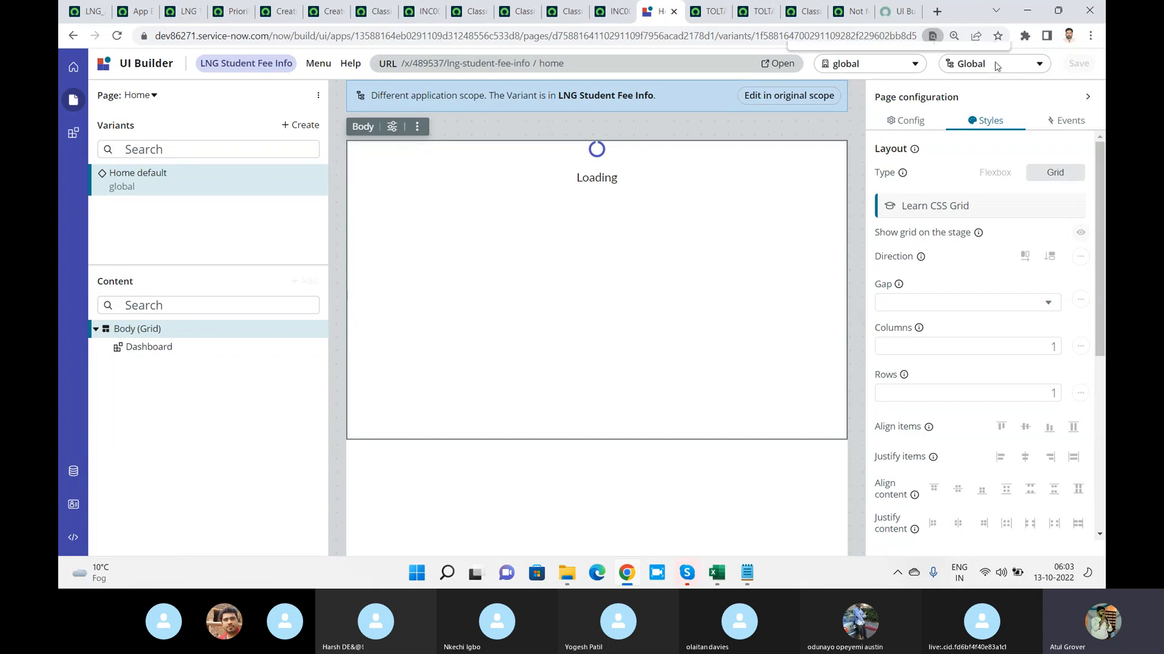
{"action": "left_click", "coordinate": [788, 65]}
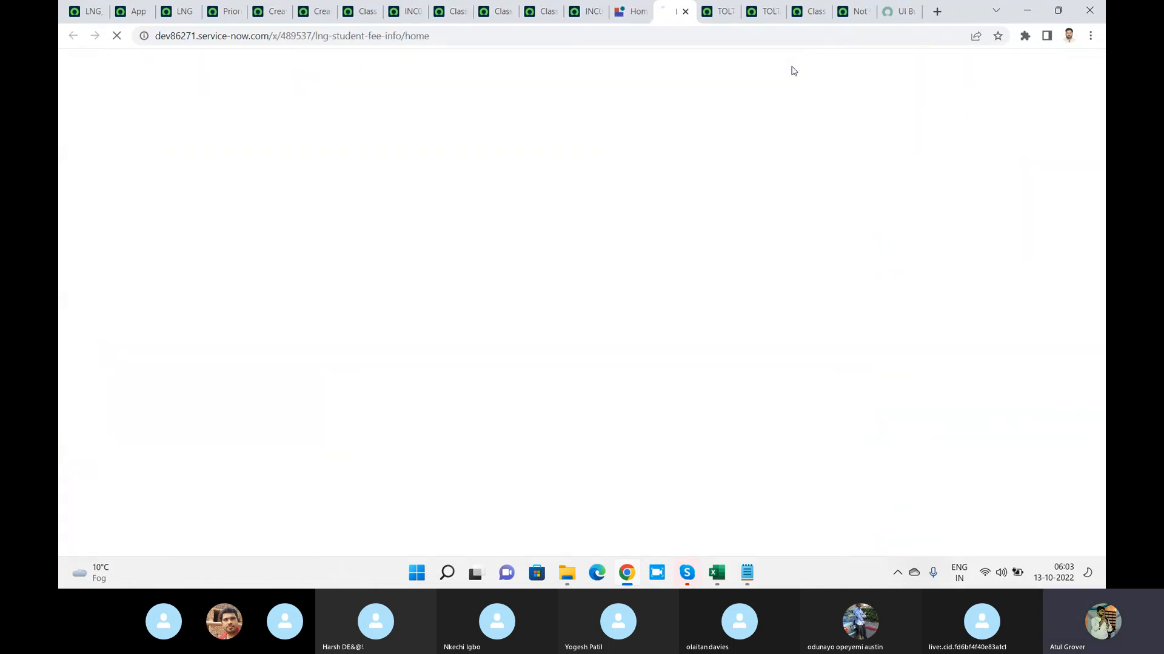
Consult the UI Builder guide, and open the All Workspaces list under Workspace Experience administration
{"action": "left_click", "coordinate": [894, 12]}
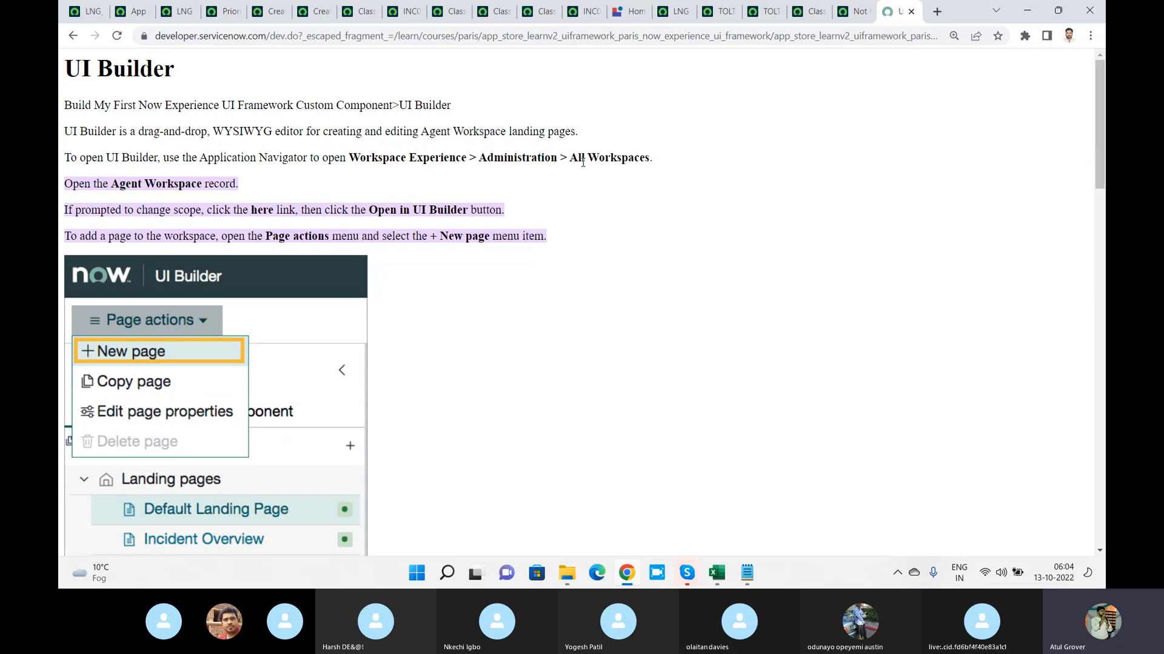
{"action": "left_click", "coordinate": [88, 12]}
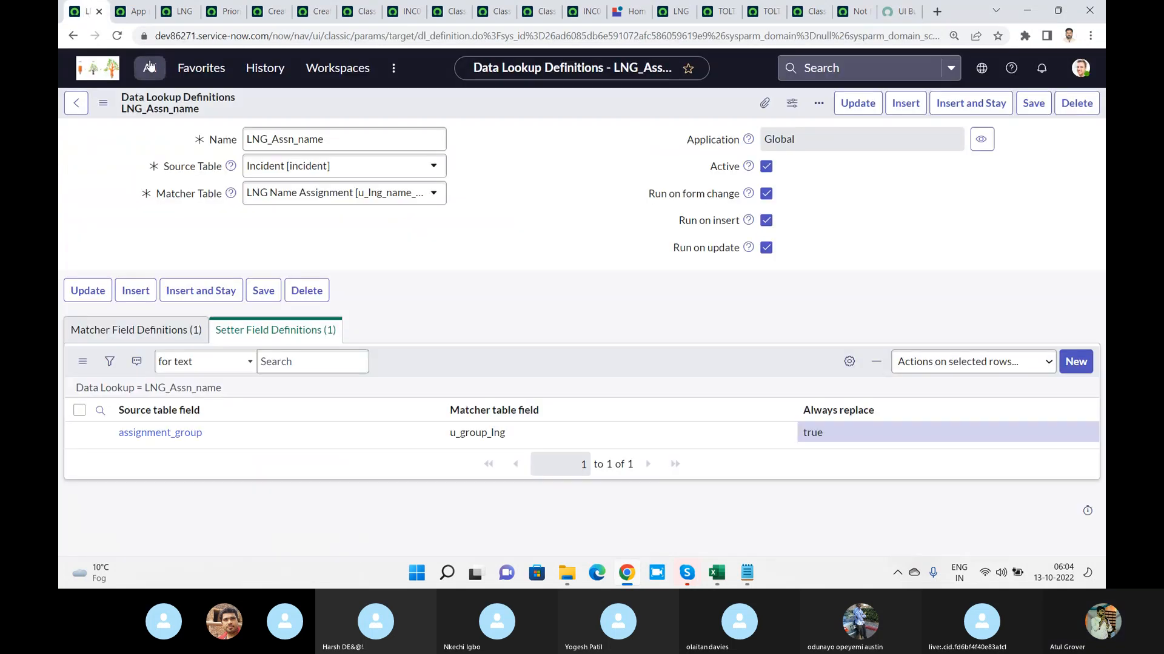
{"action": "left_click", "coordinate": [149, 66]}
{"action": "left_click_drag", "start_coordinate": [142, 109], "coordinate": [60, 105]}
{"action": "type", "text": "a"}
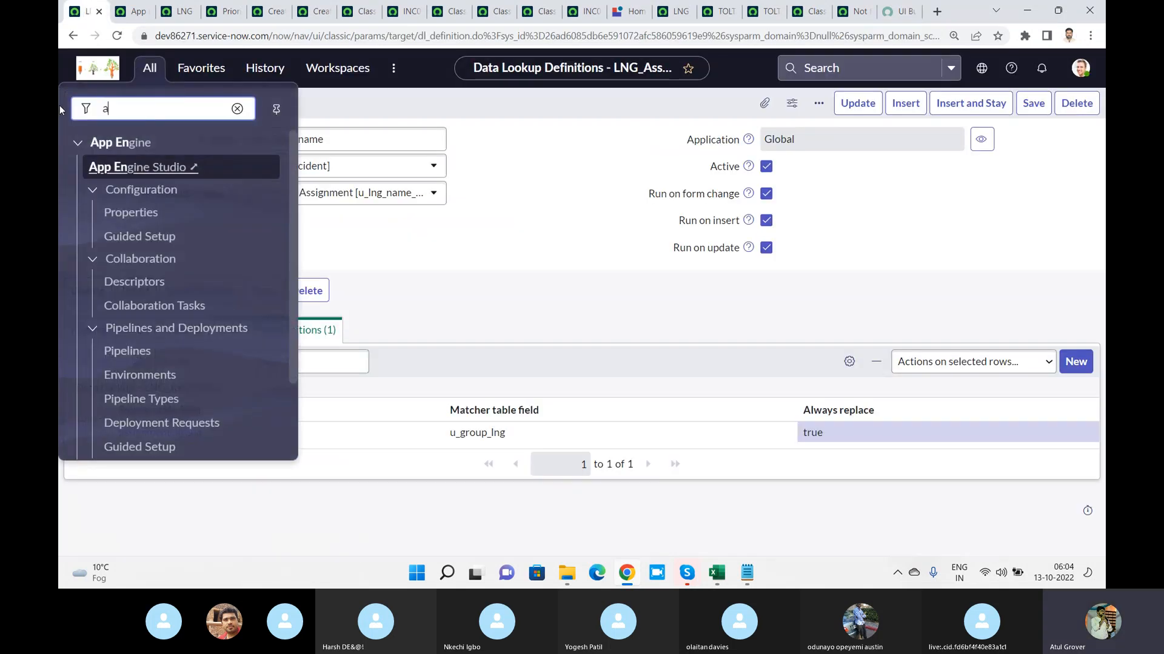
{"action": "type", "text": "ll wor"}
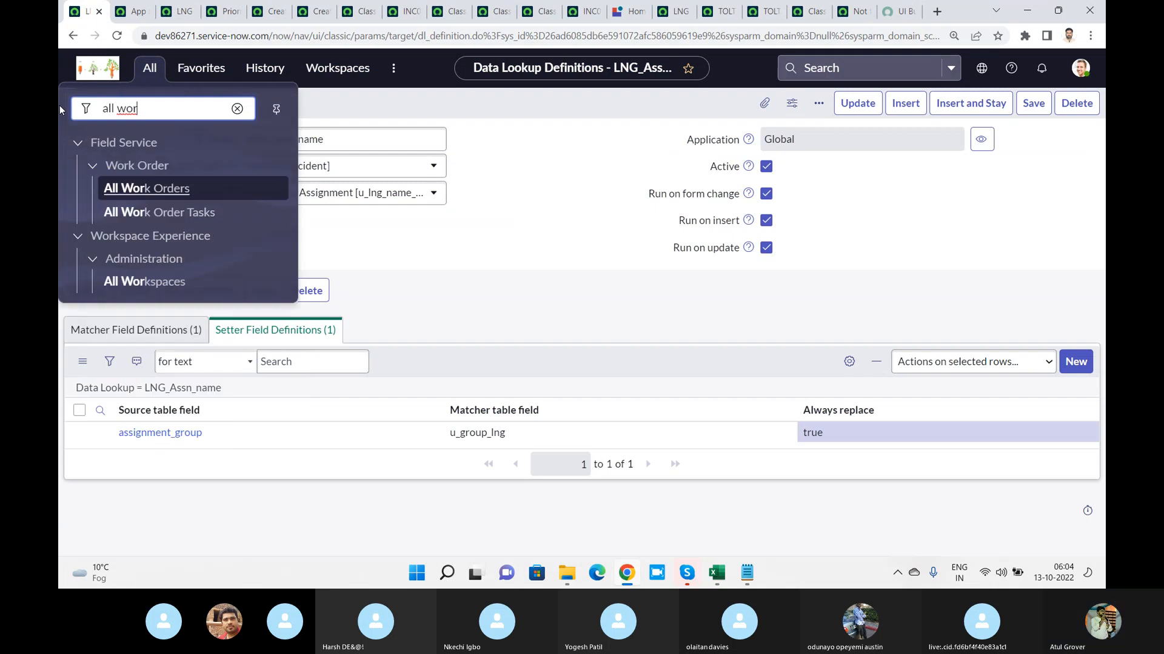
{"action": "left_click", "coordinate": [155, 282]}
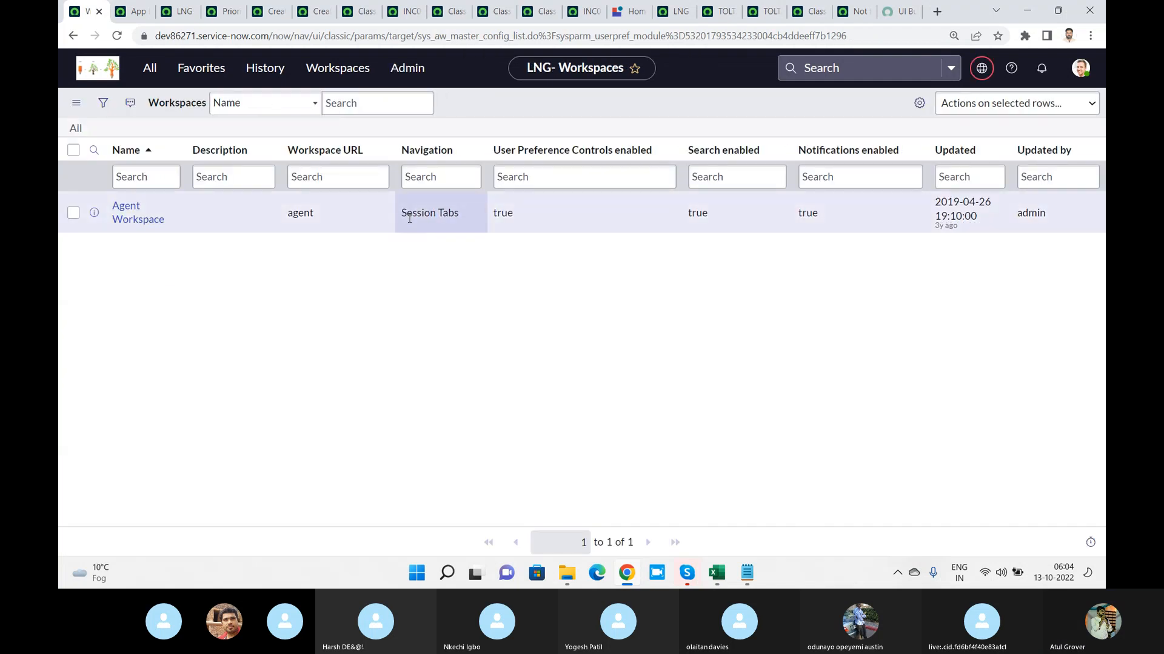
Read through the UI Builder guide's instructions for adding a page, placing a component and activating the page
{"action": "left_click", "coordinate": [891, 11]}
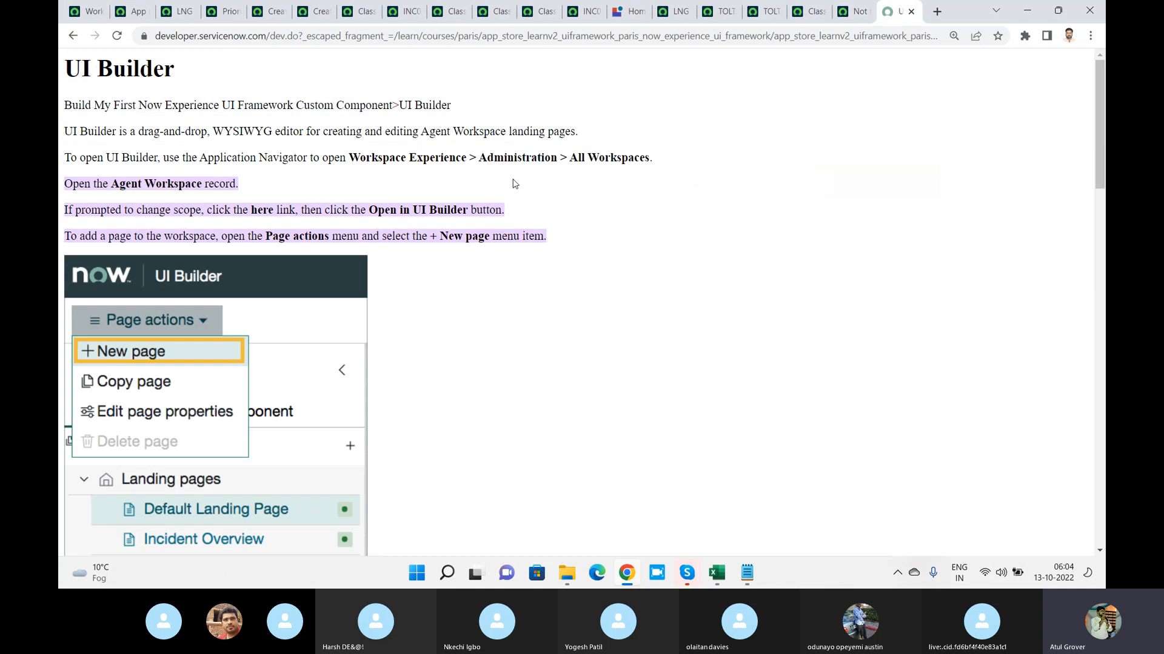
{"action": "scroll", "coordinate": [611, 195], "scroll_direction": "down", "scroll_amount": 7}
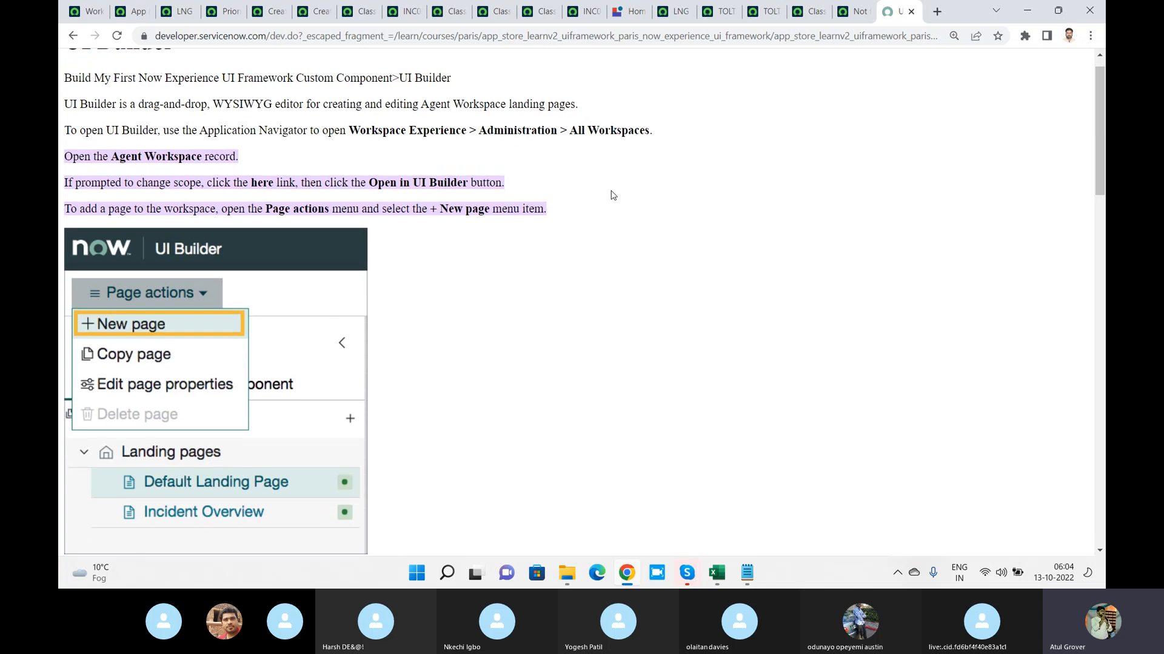
{"action": "scroll", "coordinate": [611, 195], "scroll_direction": "down", "scroll_amount": 10}
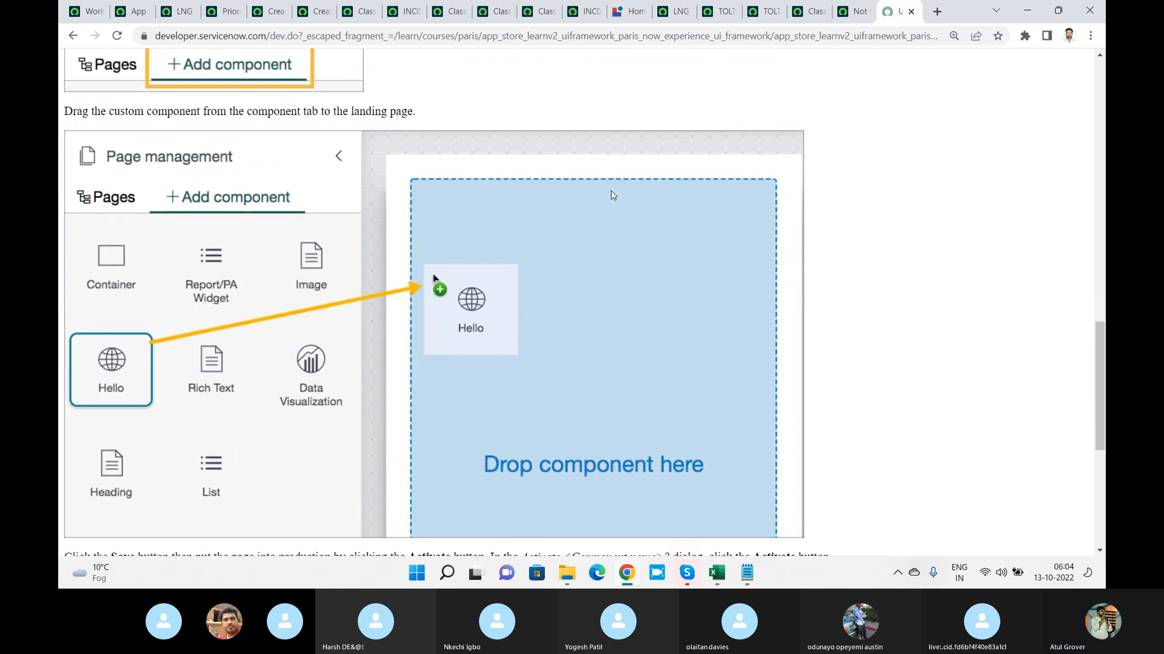
{"action": "scroll", "coordinate": [611, 193], "scroll_direction": "down", "scroll_amount": 6}
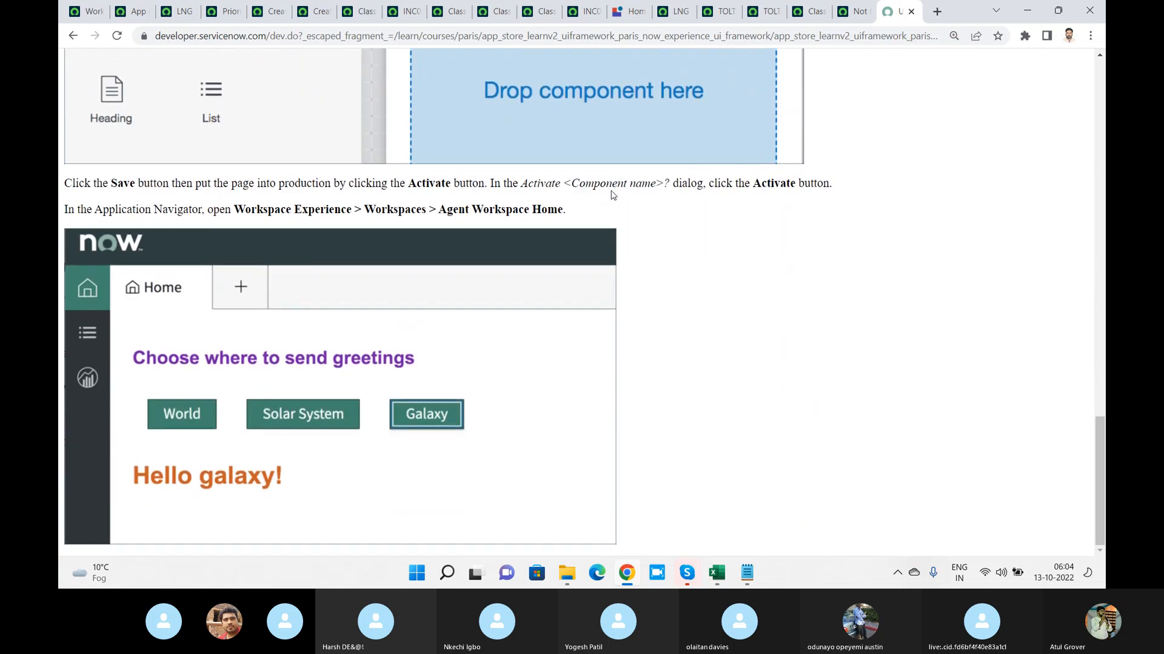
{"action": "scroll", "coordinate": [611, 194], "scroll_direction": "up", "scroll_amount": 5}
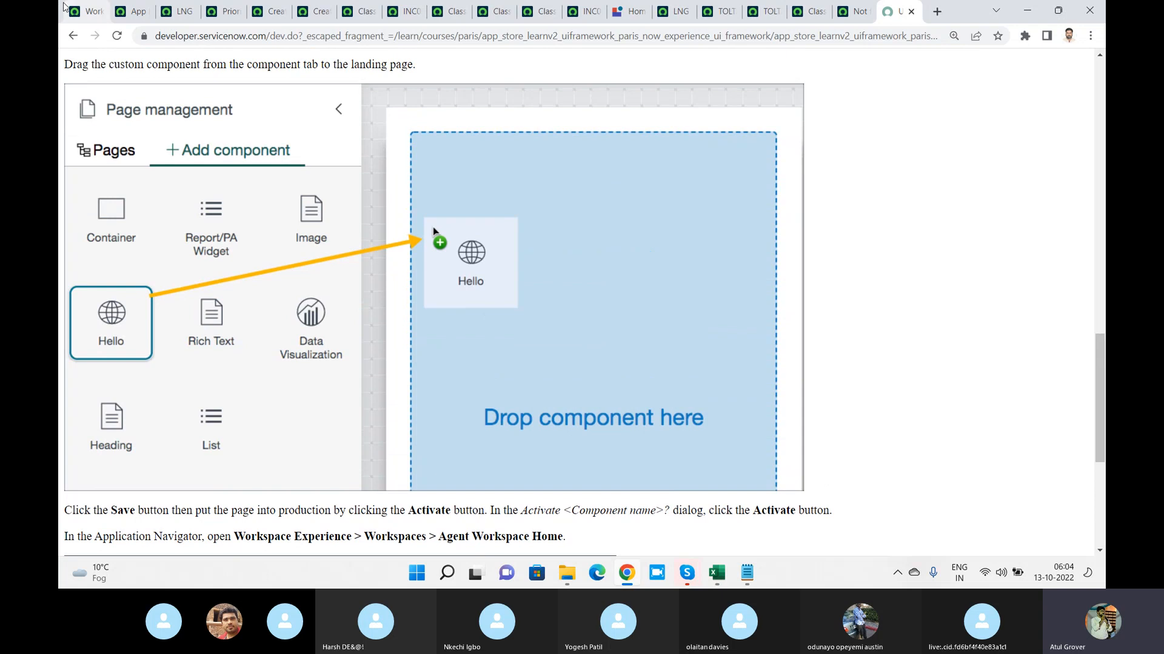
Open the Agent Workspace record from the workspaces list and switch the application scope to Global
{"action": "left_click", "coordinate": [65, 8]}
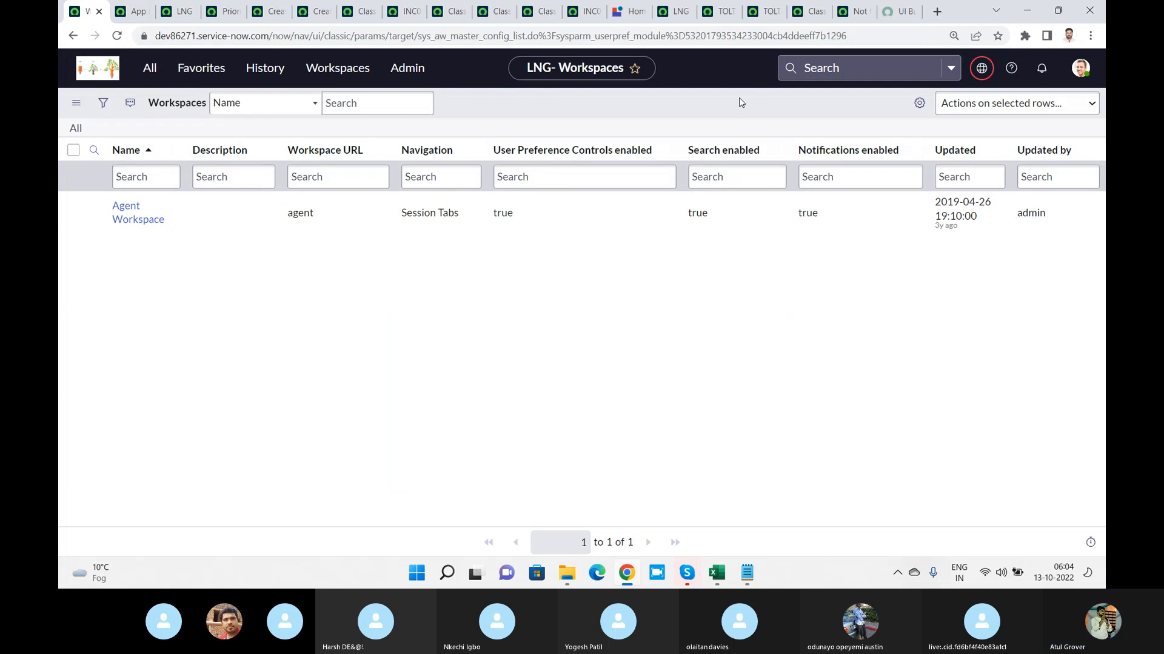
{"action": "left_click", "coordinate": [139, 219]}
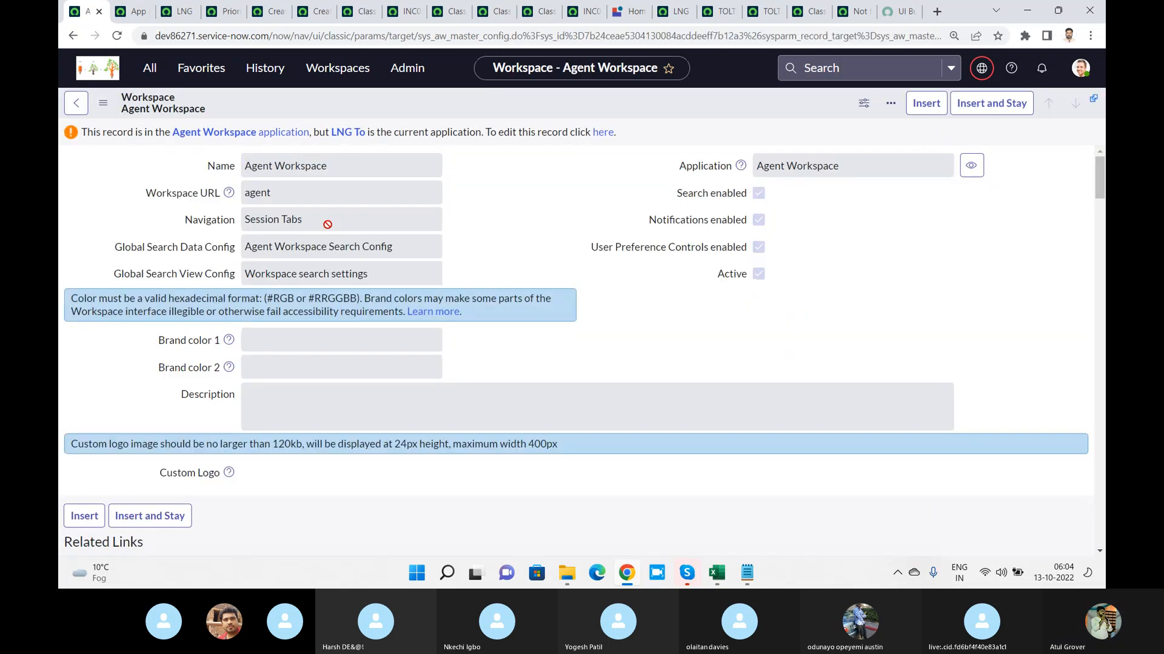
{"action": "left_click", "coordinate": [989, 69]}
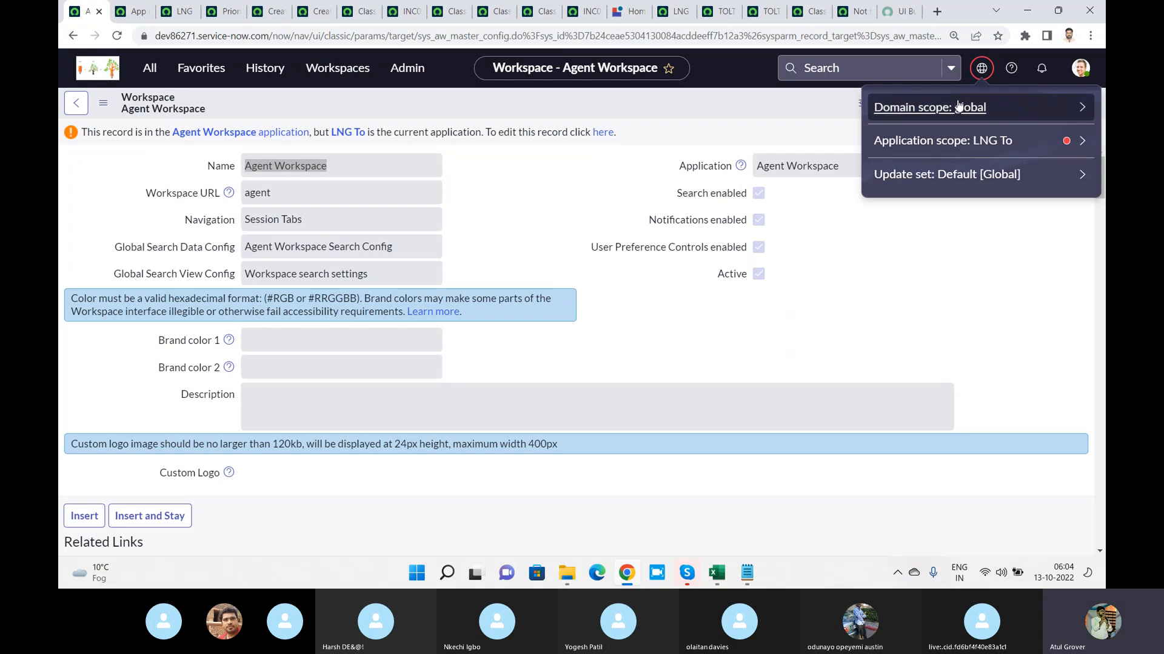
{"action": "left_click", "coordinate": [984, 141]}
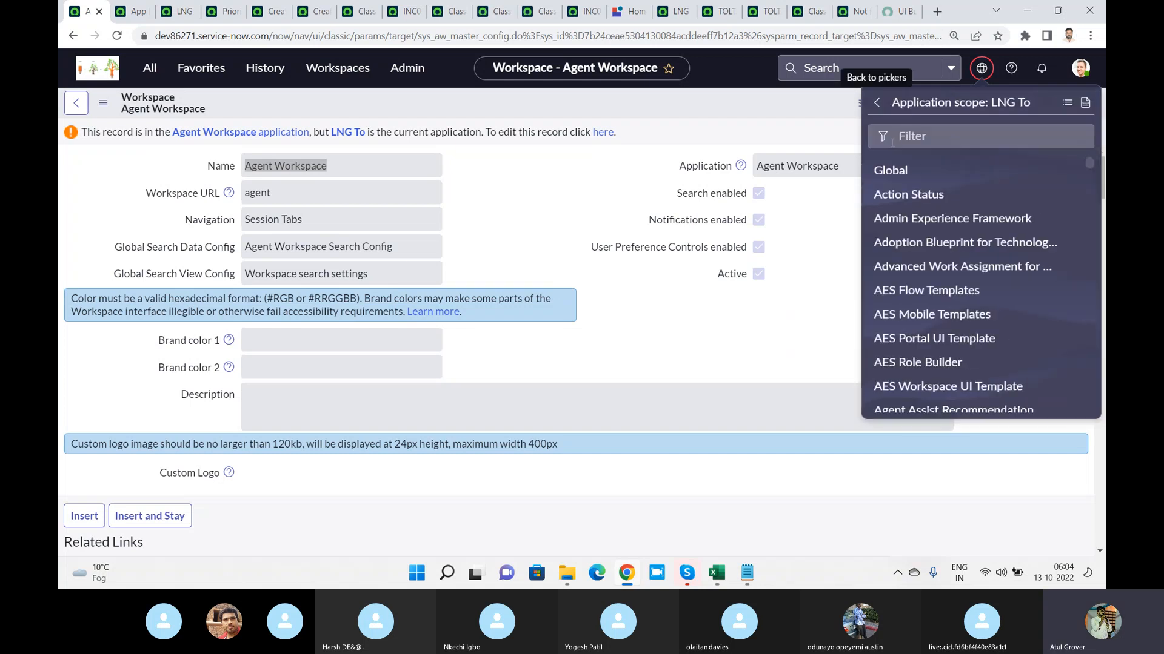
{"action": "left_click", "coordinate": [900, 172]}
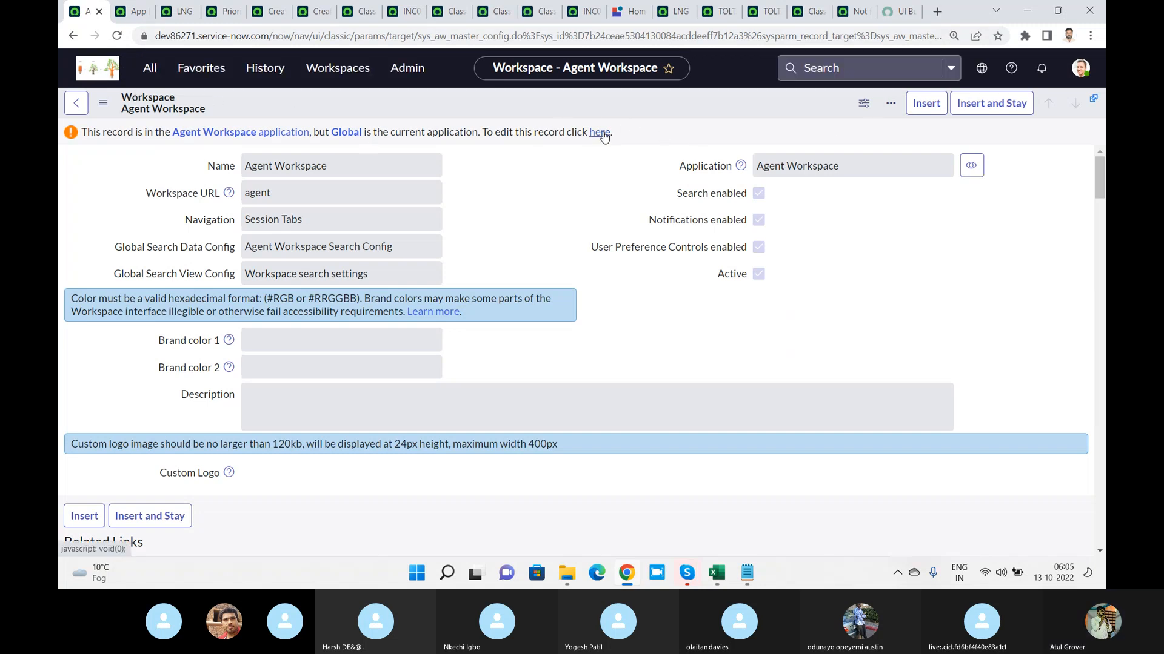
Reread the UI Builder guide from its final steps back up to the instructions for opening the Agent Workspace record
{"action": "left_click", "coordinate": [897, 16]}
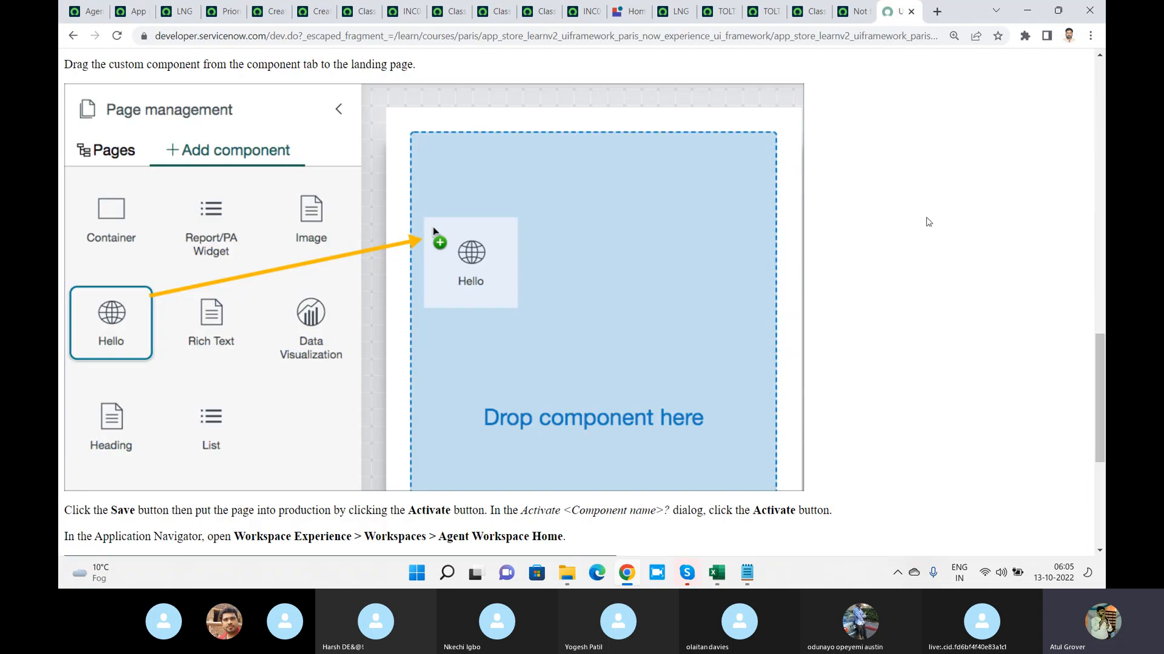
{"action": "scroll", "coordinate": [927, 223], "scroll_direction": "down", "scroll_amount": 5}
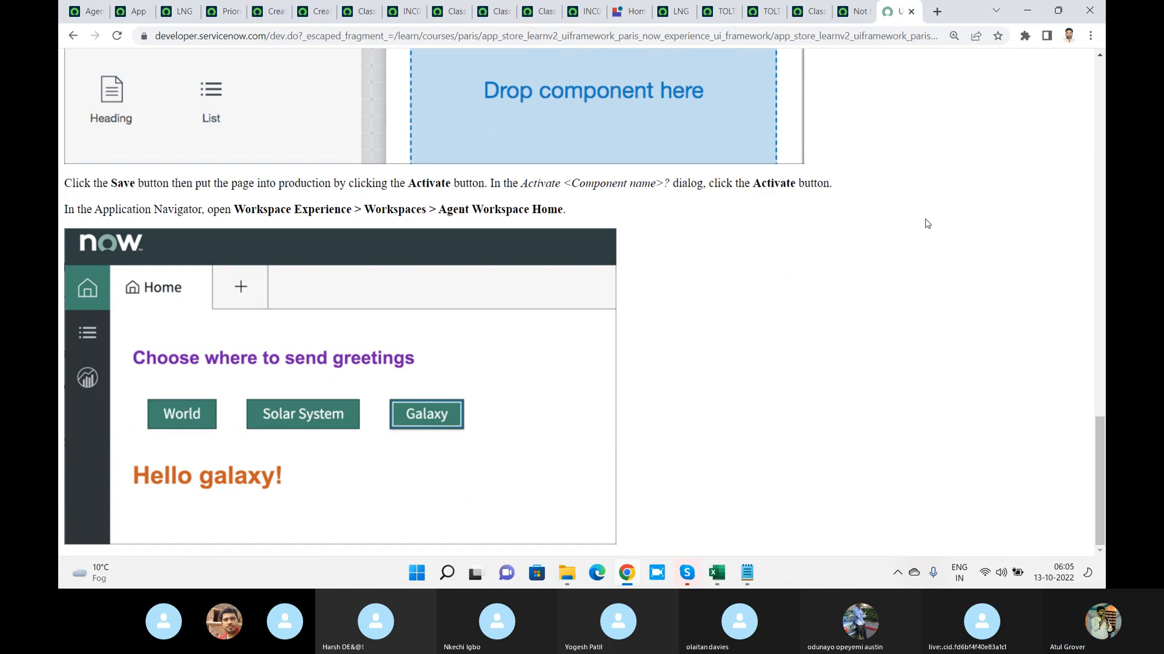
{"action": "scroll", "coordinate": [926, 223], "scroll_direction": "up", "scroll_amount": 4}
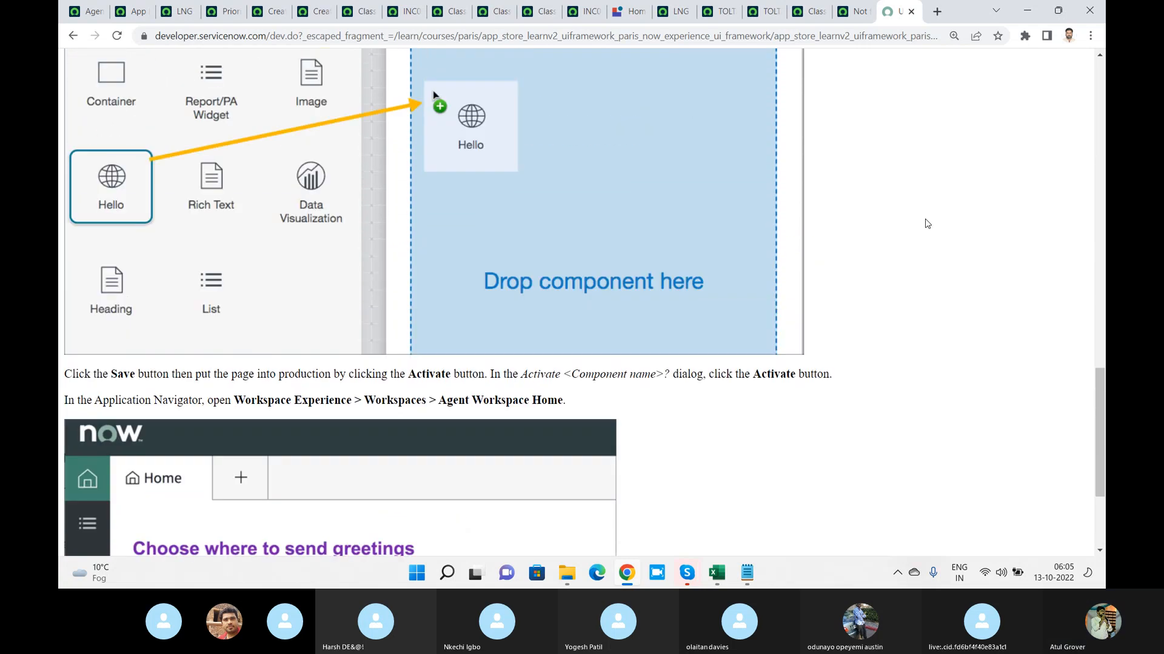
{"action": "scroll", "coordinate": [926, 223], "scroll_direction": "up", "scroll_amount": 7}
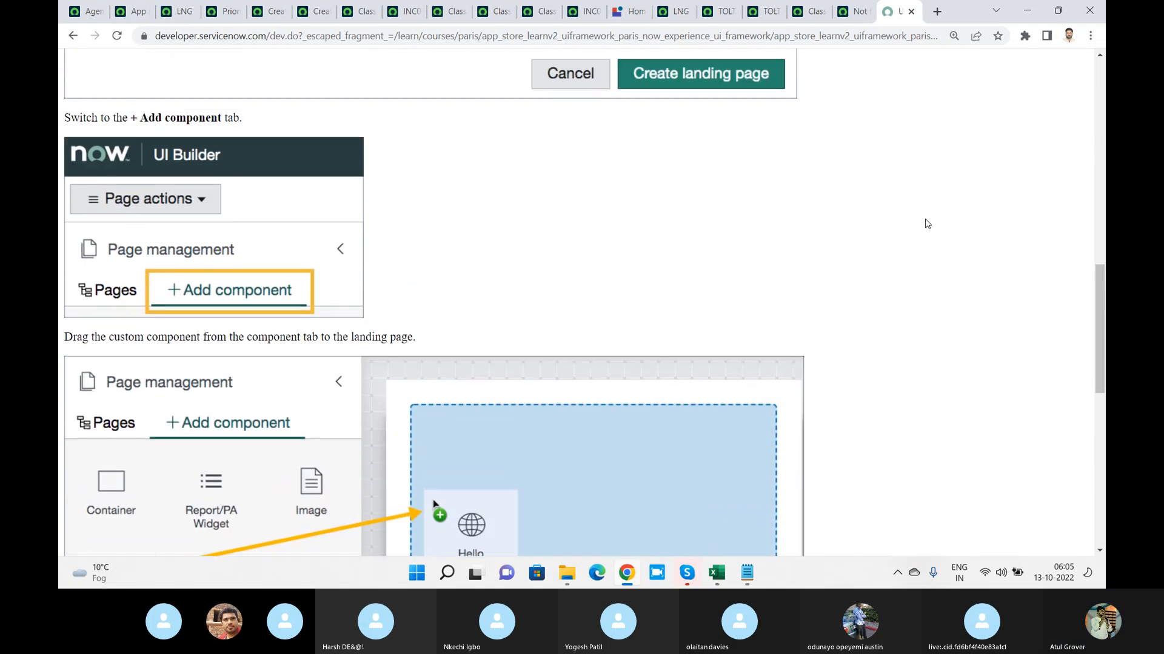
{"action": "scroll", "coordinate": [926, 224], "scroll_direction": "up", "scroll_amount": 9}
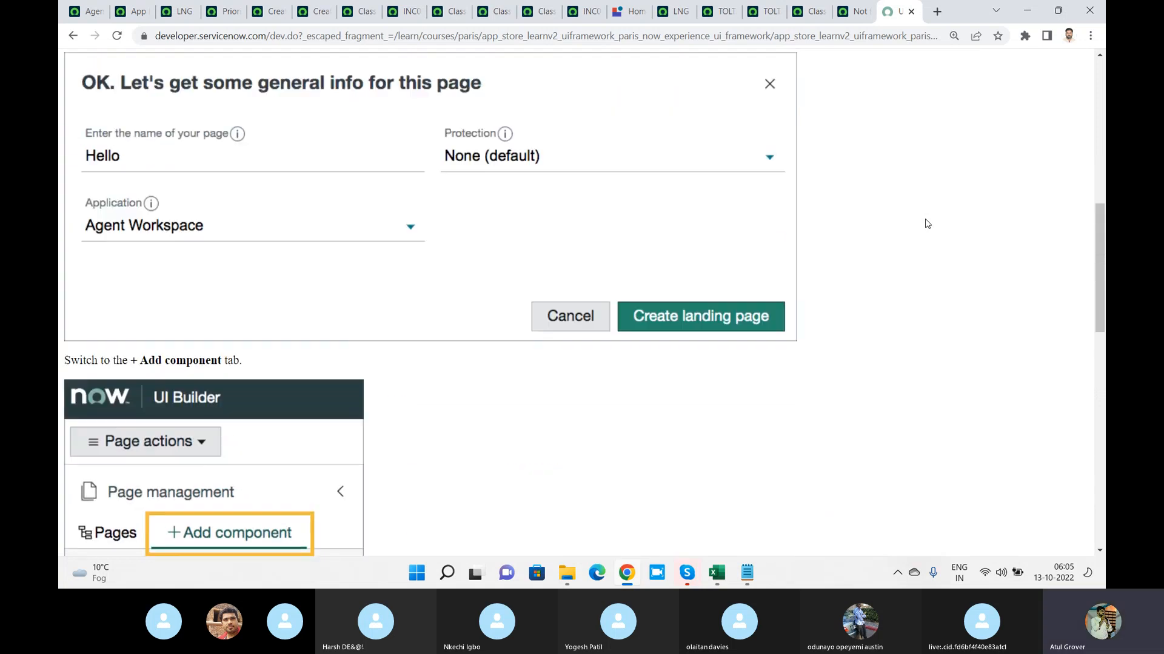
{"action": "scroll", "coordinate": [926, 224], "scroll_direction": "up", "scroll_amount": 4}
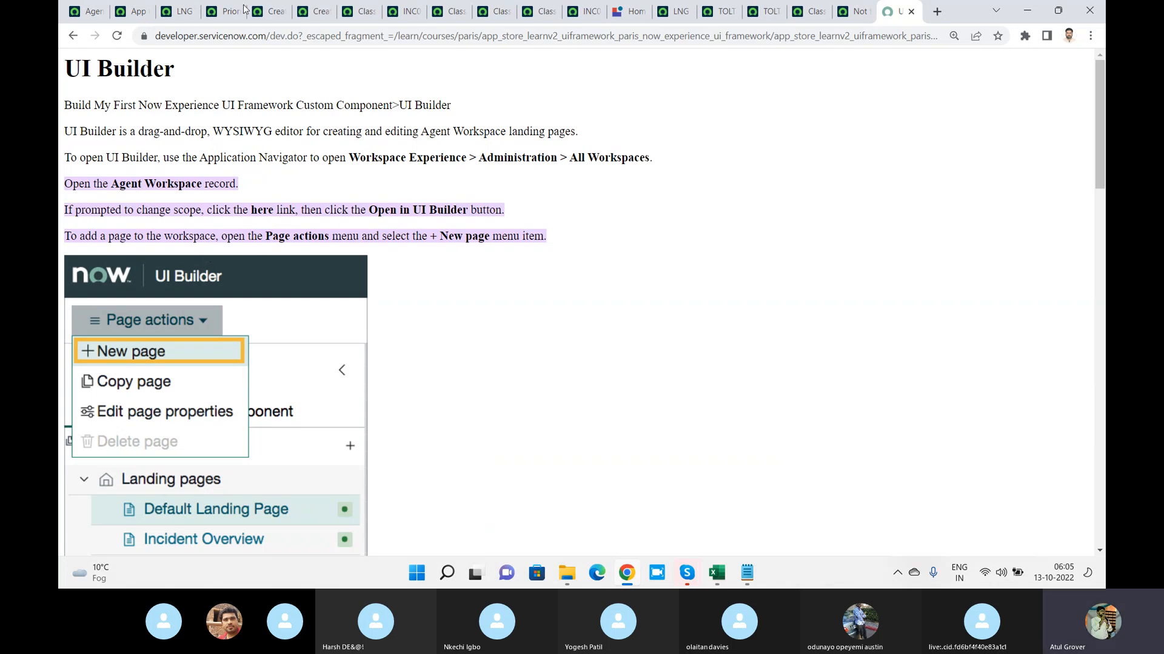
Search the application navigator for "workspace" and look through the matching modules
{"action": "left_click", "coordinate": [85, 11]}
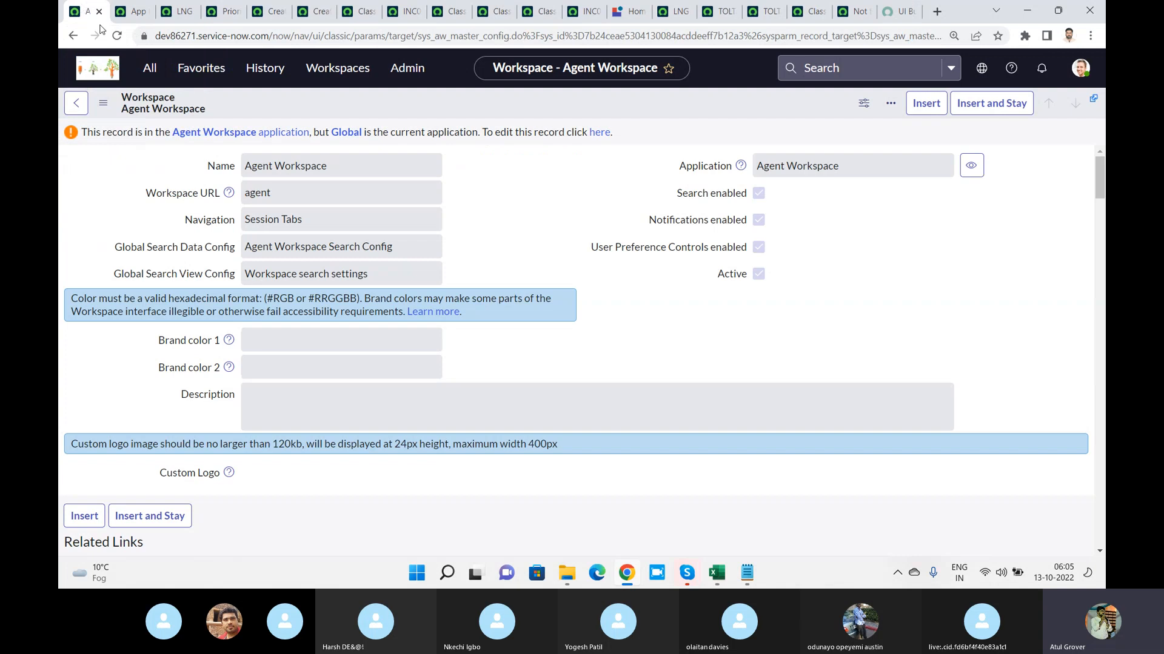
{"action": "left_click", "coordinate": [149, 68]}
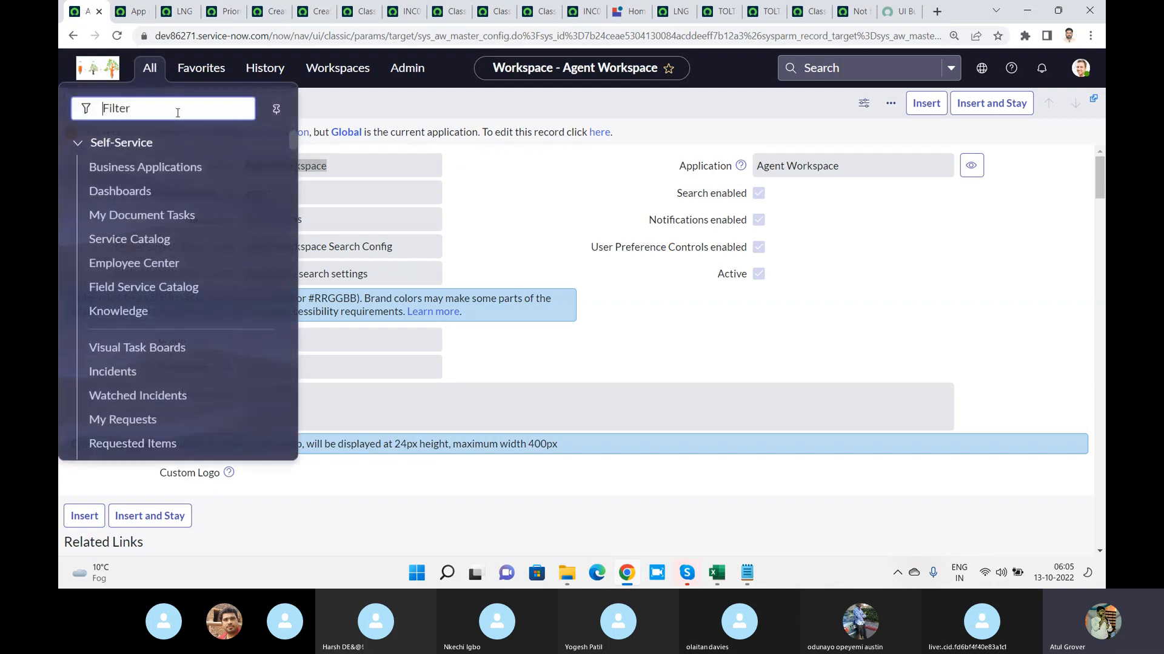
{"action": "type", "text": "work"}
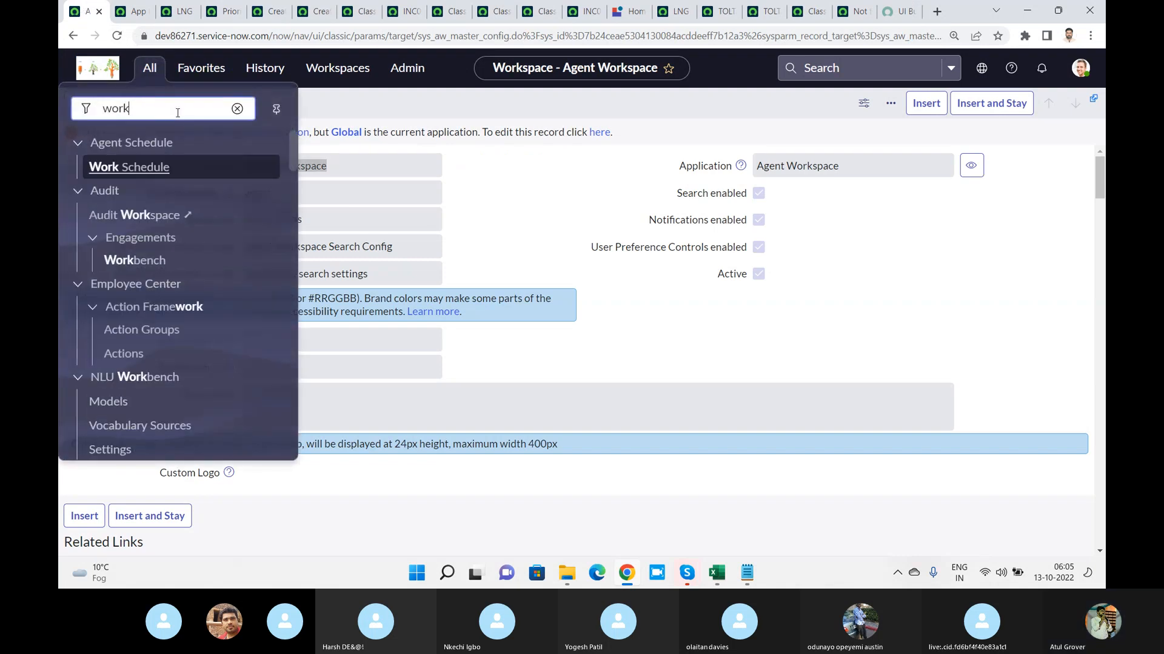
{"action": "type", "text": "space"}
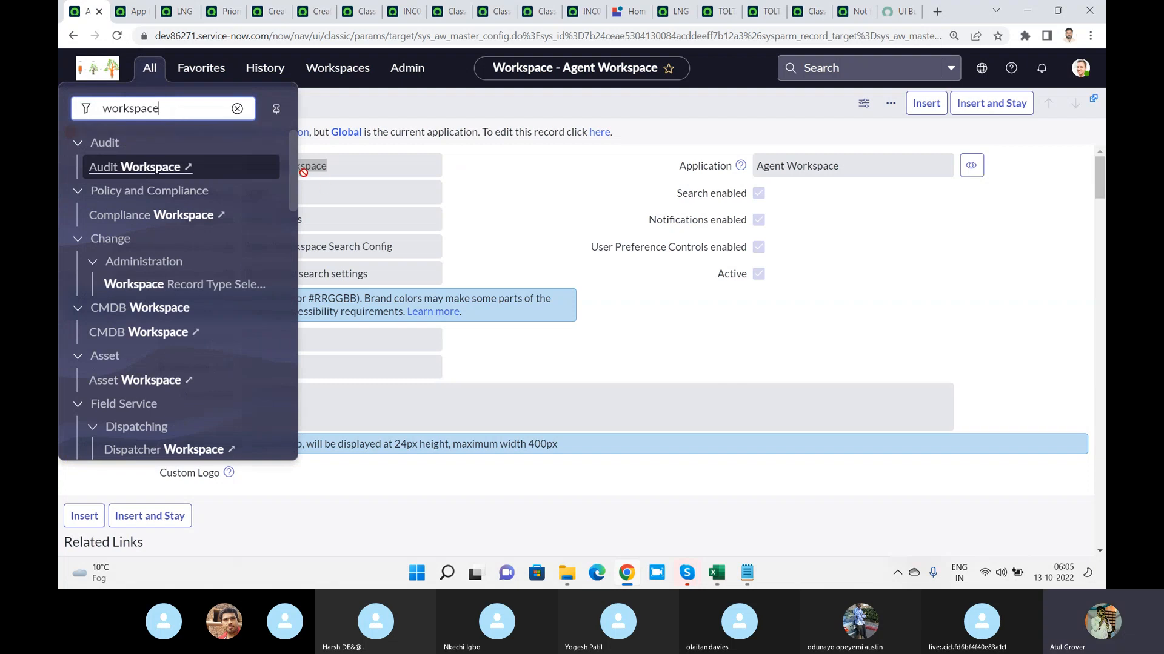
{"action": "left_click_drag", "start_coordinate": [294, 170], "coordinate": [293, 430]}
{"action": "left_click", "coordinate": [460, 99]}
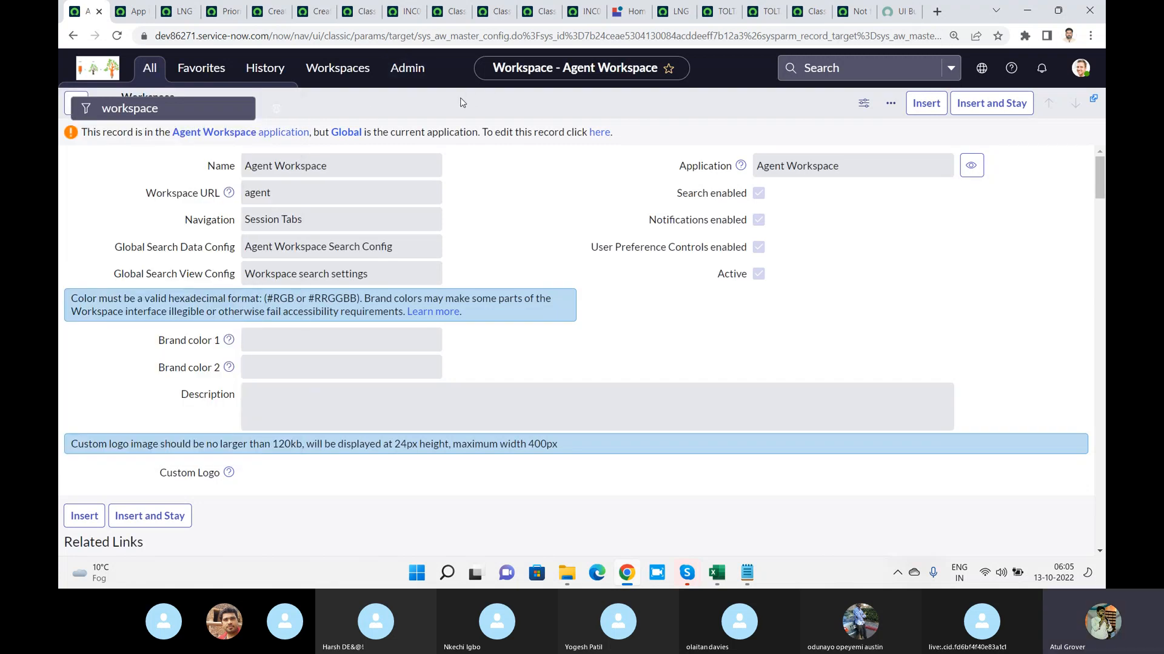
Recheck the LNG Together editor, the LNG Demo Today page, the new change request and the LNG Student Fee Info editor
{"action": "left_click", "coordinate": [129, 11]}
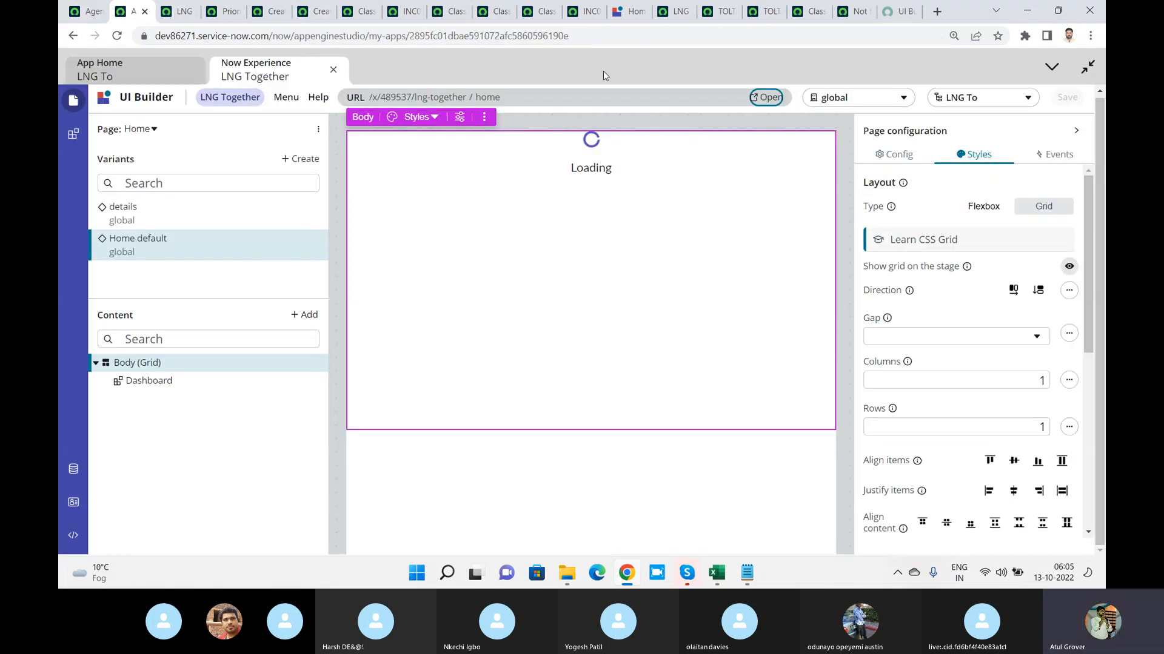
{"action": "left_click", "coordinate": [847, 12]}
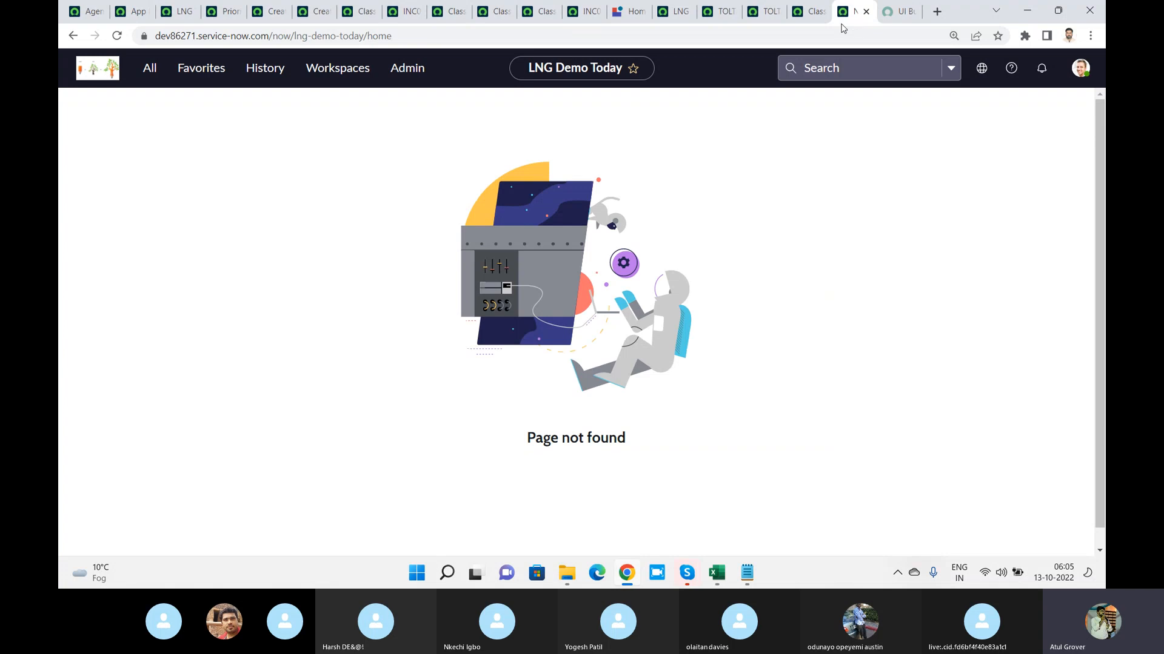
{"action": "left_click", "coordinate": [800, 18]}
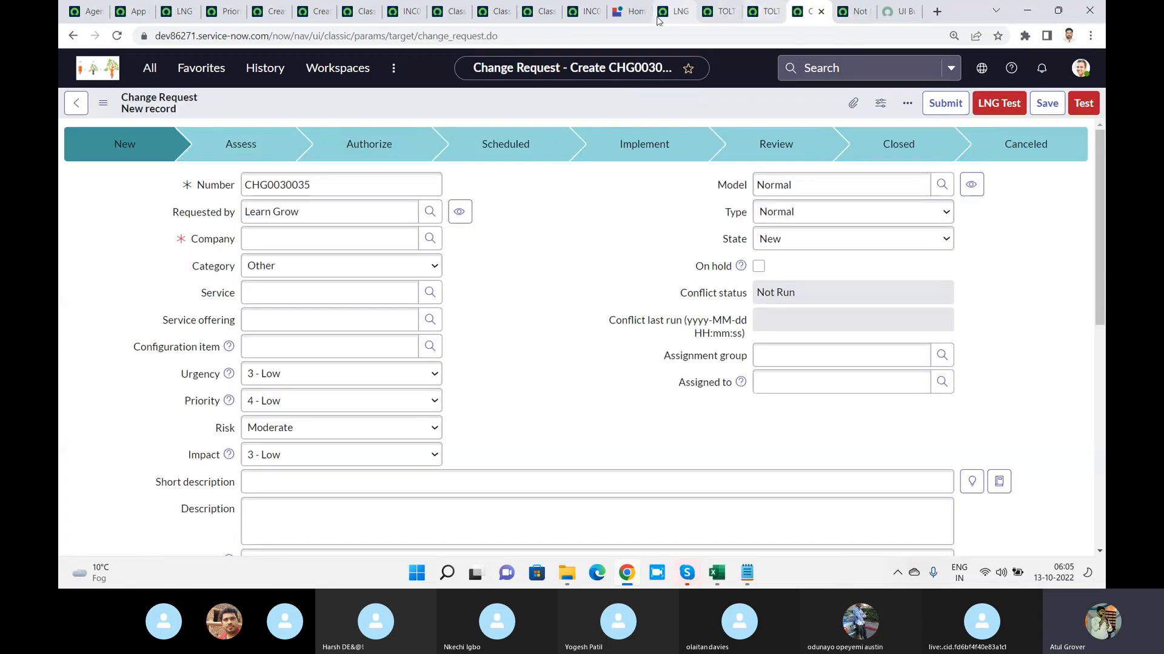
{"action": "left_click", "coordinate": [630, 17]}
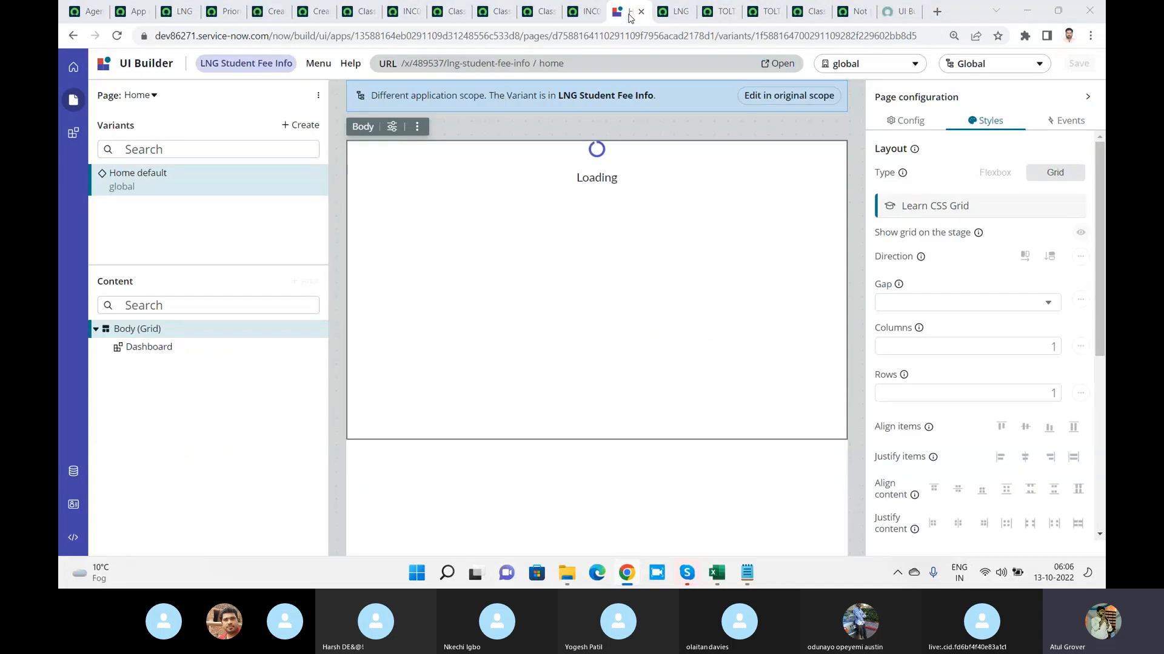
{"action": "key", "text": "alt+Tab"}
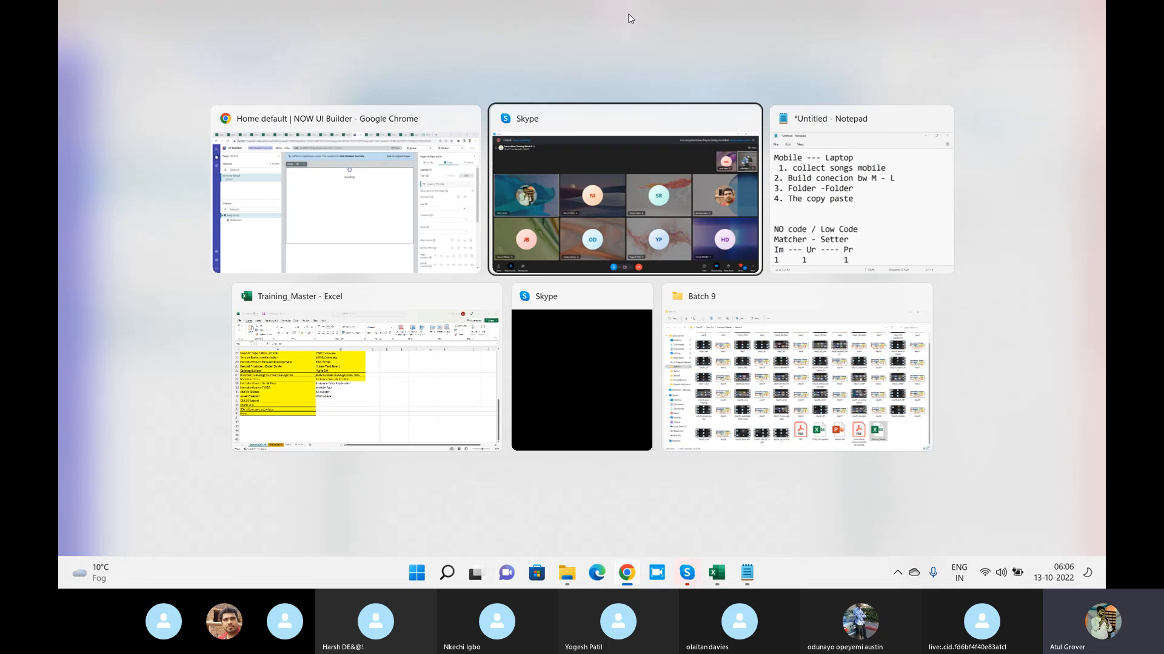
{"action": "key", "text": "alt+Tab"}
{"action": "key", "text": "alt+shift+Tab"}
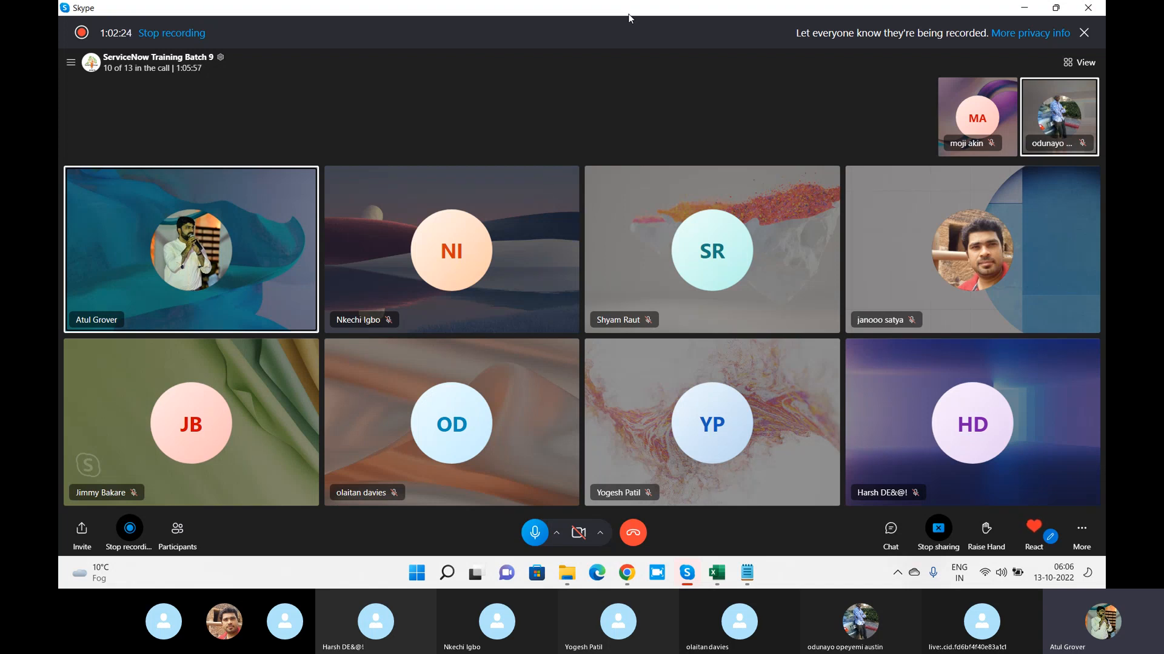
{"action": "key", "text": "alt+Tab"}
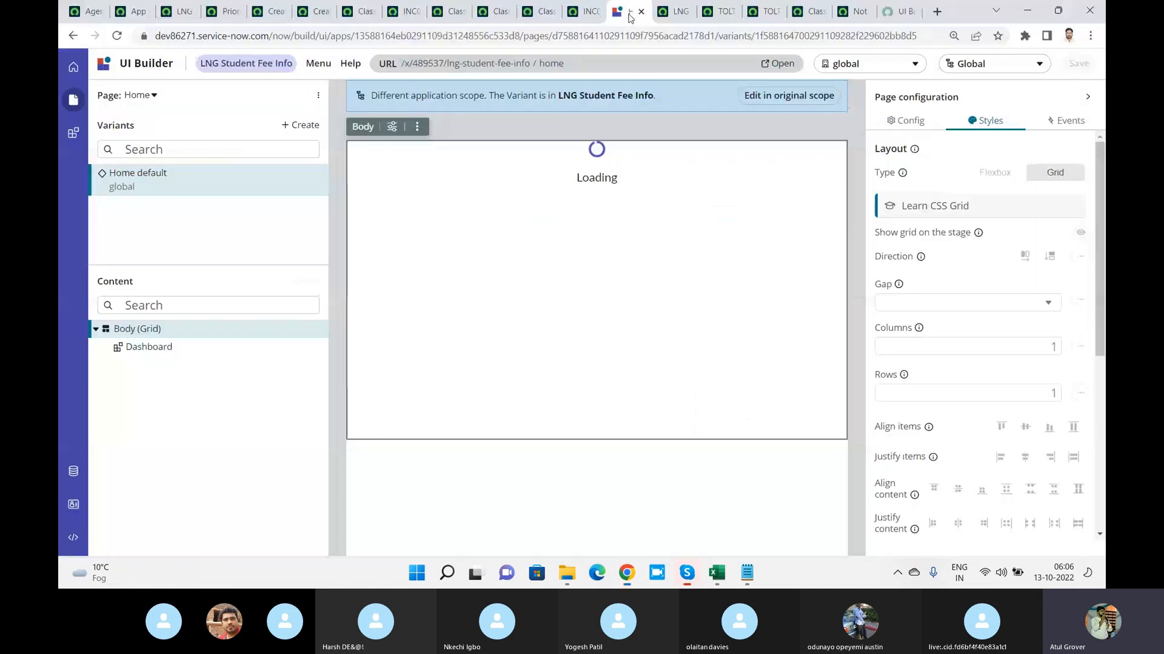
Return to the Agent Workspace record and examine its Workspace URL value
{"action": "left_click", "coordinate": [85, 11]}
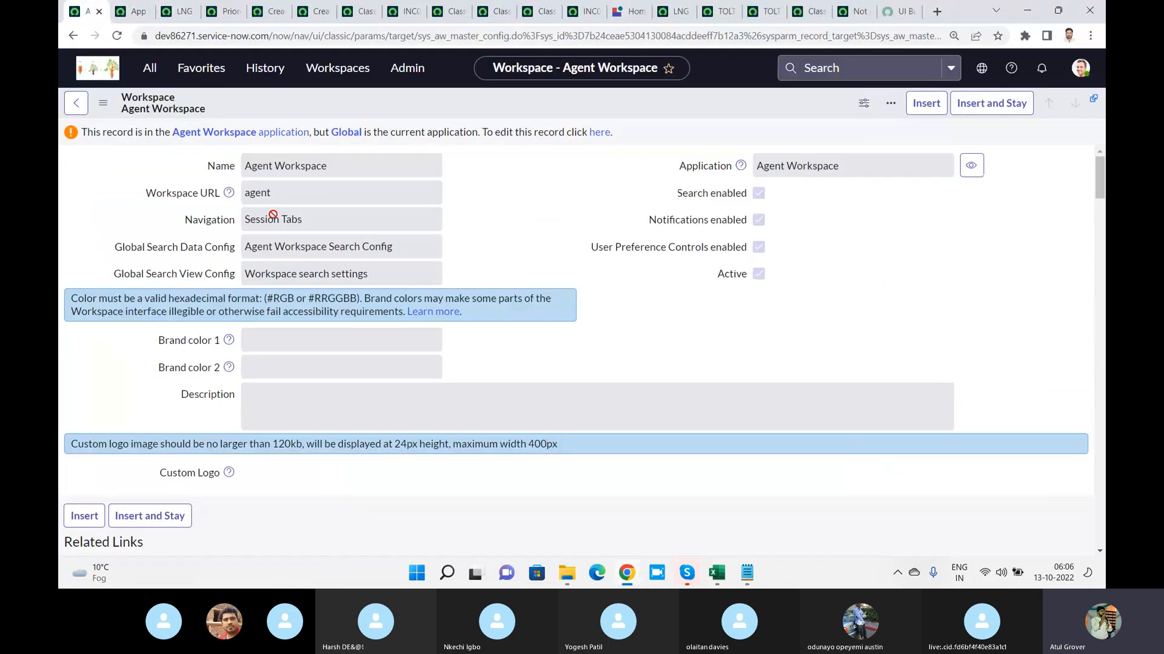
{"action": "left_click_drag", "start_coordinate": [287, 196], "coordinate": [224, 197]}
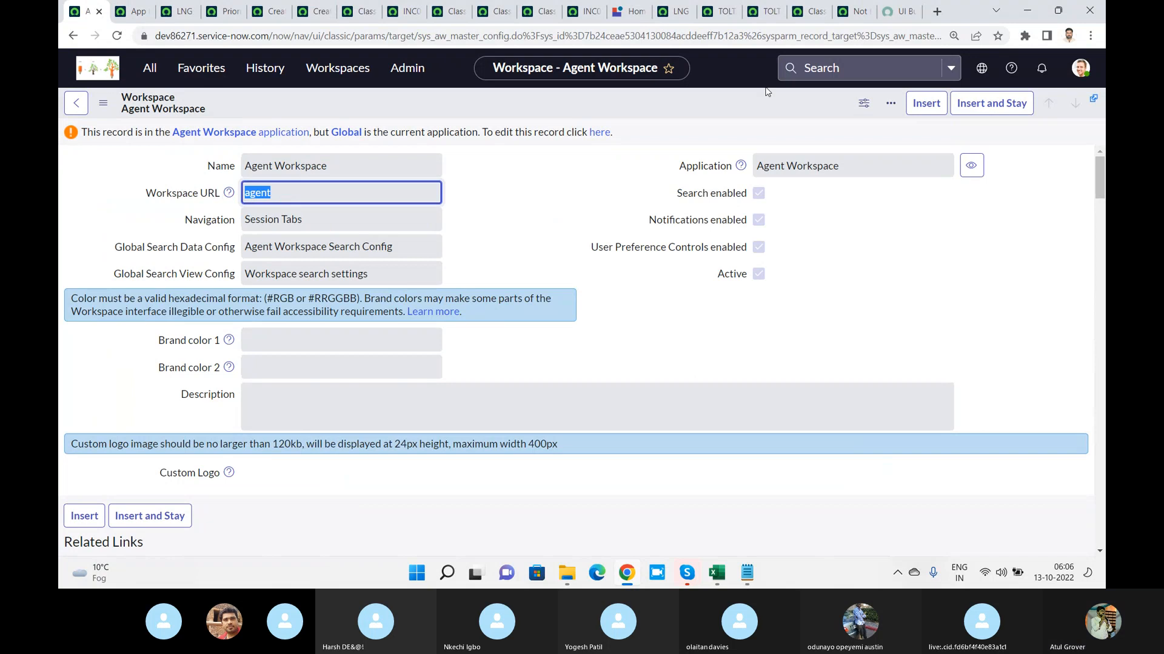
Try to open the workspace at dev86271.service-now.com/agent in a new tab, and return to the Agent Workspace record
{"action": "left_click", "coordinate": [936, 12]}
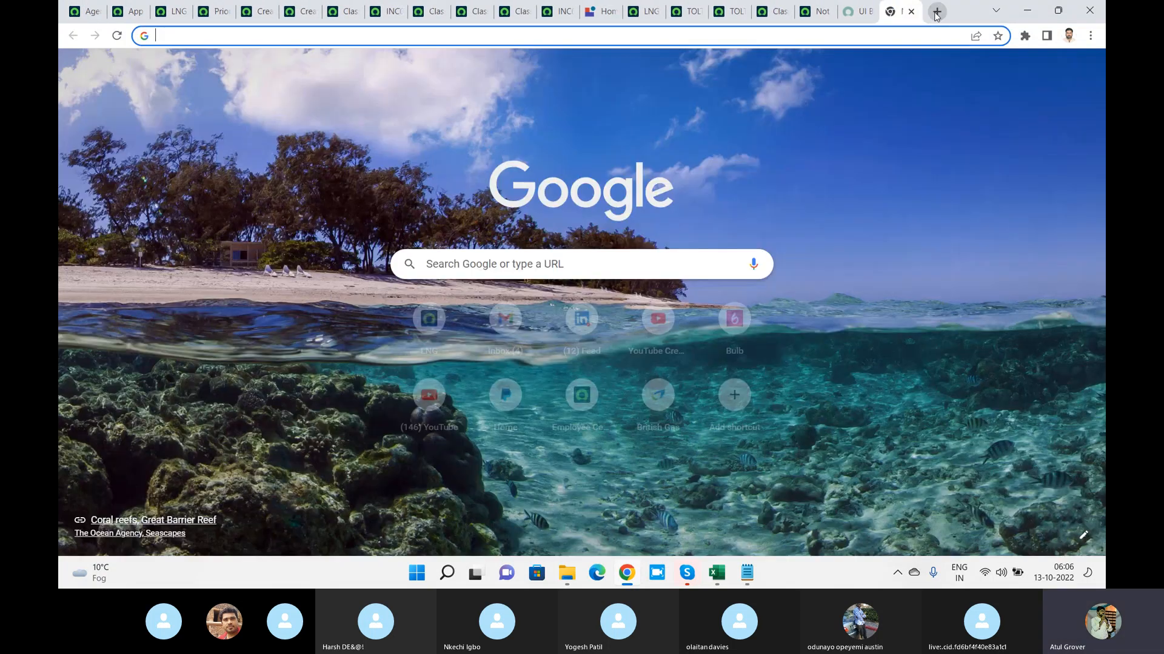
{"action": "type", "text": "dev86271.service-now.com/agen"}
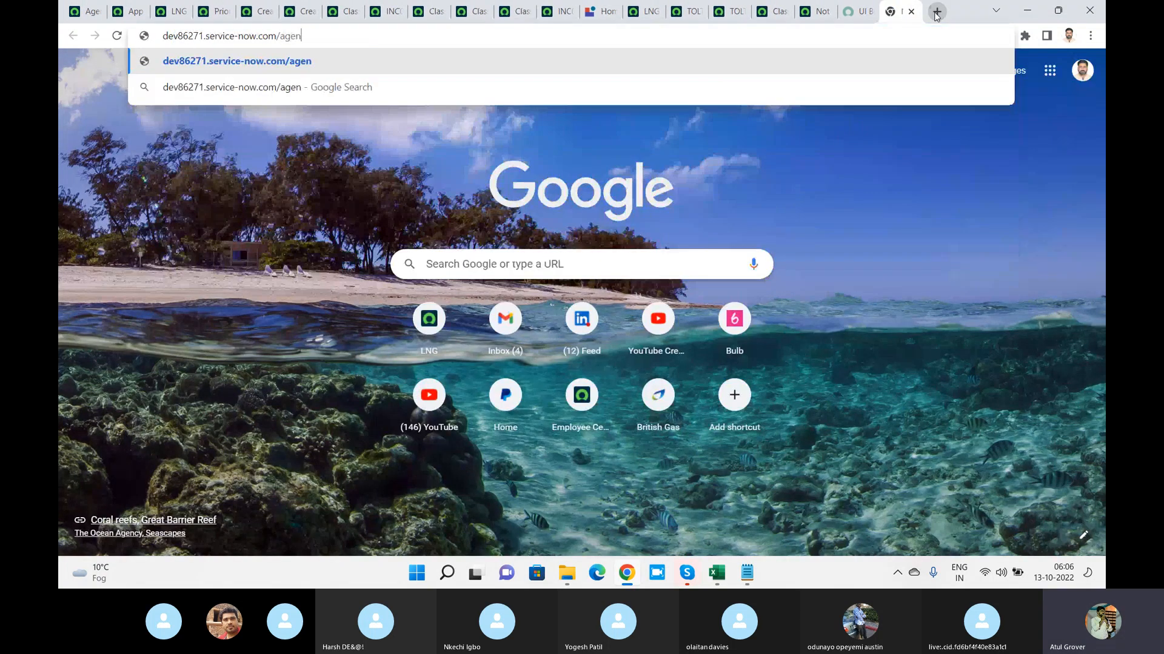
{"action": "type", "text": "t"}
{"action": "key", "text": "Return"}
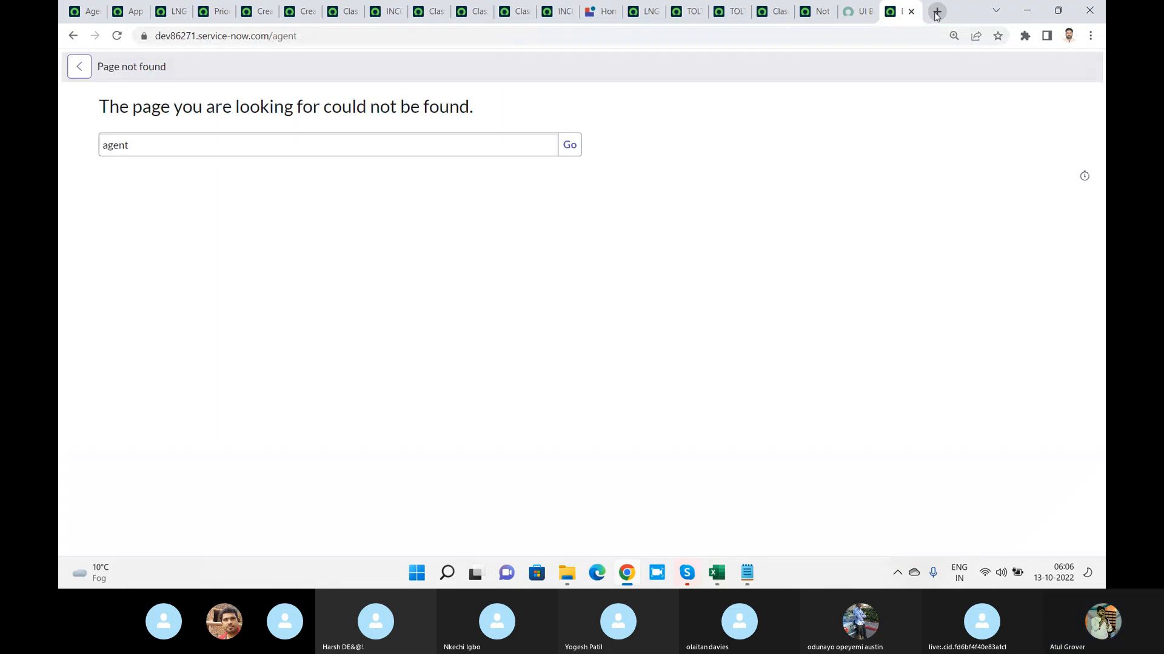
{"action": "left_click", "coordinate": [77, 13]}
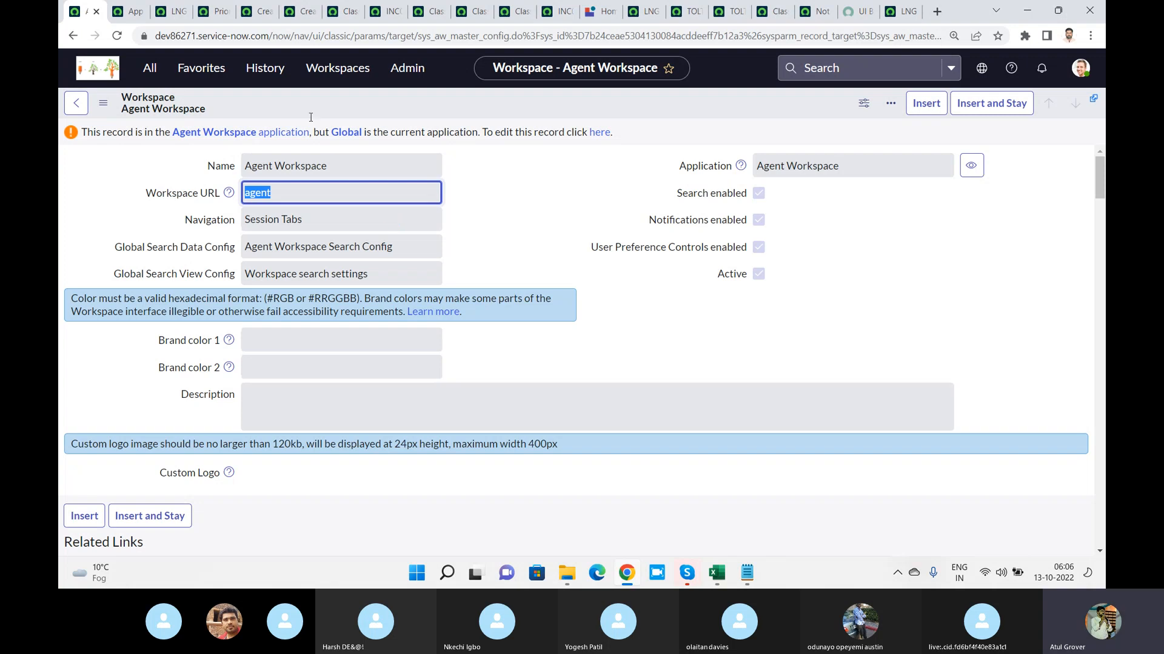
Check the variant creation window and the page settings of the Home page in the LNG Together editor
{"action": "left_click", "coordinate": [128, 12]}
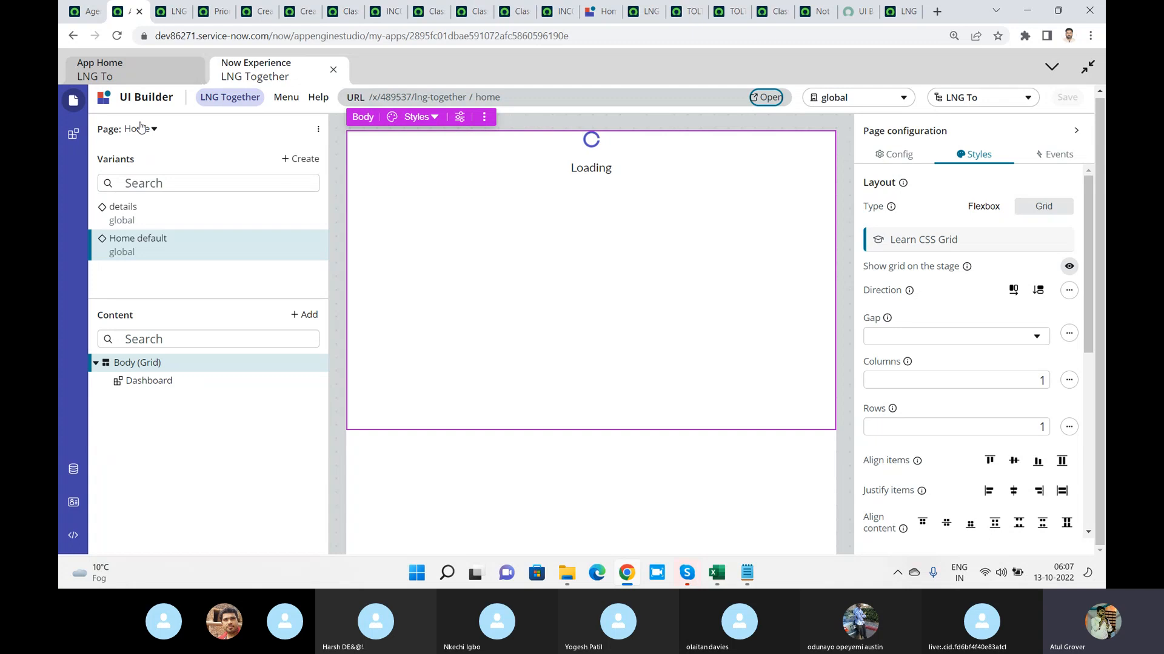
{"action": "left_click", "coordinate": [301, 165]}
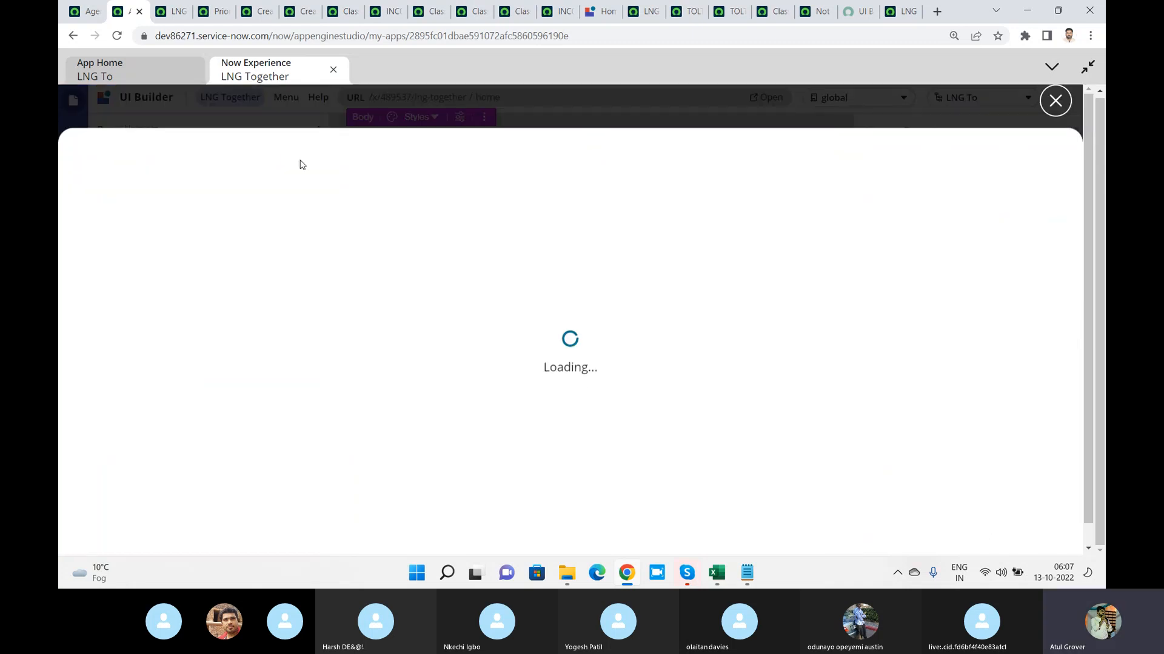
{"action": "left_click", "coordinate": [1056, 100]}
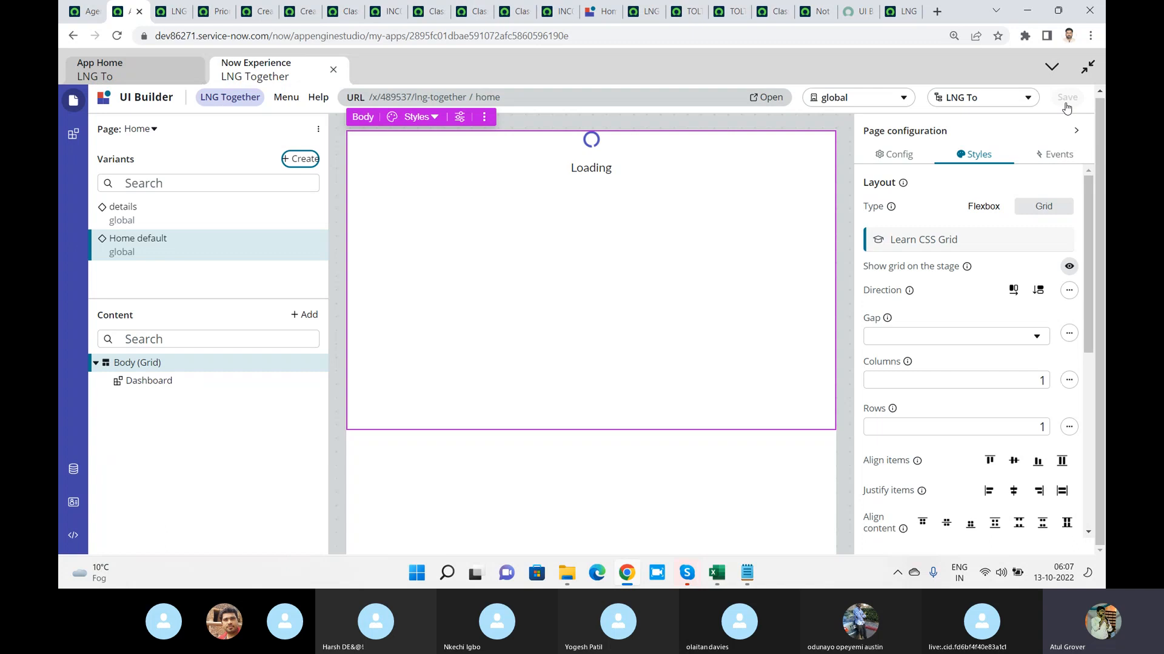
{"action": "left_click", "coordinate": [317, 130]}
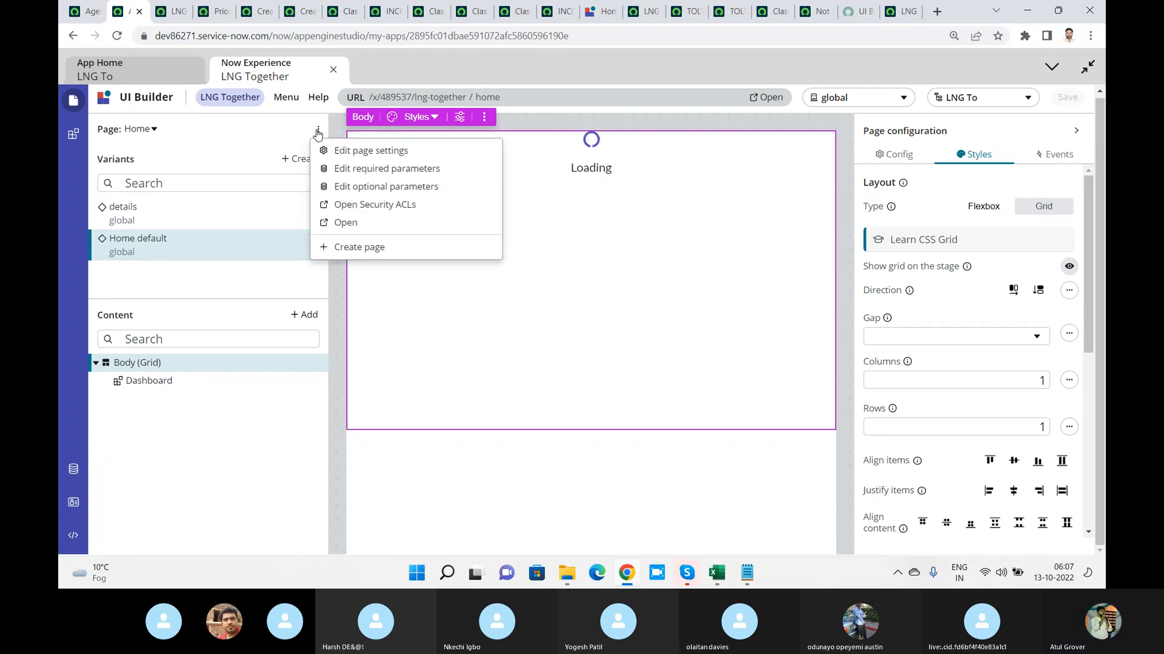
{"action": "left_click", "coordinate": [372, 152]}
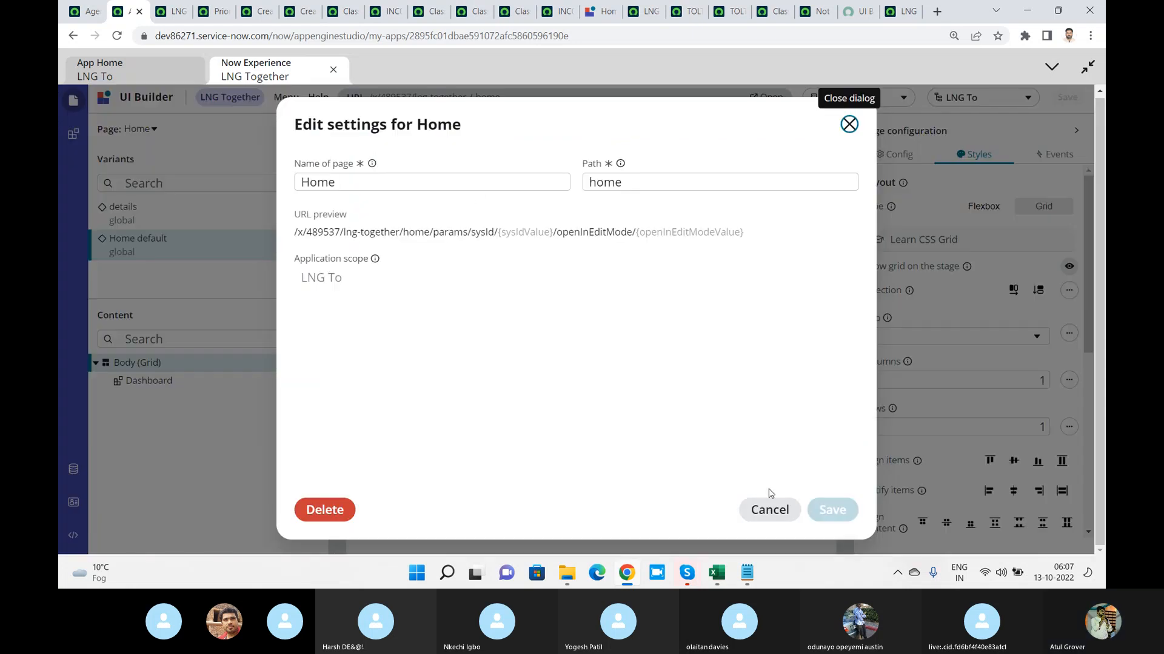
{"action": "left_click", "coordinate": [849, 125]}
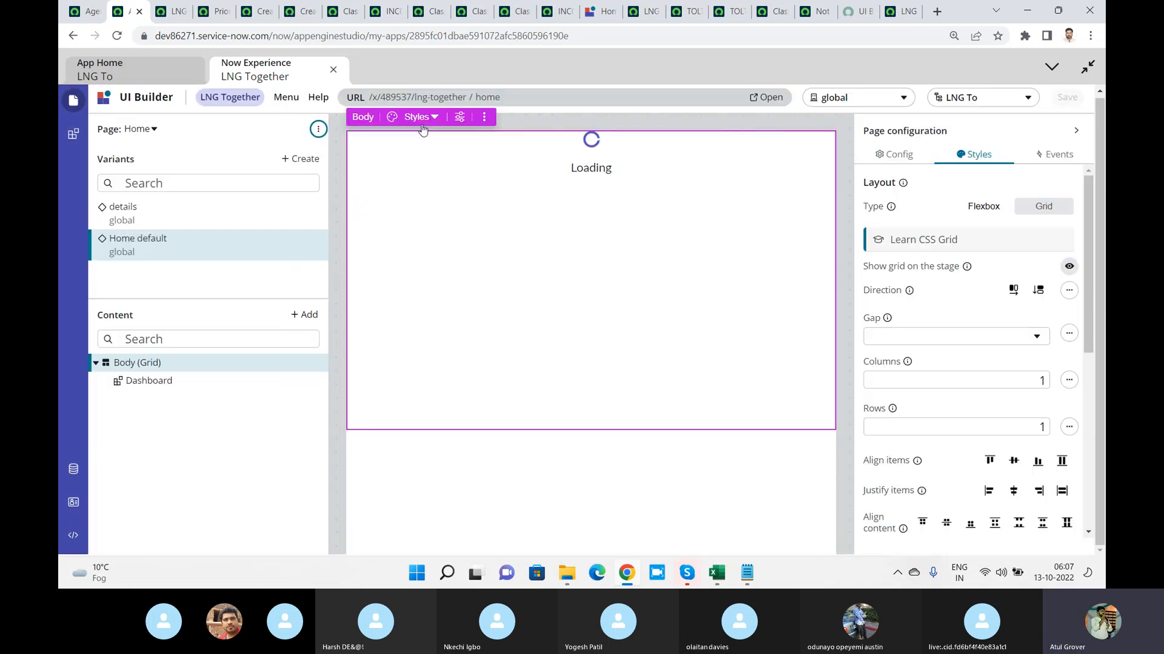
Start a new page in LNG Together from the legacy Dashboards template
{"action": "left_click", "coordinate": [317, 129]}
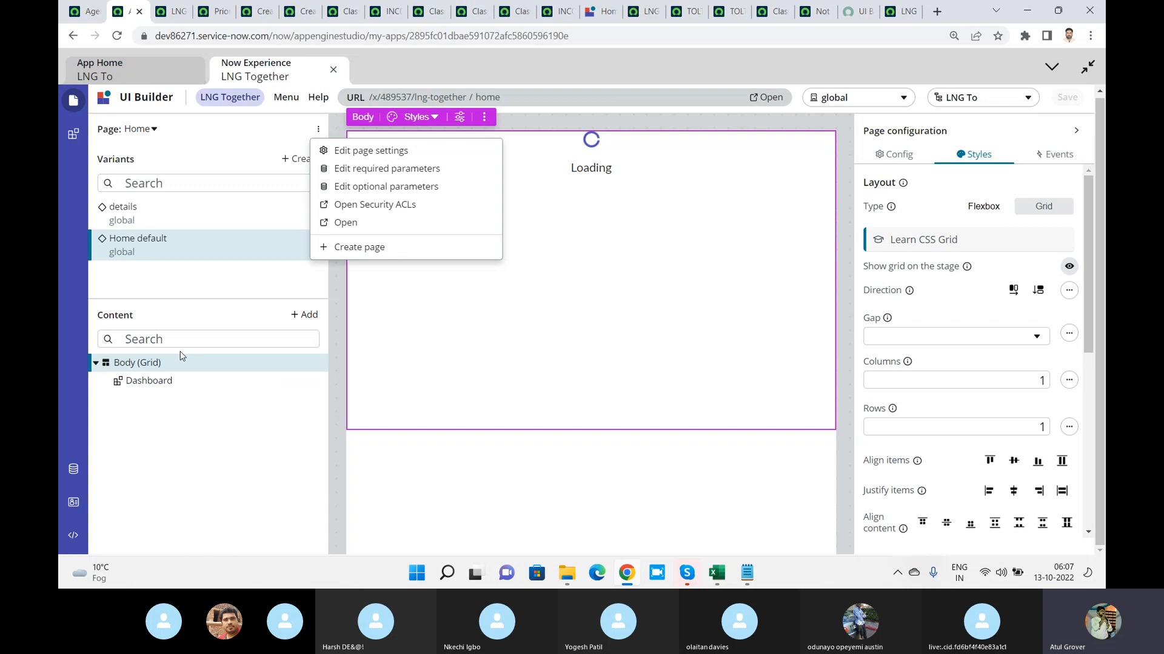
{"action": "left_click", "coordinate": [371, 247]}
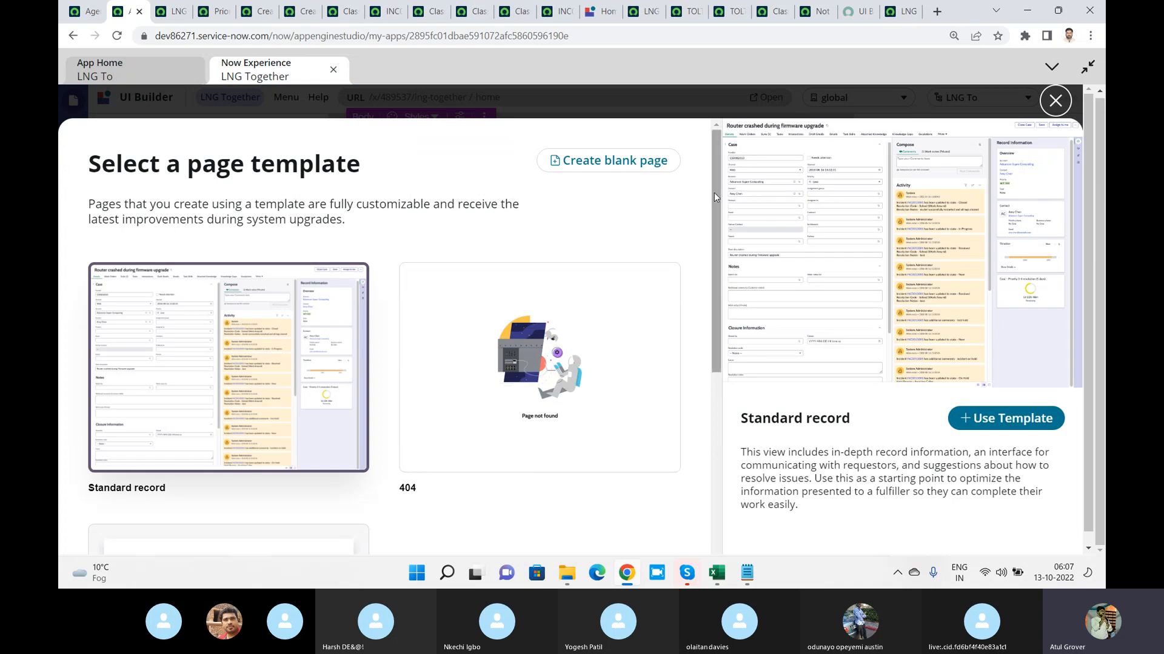
{"action": "scroll", "coordinate": [711, 242], "scroll_direction": "down", "scroll_amount": 5}
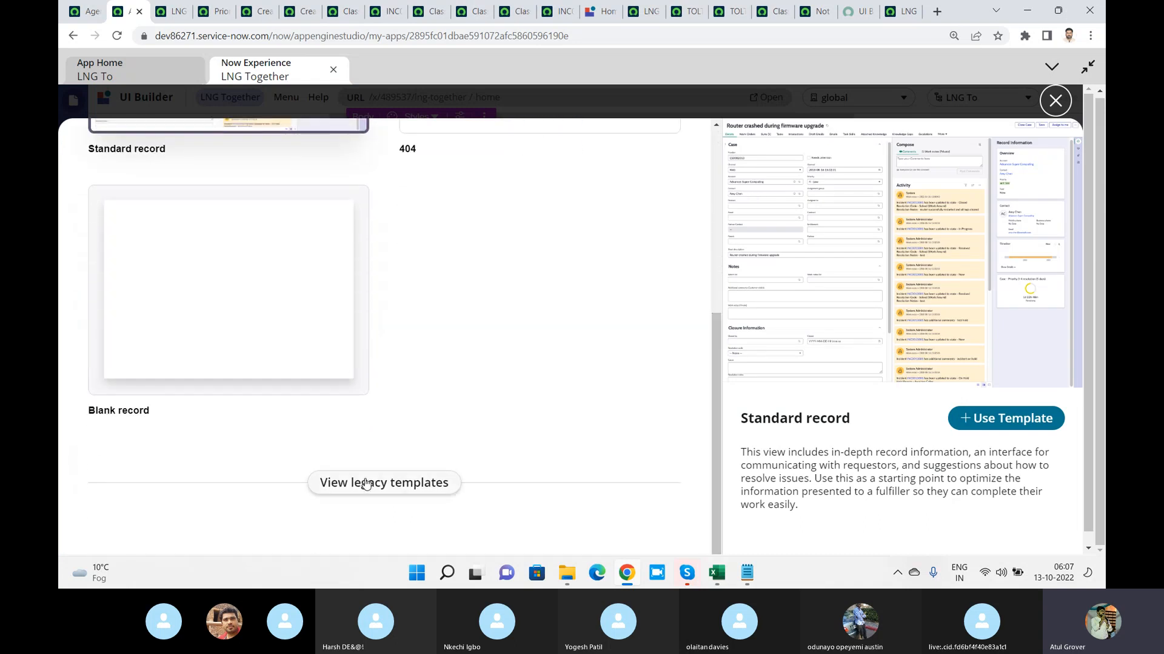
{"action": "left_click", "coordinate": [366, 483]}
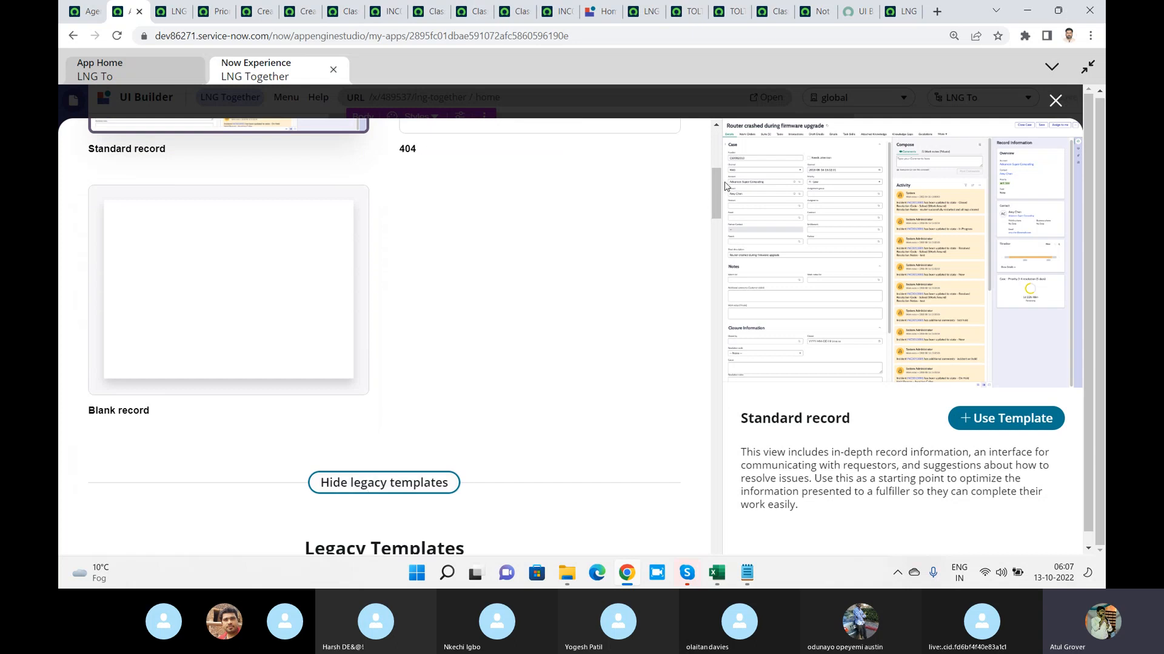
{"action": "left_click_drag", "start_coordinate": [716, 203], "coordinate": [712, 239]}
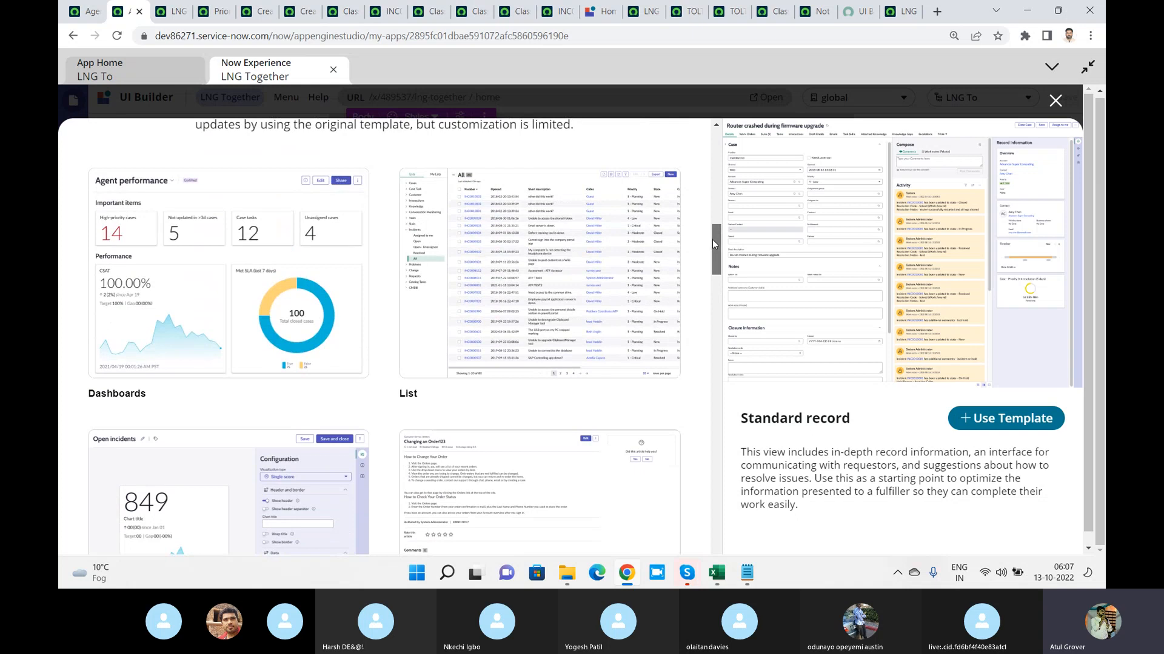
{"action": "left_click", "coordinate": [134, 274]}
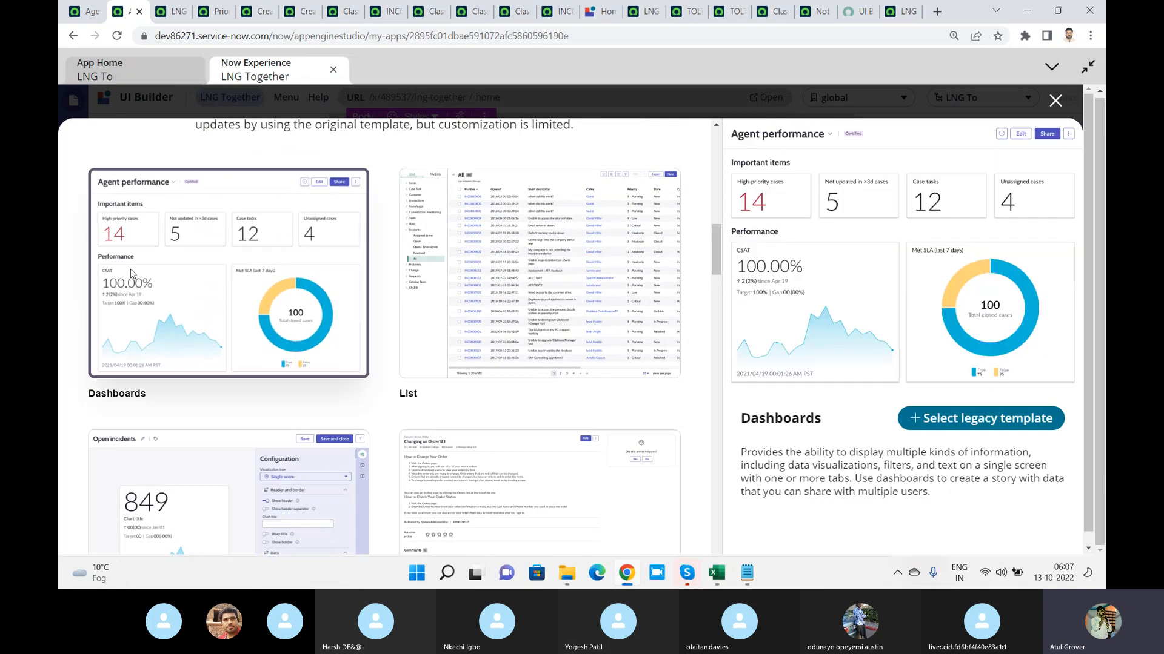
{"action": "left_click", "coordinate": [977, 424]}
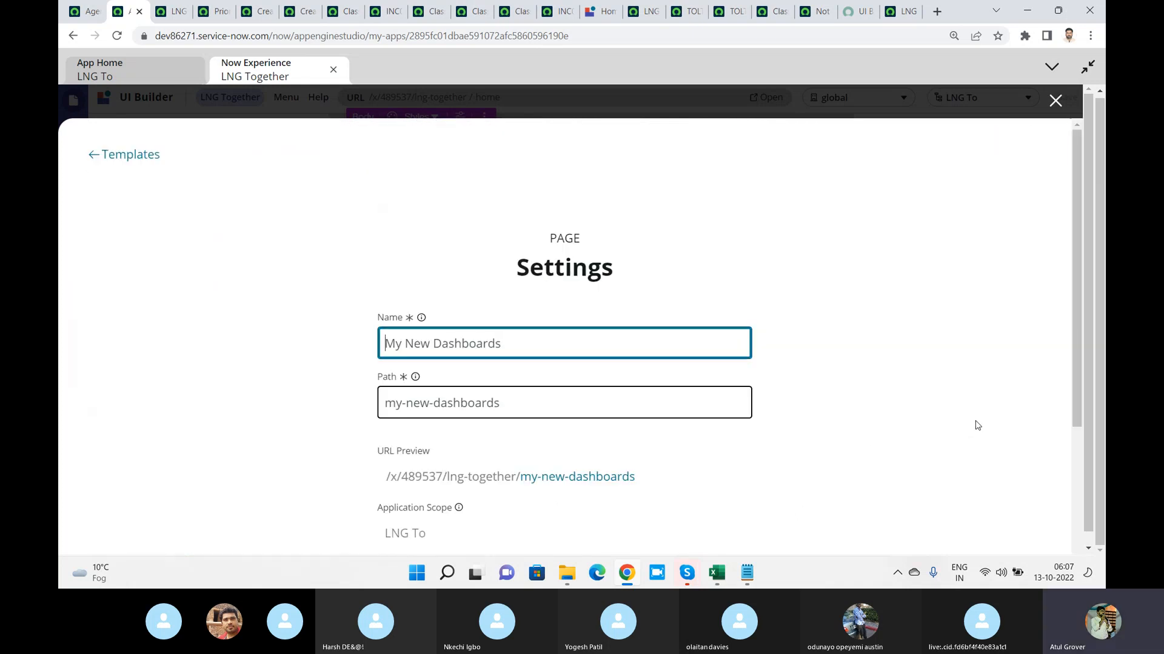
Name the dashboard page dd, create it using the original base page, and switch to the Skype call
{"action": "type", "text": "dd"}
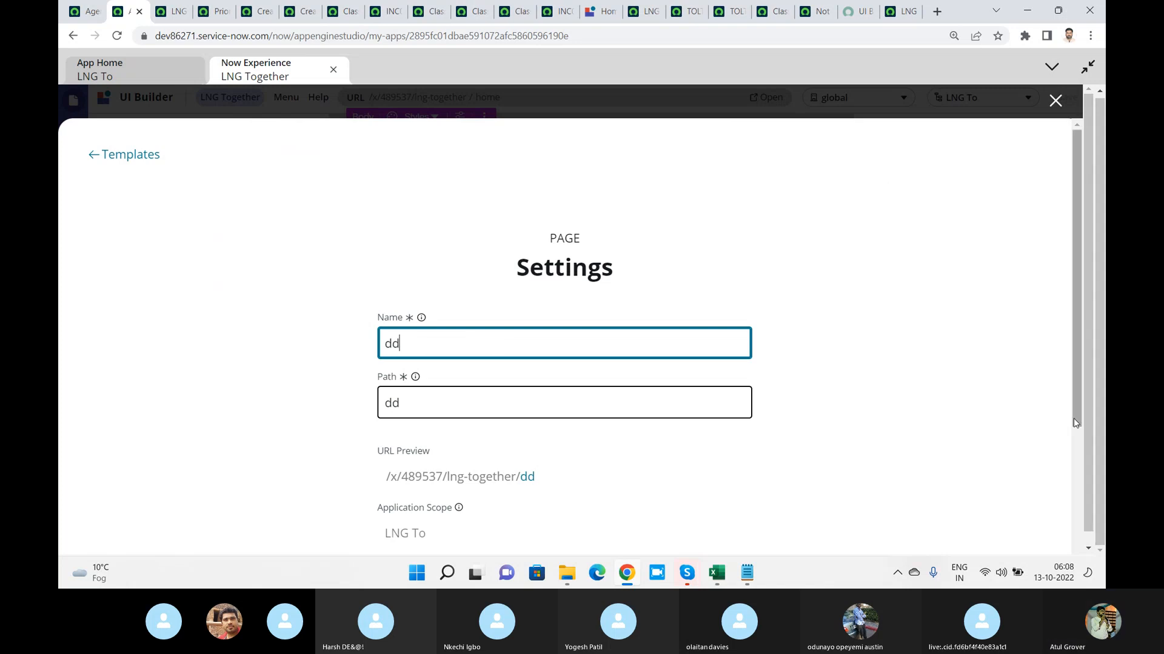
{"action": "scroll", "coordinate": [1074, 418], "scroll_direction": "down", "scroll_amount": 4}
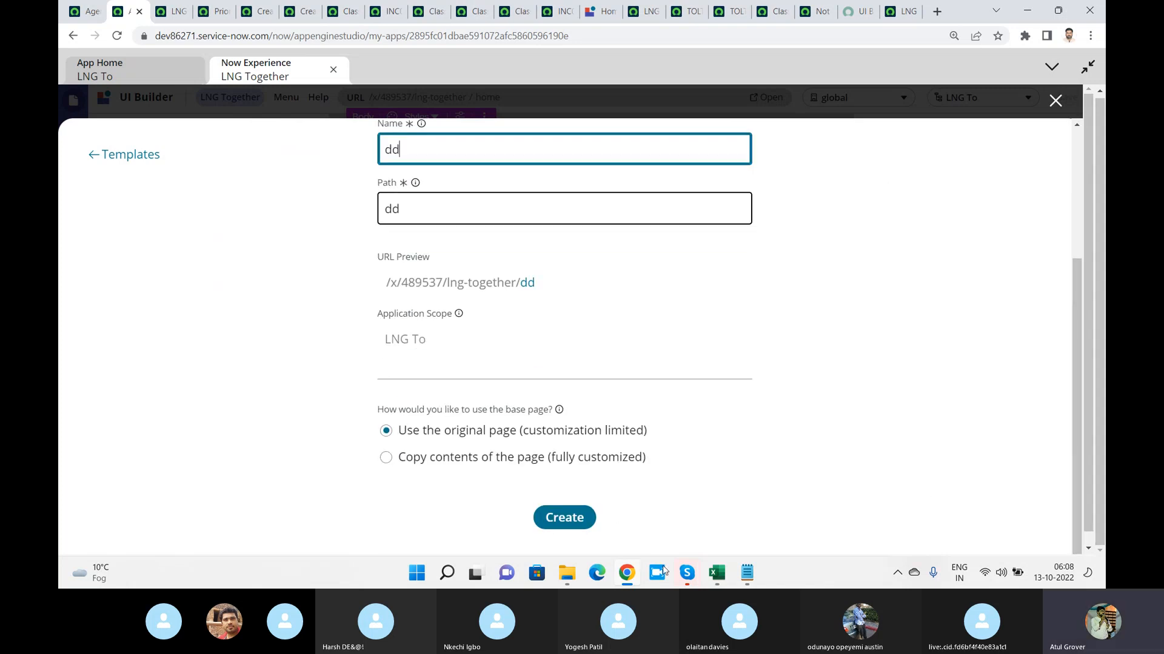
{"action": "left_click", "coordinate": [584, 519]}
{"action": "key", "text": "super+Tab"}
{"action": "key", "text": "Return"}
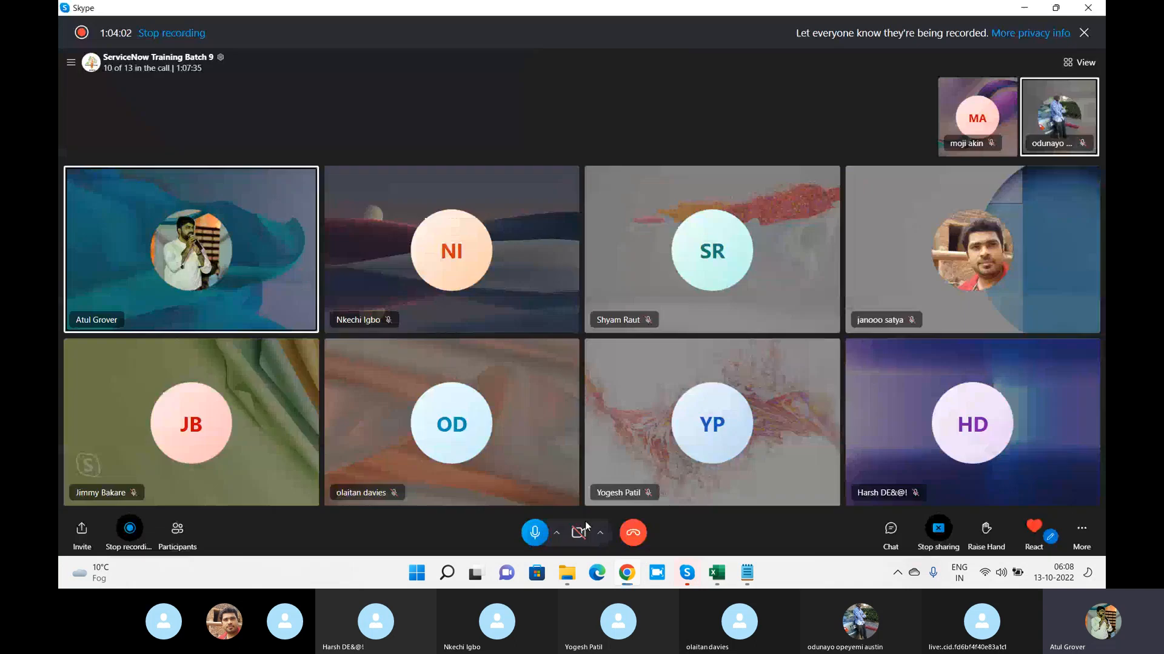